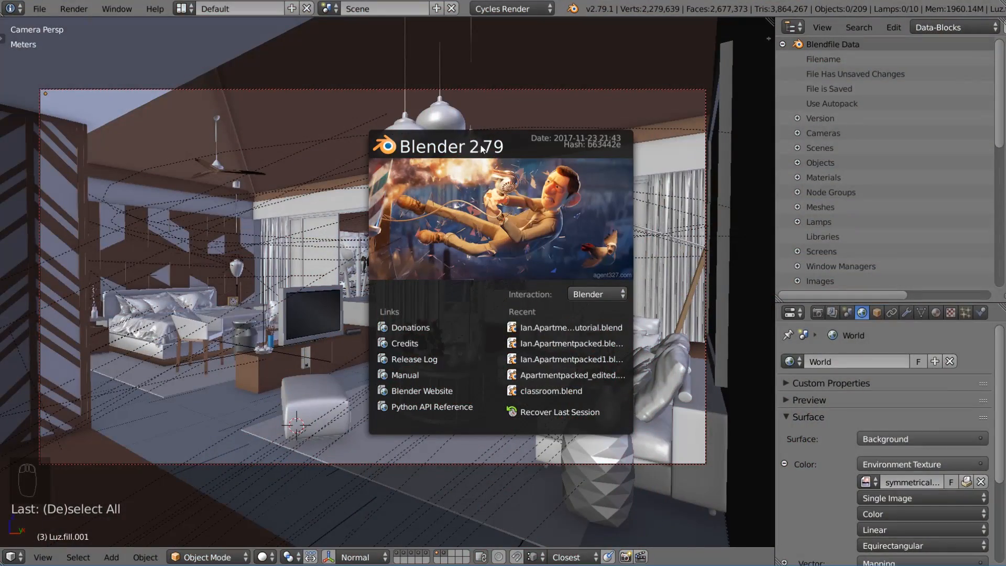
Dismiss the splash screen, examine the apartment interior from several angles in solid and wireframe display, and return to the camera view.
click(290, 252)
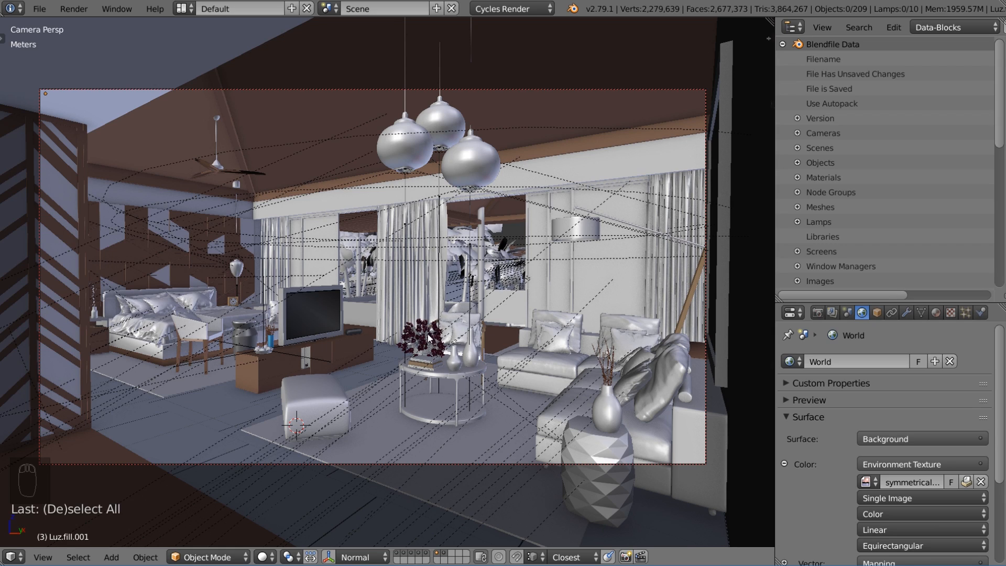
scroll(428, 335, up, 1)
shift+middle_drag(428, 335, 449, 298)
middle_drag(449, 298, 262, 351)
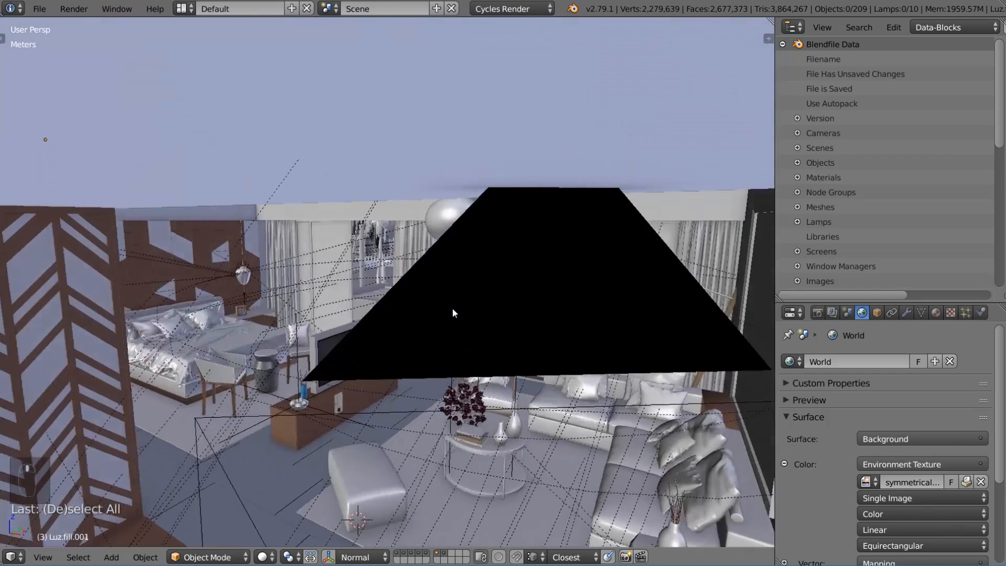
scroll(453, 309, up, 4)
scroll(329, 343, down, 4)
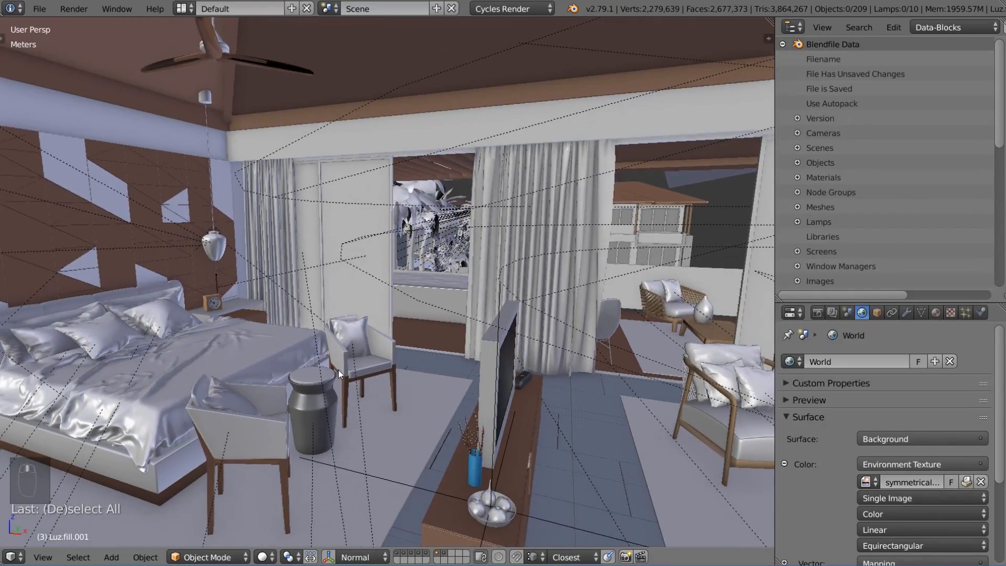
middle_drag(355, 365, 325, 361)
scroll(325, 346, down, 3)
key(z)
key(z)
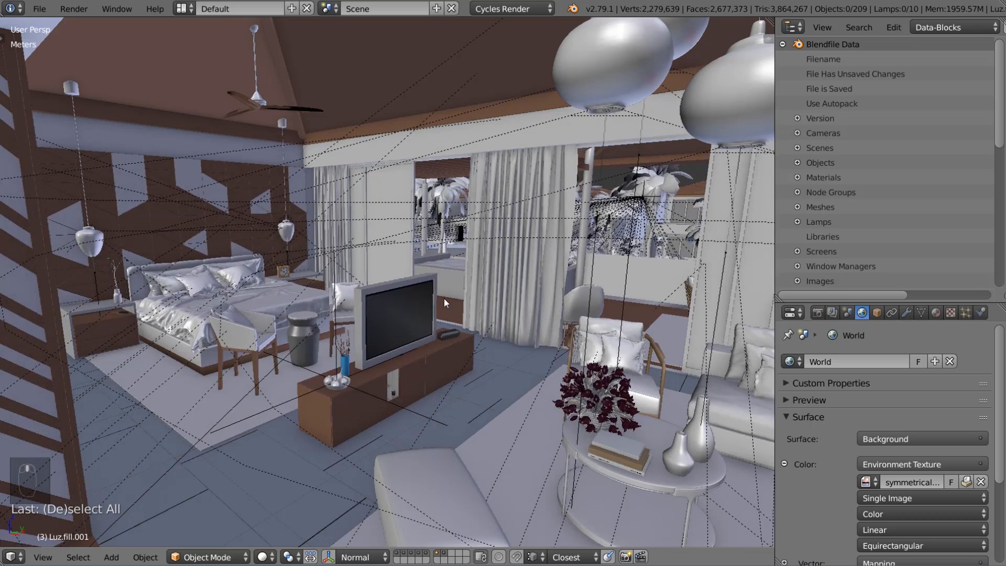
key(KP_0)
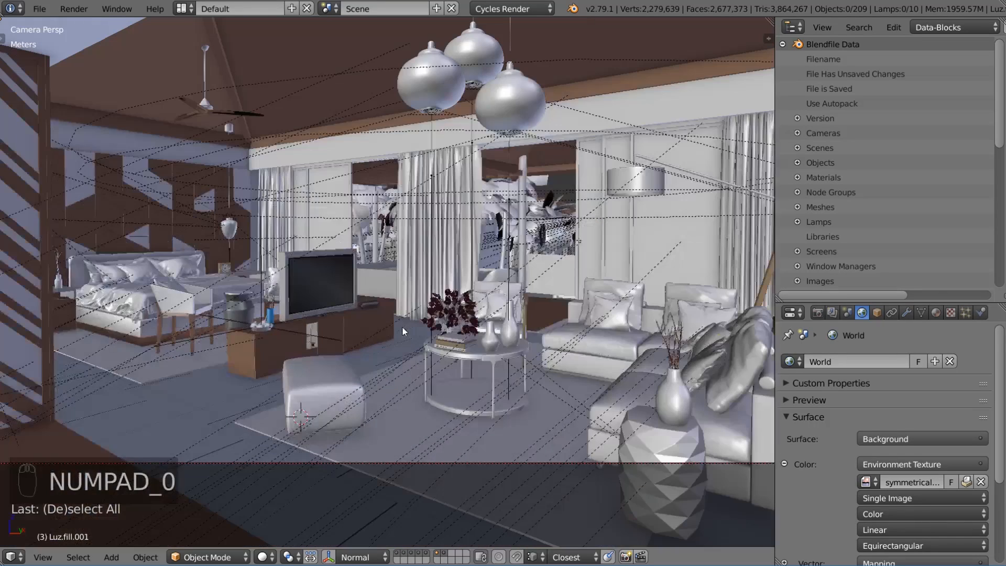
Show the camera view in Rendered shading and split the 3D viewport horizontally into two stacked views.
click(265, 557)
click(276, 461)
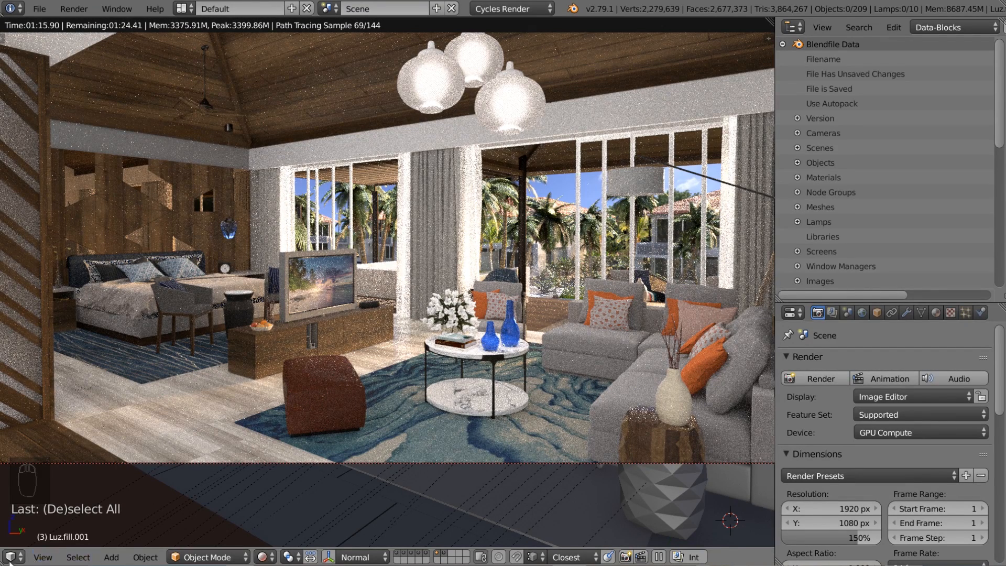
drag(10, 560, 83, 284)
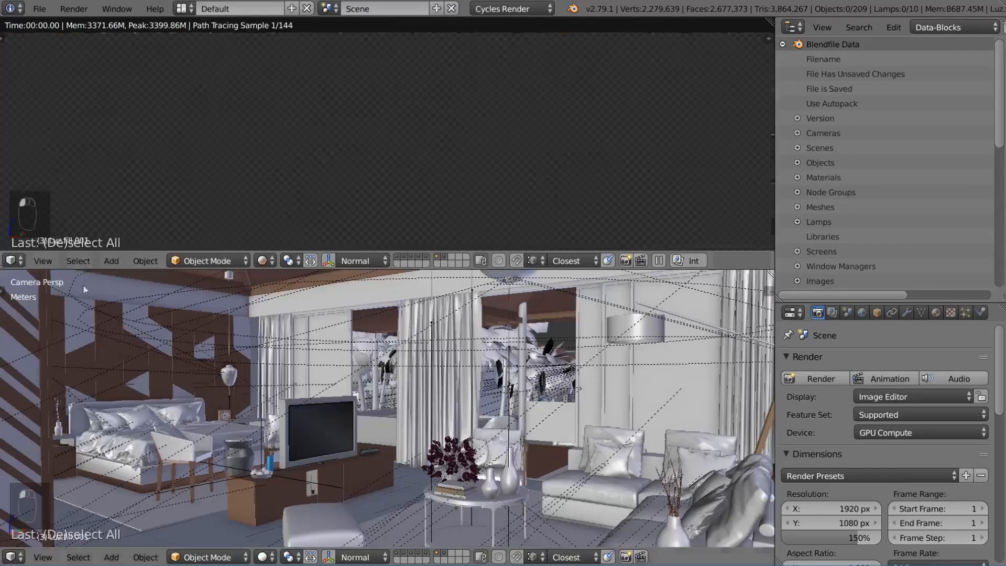
Select all lamps in the scene by object type and delete them.
right_click(163, 293)
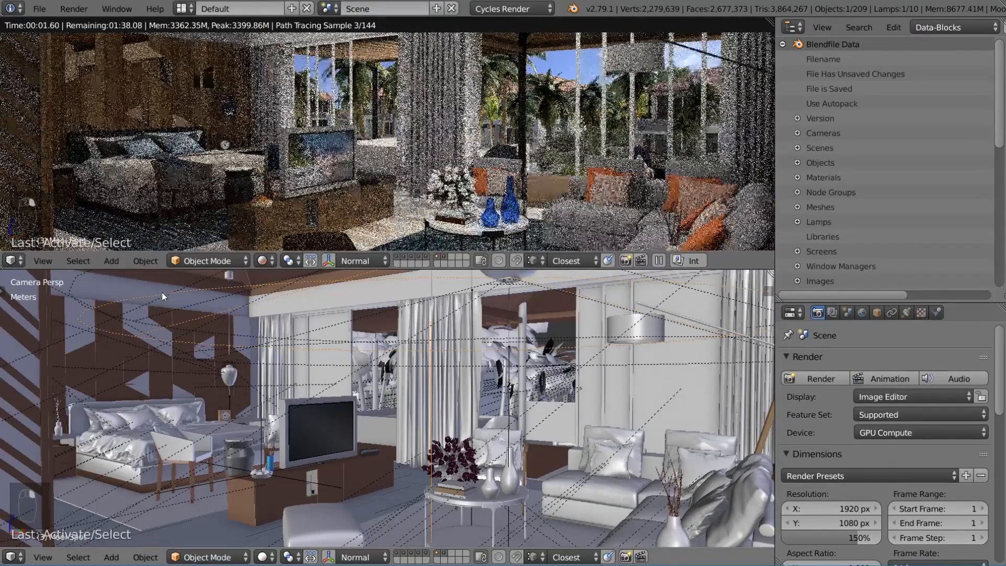
click(84, 558)
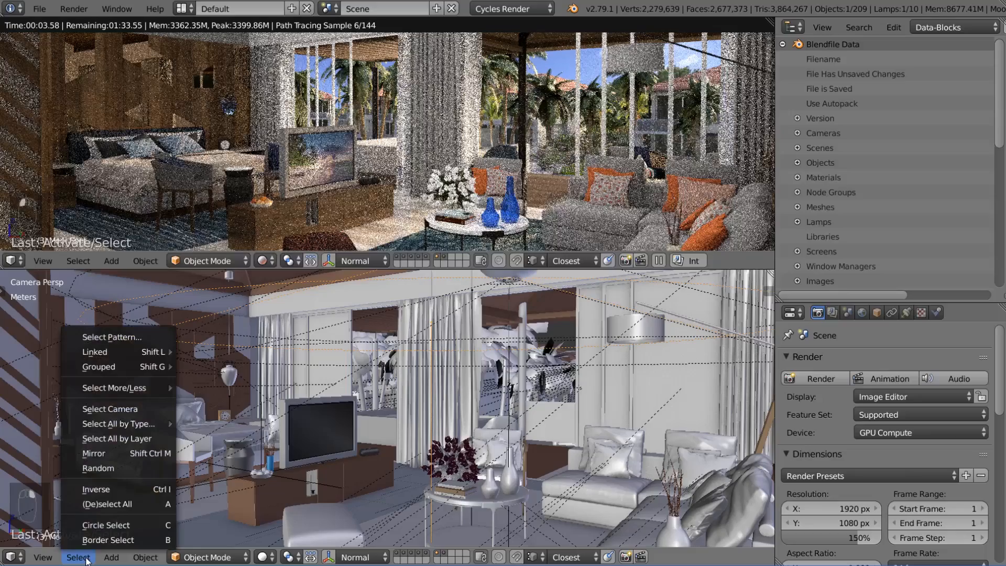
mouse_move(125, 423)
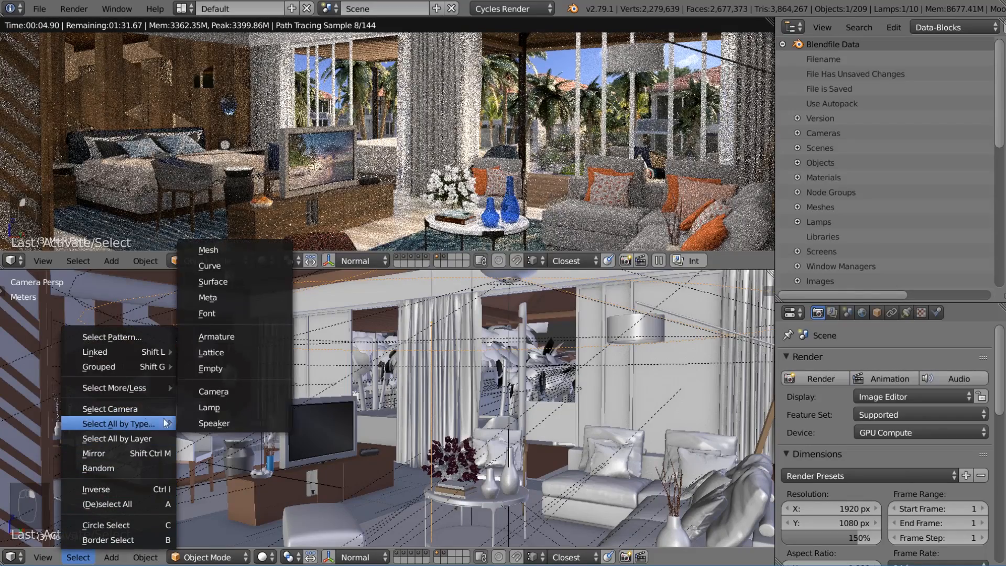
click(210, 407)
scroll(385, 421, down, 1)
scroll(429, 394, down, 1)
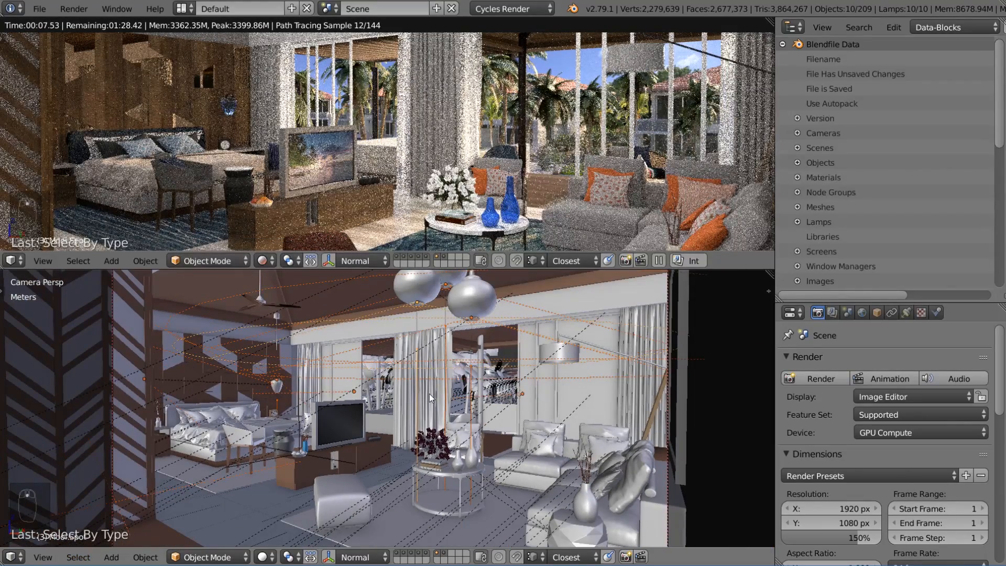
key(x)
click(429, 394)
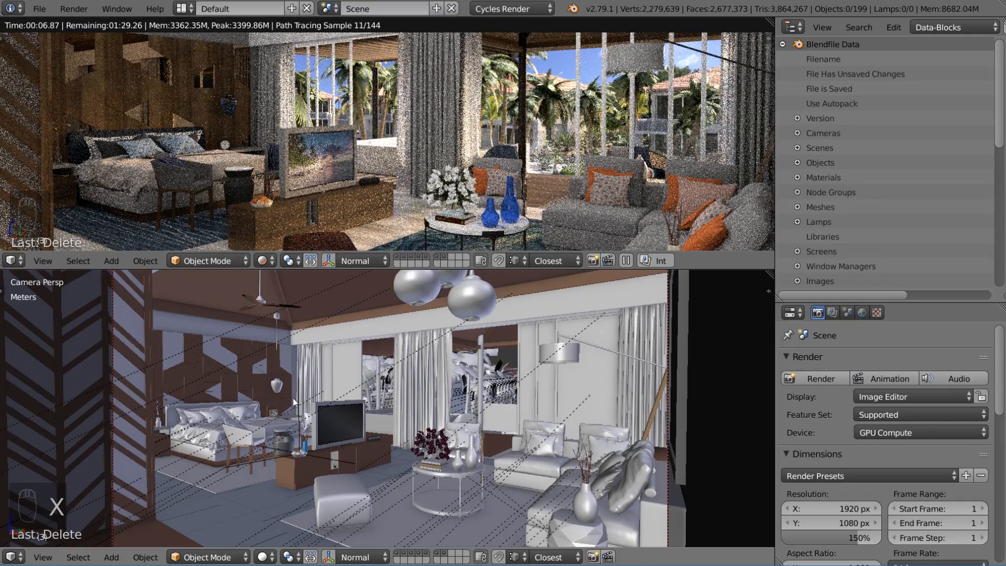
Frame the TV to look around the bedroom, then select the remaining fill-light object near the ceiling and delete it.
scroll(329, 425, up, 2)
right_click(329, 425)
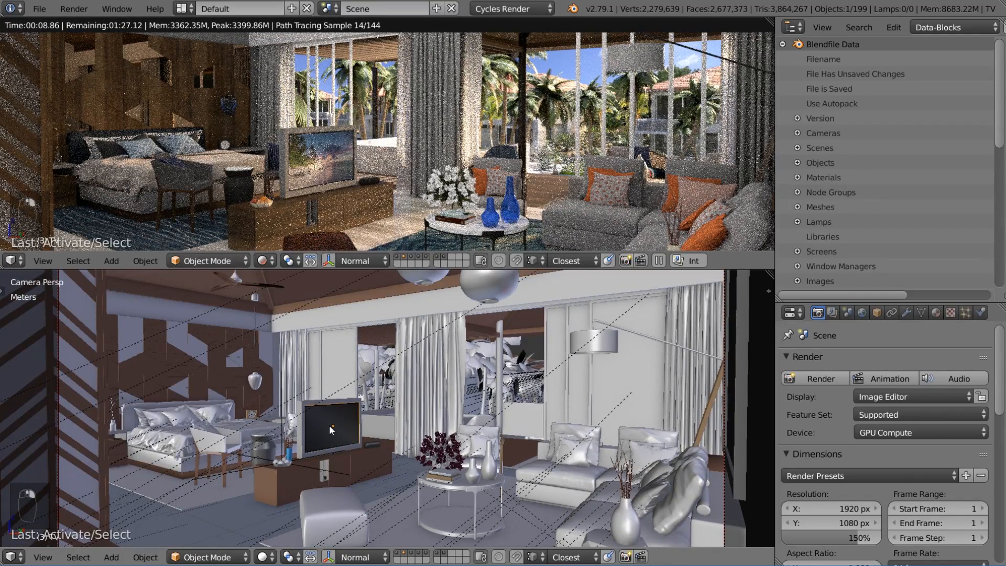
key(KP_Decimal)
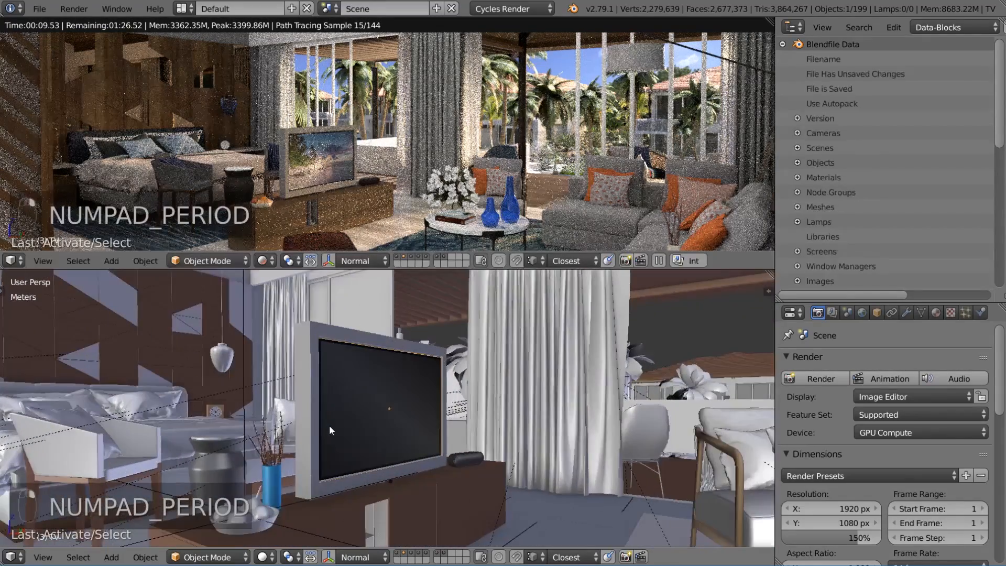
middle_drag(329, 425, 314, 369)
right_click(334, 310)
right_click(345, 312)
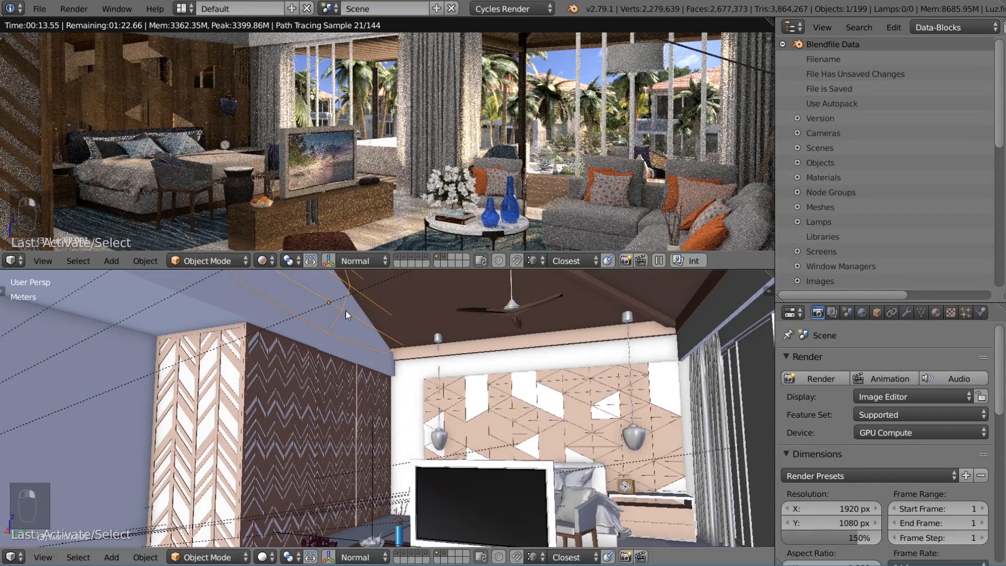
key(x)
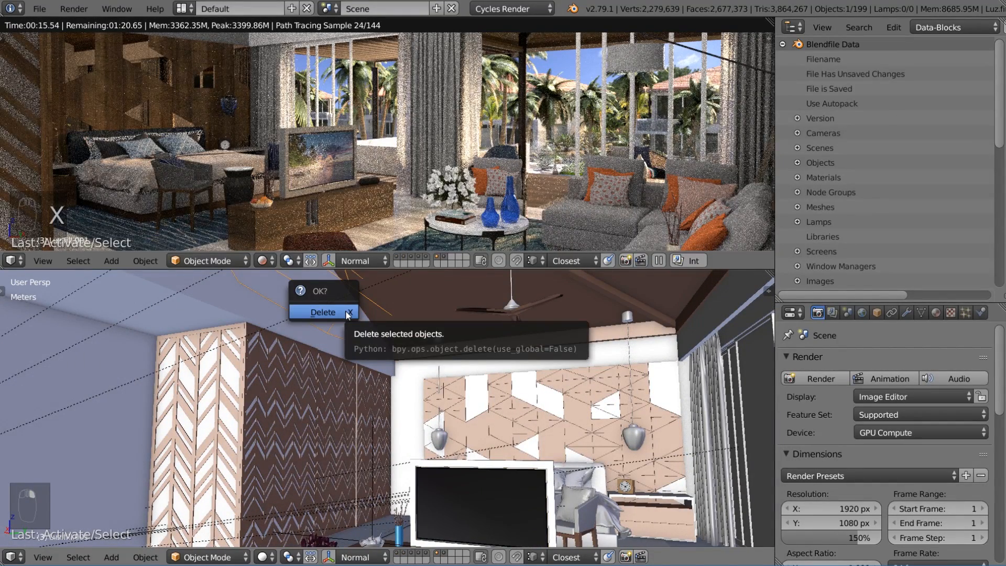
click(346, 313)
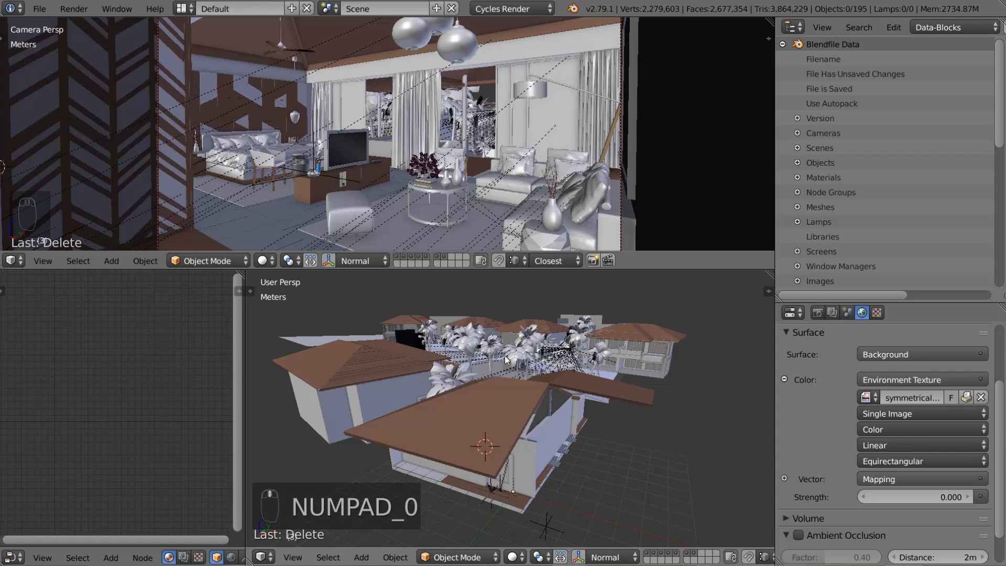
Inspect the building's exterior and roof from several angles and preview the camera view in Rendered shading.
middle_drag(541, 373, 552, 379)
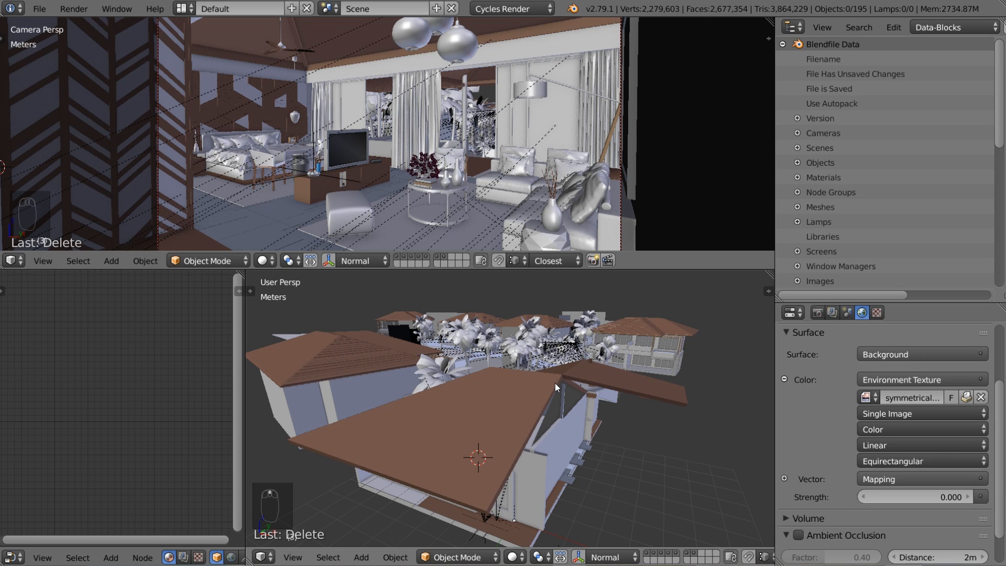
middle_drag(555, 383, 574, 375)
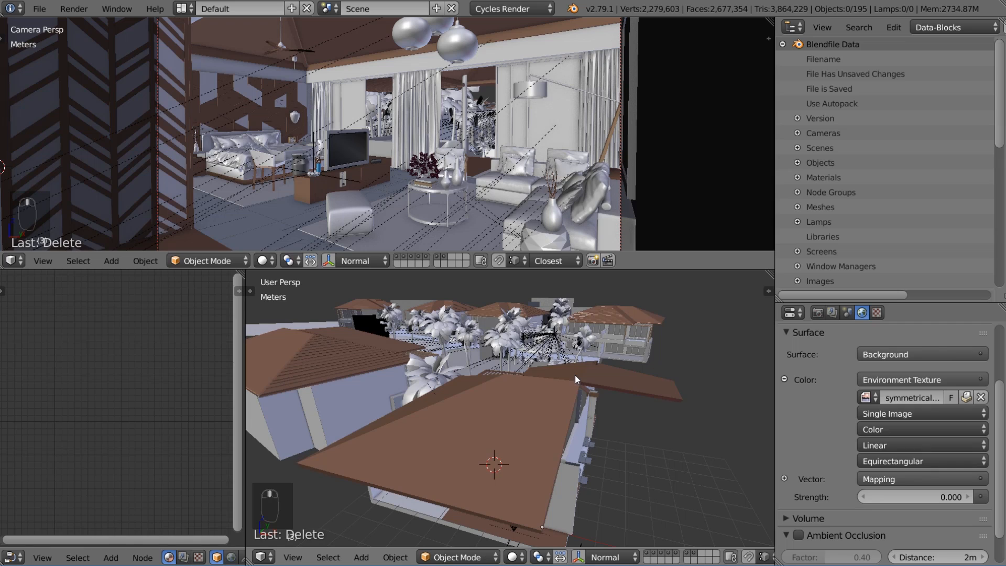
middle_drag(504, 370, 460, 363)
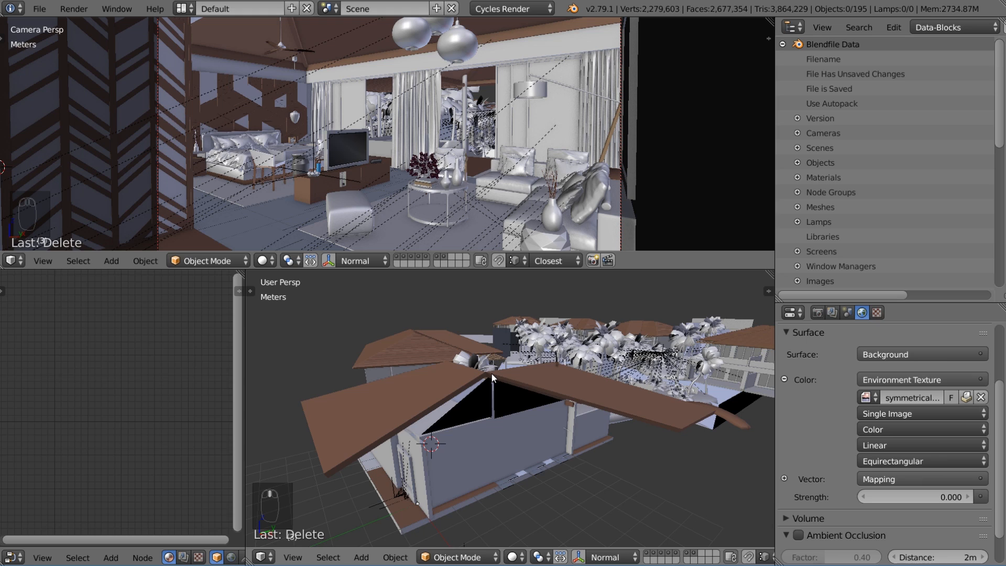
middle_drag(491, 373, 507, 376)
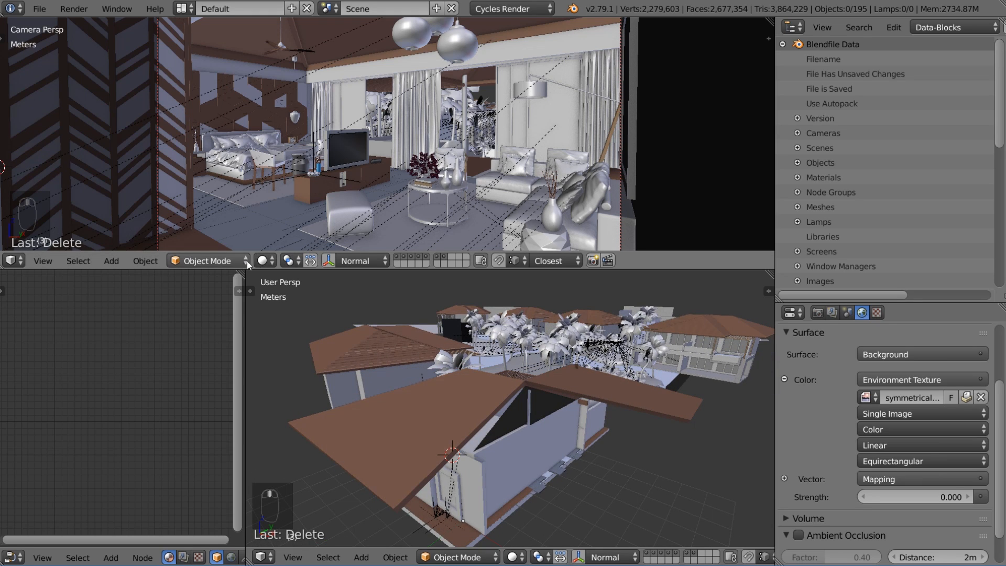
click(264, 260)
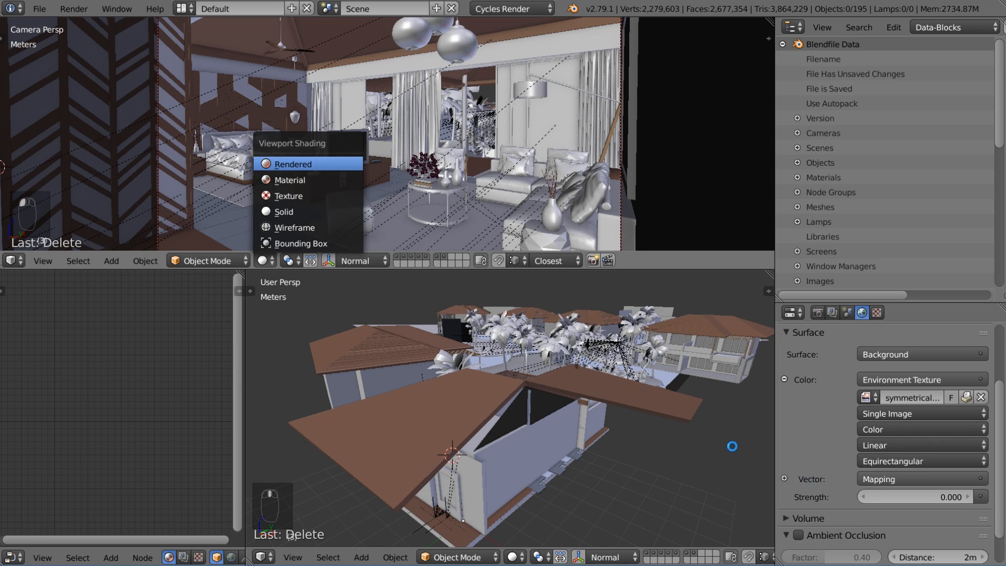
click(305, 160)
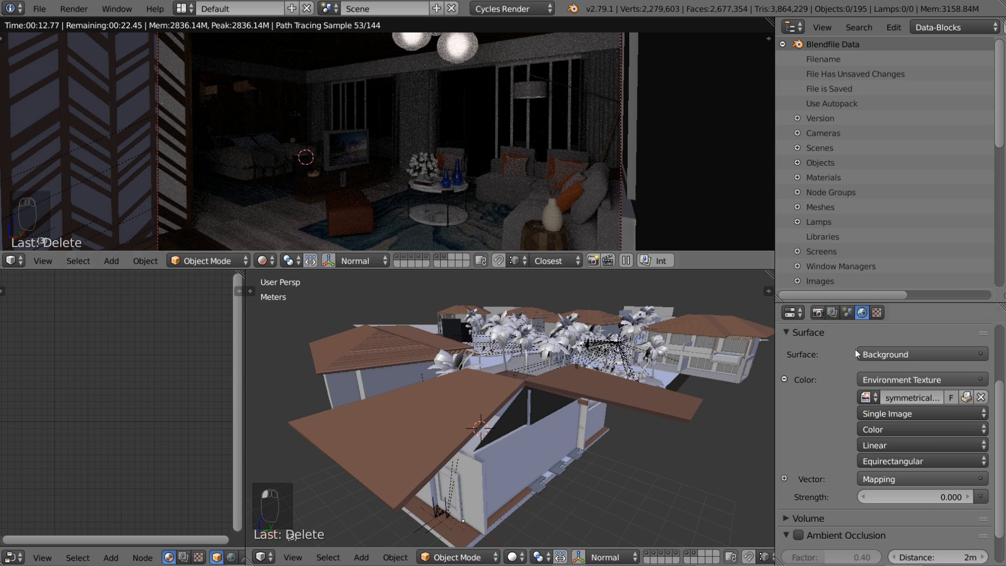
Set the world environment texture's background strength to 1 and return the camera view to Solid shading.
click(921, 496)
text(1)
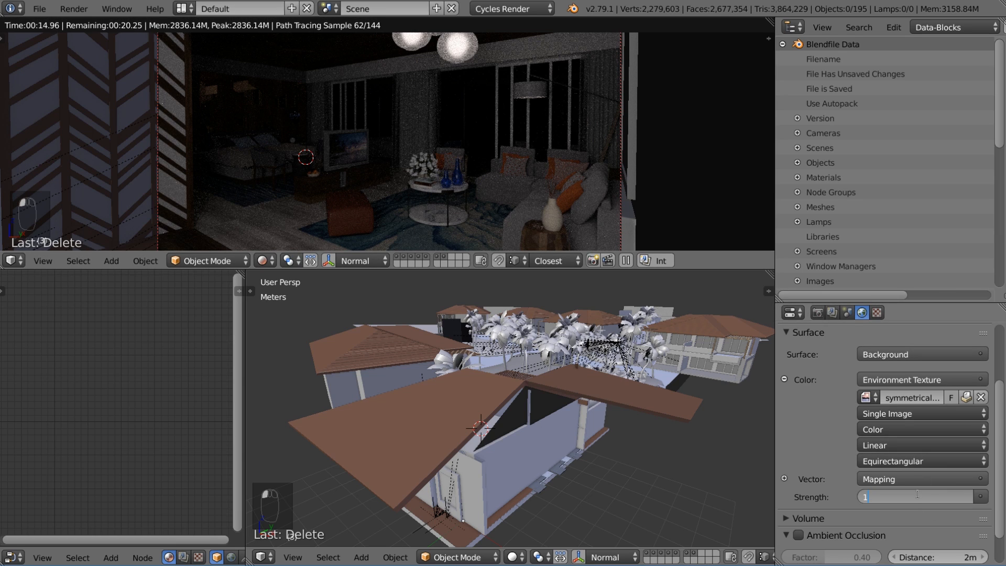
key(Return)
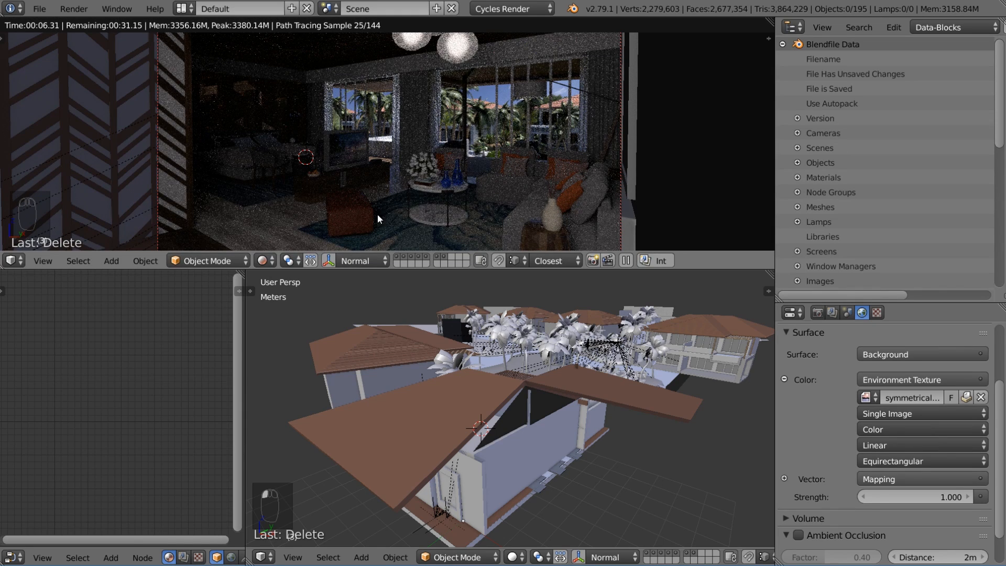
click(271, 259)
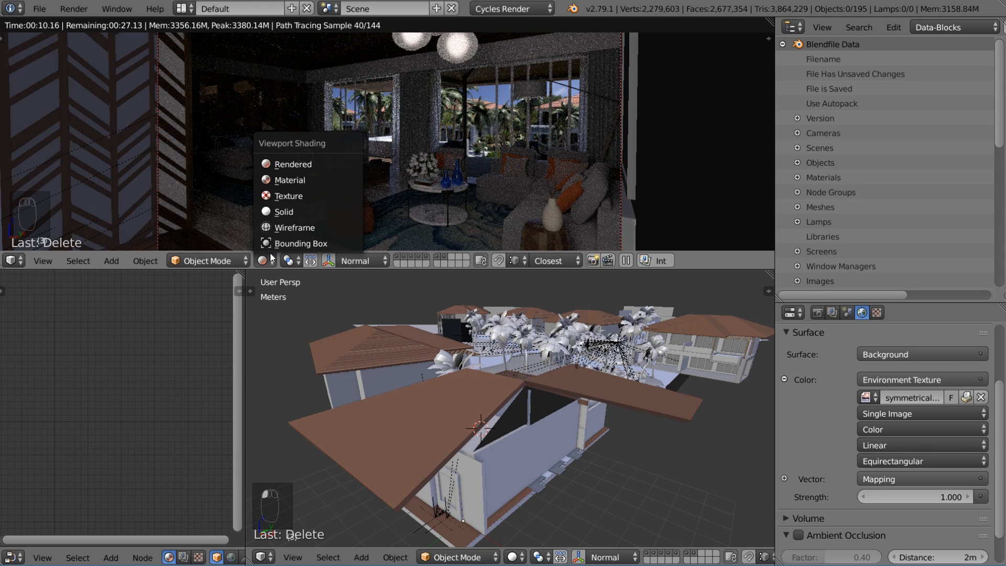
click(290, 211)
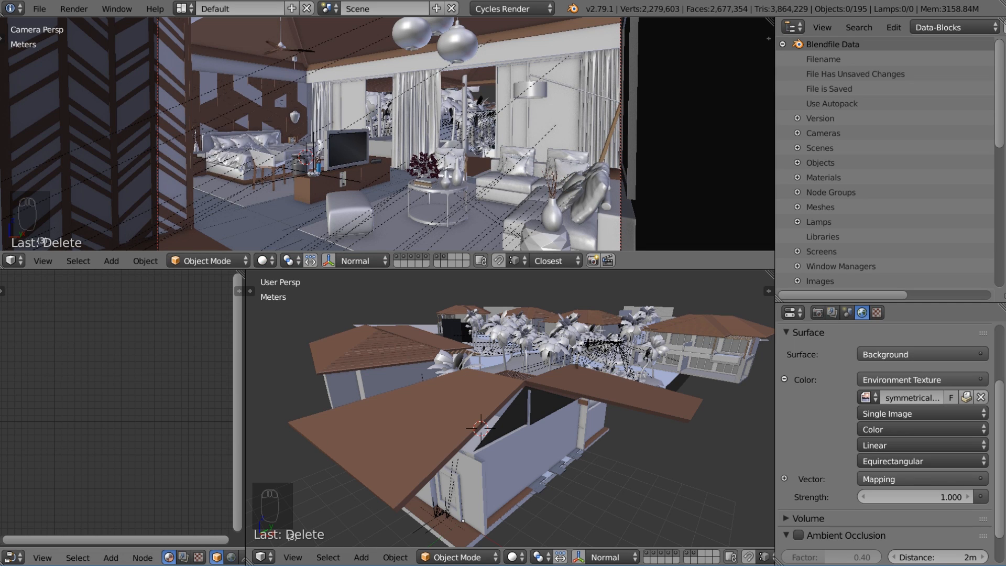
Switch to the browser and look through the outdoor HDRI previews on HDRI Haven, comparing their skies and lighting.
key(alt+Tab)
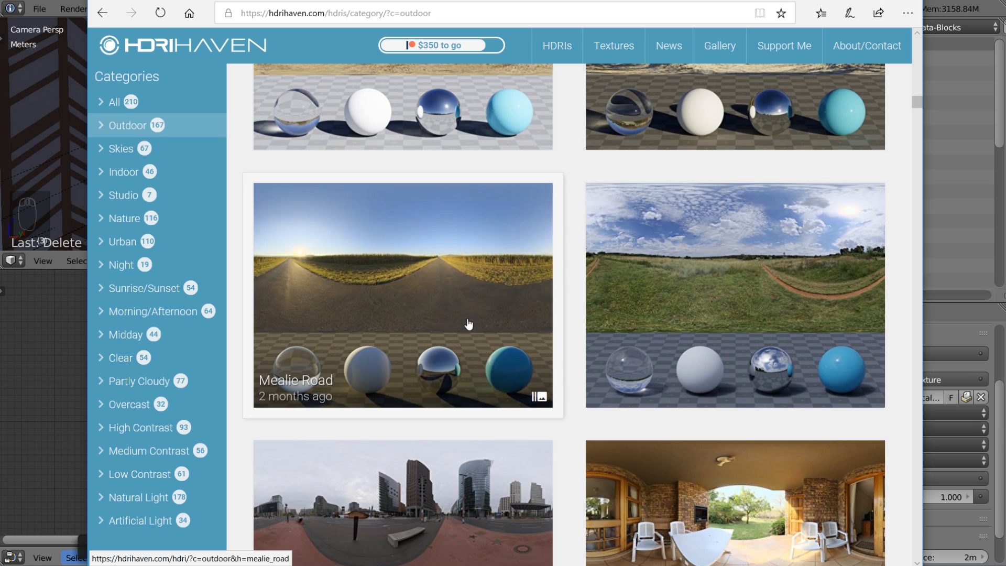
scroll(267, 229, up, 5)
scroll(268, 229, up, 10)
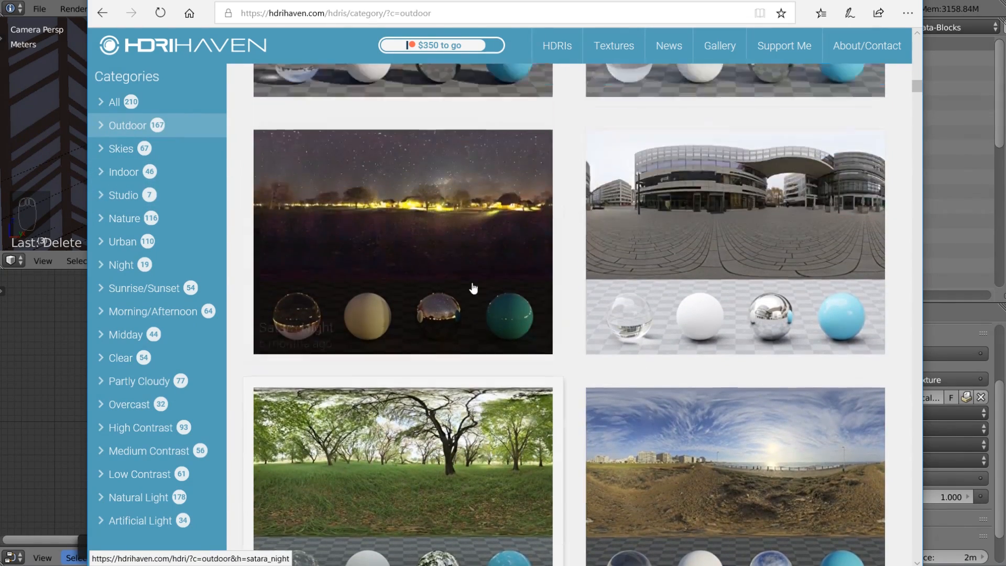
scroll(439, 305, up, 12)
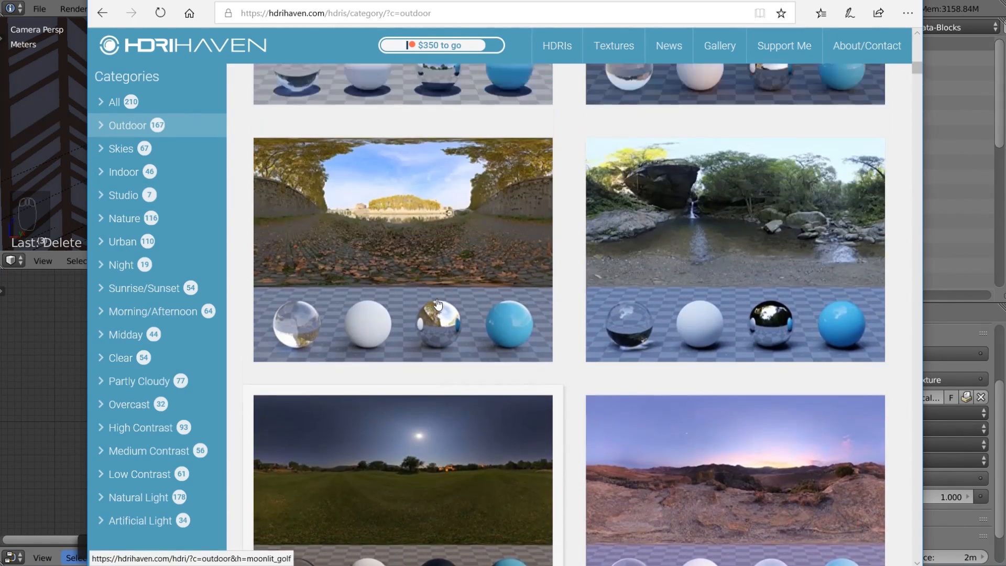
scroll(439, 304, up, 3)
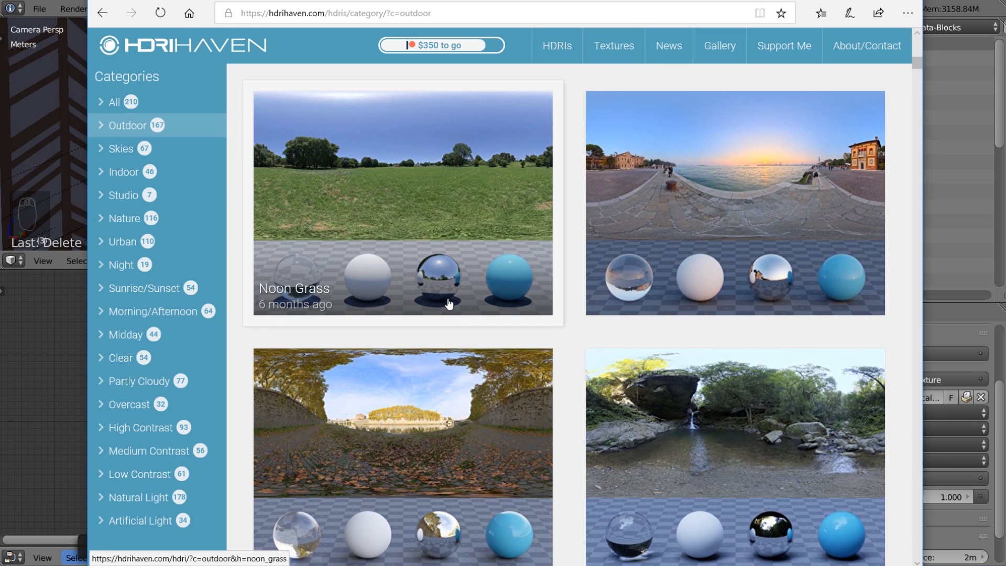
scroll(449, 304, up, 5)
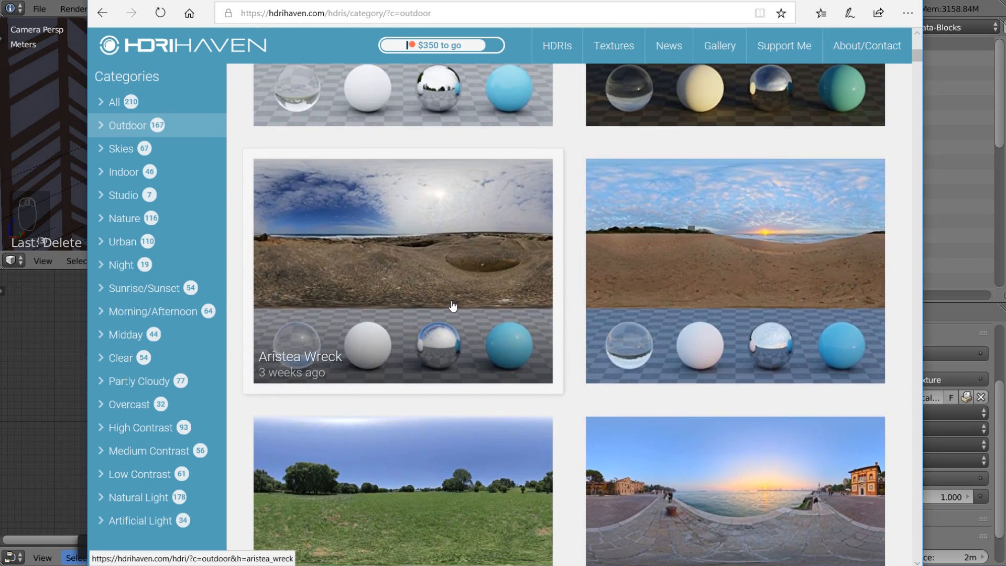
scroll(478, 317, up, 8)
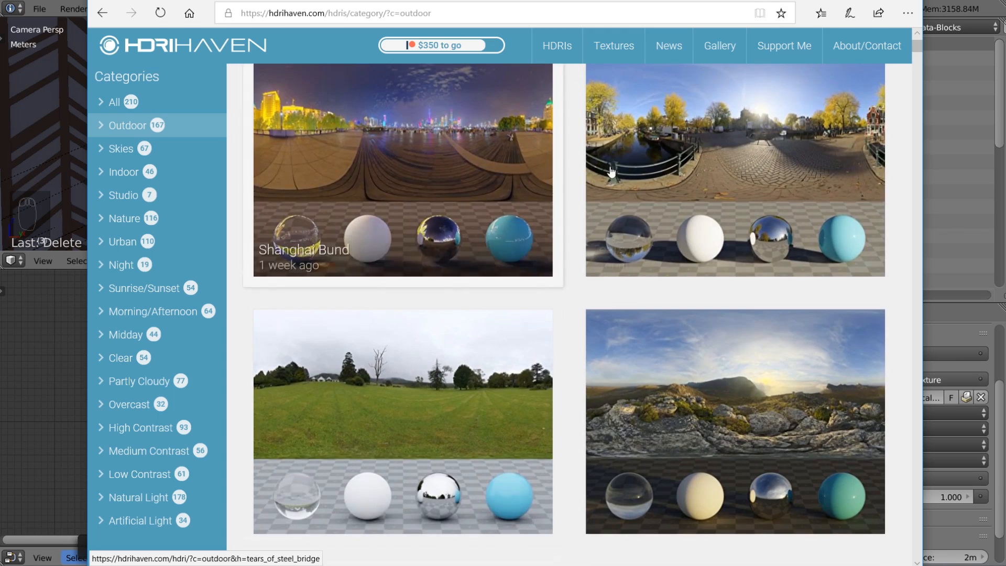
scroll(717, 140, down, 3)
scroll(778, 248, down, 1)
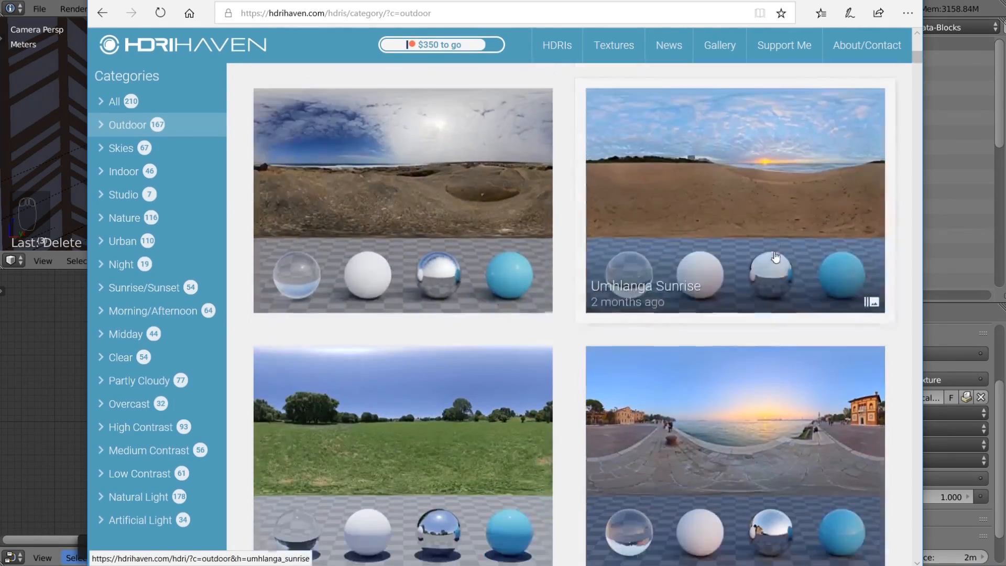
scroll(775, 256, down, 3)
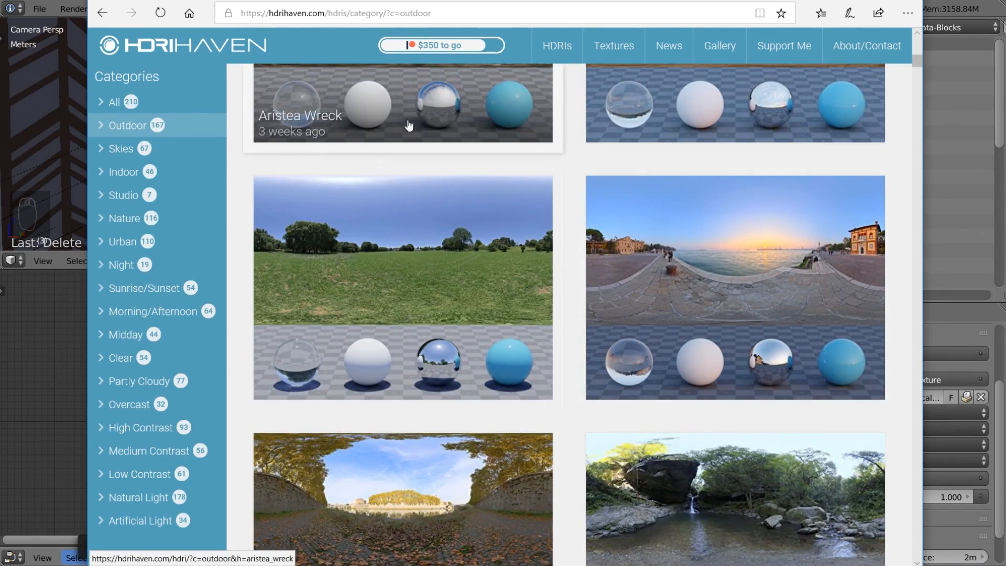
Browse further through the outdoor HDRI previews, comparing sun position, sky and shadow contrast on the sample spheres.
scroll(839, 215, down, 13)
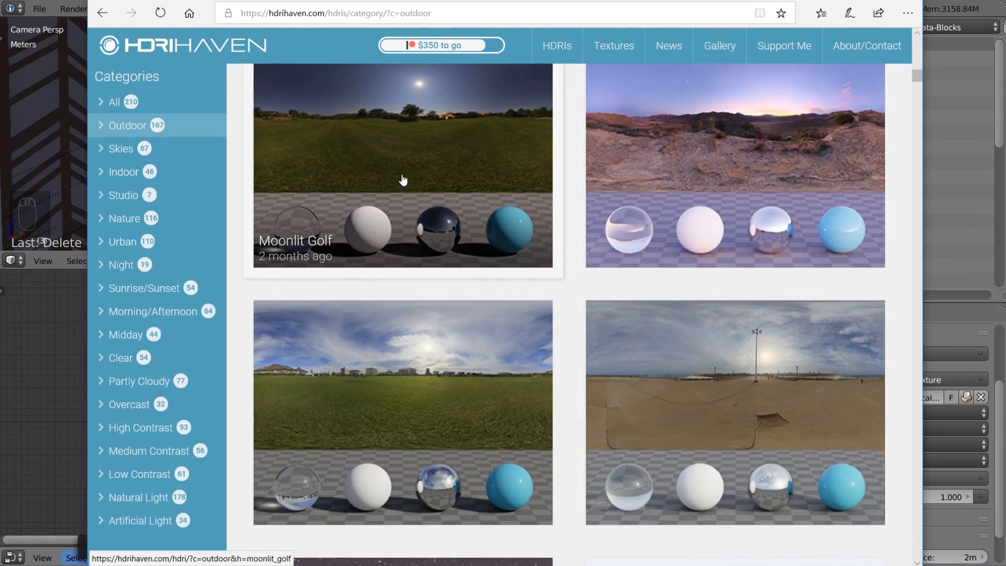
scroll(413, 178, down, 6)
scroll(443, 183, down, 3)
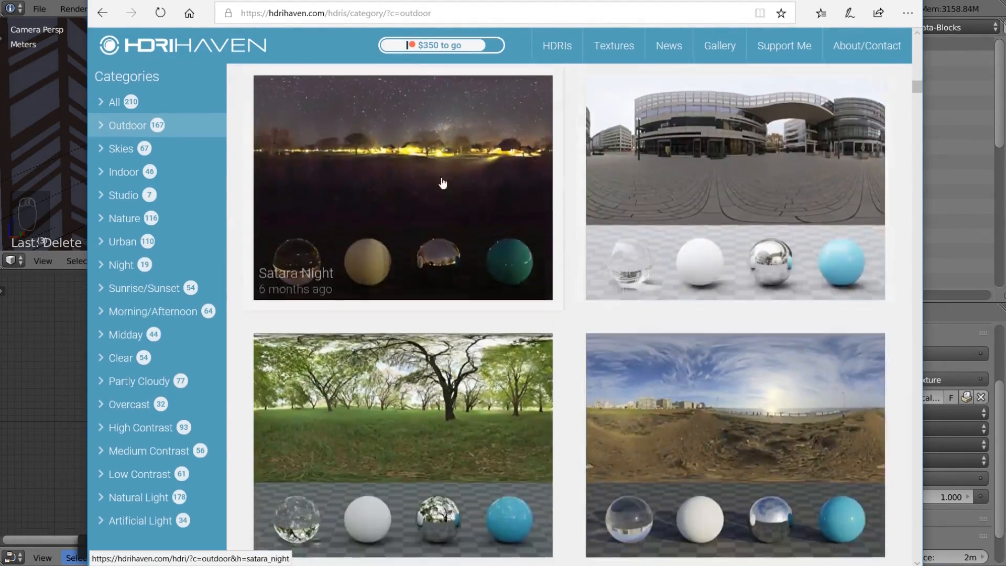
scroll(555, 263, down, 4)
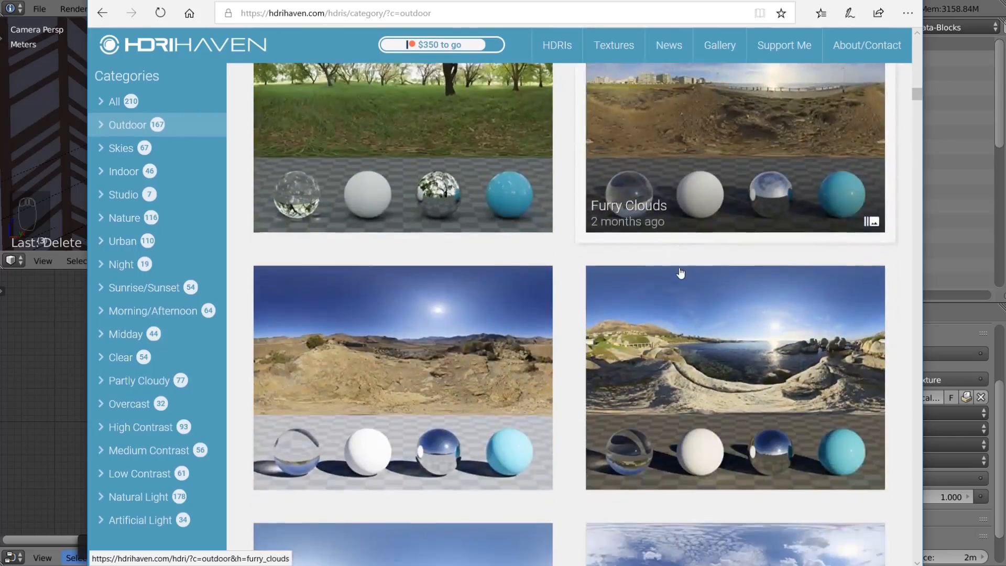
scroll(538, 276, down, 7)
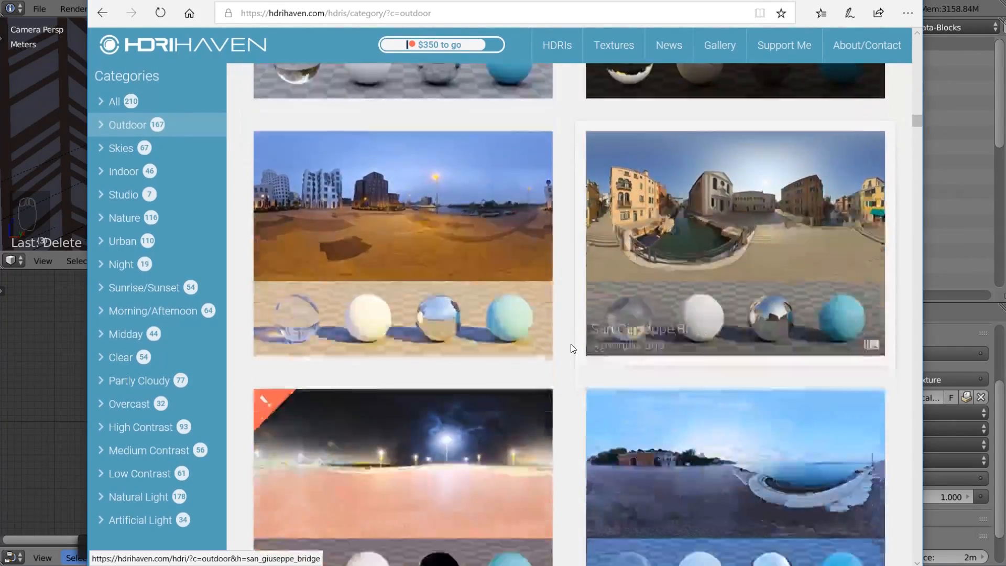
scroll(574, 347, down, 5)
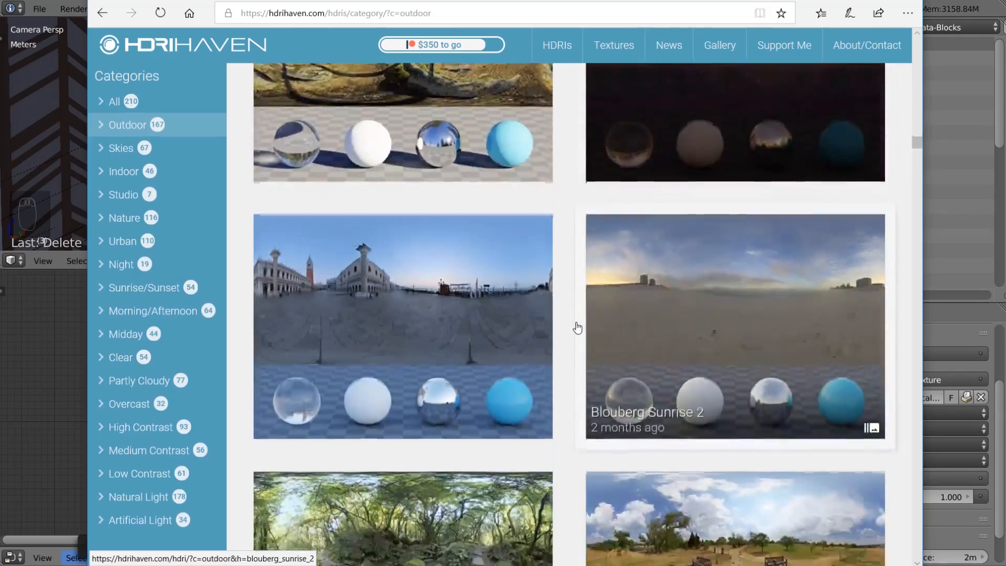
scroll(560, 338, down, 4)
scroll(545, 346, down, 10)
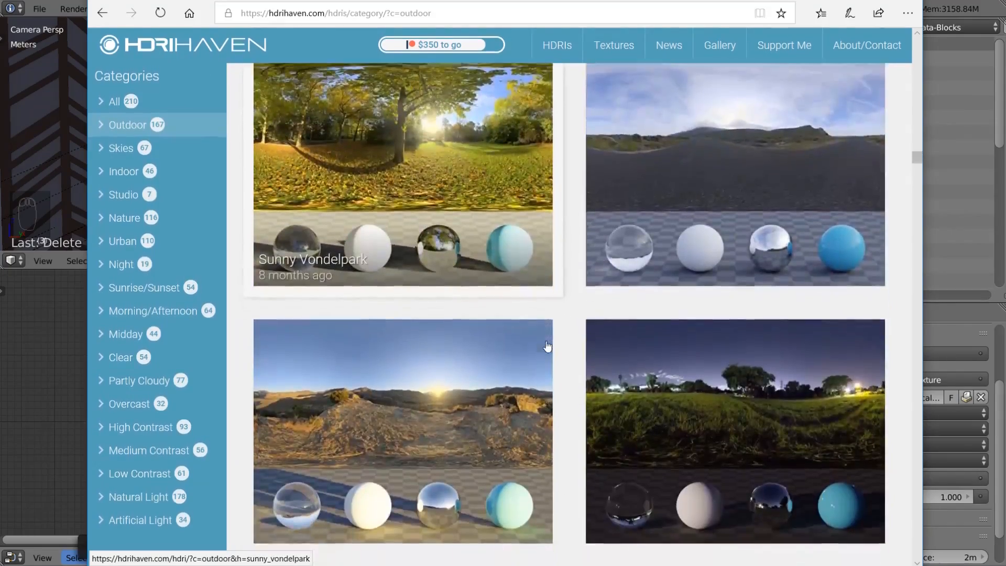
scroll(406, 462, down, 15)
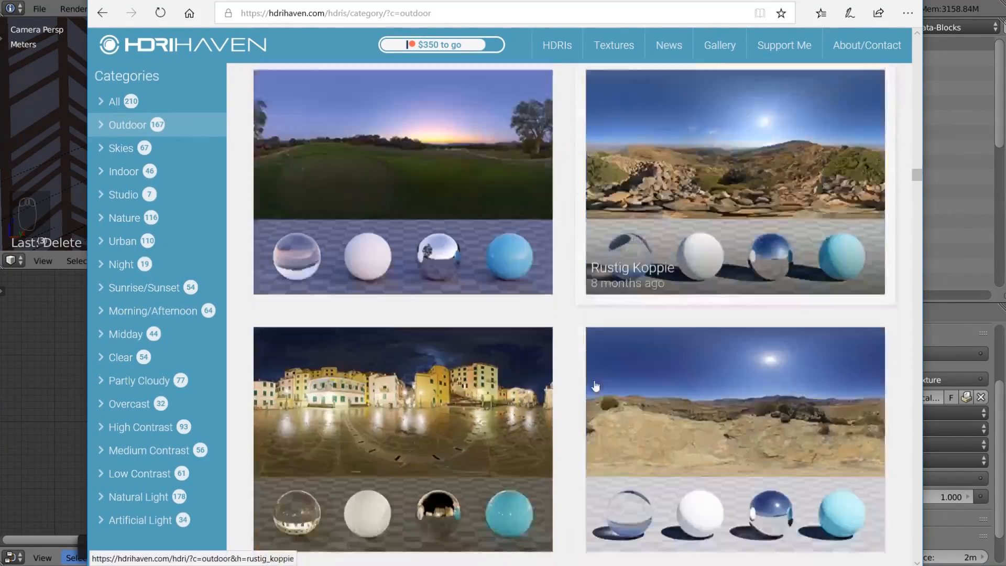
scroll(414, 408, down, 3)
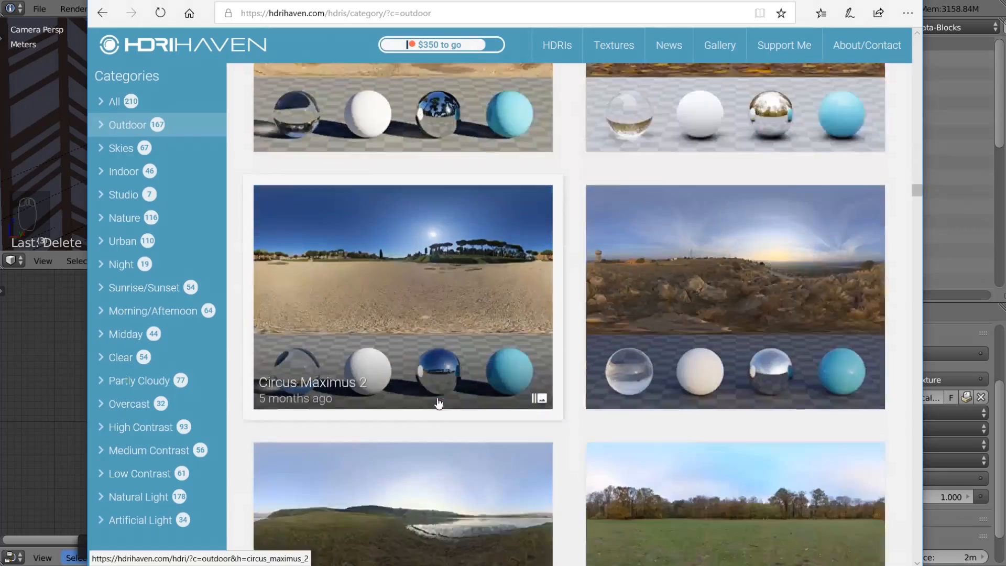
scroll(493, 394, down, 10)
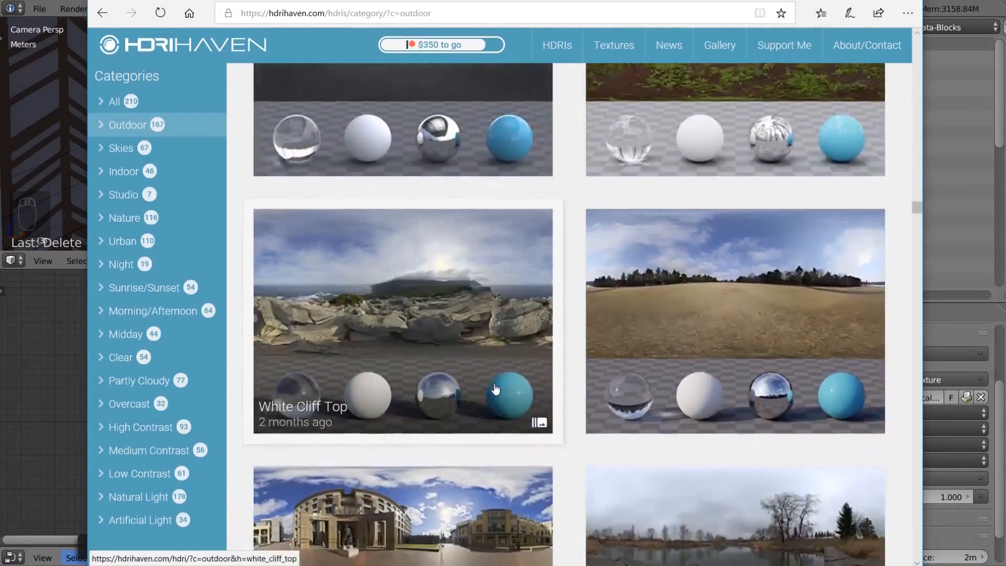
scroll(516, 377, down, 20)
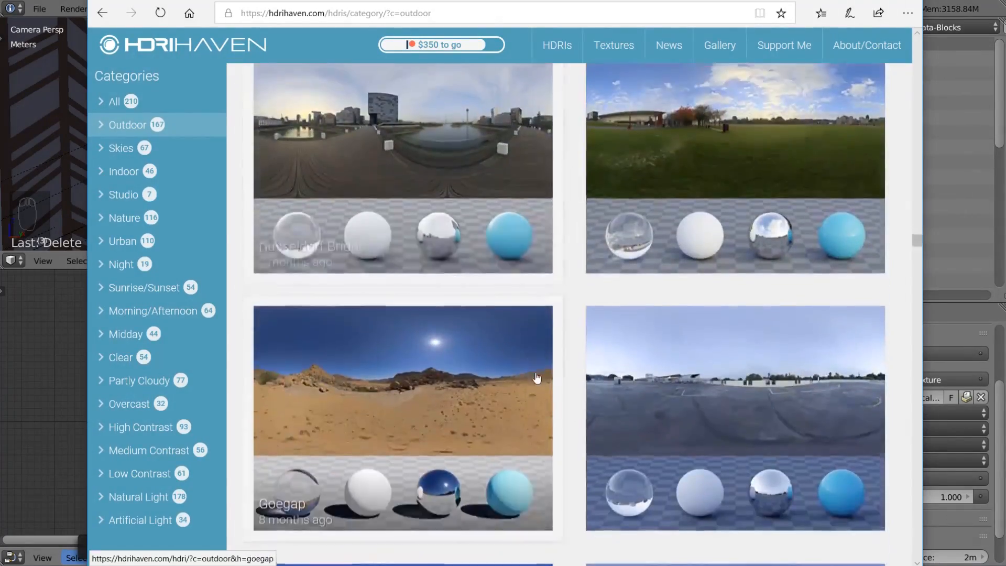
scroll(377, 196, up, 3)
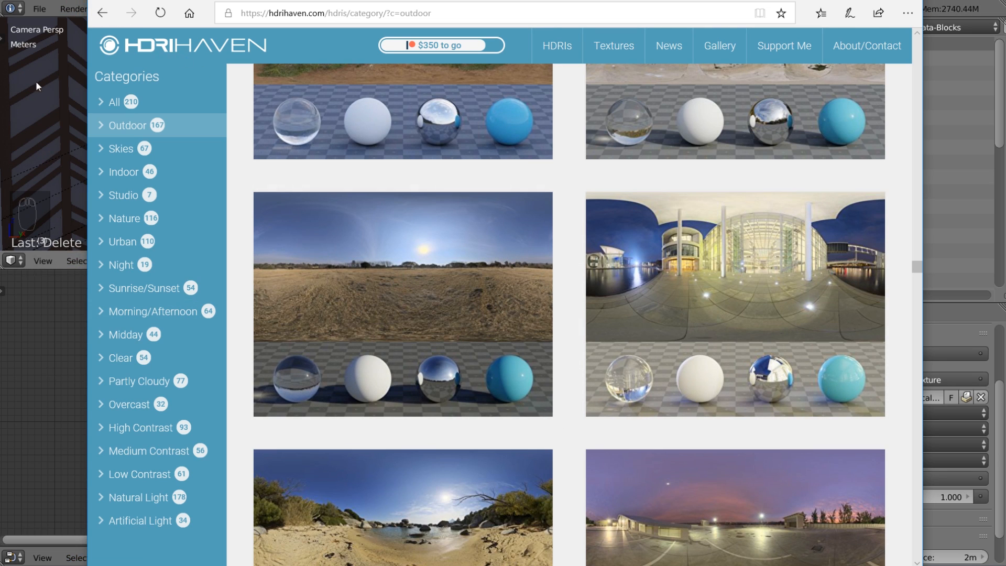
Switch back to Blender and load the dry_field_4k image from the Textures folder as the world's environment texture.
click(65, 2)
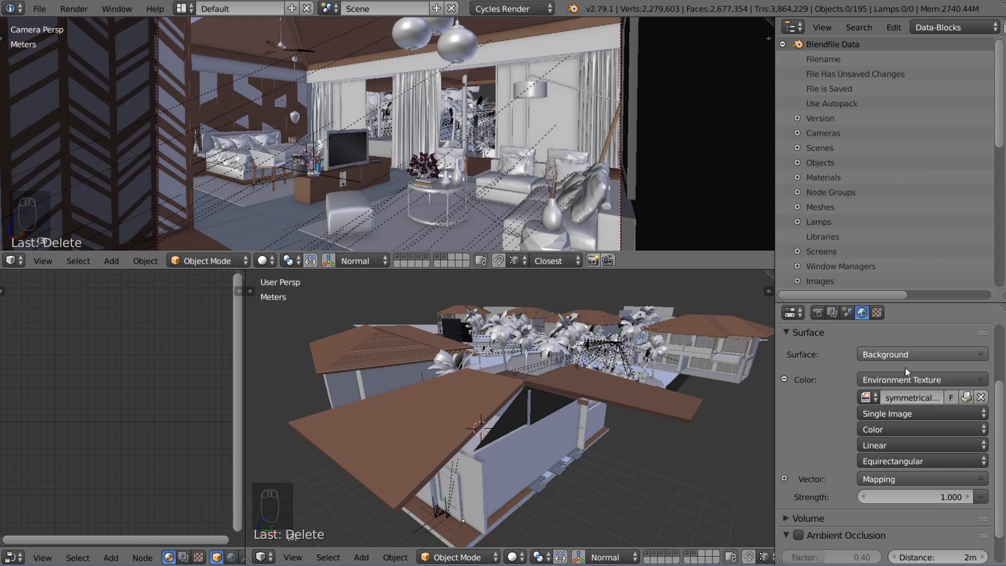
click(978, 402)
click(957, 398)
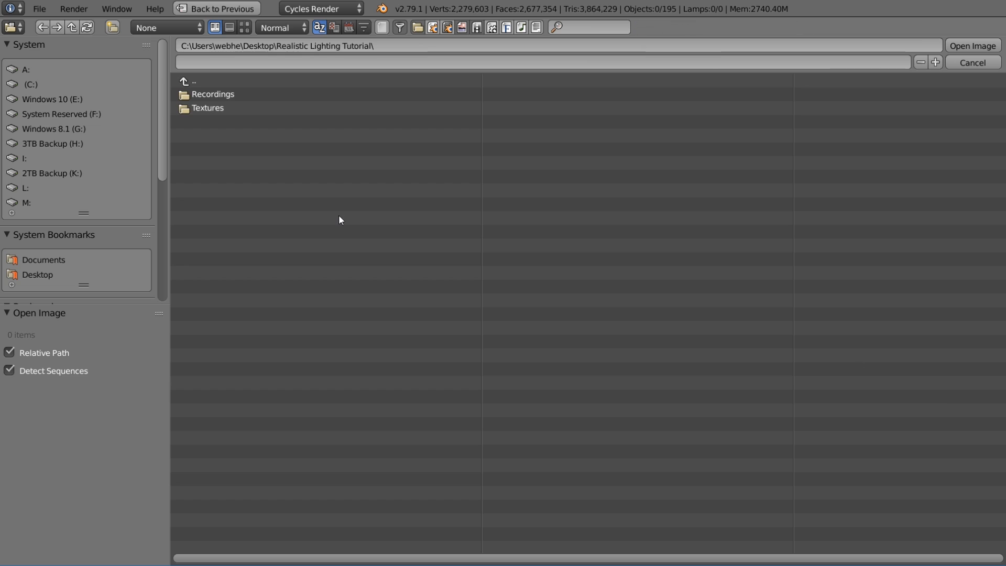
click(221, 108)
double_click(221, 108)
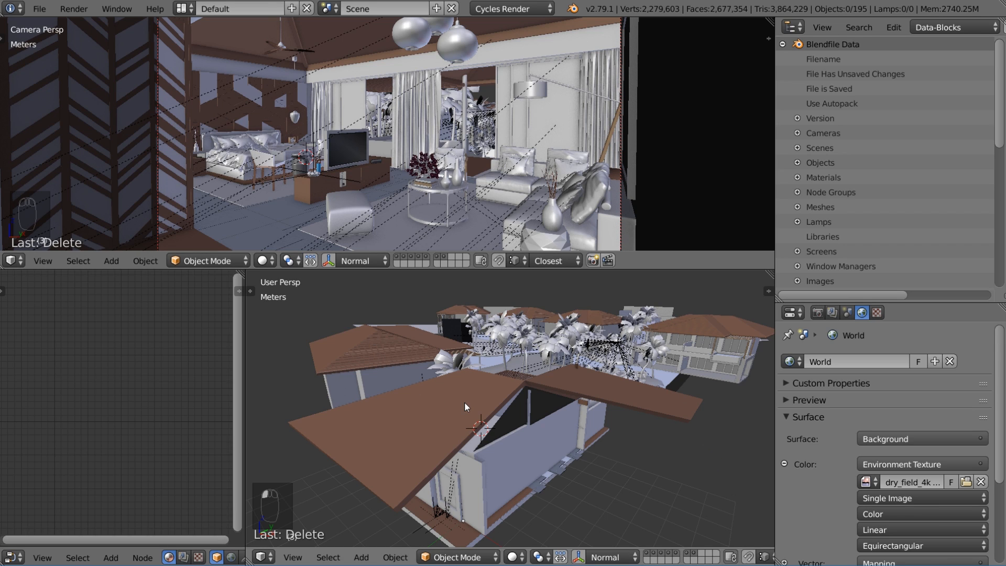
Show only the layers holding the building shell and main furniture, and preview the camera view in Rendered shading.
click(406, 258)
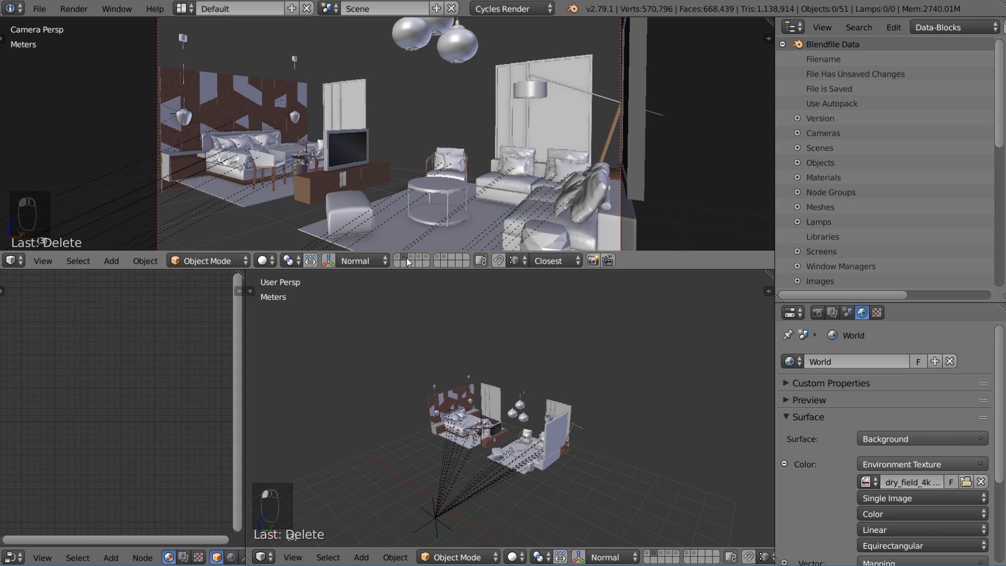
shift+click(410, 259)
shift+click(396, 259)
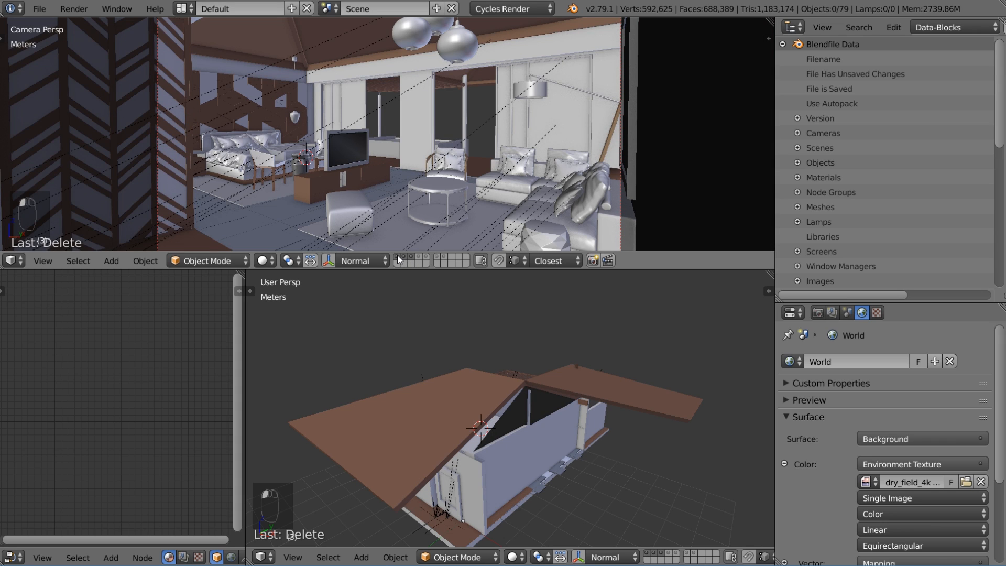
click(263, 260)
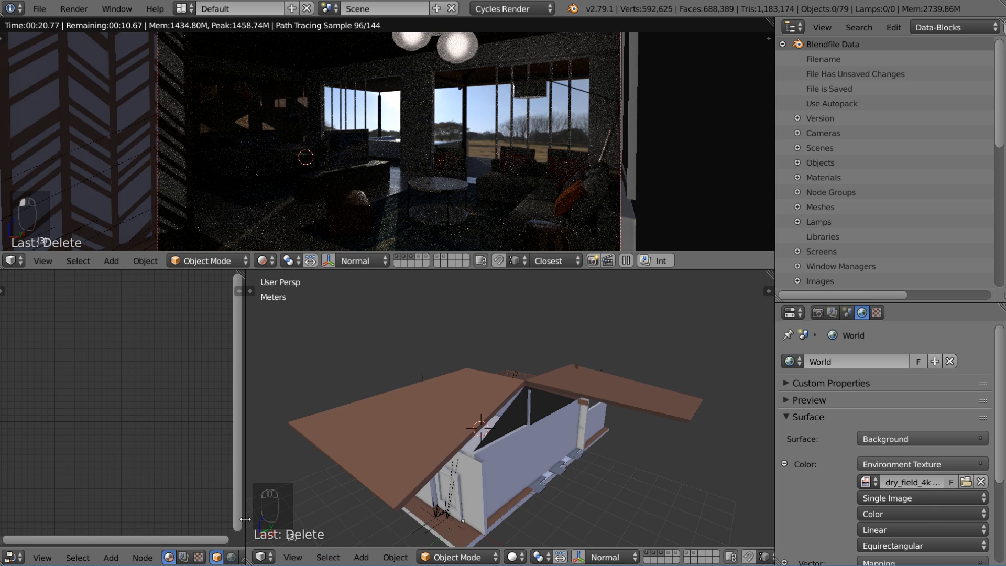
Widen the node editor and display the world's shader nodes in it.
drag(245, 519, 513, 524)
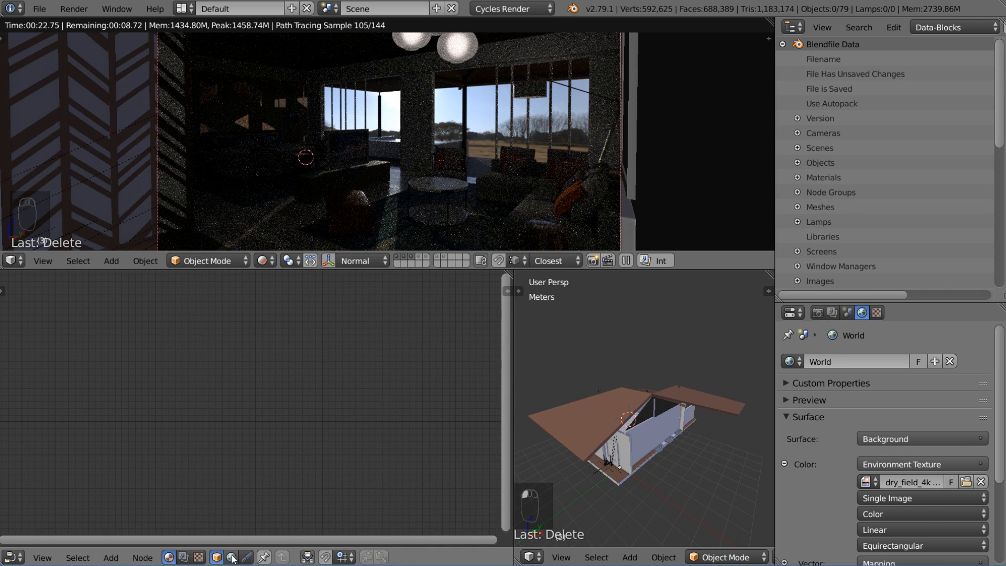
click(232, 555)
scroll(271, 394, down, 7)
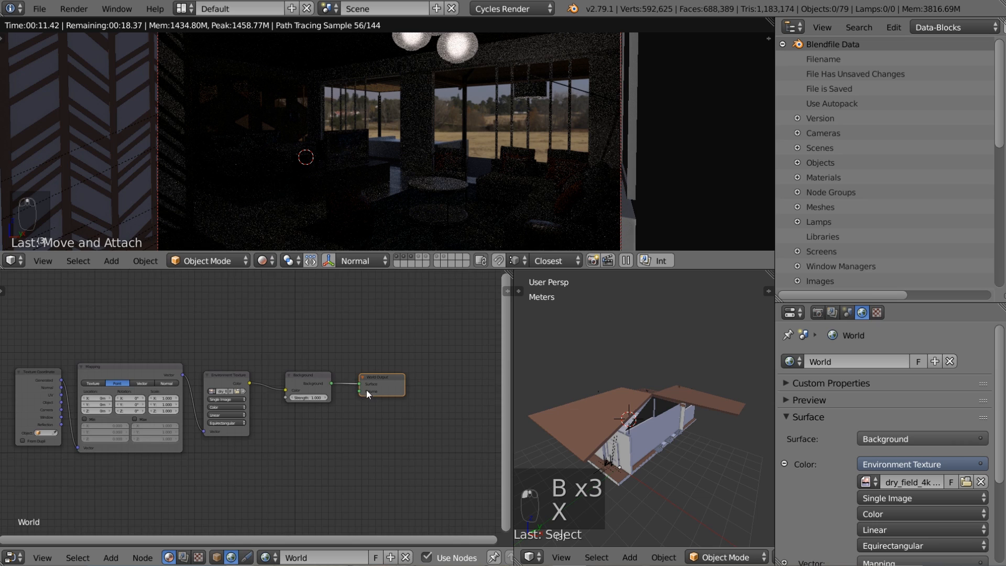
Space out the world's Environment Texture, Background and Mapping nodes and link Texture Coordinate's Generated output to the Mapping vector.
scroll(366, 389, up, 2)
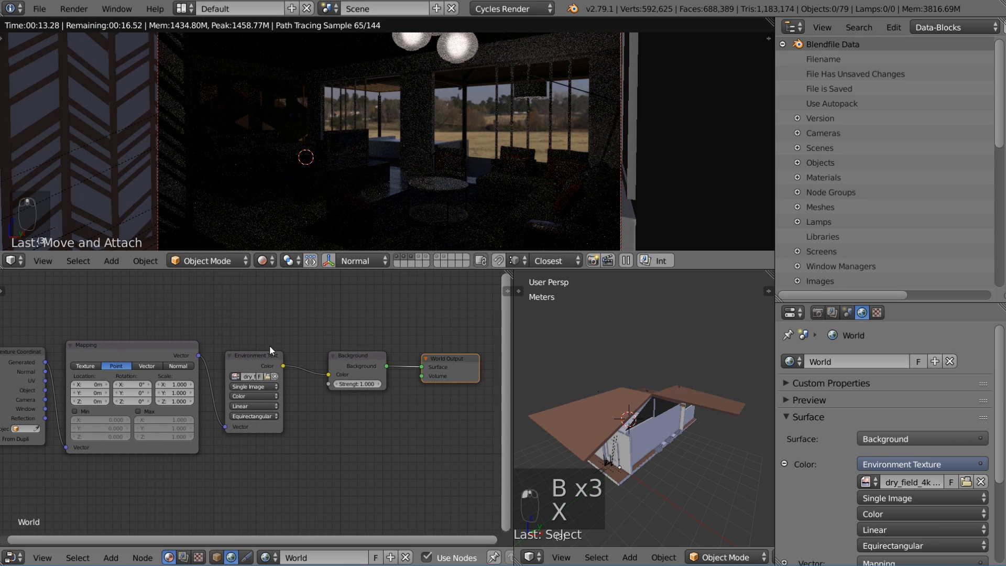
drag(254, 358, 253, 352)
drag(346, 357, 351, 358)
middle_drag(246, 330, 287, 321)
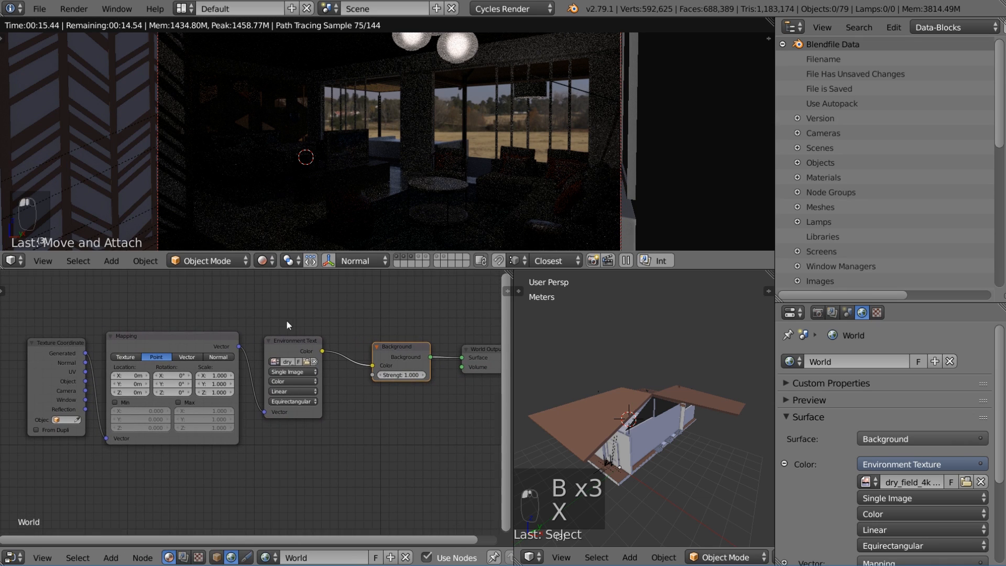
drag(193, 334, 204, 331)
drag(81, 352, 72, 352)
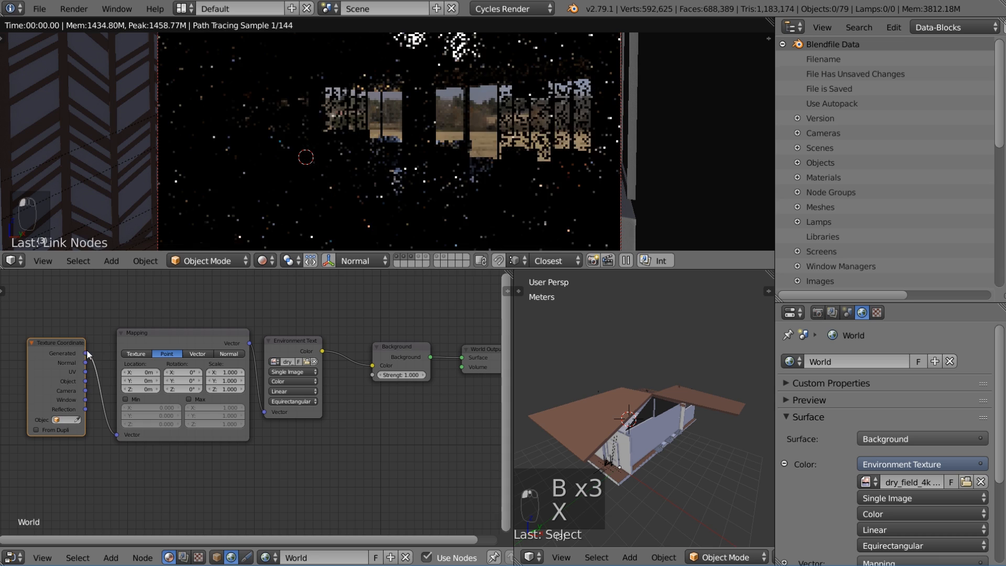
Rotate the environment in the world's Mapping node by setting its Z rotation to 621°.
scroll(266, 450, up, 2)
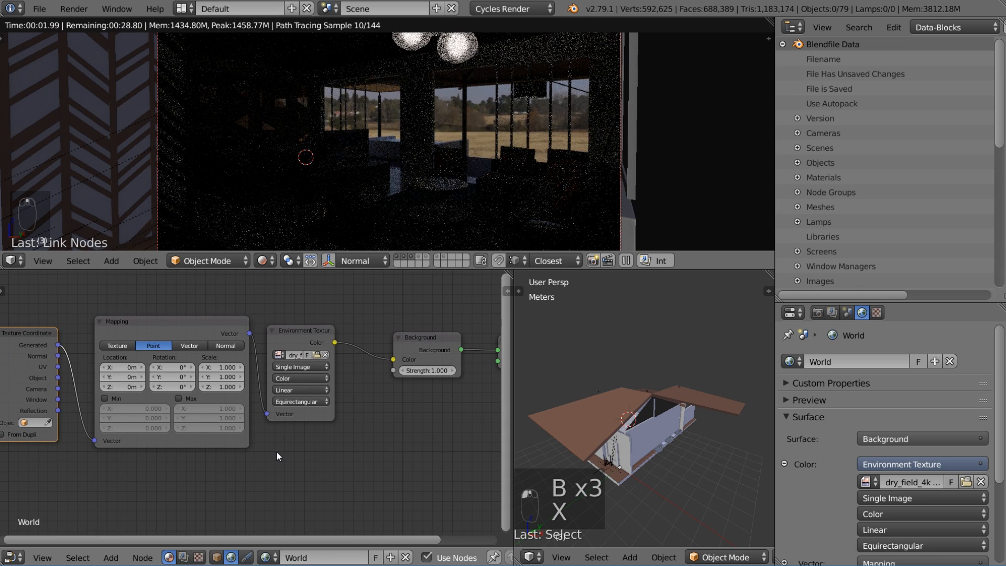
middle_drag(309, 422, 309, 430)
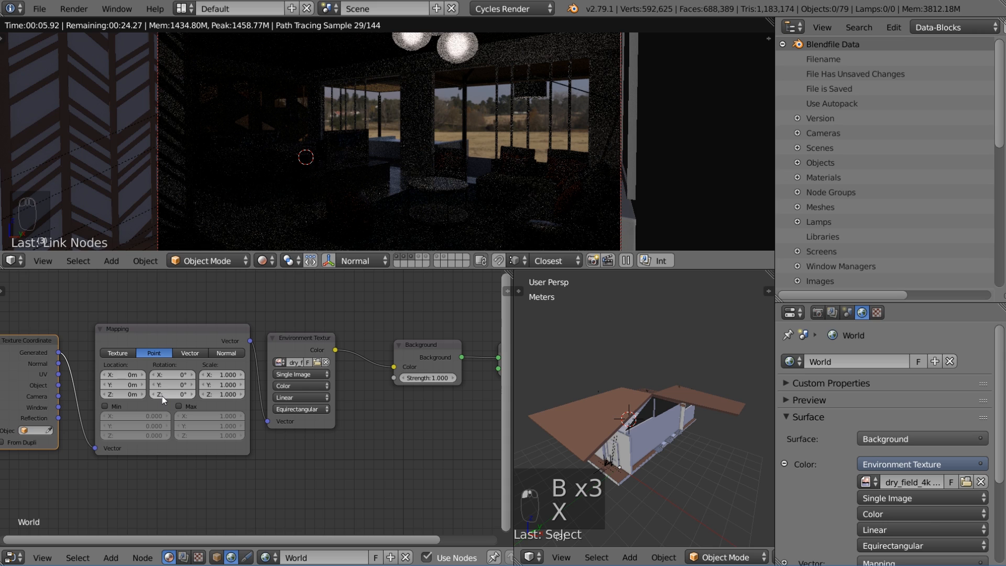
drag(173, 394, 365, 395)
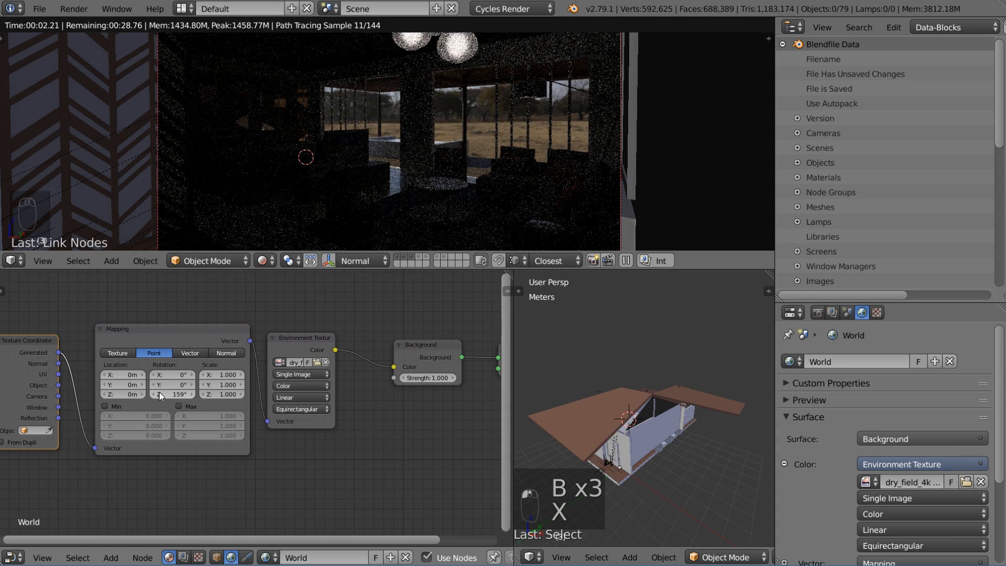
drag(175, 391, 190, 392)
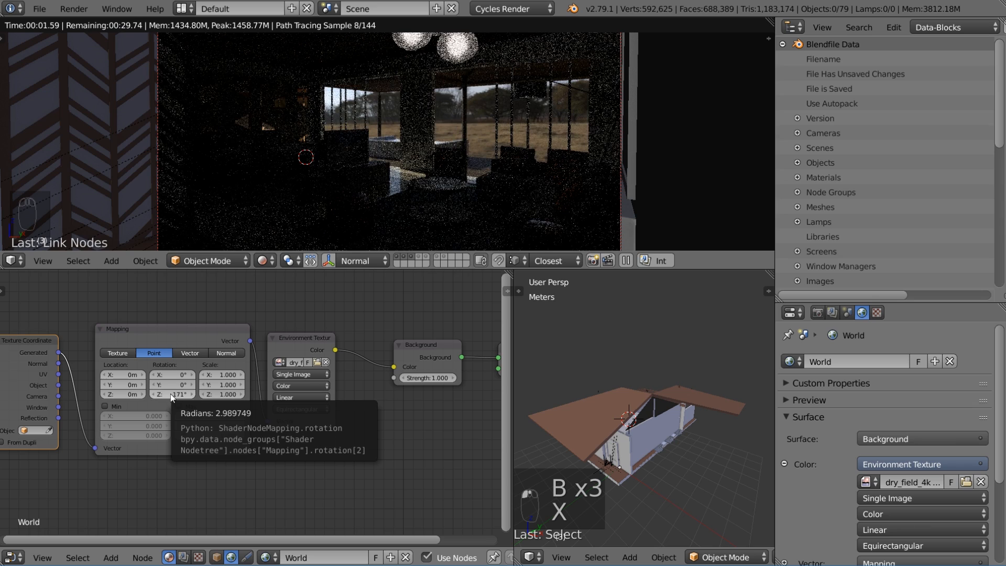
click(171, 394)
text(62)
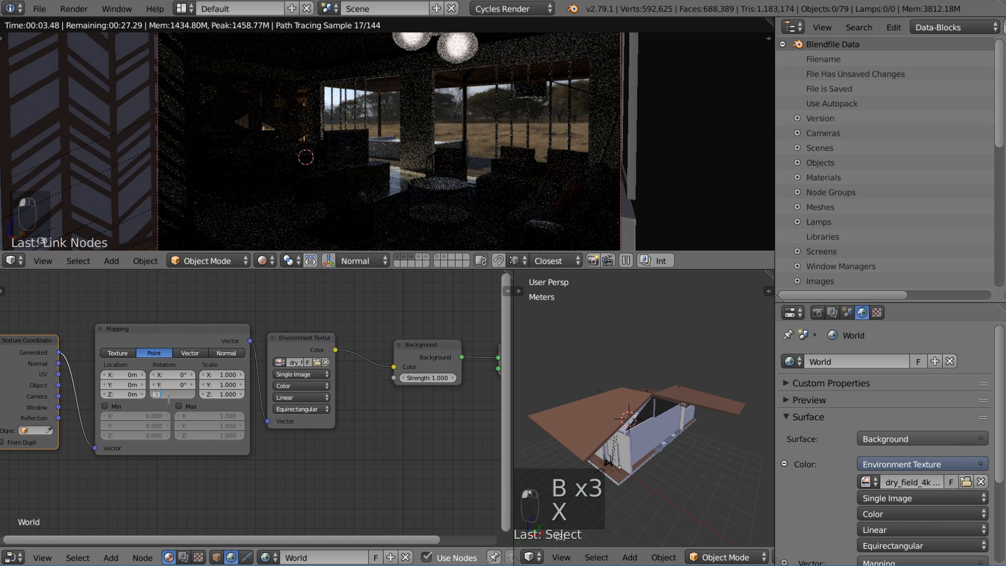
text(1)
key(Return)
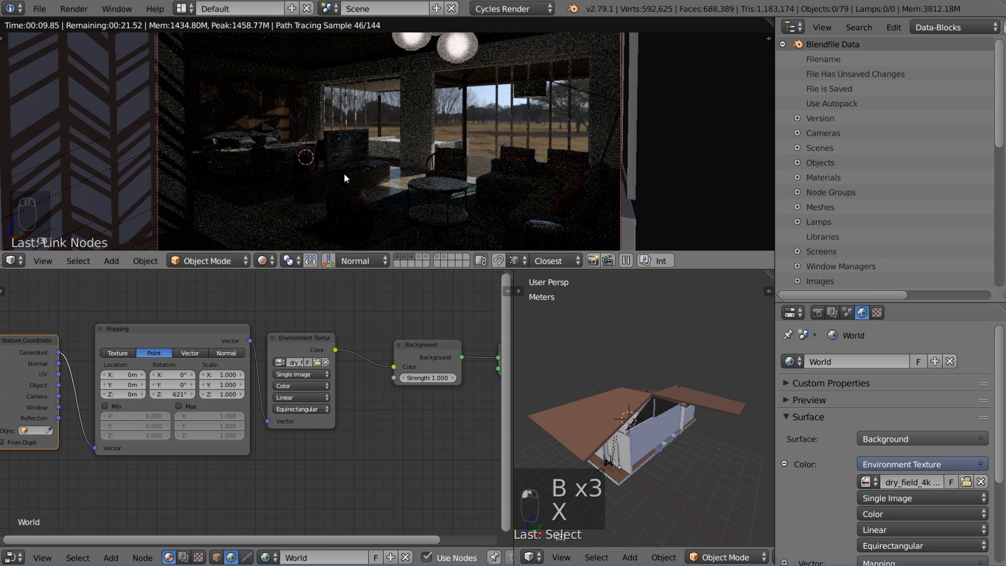
Select the roof object and, in Edit Mode, delete the linked roof panel geometry on its outer wing.
middle_drag(631, 418, 665, 415)
scroll(602, 446, up, 4)
right_click(618, 428)
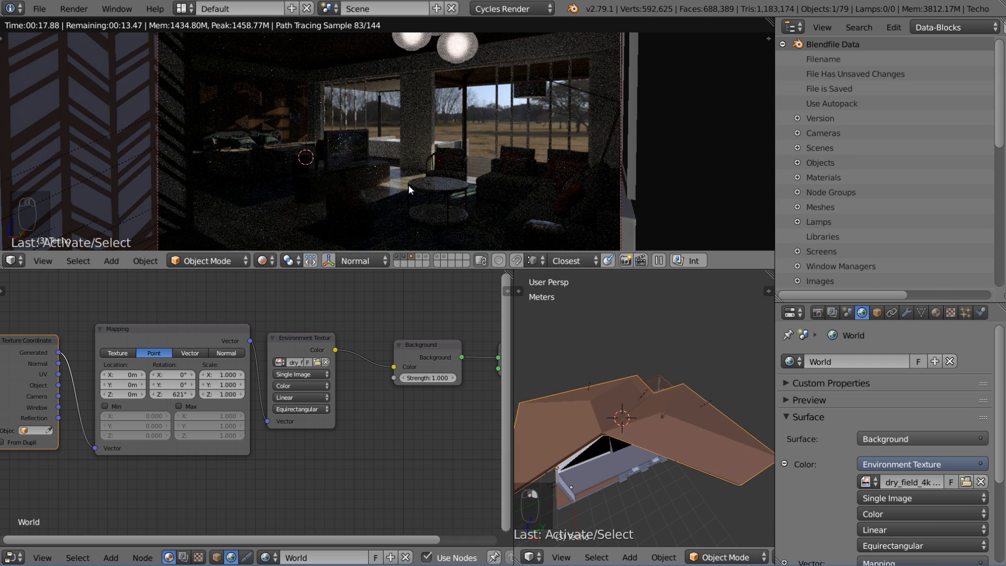
scroll(408, 185, up, 1)
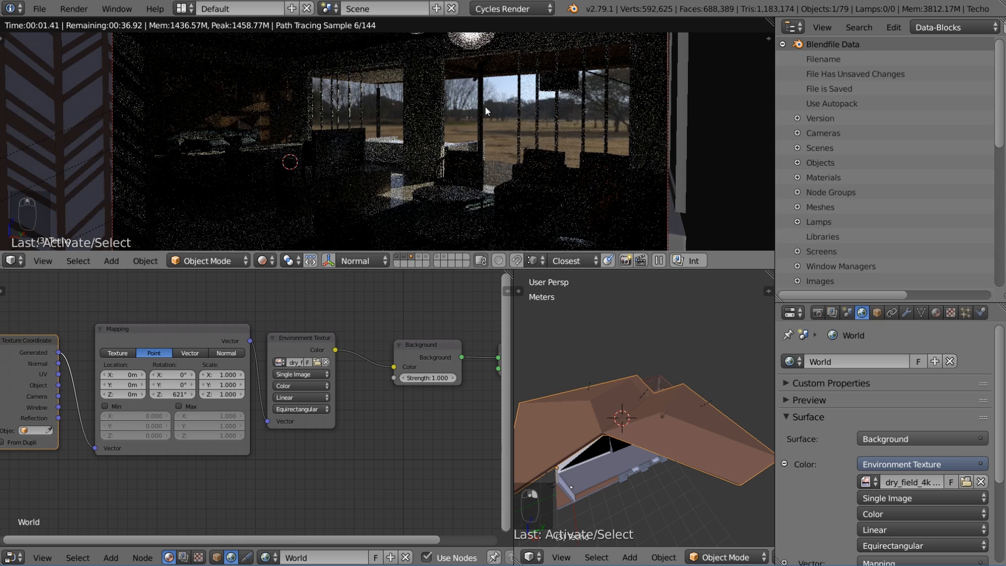
middle_drag(637, 382, 662, 457)
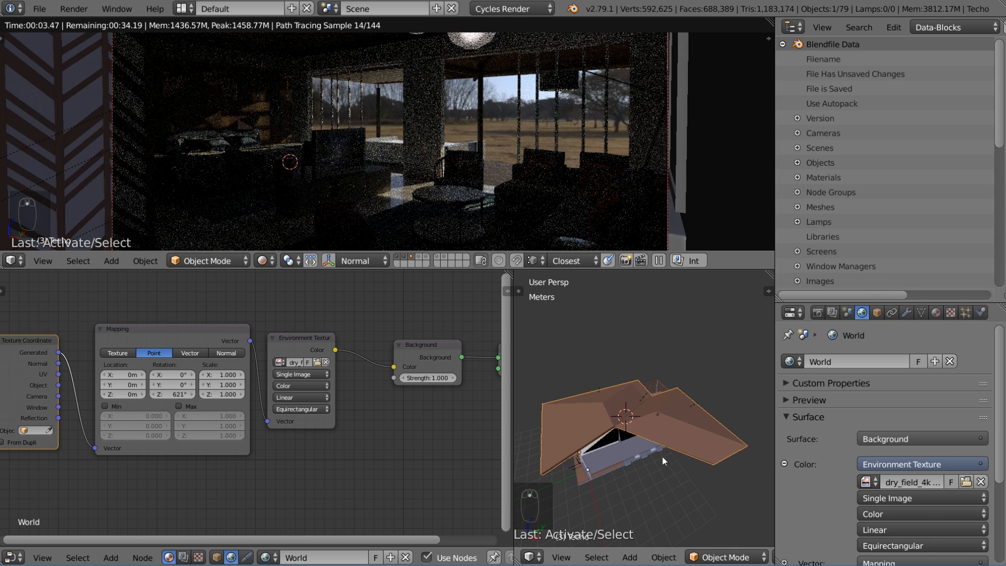
key(Tab)
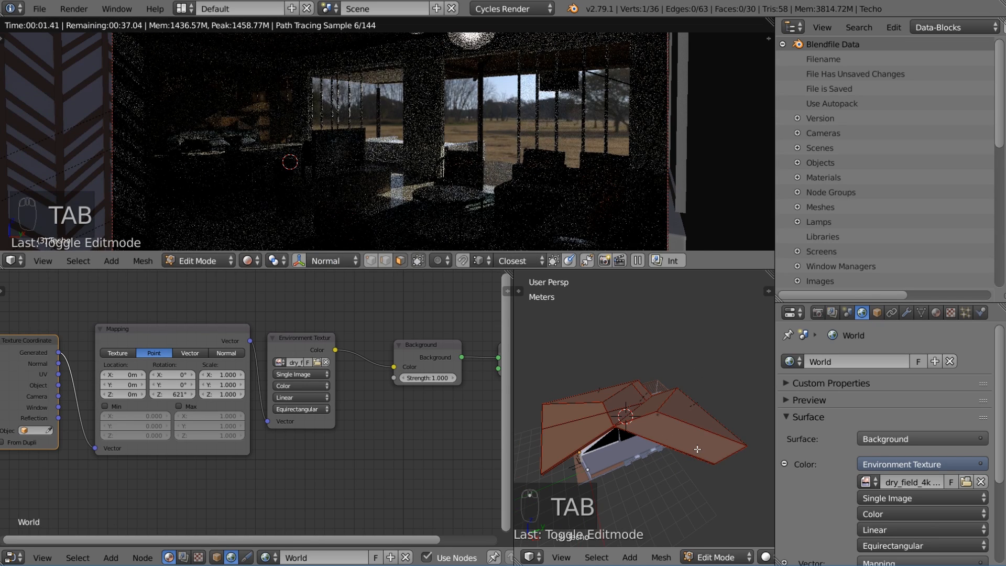
key(l)
key(l)
key(l)
key(l)
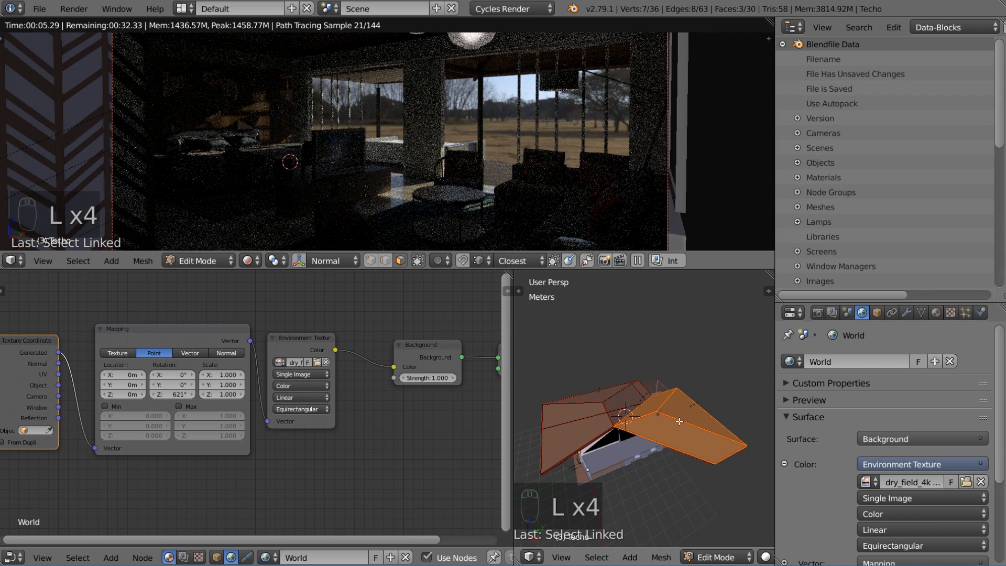
key(x)
click(647, 379)
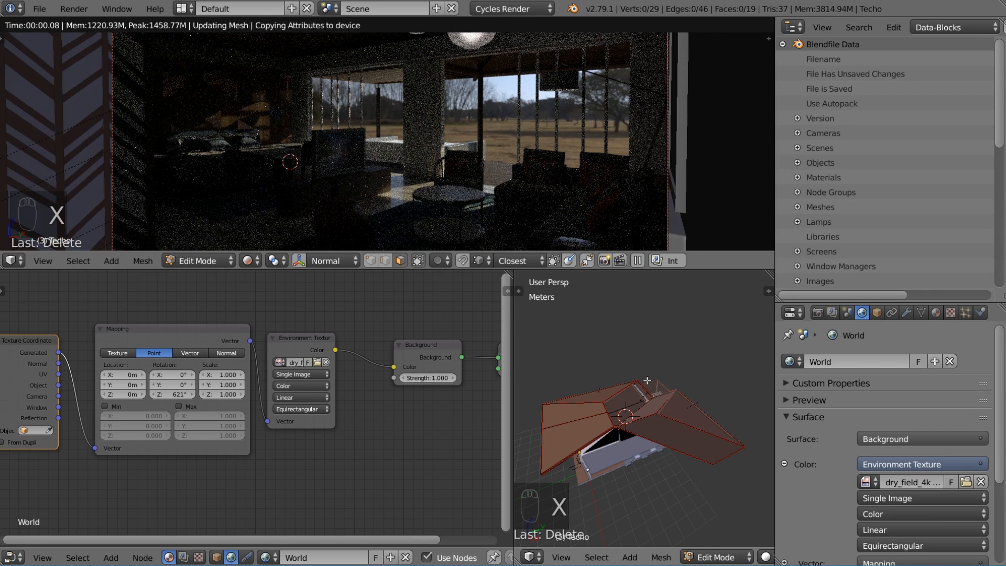
Delete the faces of another linked panel at the end of the roof mesh and return to Object Mode.
key(l)
key(l)
key(l)
key(l)
key(l)
key(x)
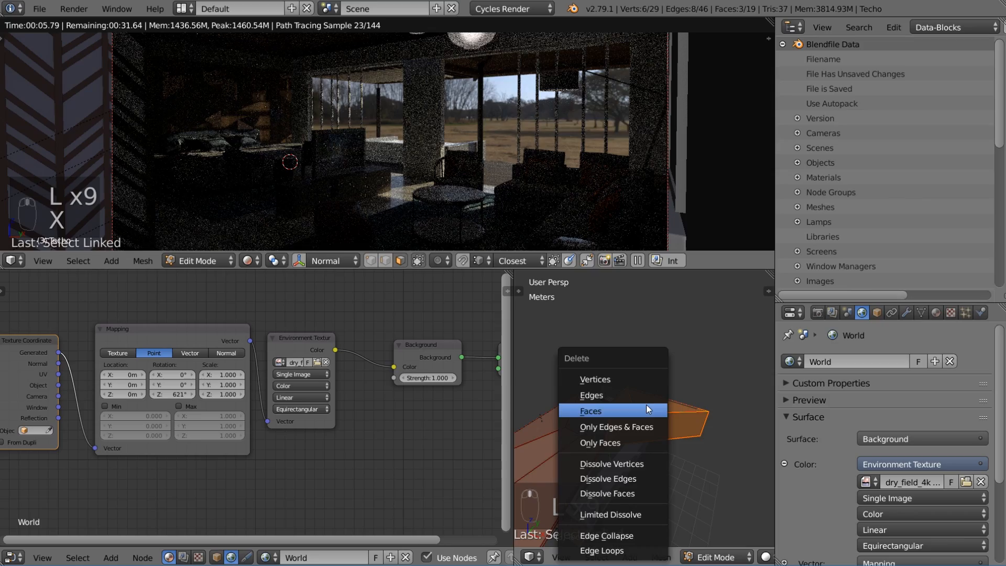
click(646, 407)
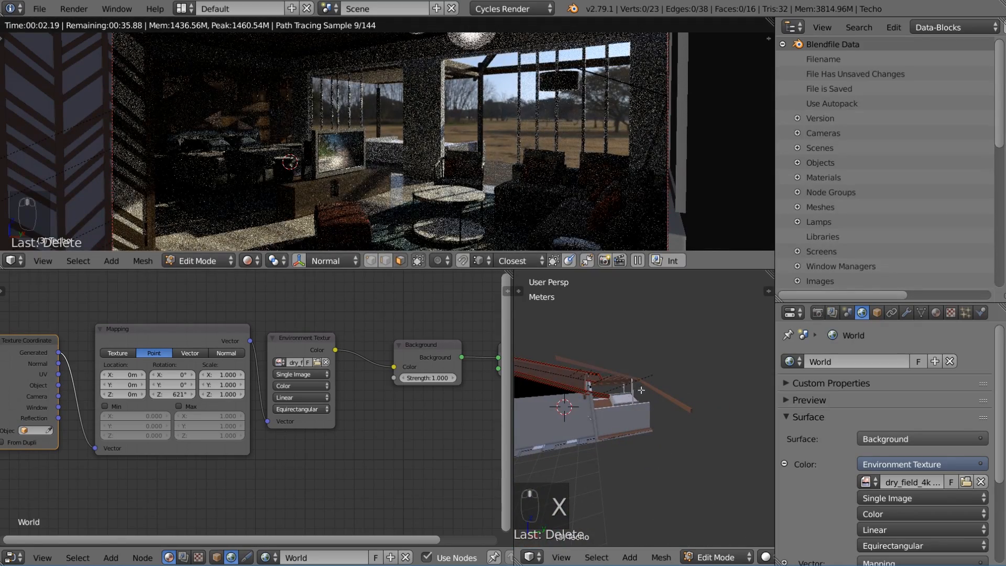
middle_drag(641, 390, 643, 414)
key(Tab)
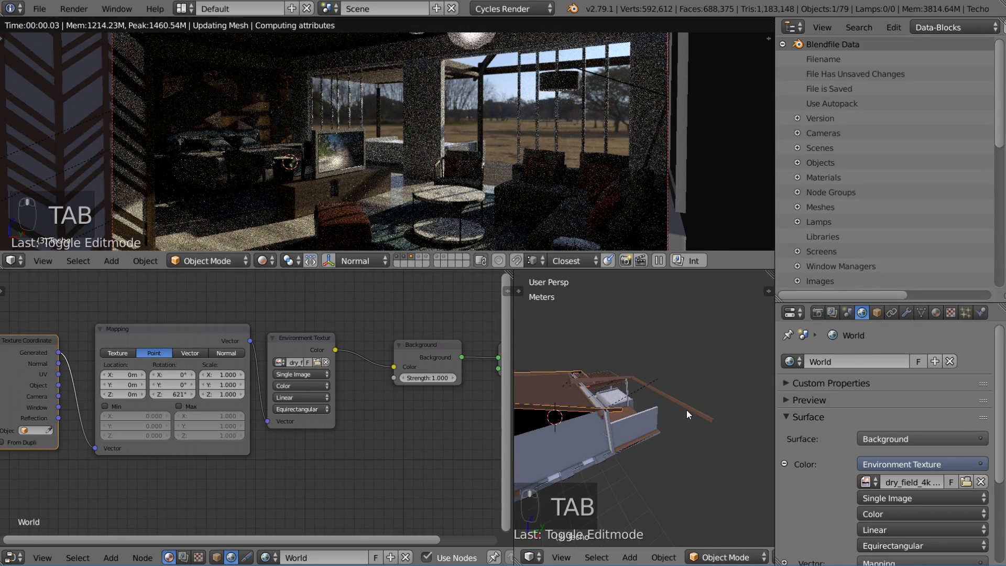
Delete the sloping beam object left beyond the end of the roof and the Vigas.001 beams beside it.
right_click(688, 406)
key(x)
click(687, 407)
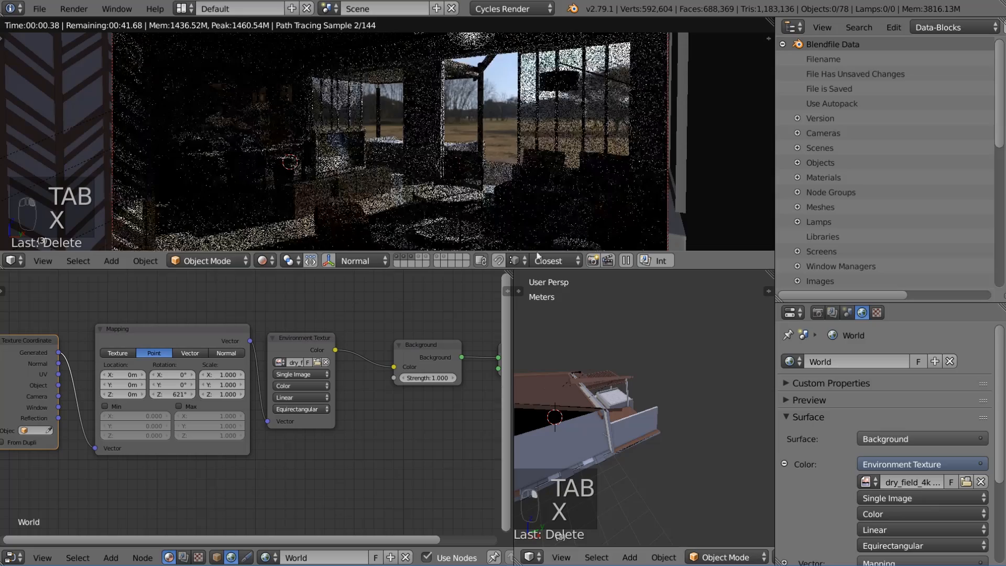
right_click(599, 379)
key(x)
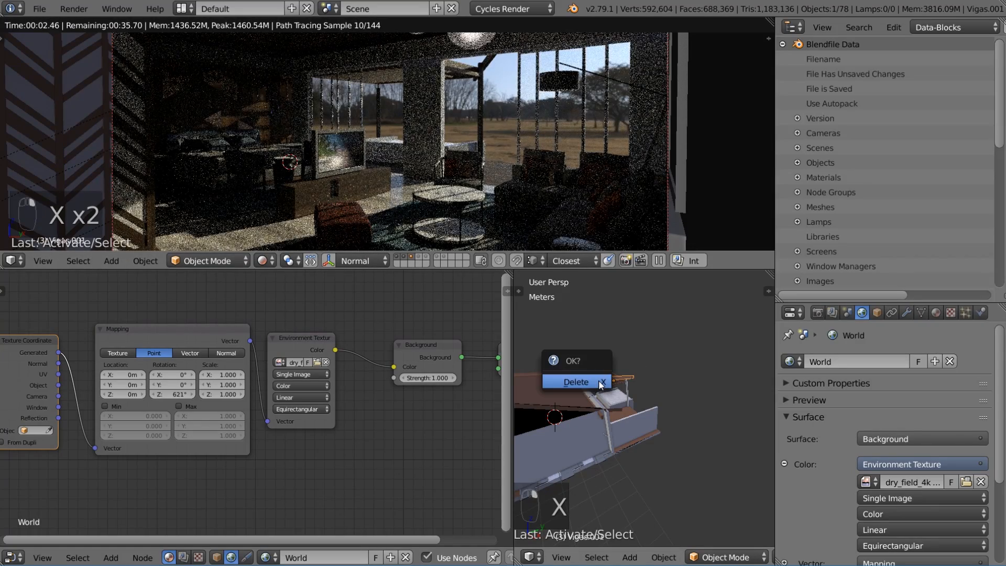
click(598, 379)
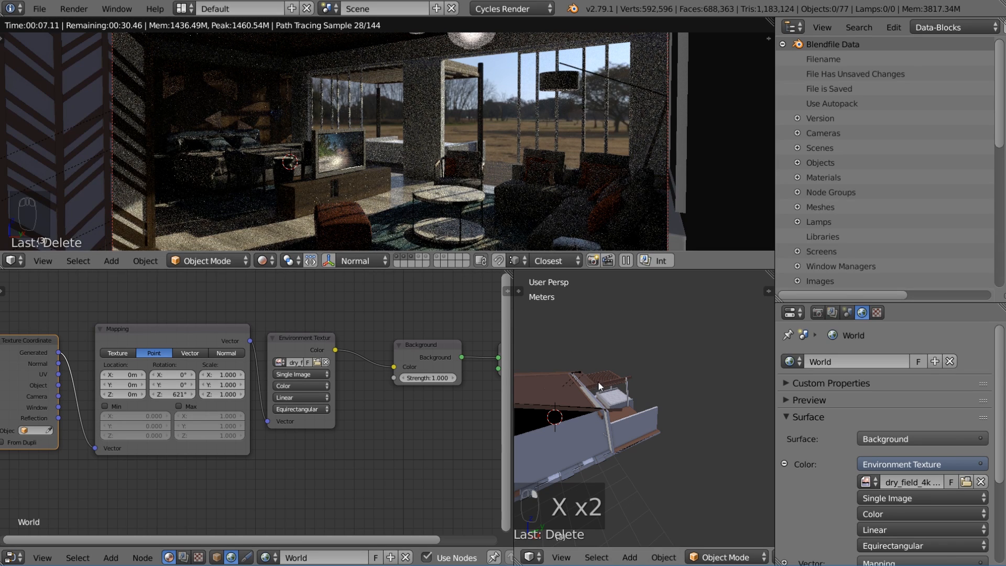
scroll(464, 190, down, 2)
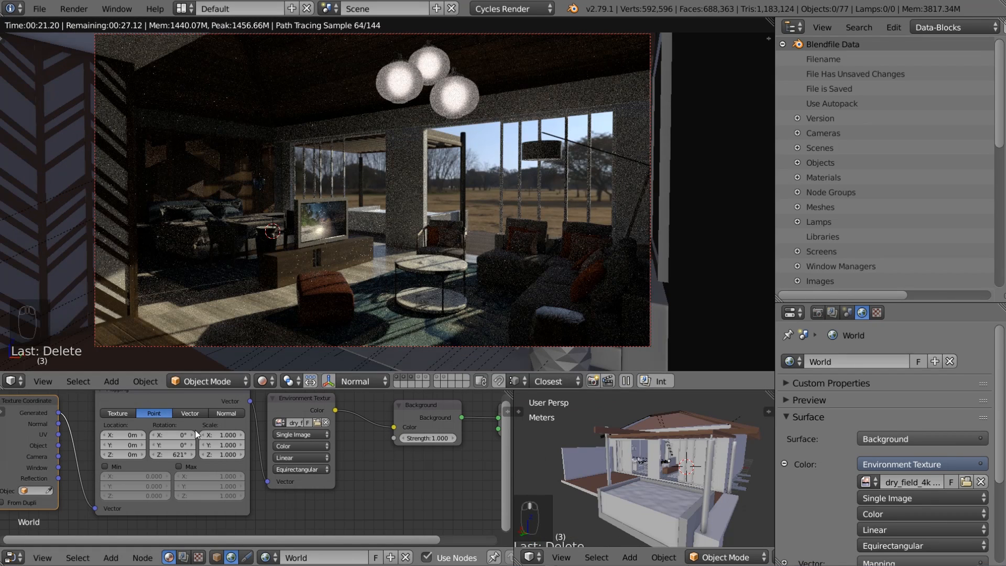
Fine-tune the environment's Z rotation in the Mapping node, trying 618° and settling on 623°.
click(171, 454)
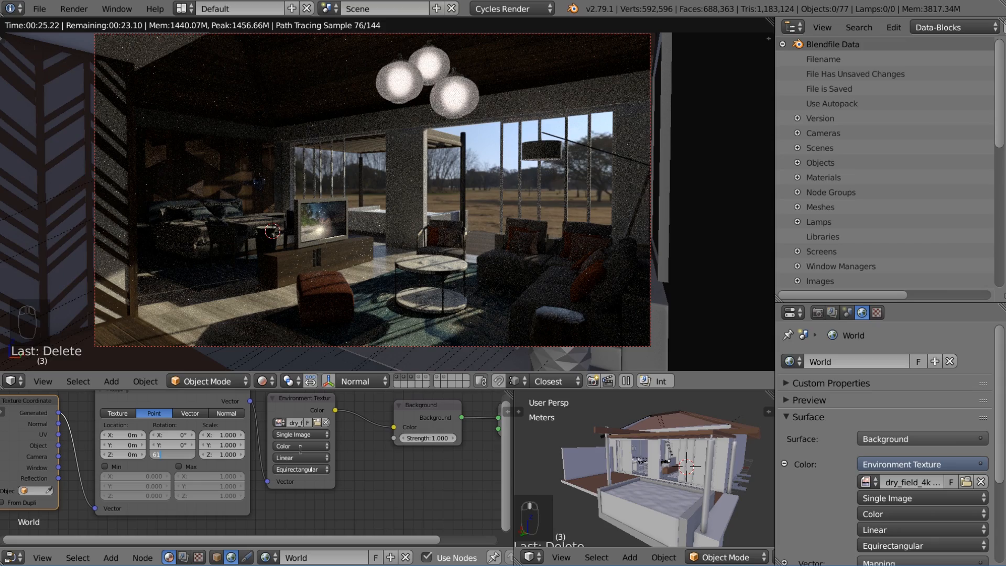
text(618)
key(Return)
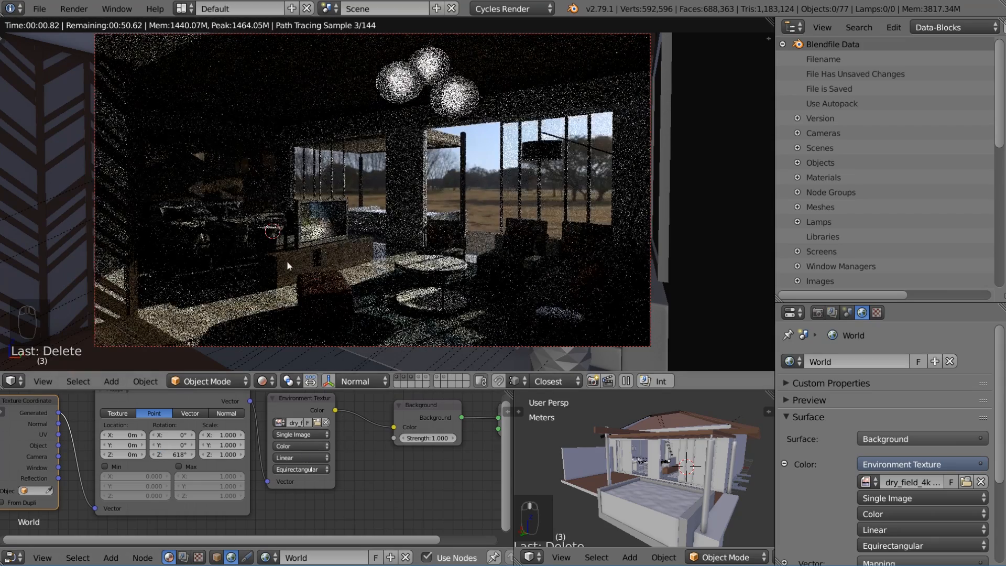
click(168, 454)
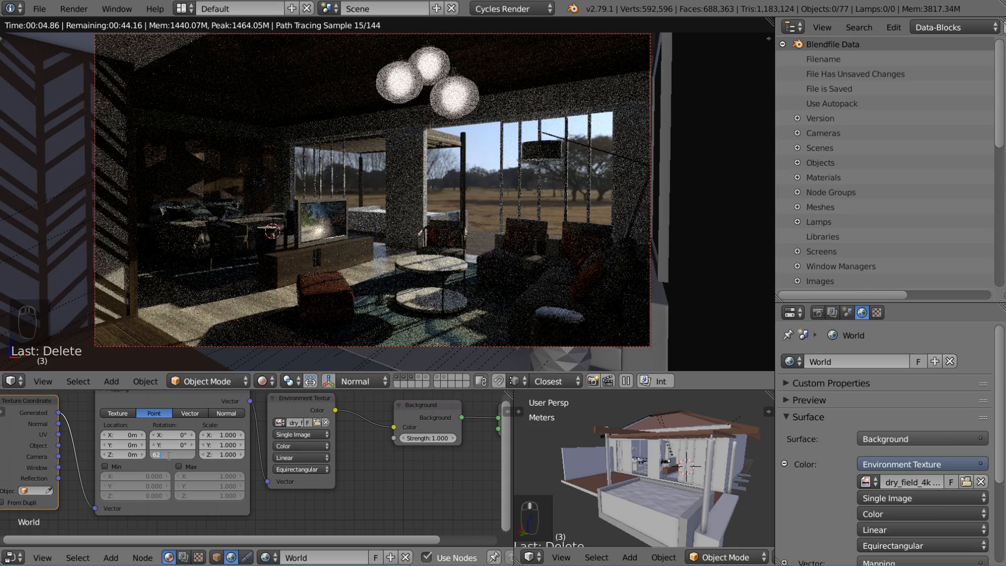
key(Return)
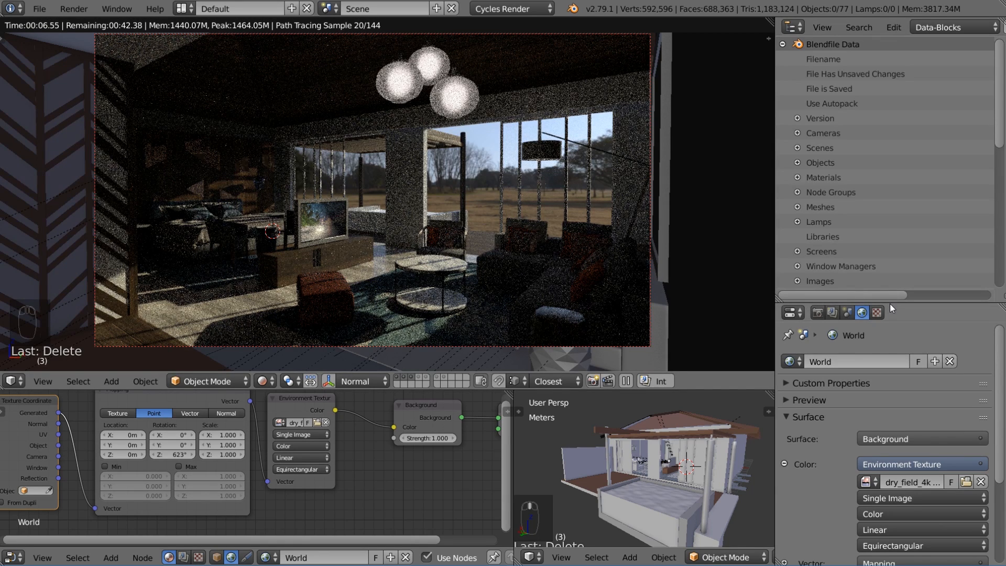
Enlarge the properties editor and set the scene's Sequencer color space to Filmic Log in Color Management.
drag(889, 304, 896, 169)
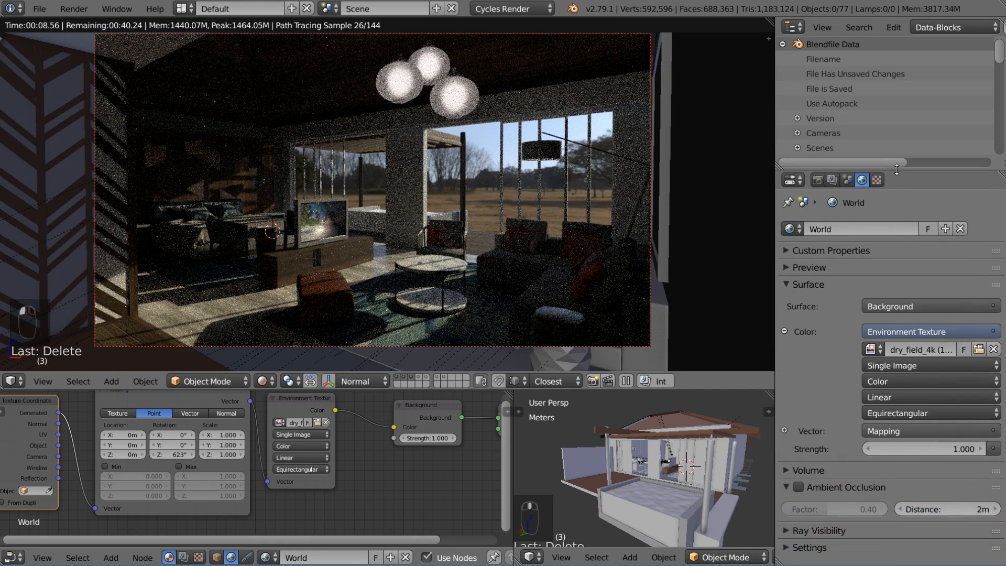
click(848, 181)
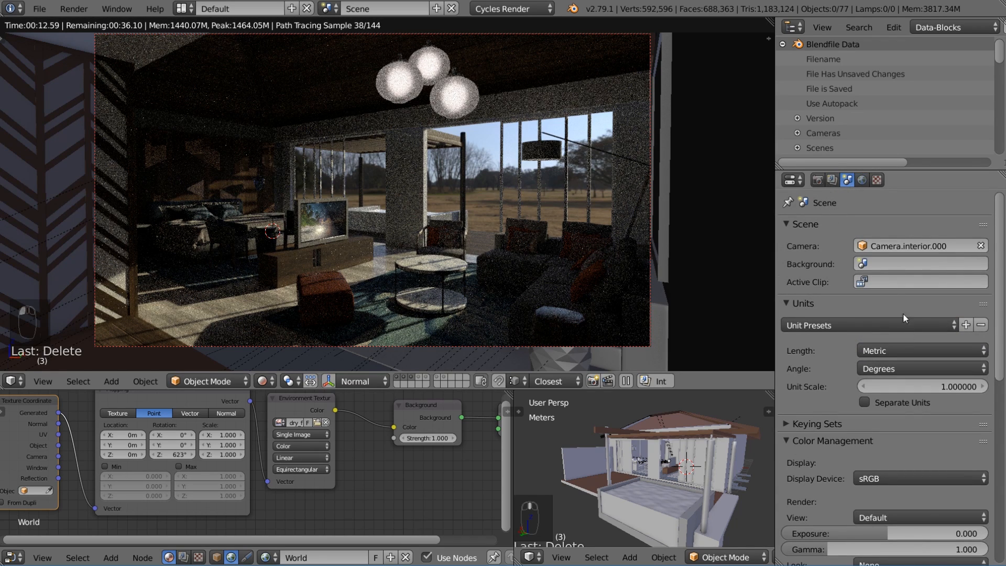
scroll(933, 470, down, 5)
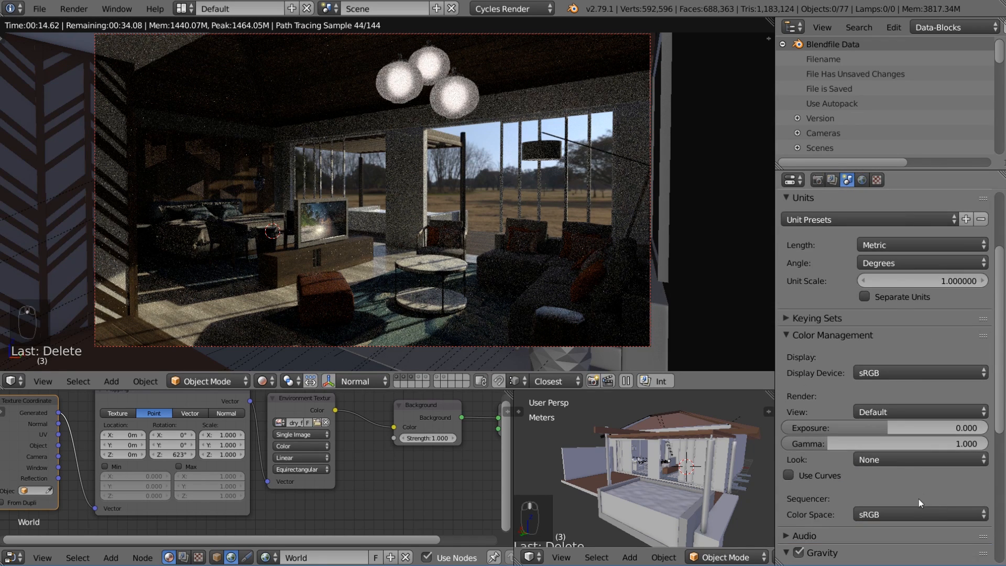
click(913, 514)
click(907, 495)
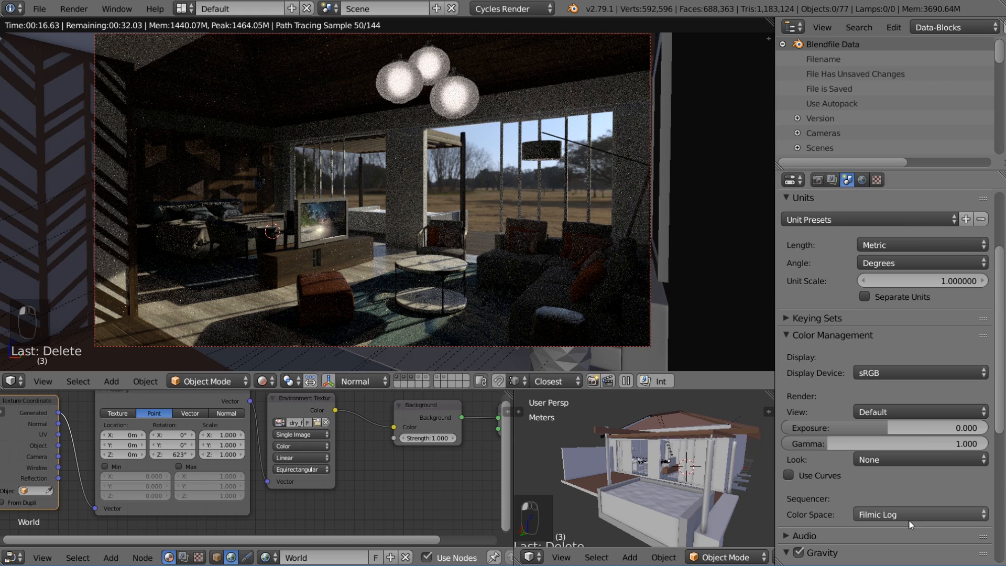
Set the scene's view transform to Filmic and raise the exposure to 3.852.
click(899, 459)
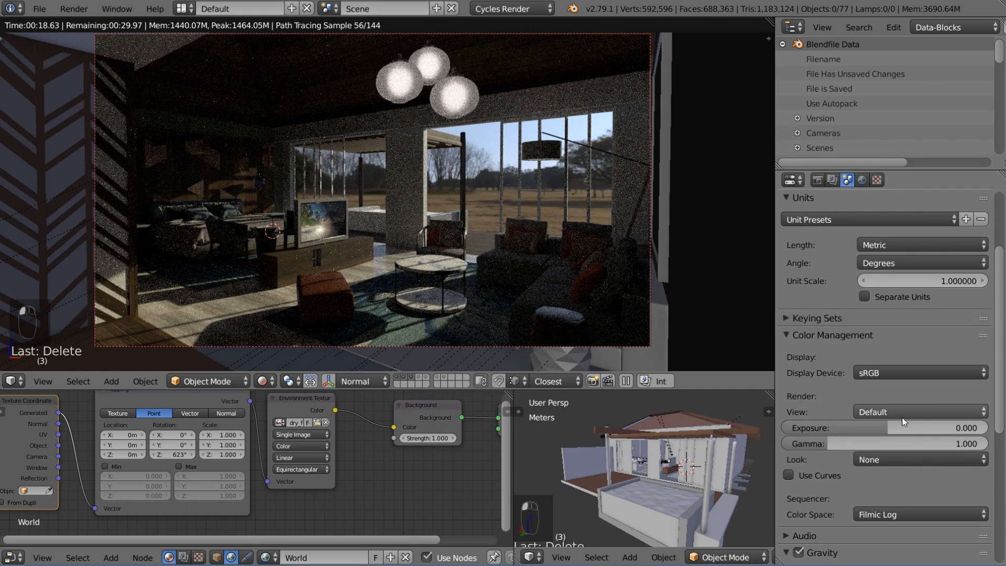
click(902, 416)
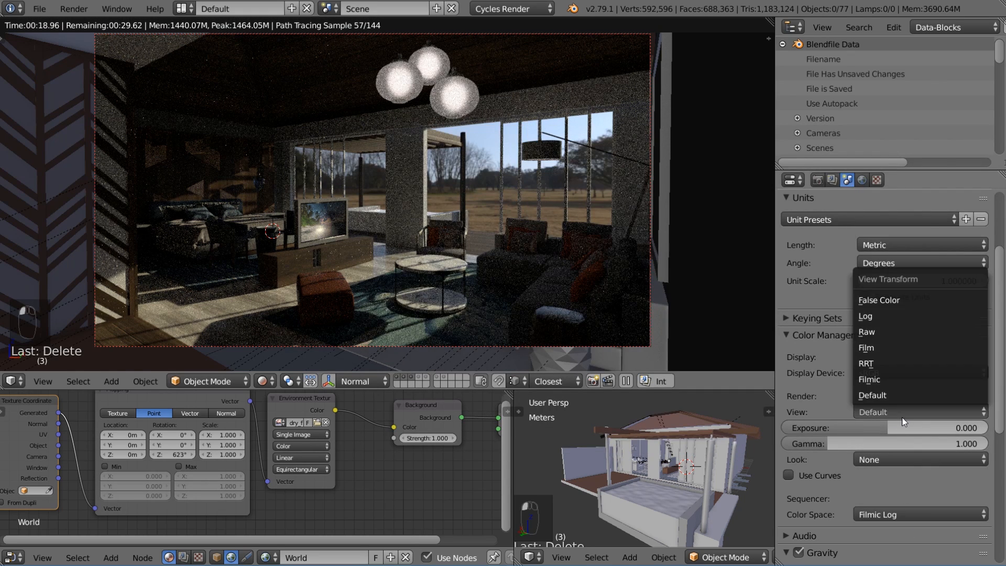
click(906, 380)
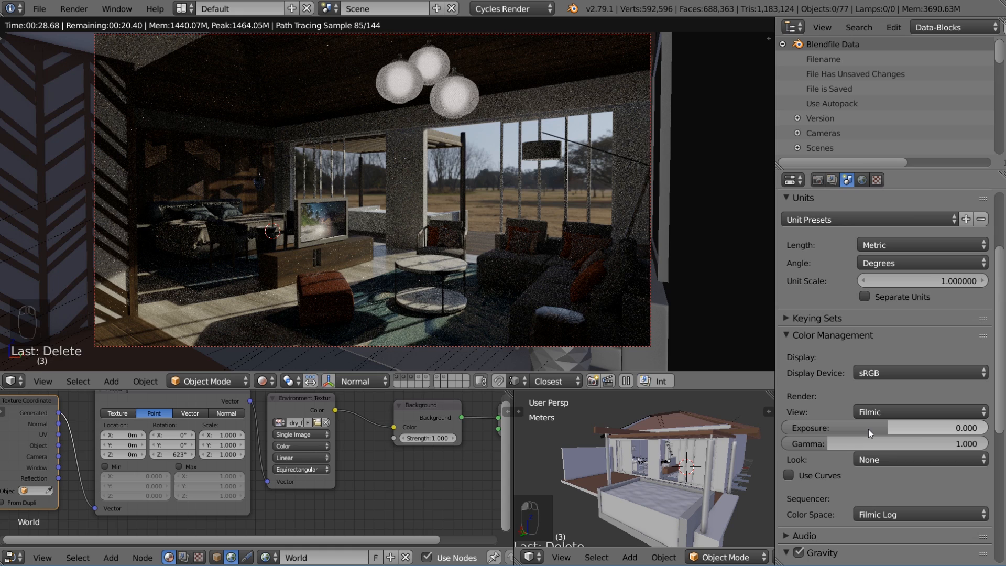
drag(868, 428, 905, 428)
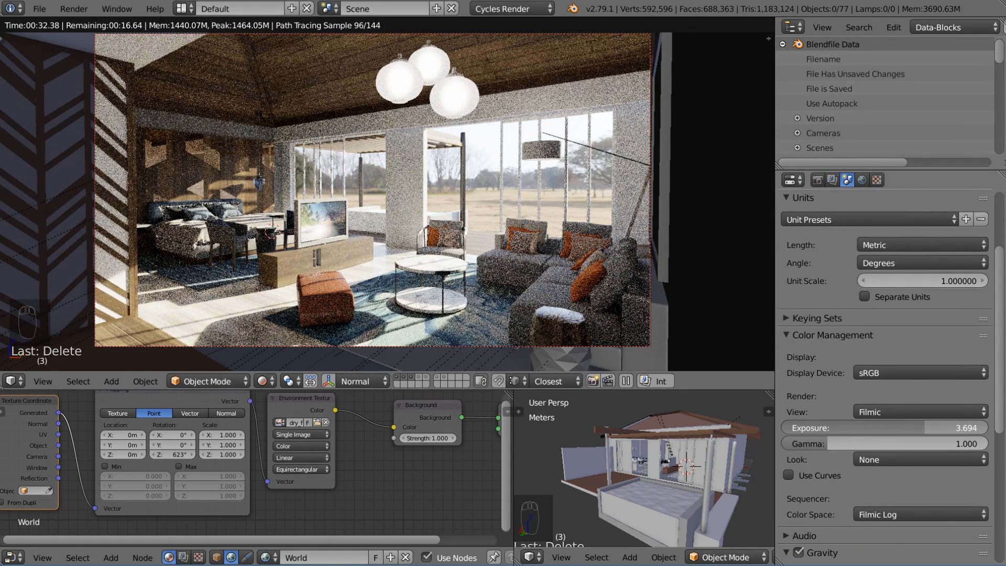
drag(918, 430, 920, 430)
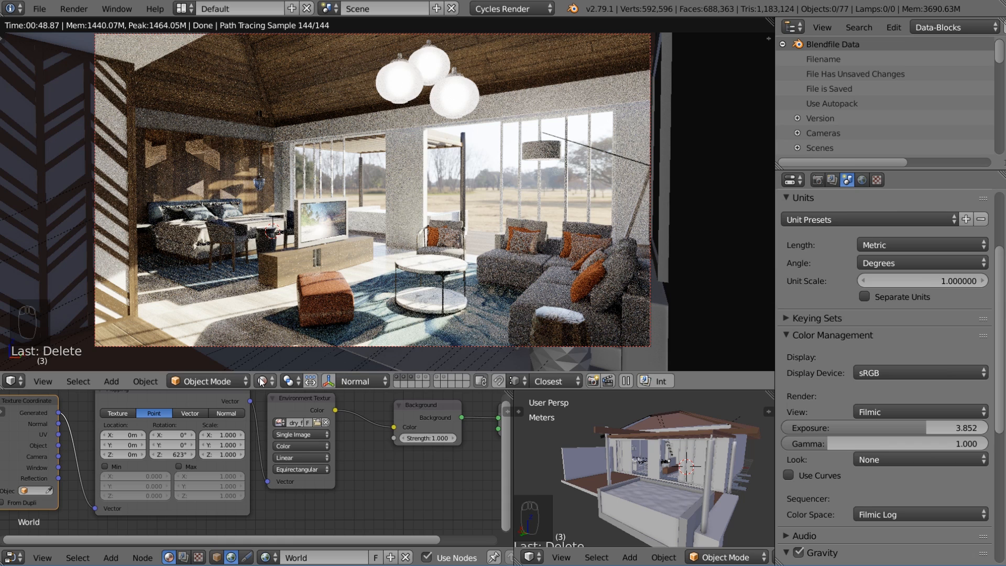
Select the Walls object at the house's blank exterior side wall and enlarge the lower 3D viewport.
scroll(608, 458, down, 3)
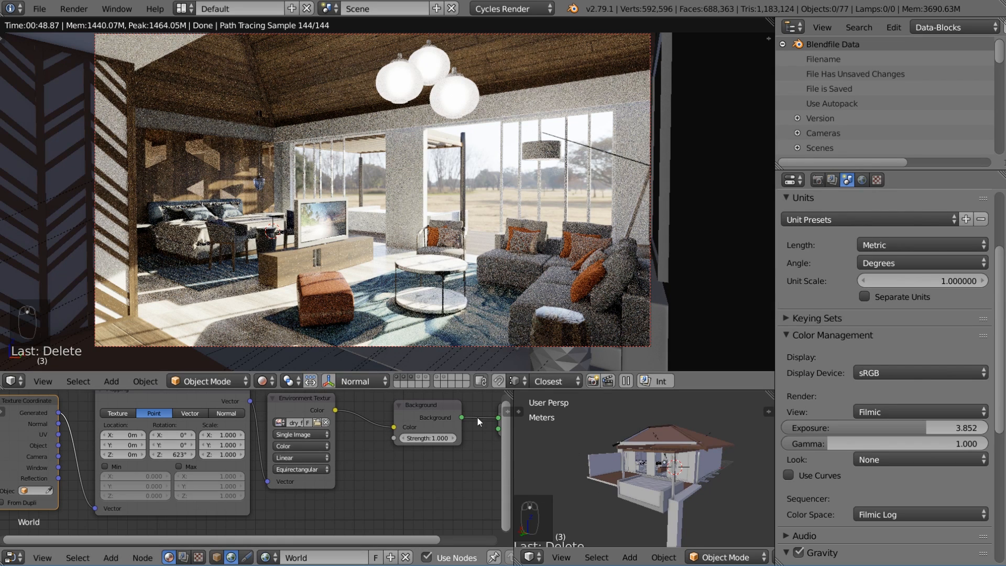
middle_drag(612, 460, 675, 469)
scroll(639, 455, up, 8)
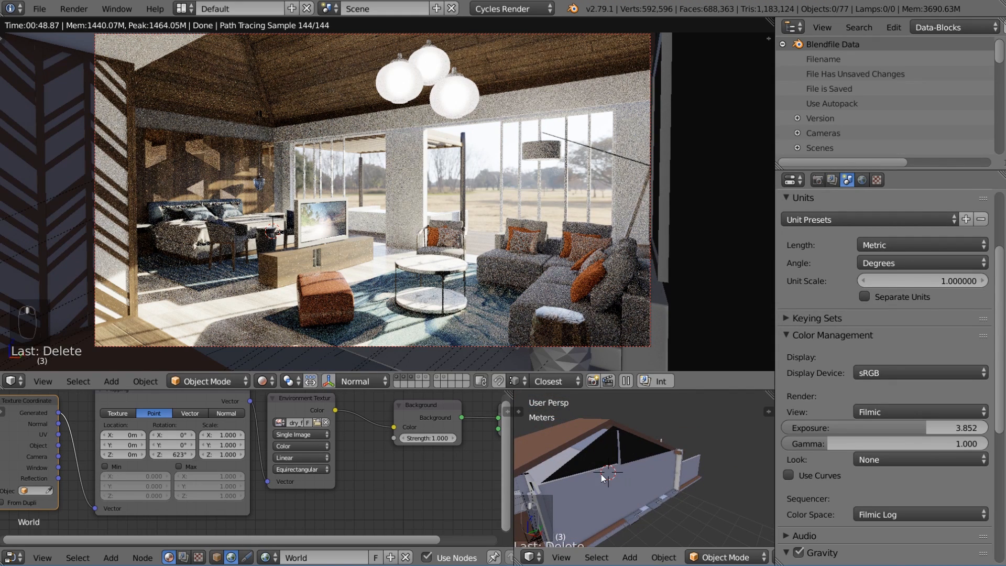
middle_drag(602, 477, 633, 466)
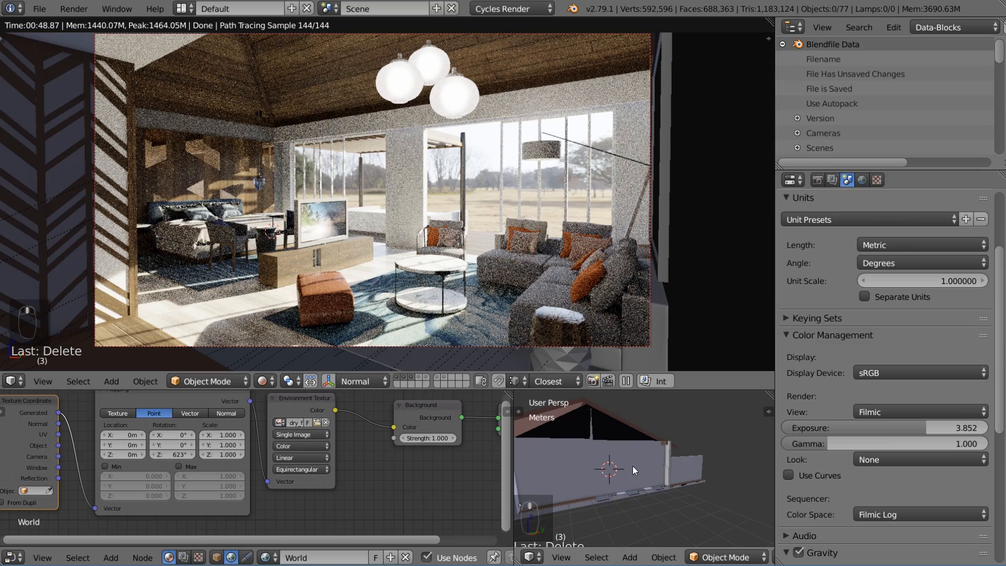
right_click(633, 467)
drag(598, 390, 566, 274)
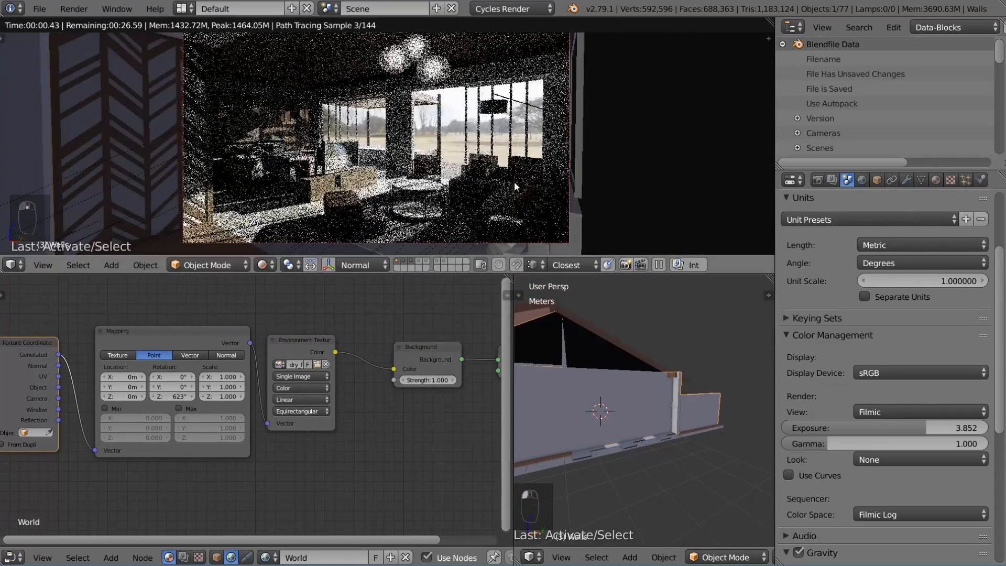
drag(509, 437, 339, 435)
scroll(566, 423, up, 4)
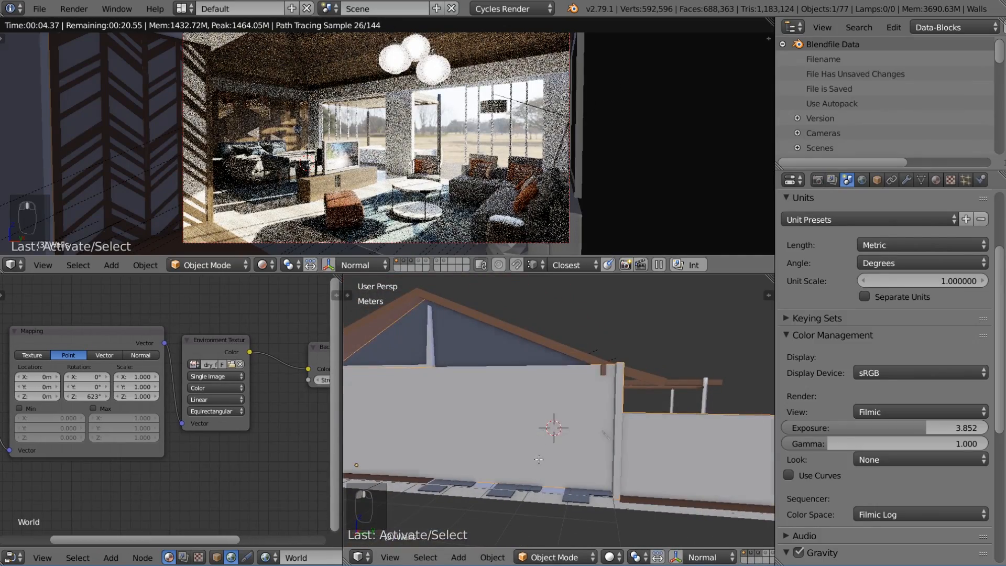
Enter Edit Mode on the walls, clear the selection and use face select mode.
key(Tab)
middle_drag(558, 434, 575, 481)
scroll(614, 500, up, 3)
scroll(575, 480, up, 2)
scroll(625, 561, down, 1)
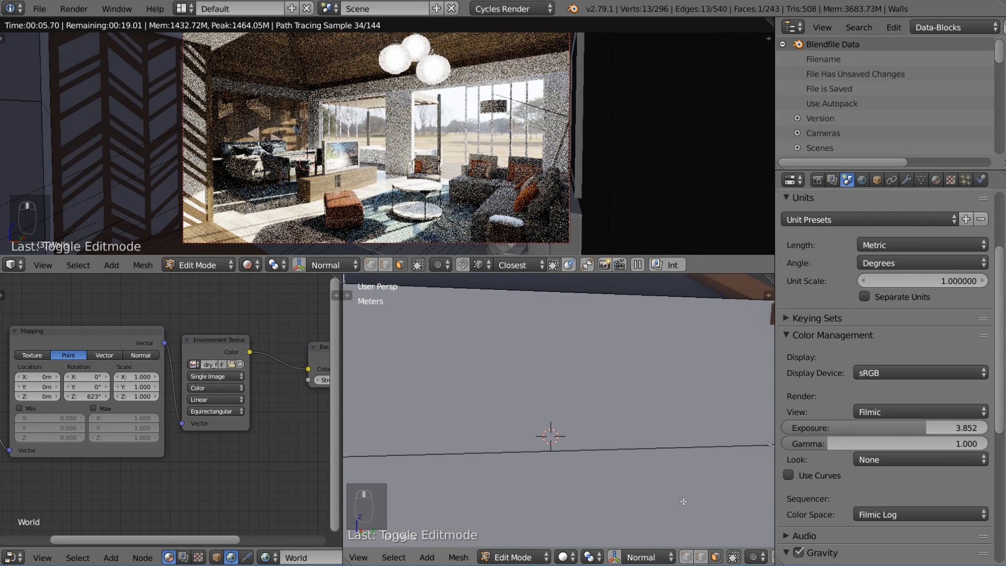
scroll(681, 503, down, 6)
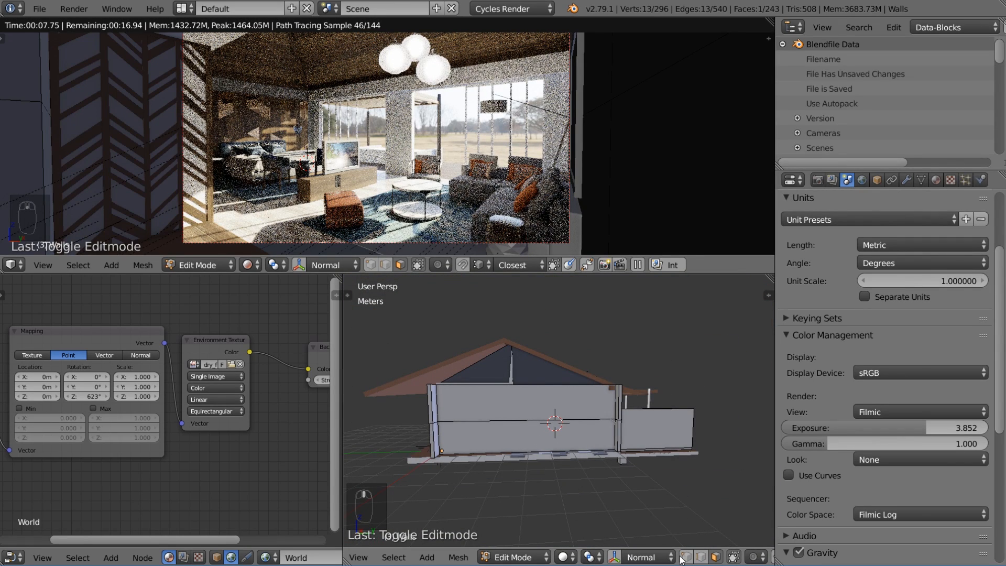
key(a)
click(699, 557)
click(715, 558)
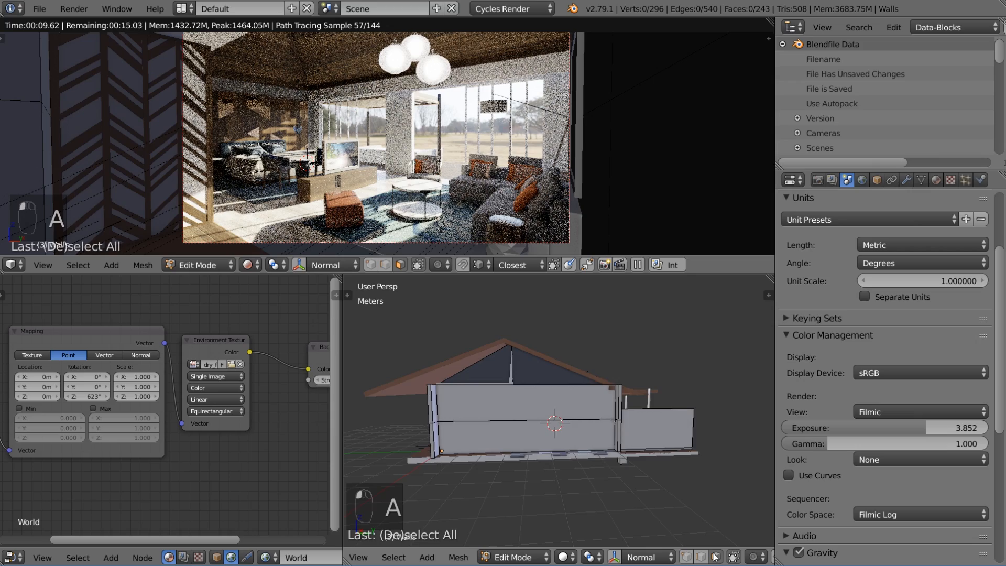
Delete the upper and lower outer faces of the long exterior side wall.
scroll(577, 471, up, 4)
right_click(553, 466)
shift+right_click(513, 395)
scroll(550, 419, down, 3)
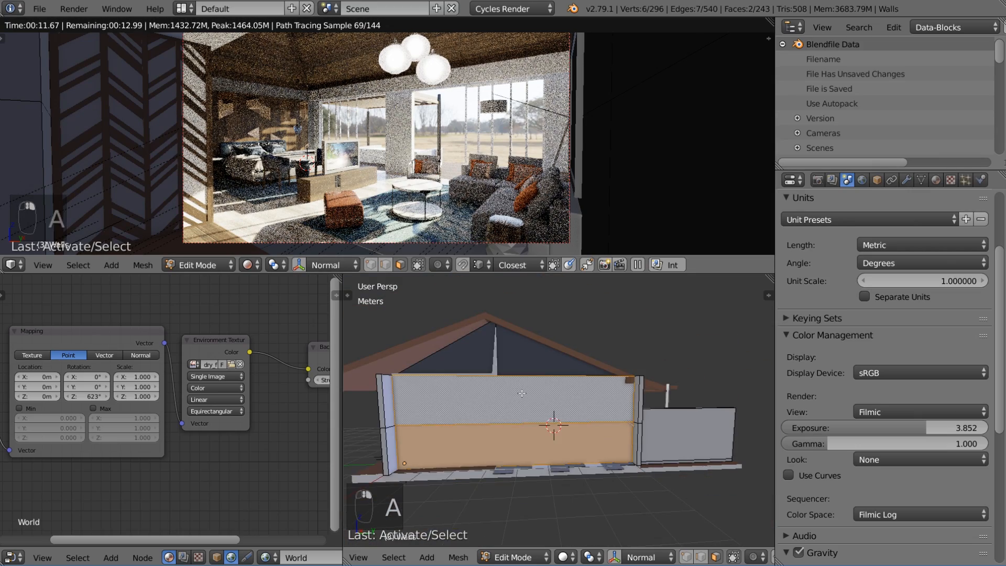
key(x)
click(461, 411)
Add two vertical loop cuts to the exposed inner wall, aligned with the two side edges of the large square panel.
scroll(593, 453, up, 2)
middle_drag(593, 453, 546, 457)
middle_drag(419, 459, 448, 395)
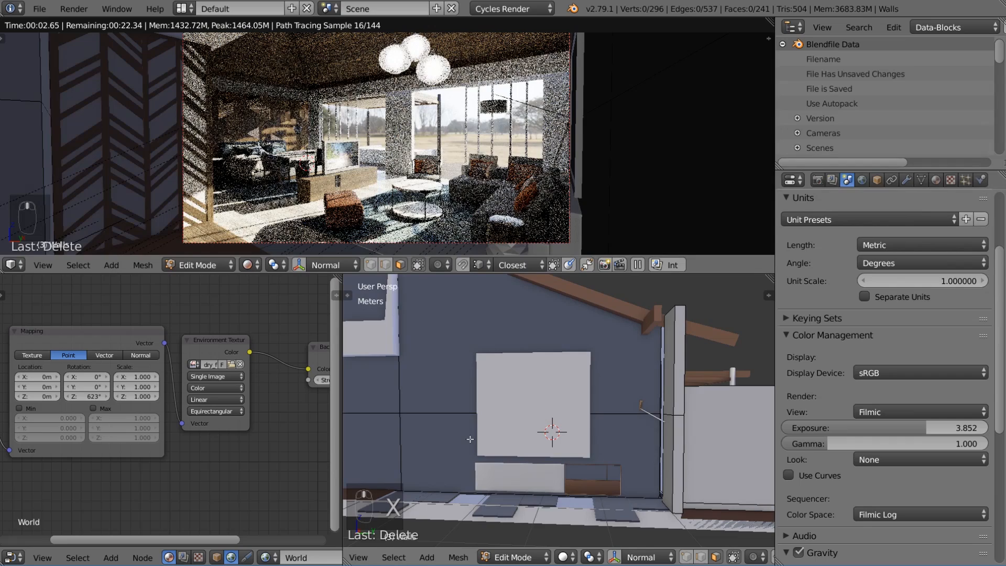
key(ctrl+r)
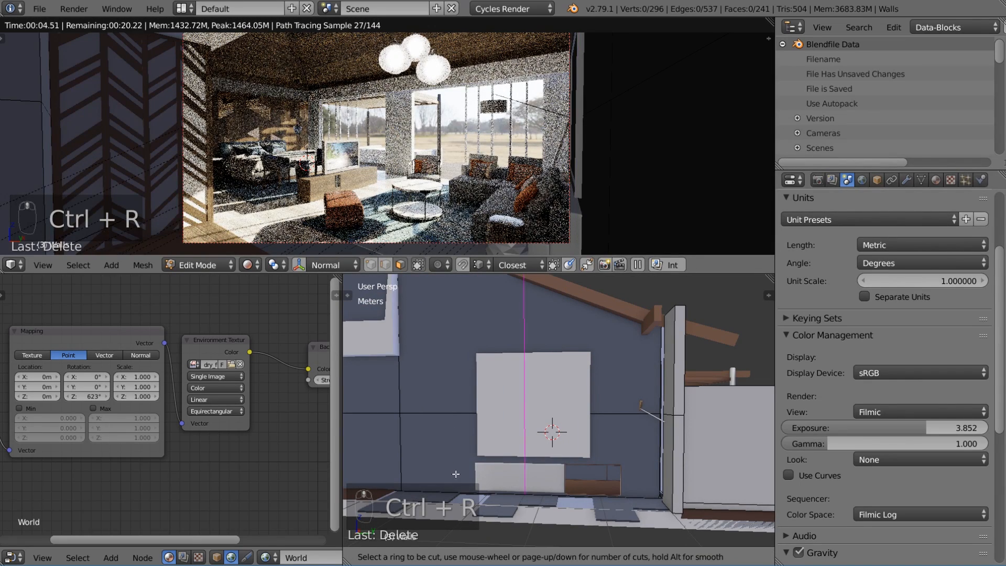
click(508, 412)
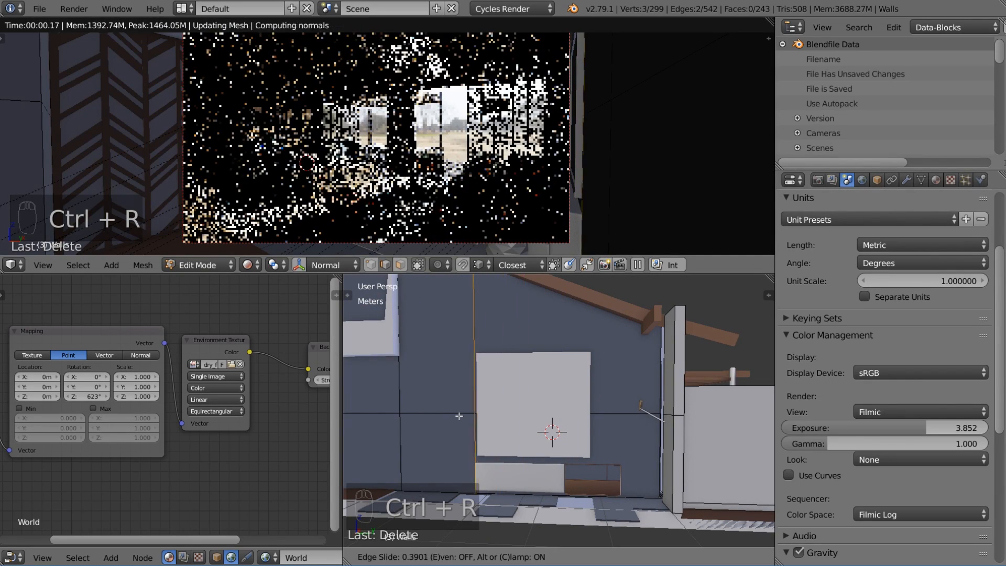
click(461, 416)
key(ctrl+r)
click(544, 423)
click(547, 427)
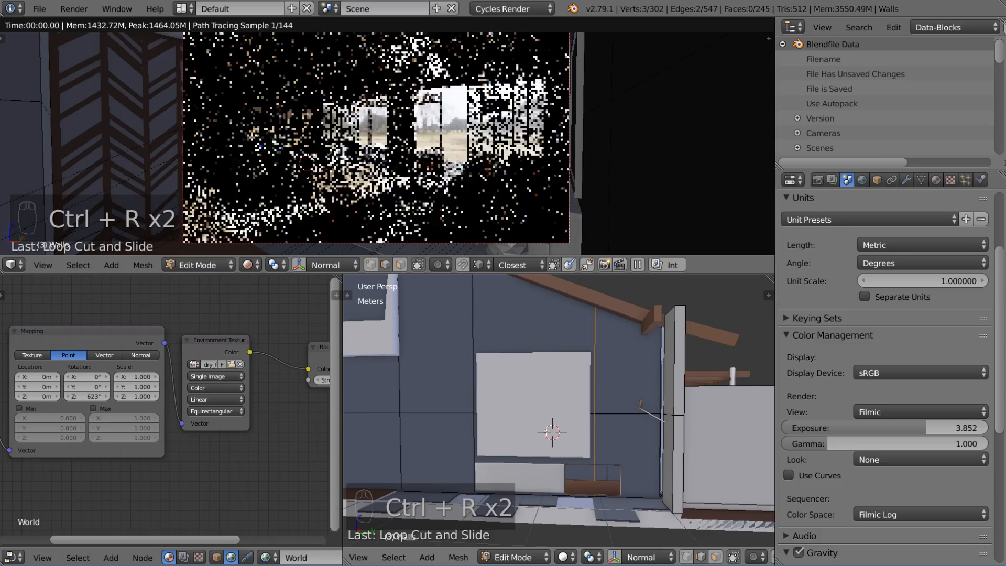
Add two horizontal loop cuts to the inner wall, aligned with the lower and upper edges of the large square panel.
key(ctrl+r)
click(461, 463)
click(460, 463)
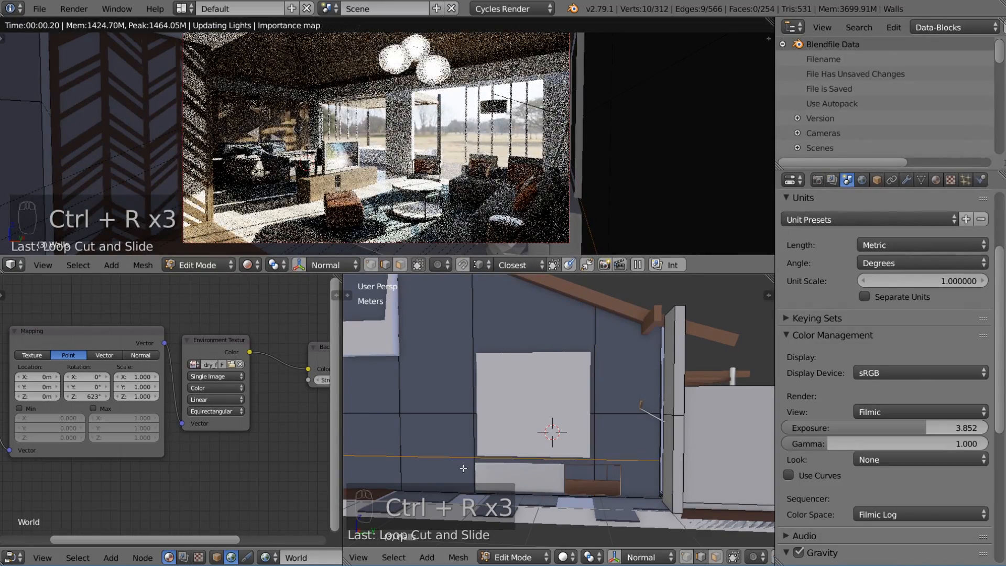
key(ctrl+r)
click(474, 393)
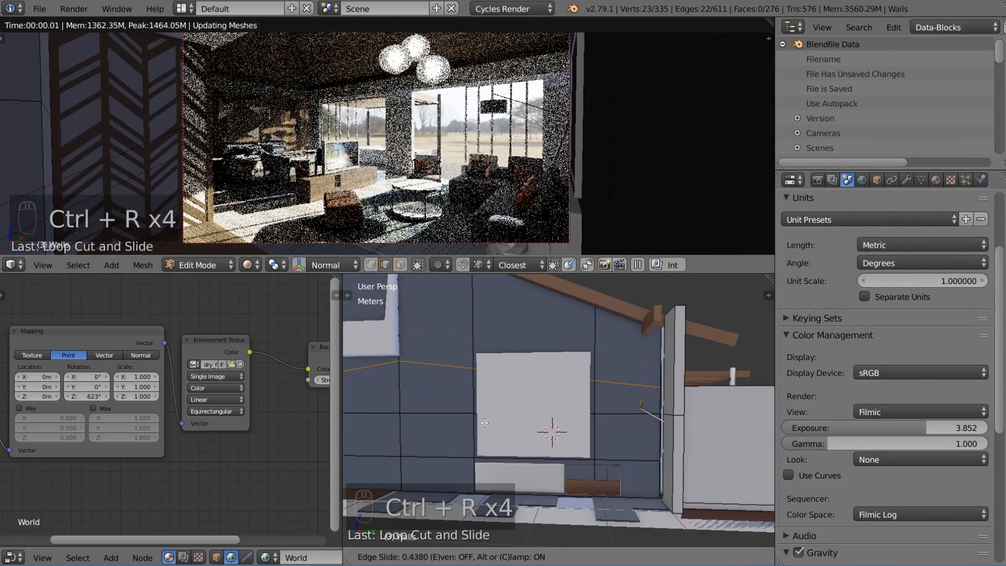
click(475, 366)
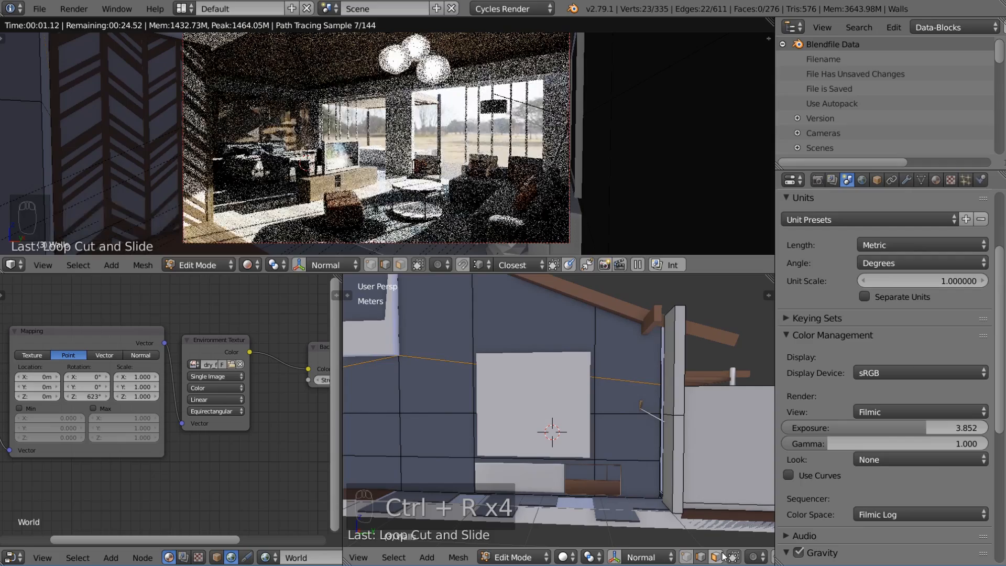
Delete the two wall faces directly behind the large square panel.
right_click(539, 438)
shift+right_click(536, 393)
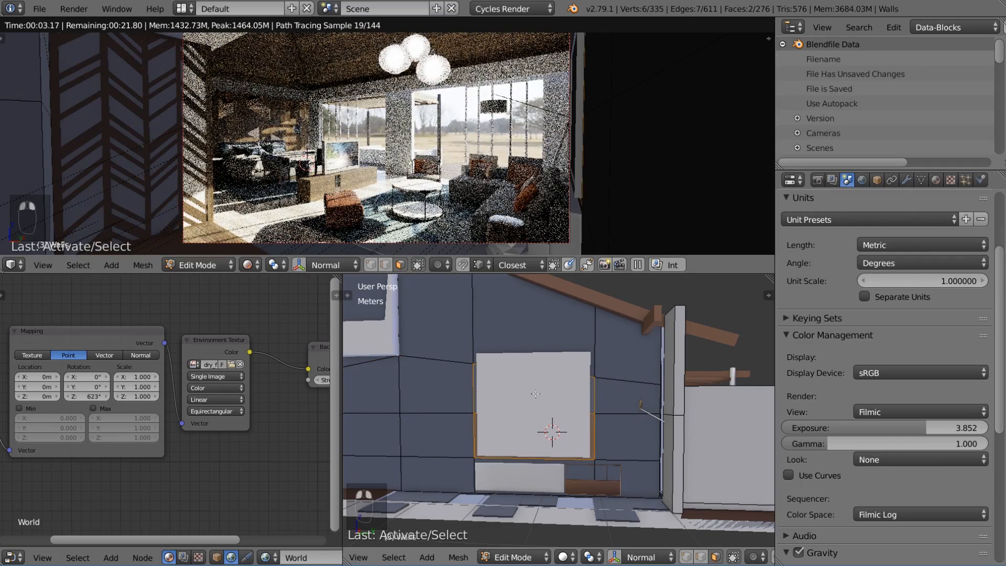
key(x)
click(534, 392)
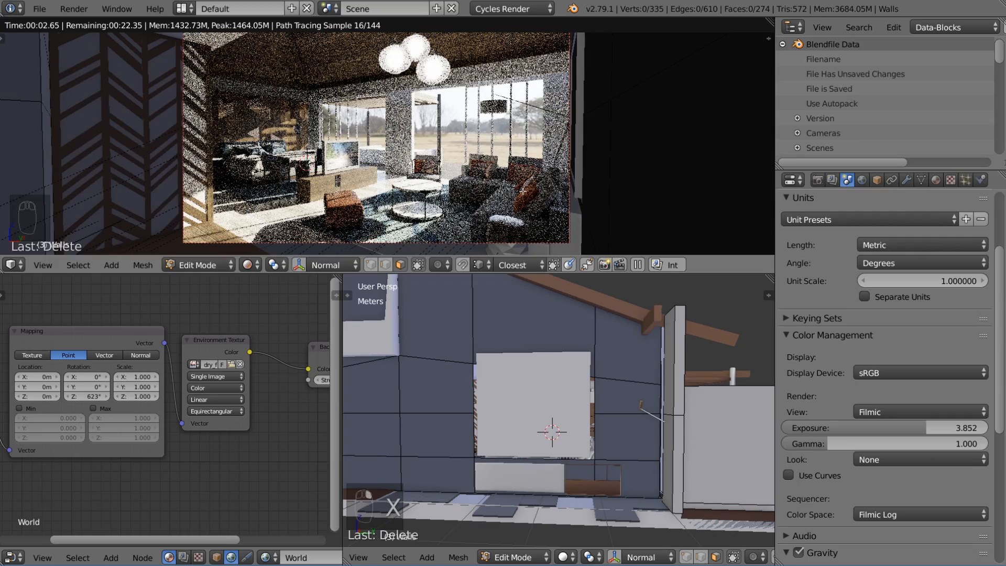
Return to Object Mode and delete the square panel object covering the new wall opening.
middle_drag(533, 449, 586, 468)
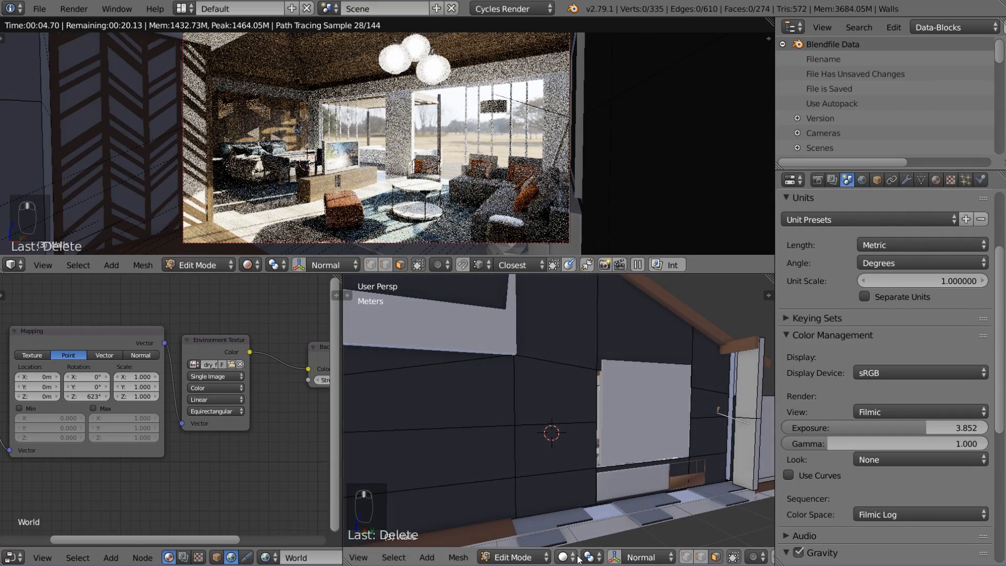
key(Tab)
right_click(646, 428)
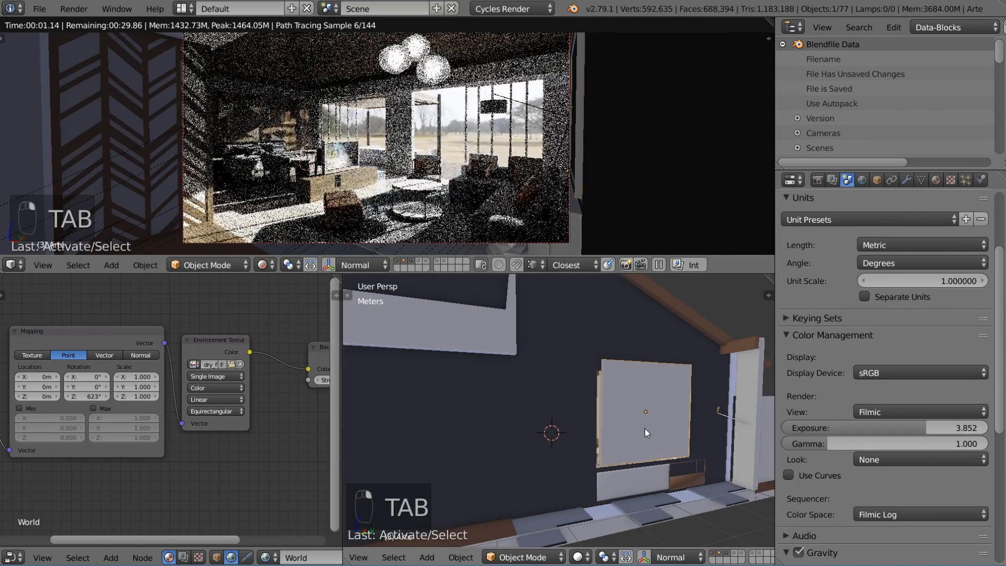
key(x)
click(642, 427)
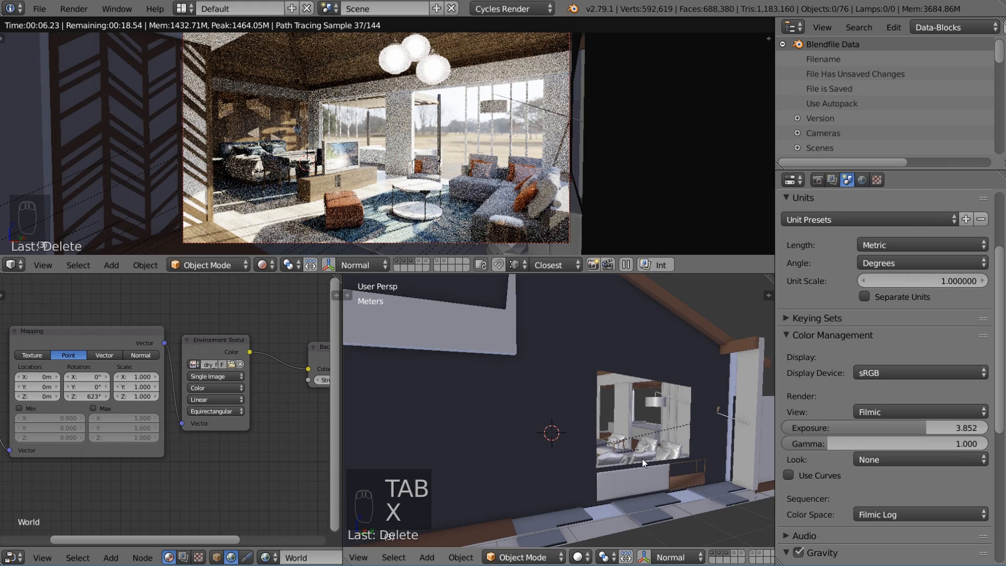
Edit the Walls object again and add two horizontal loop cuts across the gable area above the new opening.
middle_drag(546, 471, 573, 479)
right_click(555, 442)
key(Tab)
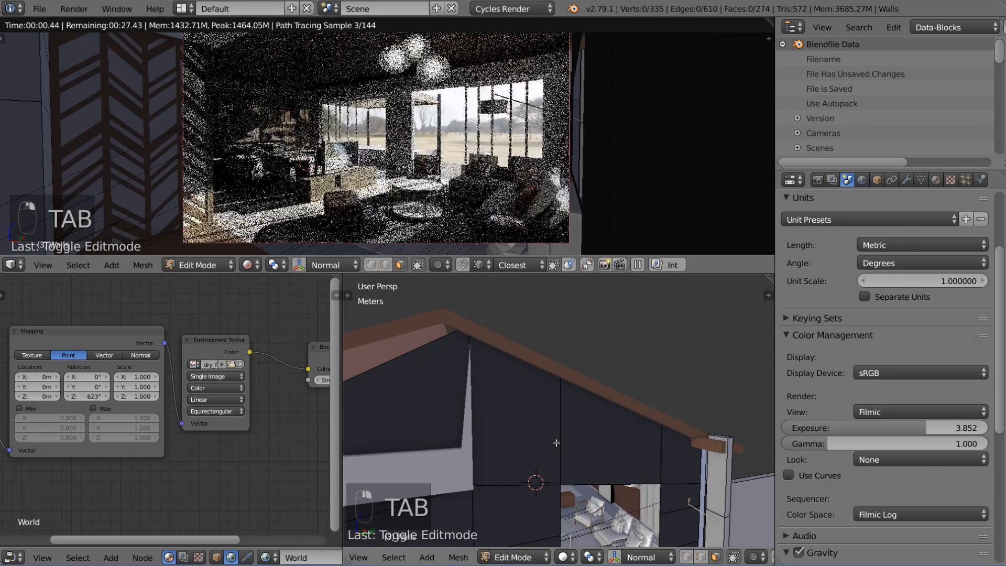
key(ctrl+r)
click(558, 440)
click(570, 432)
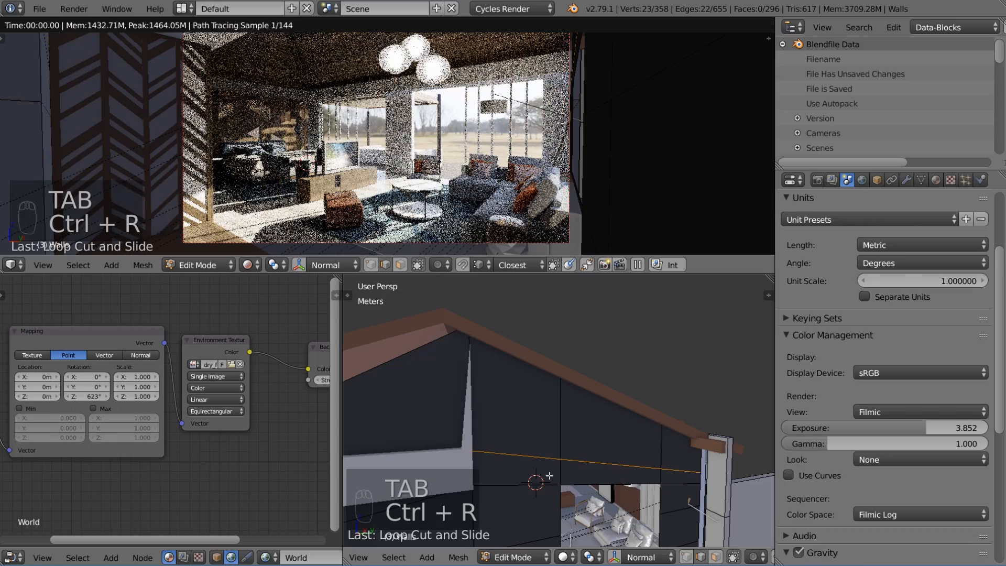
key(ctrl+r)
click(555, 427)
click(552, 419)
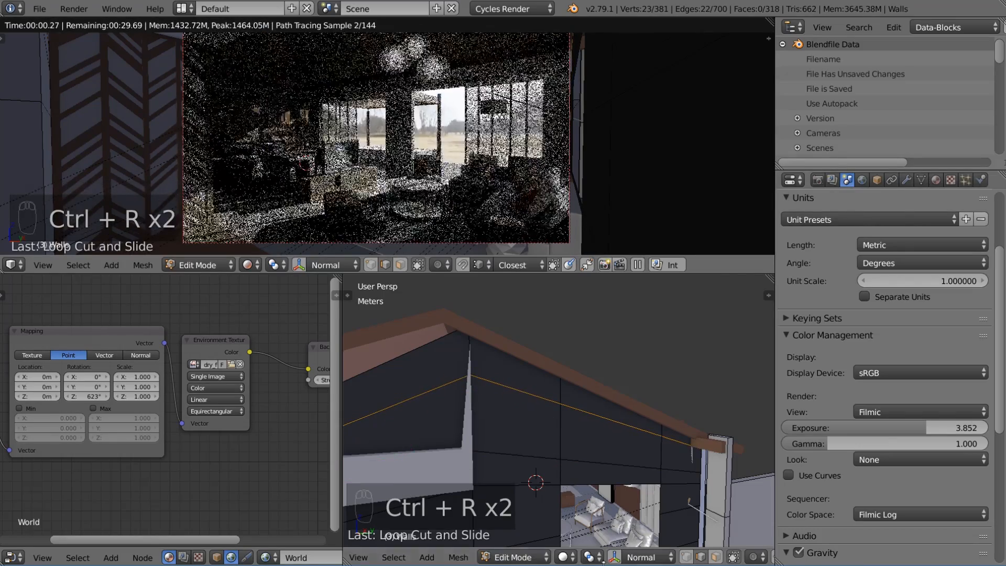
Delete the upper gable wall face between the two new loop cuts to open a second hole for daylight.
right_click(513, 416)
key(x)
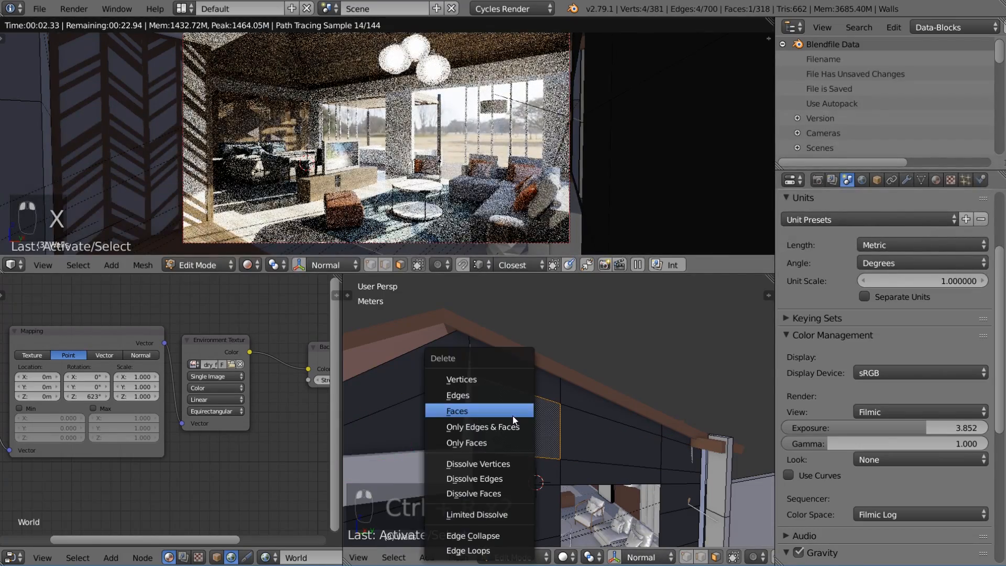
click(513, 415)
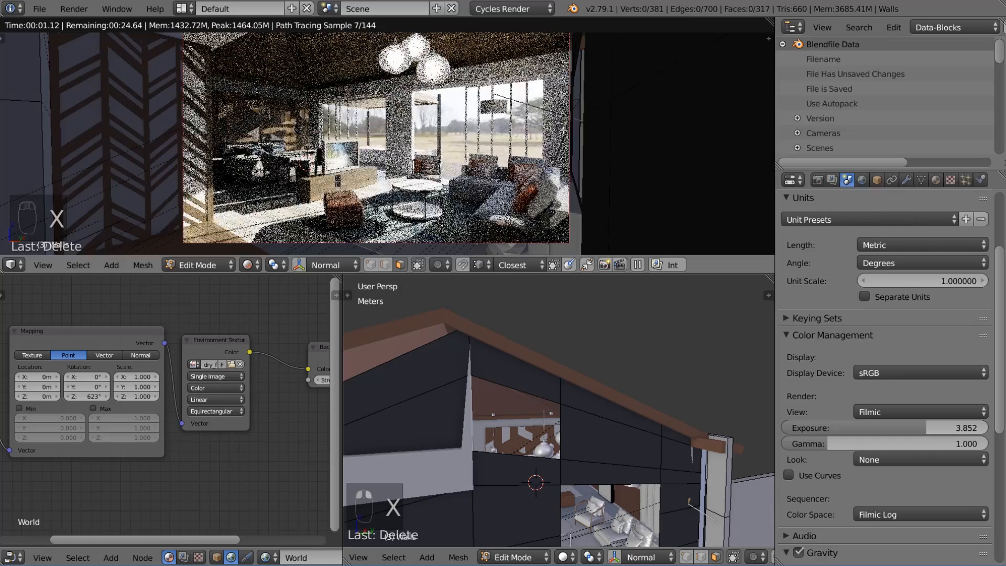
Leave the main walls, enter Edit Mode on the framed window wall piece (Walls.001) and clear its selection.
scroll(461, 440, down, 7)
middle_drag(461, 440, 551, 481)
scroll(552, 481, up, 6)
scroll(551, 481, down, 5)
key(Tab)
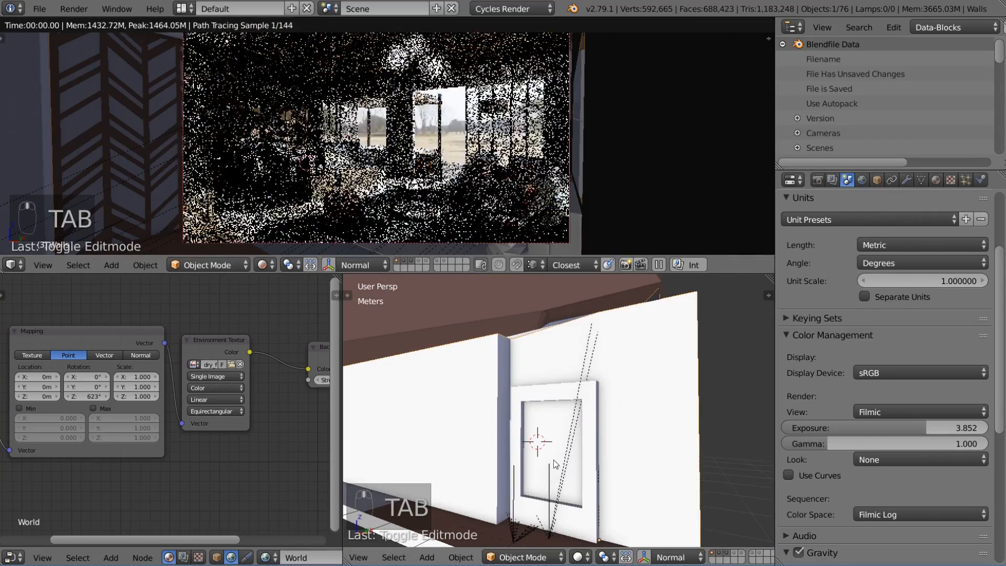
key(Tab)
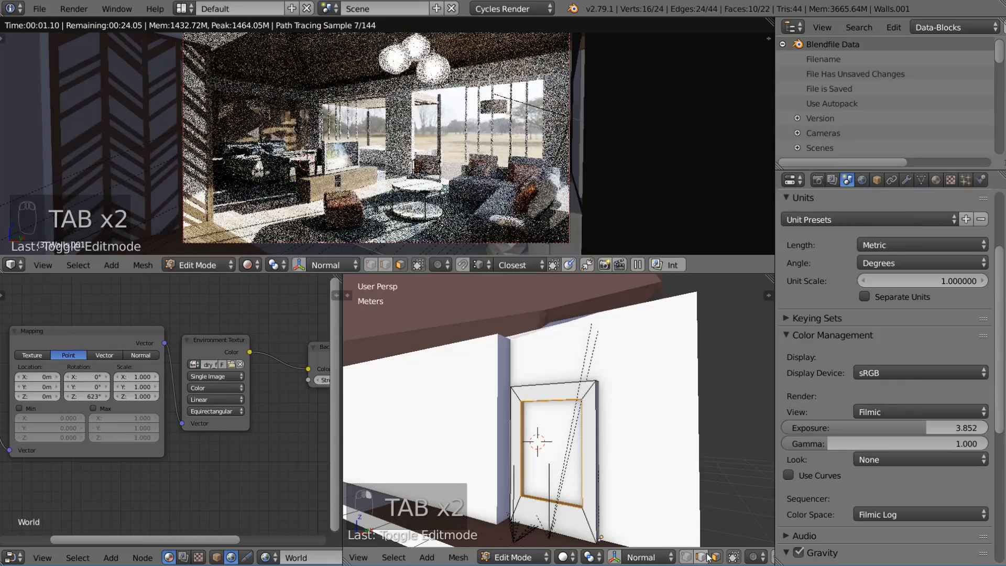
right_click(552, 449)
key(a)
key(a)
key(a)
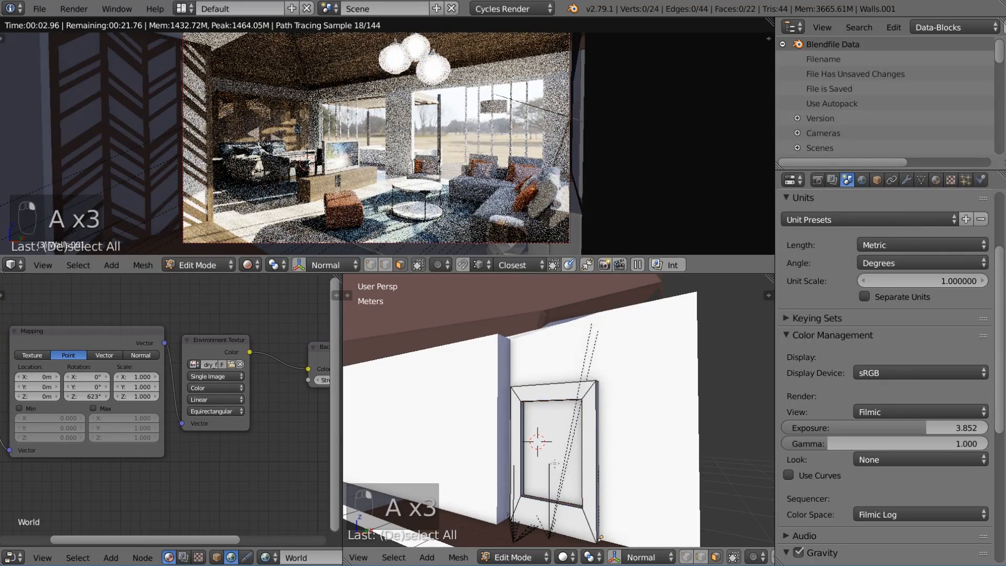
Delete the outer and inner faces blocking the framed window's opening and return to Object Mode.
key(x)
click(521, 395)
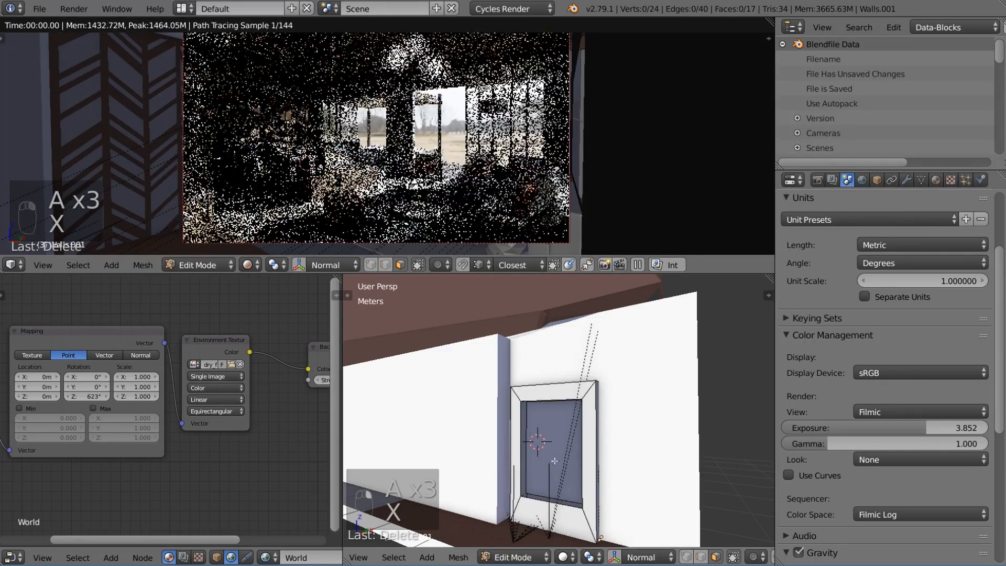
key(x)
click(532, 411)
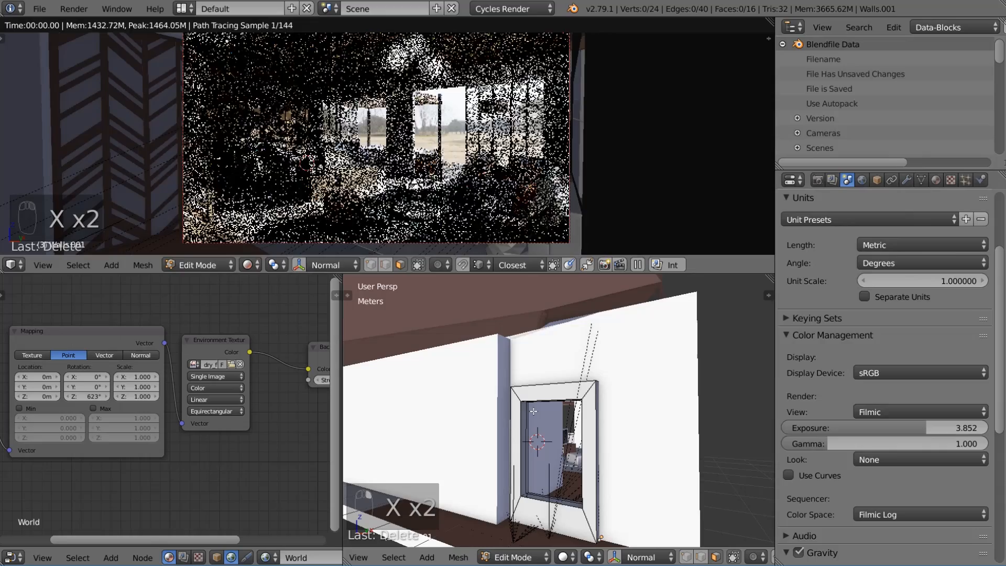
key(a)
key(Tab)
scroll(580, 445, down, 10)
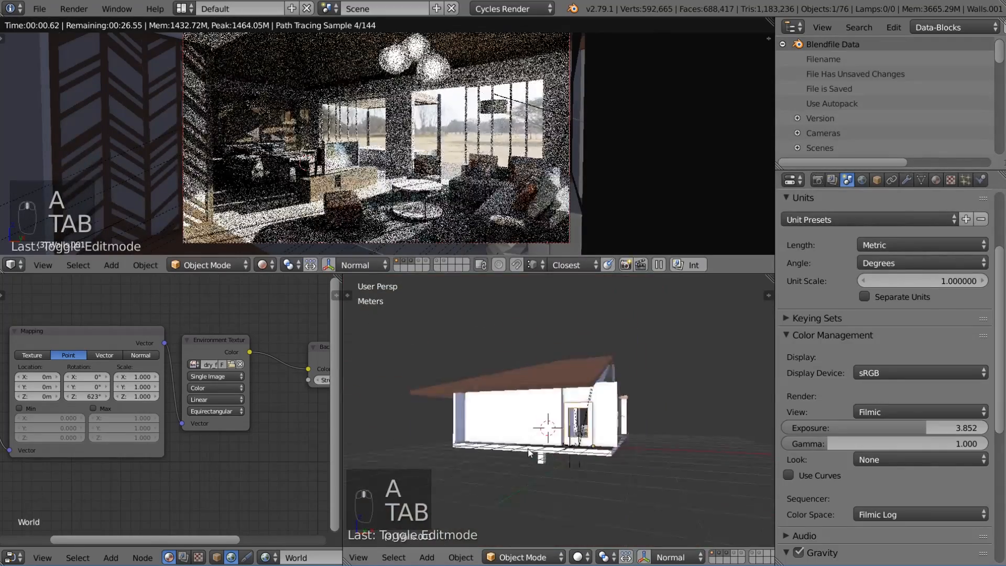
middle_drag(580, 445, 586, 307)
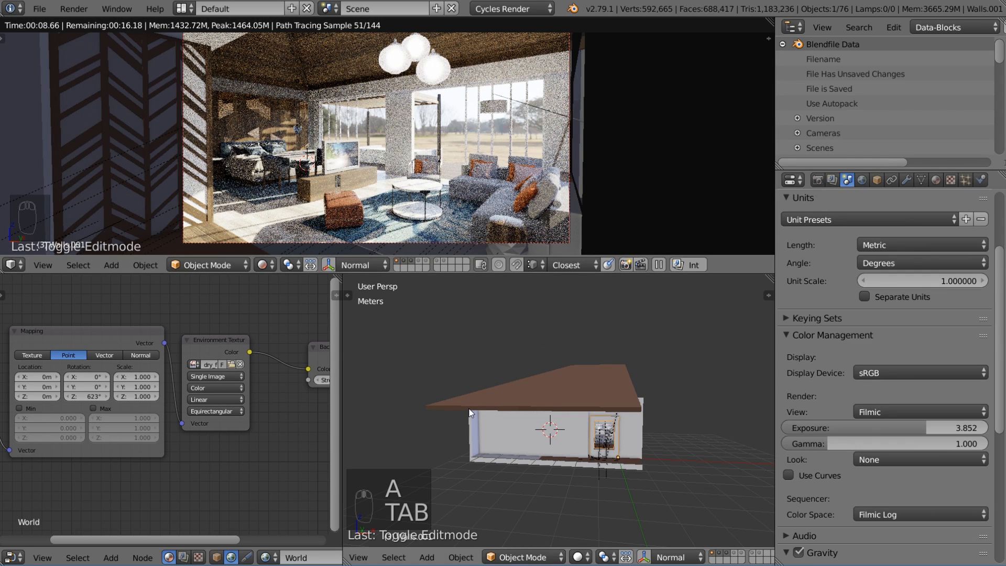
scroll(468, 412, up, 2)
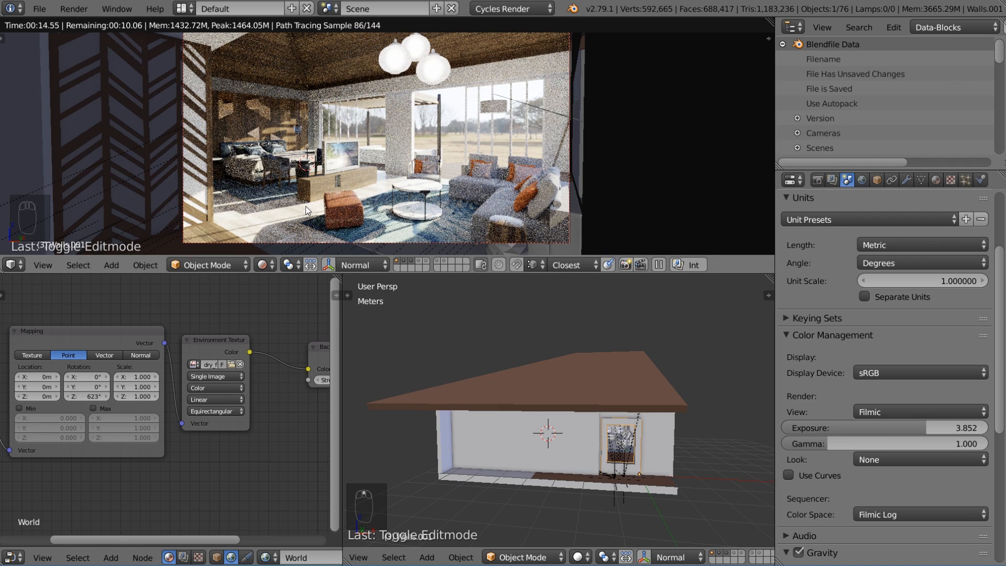
Set a render border around the TV cabinet and leather ottoman and inspect their rendered lighting up close.
key(shift+b)
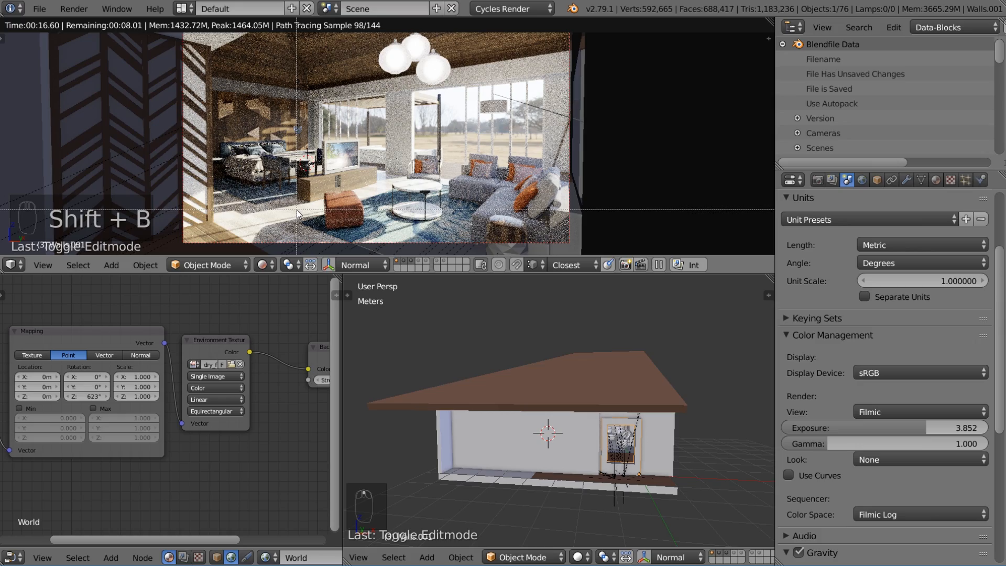
mouse_move(296, 162)
mouse_down()
mouse_move(388, 158)
mouse_move(369, 191)
mouse_up()
scroll(367, 192, up, 1)
shift+middle_drag(361, 194, 454, 138)
scroll(459, 140, up, 5)
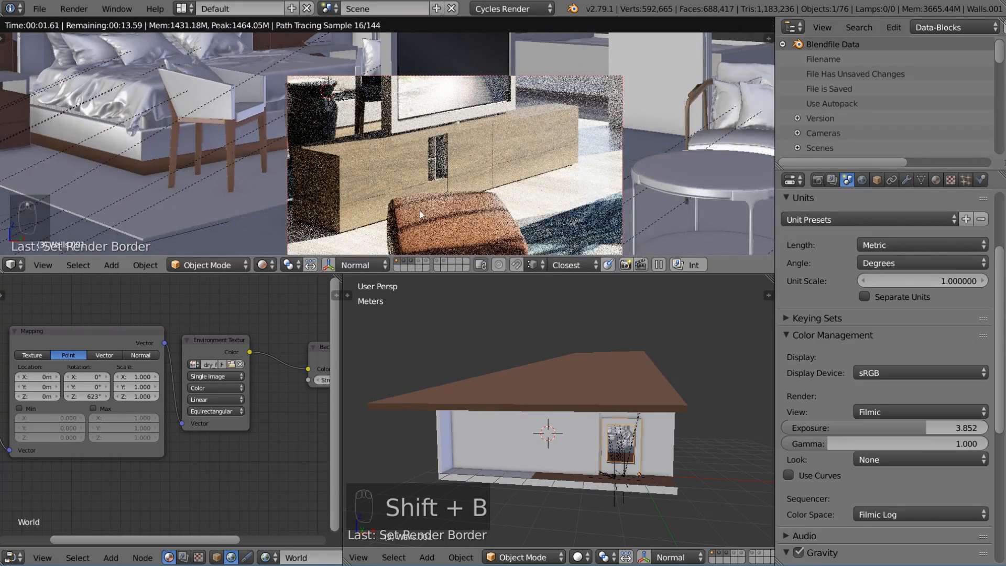
scroll(380, 184, down, 3)
scroll(367, 205, down, 1)
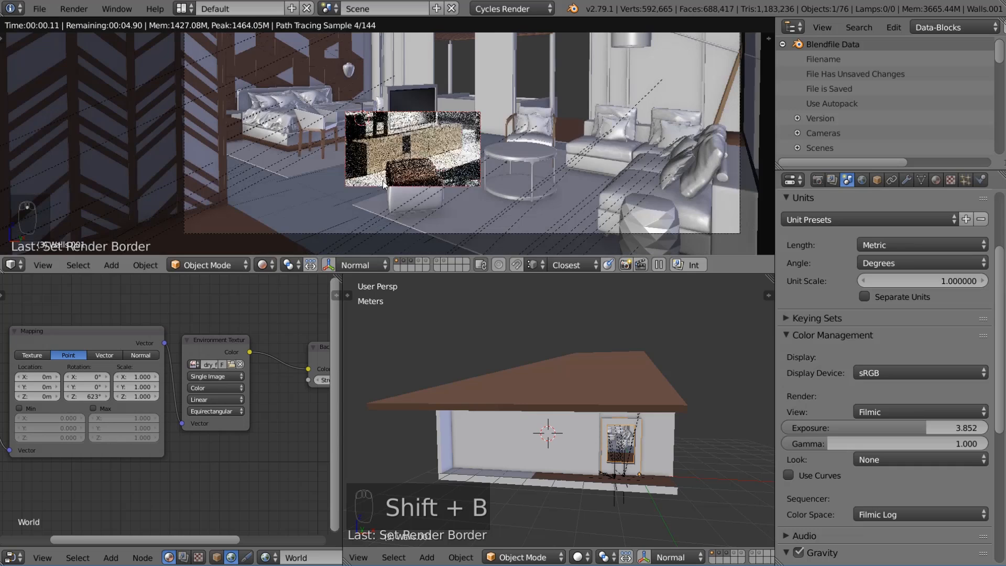
scroll(366, 209, down, 3)
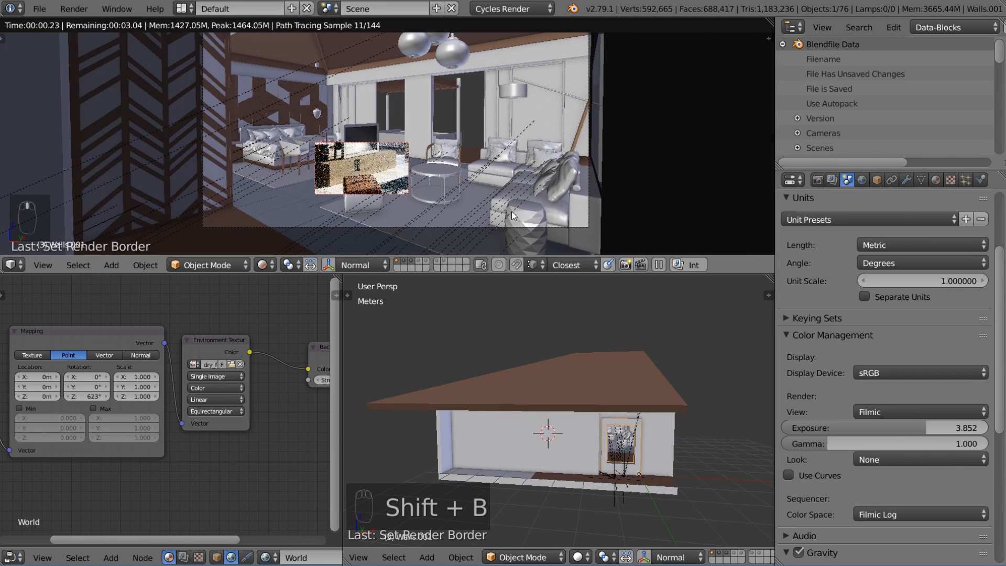
Check the rendered lighting by moving the render border over the coffee table, cabinet, windows and TV in turn.
key(shift+b)
drag(595, 237, 381, 167)
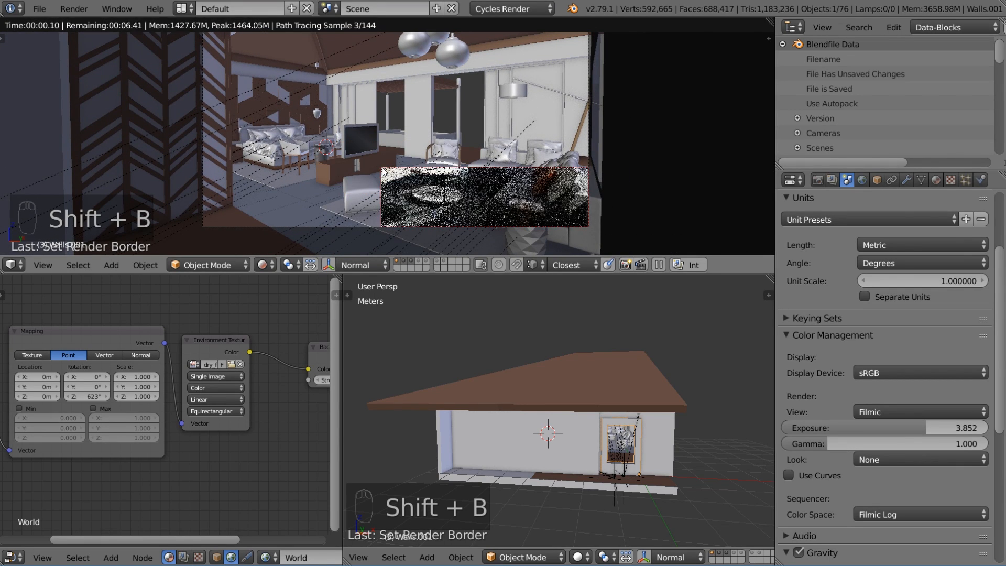
key(shift+b)
drag(406, 205, 290, 123)
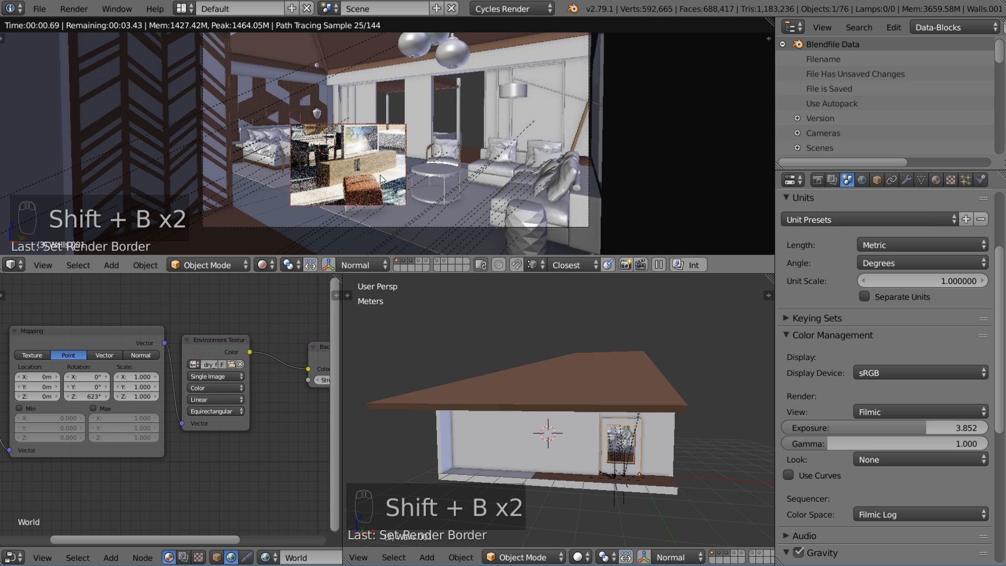
key(shift+b)
drag(418, 192, 311, 113)
key(shift+b)
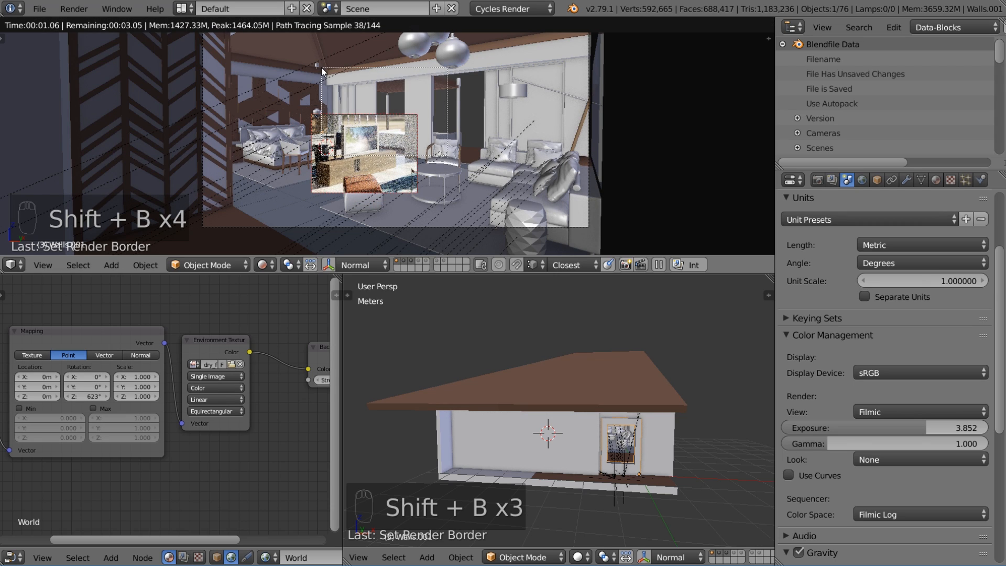
drag(447, 157, 320, 68)
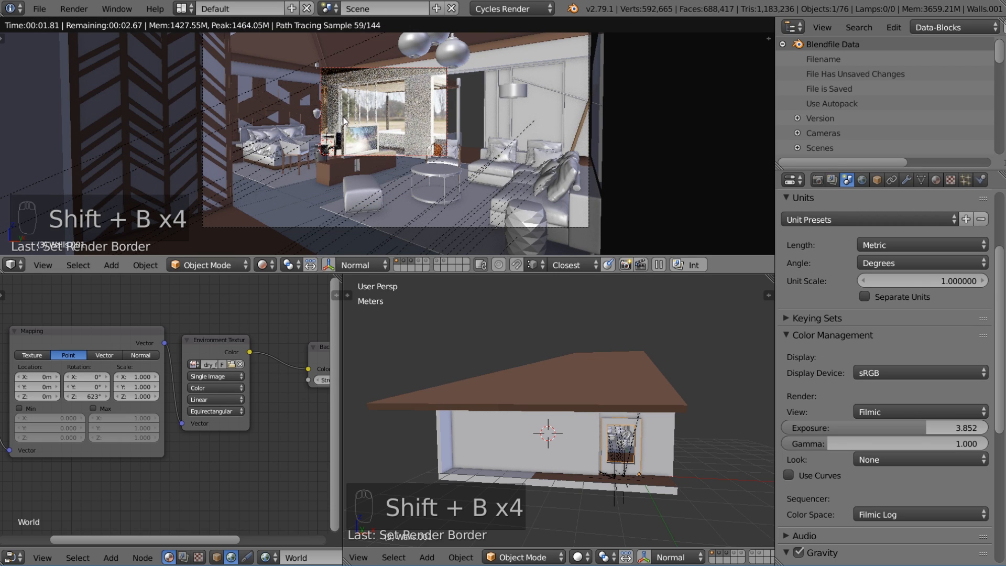
key(shift+b)
drag(376, 176, 316, 105)
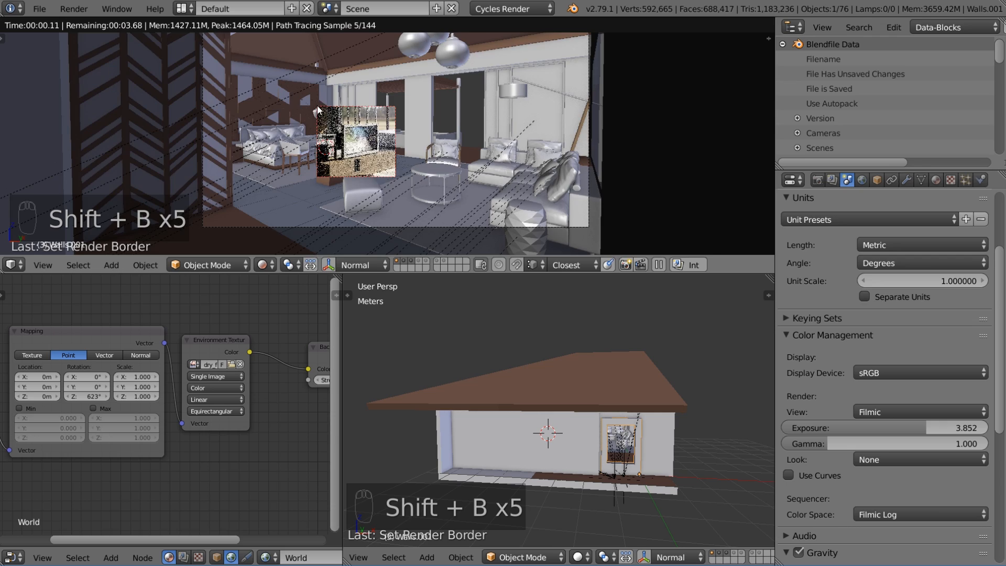
Set the render border around the TV, its wooden cabinet and the top of the leather ottoman.
scroll(358, 150, up, 2)
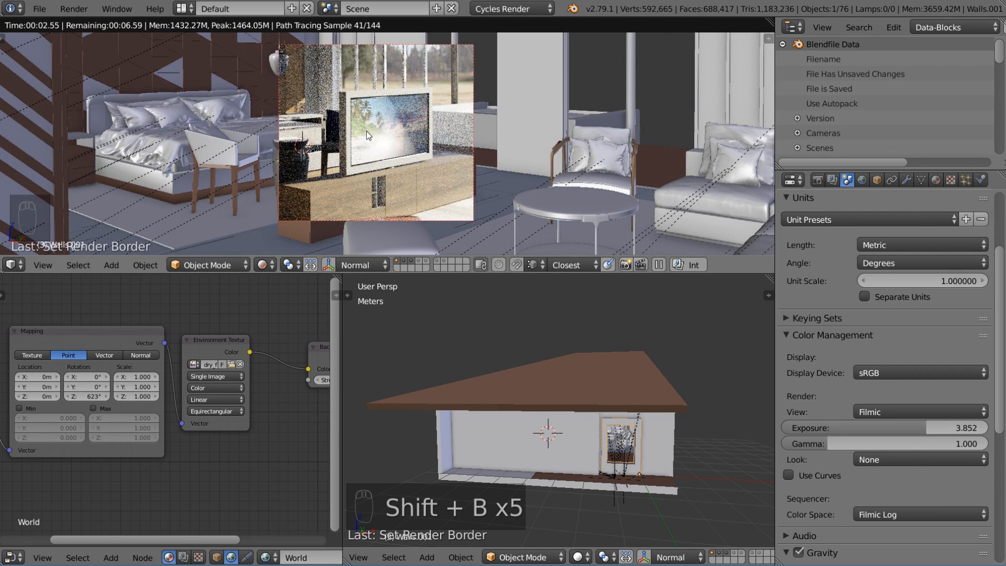
key(shift+b)
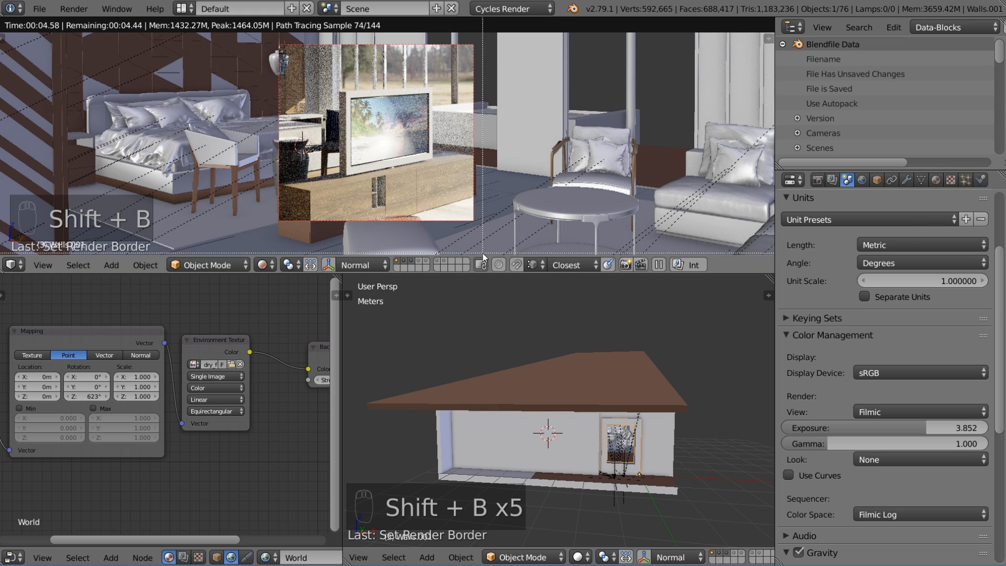
drag(482, 60, 255, 254)
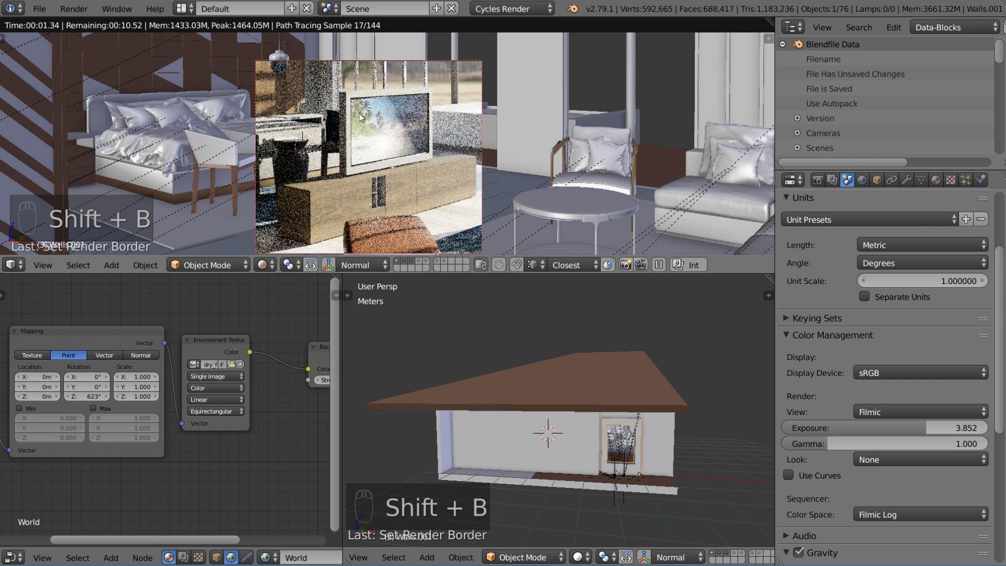
Select the TV and show its complete object material node tree instead of the world nodes.
right_click(385, 140)
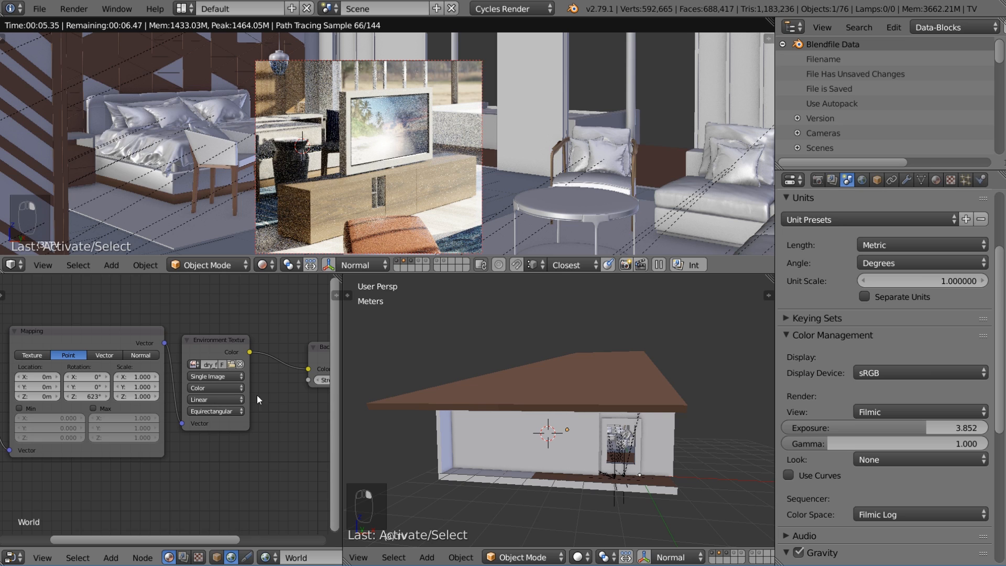
click(216, 557)
key(Home)
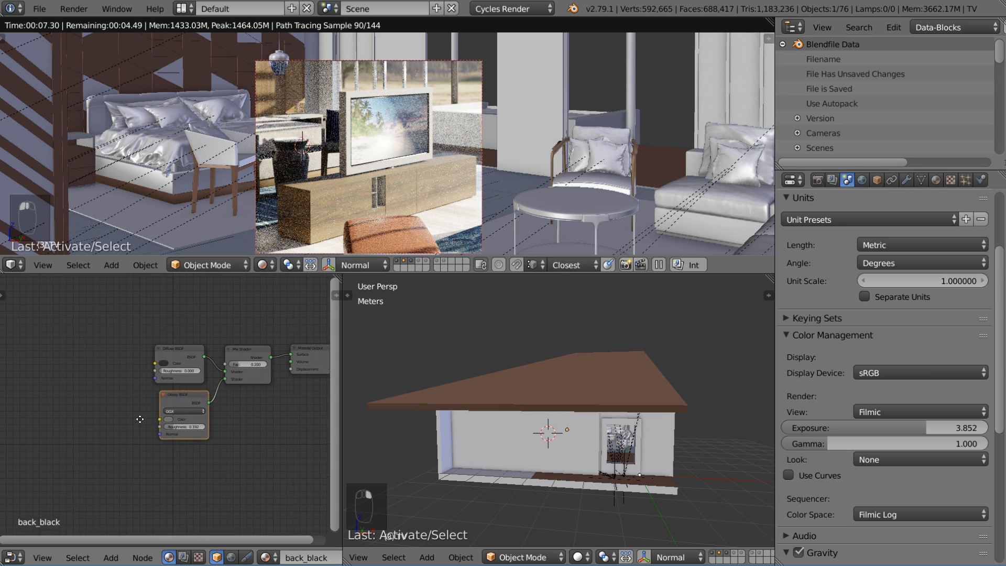
Open the node tree of the TV's screen material and bring its shader and output nodes into view.
click(936, 179)
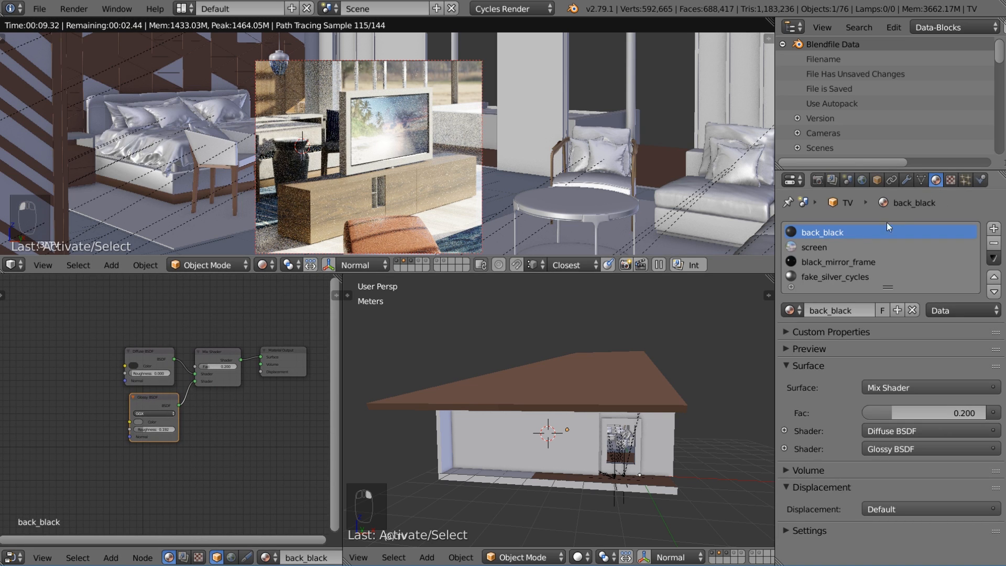
click(812, 249)
scroll(185, 395, down, 2)
middle_drag(189, 384, 118, 393)
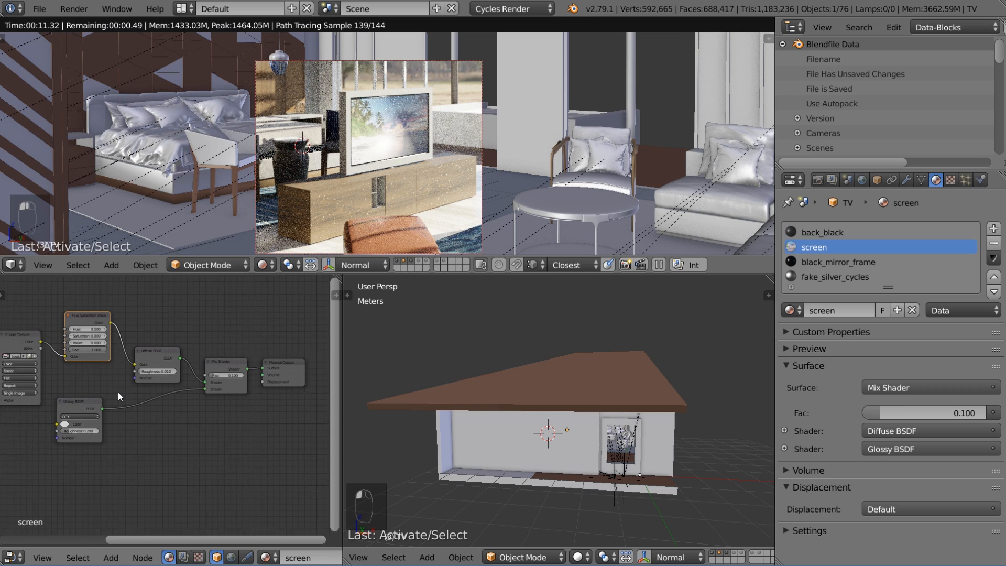
scroll(173, 392, up, 2)
middle_drag(188, 392, 151, 391)
scroll(197, 400, down, 3)
middle_drag(232, 410, 172, 384)
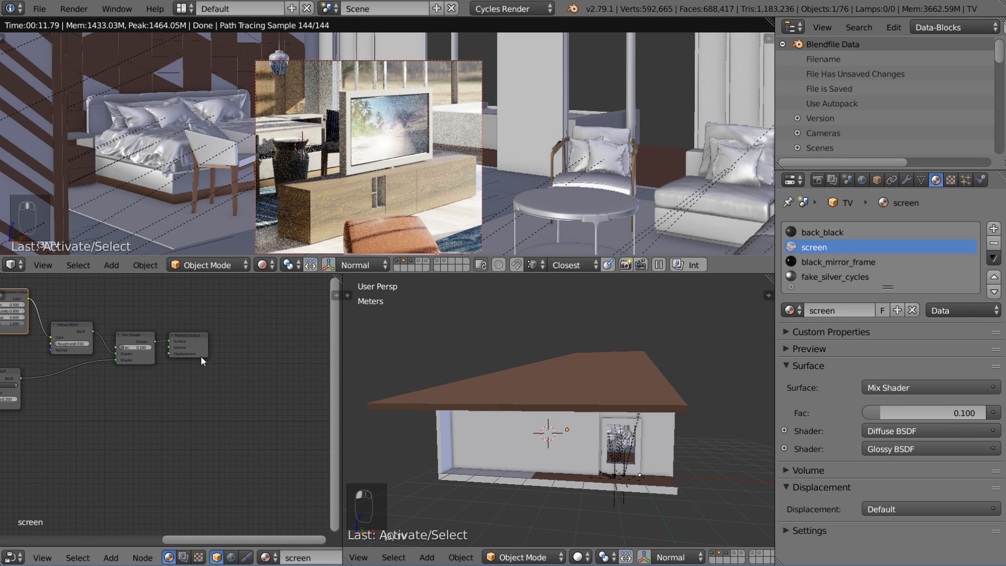
Detach the Material Output from the screen material's Mix Shader and feed its surface from a new Principled BSDF.
mouse_move(191, 333)
mouse_down()
mouse_move(223, 339)
mouse_move(178, 339)
mouse_up()
key(shift+a)
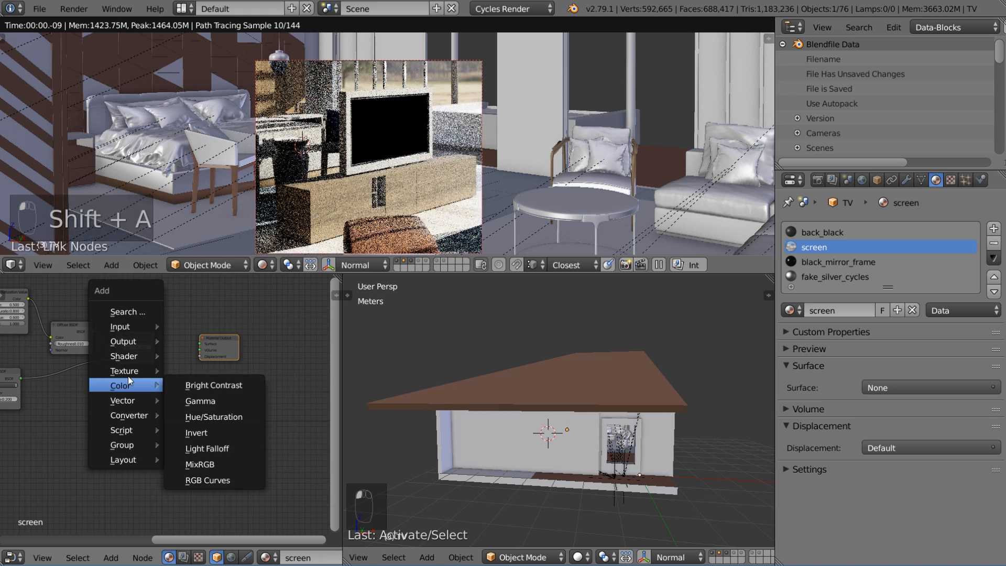
mouse_move(128, 356)
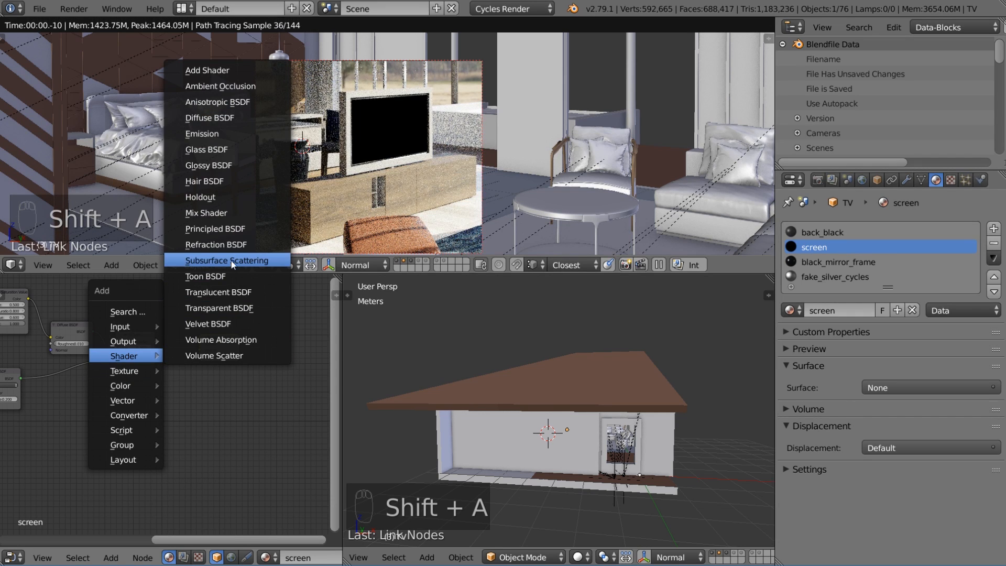
click(212, 228)
click(163, 371)
drag(162, 370, 203, 343)
scroll(197, 389, up, 1)
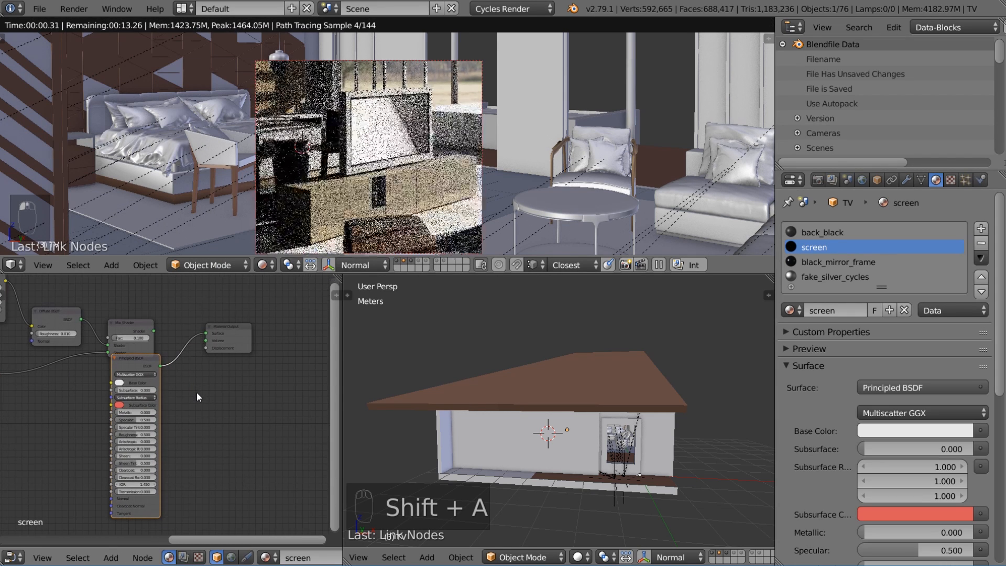
Give the TV screen's Principled BSDF a dark grey base color, roughness 0.274 and clearcoat 0.305.
click(118, 384)
click(173, 310)
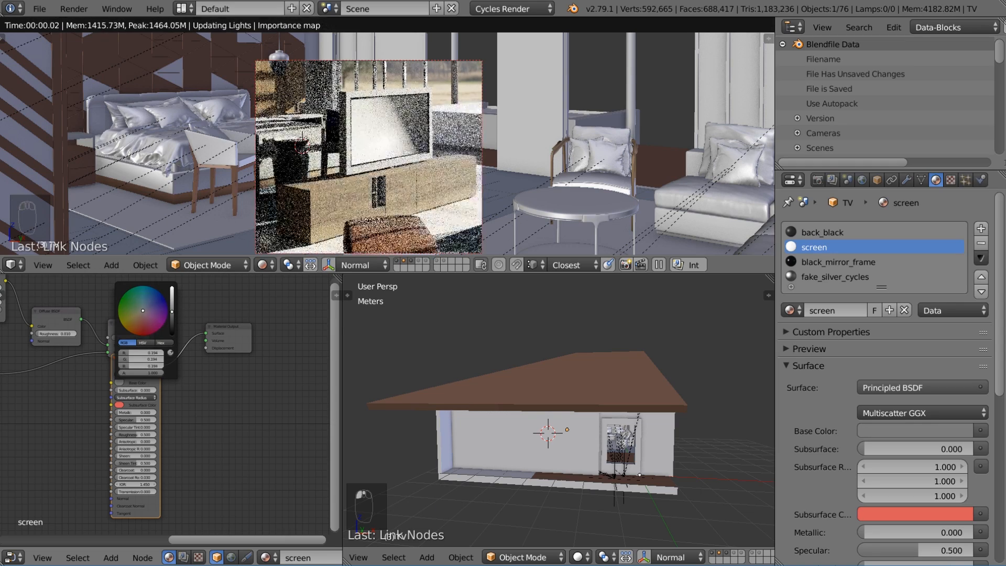
drag(171, 311, 171, 315)
scroll(133, 454, up, 2)
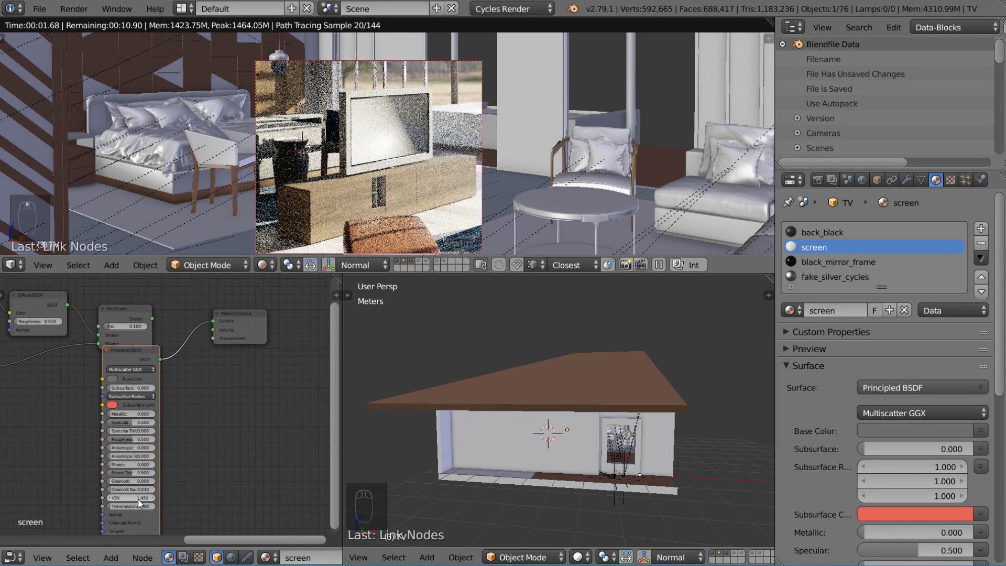
drag(137, 490, 157, 490)
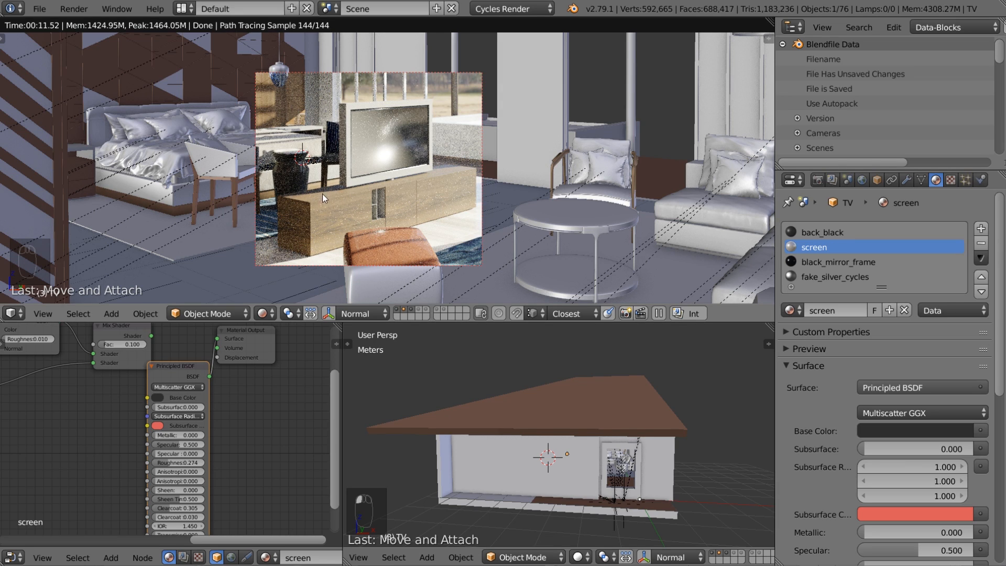
Redraw the render border until it tightly frames the left end of the wooden TV cabinet.
key(shift+b)
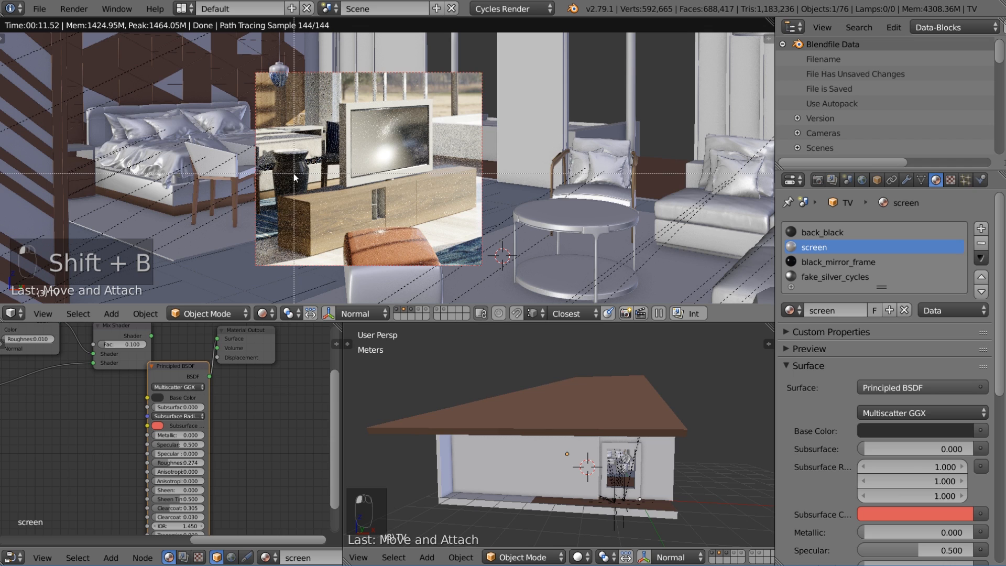
drag(439, 229, 436, 229)
key(shift+b)
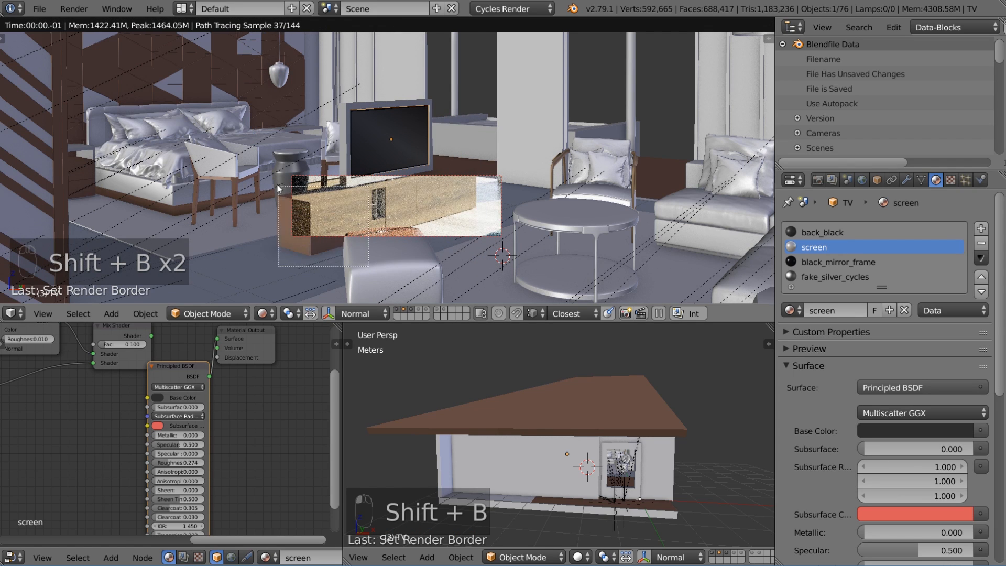
drag(265, 176, 368, 266)
key(shift+b)
drag(242, 138, 474, 250)
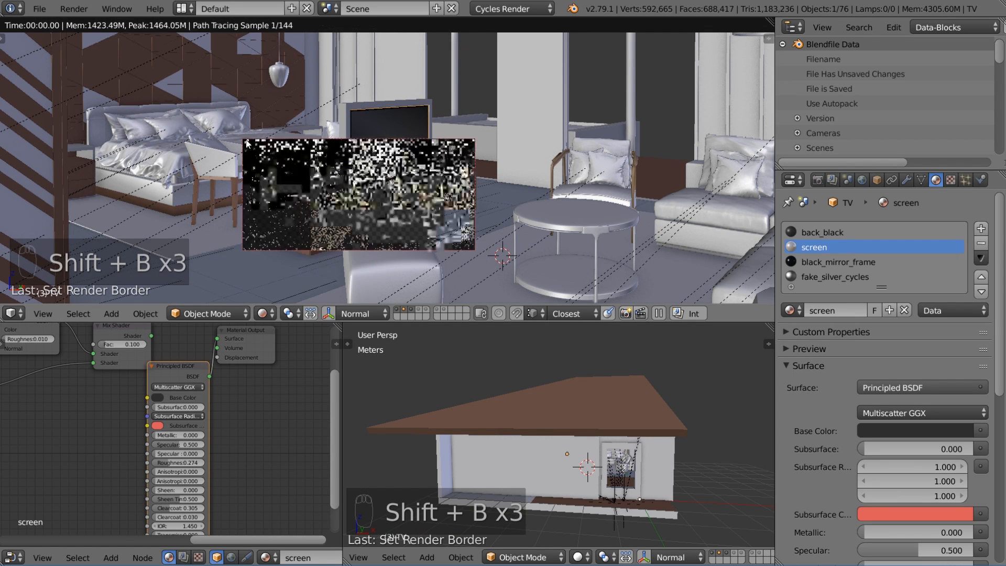
key(shift+b)
drag(254, 155, 366, 258)
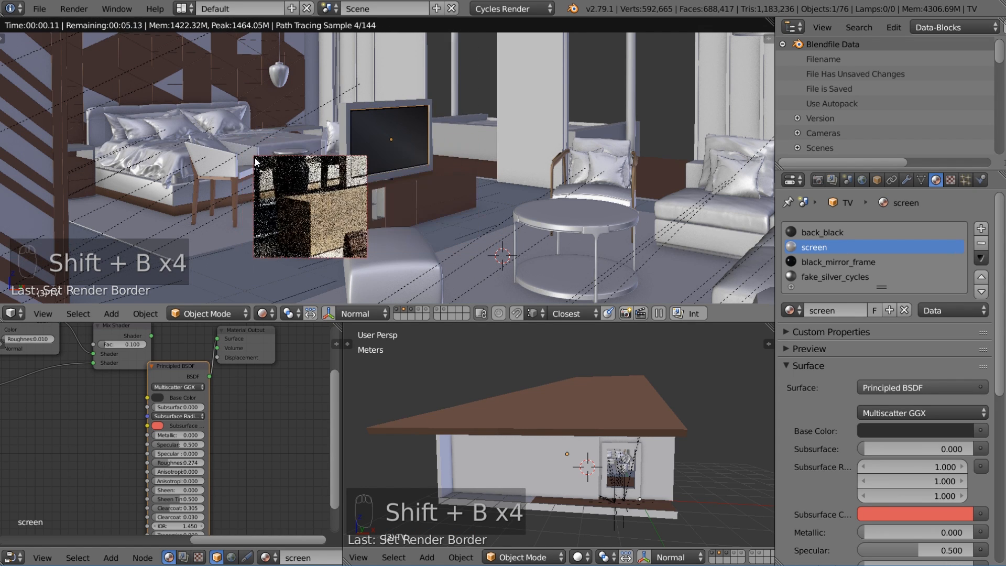
Select the TV cabinet, show its full Muebeles.madera.nogal node tree and enlarge the node editor.
right_click(332, 216)
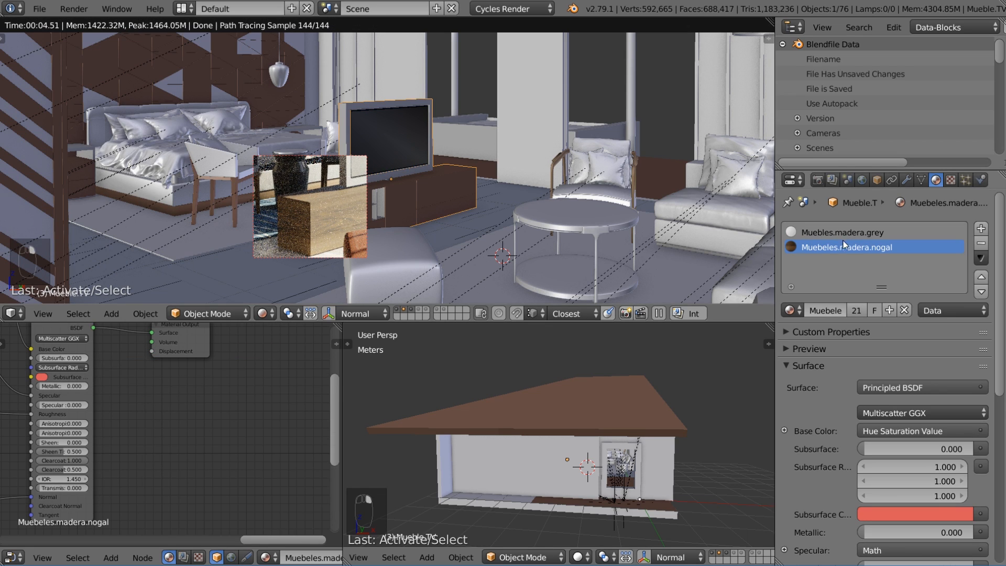
key(Home)
scroll(223, 411, down, 2)
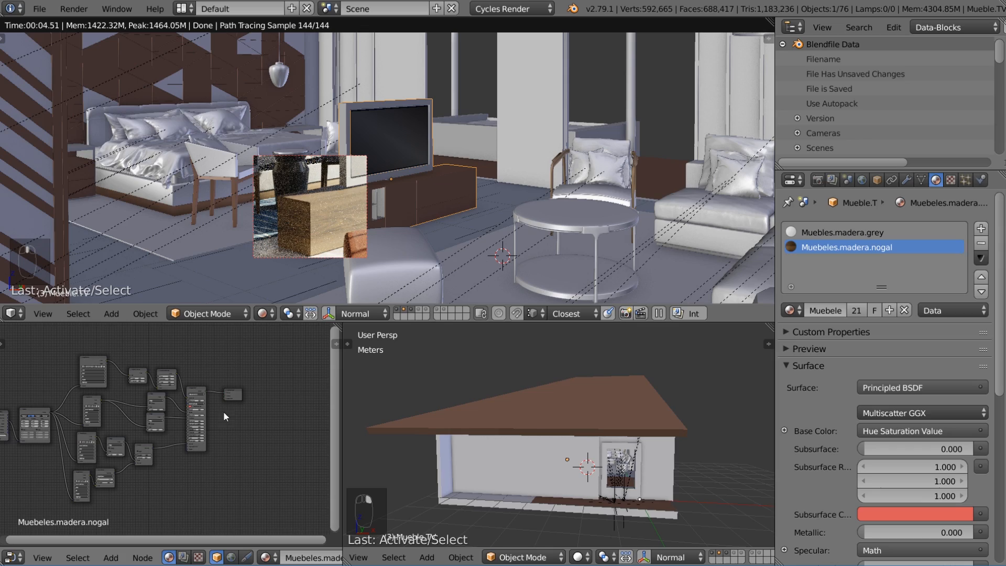
drag(244, 324, 272, 226)
scroll(370, 146, up, 3)
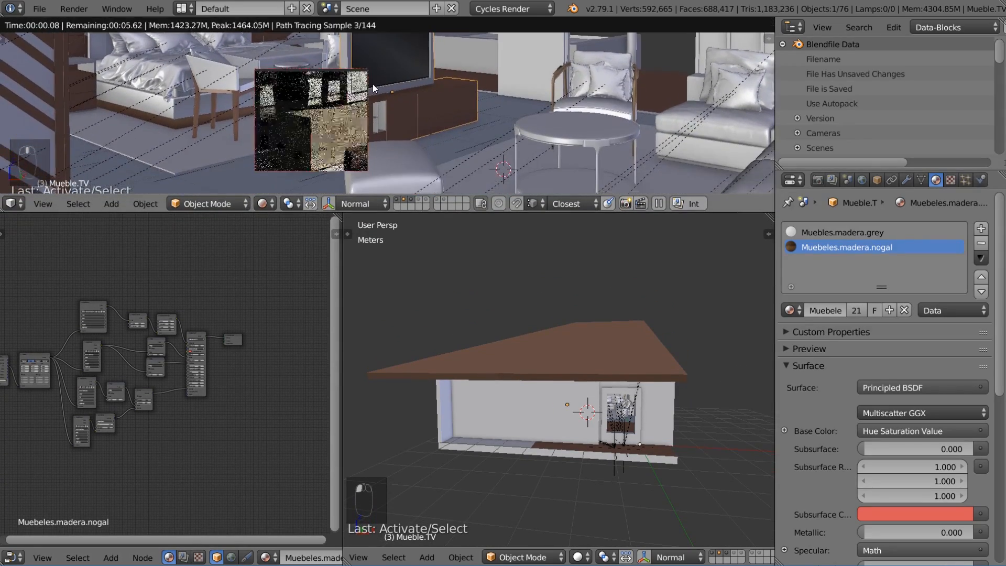
scroll(366, 125, up, 3)
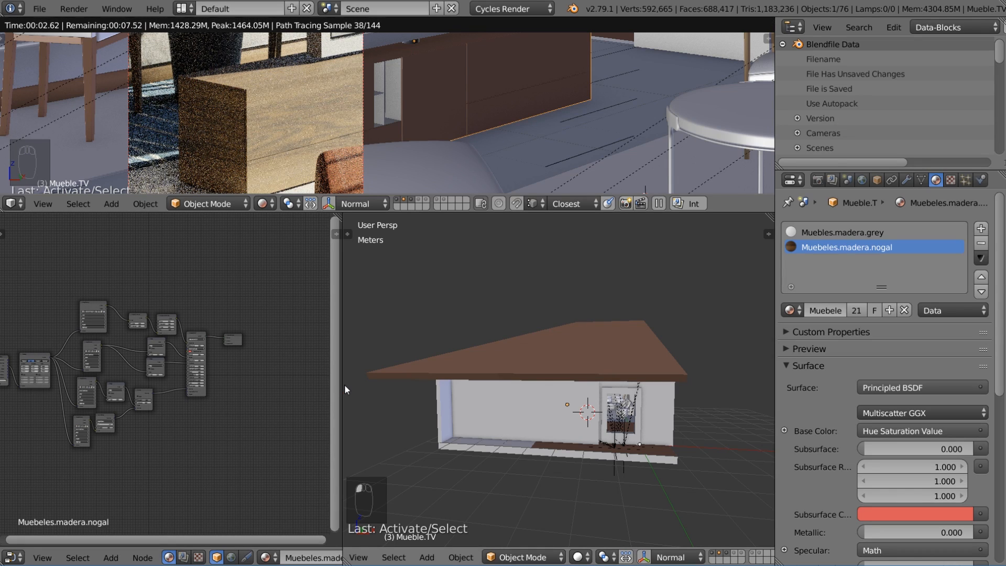
drag(344, 388, 505, 390)
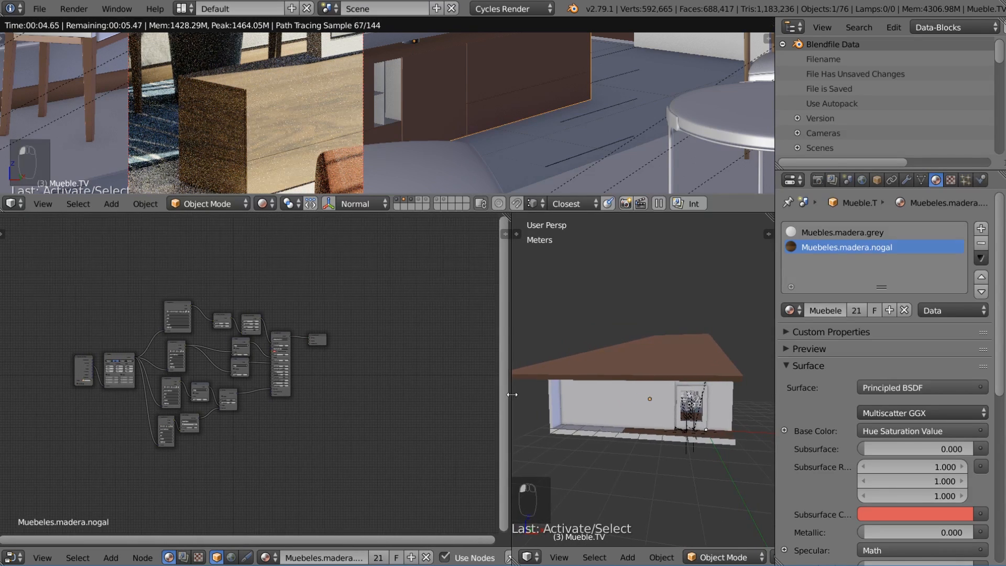
Disconnect the Material Output from the cabinet's existing wood shader and place it clear of the old nodes.
scroll(367, 425, up, 4)
middle_drag(341, 434, 250, 391)
key(a)
key(a)
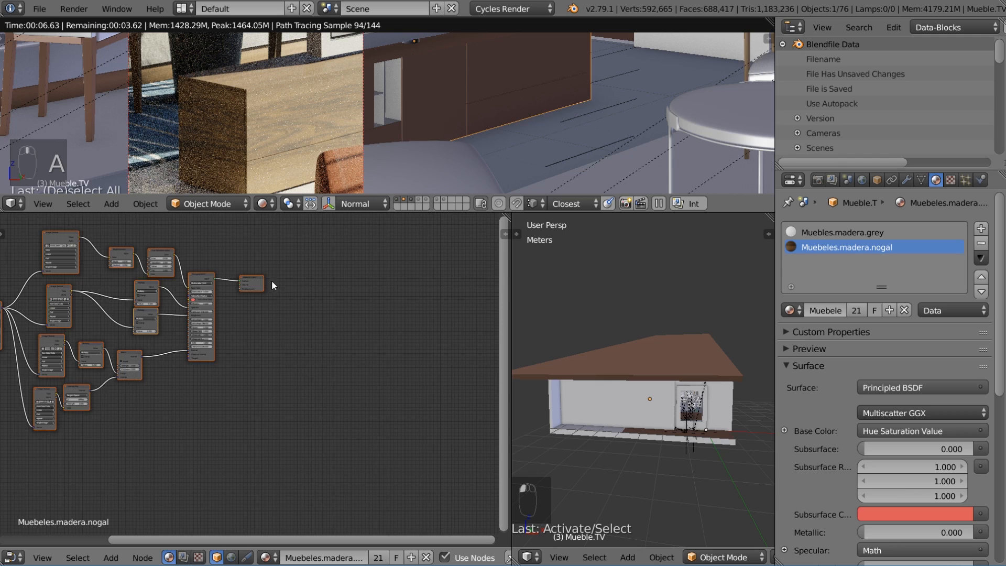
drag(252, 283, 340, 388)
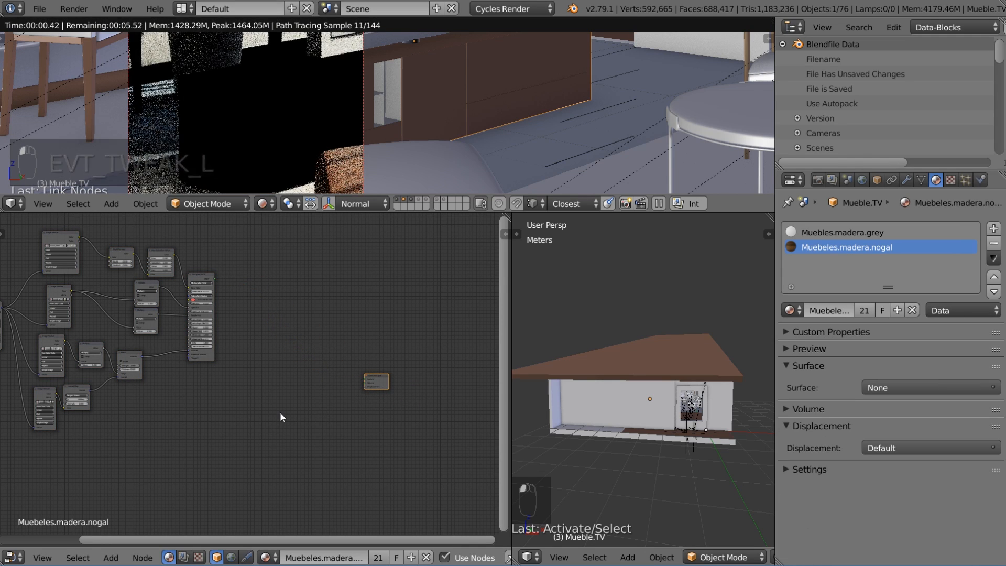
middle_drag(272, 389, 228, 367)
scroll(336, 388, up, 1)
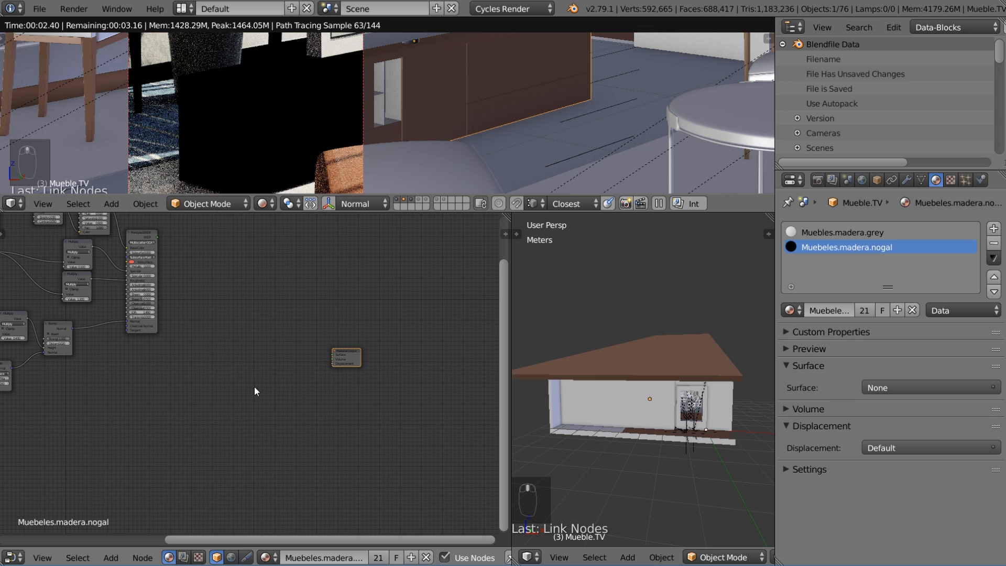
Add a new Principled BSDF to the cabinet material and connect it to the Material Output's surface.
key(shift+a)
mouse_move(230, 387)
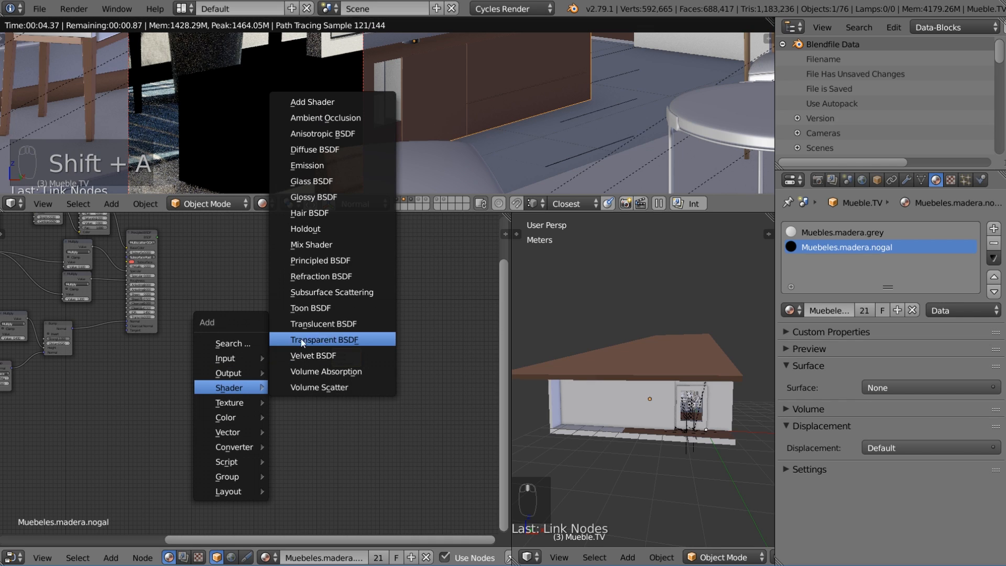
click(322, 260)
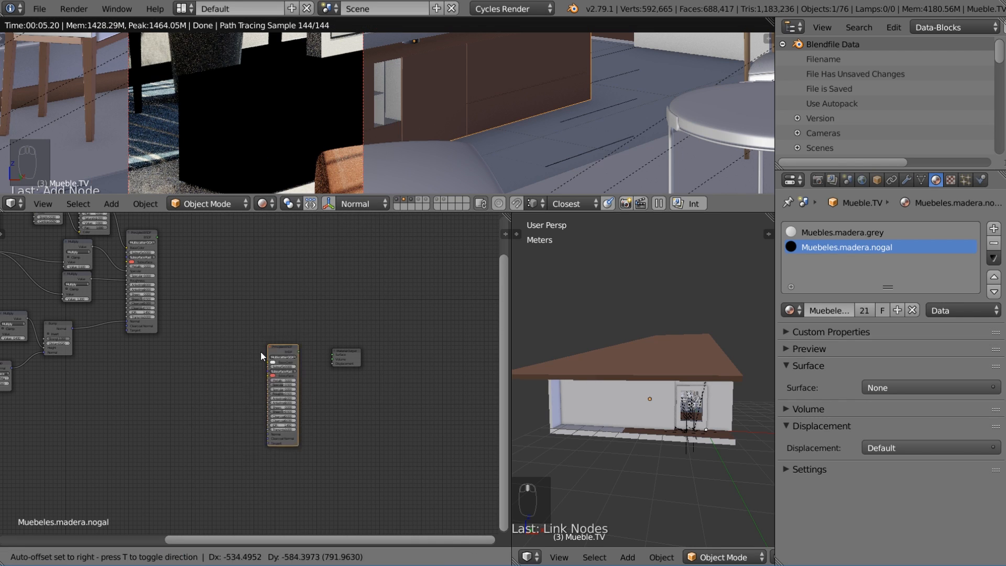
click(213, 360)
drag(250, 353, 276, 357)
scroll(300, 414, up, 3)
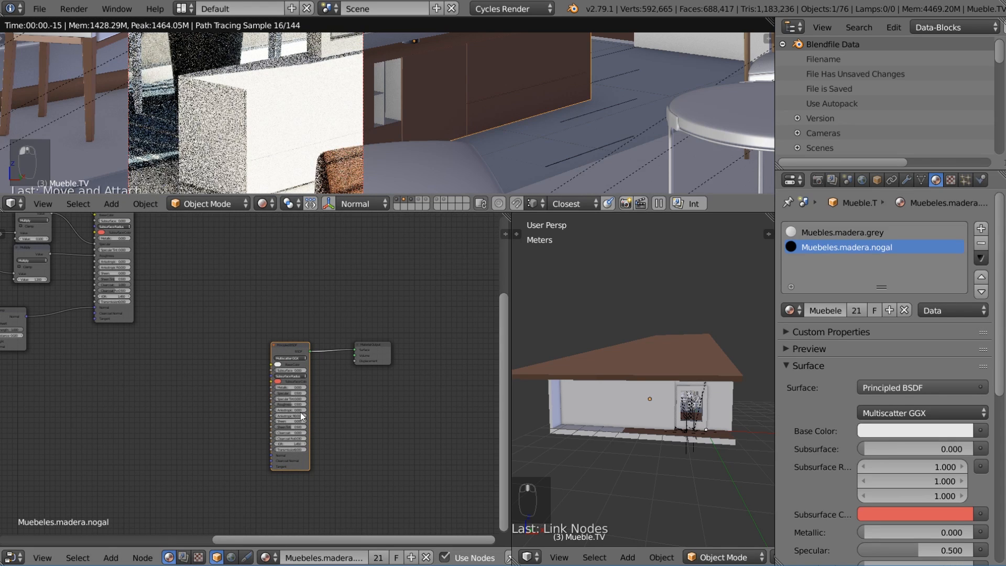
middle_drag(302, 417, 317, 424)
Add an Image Texture node beside the new Principled BSDF.
key(shift+a)
mouse_move(208, 399)
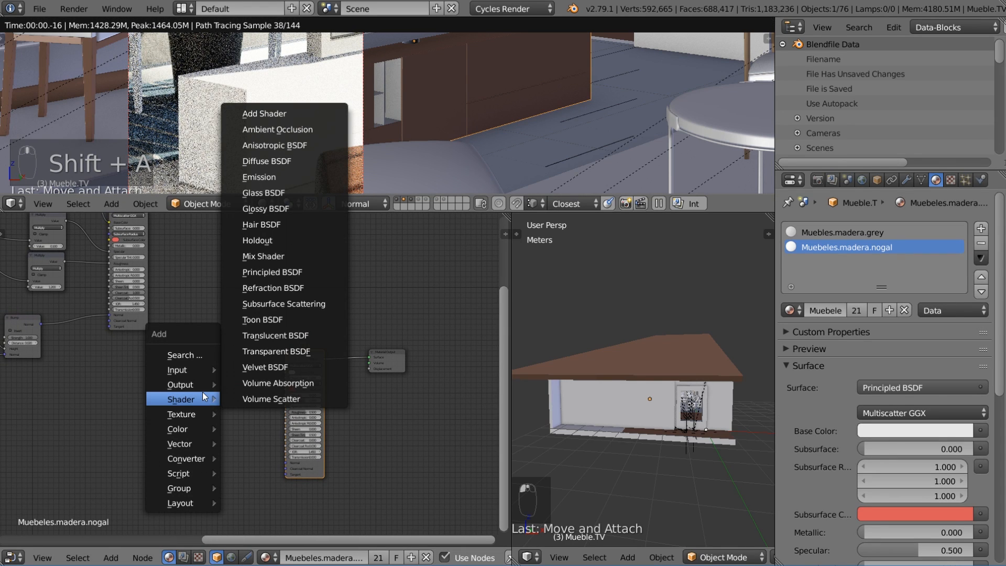
mouse_move(183, 371)
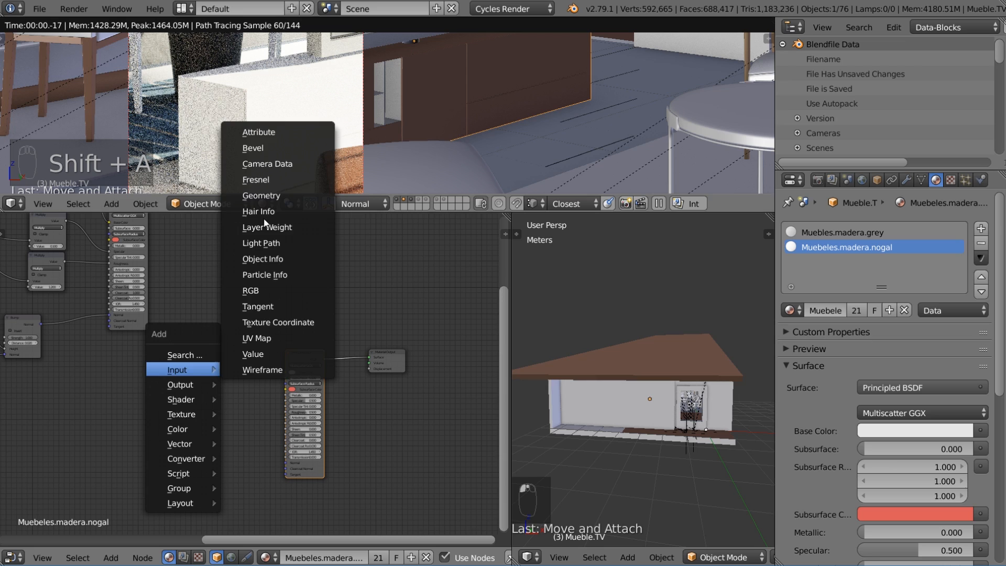
mouse_move(181, 414)
click(279, 303)
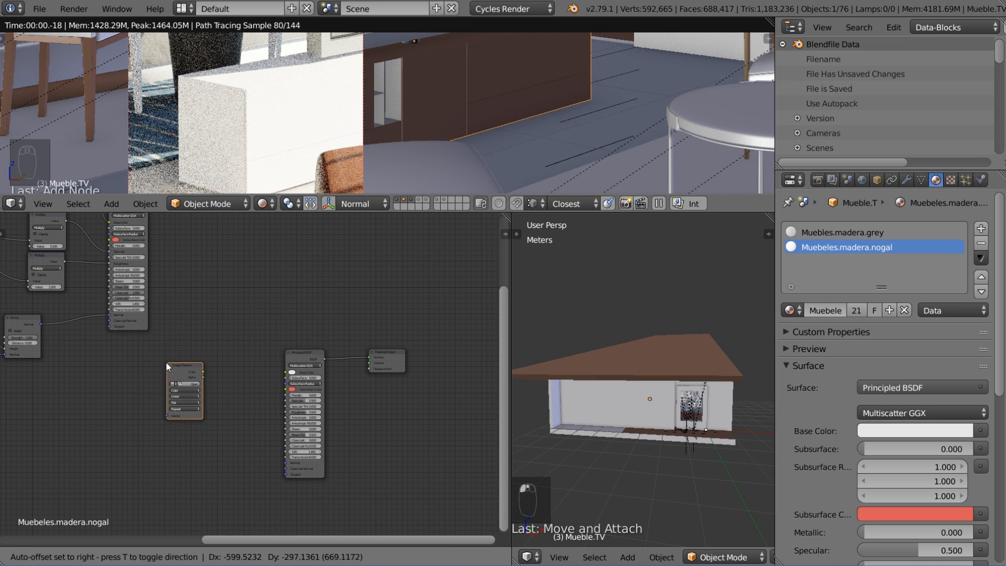
click(181, 363)
scroll(189, 363, up, 2)
Load TexturesCom_WoodFine0061_12_seamless_S.jpg from the Textures folder into the Image Texture and connect its color to the new Principled BSDF's base color.
click(190, 366)
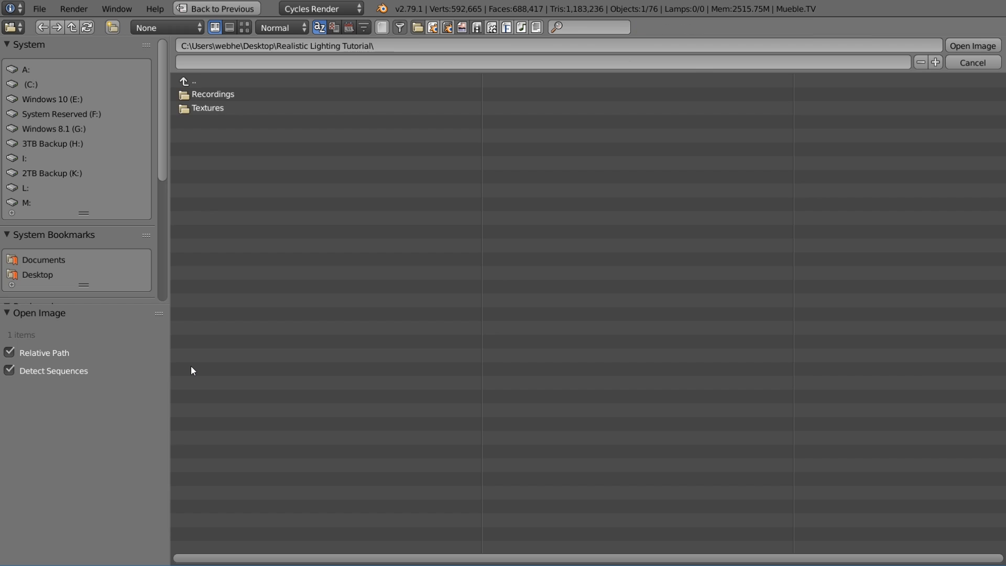
click(233, 111)
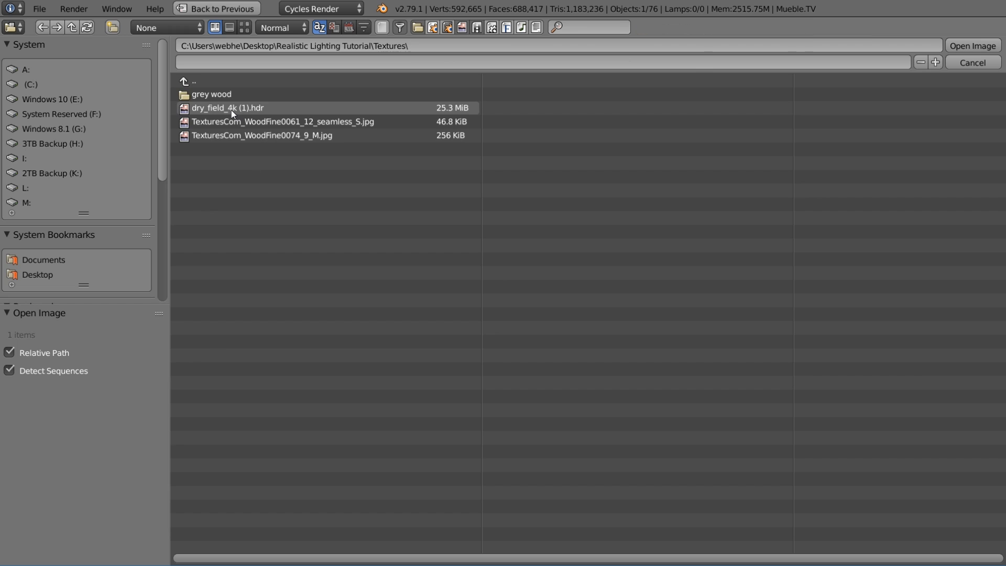
click(283, 126)
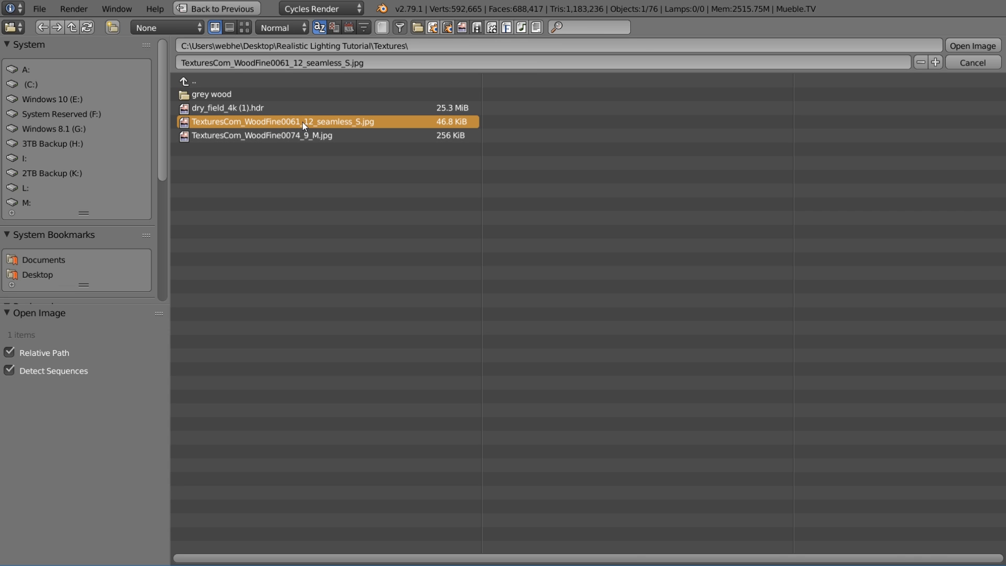
double_click(291, 125)
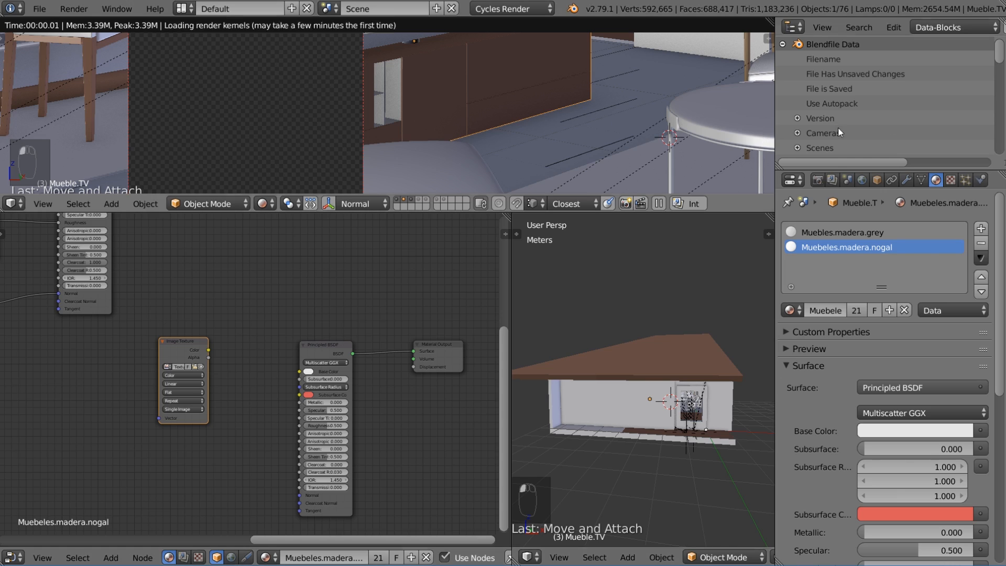
drag(209, 351, 300, 374)
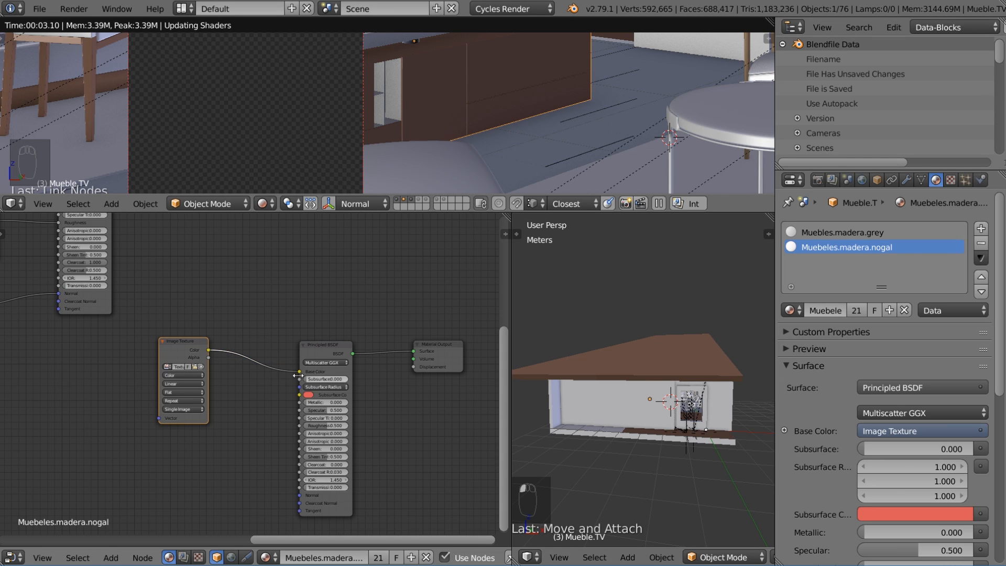
drag(183, 344, 197, 360)
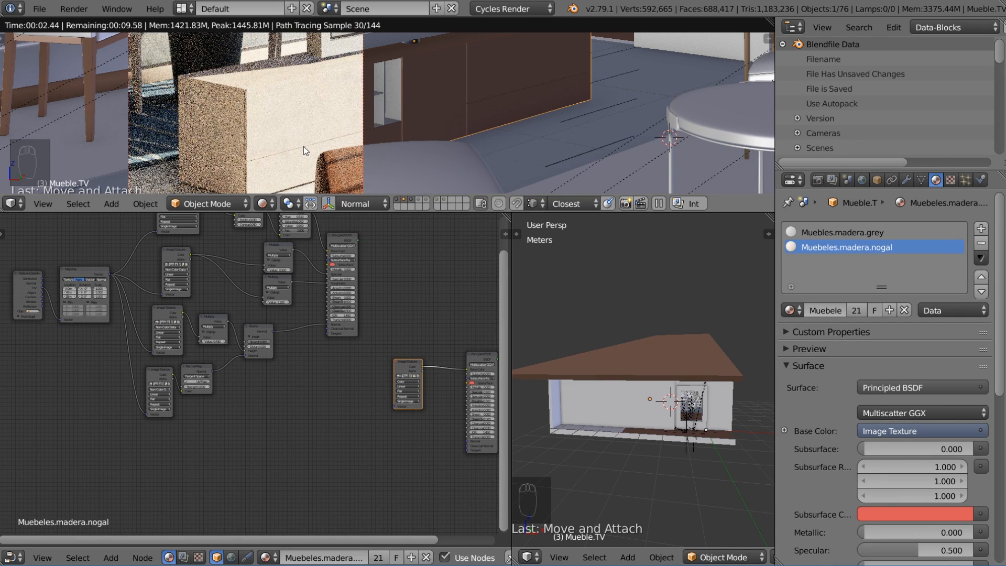
Duplicate the Texture Coordinate and Mapping nodes beside the new Image Texture and connect the Mapping output to its vector input.
scroll(237, 371, up, 1)
middle_drag(236, 367, 268, 367)
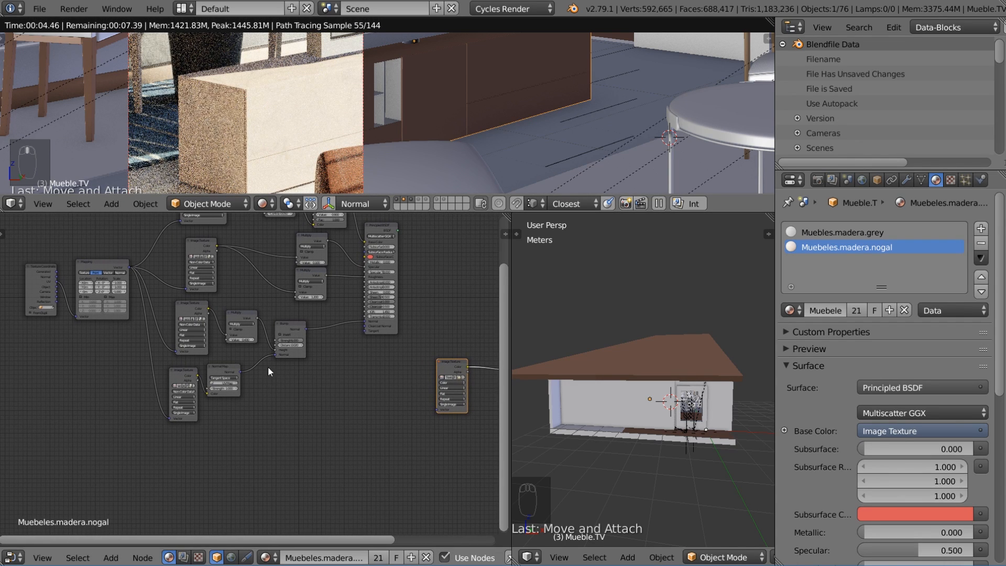
right_click(106, 262)
shift+right_click(41, 273)
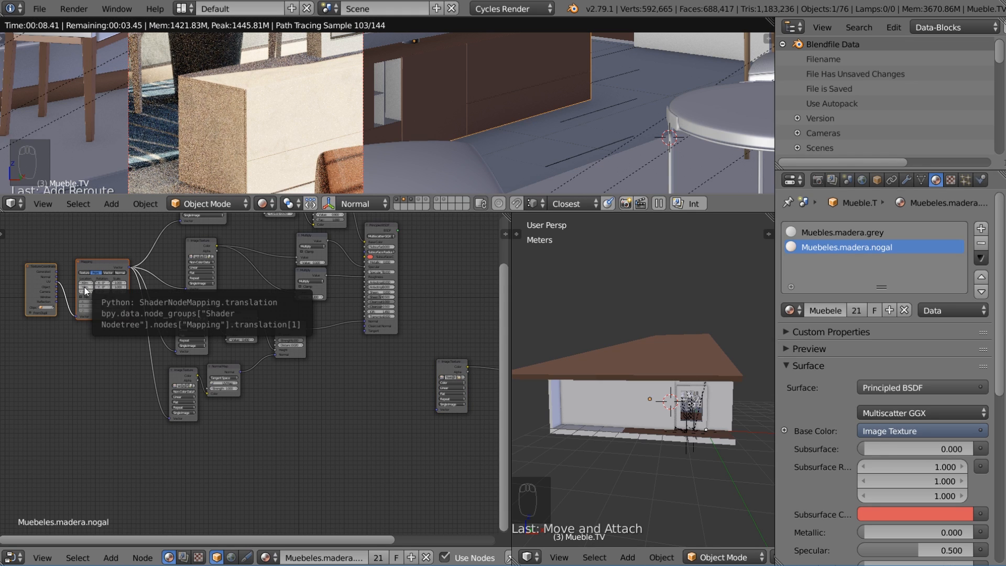
key(shift+d)
click(298, 446)
middle_drag(390, 446, 238, 364)
scroll(237, 344, up, 5)
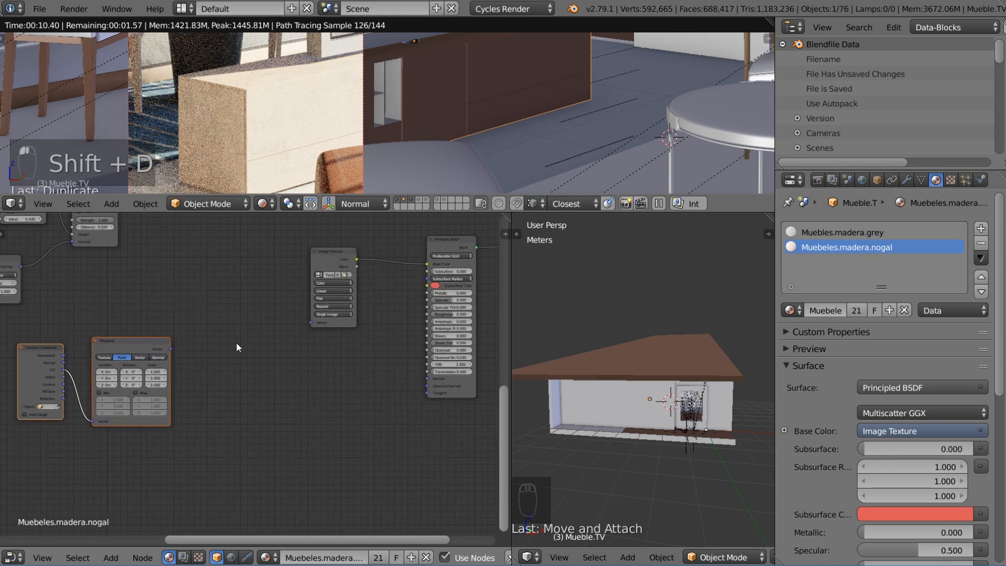
scroll(237, 344, up, 2)
drag(151, 342, 328, 309)
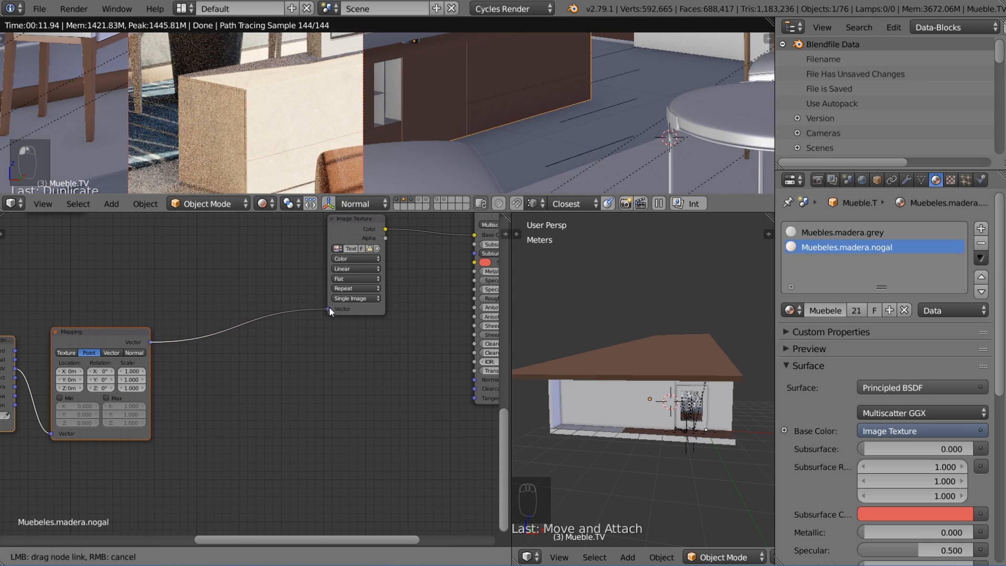
Set the duplicated Mapping node's X and Y scale to 2.
click(132, 371)
text(2)
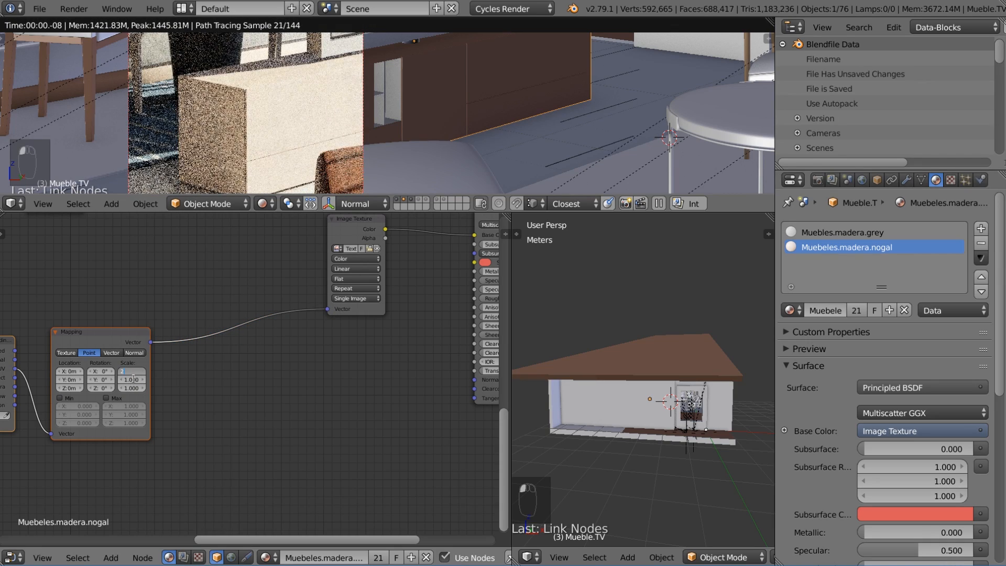
key(Return)
click(134, 379)
text(2)
key(Return)
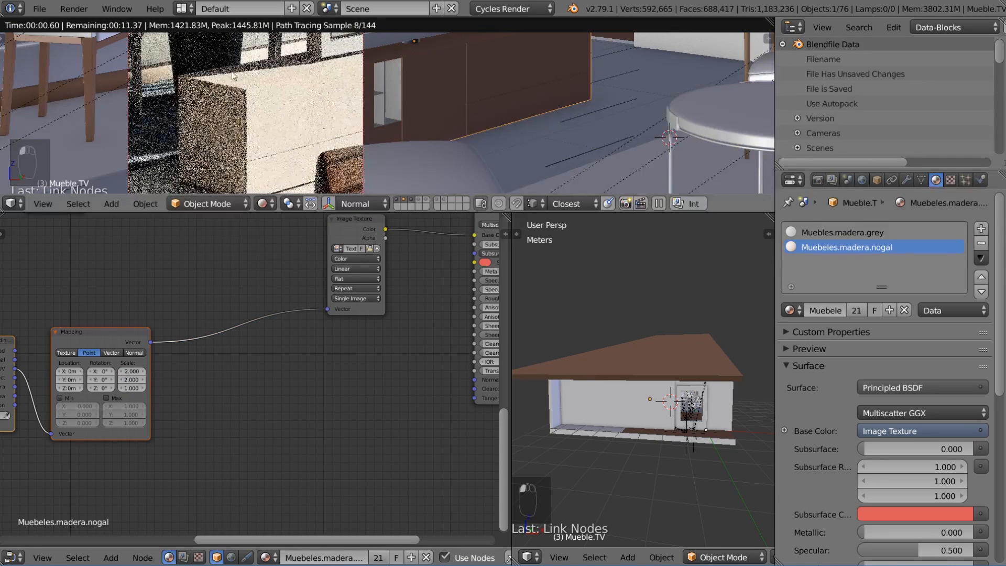
Move the Image Texture closer to the Mapping node and insert a Bright/Contrast node with contrast 0.2 before the Principled BSDF.
scroll(373, 285, down, 2)
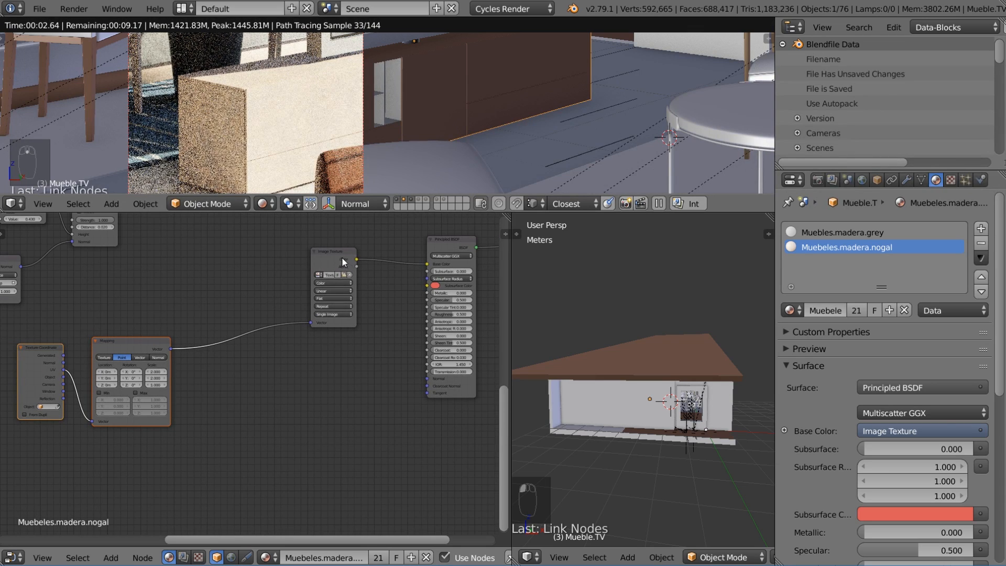
drag(342, 257, 257, 275)
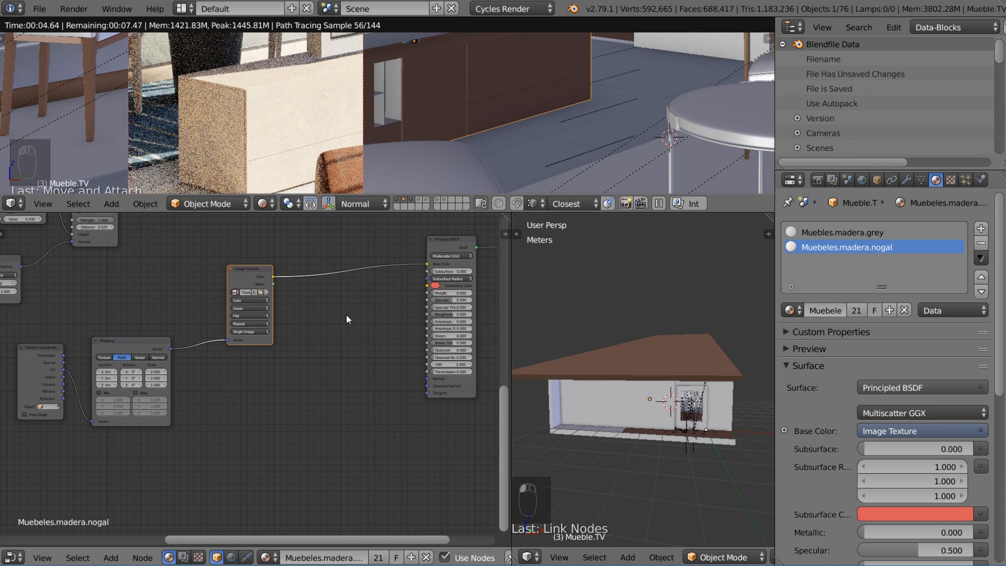
scroll(315, 314, up, 2)
key(shift+a)
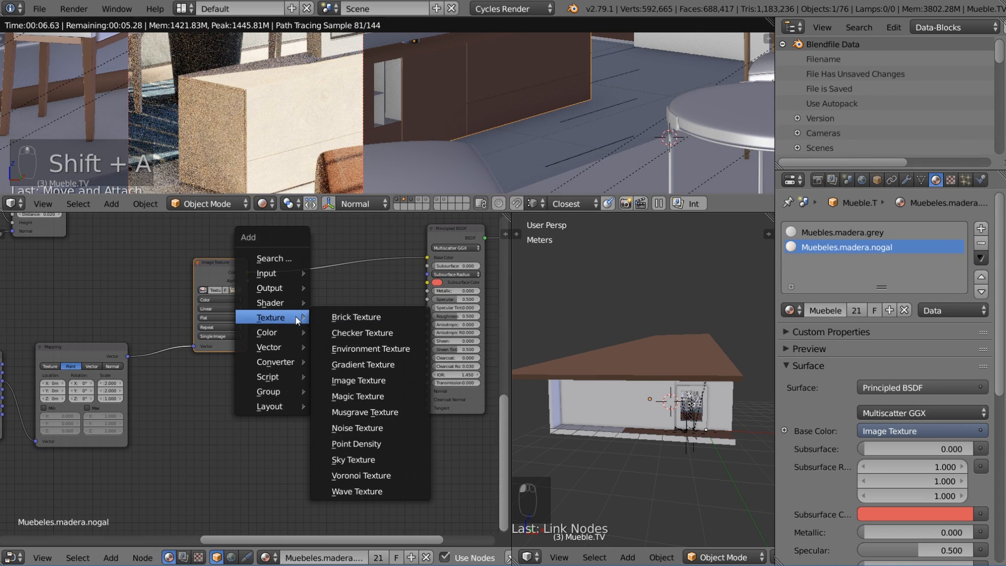
mouse_move(278, 335)
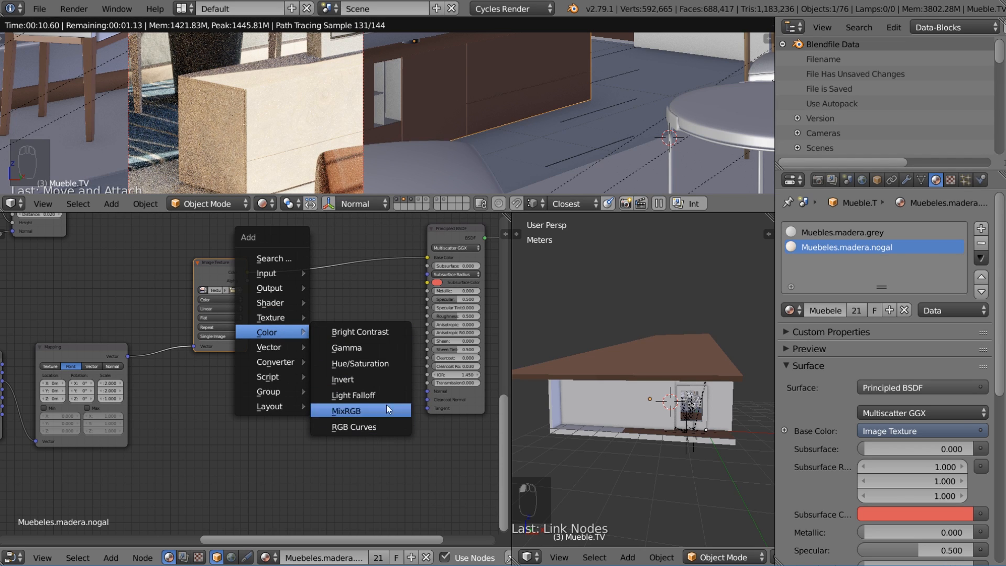
click(385, 335)
click(288, 251)
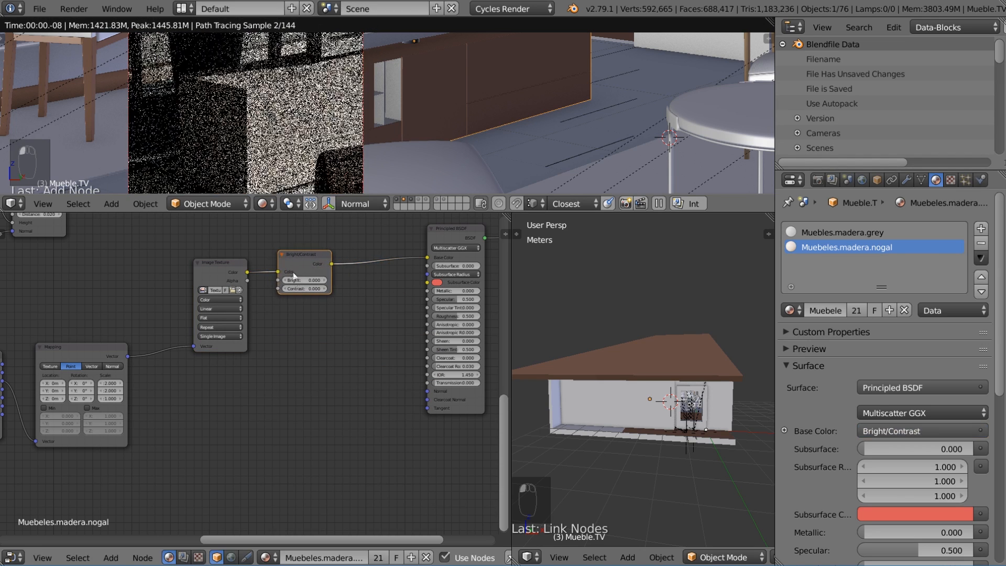
click(323, 290)
click(323, 290)
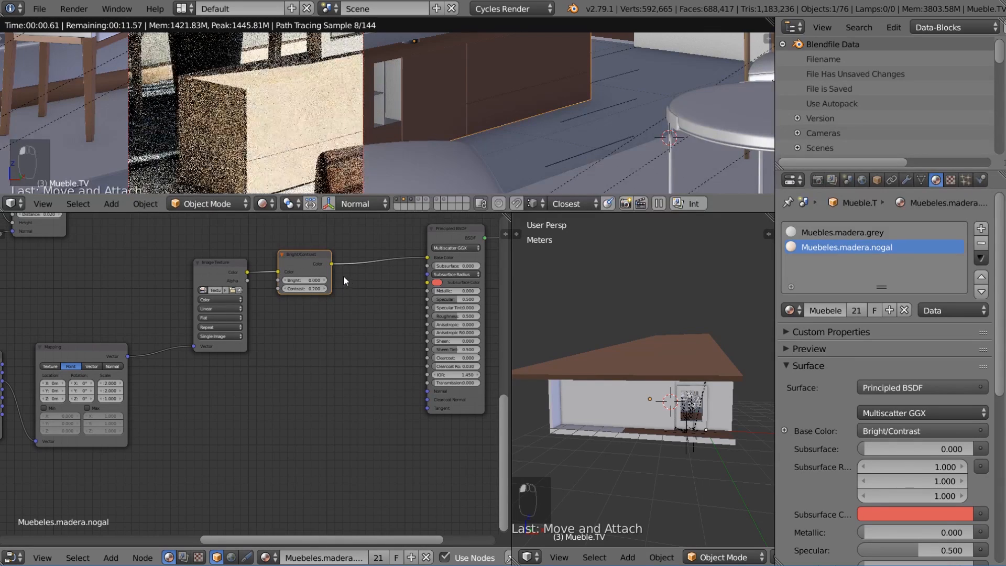
Shift the Bright/Contrast node closer to the Image Texture and insert a Hue/Saturation node between it and the Principled BSDF.
drag(308, 260, 296, 251)
key(shift+a)
mouse_move(331, 271)
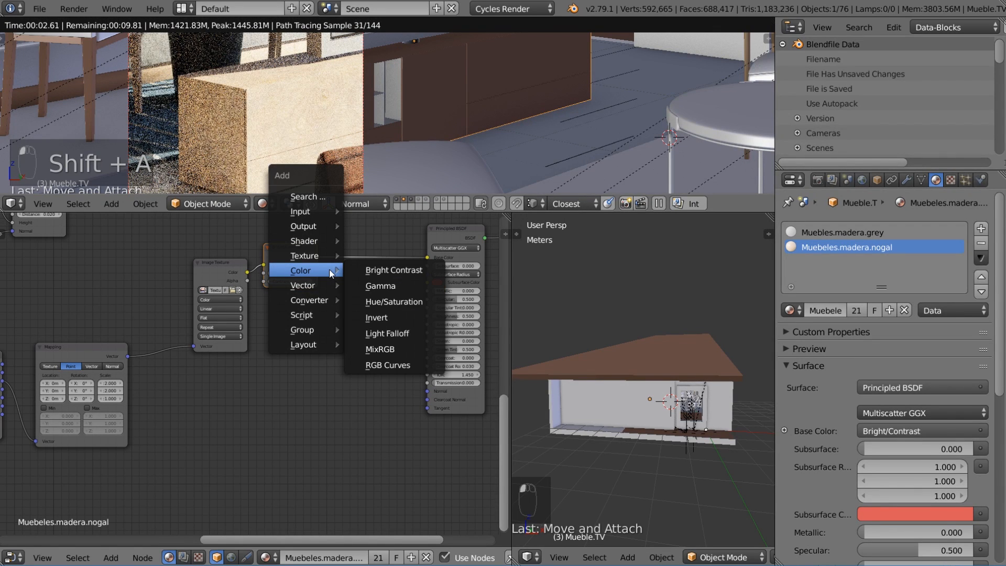
click(387, 306)
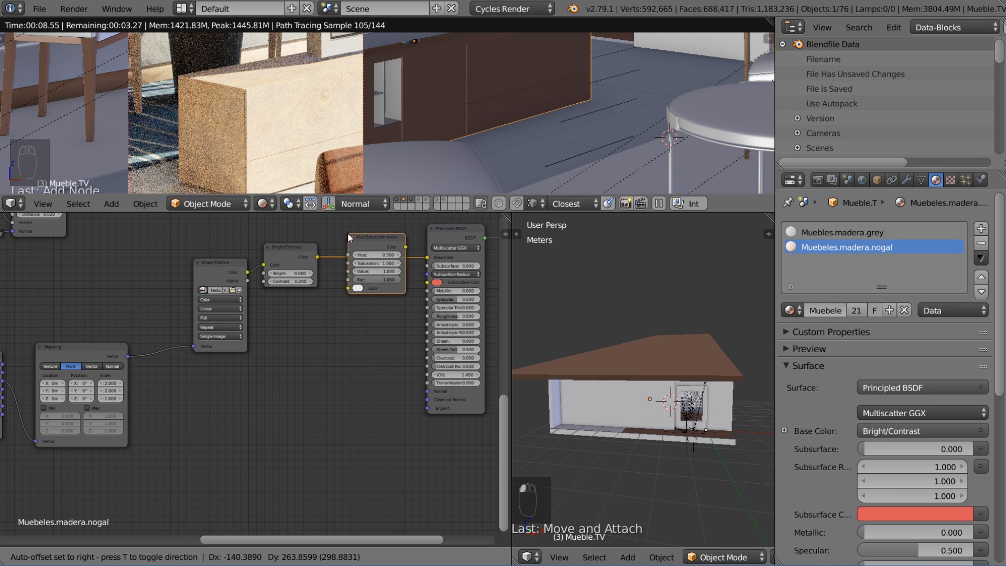
click(348, 231)
Set the Hue Saturation Value node to hue 0.48, saturation 1.08 and value 0.4.
scroll(400, 288, up, 3)
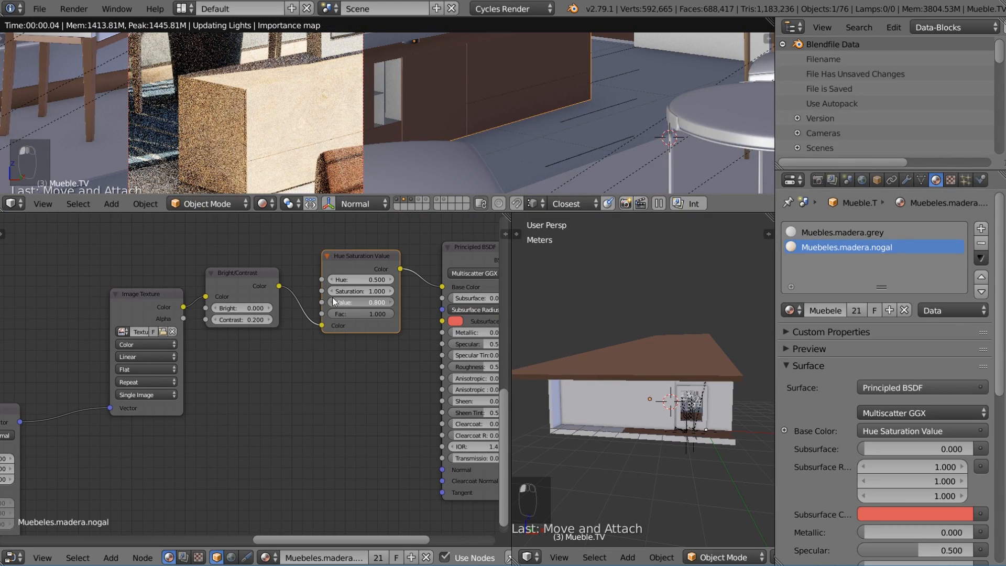
click(333, 301)
click(332, 302)
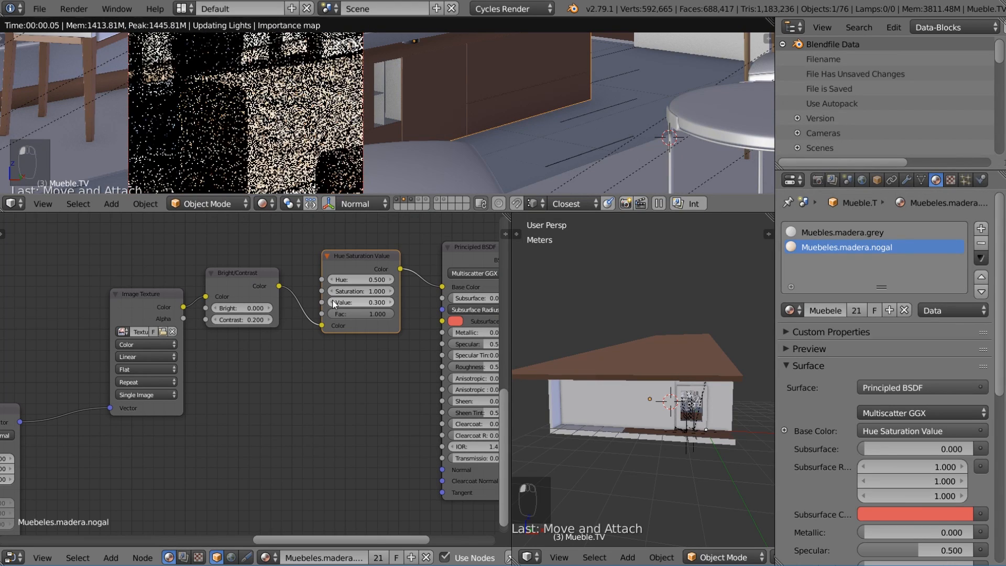
click(391, 303)
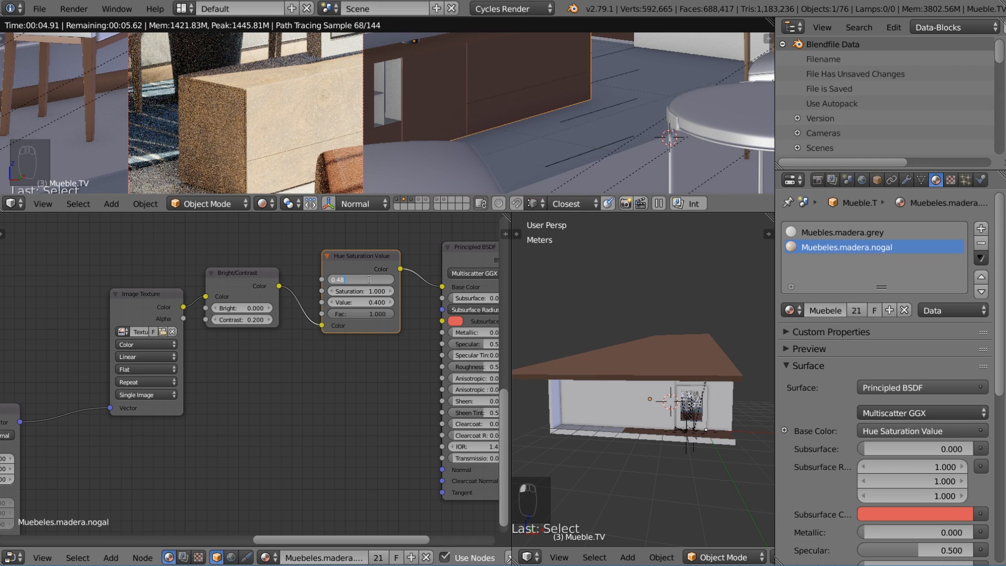
key(Return)
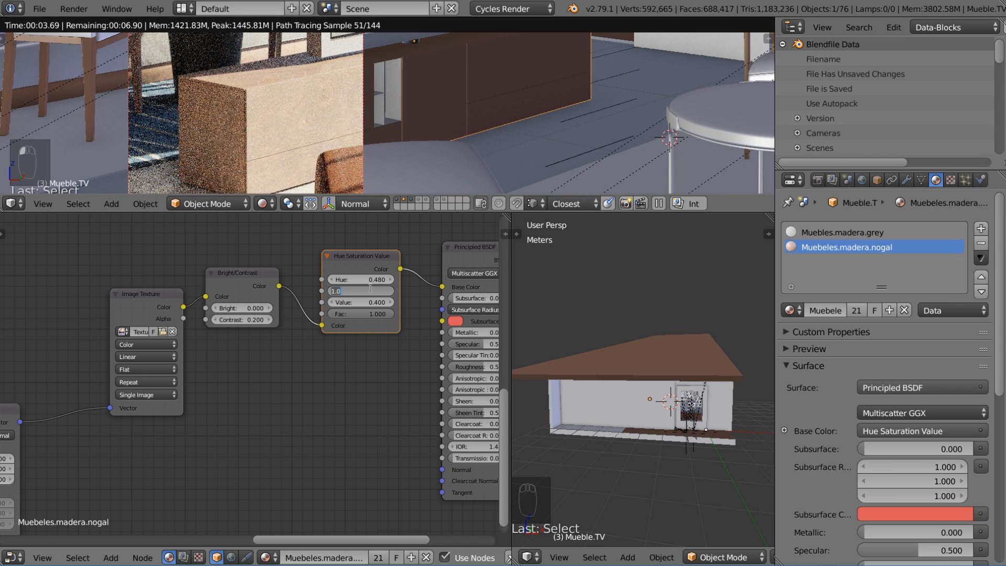
key(Return)
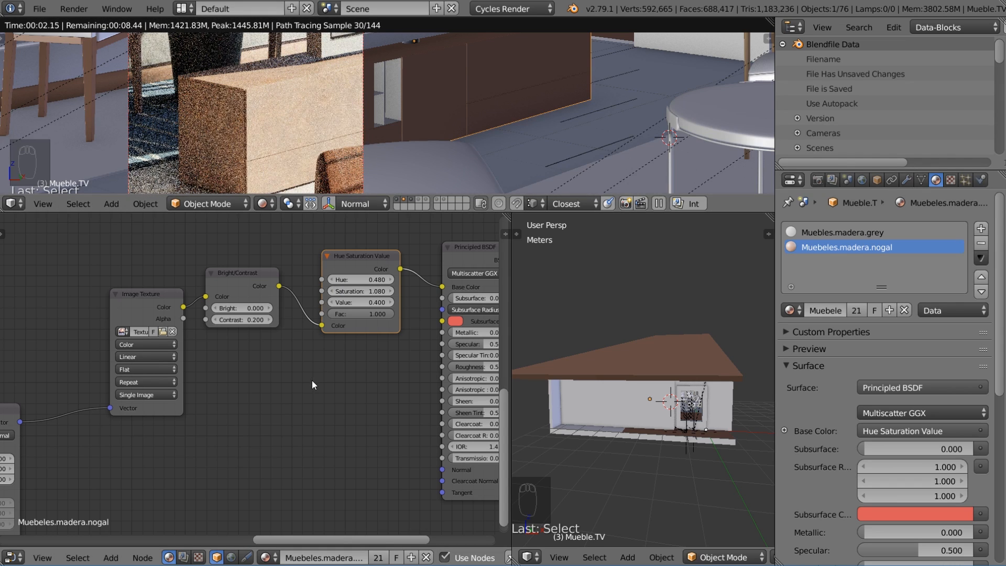
Move the Principled BSDF closer to the Material Output and add a Bump node below the Hue Saturation Value node.
scroll(246, 362, down, 2)
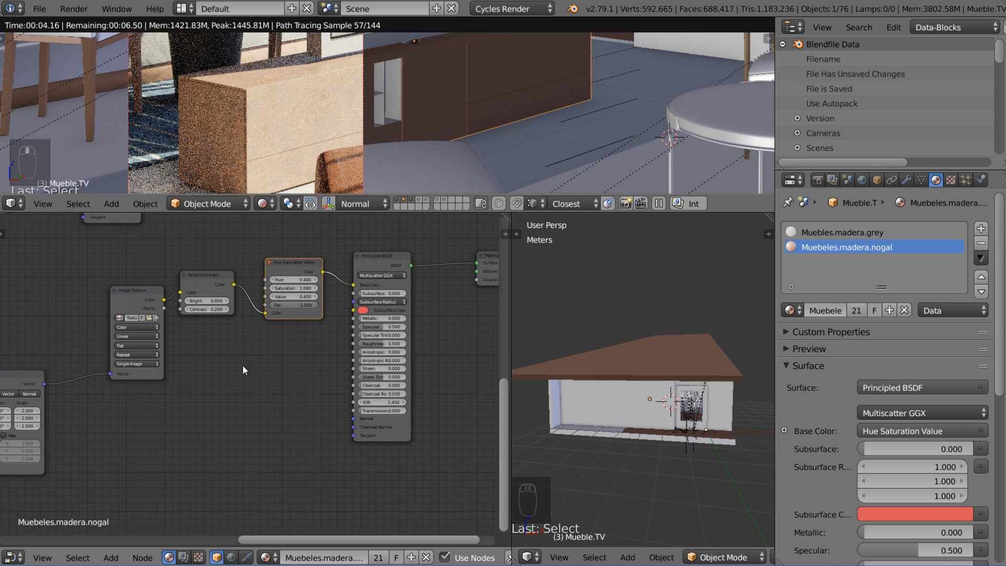
drag(395, 264, 415, 262)
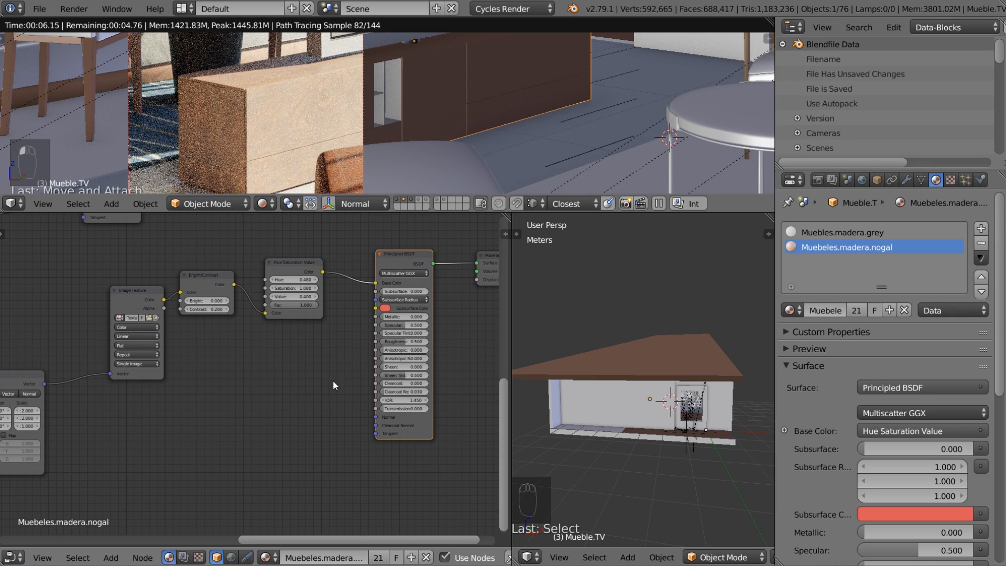
middle_drag(400, 268, 323, 263)
drag(325, 252, 348, 249)
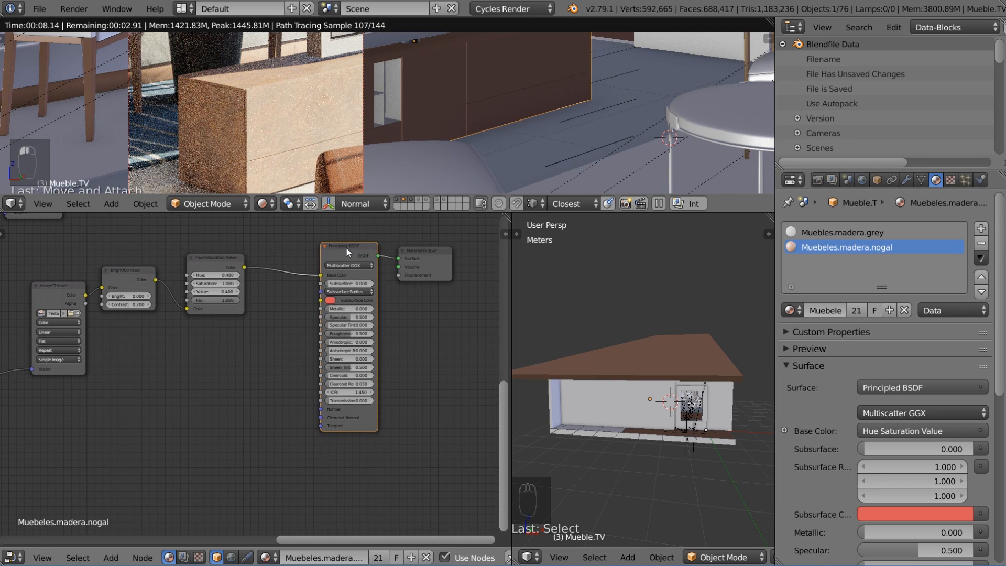
key(shift+a)
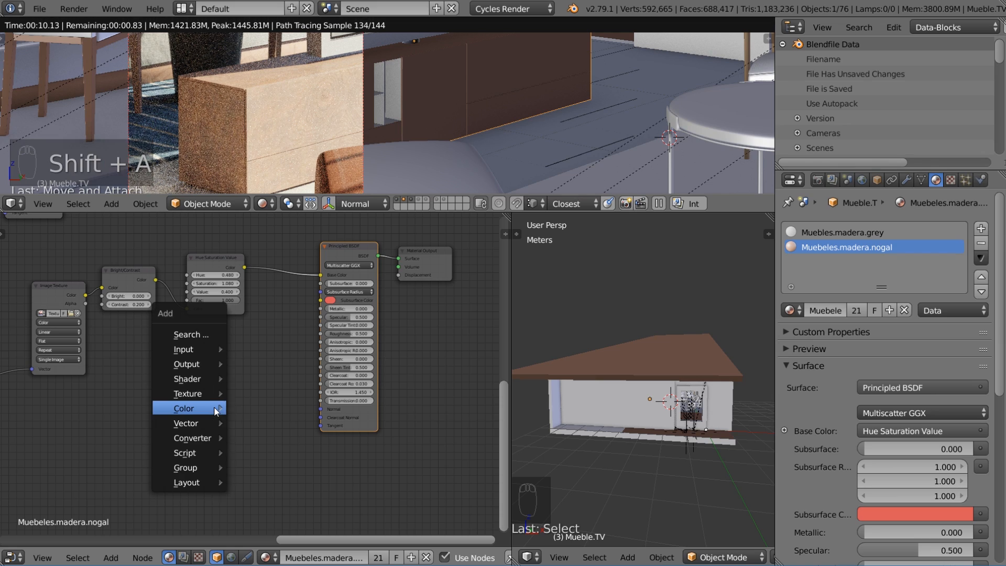
mouse_move(192, 437)
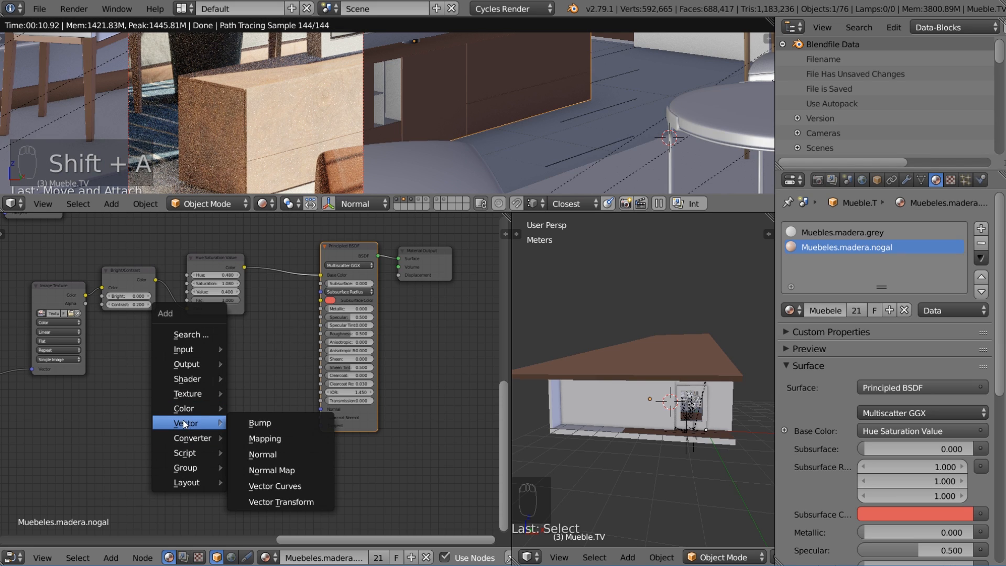
click(256, 418)
click(246, 410)
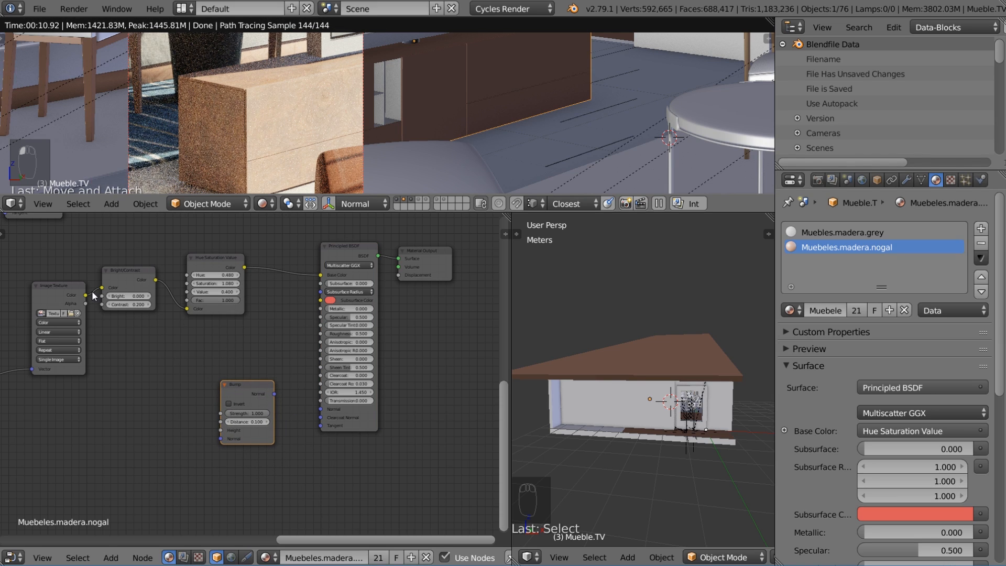
Connect the Image Texture's color to the Bump height and the Bump normal to the Principled BSDF, with a strength of 0.1.
drag(86, 296, 124, 277)
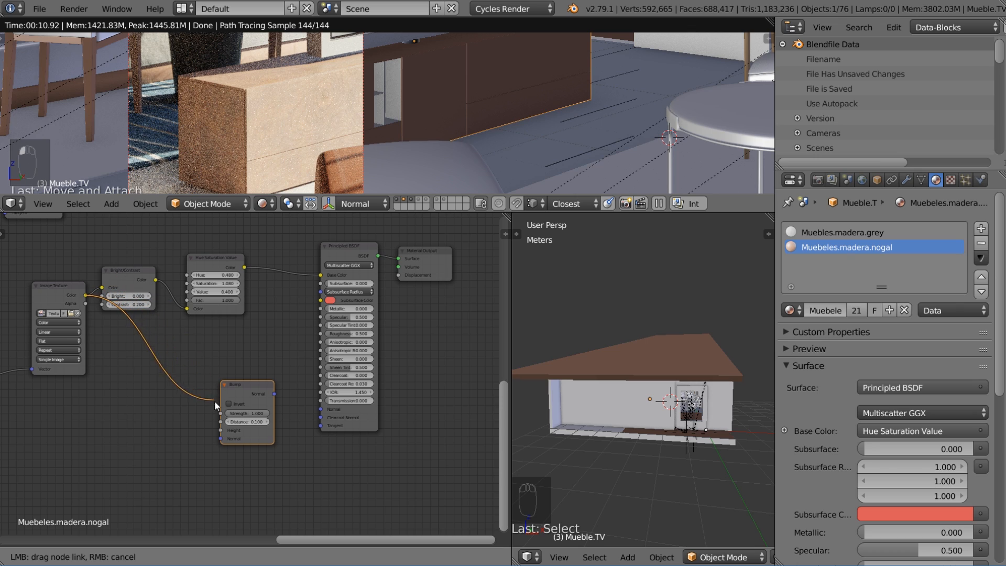
drag(215, 400, 222, 429)
drag(274, 393, 326, 408)
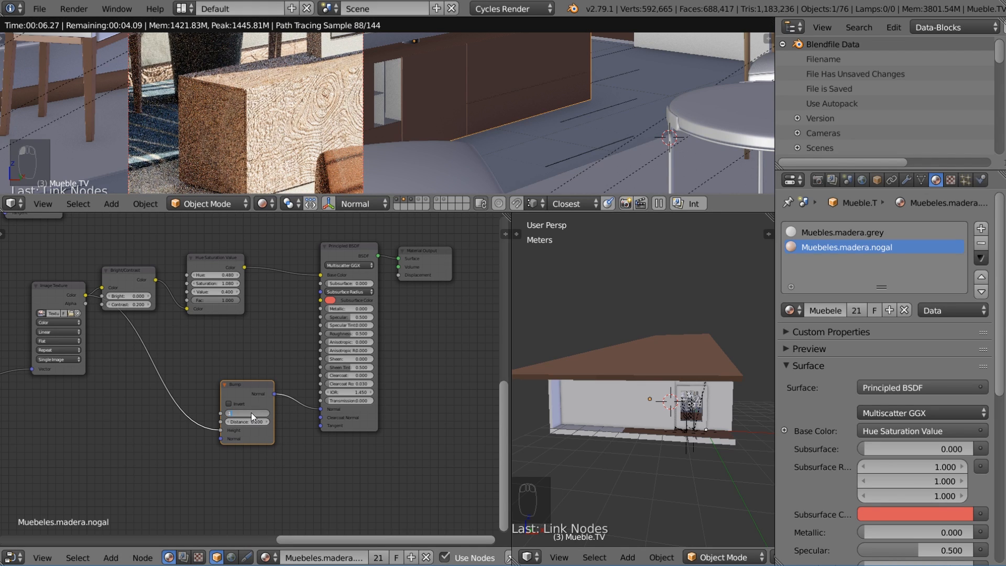
key(Return)
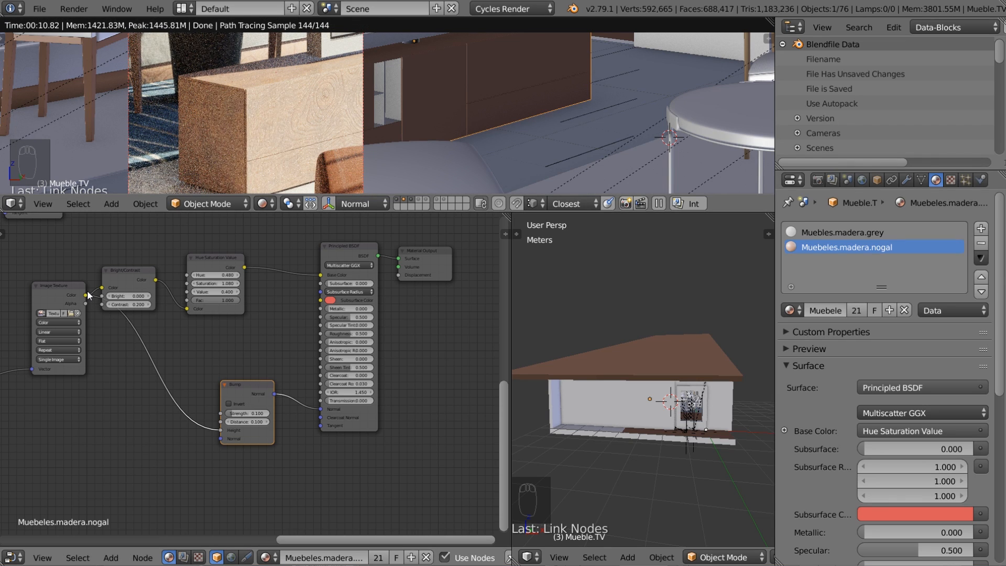
Connect the Image Texture's color to the Principled BSDF's roughness and set the shader's clearcoat to 0.244.
drag(86, 297, 96, 278)
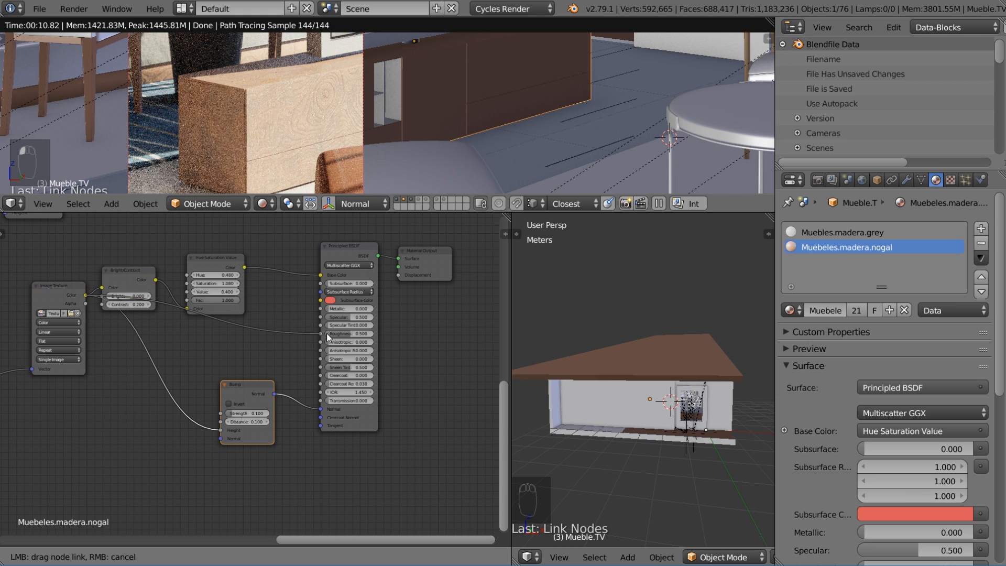
drag(326, 334, 327, 334)
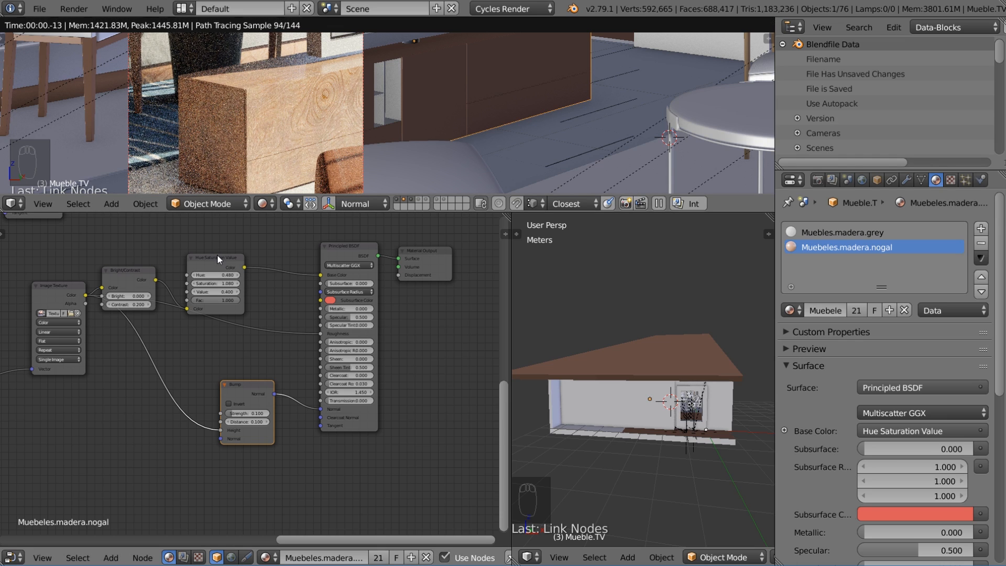
drag(217, 254, 218, 244)
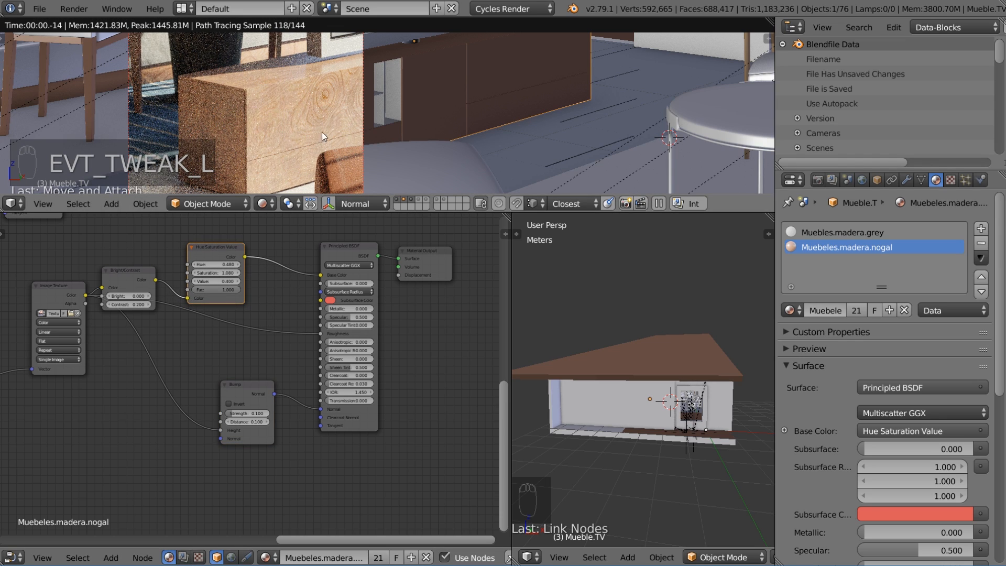
scroll(409, 356, up, 3)
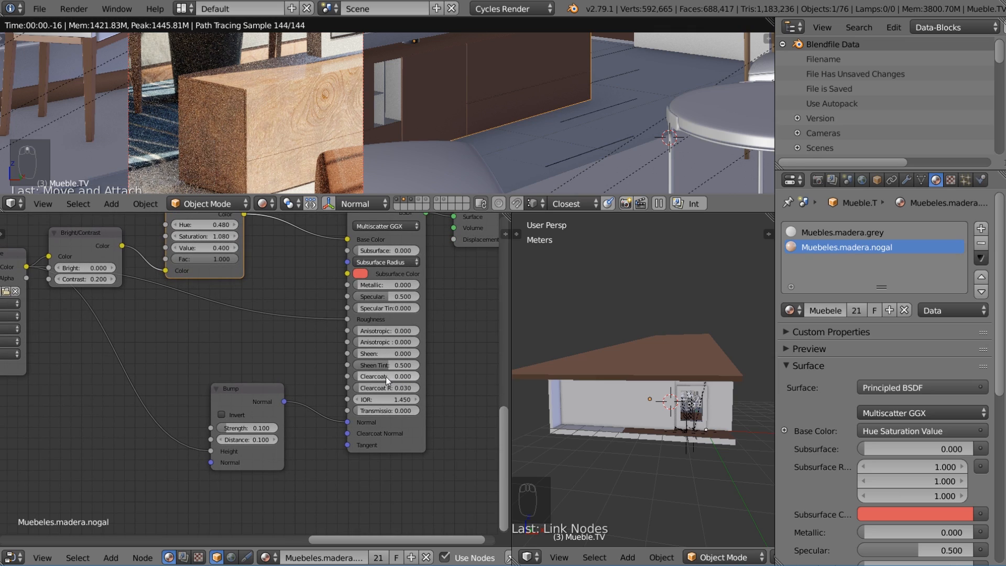
mouse_move(386, 376)
mouse_down()
mouse_move(430, 376)
mouse_move(372, 376)
mouse_up()
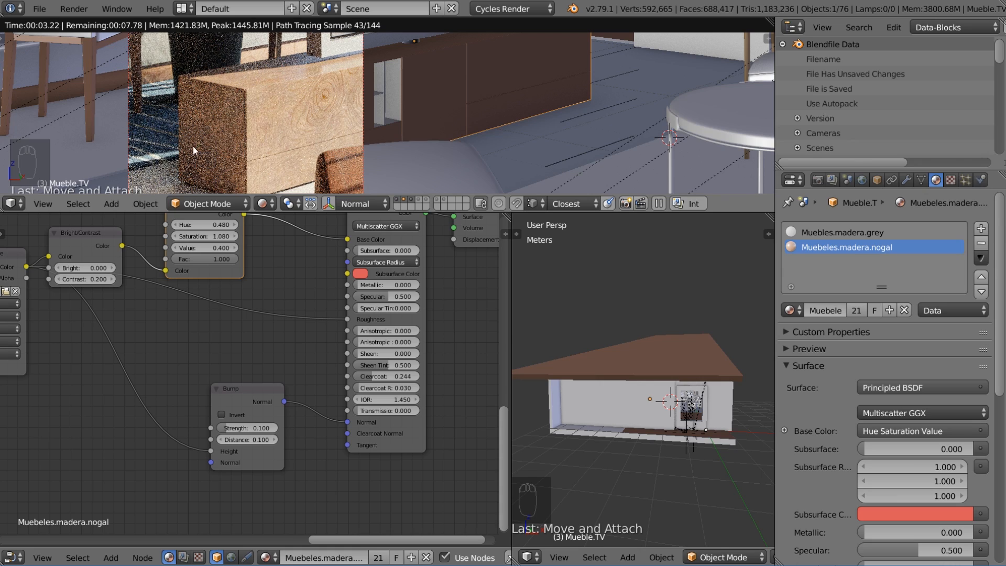
Set the contrast of the walnut material's Bright/Contrast node to 0.25.
scroll(318, 290, down, 1)
middle_drag(317, 290, 312, 305)
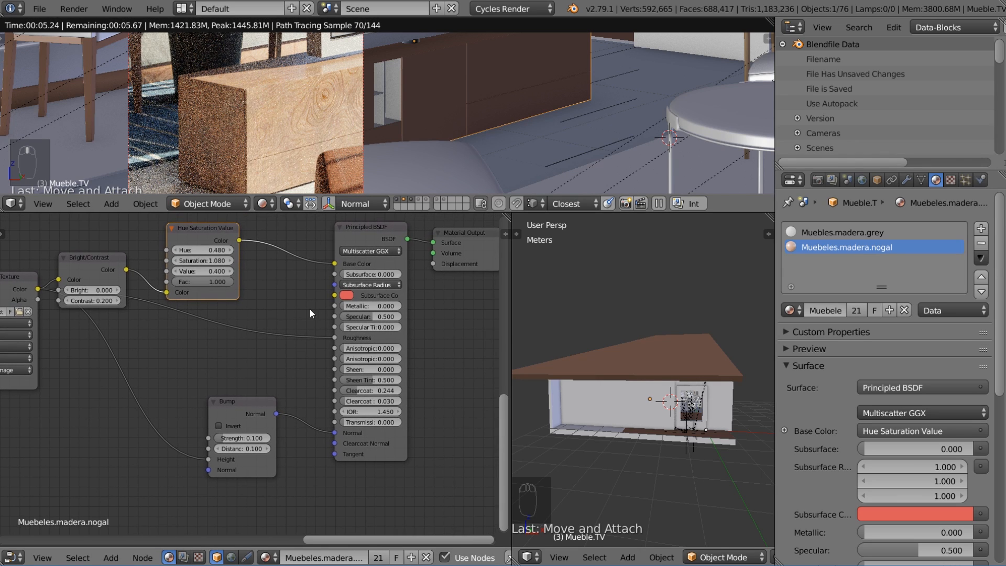
click(97, 301)
text(0.2)
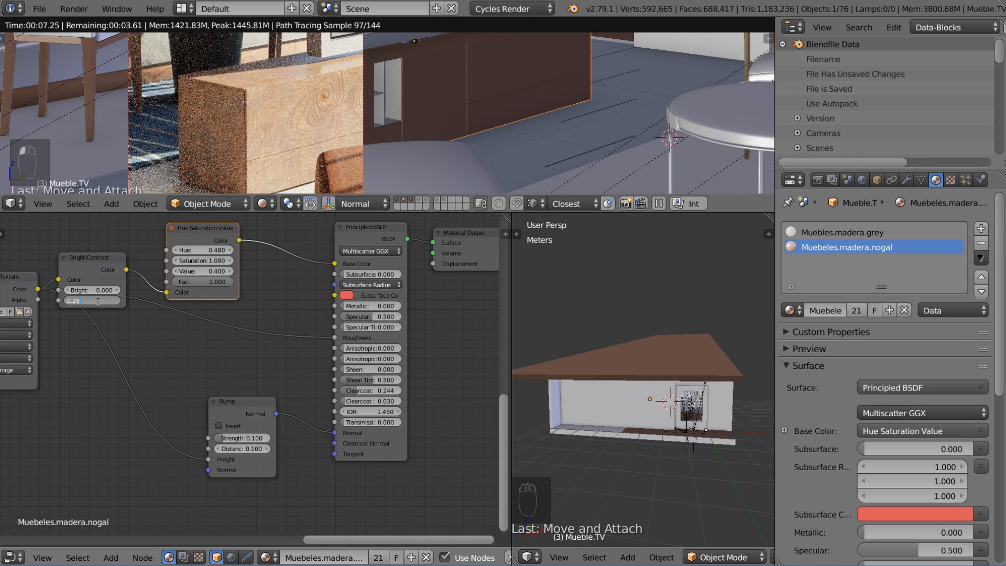
text(5)
key(Return)
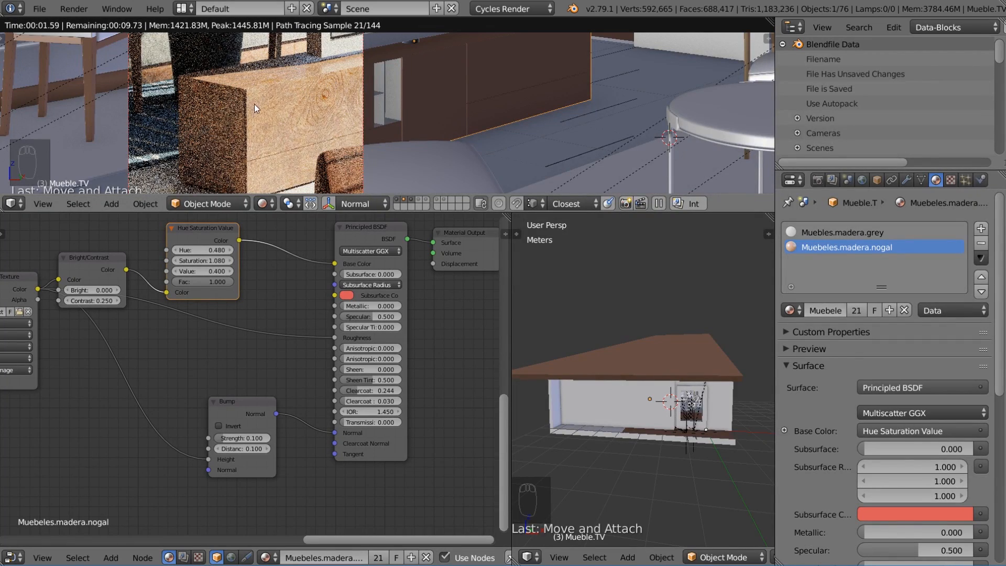
Set the render border around the lower end of the wooden chevron partition to preview its wood up close.
scroll(295, 304, down, 3)
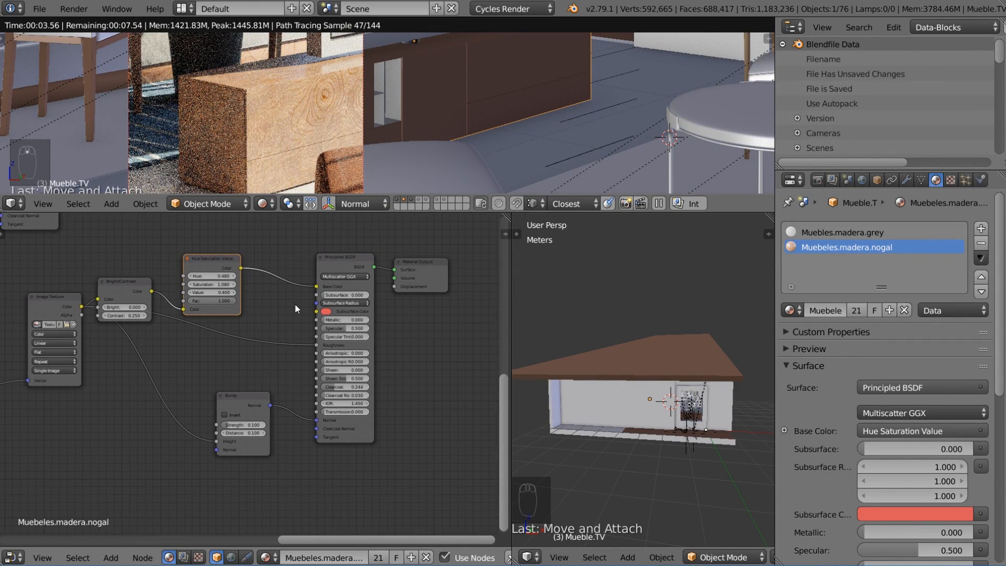
scroll(366, 97, down, 5)
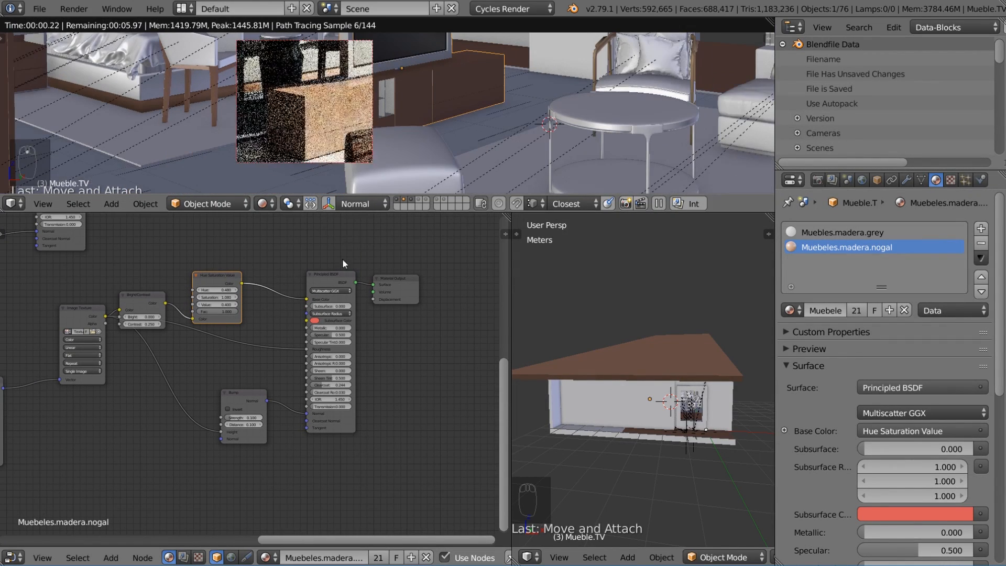
scroll(335, 286, down, 1)
scroll(236, 138, down, 3)
shift+middle_drag(230, 137, 304, 127)
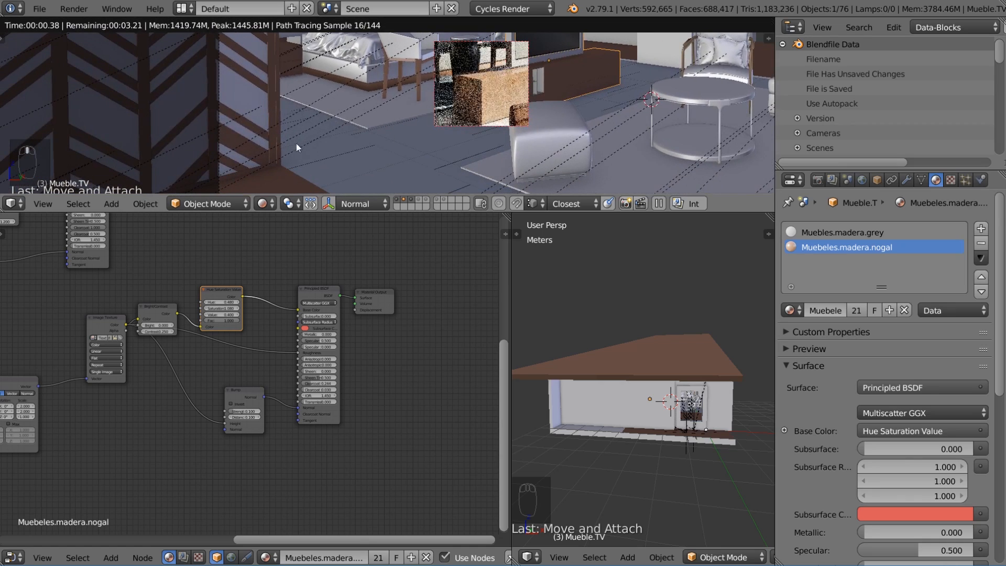
key(shift+b)
drag(291, 181, 172, 71)
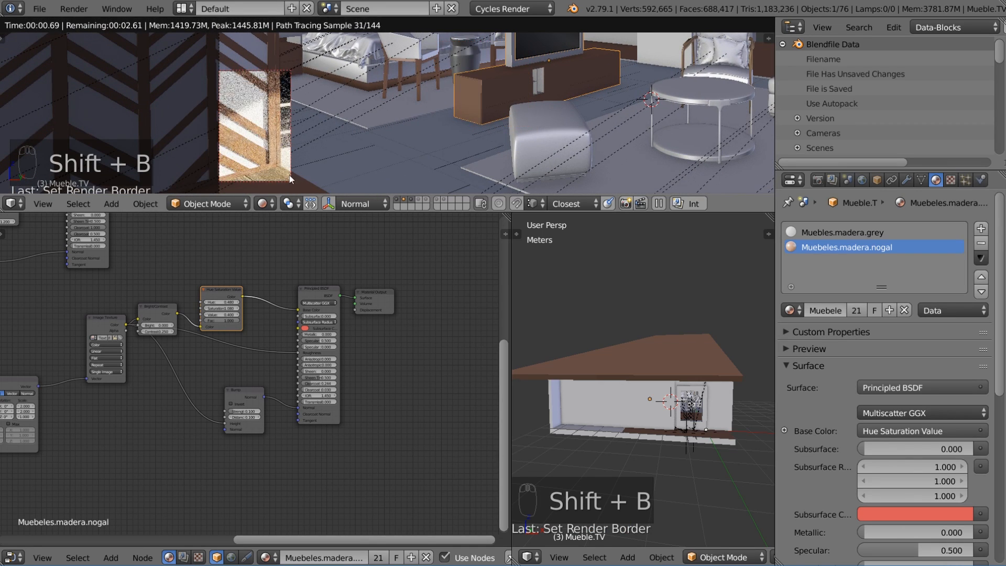
scroll(190, 78, up, 4)
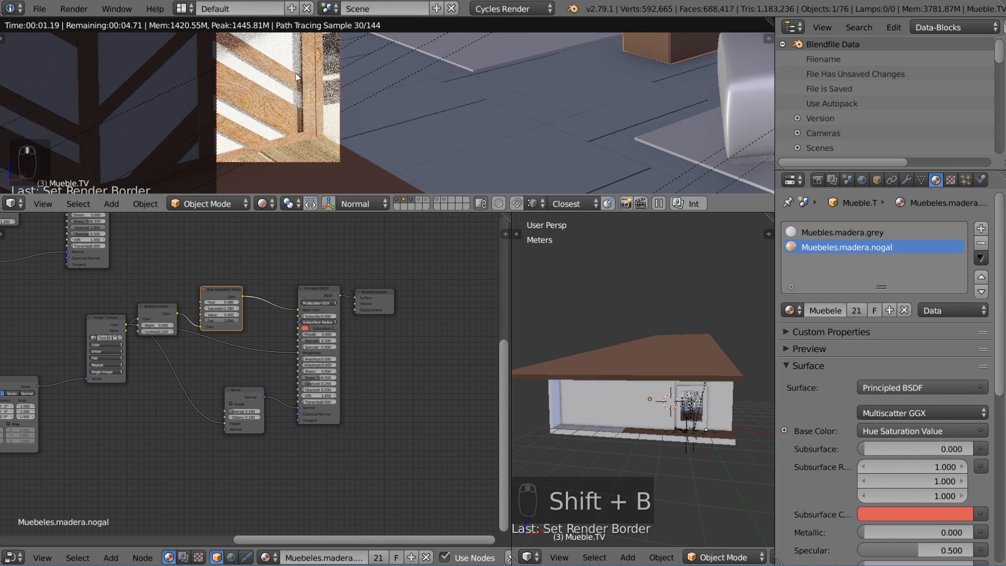
Redraw the render border around a higher part of the chevron partition's edge.
scroll(342, 70, down, 4)
scroll(348, 60, up, 3)
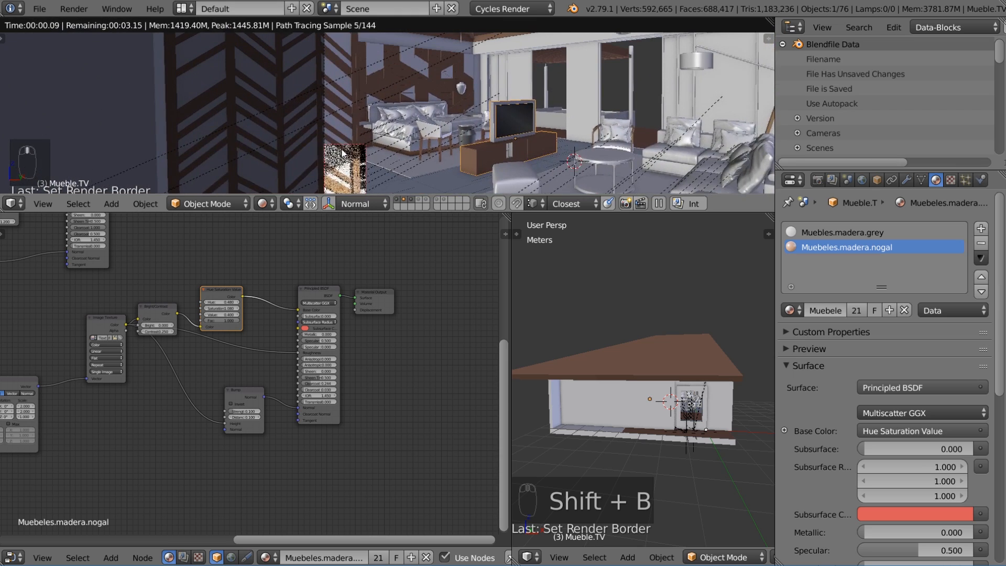
key(shift+b)
drag(358, 143, 324, 51)
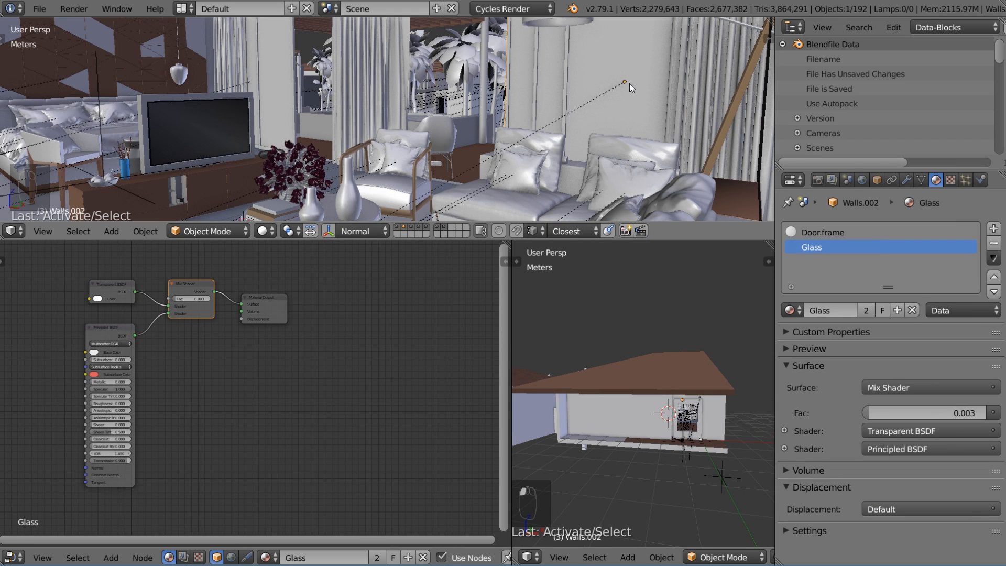
Detach the Glass material's Material Output from the Mix Shader and move it into empty space away from the old nodes.
mouse_move(186, 283)
mouse_down()
mouse_move(206, 287)
mouse_move(193, 295)
mouse_move(182, 285)
mouse_up()
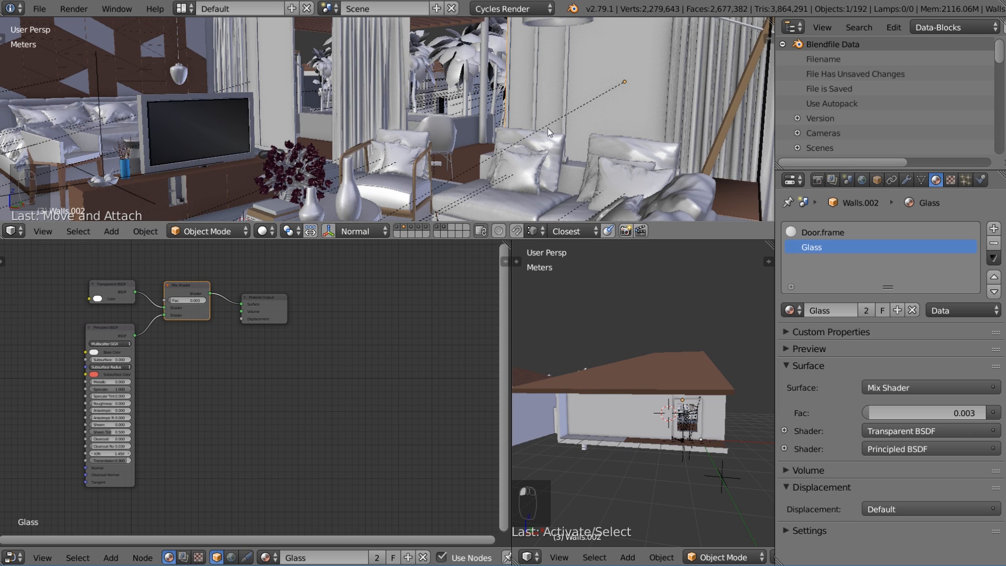
middle_drag(271, 423, 175, 300)
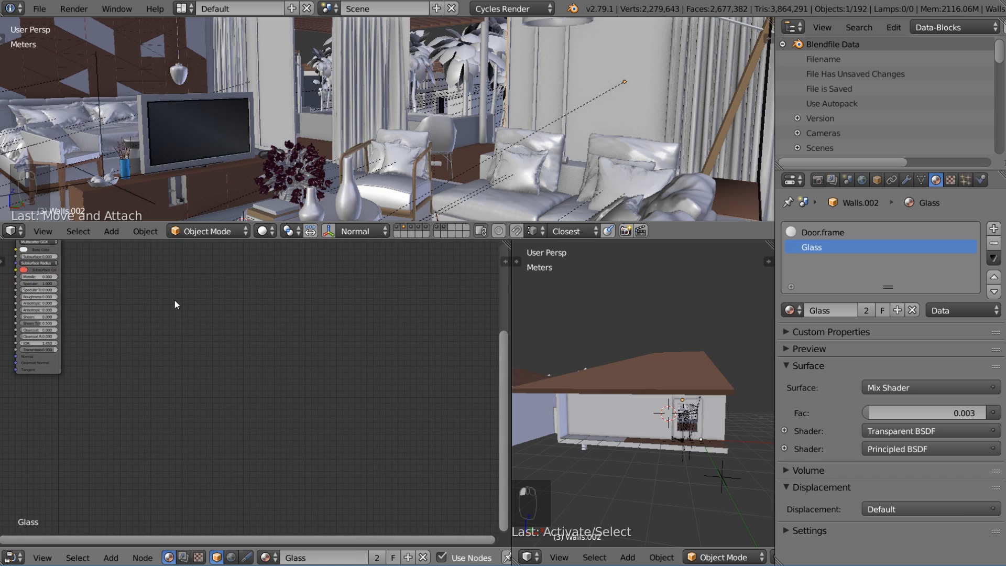
key(Home)
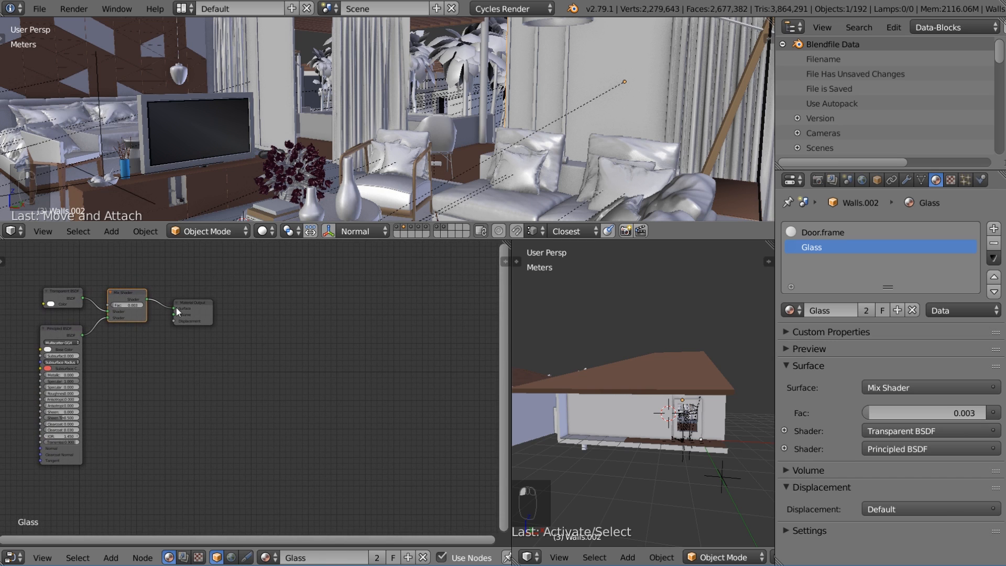
drag(175, 308, 385, 399)
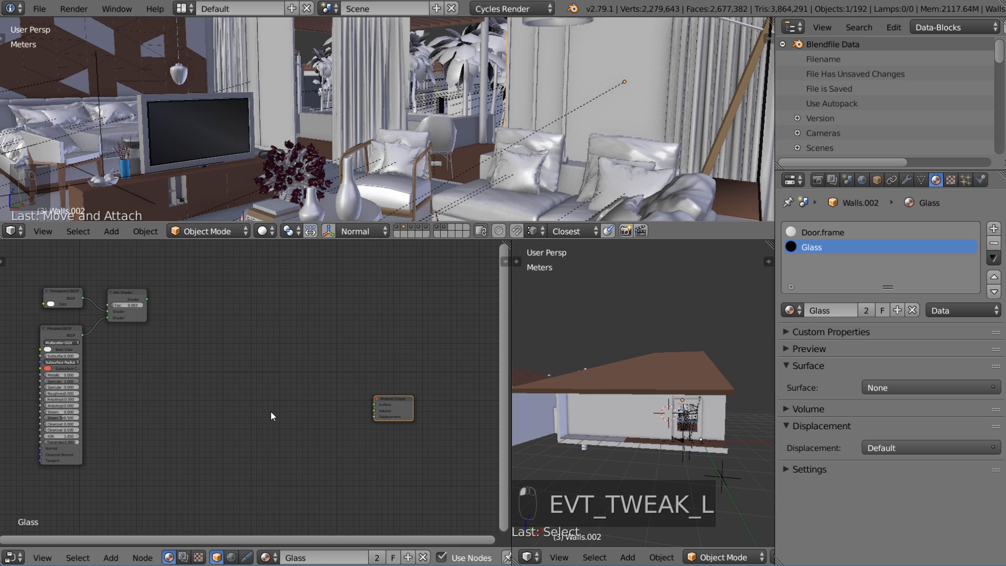
Add a Light Path node between the old glass nodes and the detached Material Output.
middle_drag(225, 410, 197, 370)
key(shift+a)
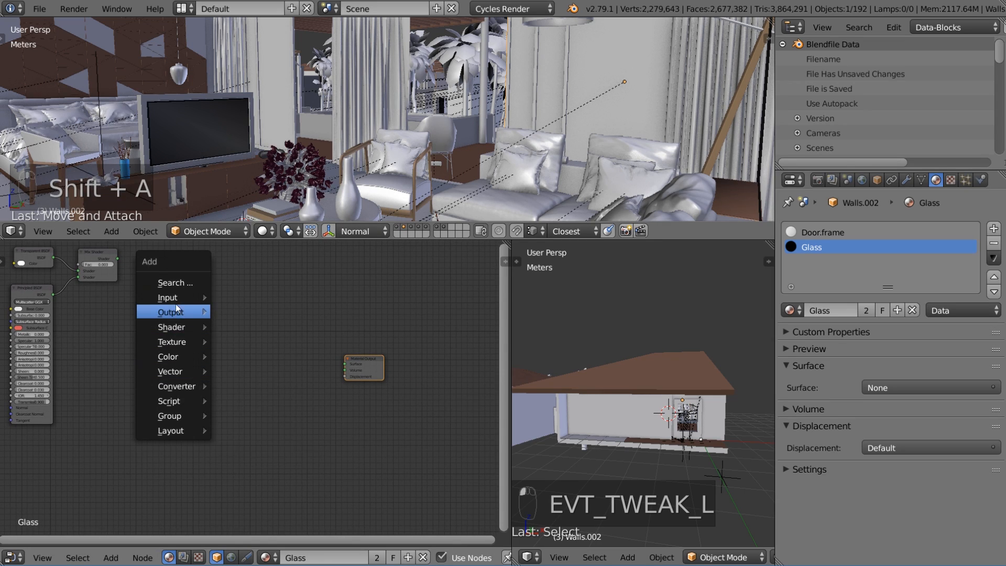
mouse_move(173, 298)
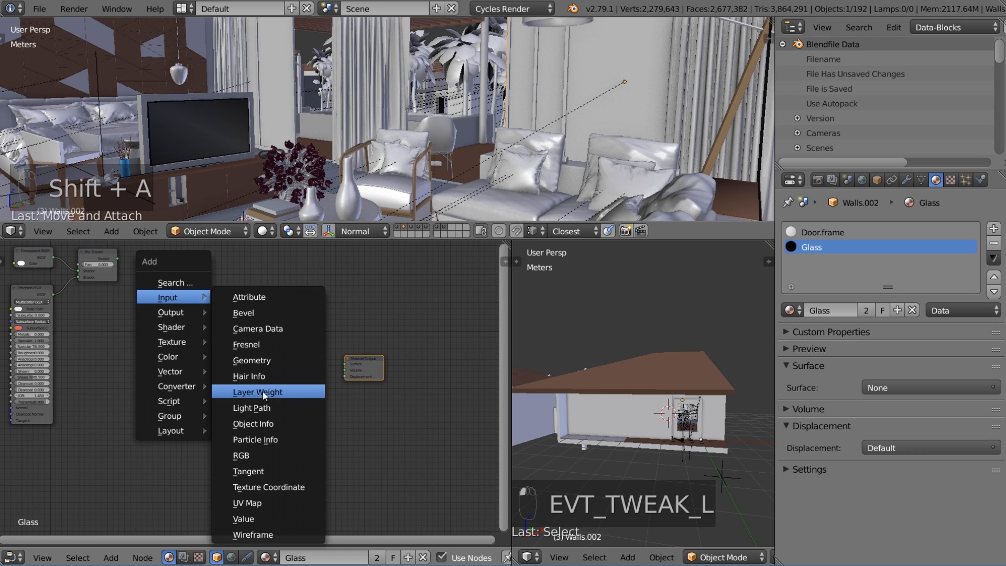
click(255, 408)
click(157, 304)
Add a Math node beside the Light Path node and align it with the ray outputs.
key(shift+a)
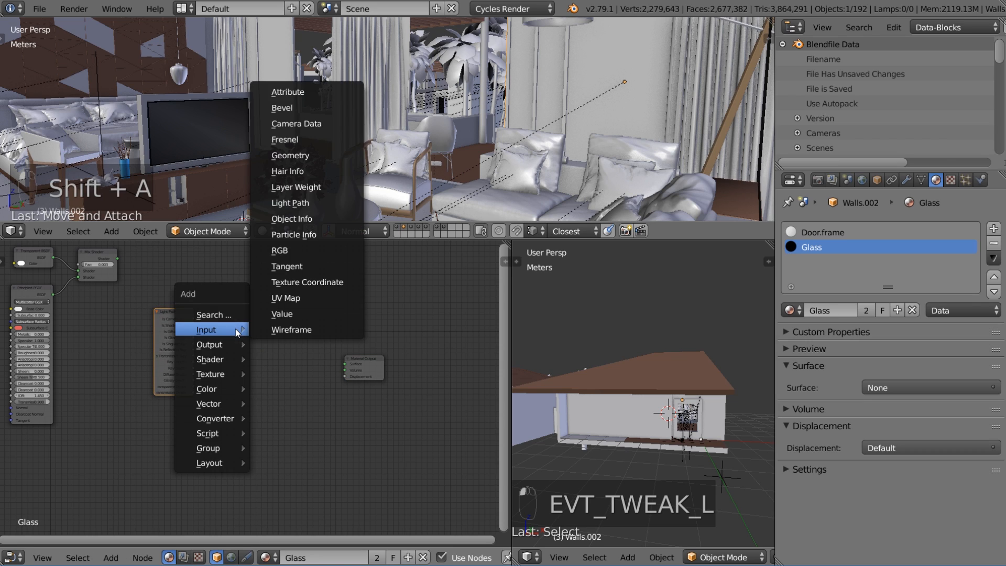
mouse_move(194, 419)
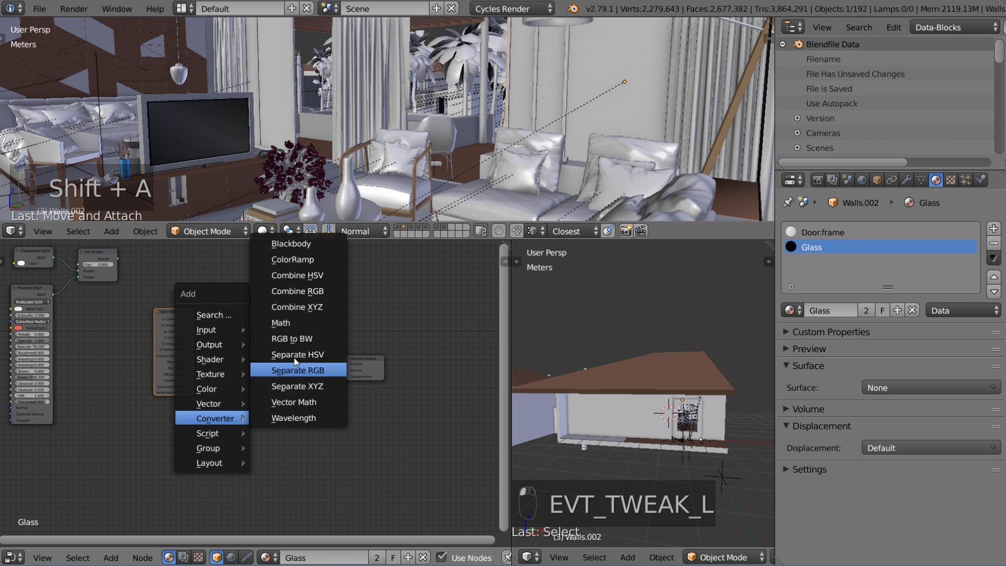
click(296, 323)
click(225, 335)
scroll(251, 357, up, 1)
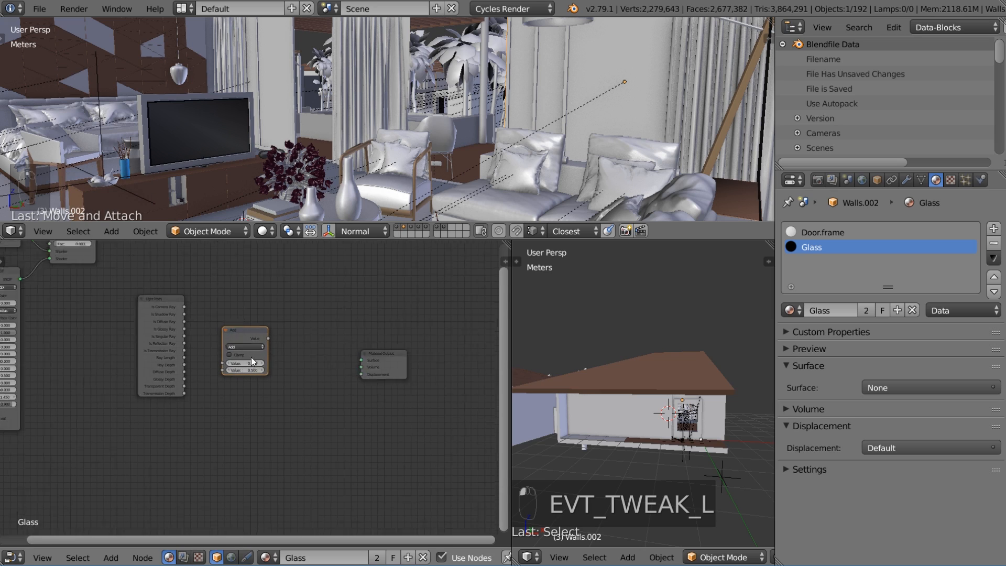
click(245, 340)
drag(243, 325, 241, 303)
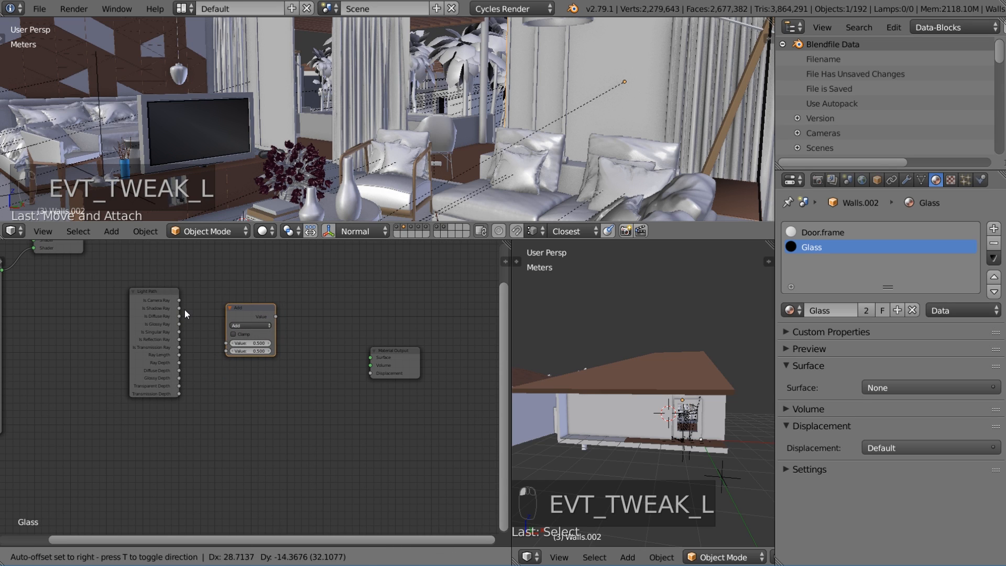
Connect the Light Path's Is Shadow Ray and Is Diffuse Ray to the two values of the Add node.
drag(179, 308, 225, 343)
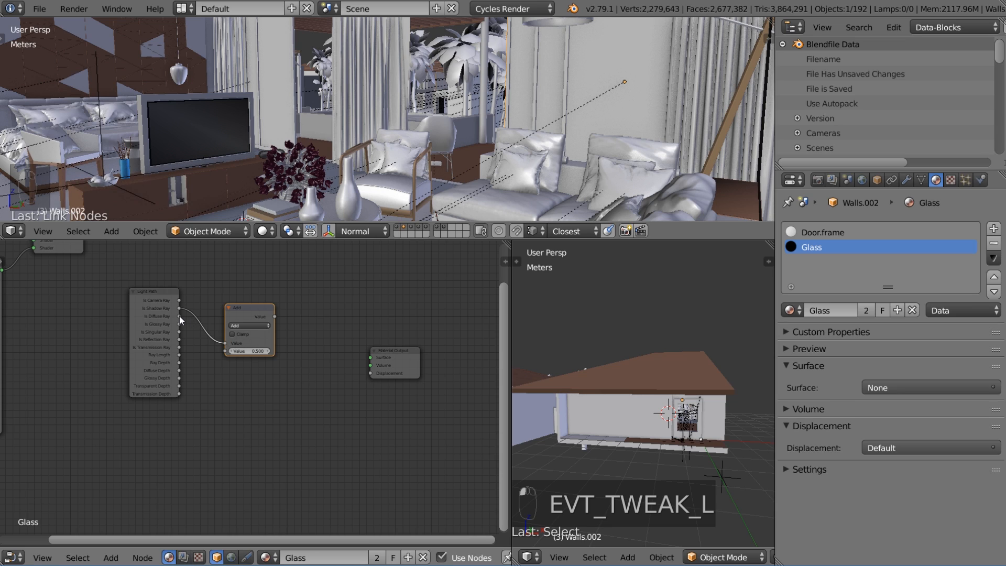
drag(179, 316, 227, 352)
drag(256, 309, 244, 299)
Duplicate the Add node and feed it the first Add's result and the Light Path's Is Glossy Ray.
key(shift+d)
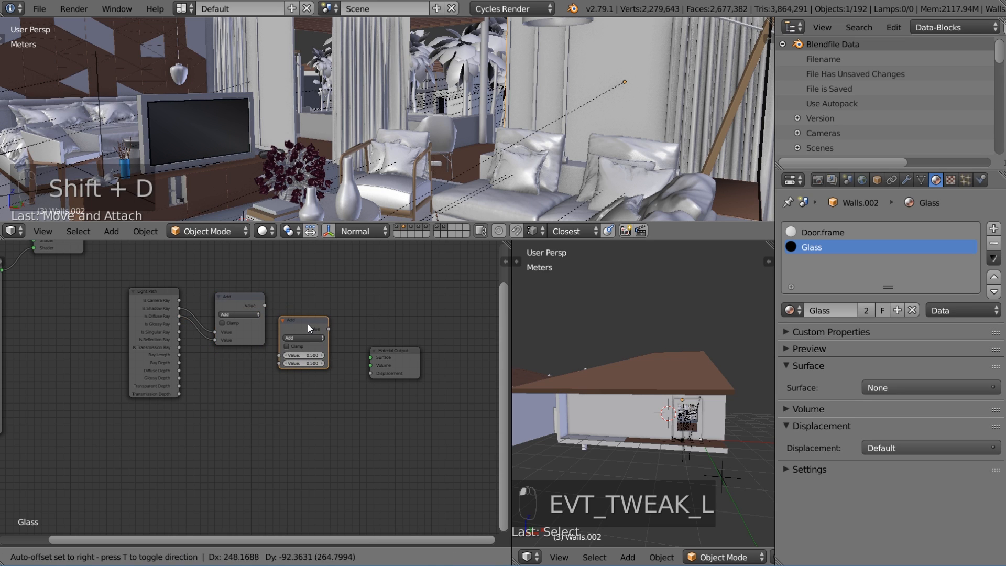
click(307, 324)
drag(179, 323, 278, 362)
drag(263, 305, 237, 272)
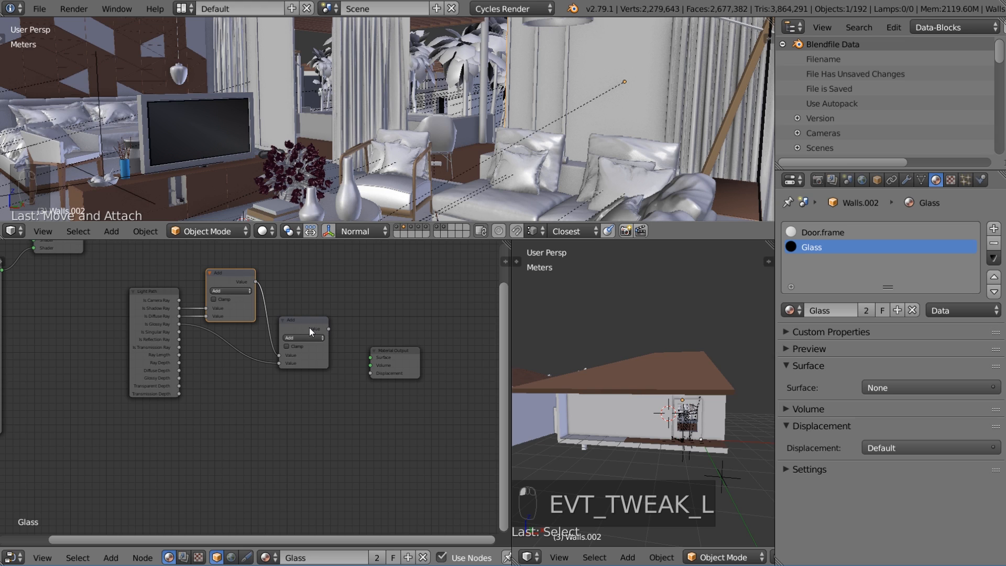
Move the Material Output farther from the Add nodes and place a new Fresnel node below them.
middle_drag(301, 354, 273, 356)
drag(378, 357, 436, 341)
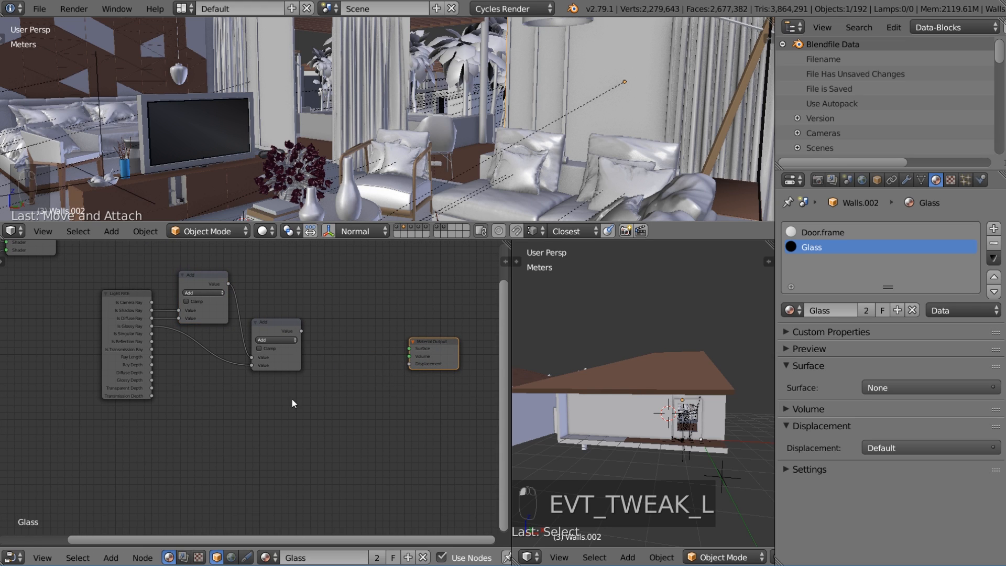
middle_drag(233, 397, 224, 372)
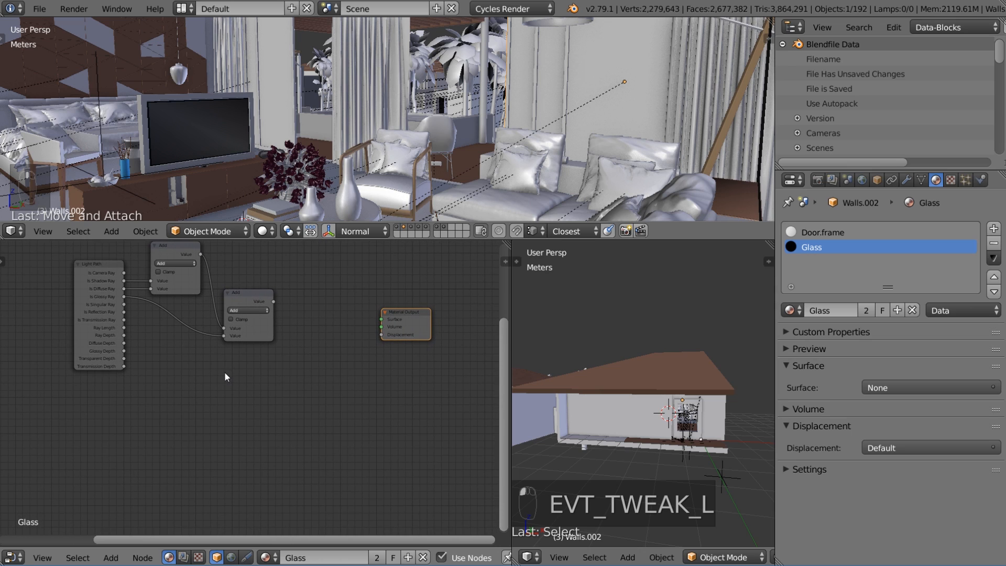
key(shift+a)
mouse_move(202, 312)
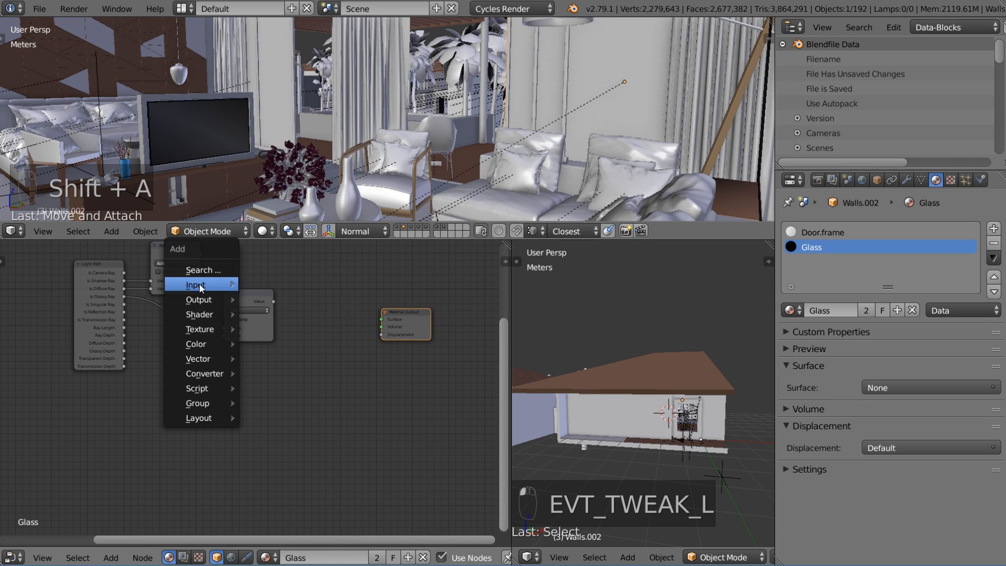
mouse_move(199, 284)
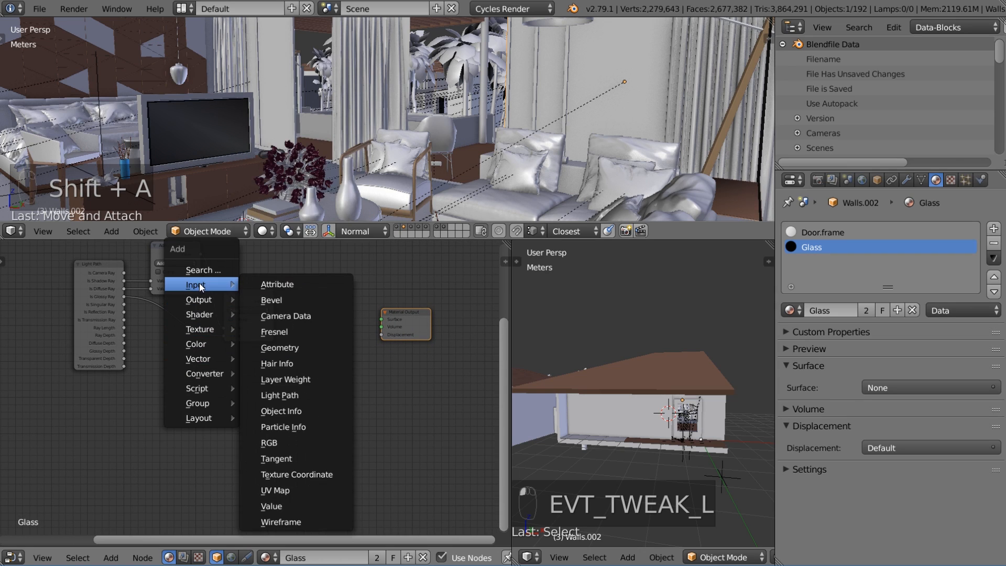
click(293, 333)
click(180, 354)
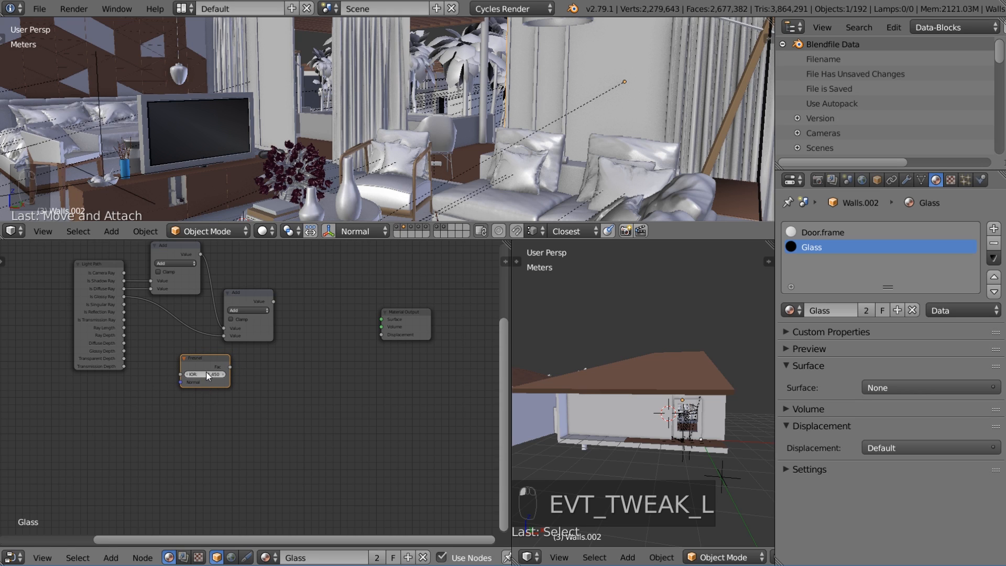
drag(198, 360, 175, 363)
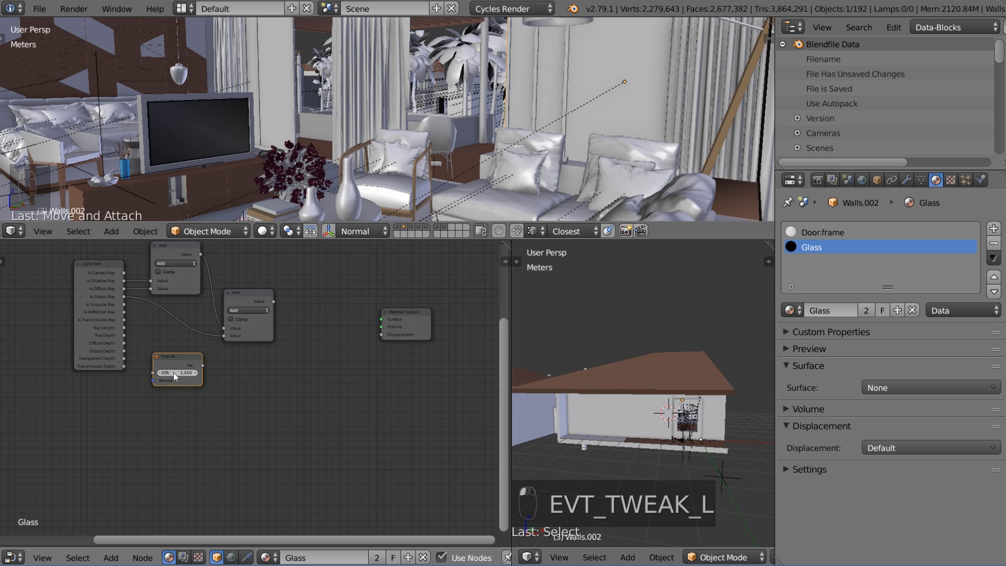
drag(176, 359, 173, 375)
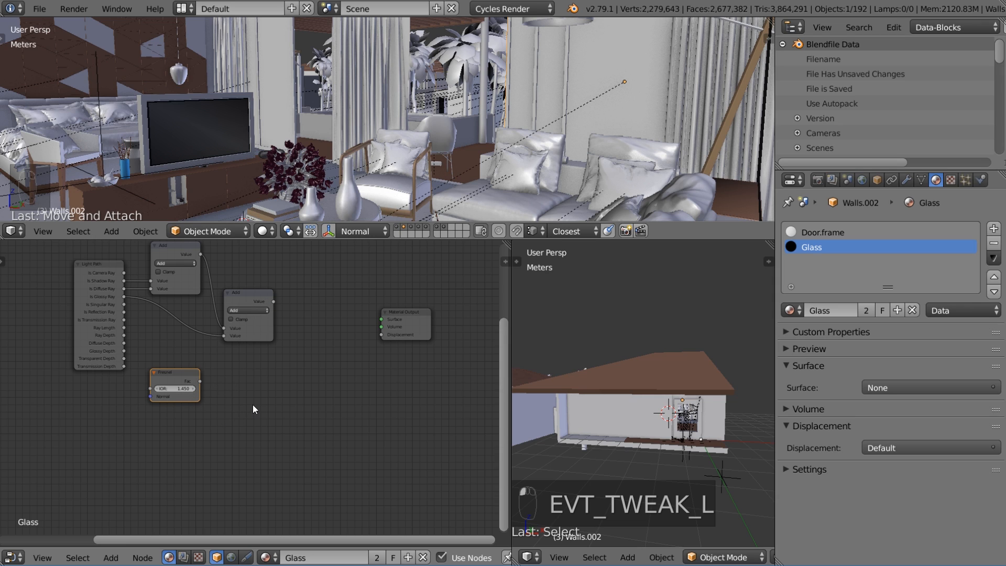
Add a Transparent BSDF below the Fresnel node.
middle_drag(252, 404, 227, 393)
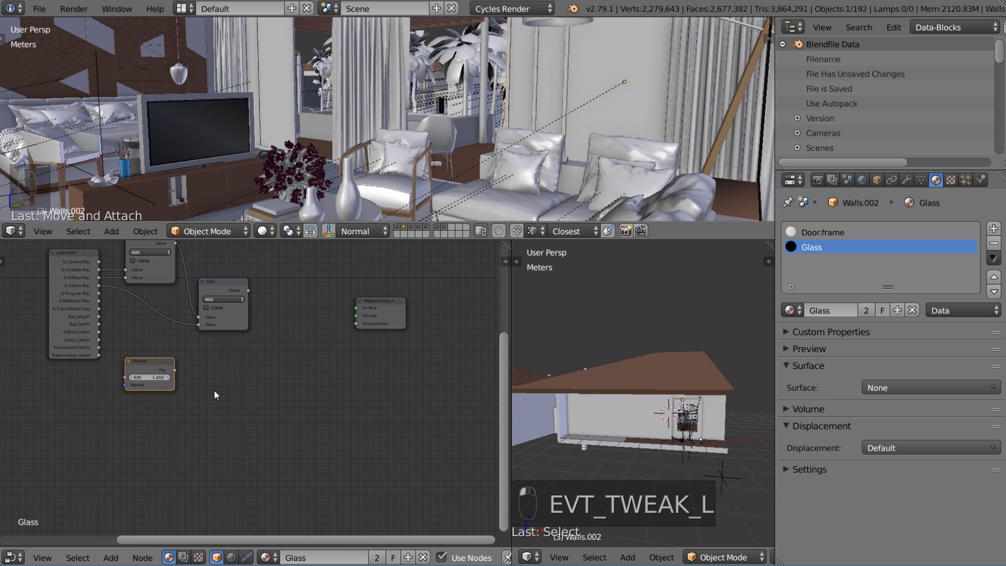
key(shift+a)
mouse_move(184, 417)
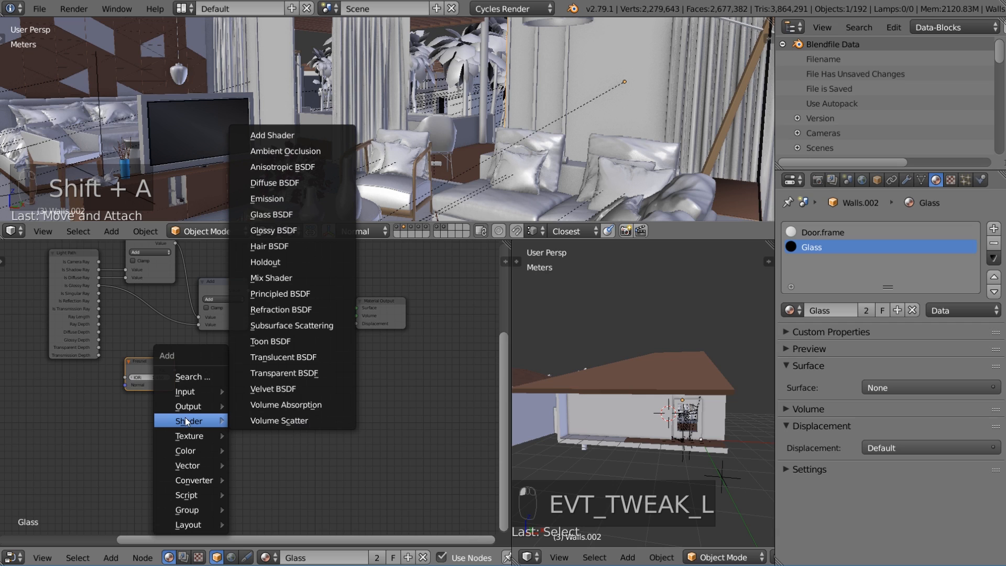
click(300, 373)
click(135, 402)
Add a Glossy BSDF below the Transparent BSDF and set its distribution to Sharp.
key(shift+a)
mouse_move(265, 340)
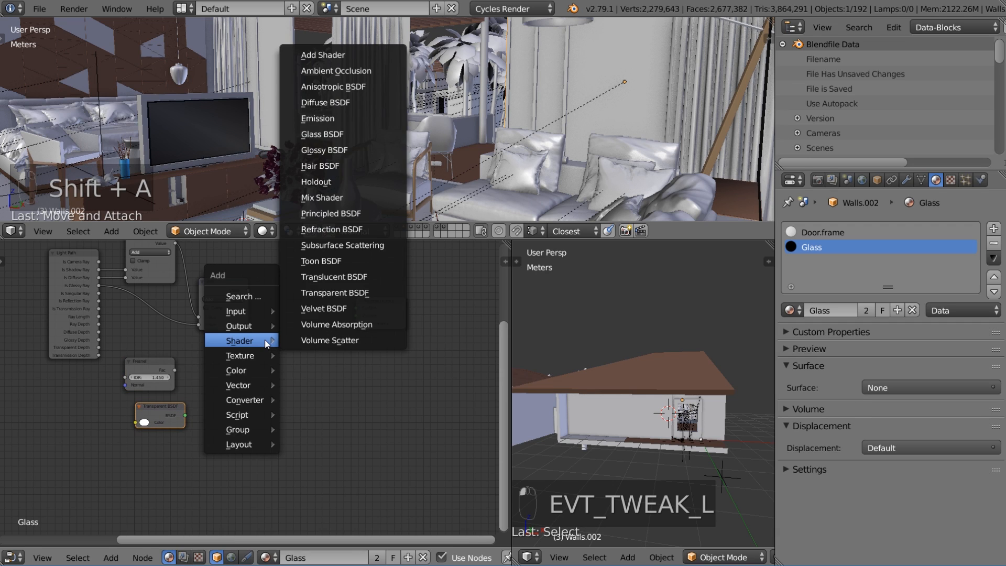
click(343, 151)
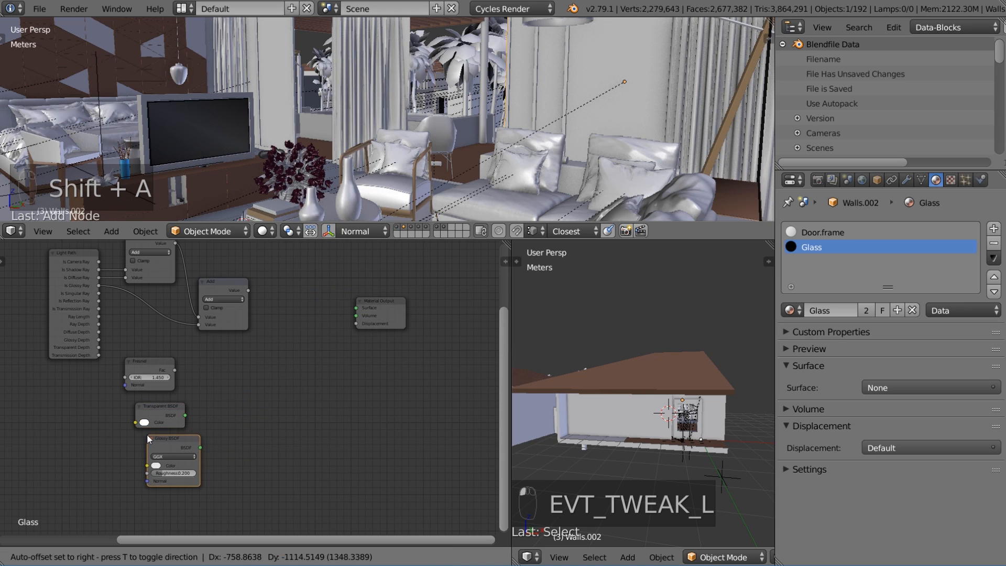
click(143, 435)
click(168, 457)
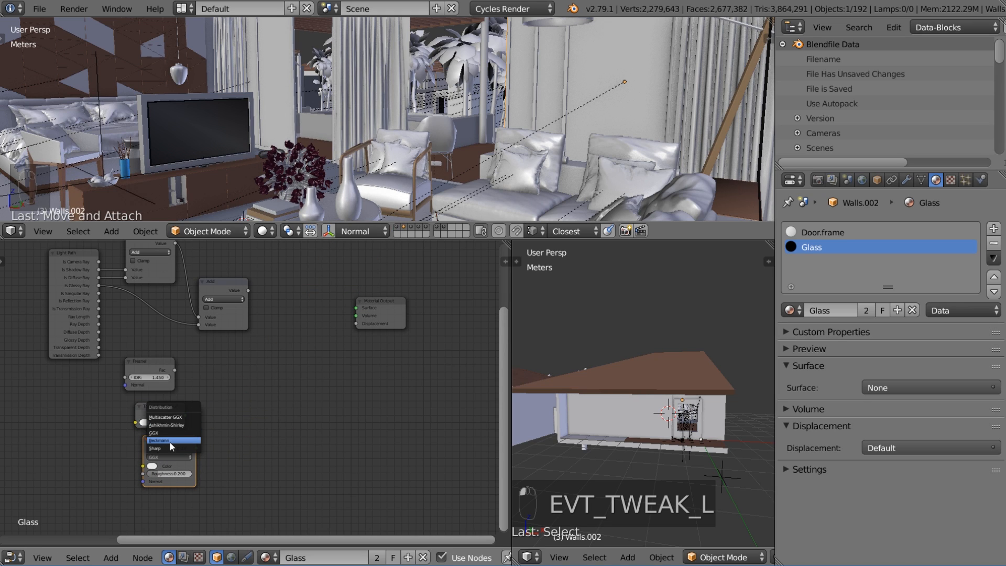
click(168, 446)
drag(173, 437, 163, 440)
middle_drag(184, 456, 193, 400)
scroll(189, 408, up, 1)
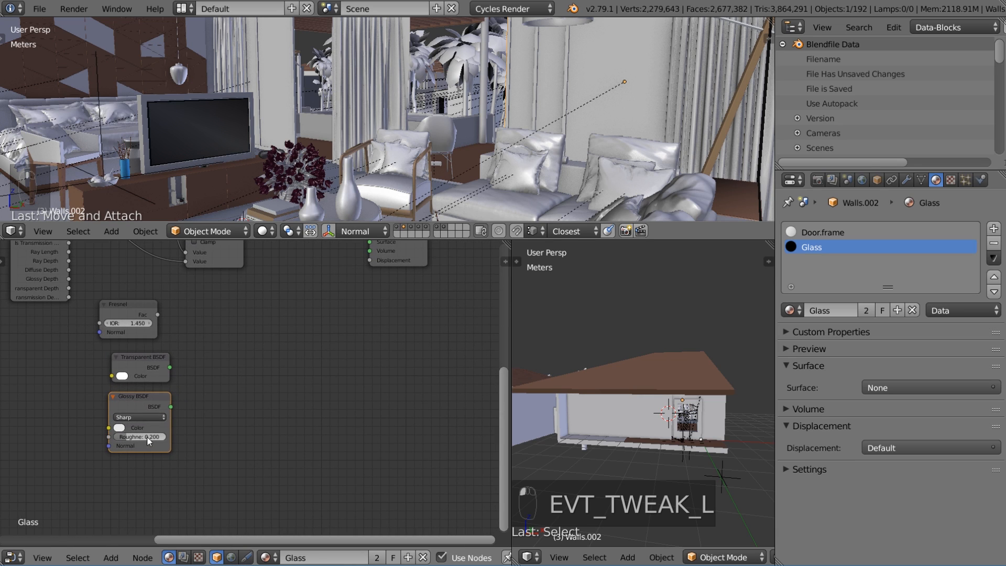
click(151, 398)
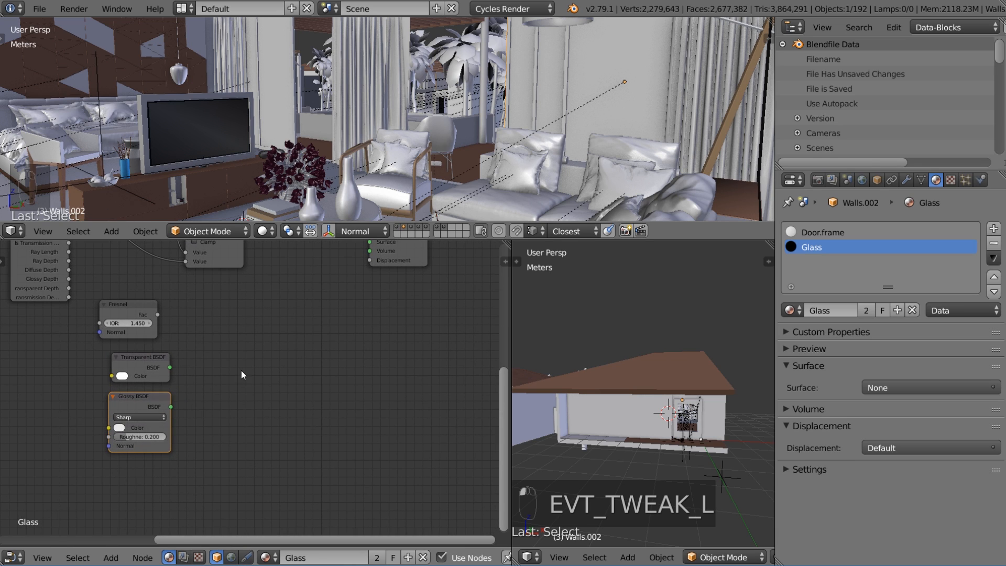
Add a Mix Shader node beside the Transparent and Glossy BSDFs.
middle_drag(241, 370, 175, 415)
key(shift+a)
mouse_move(180, 387)
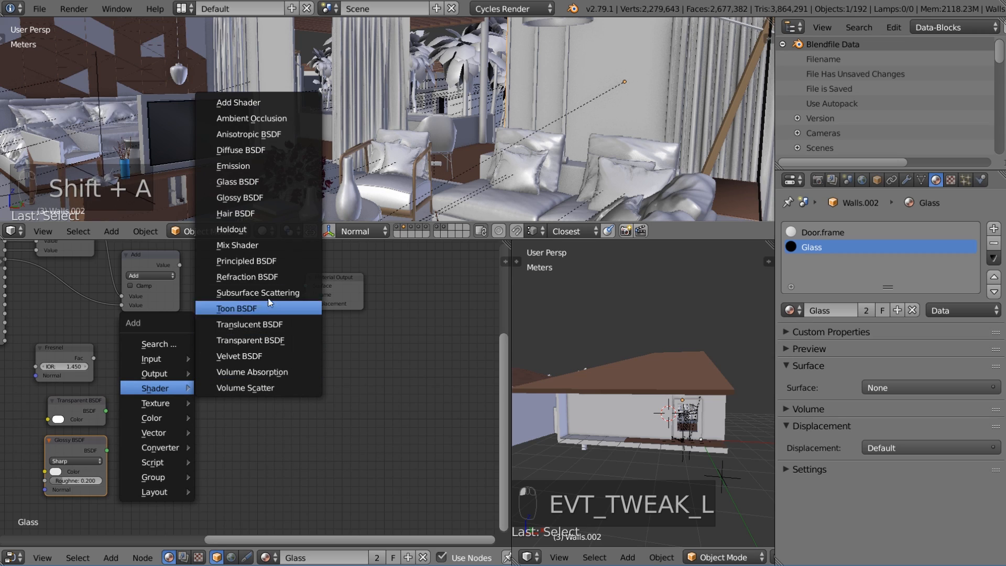
click(270, 245)
click(154, 396)
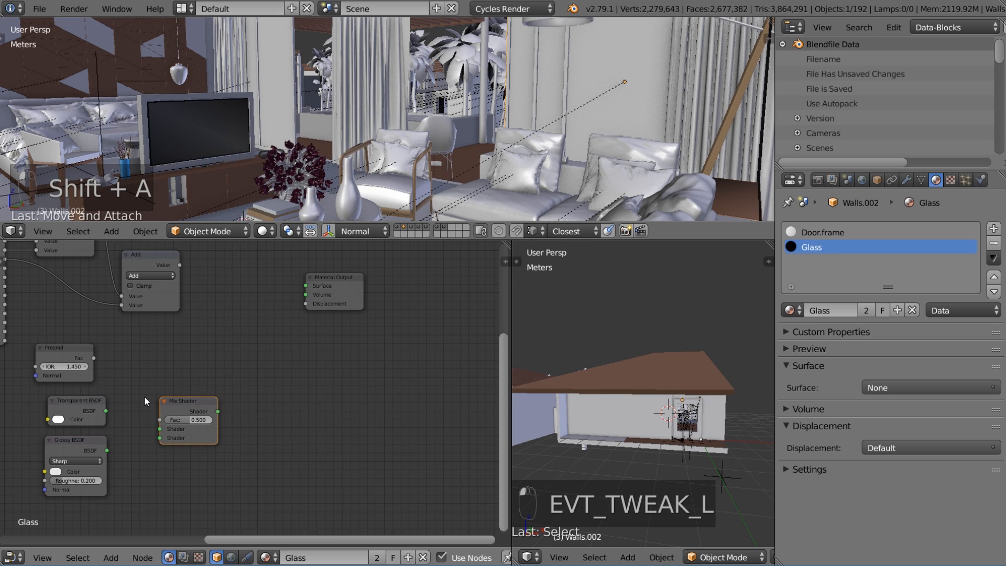
Feed the Transparent BSDF and Glossy BSDF into the Mix Shader's two shader inputs and the Fresnel into its Fac.
drag(106, 411, 158, 429)
drag(108, 450, 156, 439)
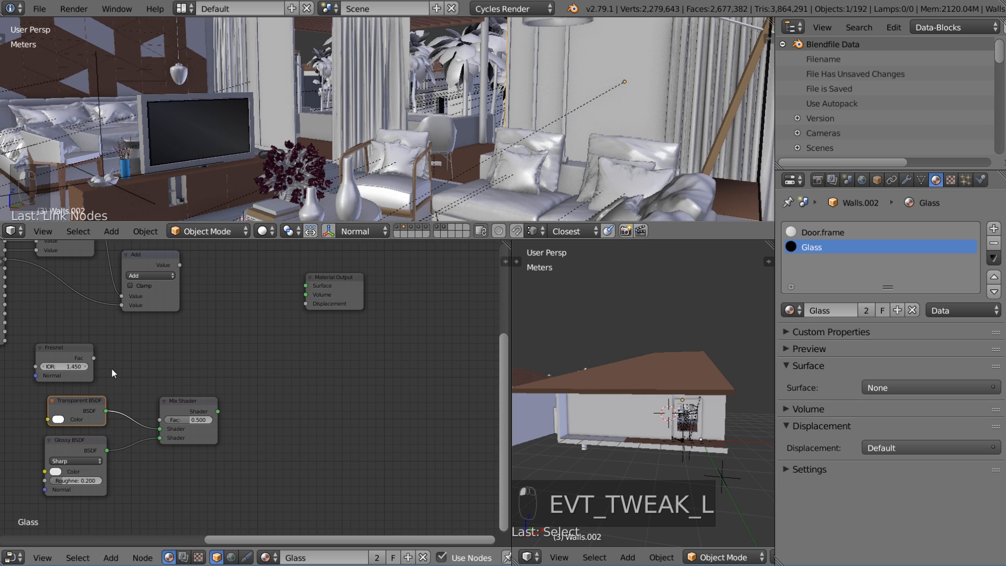
drag(94, 357, 159, 420)
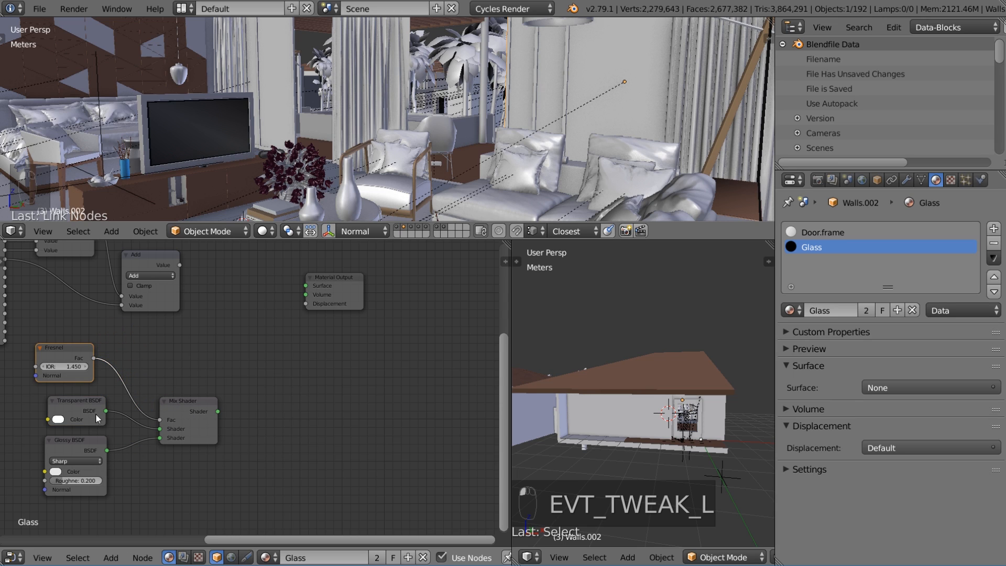
drag(74, 405, 75, 402)
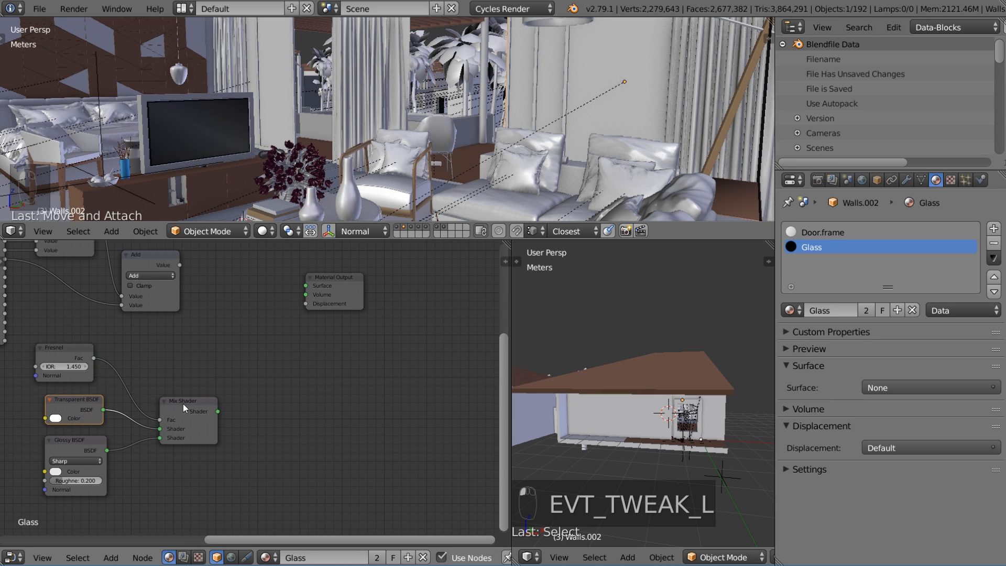
Duplicate the Mix Shader toward the Material Output and the Transparent BSDF to a free spot below the first Mix Shader.
drag(183, 404, 181, 374)
key(shift+d)
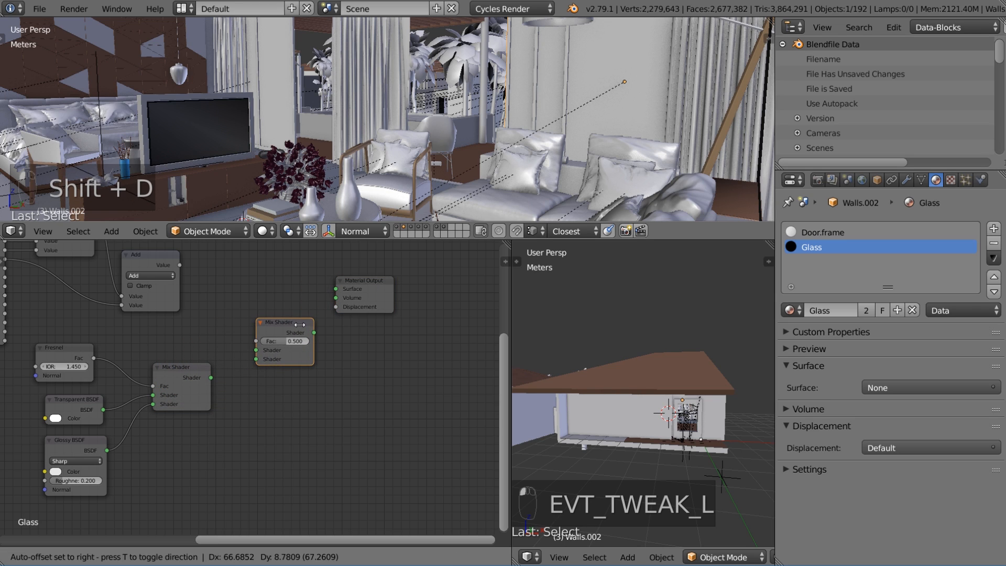
click(300, 325)
click(75, 404)
key(shift+d)
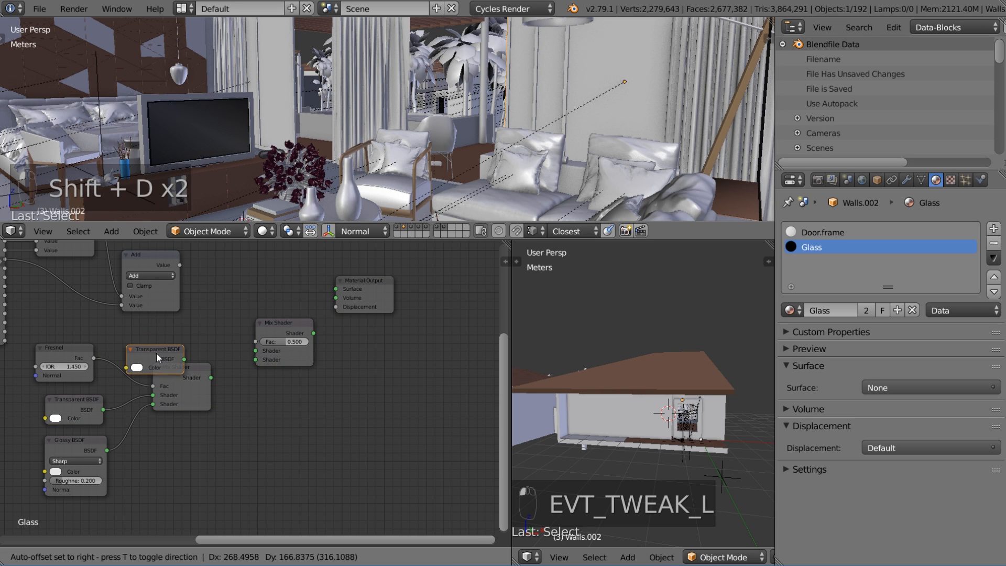
click(208, 454)
Feed the second Mix Shader with the first mix, the duplicated Transparent BSDF and the last Add as Fac, and link it to the Surface output.
drag(239, 458, 256, 360)
drag(208, 380, 256, 350)
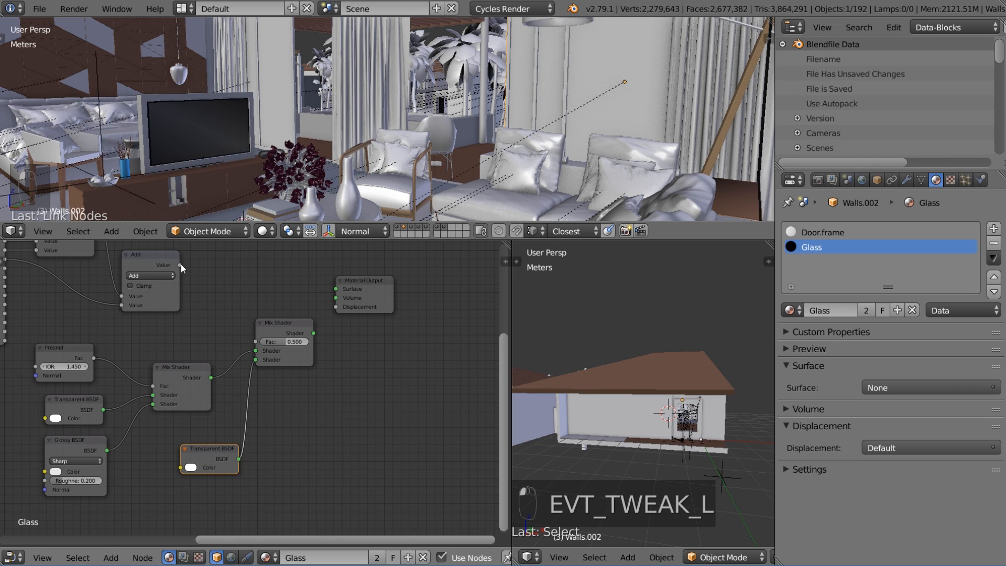
drag(180, 264, 261, 343)
drag(366, 279, 367, 290)
drag(313, 334, 335, 289)
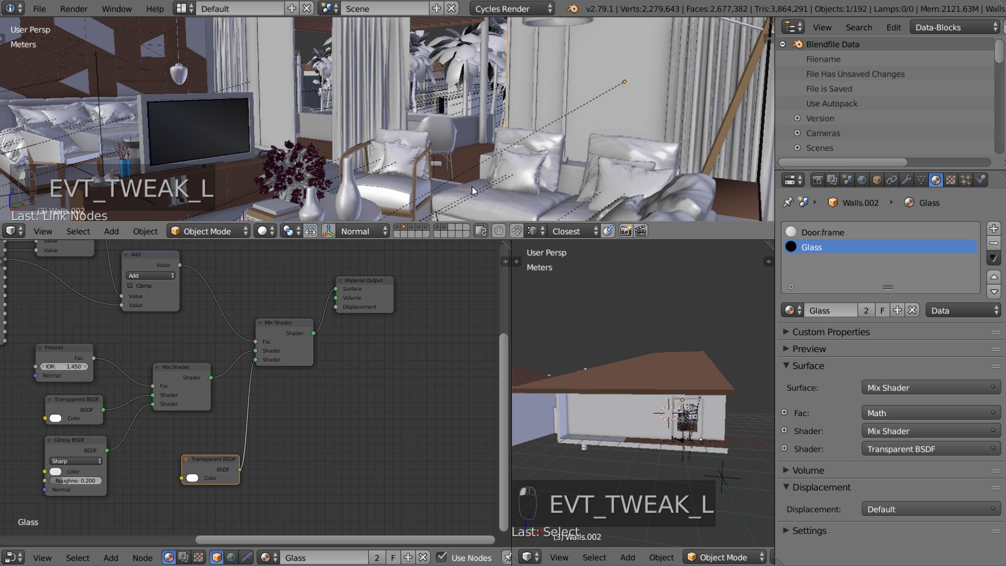
key(shift+b)
drag(504, 49, 461, 173)
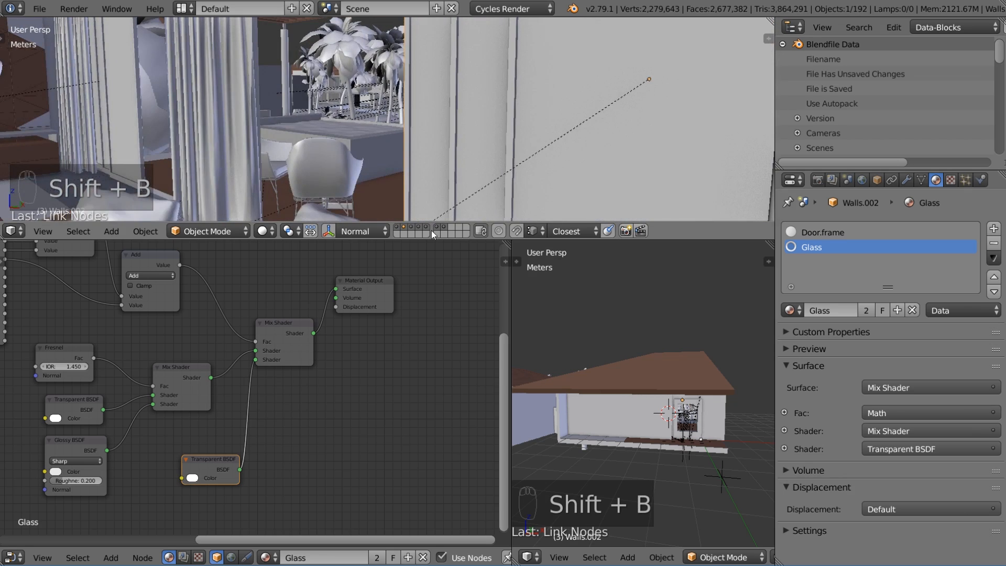
scroll(517, 144, down, 1)
middle_drag(517, 143, 485, 155)
key(shift+b)
drag(367, 201, 586, 90)
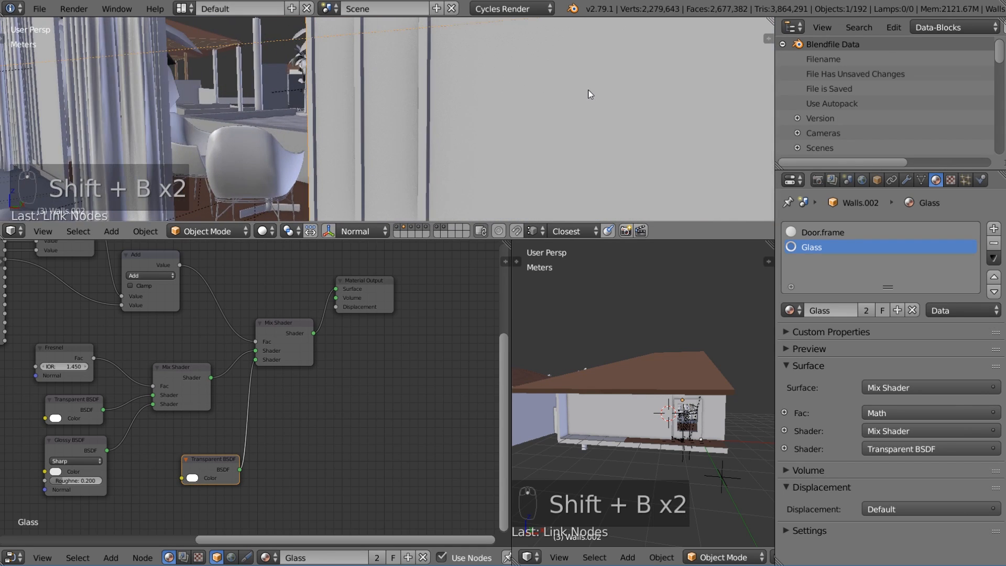
middle_drag(586, 91, 438, 107)
Switch to the camera view, set a render border over the window area above the sofa and show it in Rendered shading.
key(KP_0)
scroll(627, 121, up, 1)
scroll(438, 107, up, 2)
key(shift+b)
drag(401, 147, 546, 63)
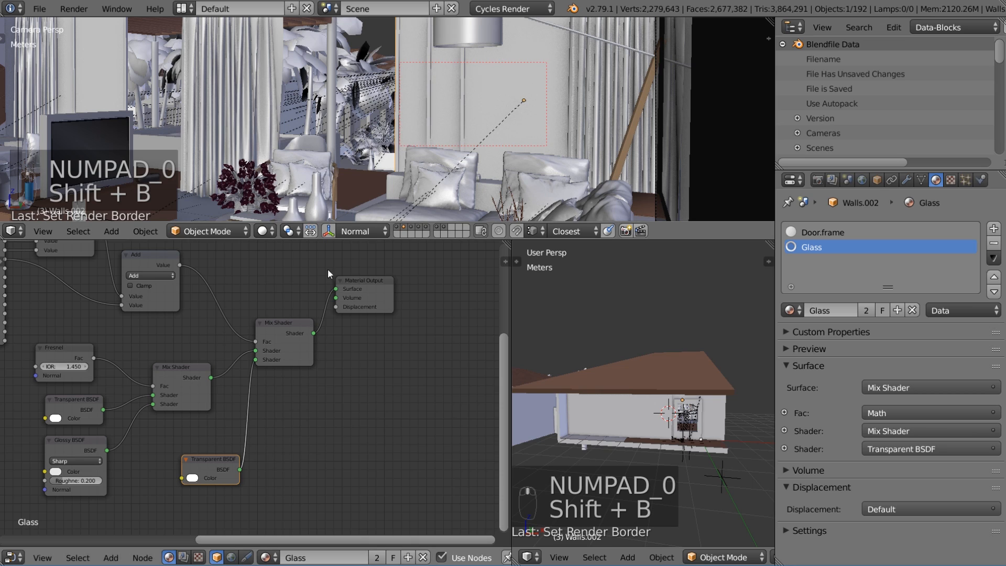
click(264, 231)
click(335, 134)
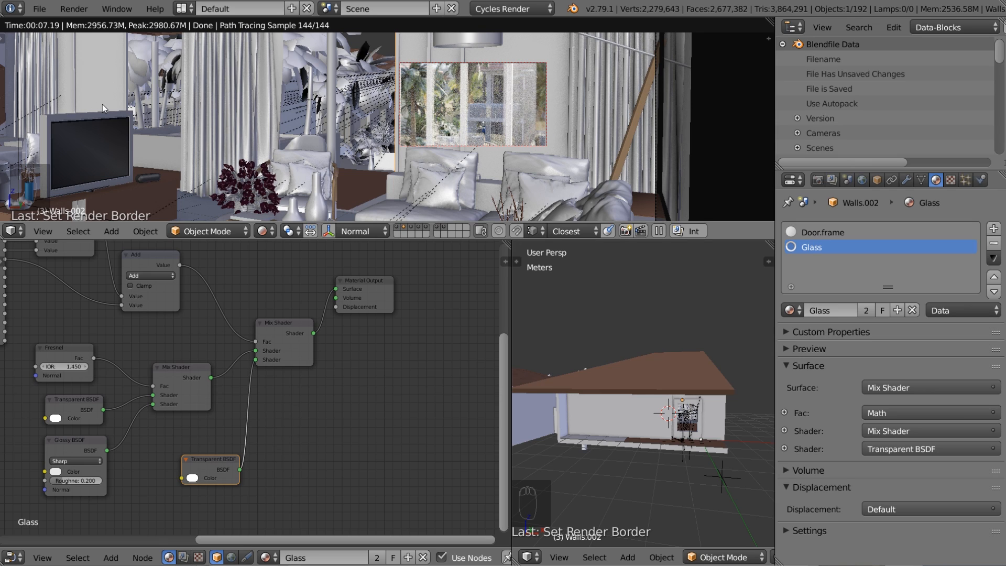
Redraw the render border around the glass behind the TV to inspect the window glass there.
click(197, 121)
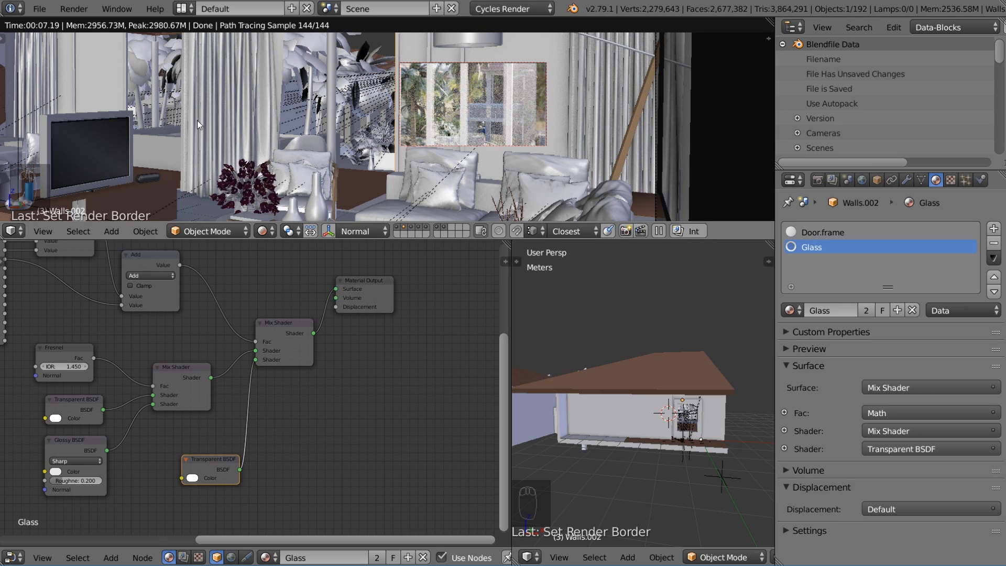
key(shift+b)
drag(113, 111, 32, 51)
shift+middle_drag(104, 117, 222, 213)
key(shift+b)
drag(235, 201, 136, 71)
shift+middle_drag(249, 168, 260, 100)
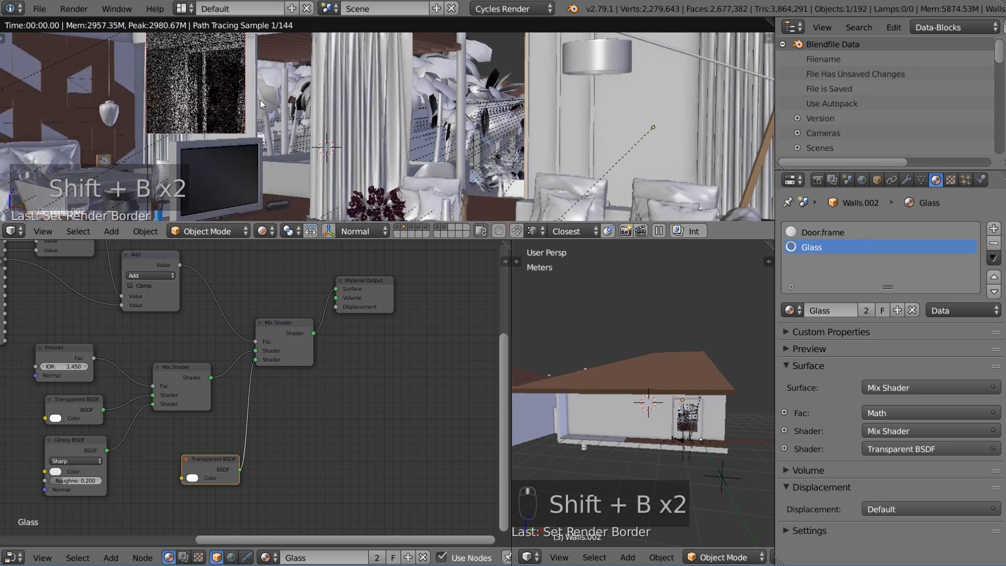
key(shift+b)
drag(257, 54, 158, 214)
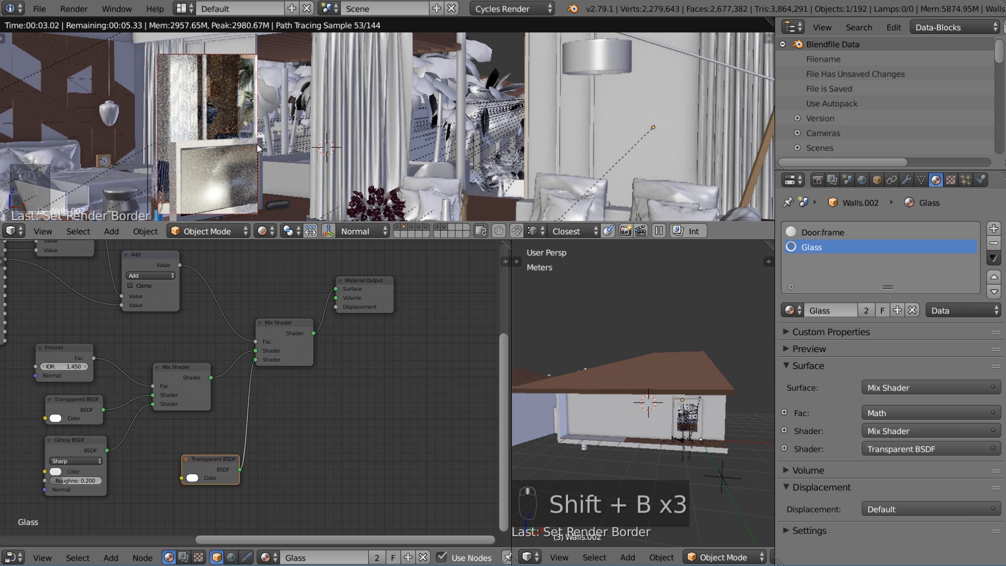
shift+middle_drag(218, 127, 297, 152)
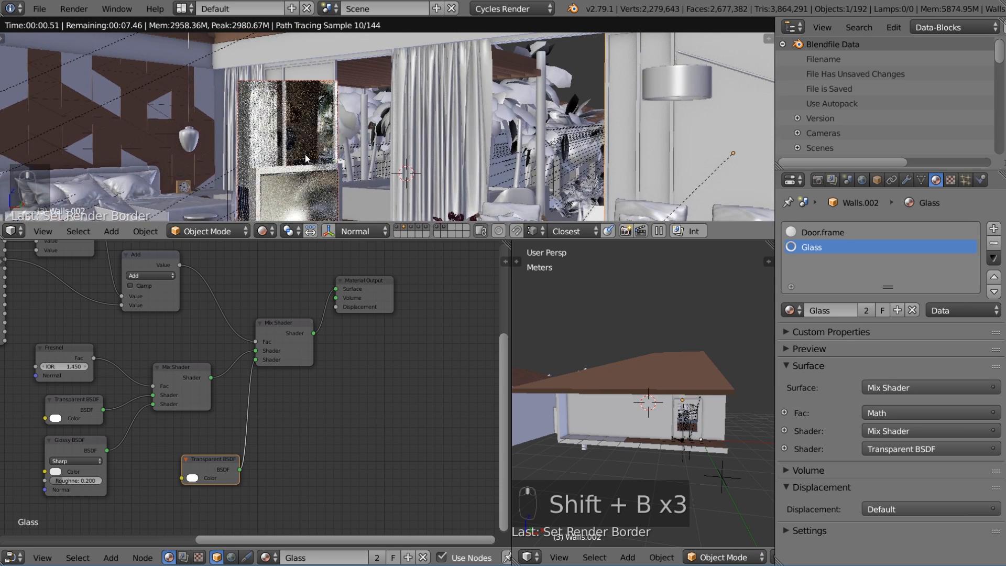
Select the opaque curtain between the windows and examine the nodes of its Cortinas material.
right_click(436, 125)
middle_drag(353, 313, 384, 355)
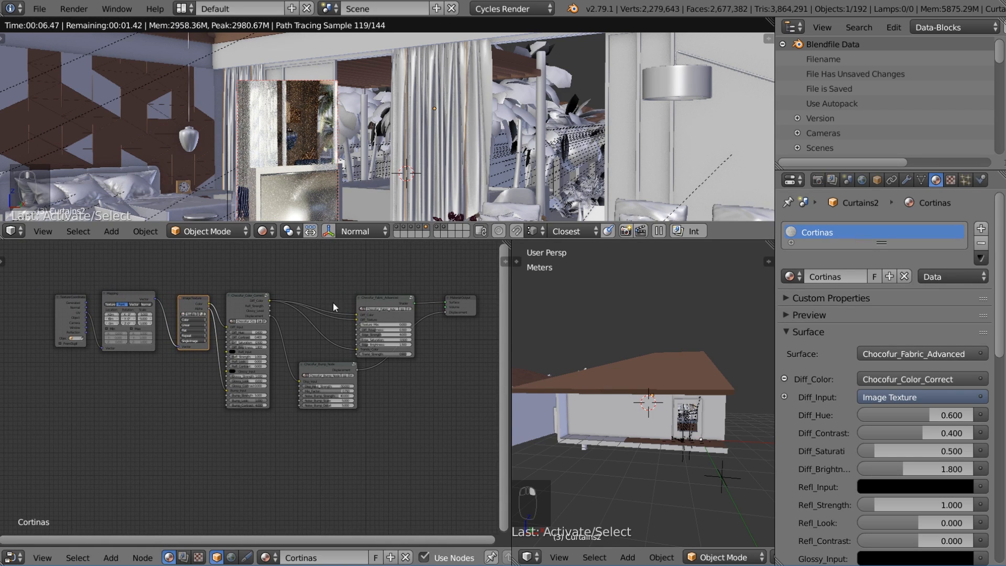
scroll(412, 353, up, 1)
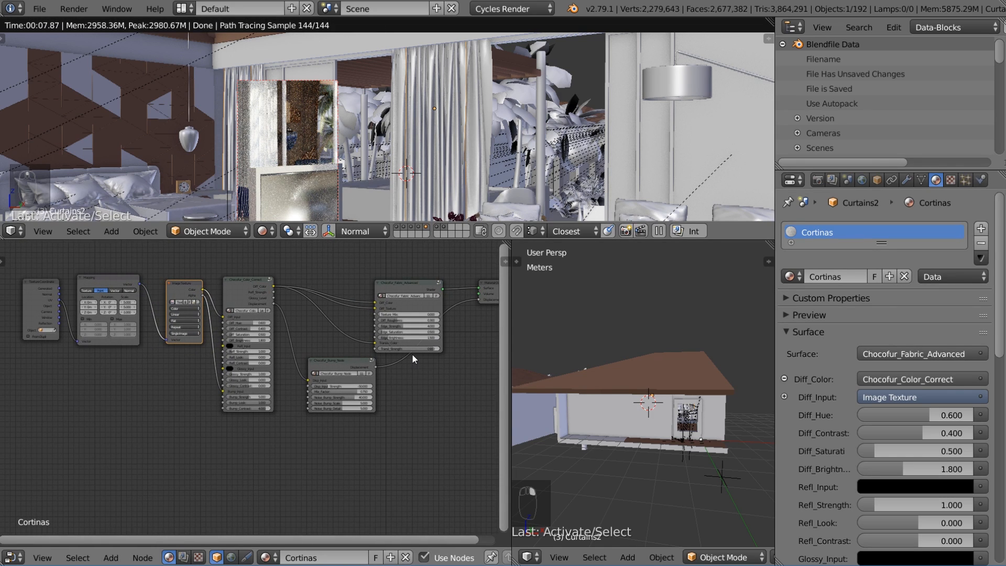
middle_drag(411, 354, 358, 355)
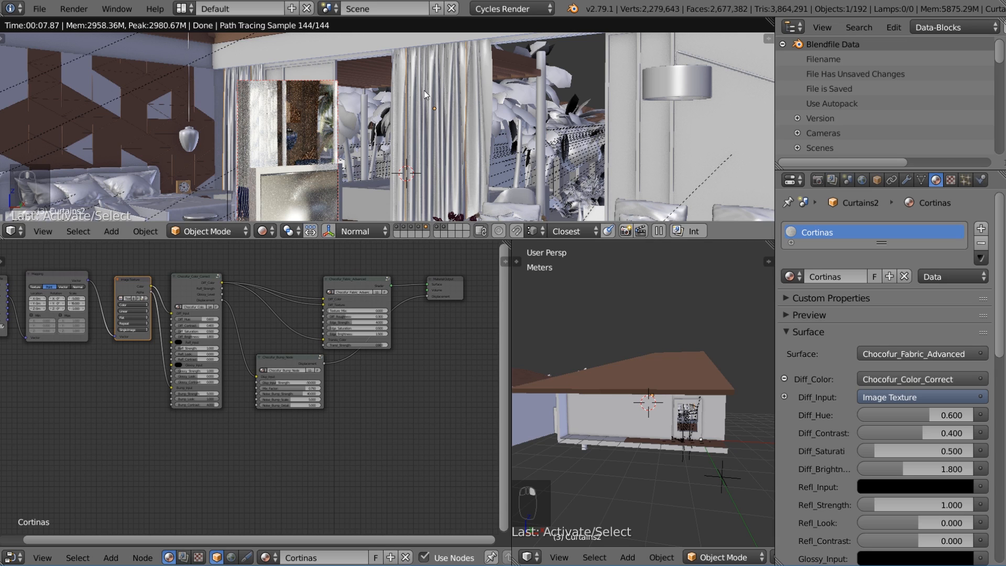
Select the sheer curtain with the Cortinas.gasa material and set a tall render border over its edge to preview it.
right_click(398, 98)
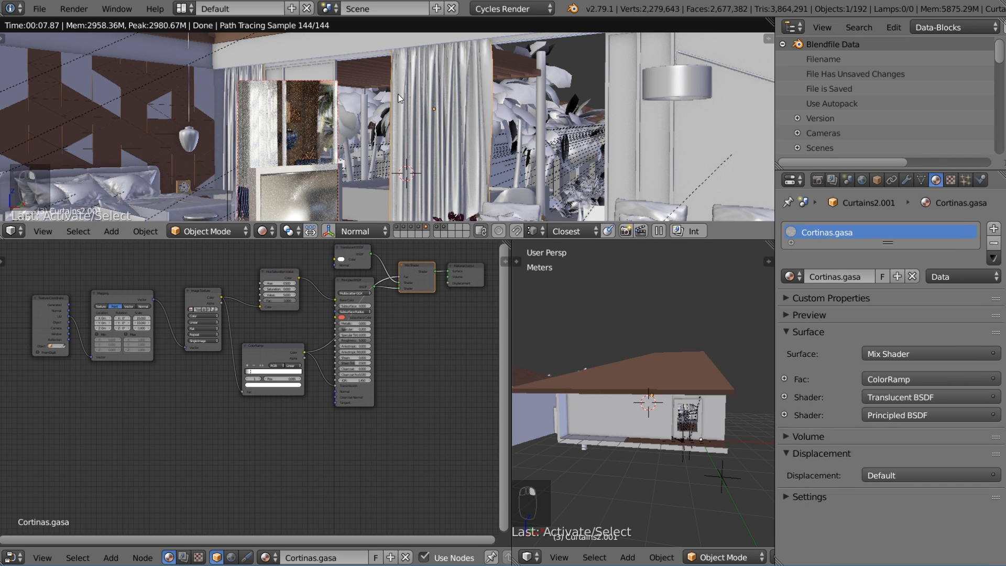
key(g)
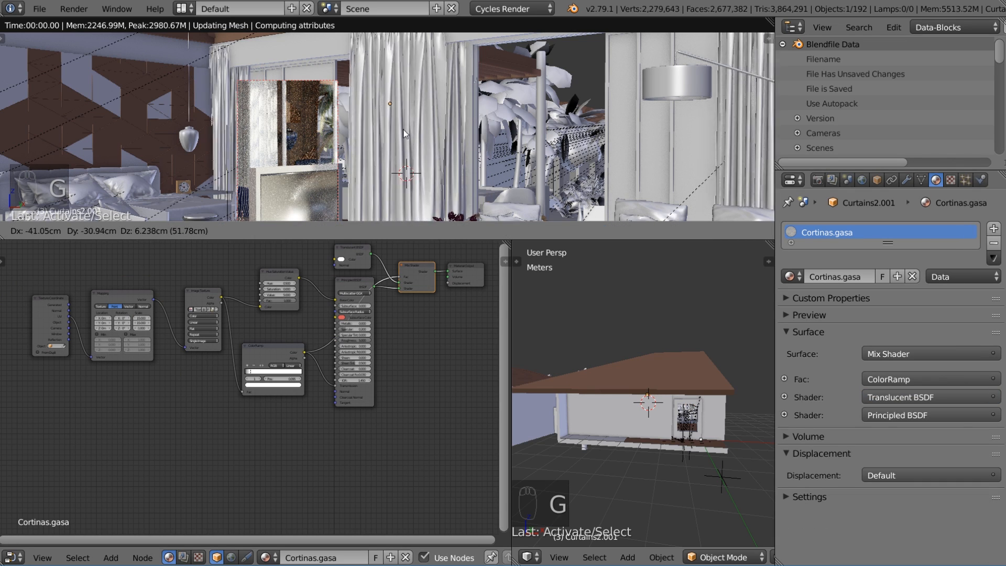
right_click(475, 153)
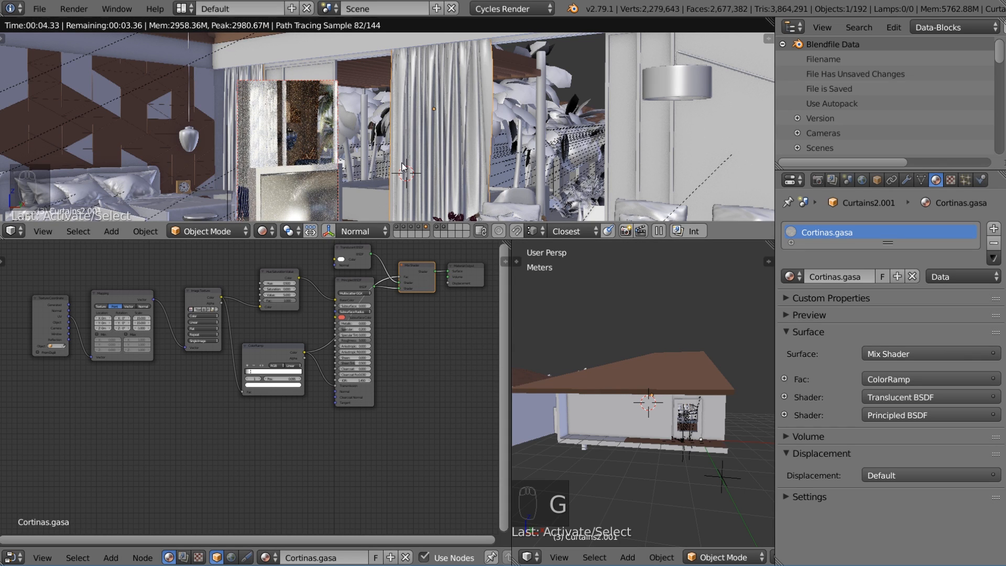
key(shift+b)
drag(379, 199, 440, 101)
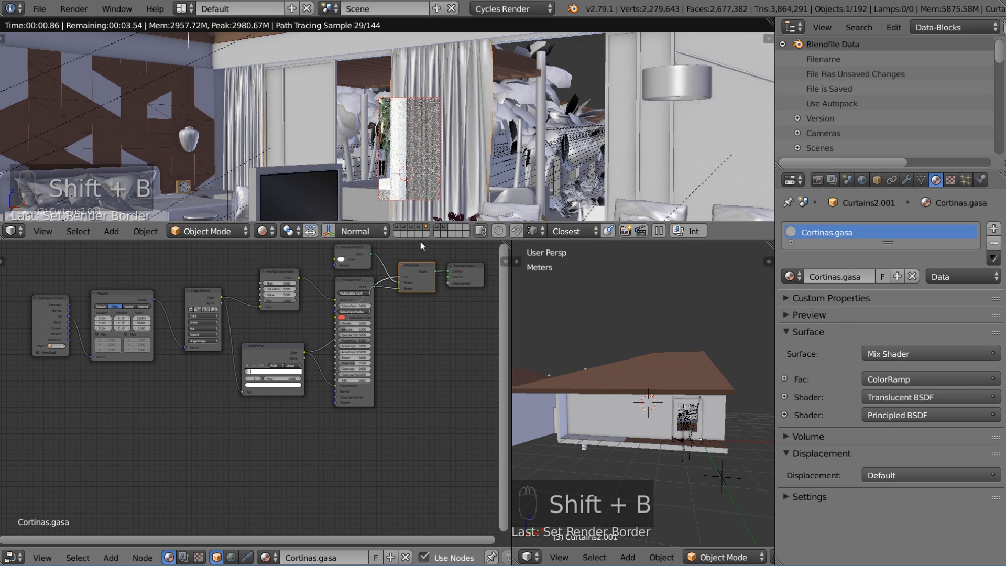
key(shift+b)
drag(358, 197, 430, 38)
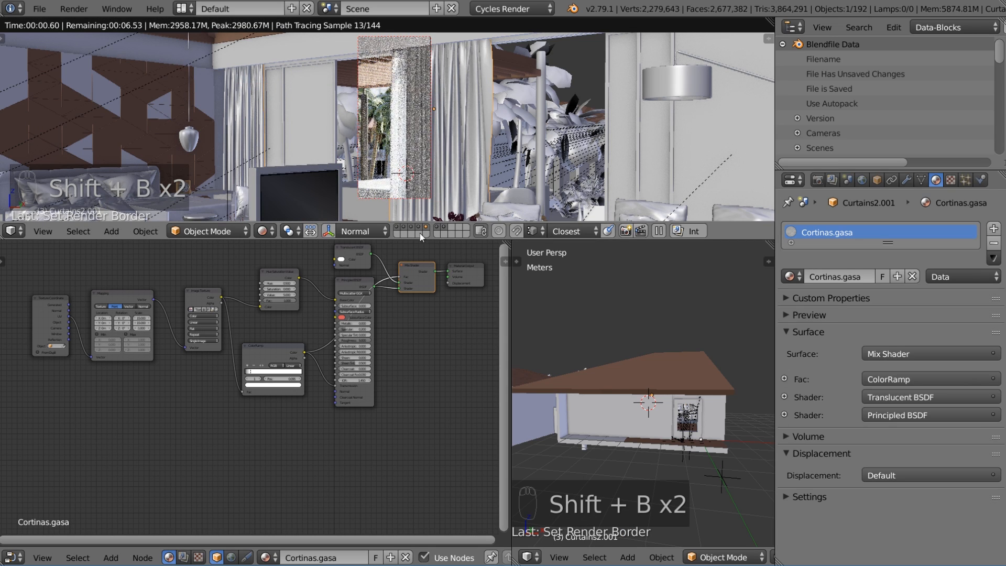
scroll(419, 370, down, 3)
middle_drag(420, 370, 348, 382)
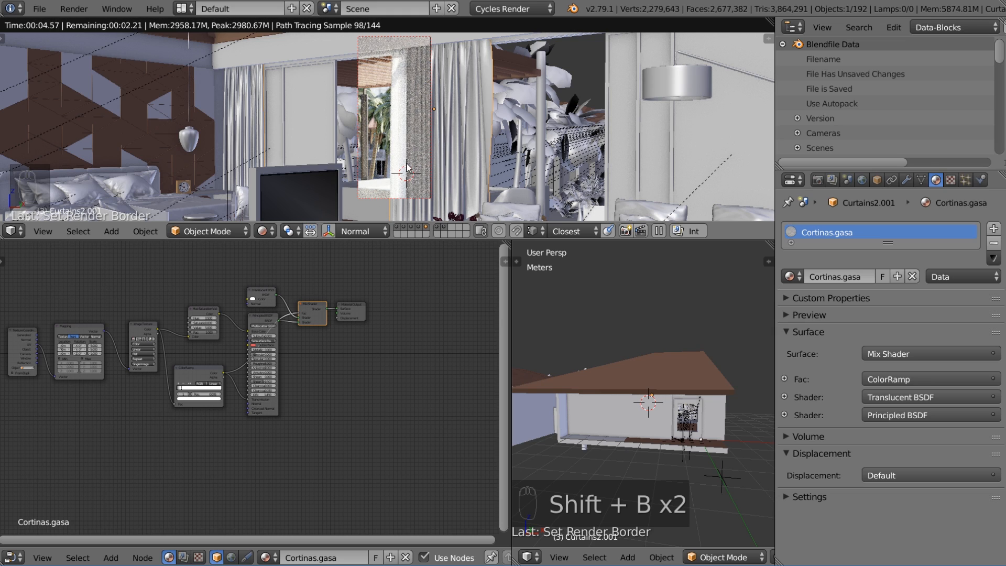
click(264, 231)
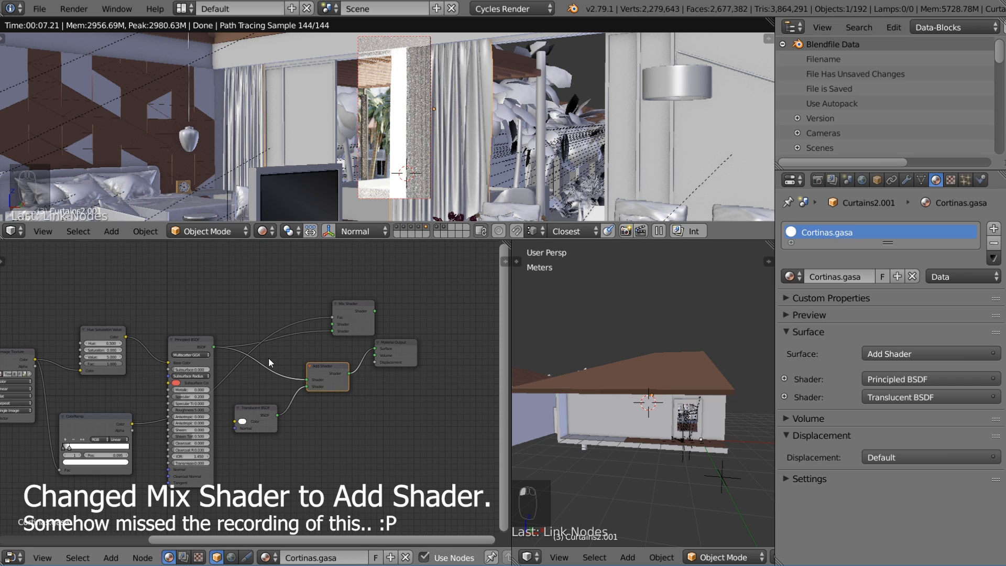
Set the Value of the Hue Saturation Value node in the Cortinas.gasa material to 1.000.
middle_drag(272, 356, 284, 345)
scroll(284, 344, up, 2)
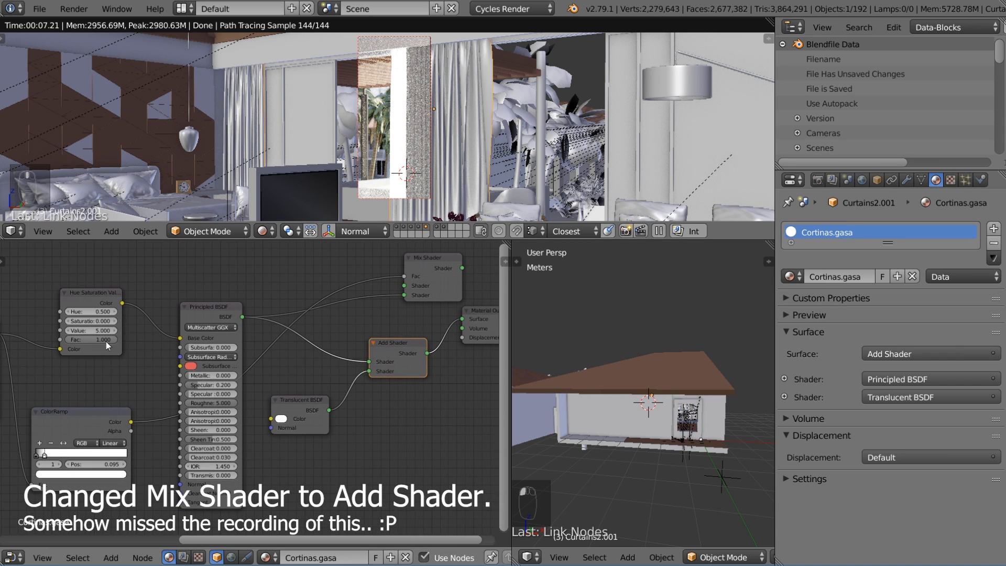
click(92, 331)
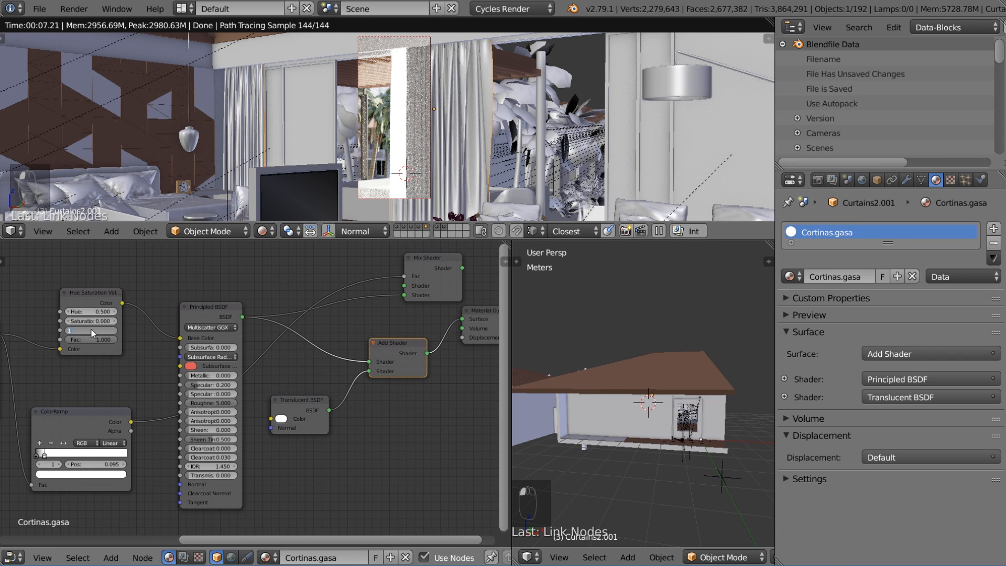
key(Return)
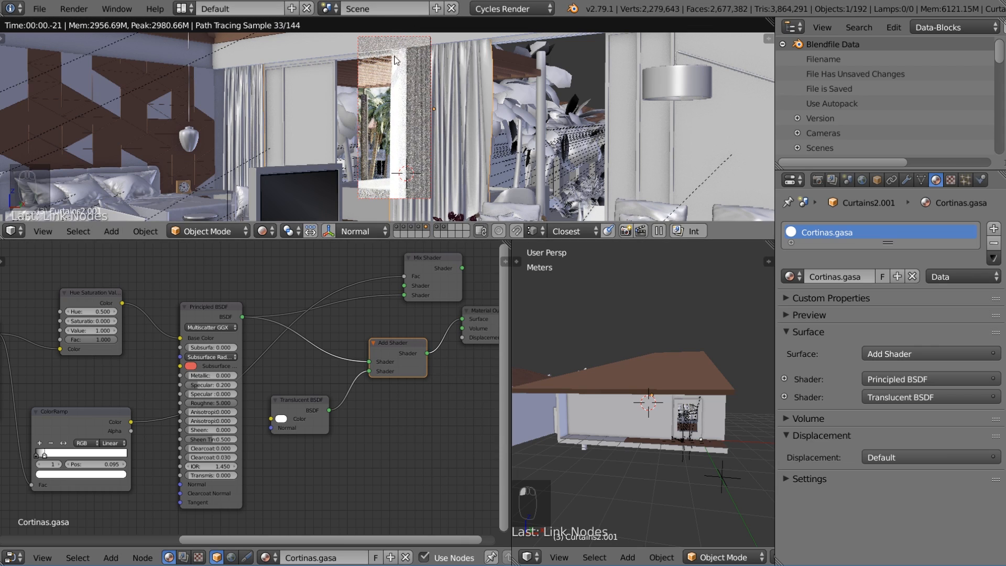
Link the Hue Saturation Value node's Color output to the Translucent BSDF's Color input and shift the Translucent node slightly.
drag(124, 304, 138, 273)
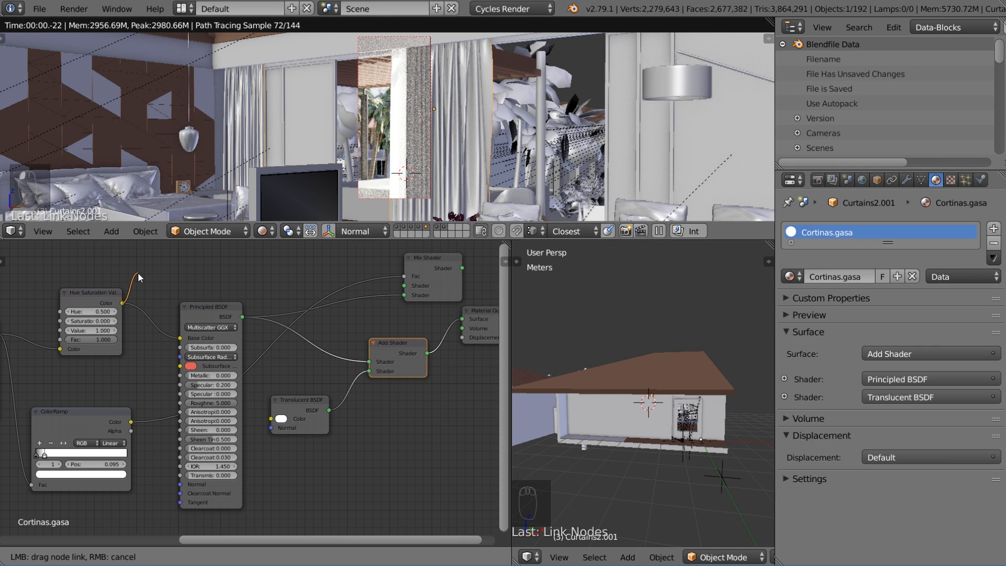
drag(239, 287, 278, 422)
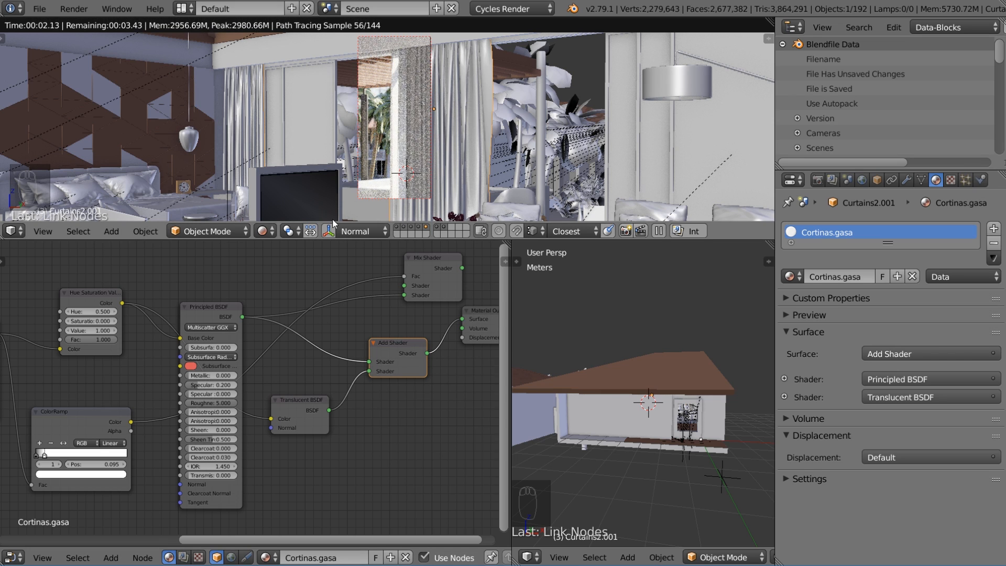
mouse_move(297, 407)
mouse_down()
mouse_move(302, 386)
mouse_move(303, 398)
mouse_up()
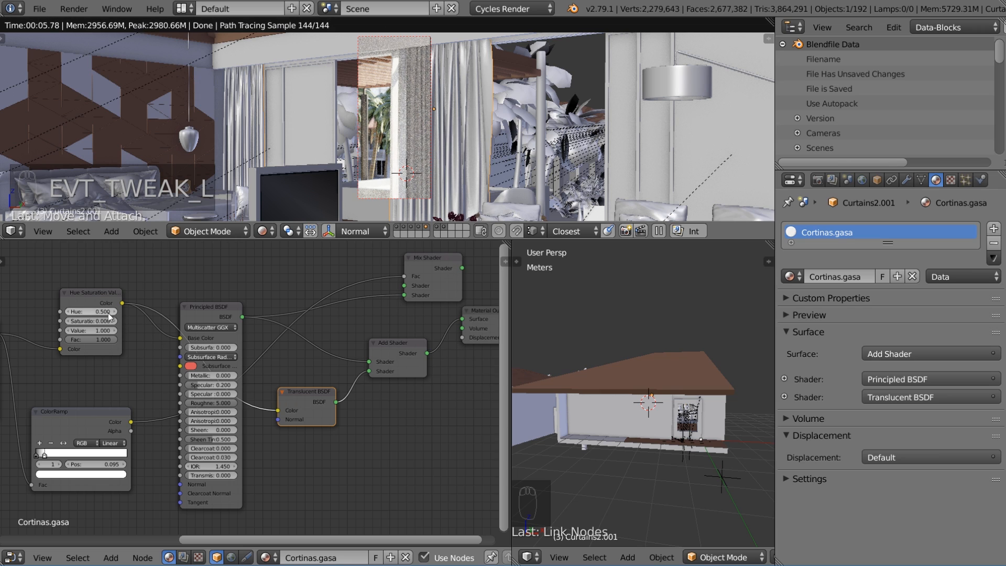
Find the Node Wrangler add-on in the user preferences and enable it.
click(39, 8)
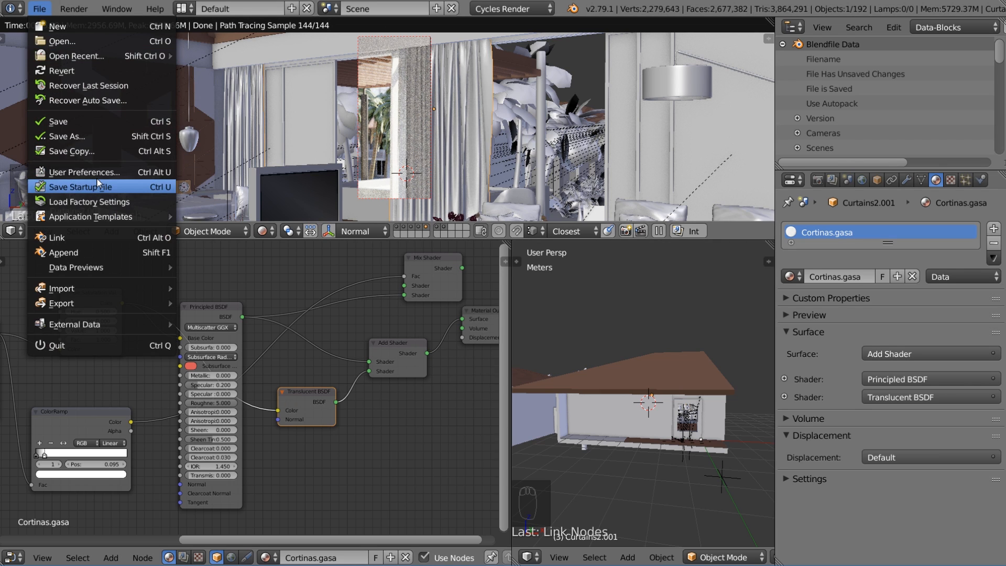
click(102, 171)
drag(154, 12, 365, 62)
click(320, 84)
click(86, 113)
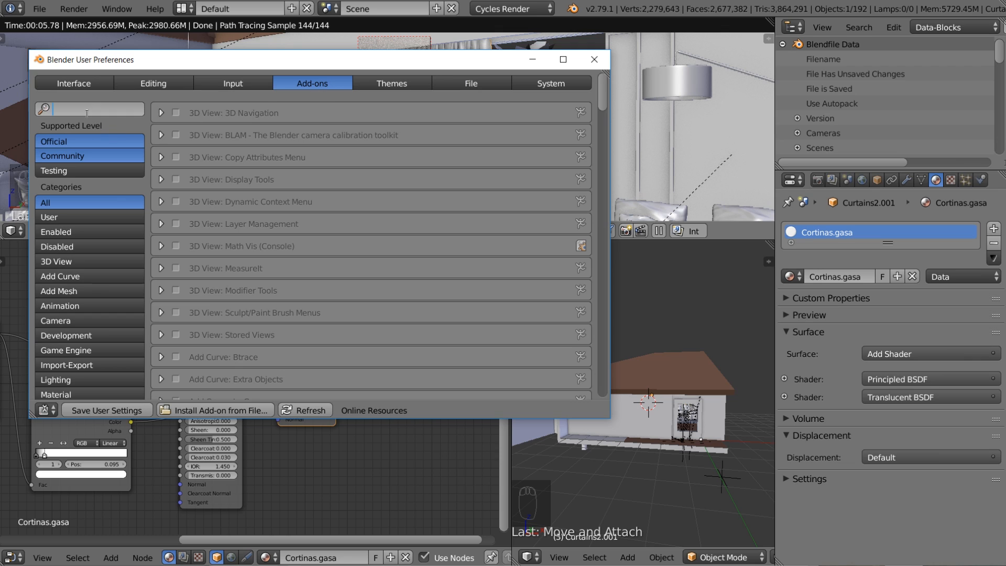
text(NOD)
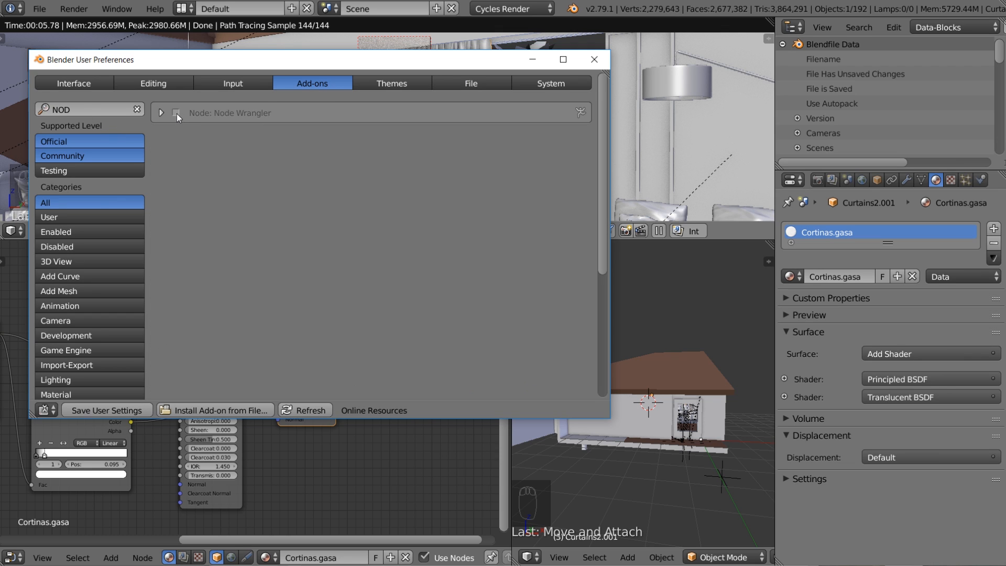
click(176, 113)
click(594, 59)
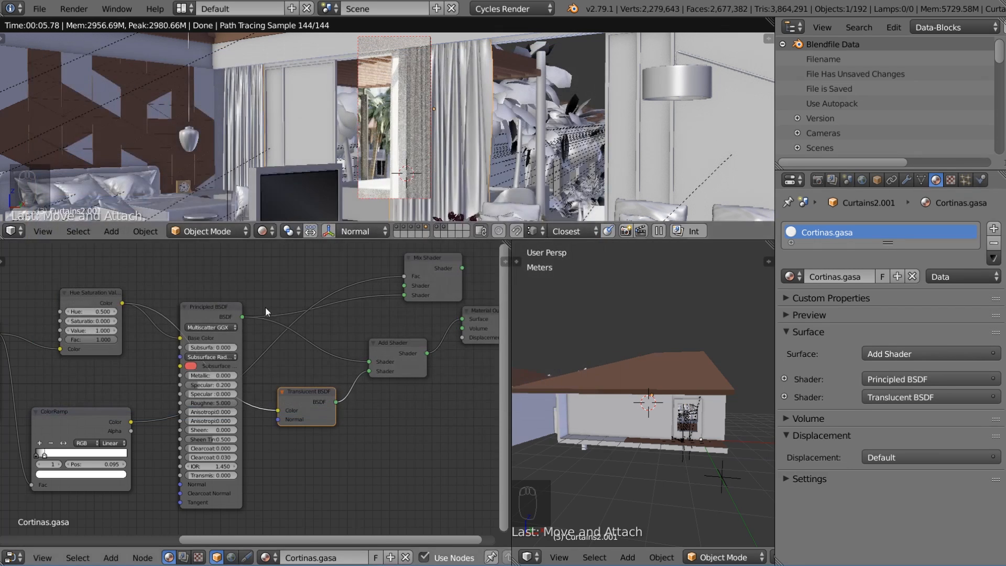
Preview the Hue Saturation Value node through Node Wrangler's emission viewer, and reconnect the Add Shader to the material output.
ctrl+shift+click(97, 300)
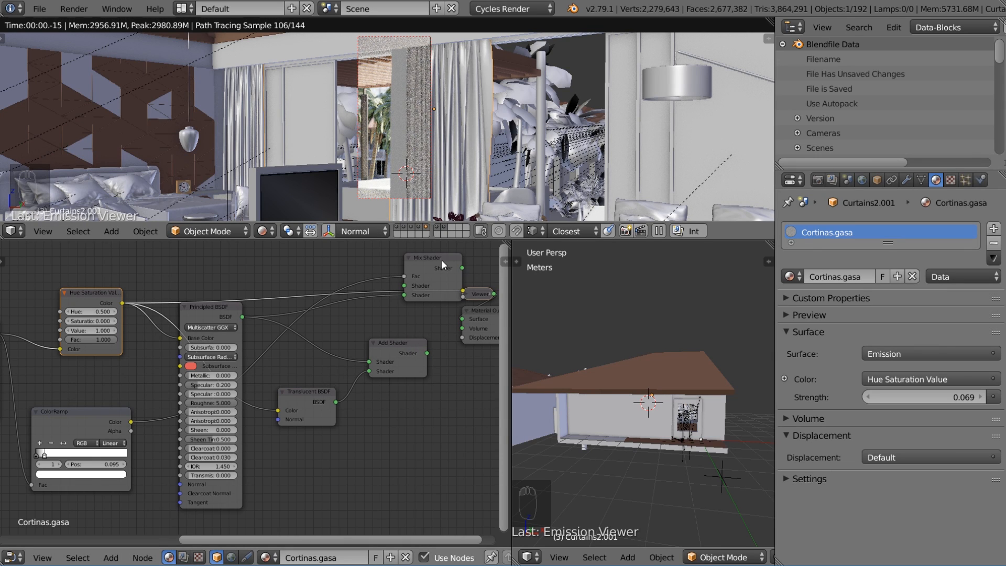
ctrl+shift+click(413, 356)
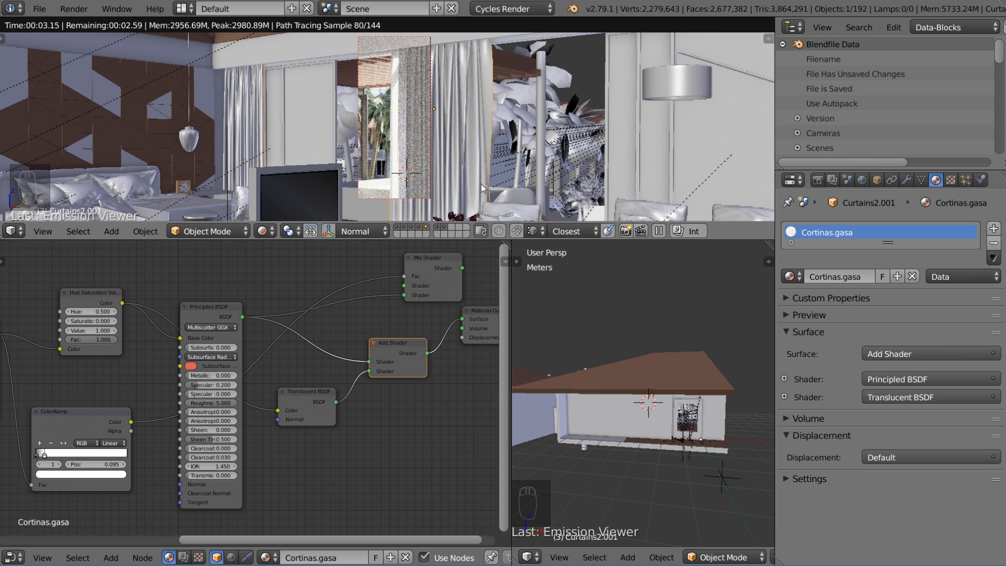
Redraw the render border over the other edge of the sheer curtain, and over the curtain beside the bedroom, to inspect both.
key(shift+b)
drag(485, 185, 440, 66)
key(shift+b)
drag(518, 204, 436, 80)
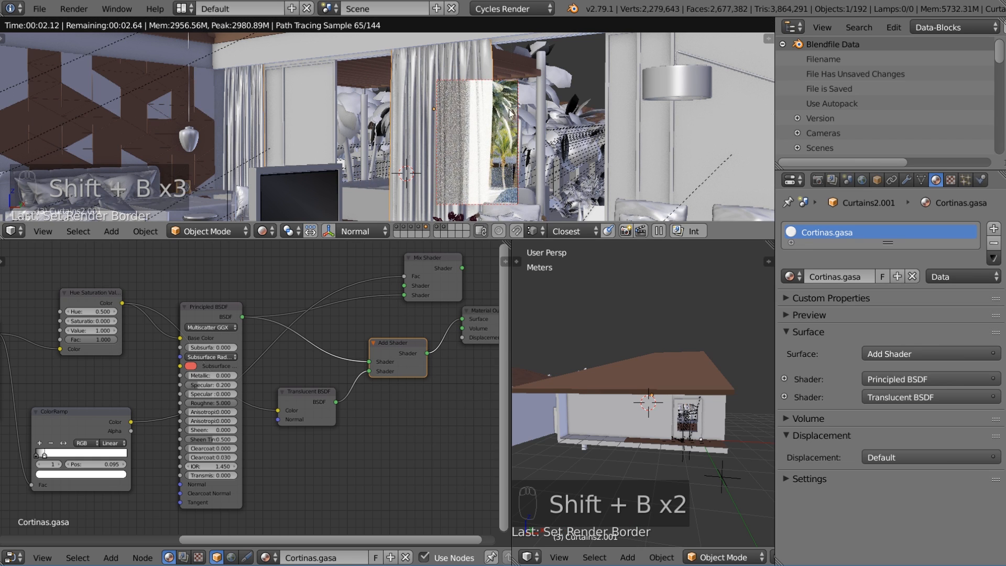
key(shift+b)
drag(518, 179, 426, 91)
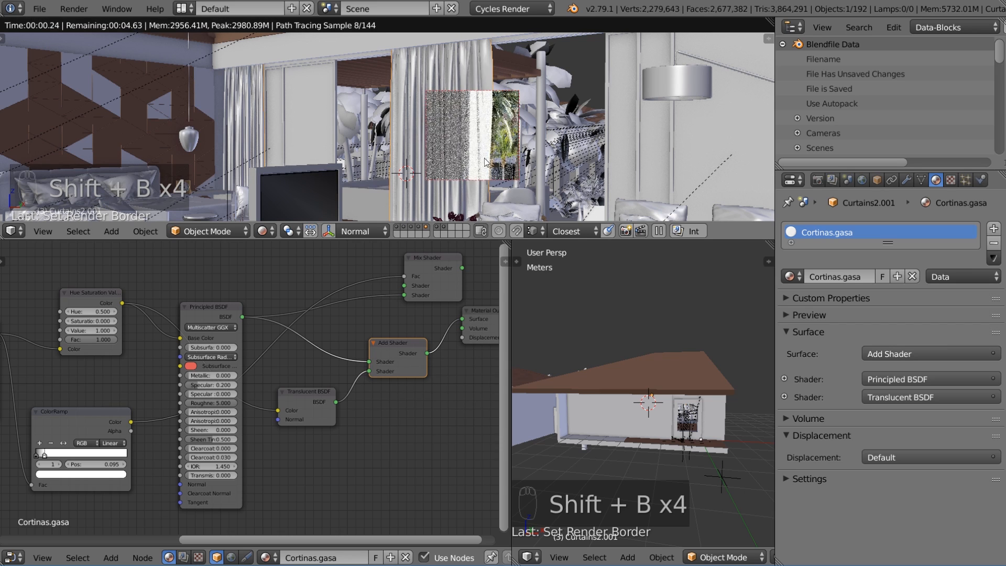
key(shift+b)
drag(284, 152, 220, 88)
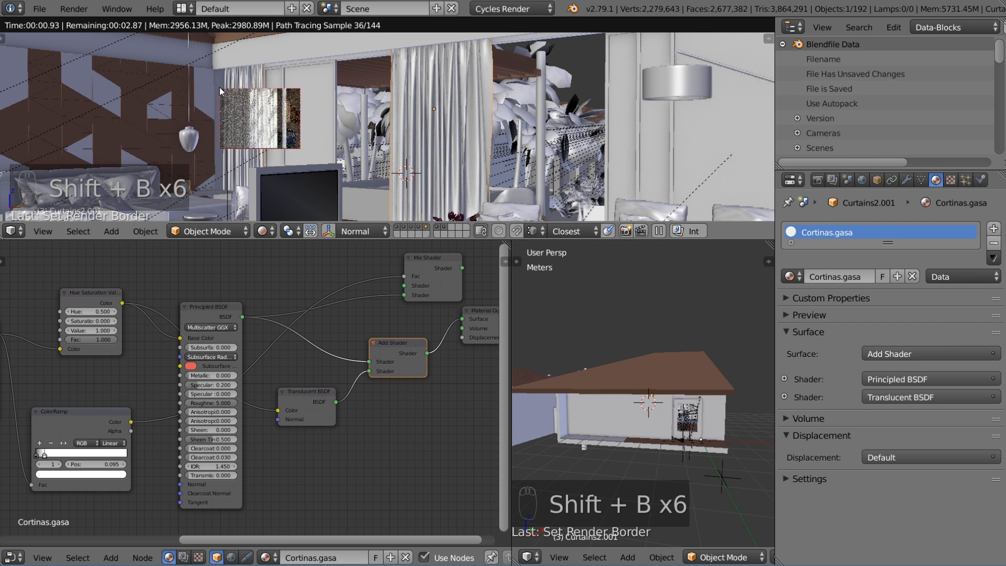
click(273, 231)
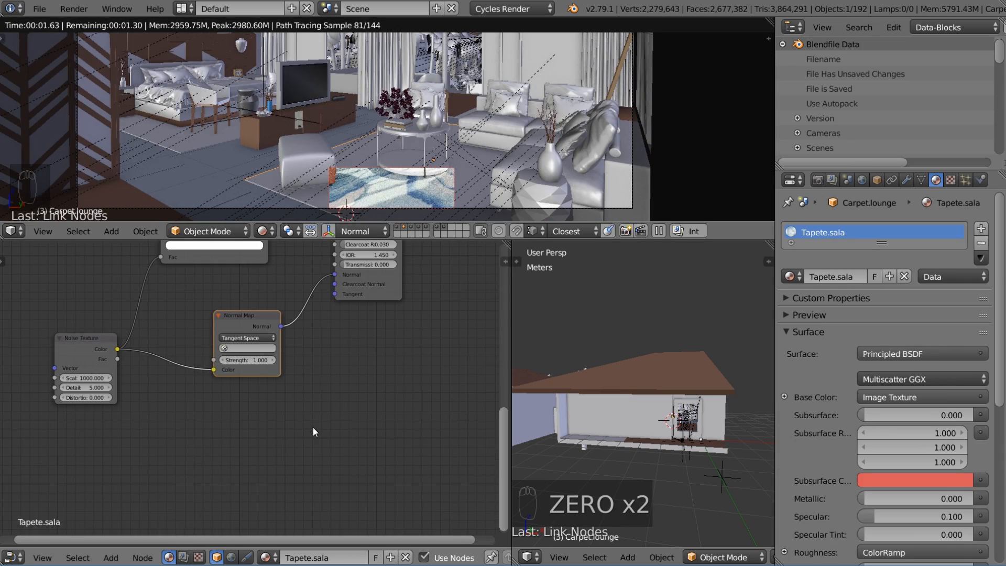
Widen the Noise Texture node and reposition the Normal Map node in the lounge carpet's Tapete.sala material.
scroll(429, 83, up, 3)
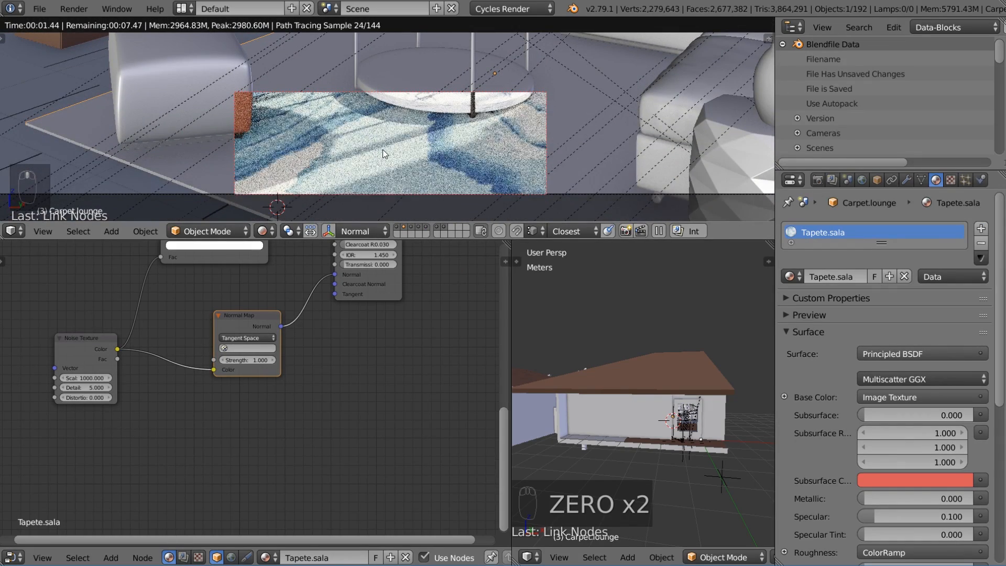
scroll(245, 345, down, 2)
middle_drag(327, 310, 284, 391)
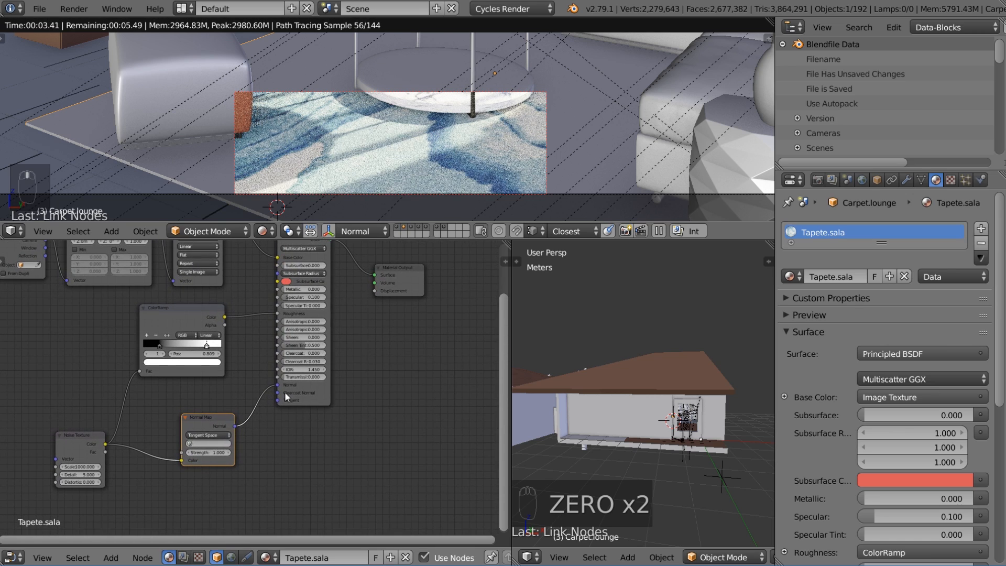
drag(212, 419, 212, 422)
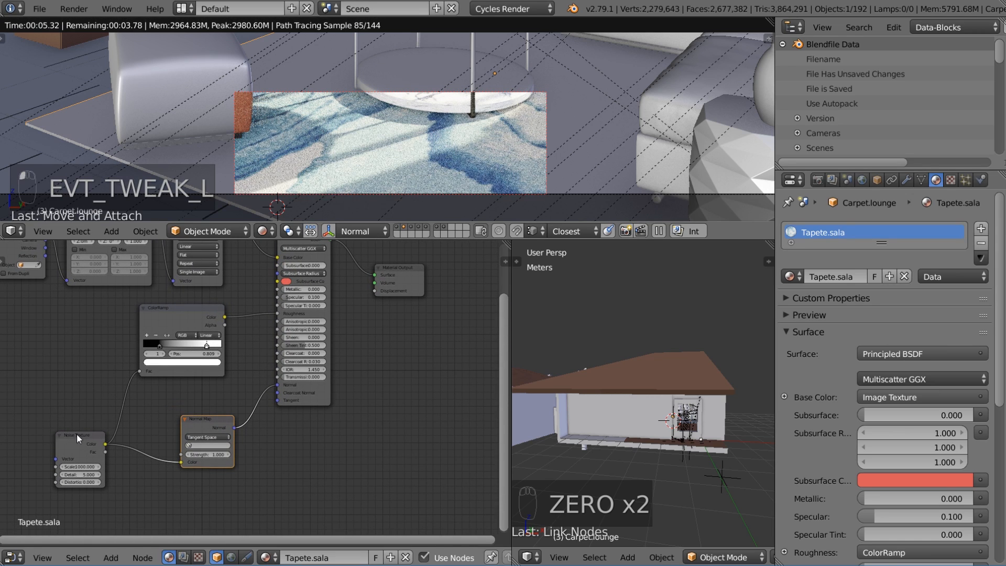
mouse_move(55, 433)
mouse_down()
mouse_move(48, 433)
mouse_move(73, 432)
mouse_up()
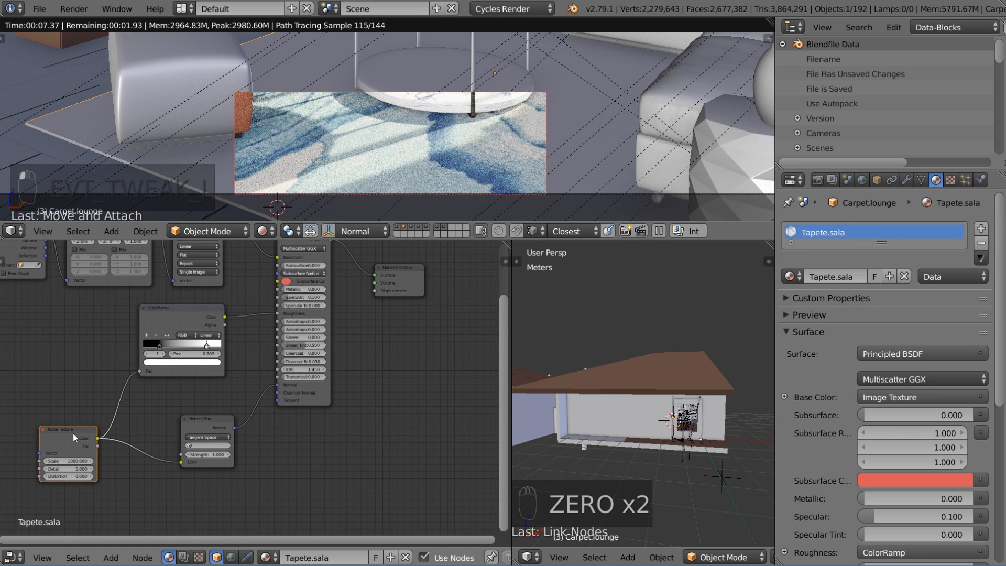
mouse_move(212, 425)
mouse_down()
mouse_move(188, 416)
mouse_move(201, 419)
mouse_up()
scroll(281, 428, up, 1)
middle_drag(282, 429, 274, 432)
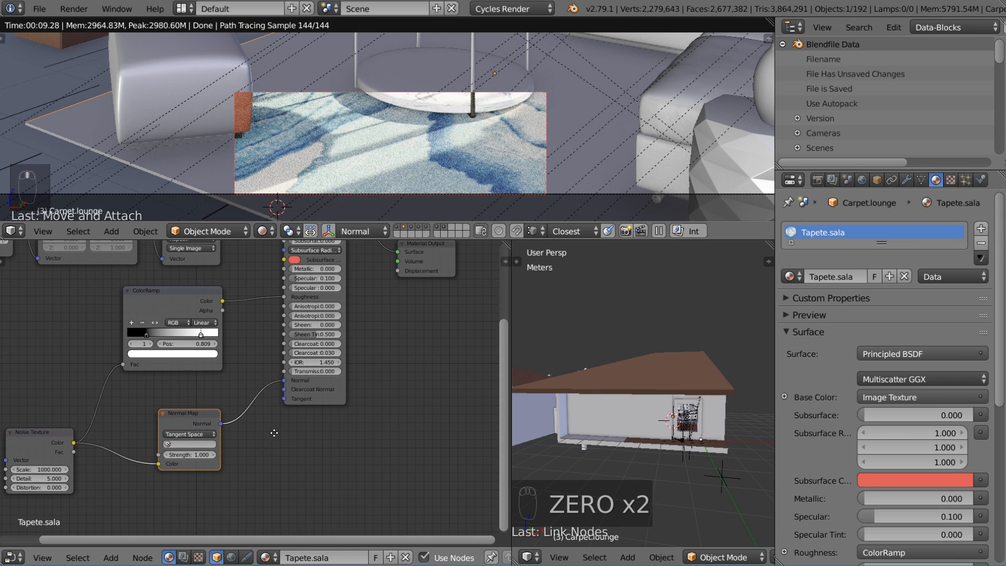
drag(196, 413, 180, 425)
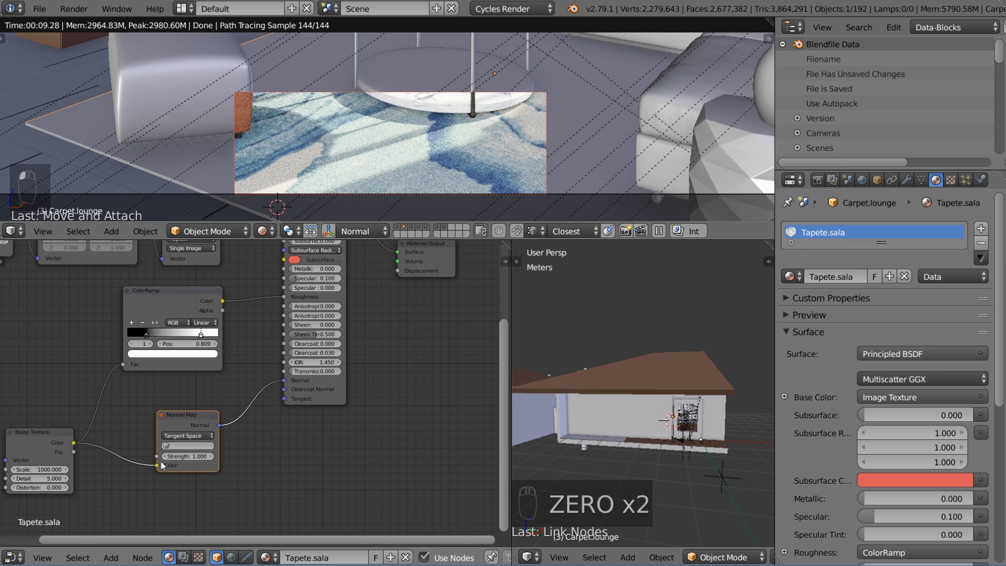
Replace the Normal Map node with a Bump node, linking Noise Texture Color to its Height and its Normal to the Principled BSDF.
drag(154, 465, 144, 468)
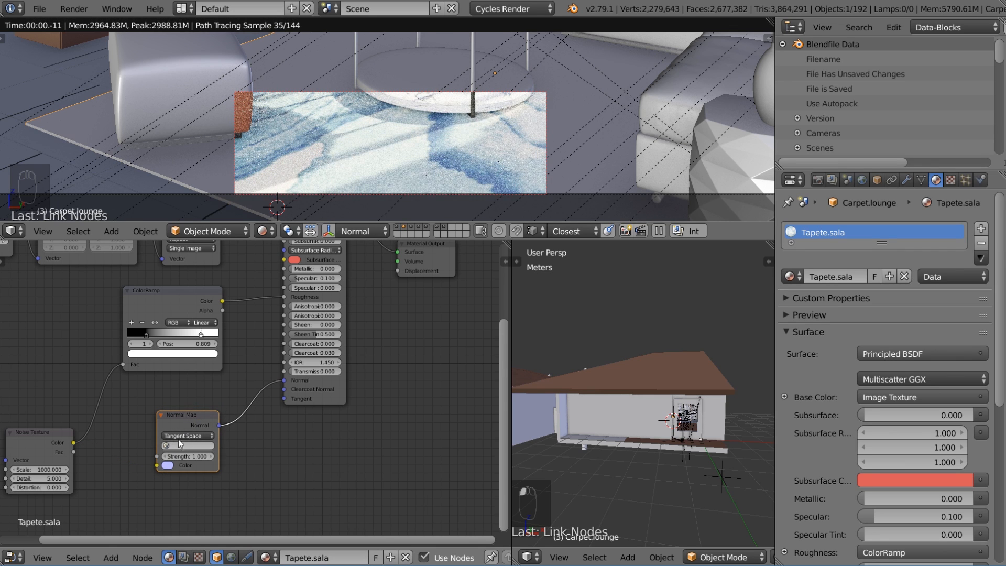
key(x)
key(shift+a)
mouse_move(181, 414)
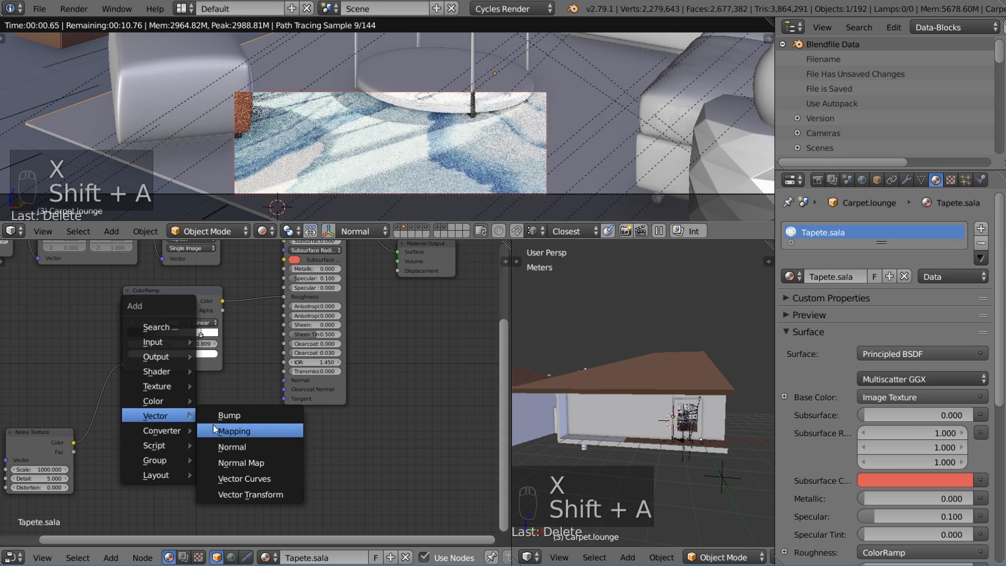
click(223, 416)
click(187, 399)
drag(240, 415, 284, 381)
drag(73, 443, 188, 453)
drag(223, 409, 201, 433)
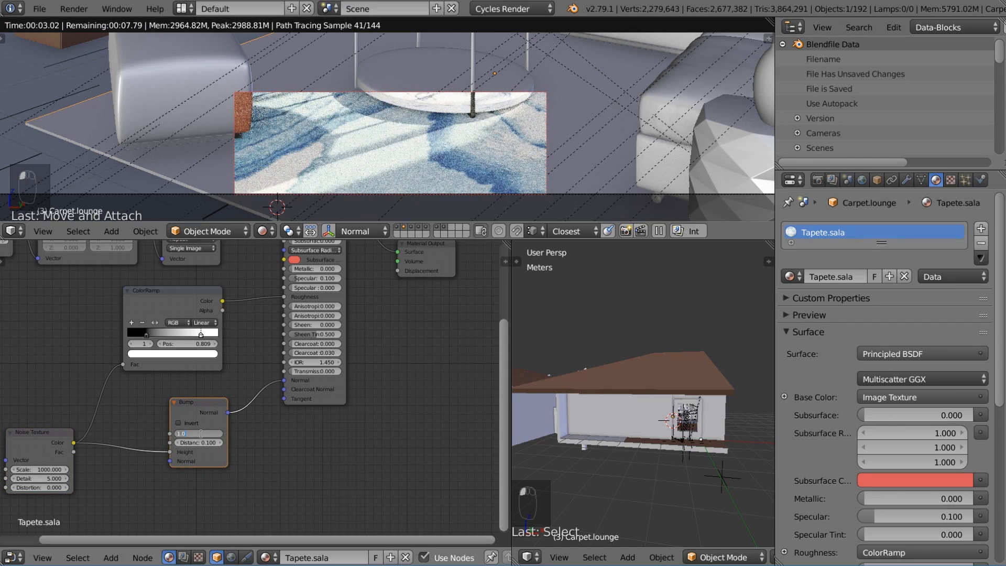
Set the Bump node's Strength to 0.200 in the carpet material.
click(234, 434)
click(203, 433)
text(1.2)
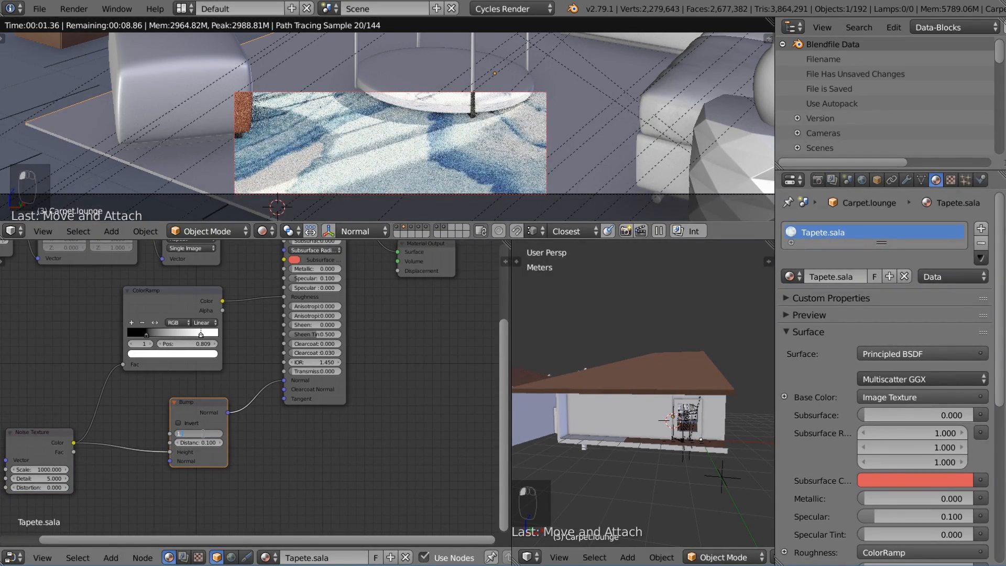
key(Return)
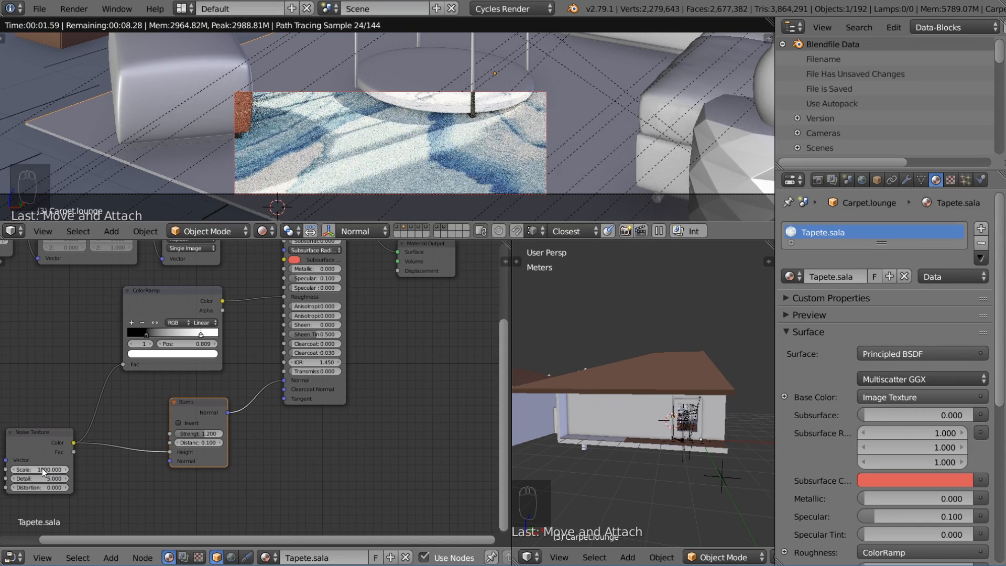
Set the carpet's Noise Texture Scale to 500.
click(42, 469)
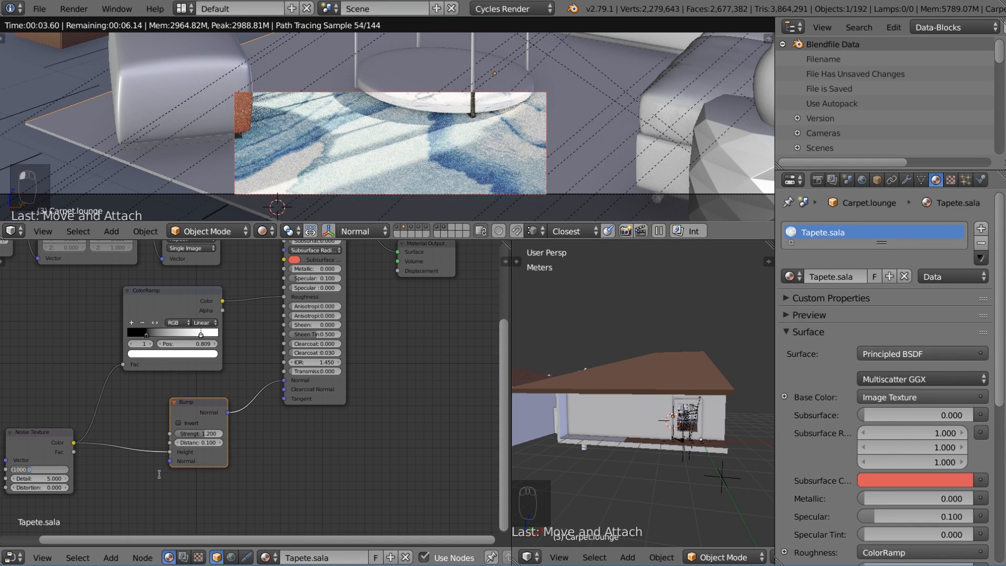
text(500)
key(Return)
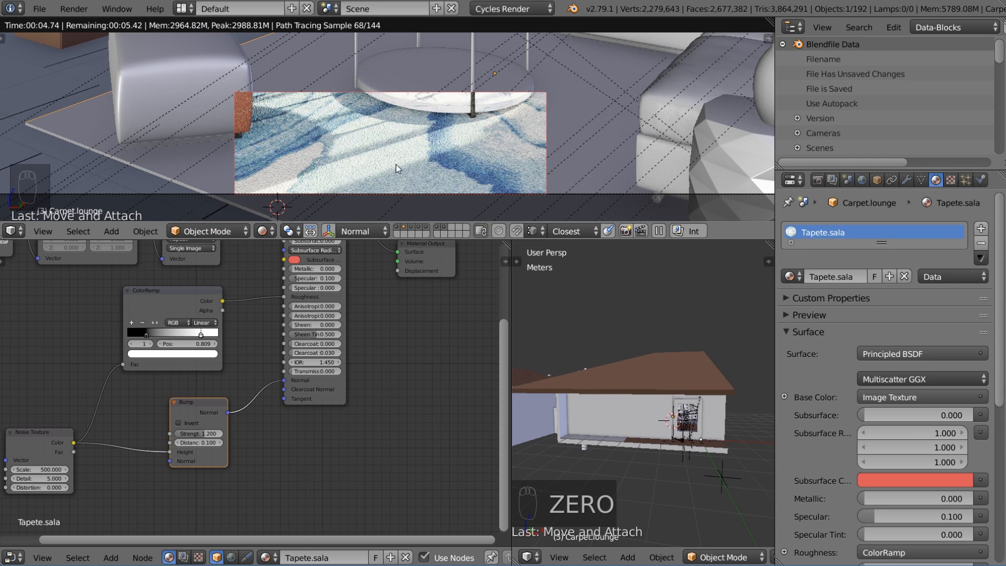
Return to the camera view and set a render border across the slatted screen's glass and the bed to inspect them.
scroll(367, 157, down, 3)
mouse_move(284, 133)
middle_down()
mouse_move(323, 130)
mouse_move(277, 130)
middle_up()
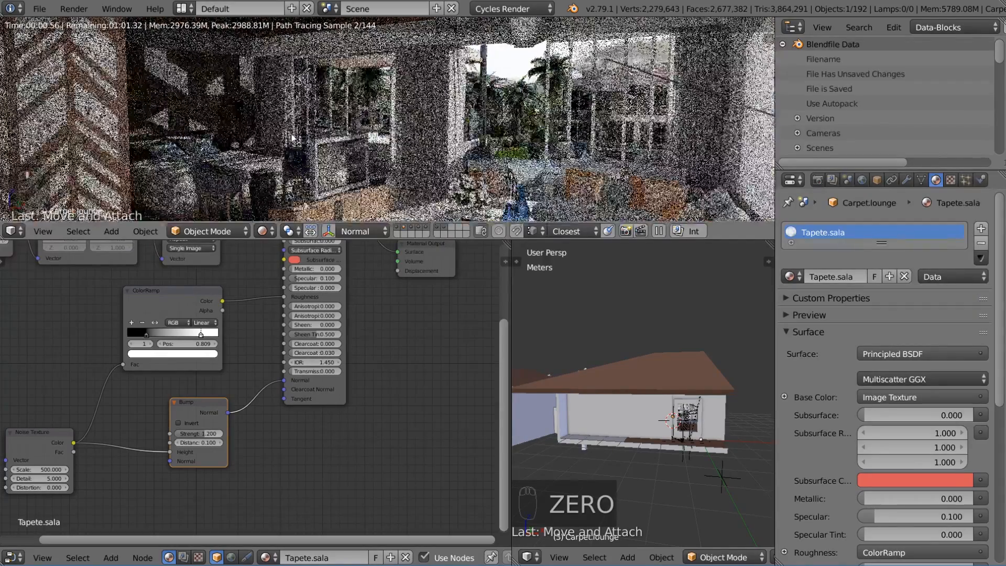
key(KP_0)
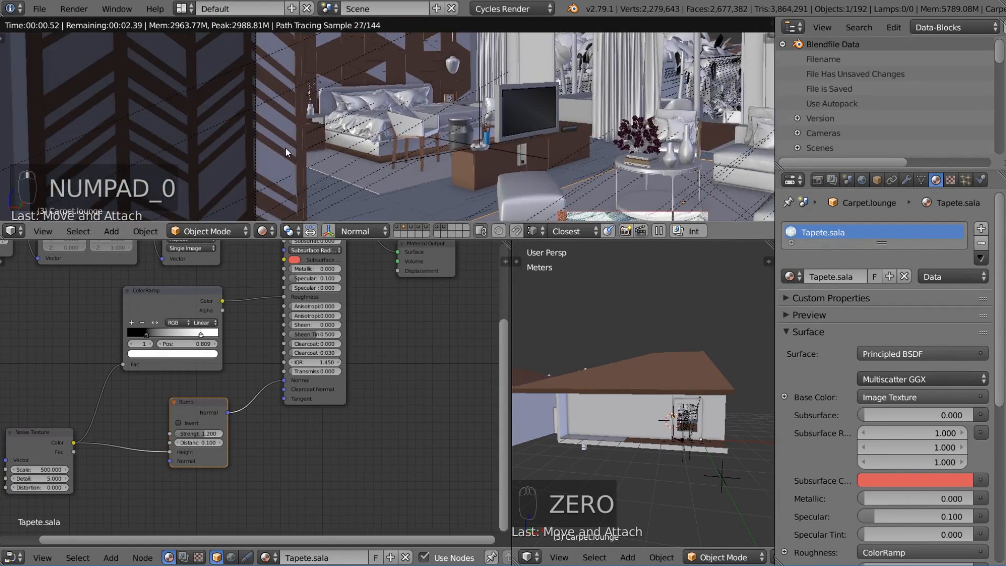
key(shift+b)
drag(303, 209, 254, 116)
key(shift+b)
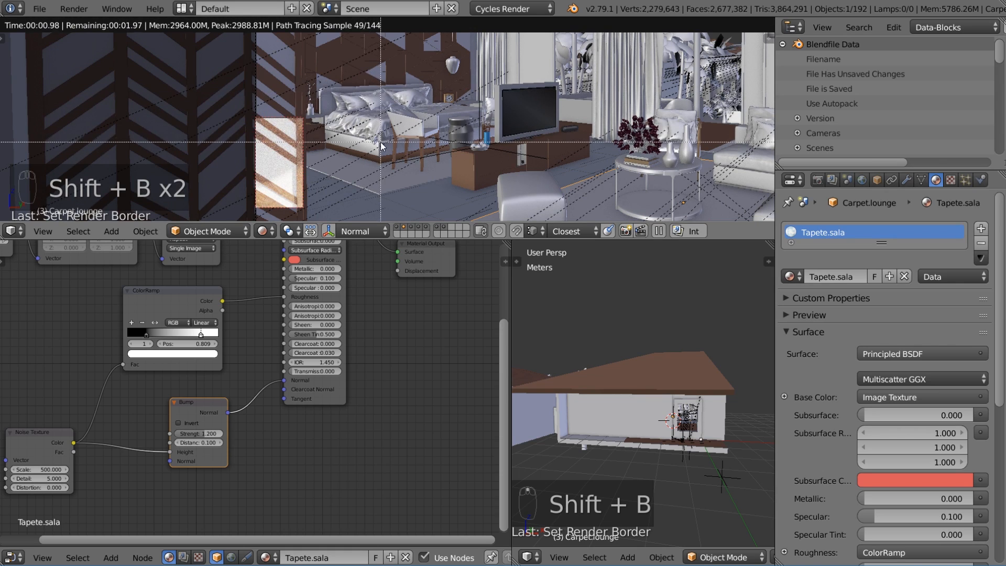
drag(254, 41, 382, 143)
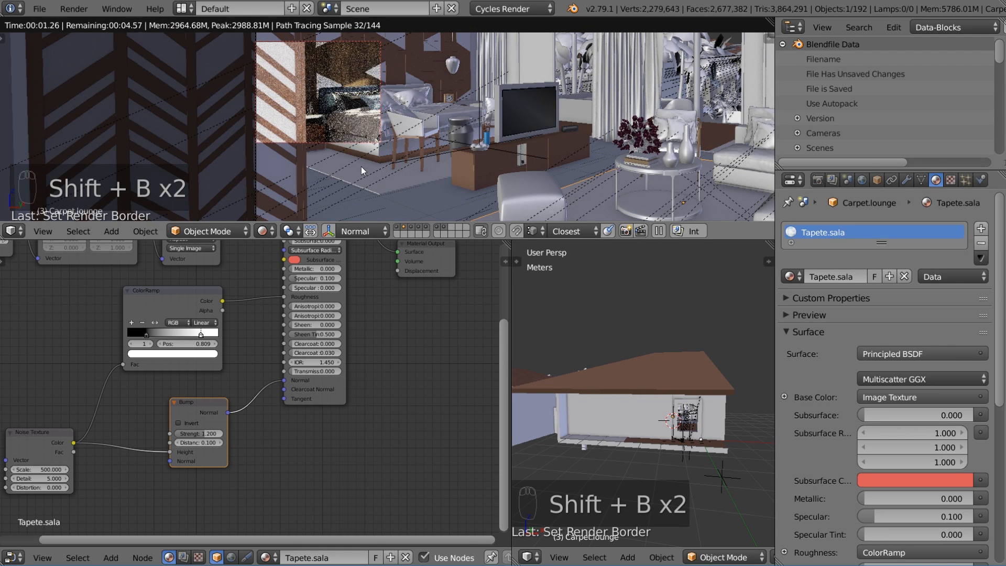
Assign the Glass material to the slatted screen's Celosiaglass object in place of Glass.frosted and make it a single-user copy.
right_click(282, 125)
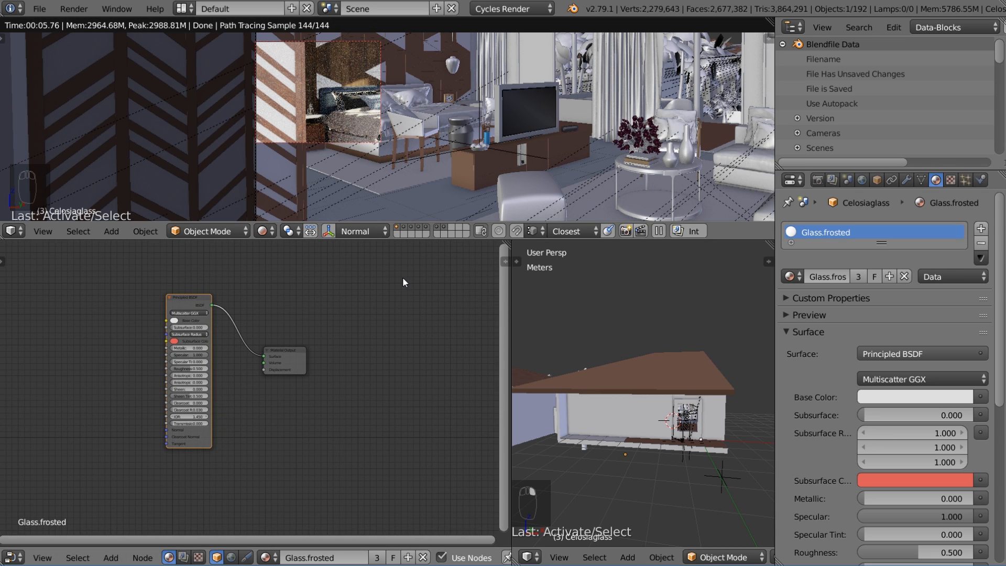
click(791, 277)
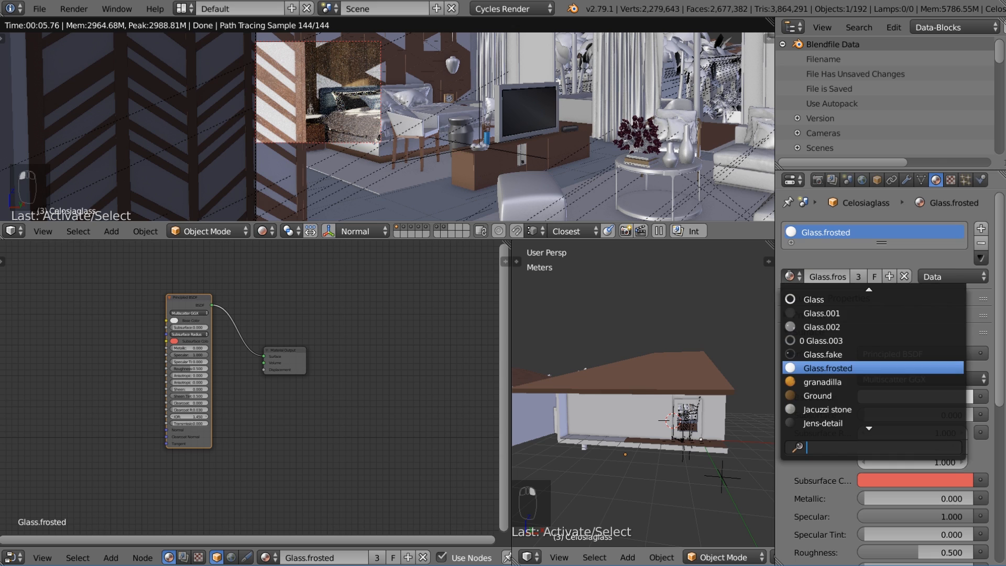
click(828, 299)
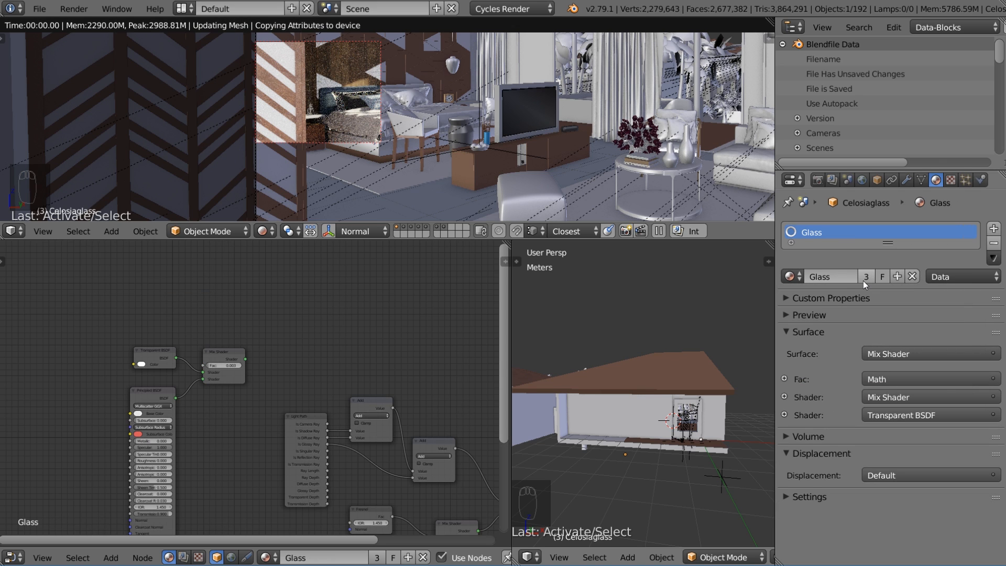
click(862, 279)
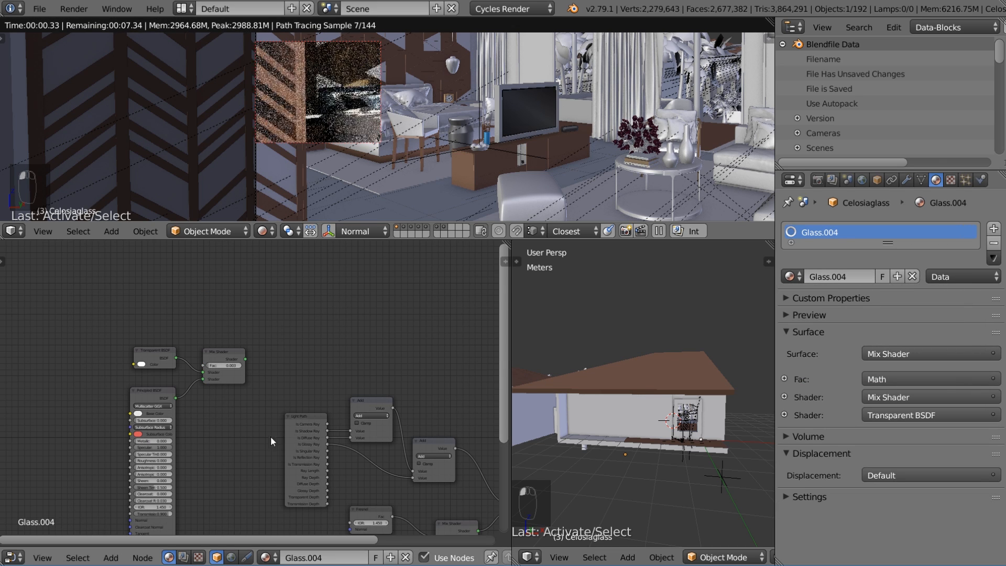
middle_drag(270, 435, 125, 251)
scroll(252, 306, up, 2)
middle_drag(254, 305, 226, 331)
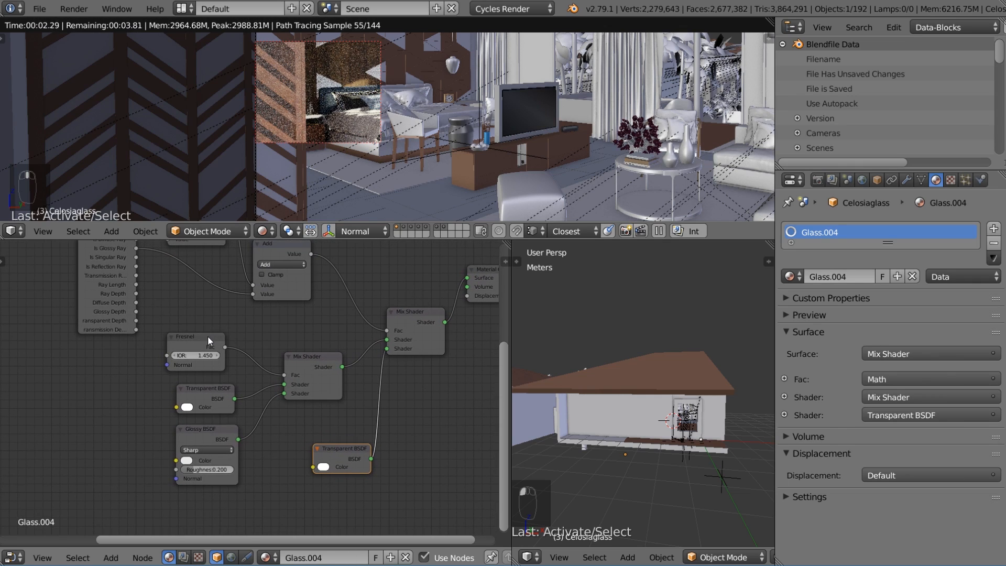
Spread out the Fresnel, Transparent and Glossy nodes in Glass.004 and insert a Math node set to Multiply between Fresnel and the Mix Shader's Fac.
drag(194, 340, 183, 316)
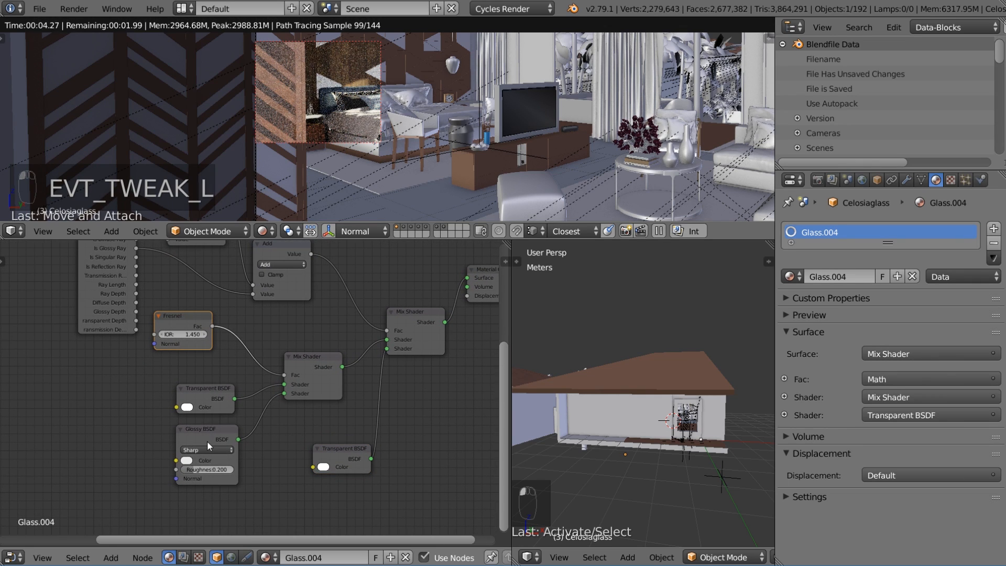
drag(207, 445, 174, 491)
drag(202, 391, 183, 420)
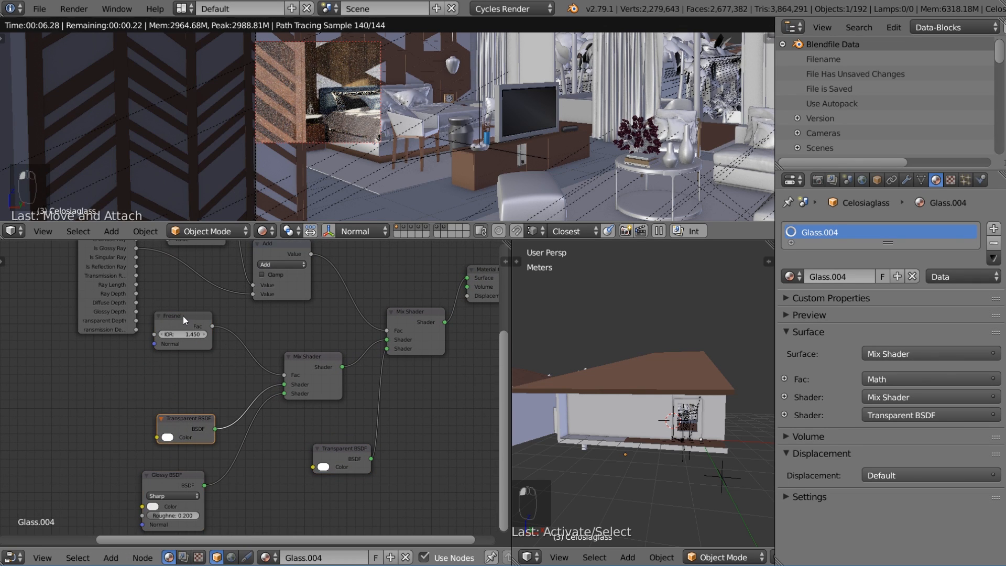
key(shift+a)
mouse_move(182, 318)
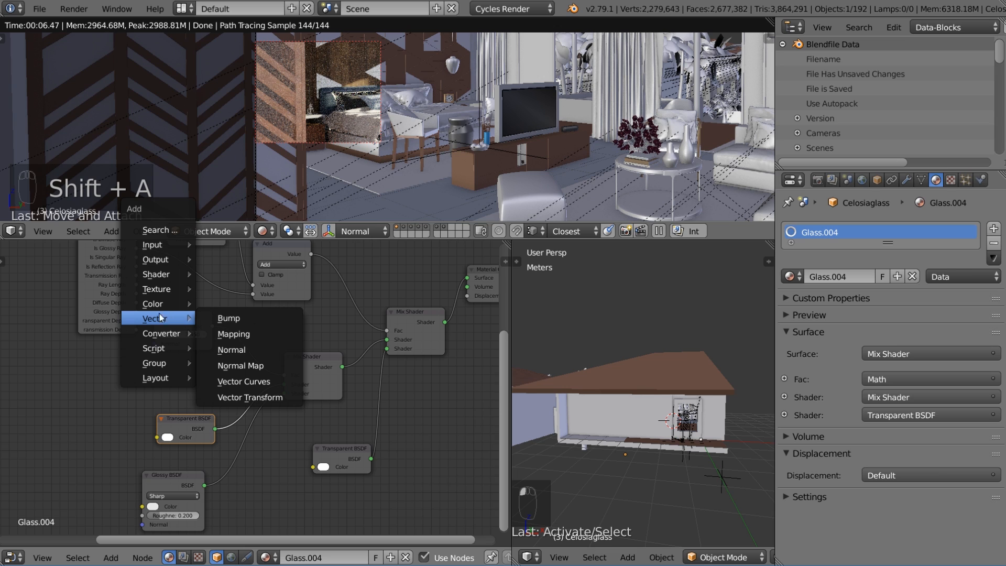
mouse_move(155, 339)
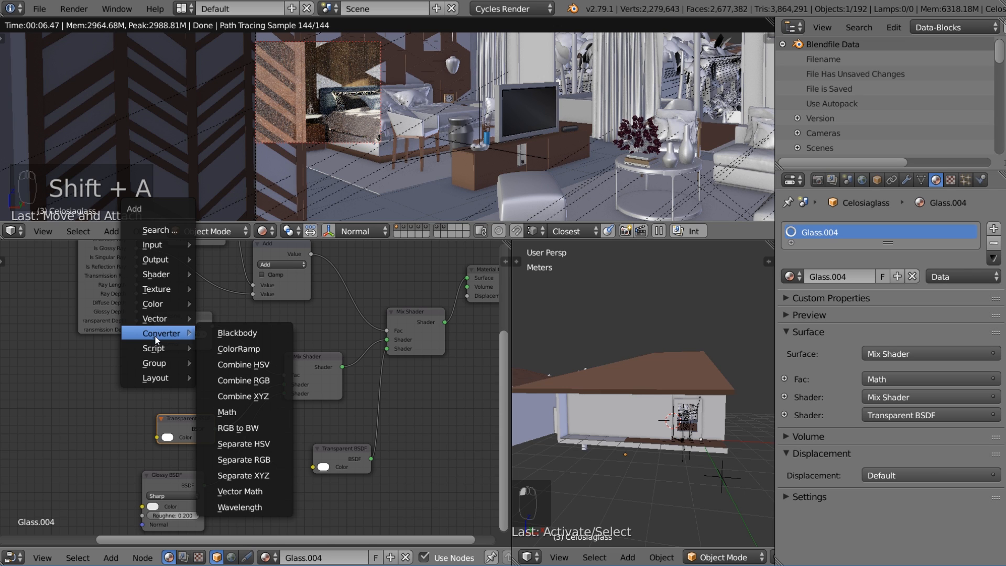
click(227, 412)
click(258, 346)
click(273, 346)
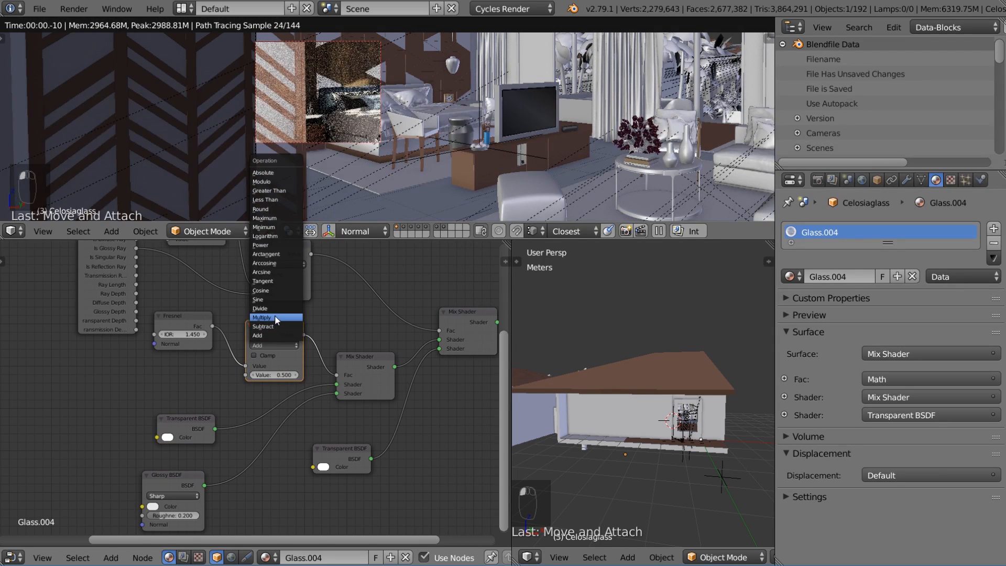
click(274, 316)
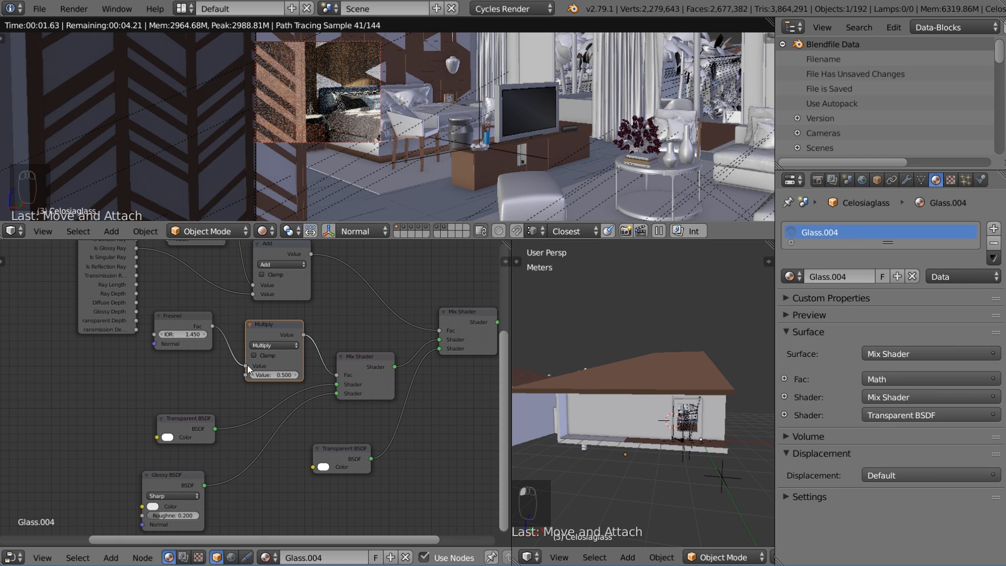
Switch the Glossy BSDF's distribution to Beckmann and set its Roughness to 0.080.
drag(179, 478, 196, 466)
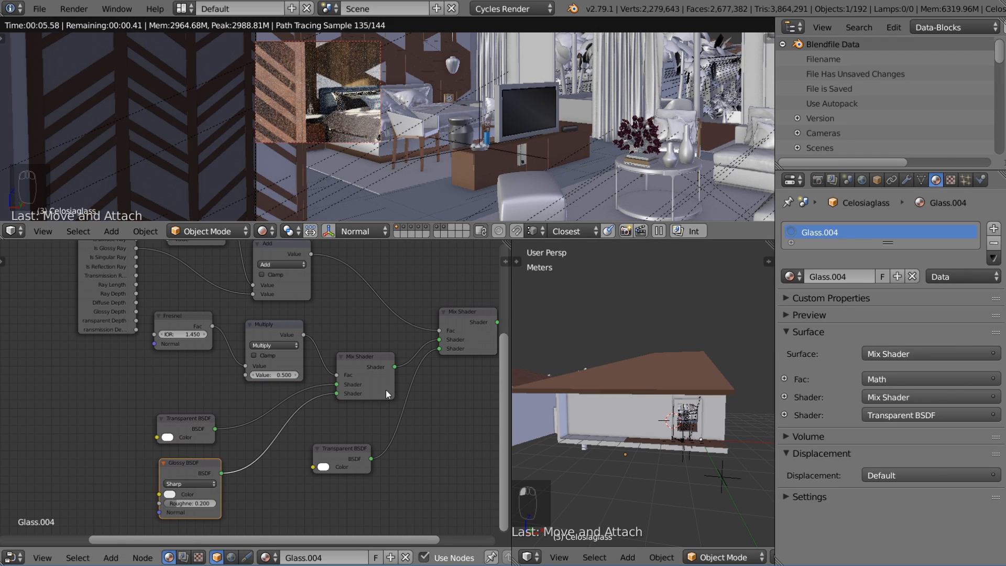
click(181, 483)
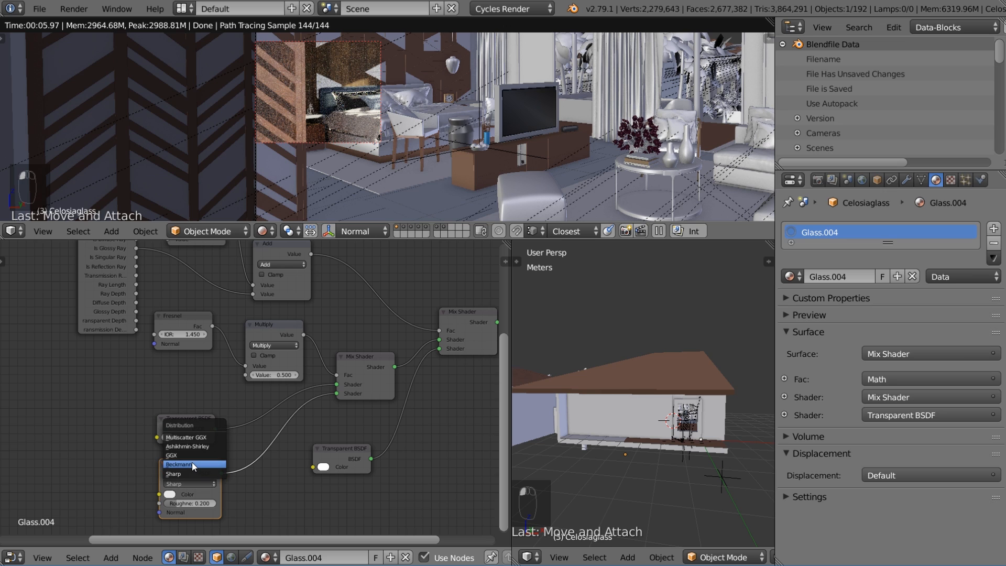
click(192, 464)
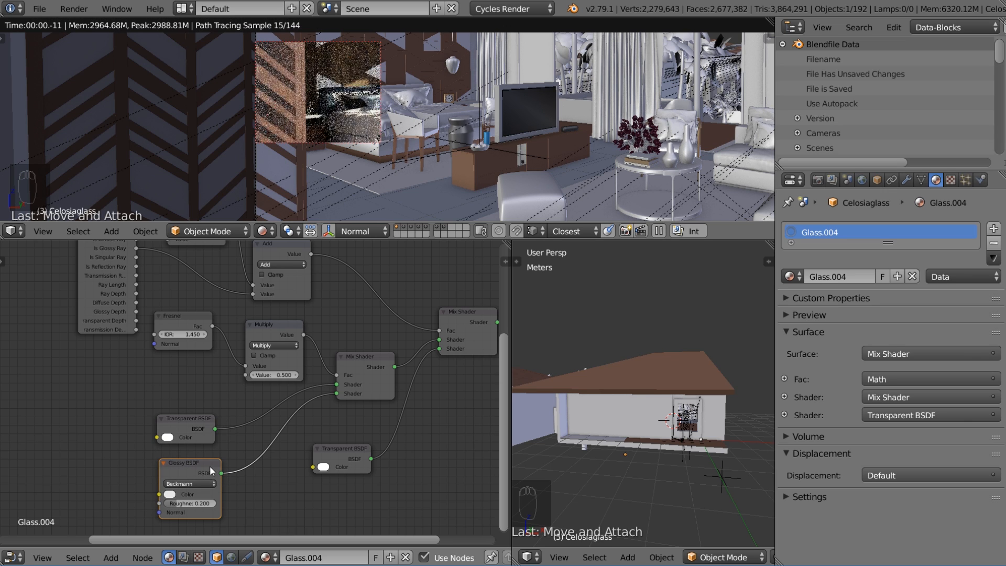
click(197, 502)
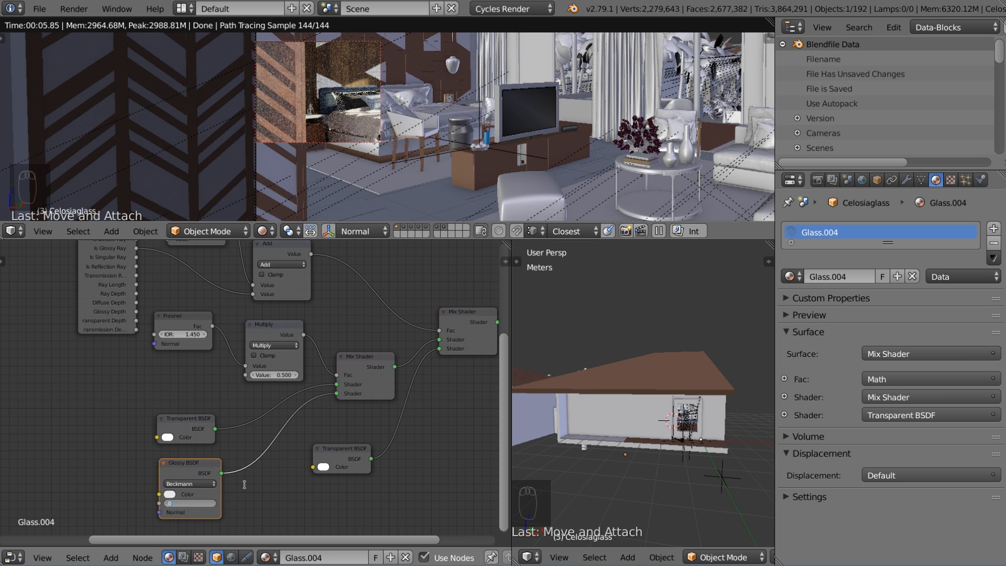
text(.08)
key(Return)
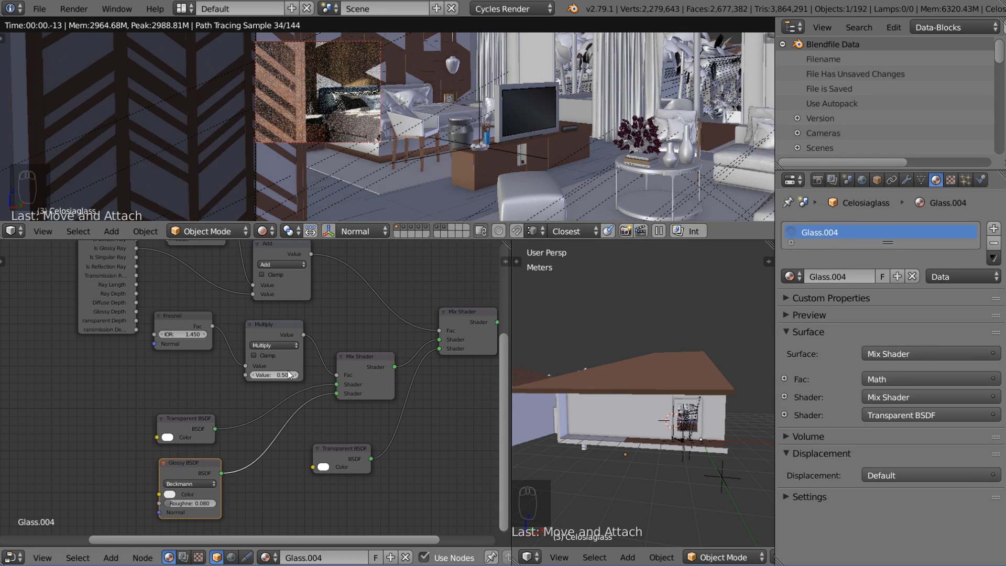
Set the Glossy BSDF's Roughness to 0.004 and, after trying 3.800 and 1.500, the Multiply node's value to 1.000.
drag(276, 375, 319, 374)
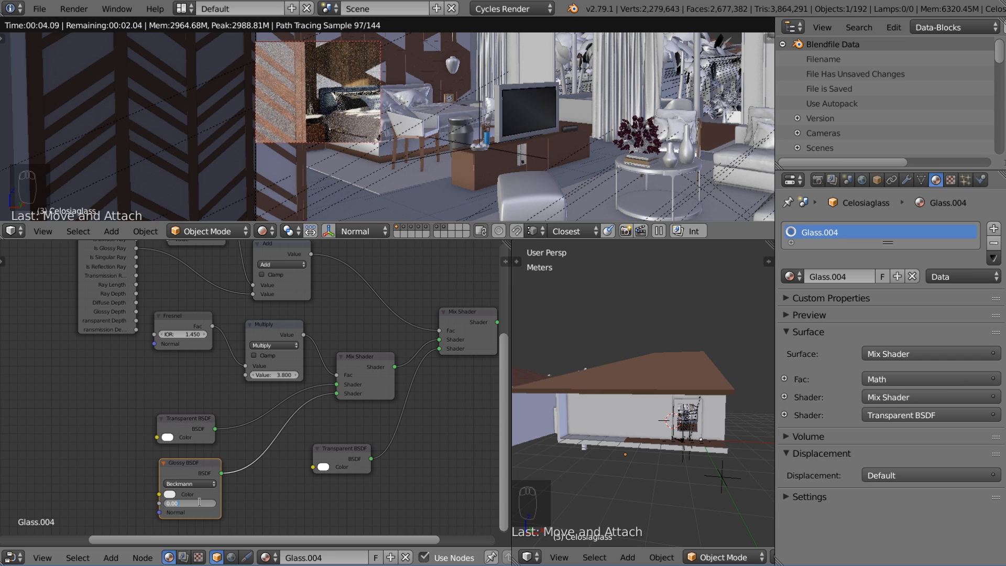
key(Return)
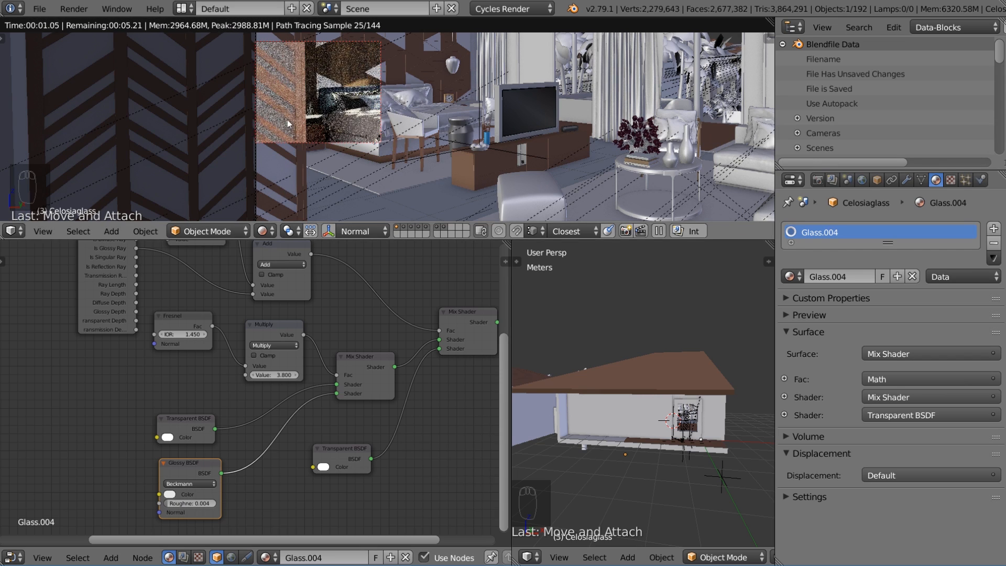
drag(274, 375, 252, 375)
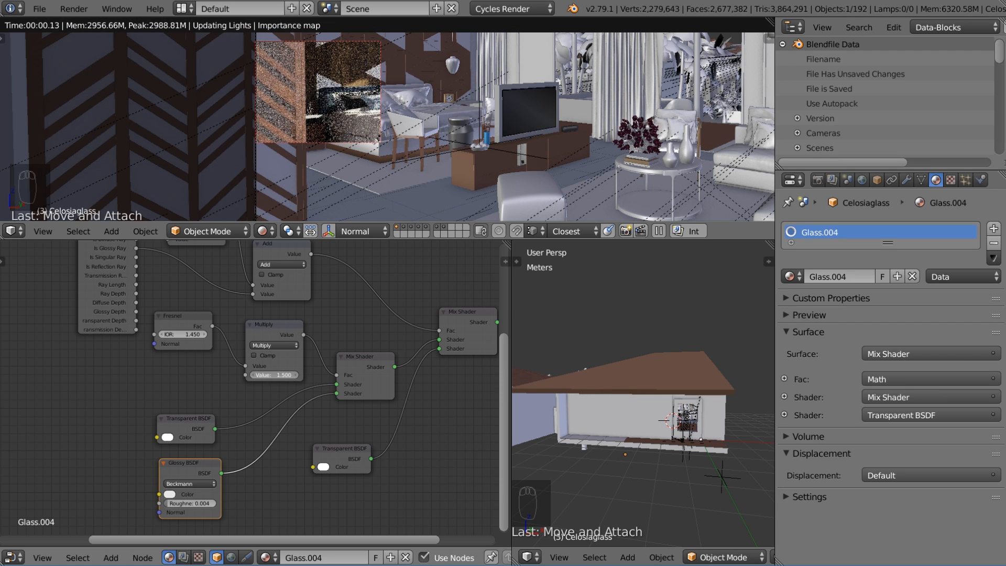
click(278, 375)
text(1)
key(Return)
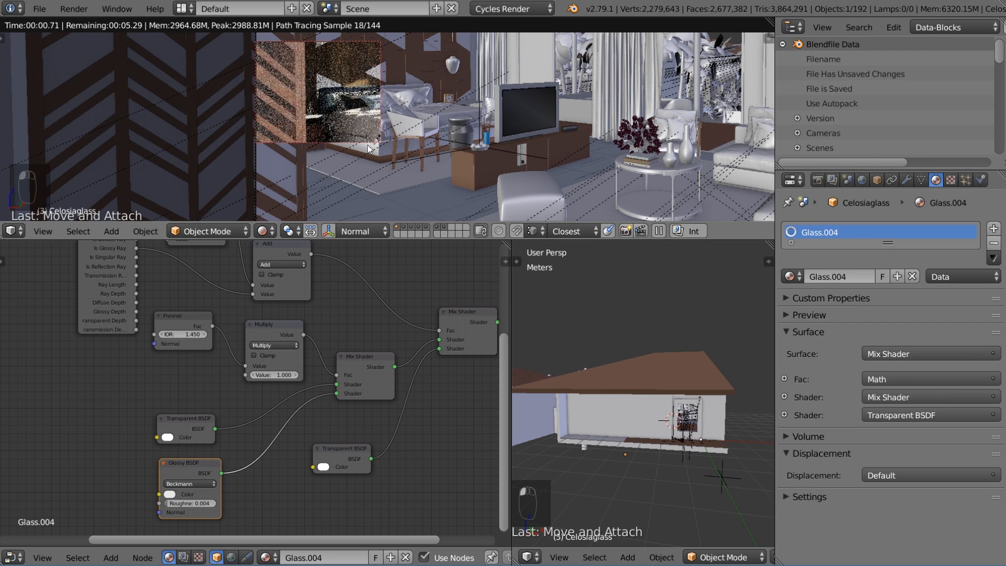
Select the Cabecera headboard behind the bed and replace its Glass.frosted material with Glass.004.
shift+middle_drag(354, 90, 318, 159)
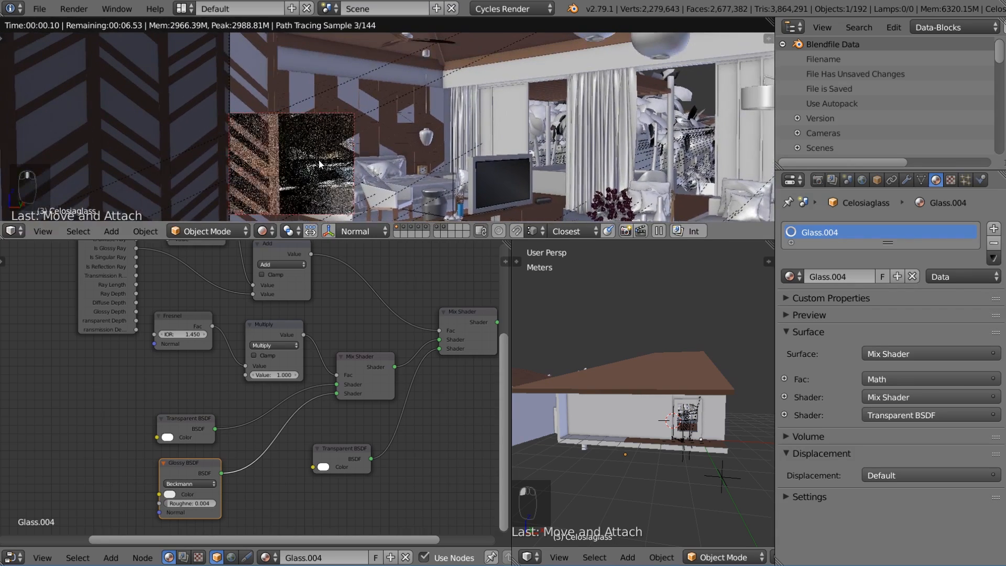
right_click(346, 147)
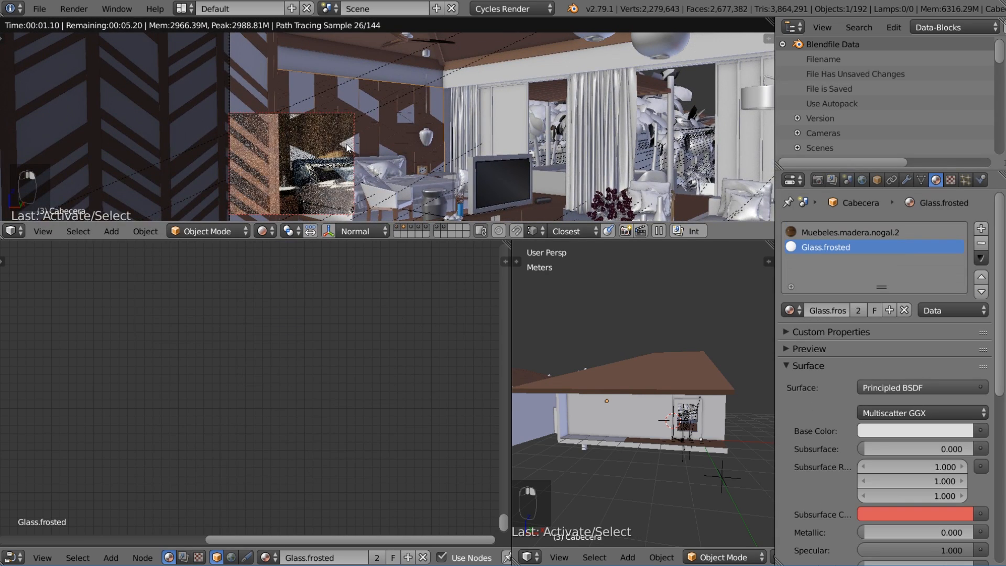
click(790, 311)
click(862, 376)
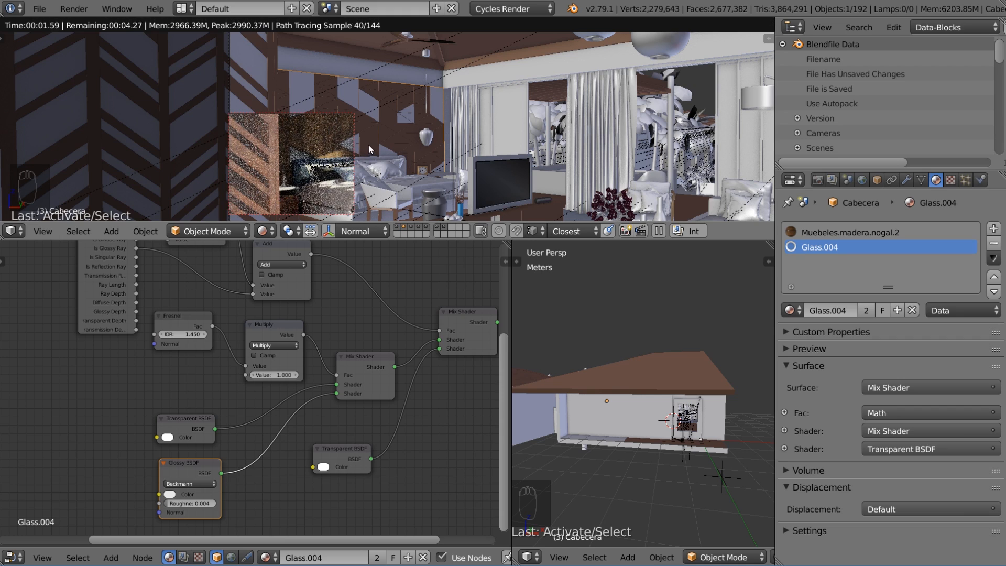
Set render borders around the headboard, ending with one across the whole headboard and bed, to inspect the glass inserts.
key(shift+b)
drag(381, 156, 328, 102)
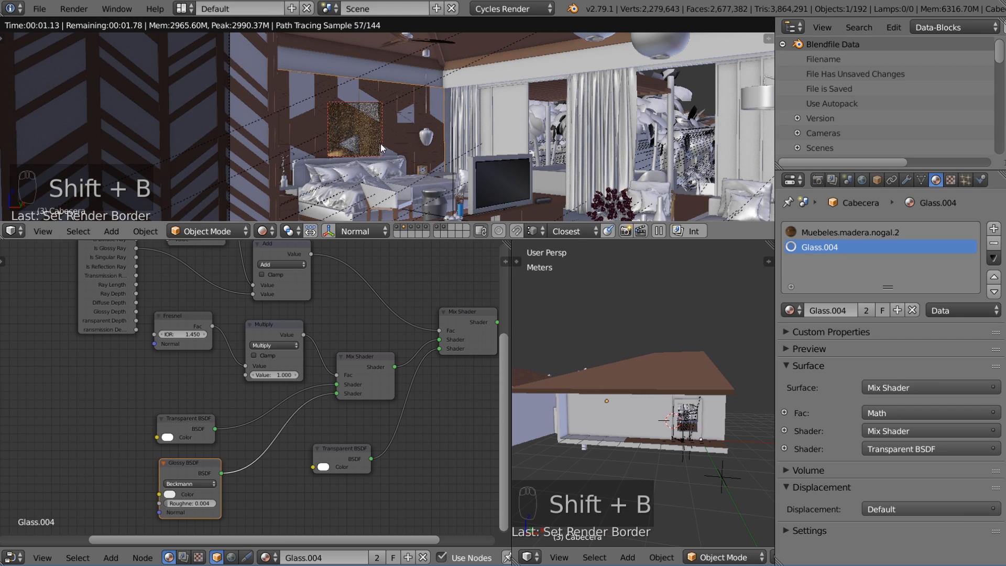
scroll(373, 141, down, 1)
key(shift+b)
drag(410, 155, 328, 72)
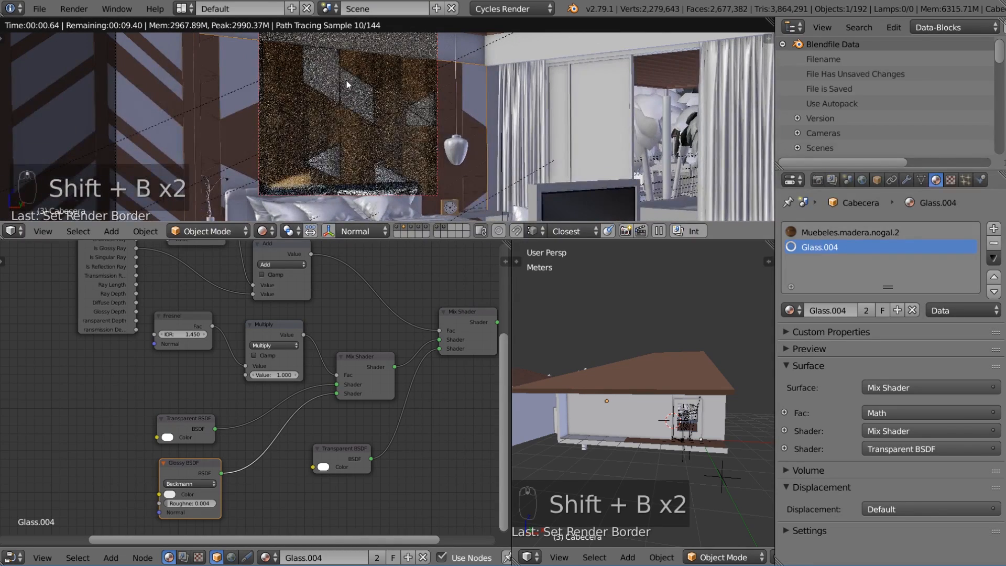
scroll(339, 113, down, 1)
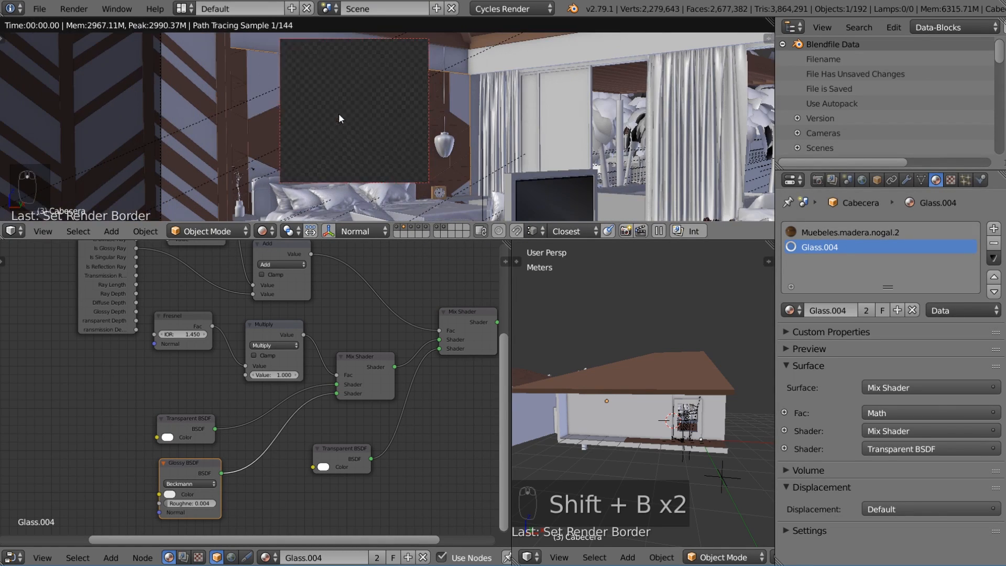
scroll(354, 136, down, 1)
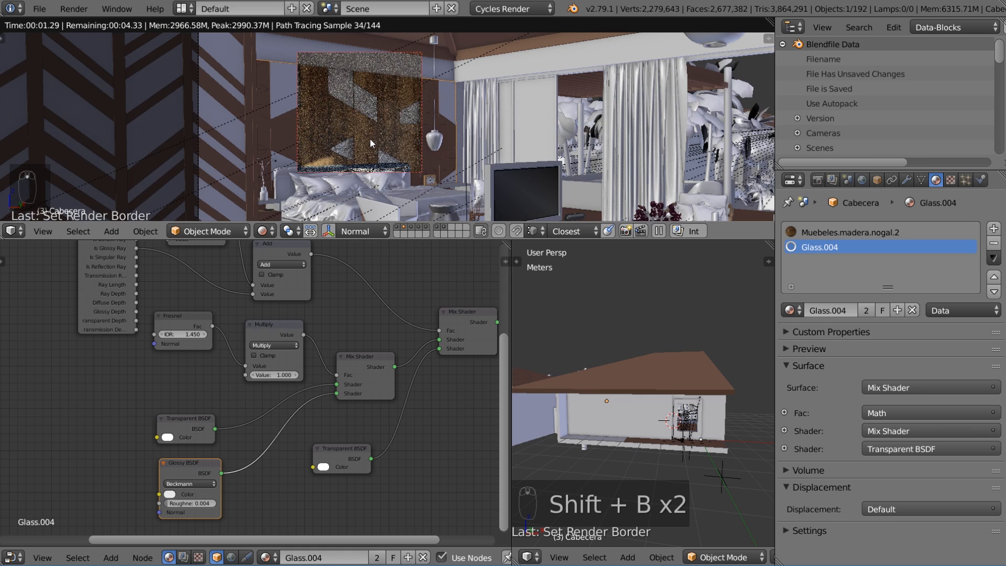
scroll(370, 139, down, 1)
key(shift+b)
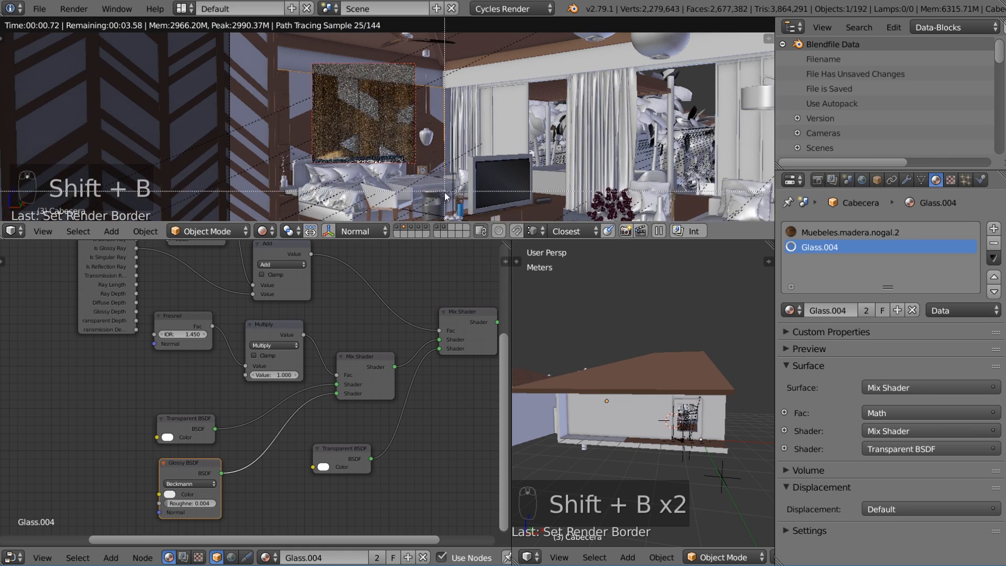
drag(450, 214, 256, 70)
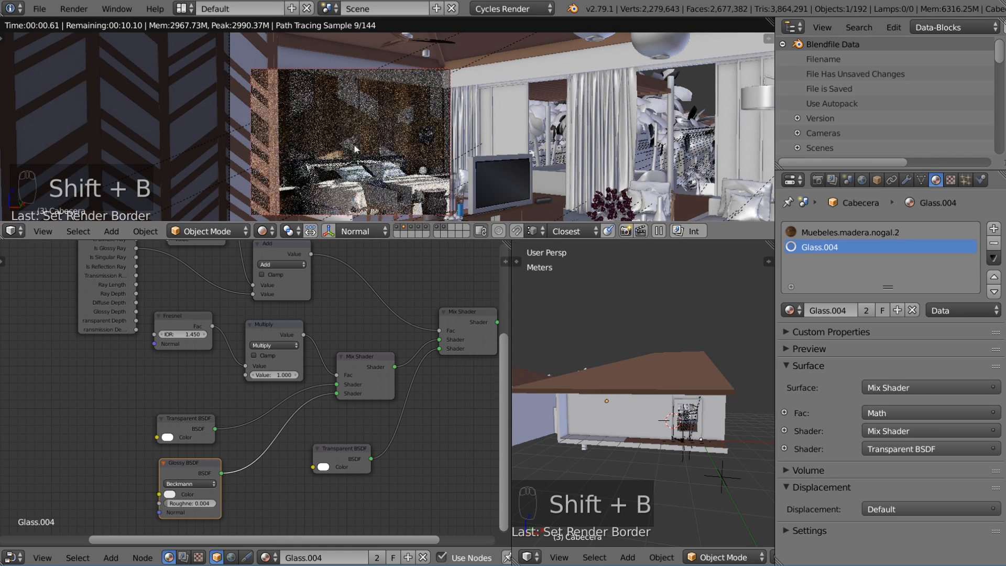
scroll(607, 407, down, 5)
middle_drag(607, 407, 672, 430)
scroll(672, 429, up, 8)
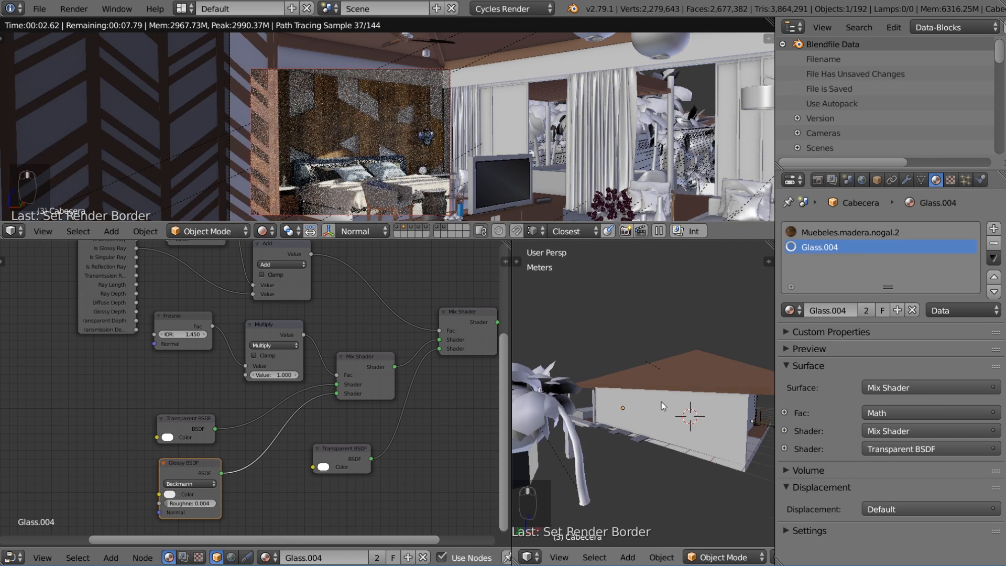
key(Tab)
key(Tab)
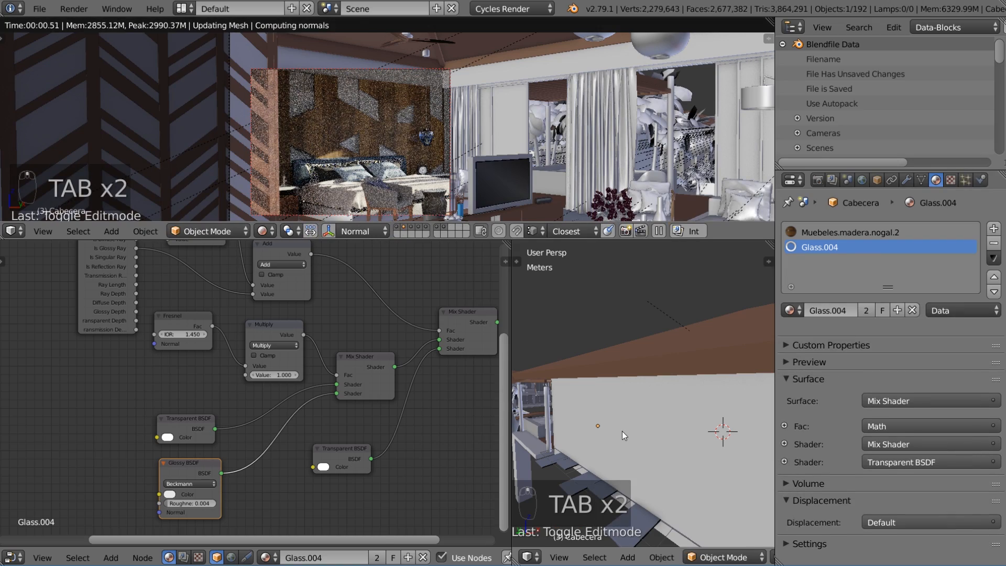
key(Tab)
key(z)
middle_drag(619, 434, 685, 454)
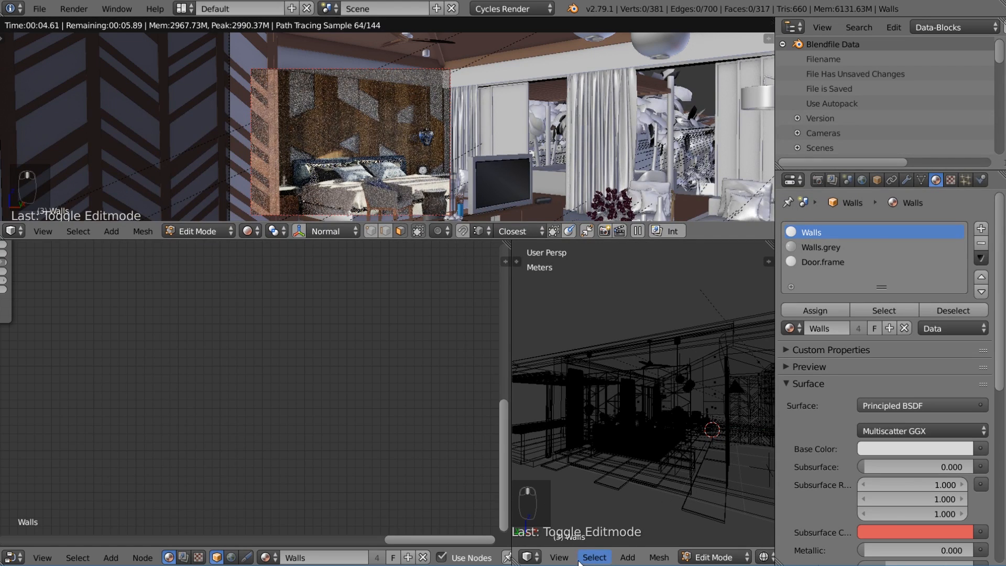
key(z)
key(Tab)
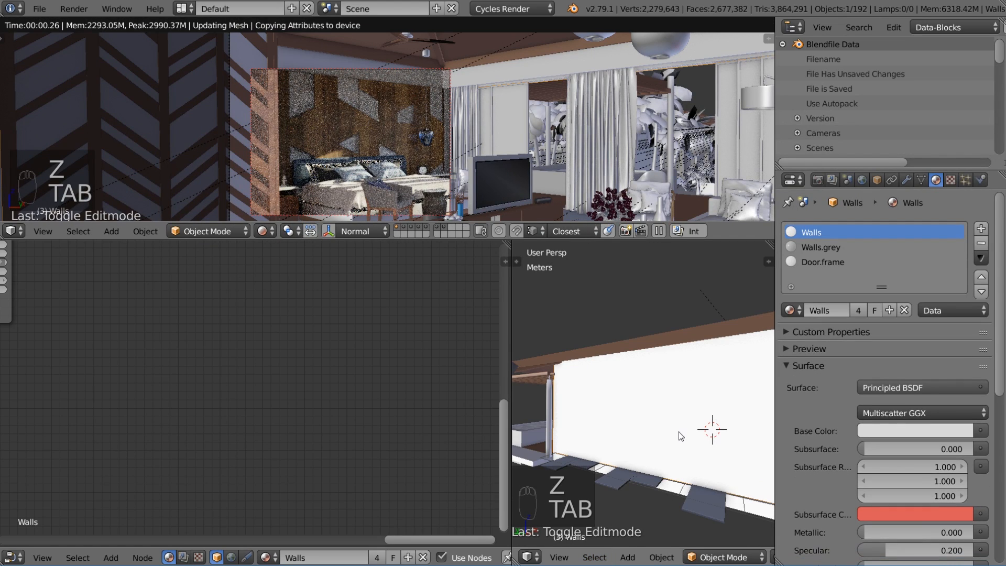
Box-select the objects at the outer wall behind the headboard and hide all unselected objects.
right_click(680, 435)
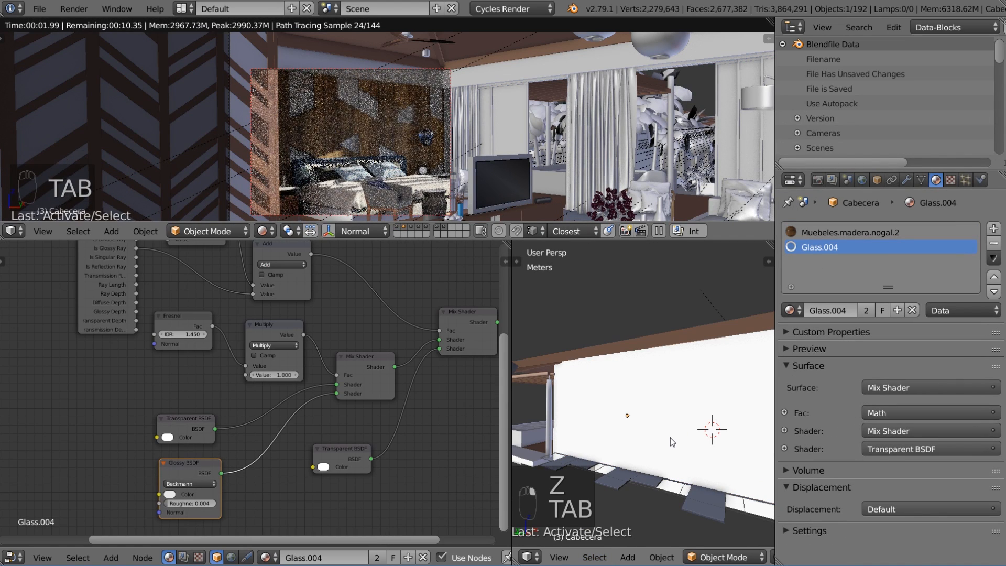
key(b)
key(b)
drag(672, 441, 642, 418)
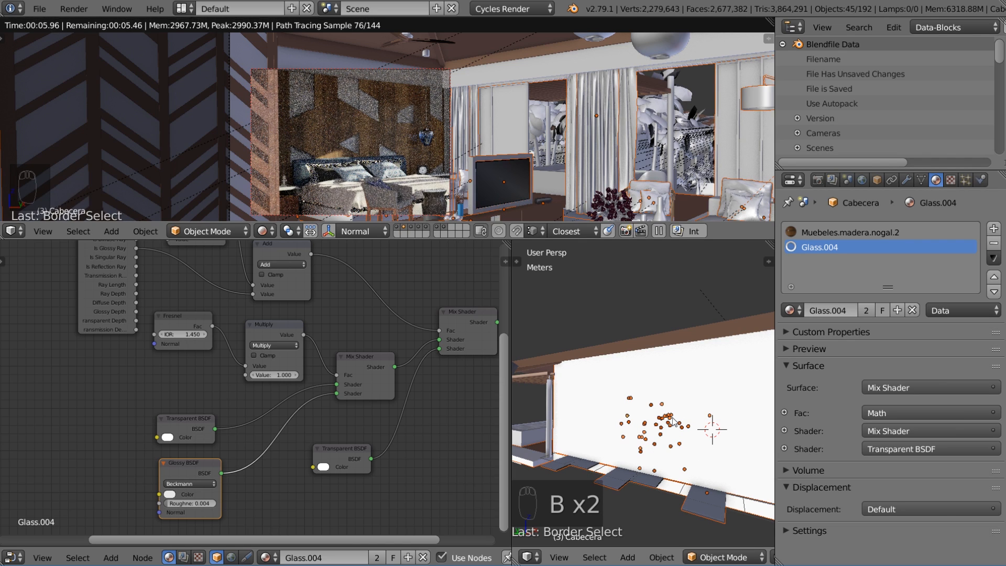
key(shift+h)
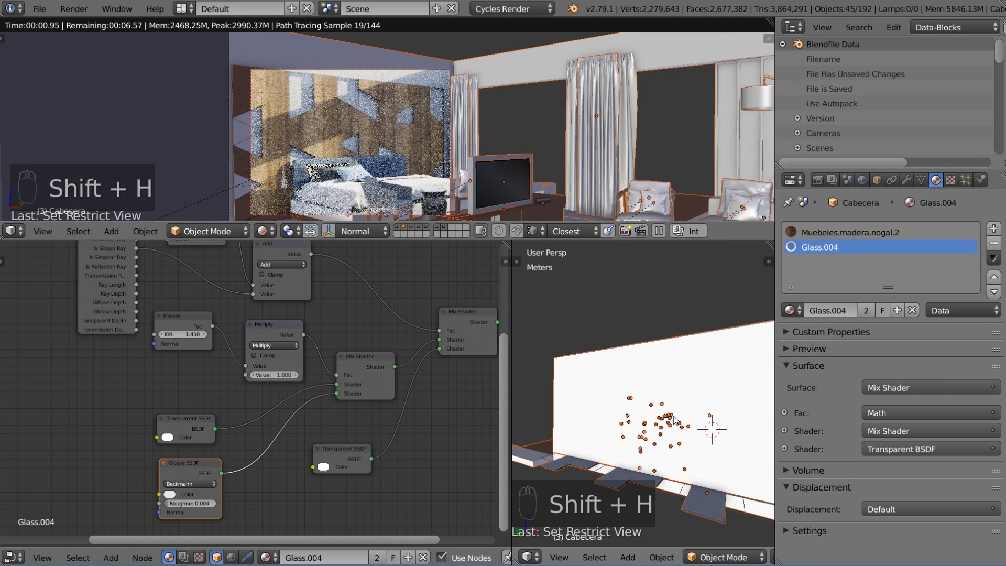
Edit the Walls mesh and add a vertical loop cut in the bedroom wall along the headboard's near side edge.
middle_drag(650, 401, 608, 413)
scroll(576, 425, up, 2)
scroll(574, 428, up, 2)
right_click(618, 400)
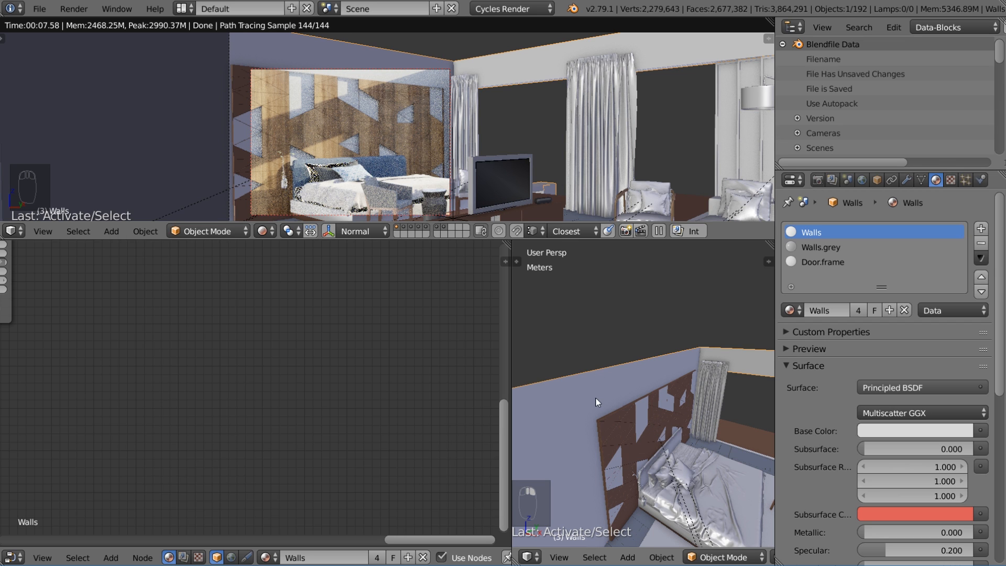
middle_drag(651, 416, 548, 409)
key(Tab)
key(ctrl+r)
click(574, 397)
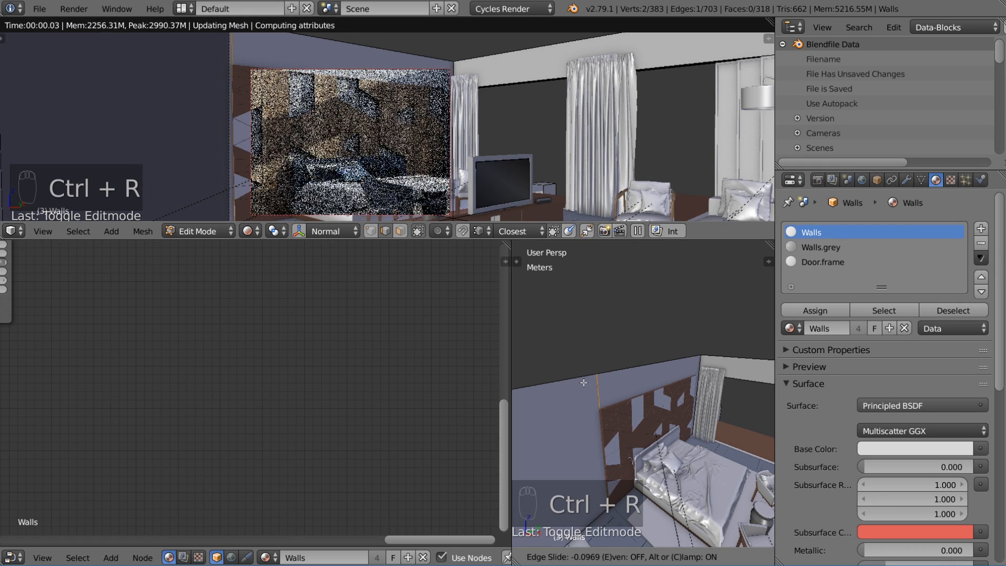
click(584, 385)
Add a horizontal loop cut across the bedroom wall, slid up to the headboard's upper edge.
key(ctrl+r)
click(584, 394)
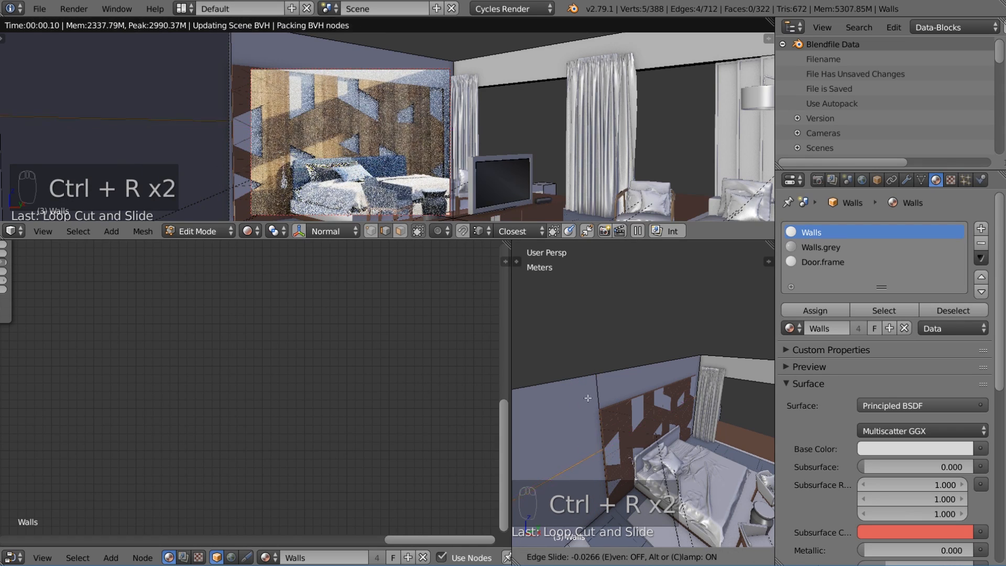
click(580, 363)
Add another vertical loop cut in the bedroom wall, slid to the headboard's far side edge near the window corner.
middle_drag(607, 428, 713, 378)
key(ctrl+r)
click(713, 378)
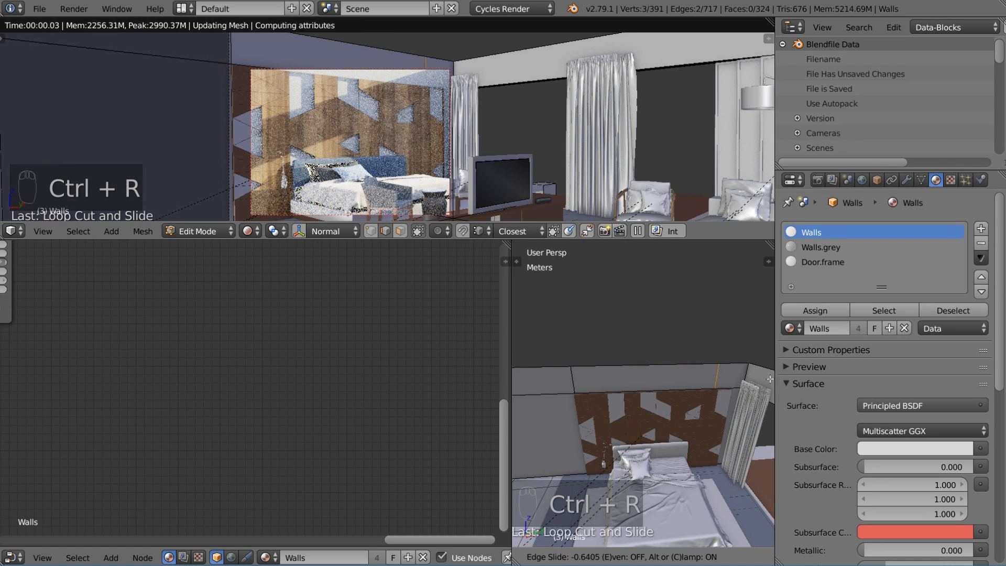
click(525, 375)
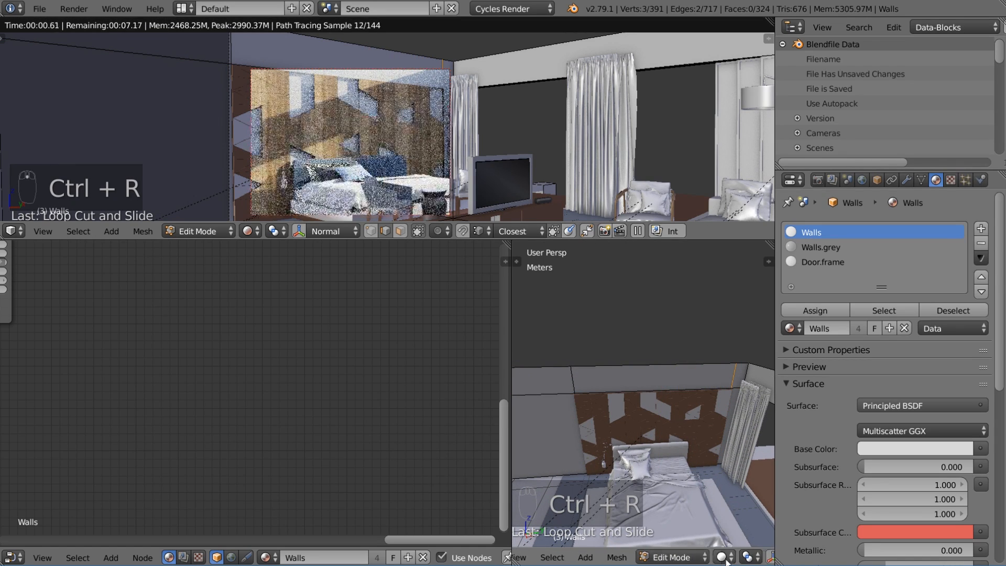
Delete the two wall faces behind the headboard in face selection mode and leave mesh editing.
click(714, 557)
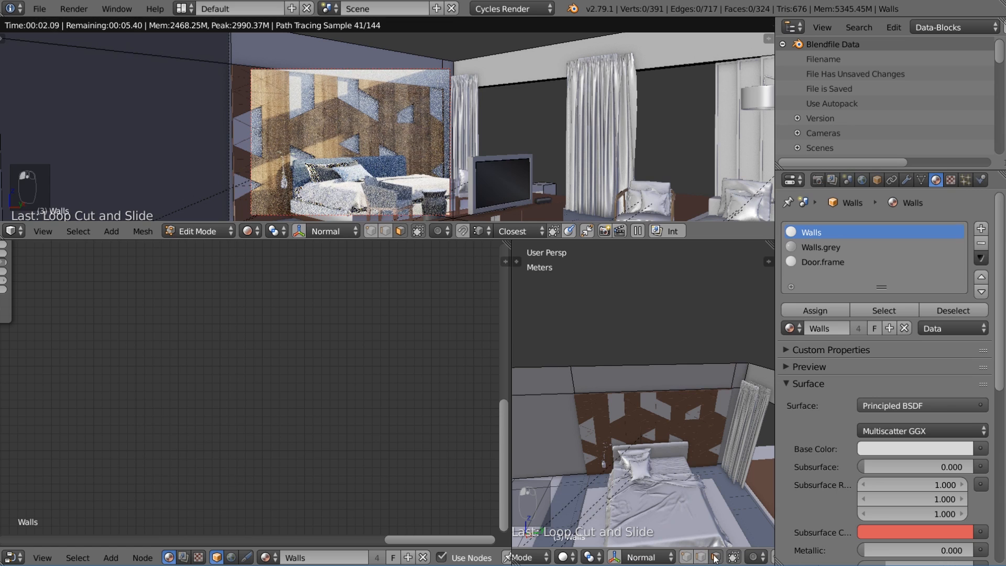
right_click(633, 421)
middle_drag(650, 449, 588, 412)
key(x)
click(563, 394)
right_click(678, 445)
key(x)
click(672, 411)
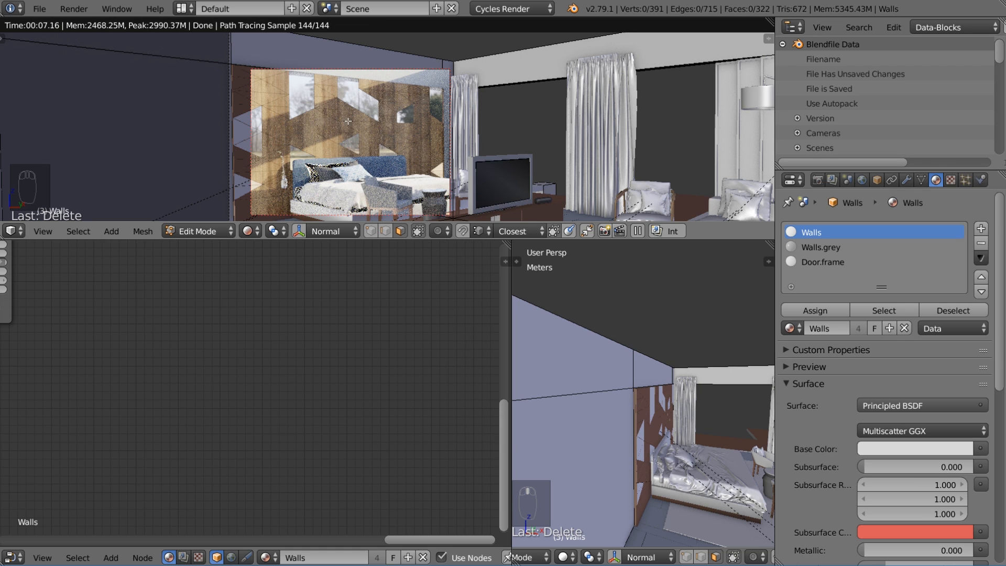
key(Tab)
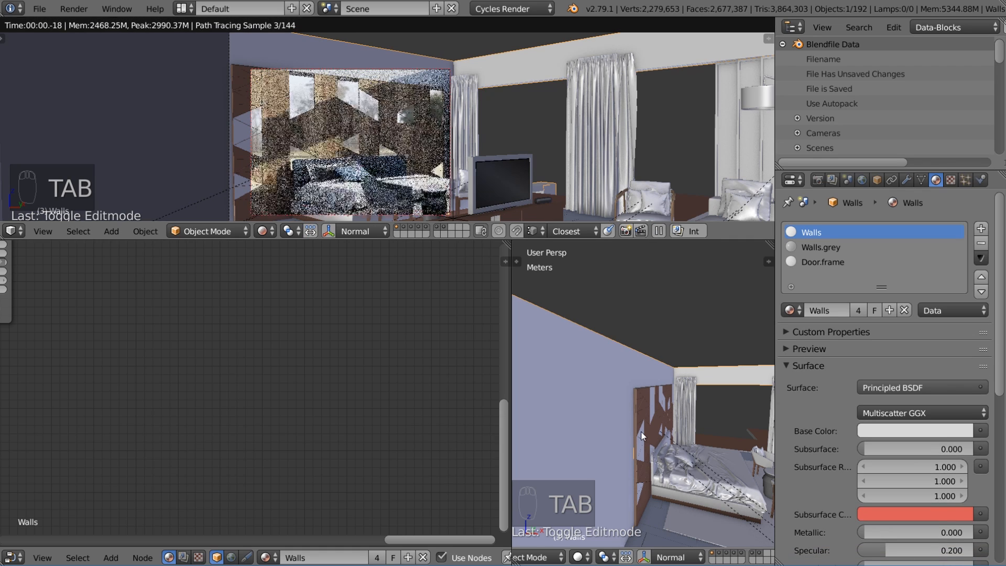
Check the headboard glass in the rendered preview and frame the Walls material's whole node tree.
scroll(250, 93, down, 1)
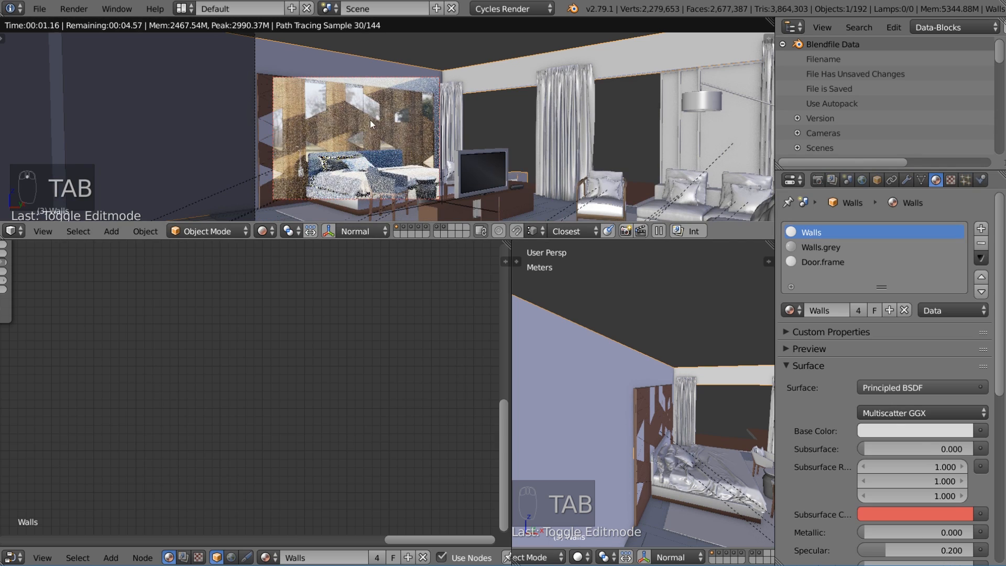
key(Home)
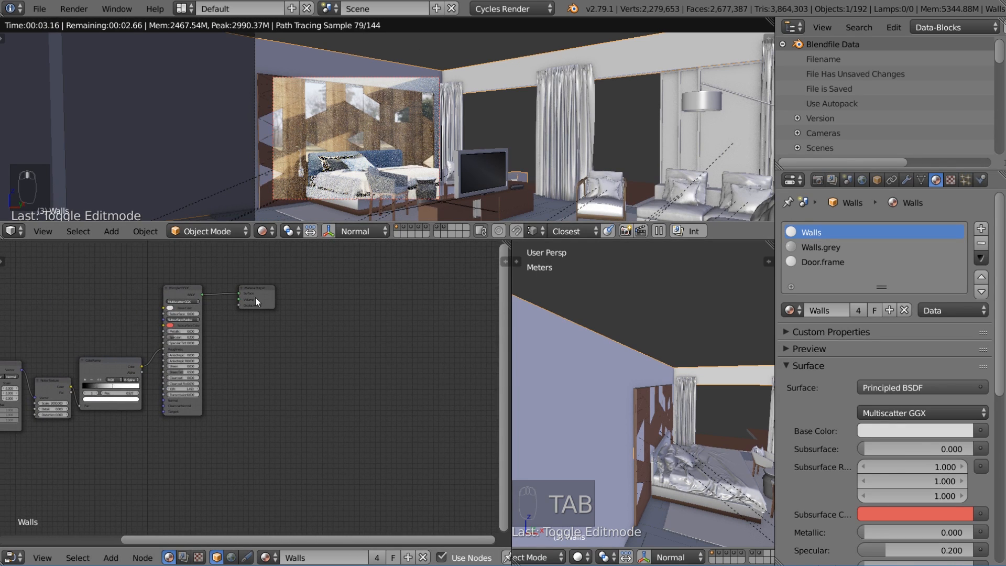
Set the Glossy BSDF roughness to 0.008 in the headboard panel's Glass.004 material.
scroll(256, 297, up, 2)
right_click(318, 103)
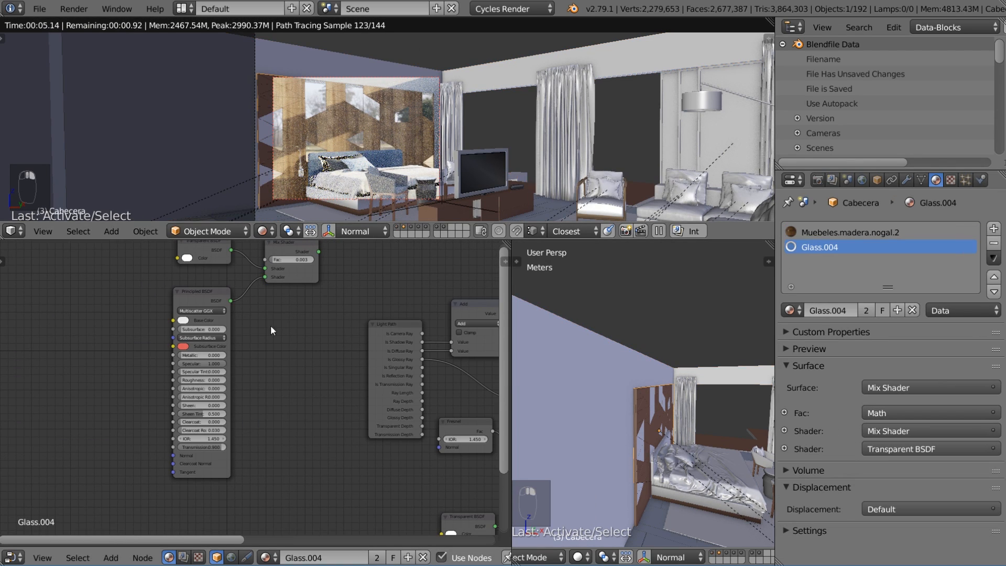
middle_drag(318, 410, 232, 324)
scroll(261, 469, up, 1)
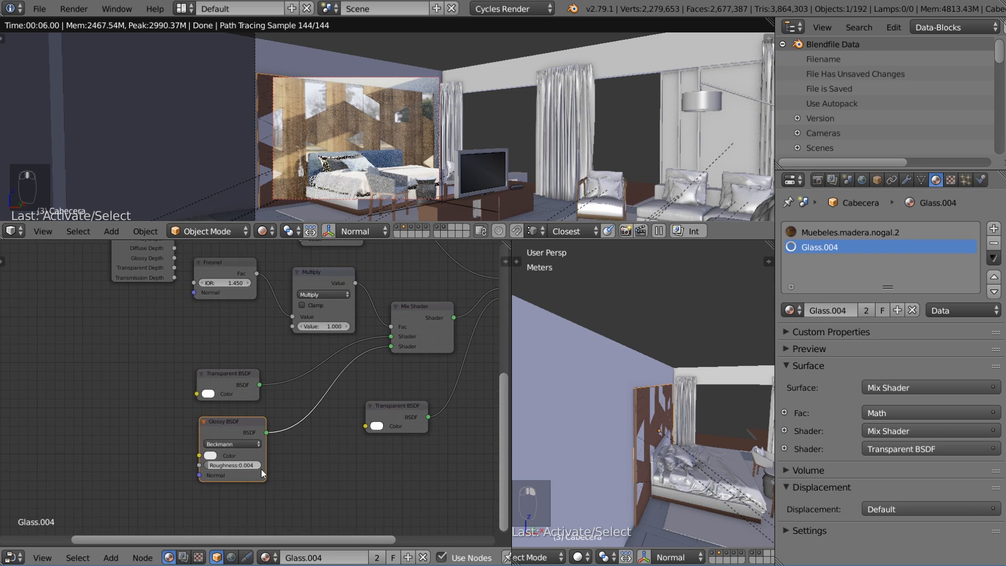
key(Return)
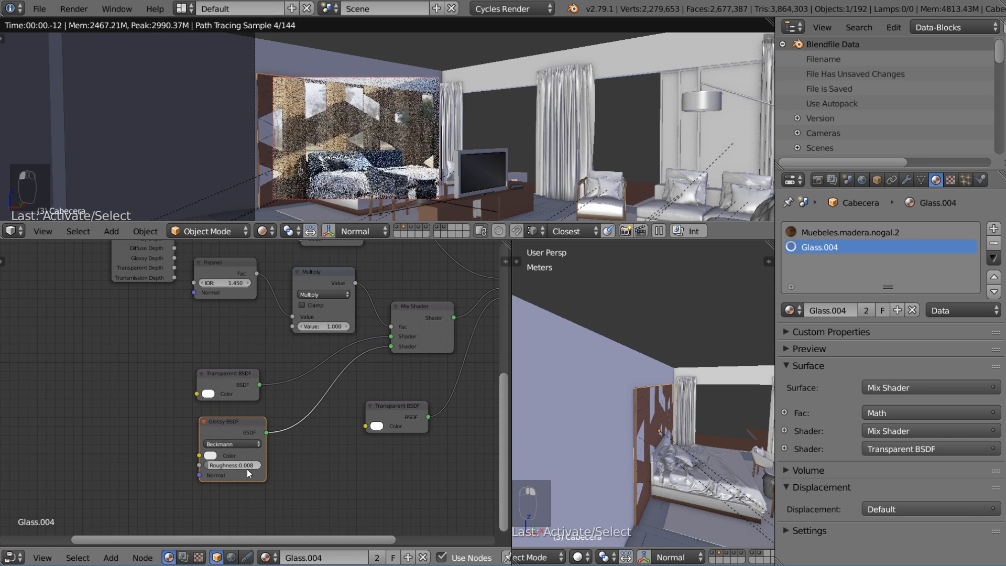
drag(329, 320, 292, 322)
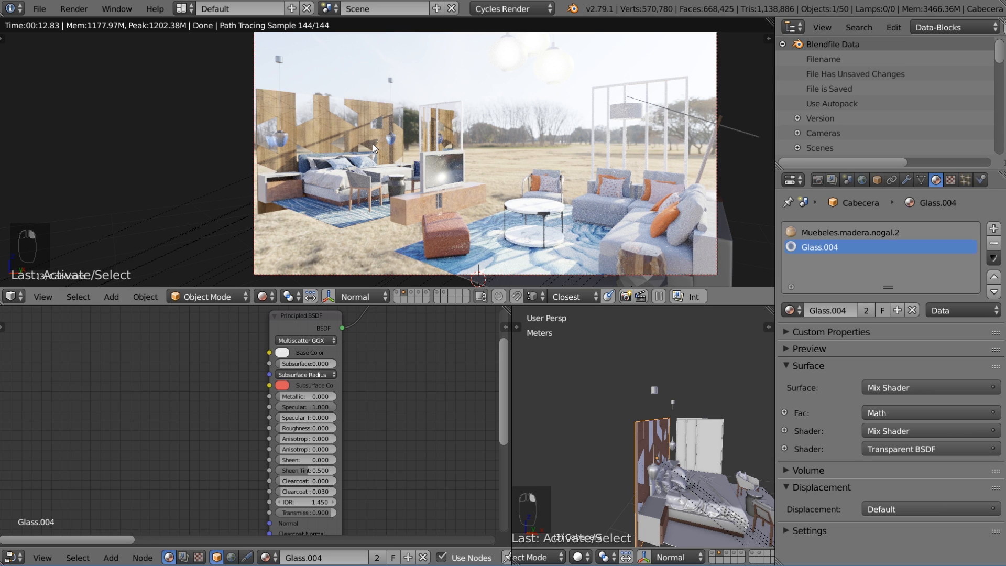
Check the TV cabinet's wood material and assign Muebeles.madera.nogal to the headboard's wood slot.
right_click(461, 195)
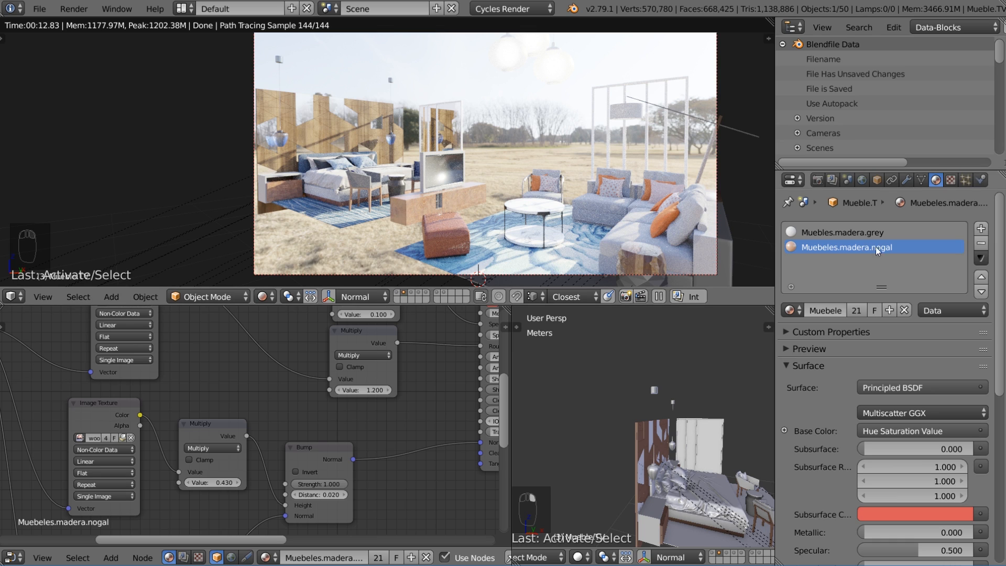
right_click(309, 136)
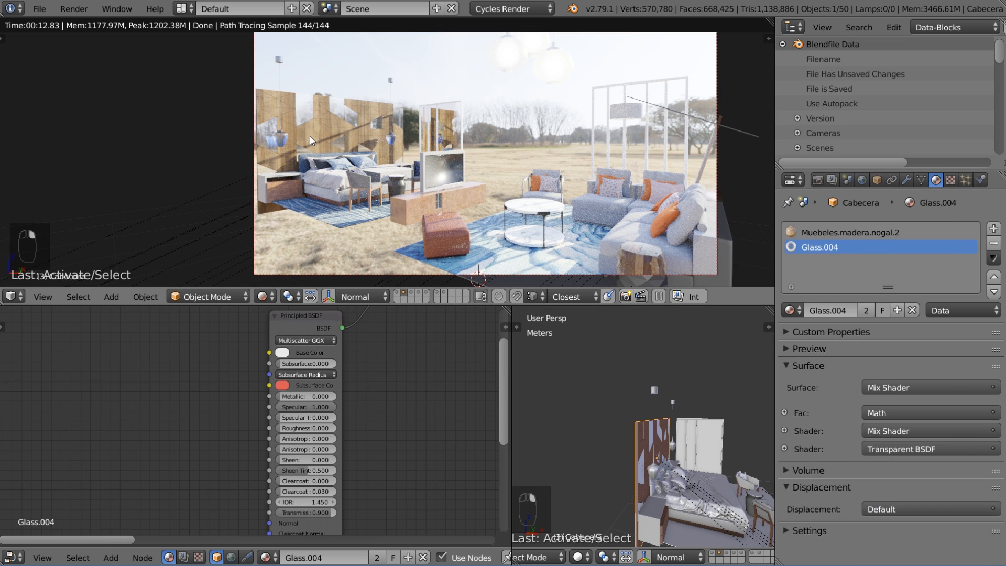
click(851, 234)
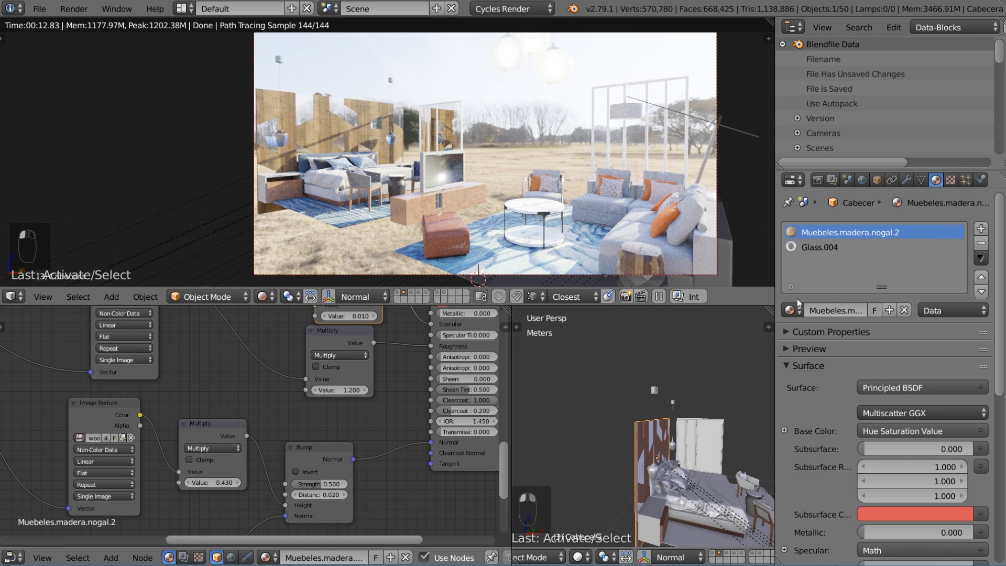
click(790, 310)
click(873, 387)
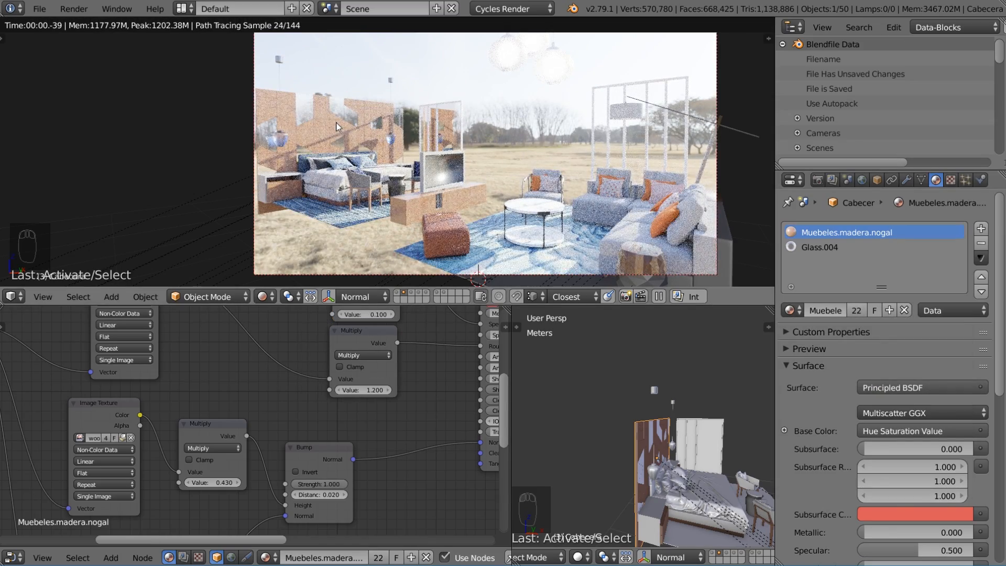
Make the headboard's Muebeles.madera.nogal material a single-user copy.
shift+middle_drag(336, 123, 487, 161)
scroll(488, 163, up, 8)
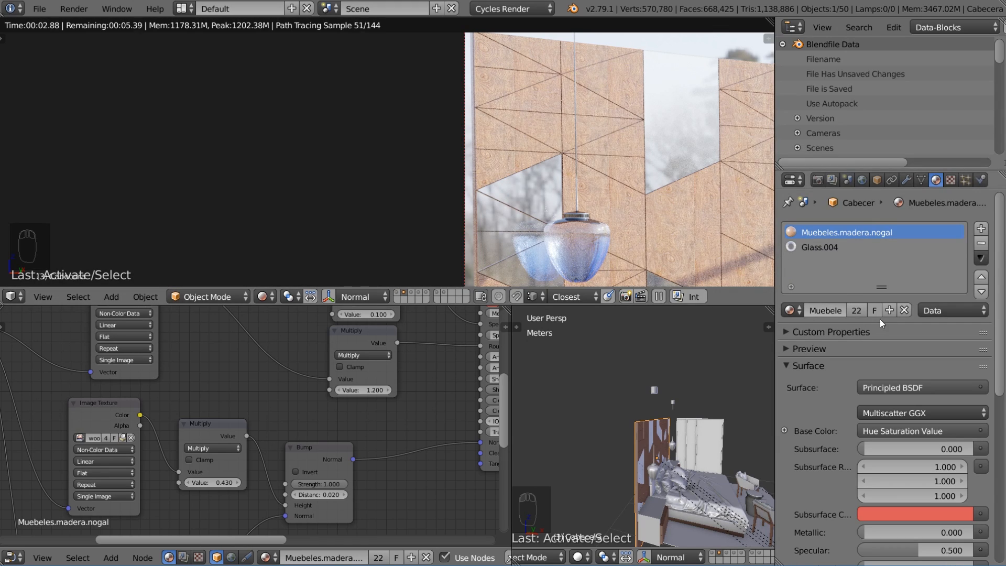
click(856, 310)
Set the scale to 1 on all axes in the lower Mapping node of the headboard's copied wood material.
scroll(409, 429, down, 2)
middle_drag(409, 429, 348, 451)
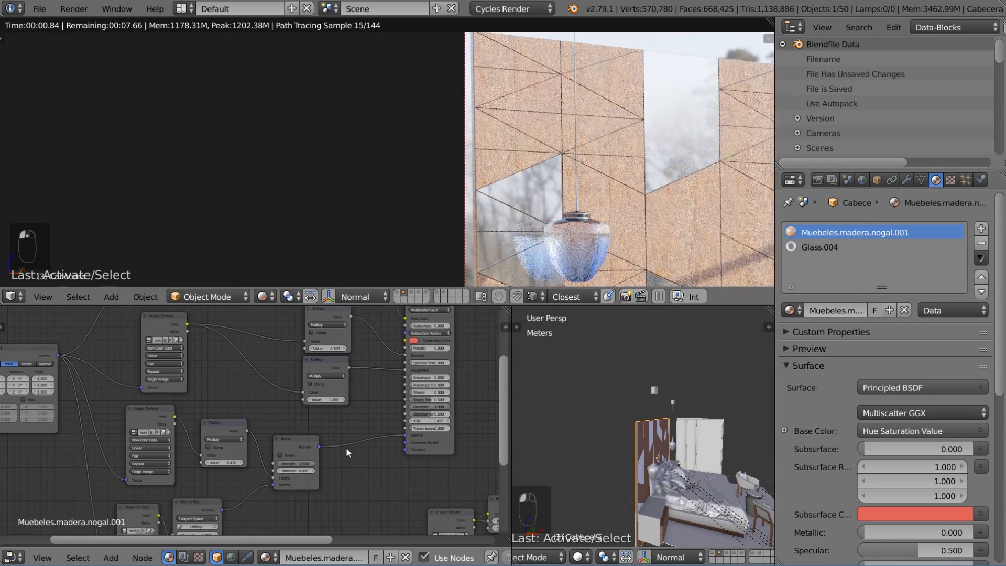
scroll(347, 451, down, 1)
middle_drag(171, 448, 304, 402)
scroll(304, 403, up, 3)
scroll(302, 416, down, 8)
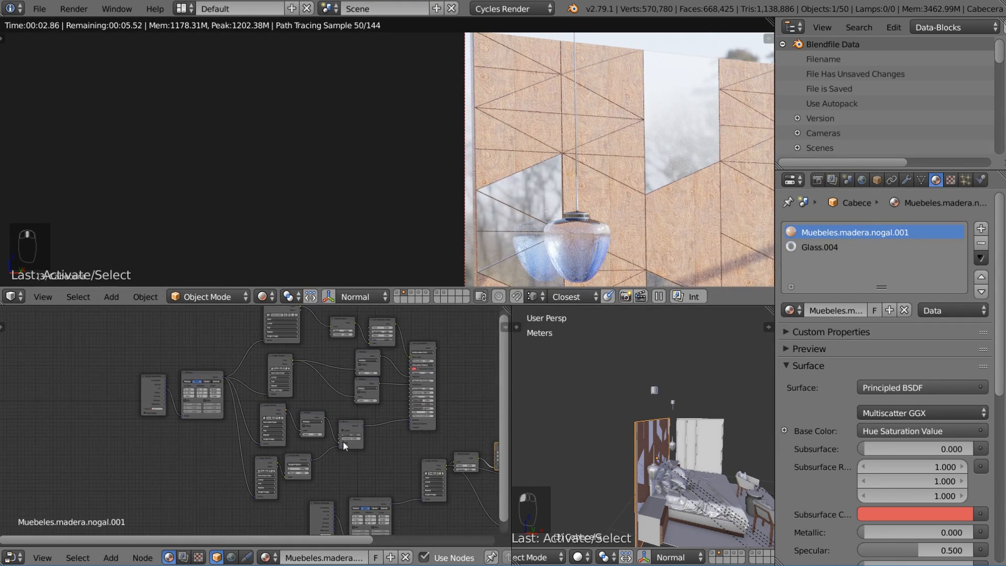
middle_drag(365, 448, 267, 398)
scroll(356, 423, up, 3)
scroll(324, 402, up, 2)
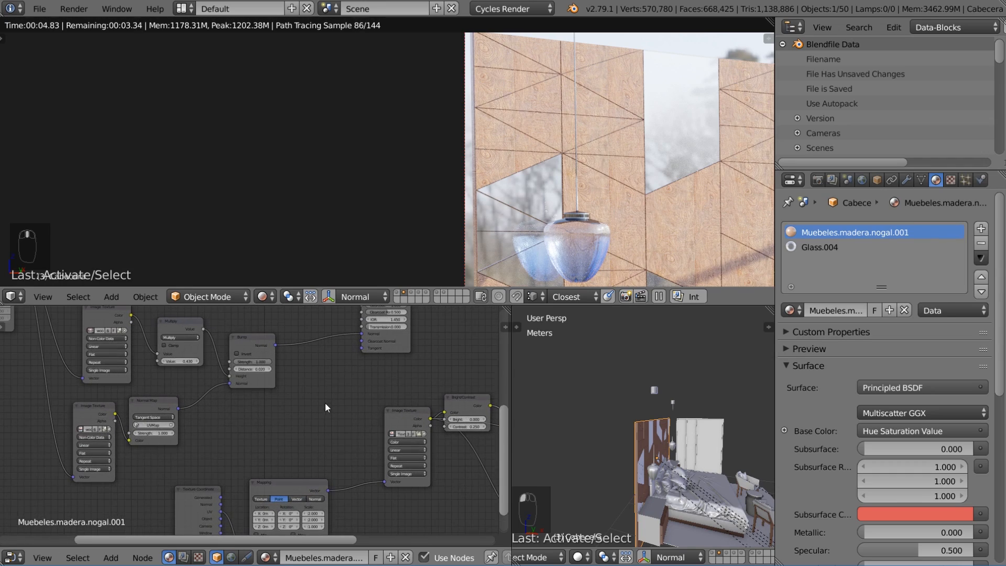
key(Return)
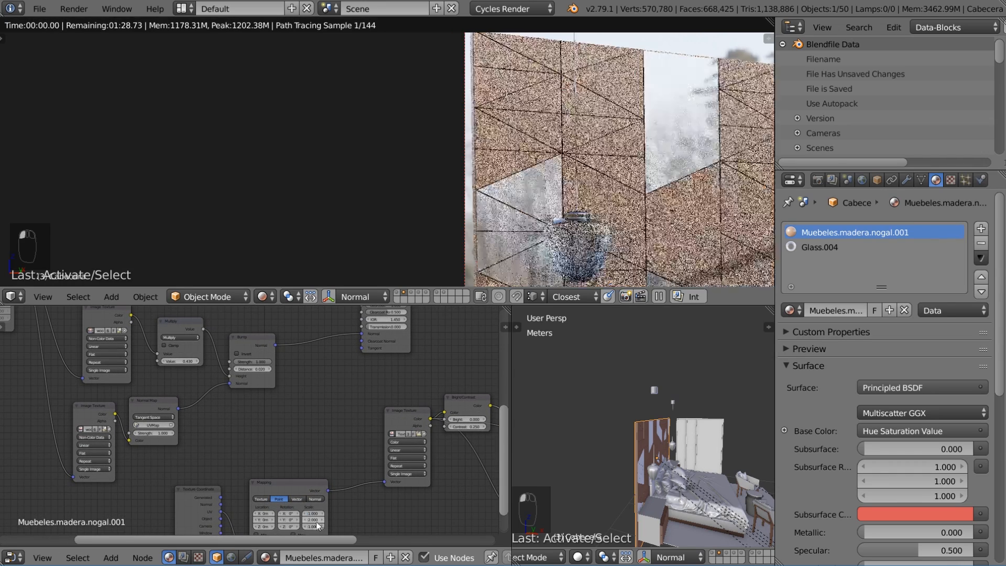
click(314, 521)
text(1)
key(Return)
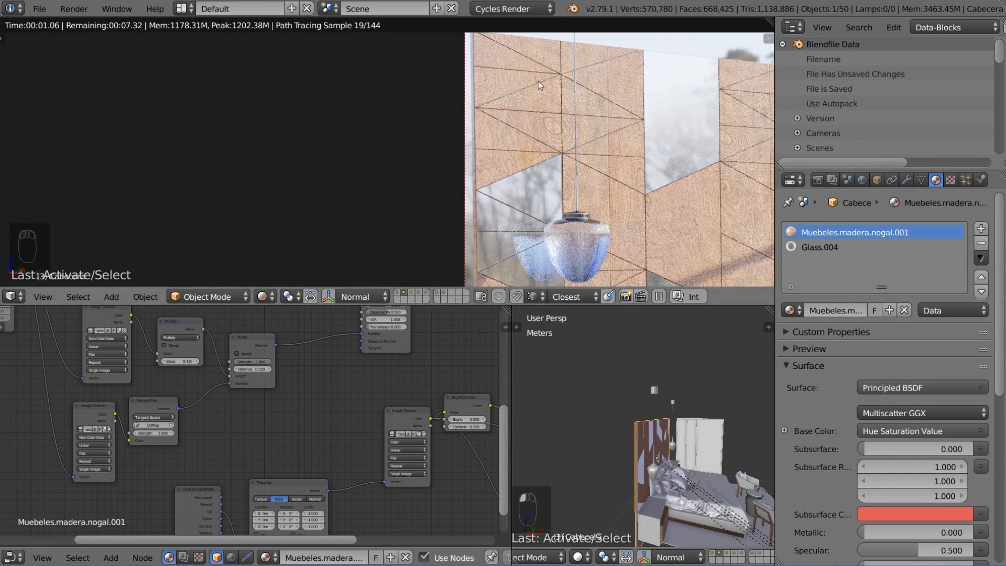
Review the rendered room with the new headboard wood and switch the camera viewport to Solid shading.
scroll(645, 263, down, 5)
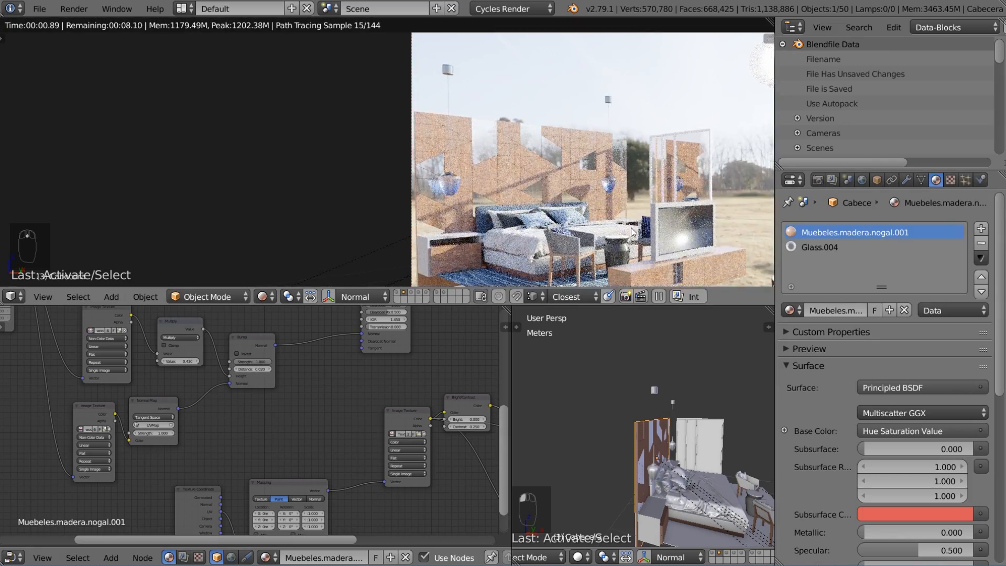
shift+middle_drag(603, 225, 560, 193)
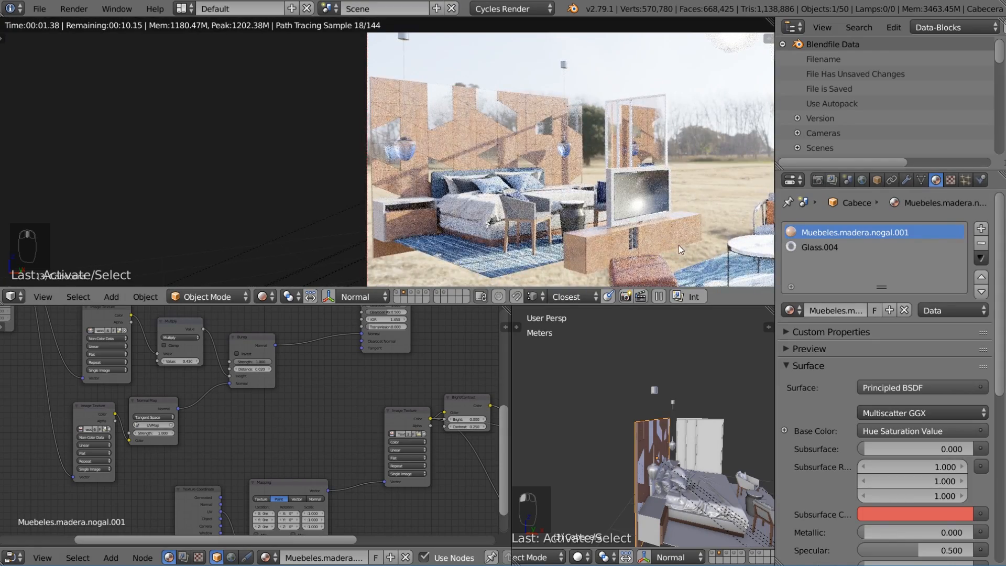
scroll(688, 235, down, 1)
shift+middle_drag(687, 235, 583, 202)
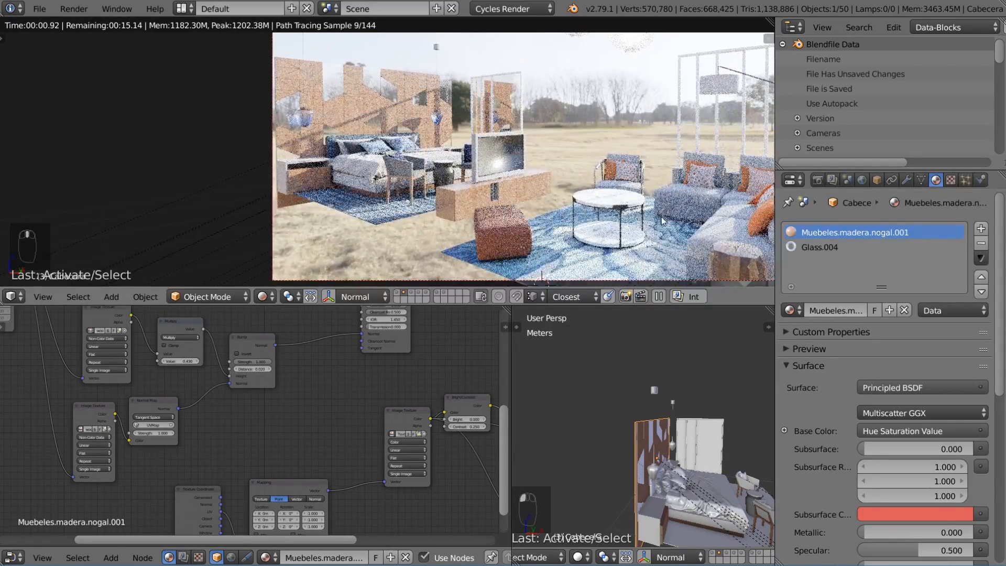
scroll(684, 203, down, 2)
shift+middle_drag(566, 127, 562, 172)
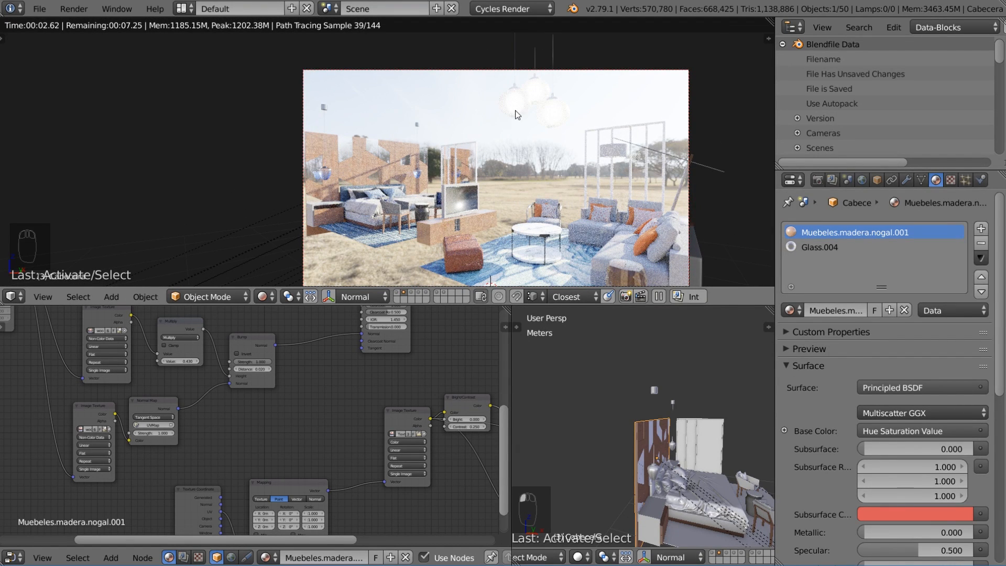
click(263, 296)
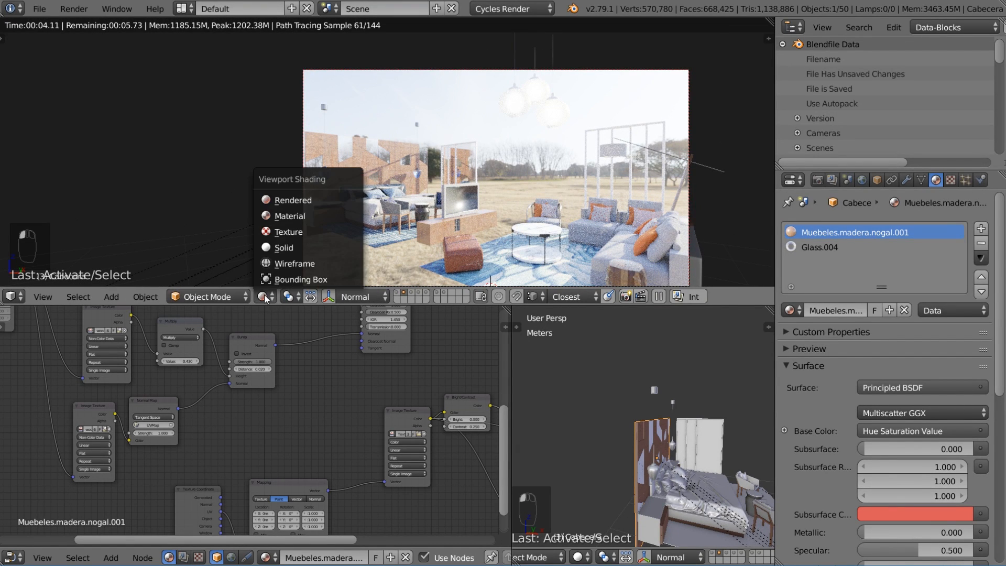
click(286, 247)
Enter Edit Mode on the leftmost large pendant lamp, show it in wireframe, and select its inner sphere.
scroll(544, 176, up, 3)
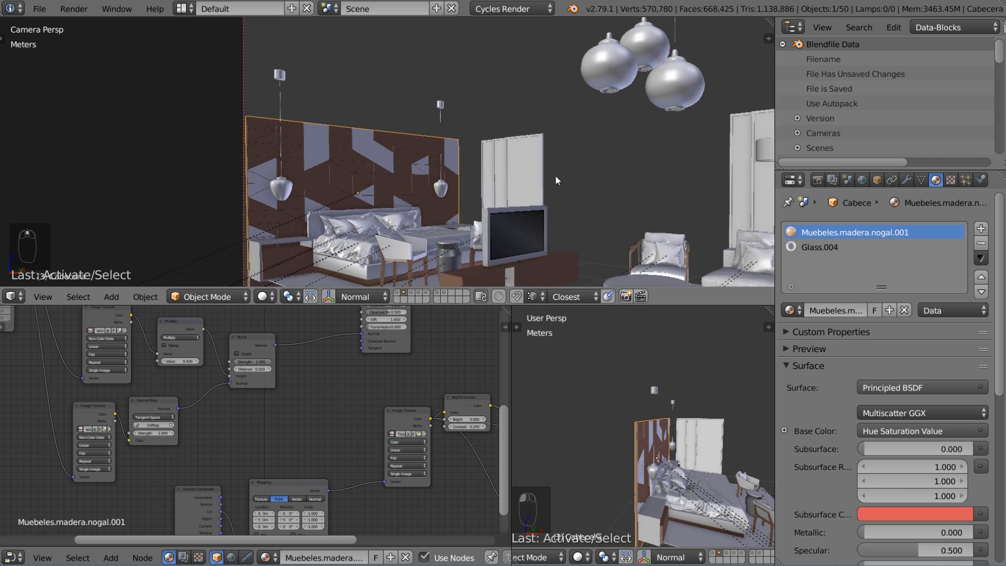
shift+middle_drag(555, 175, 461, 227)
scroll(461, 228, up, 2)
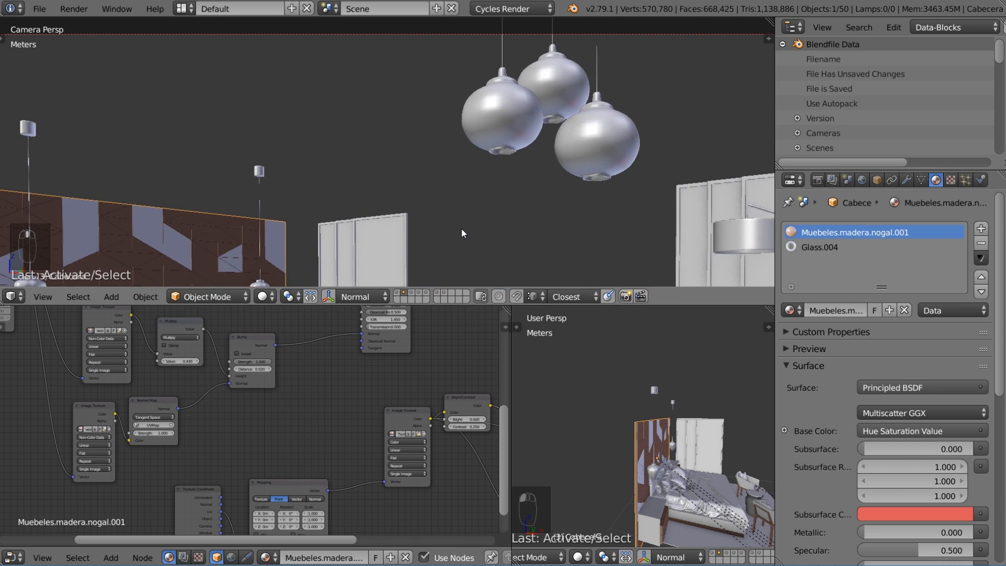
right_click(506, 149)
shift+middle_drag(602, 148, 482, 206)
key(Tab)
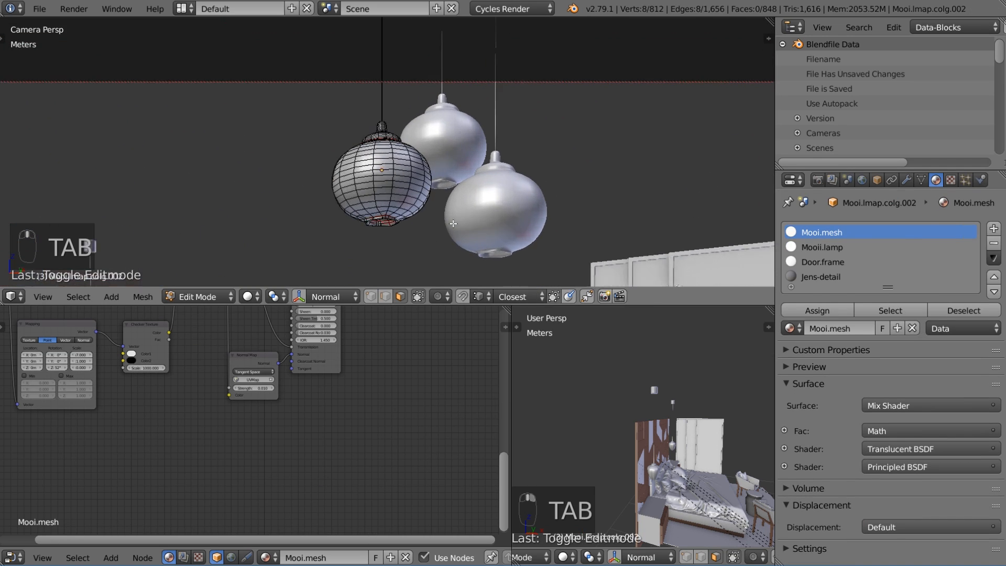
key(z)
scroll(434, 232, up, 3)
key(l)
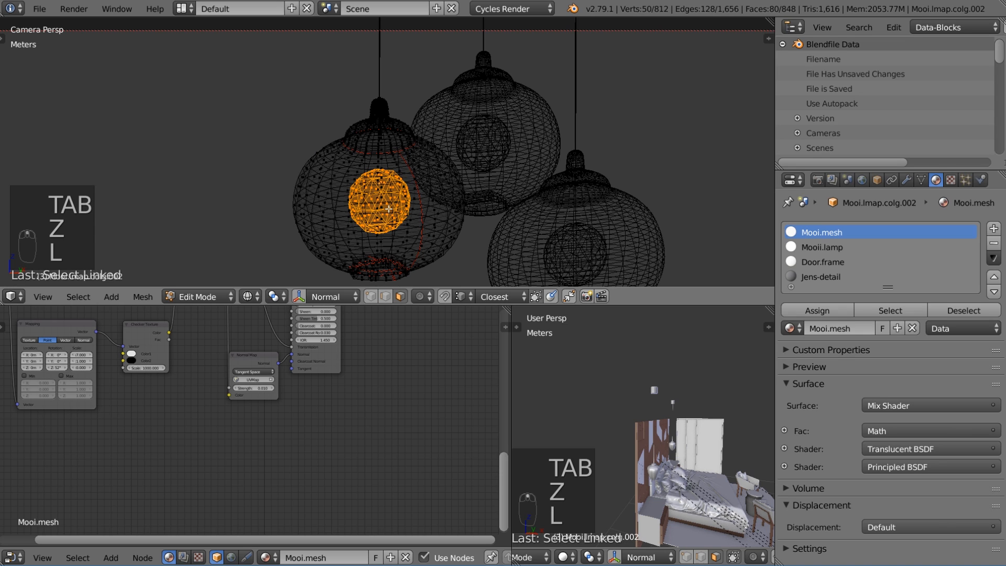
Inspect the lamp's inner sphere, deselect the mesh, and return to Object Mode.
scroll(424, 245, up, 1)
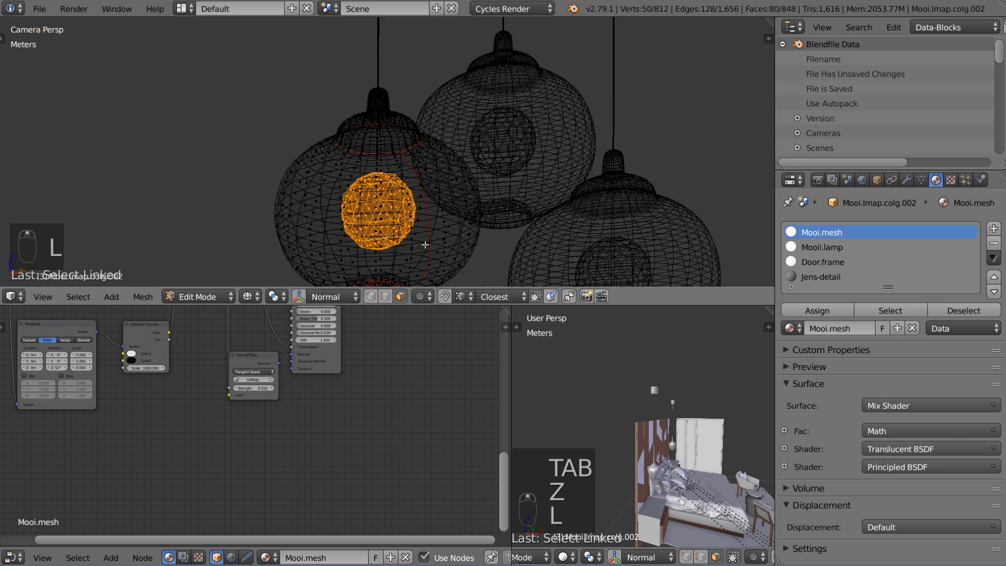
scroll(424, 244, down, 2)
scroll(422, 225, down, 1)
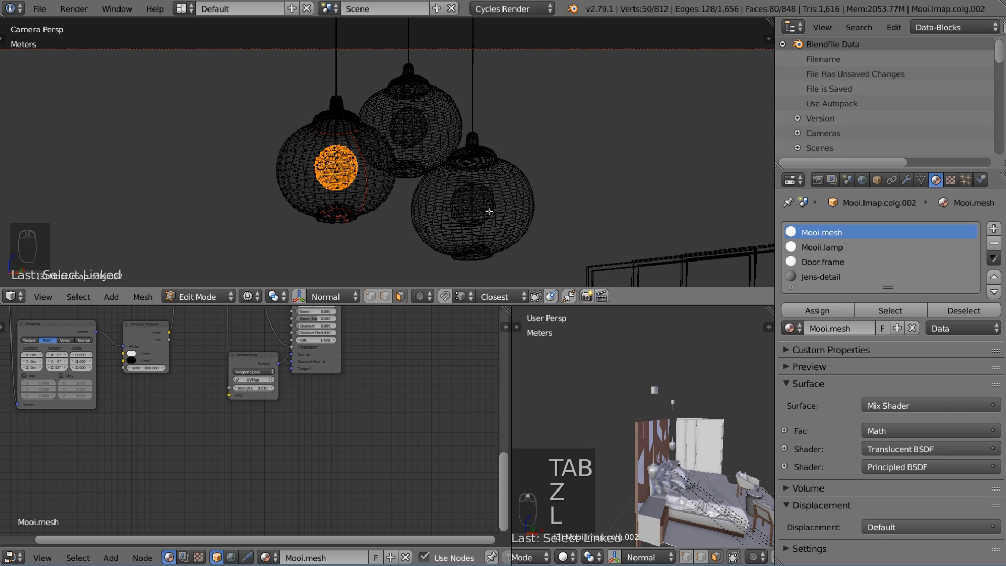
key(a)
key(Tab)
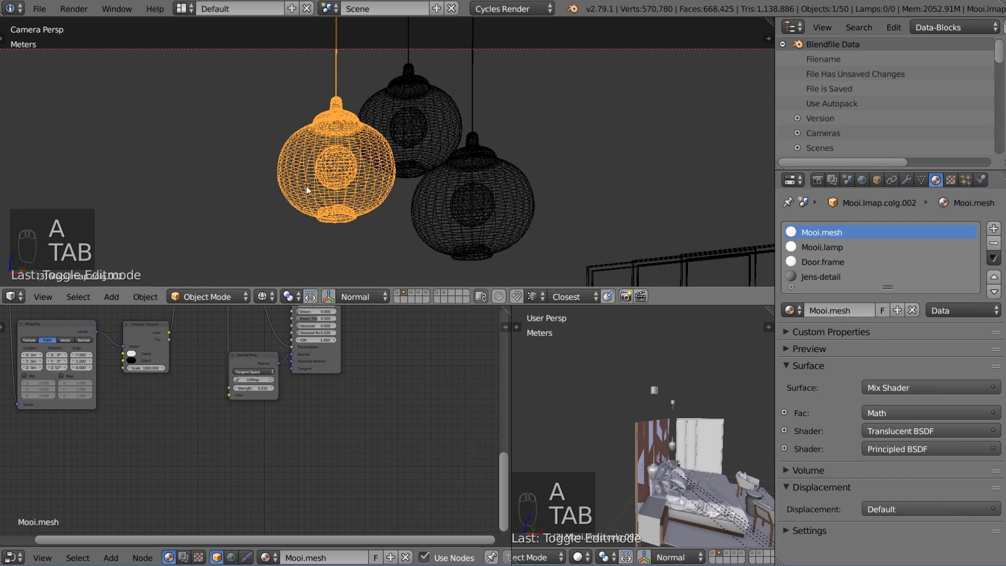
Save the blend file and deselect all objects in the scene.
click(39, 8)
click(86, 121)
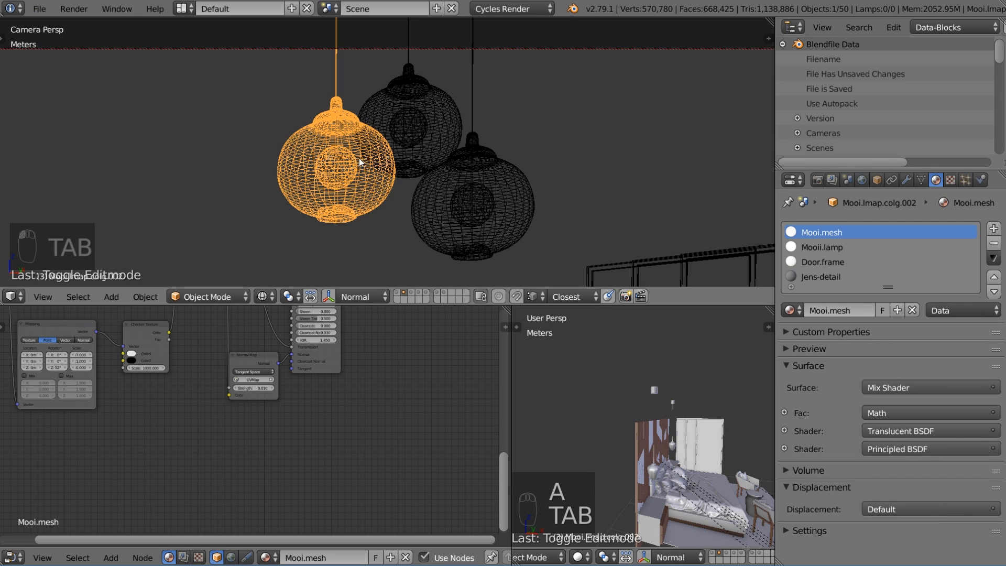
key(a)
key(a)
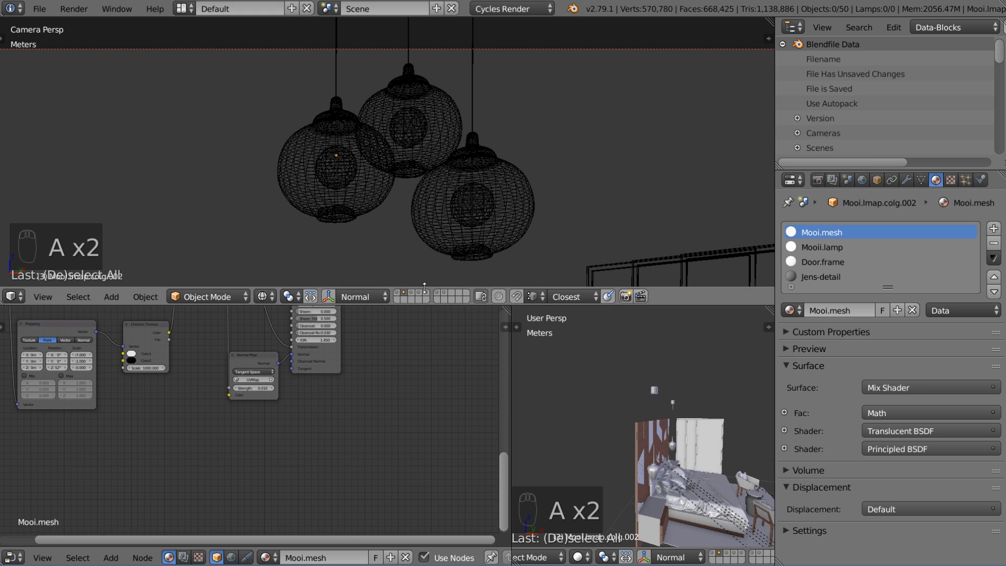
Browse the Group data in Apartmentpacked_edited.blend for appending and leave the file browser without appending.
scroll(316, 187, down, 4)
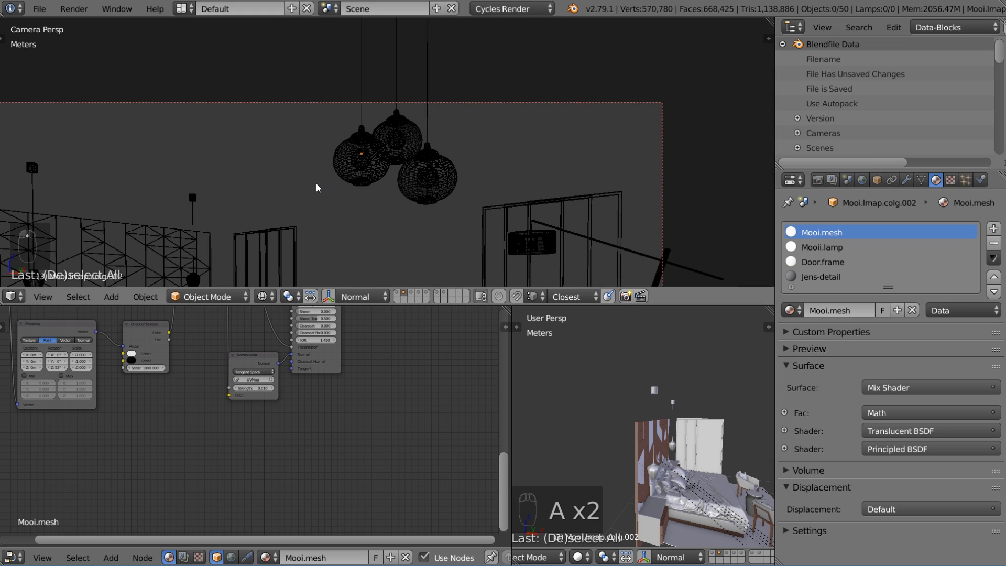
shift+middle_drag(346, 209, 357, 162)
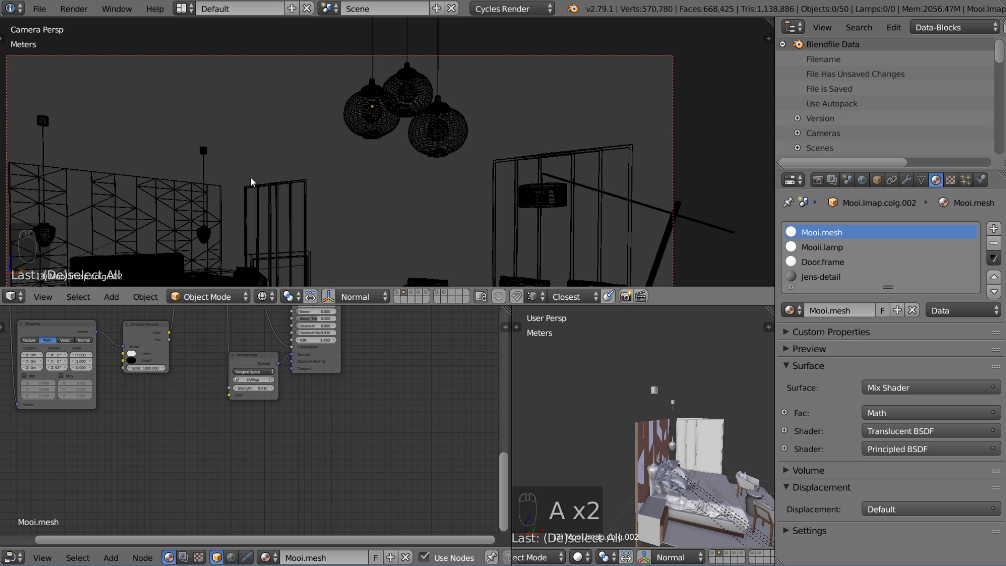
click(39, 8)
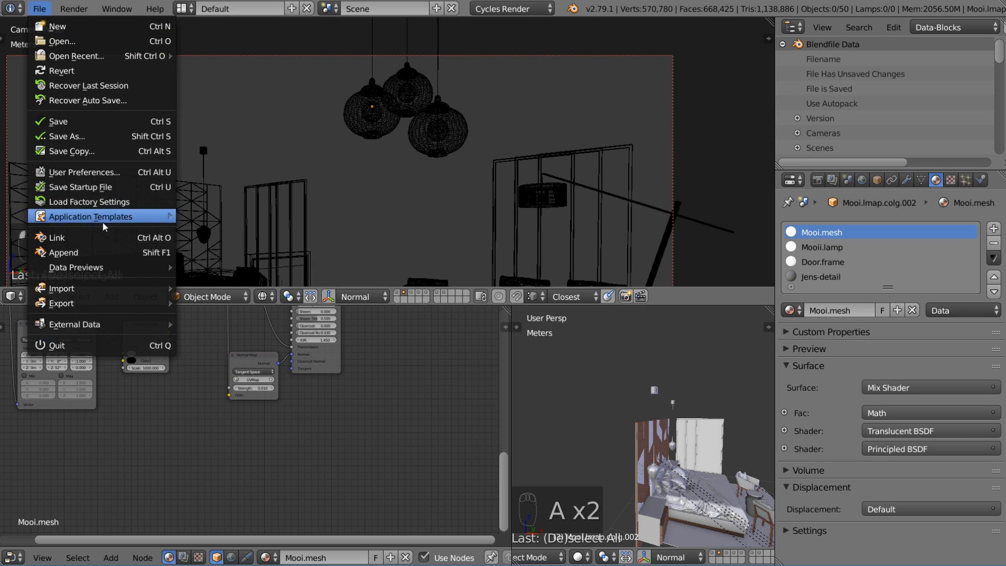
click(103, 251)
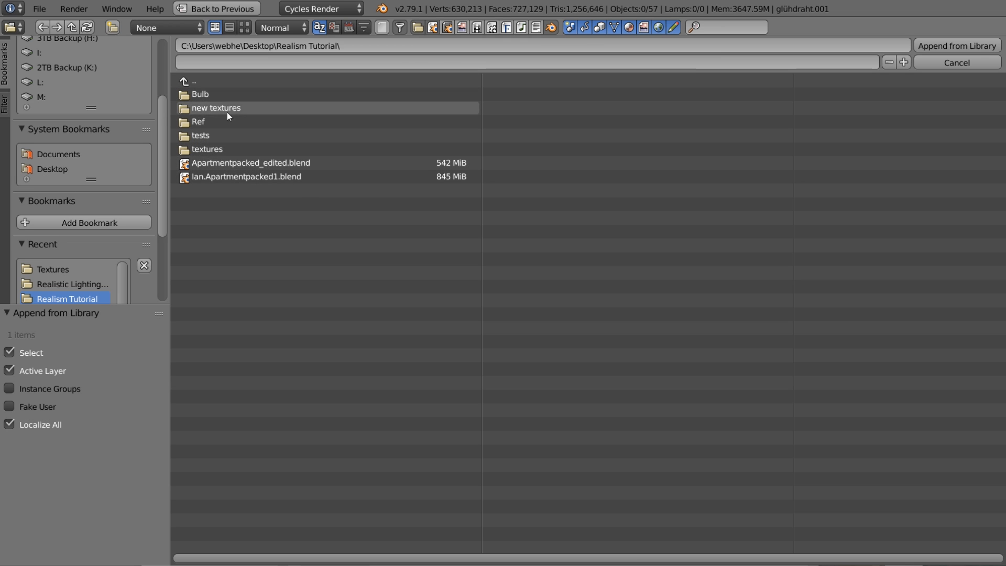
click(287, 166)
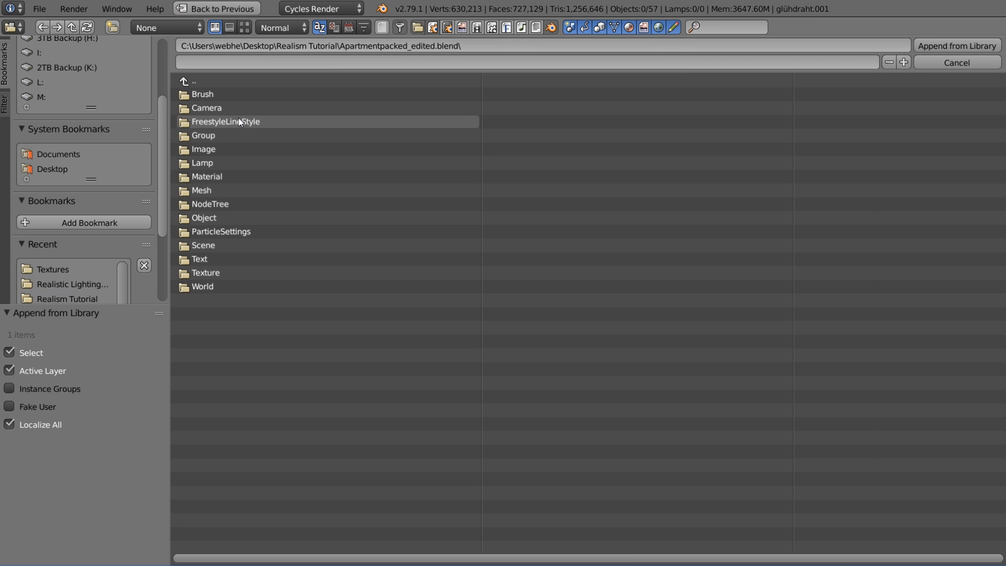
click(215, 137)
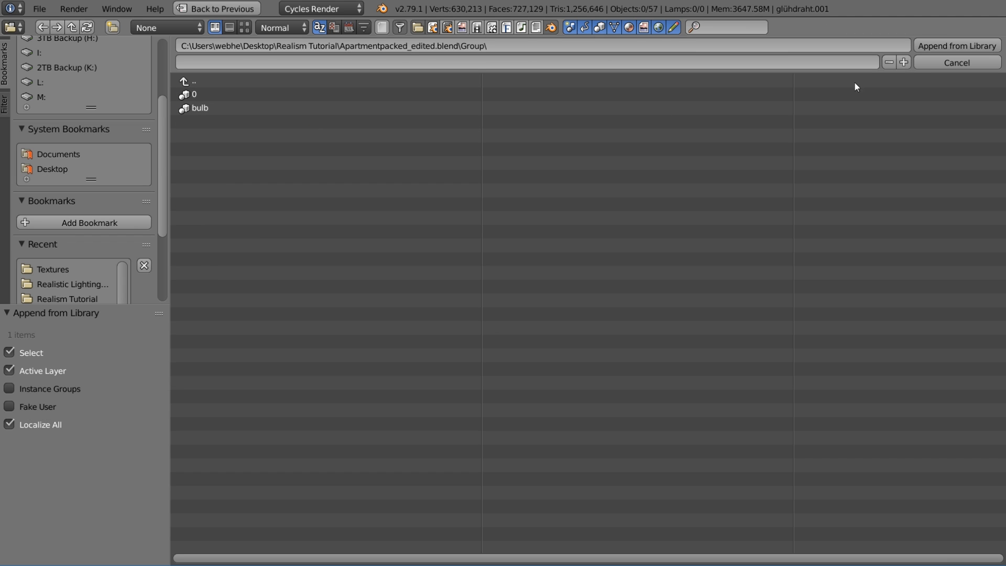
click(935, 66)
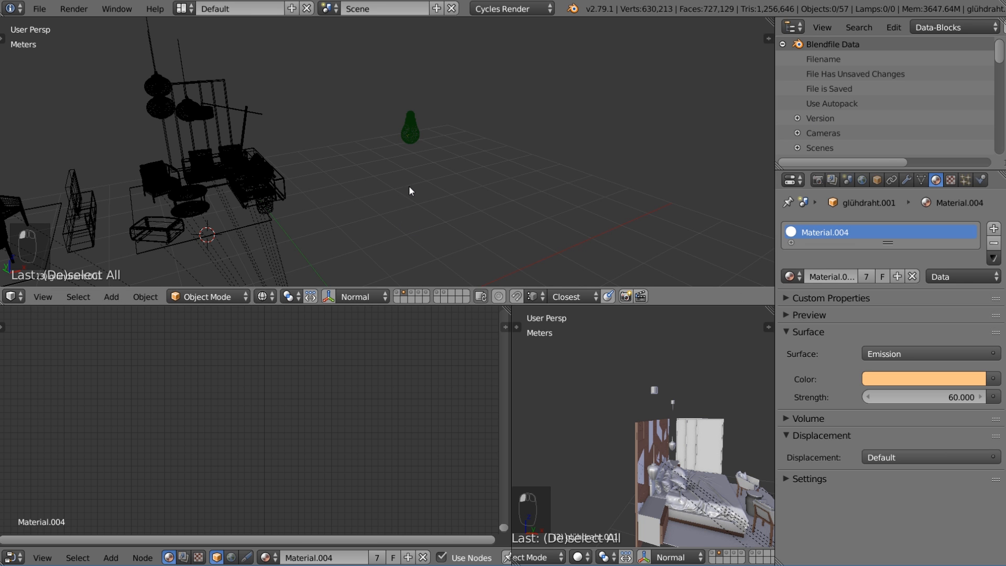
Box-select all the parts of the light bulb standing apart from the furniture.
scroll(418, 151, up, 1)
shift+middle_drag(418, 151, 402, 153)
scroll(353, 191, up, 2)
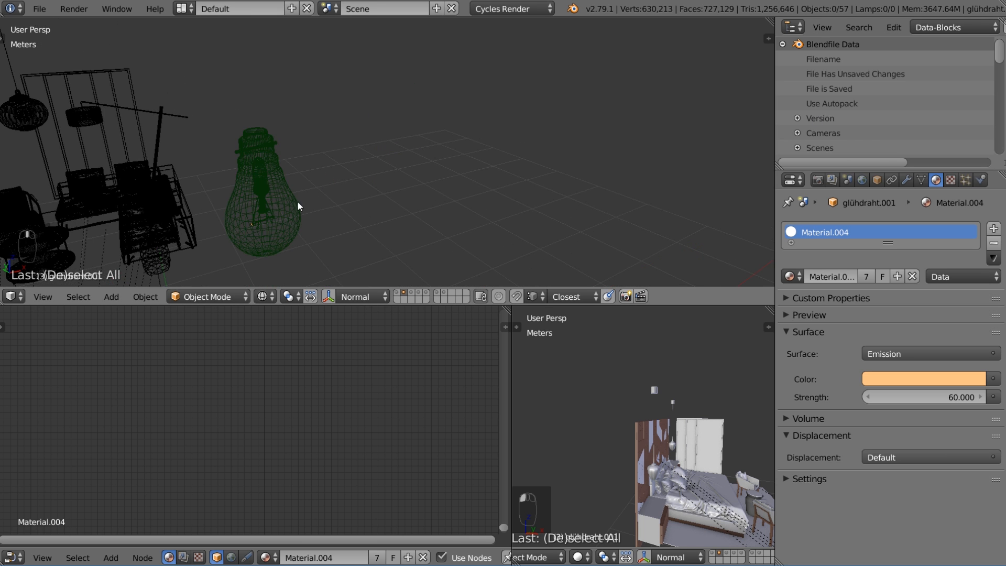
right_click(255, 223)
right_click(256, 221)
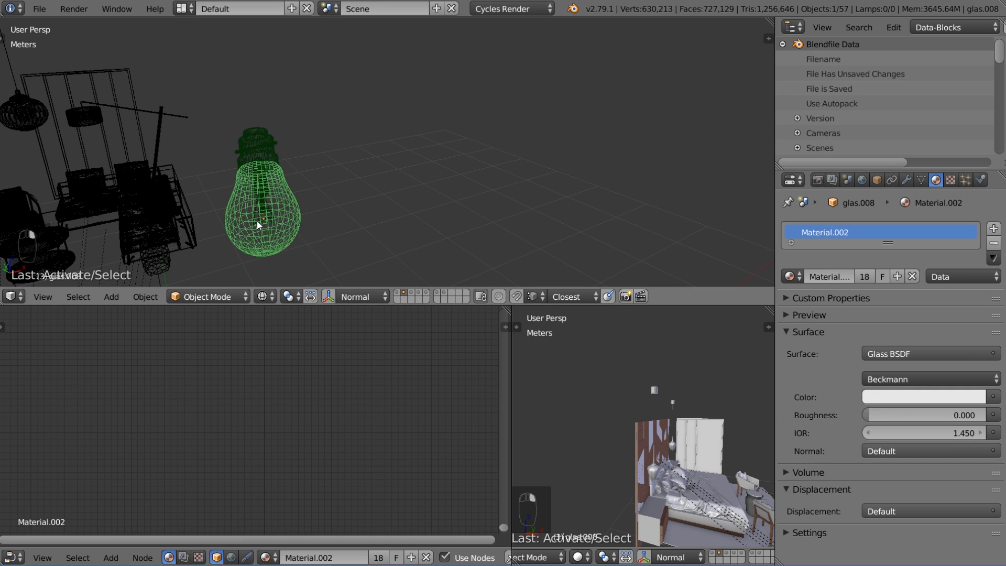
key(a)
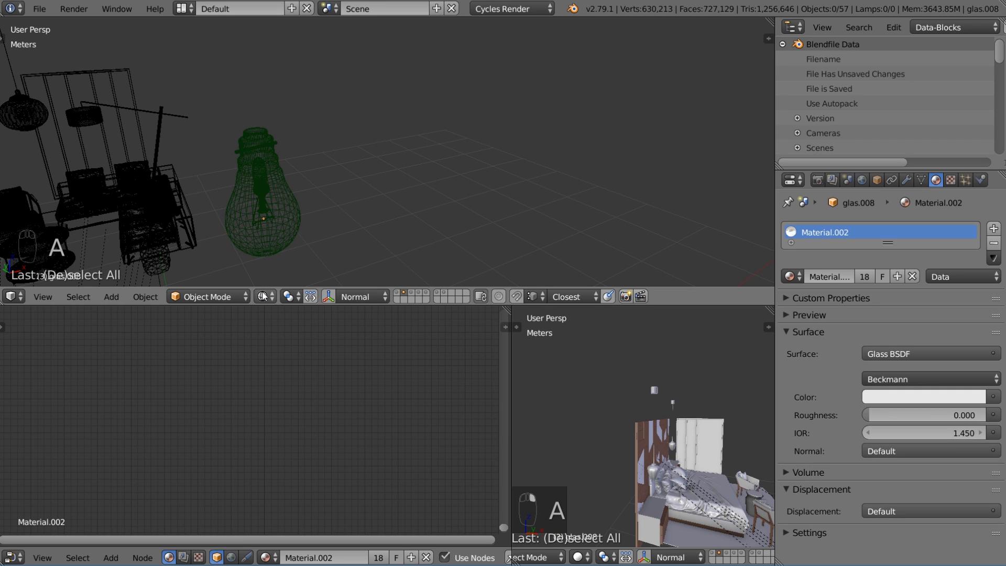
scroll(252, 204, down, 4)
middle_drag(334, 197, 353, 199)
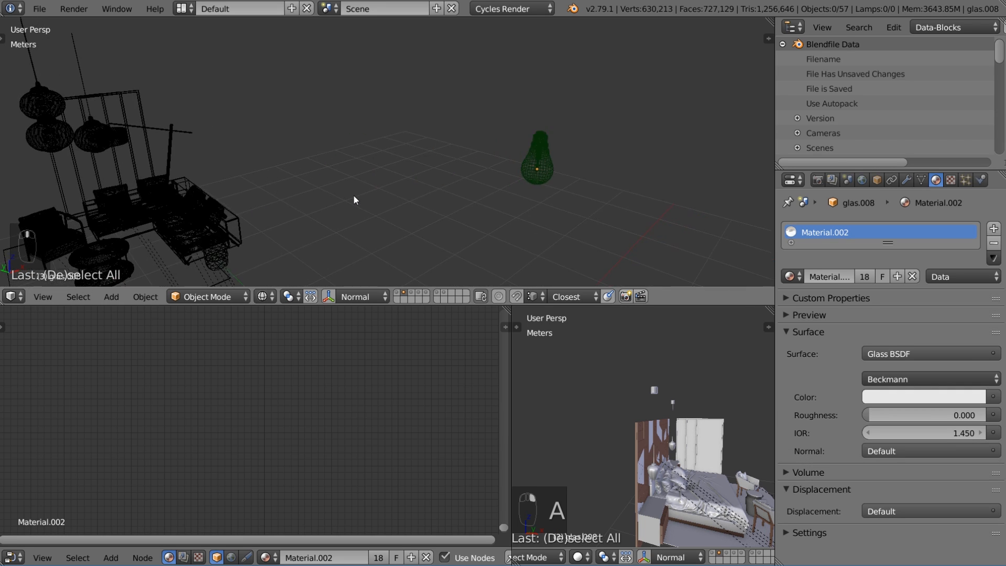
key(b)
drag(576, 198, 523, 116)
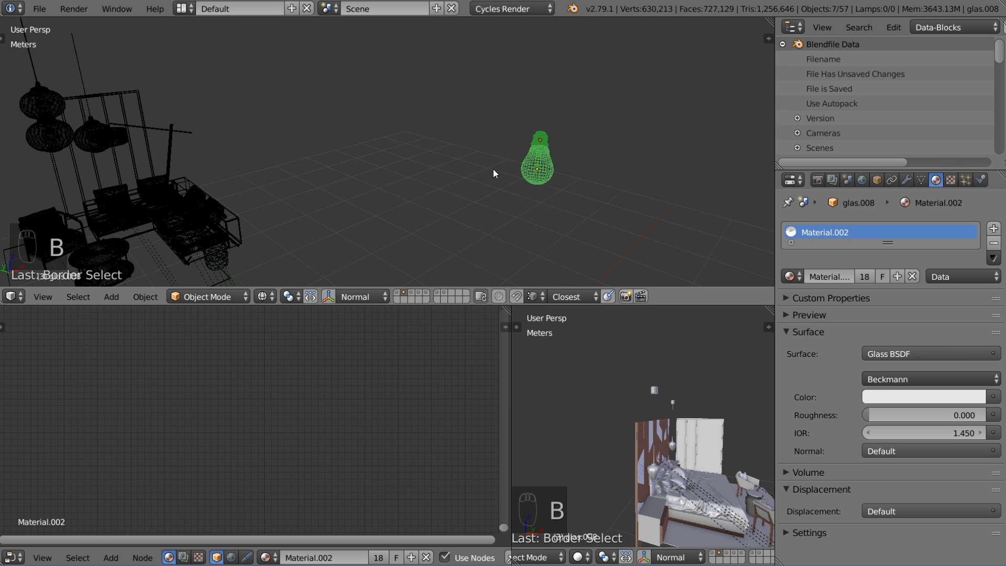
In top orthographic view, move the bulb to the centre of the front-left large pendant lamp.
middle_drag(492, 169, 512, 168)
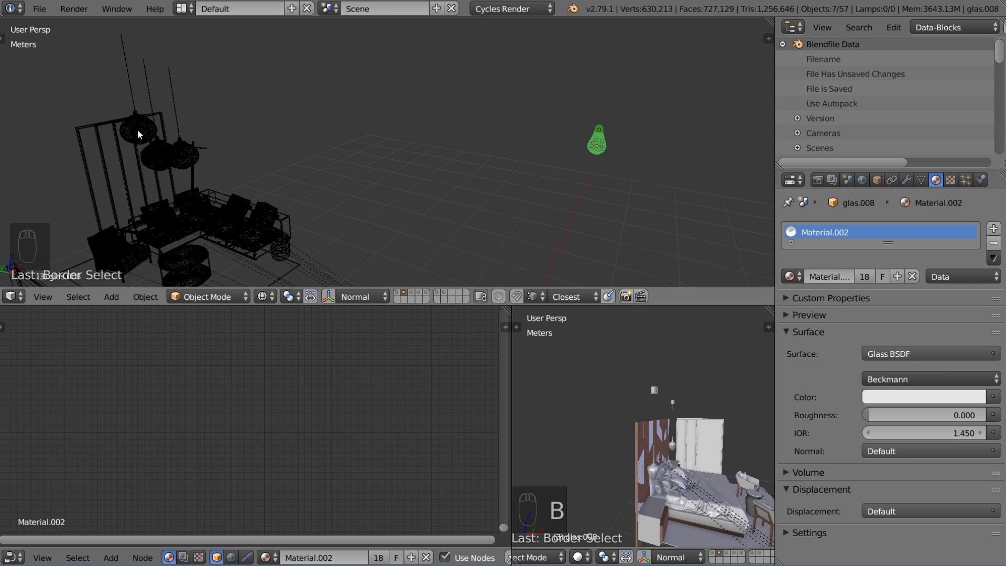
middle_drag(137, 129, 168, 151)
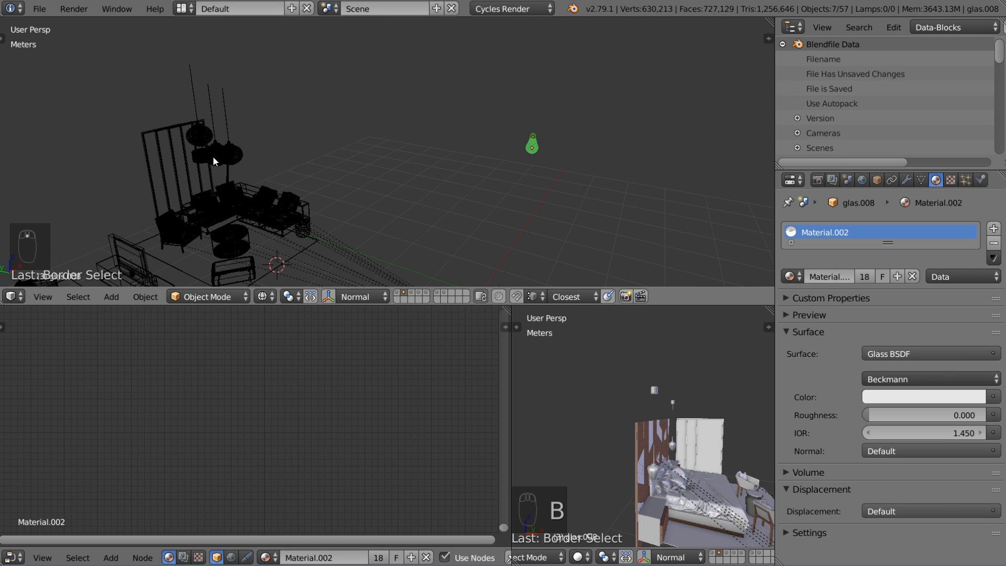
key(KP_7)
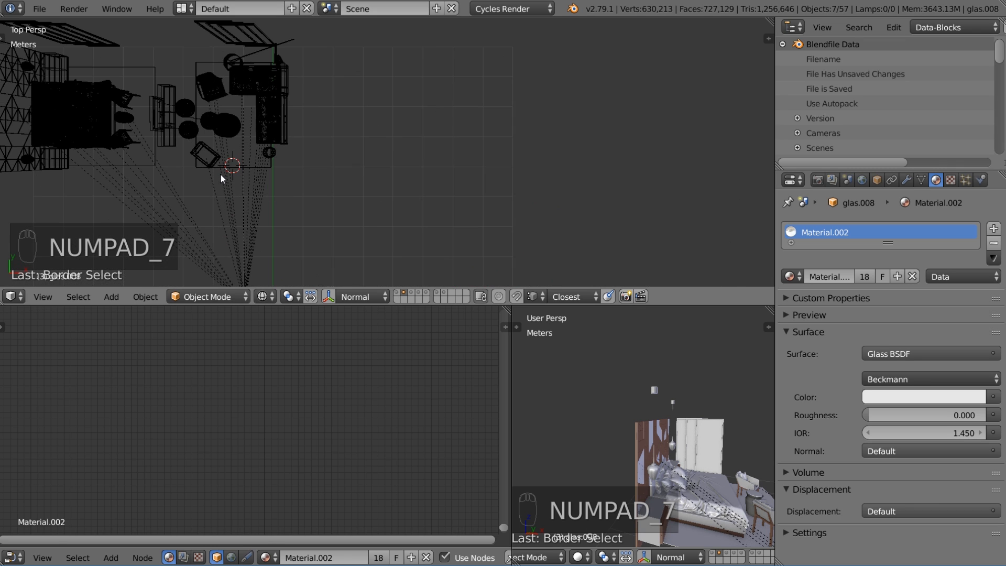
key(KP_5)
scroll(272, 163, down, 4)
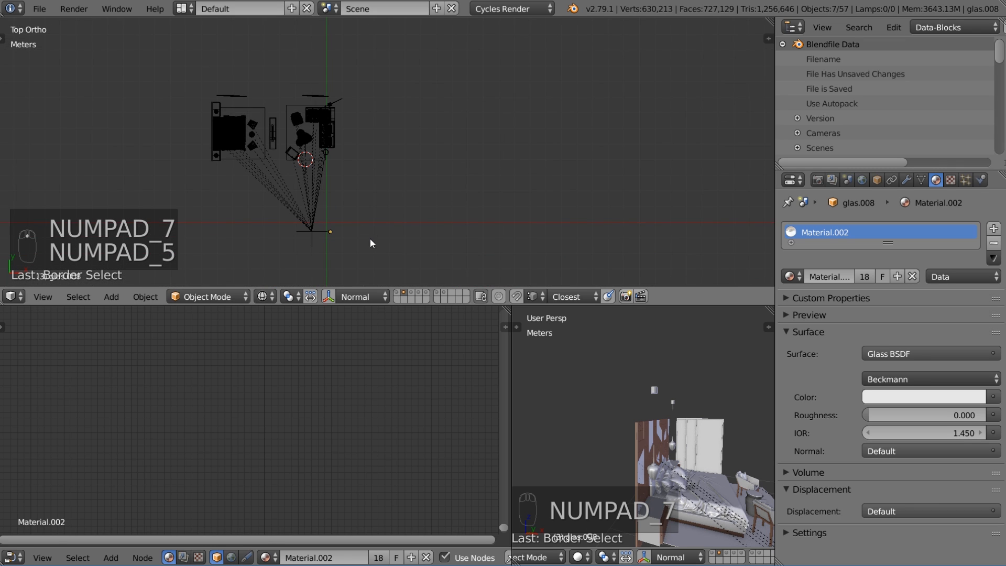
key(g)
scroll(335, 157, up, 10)
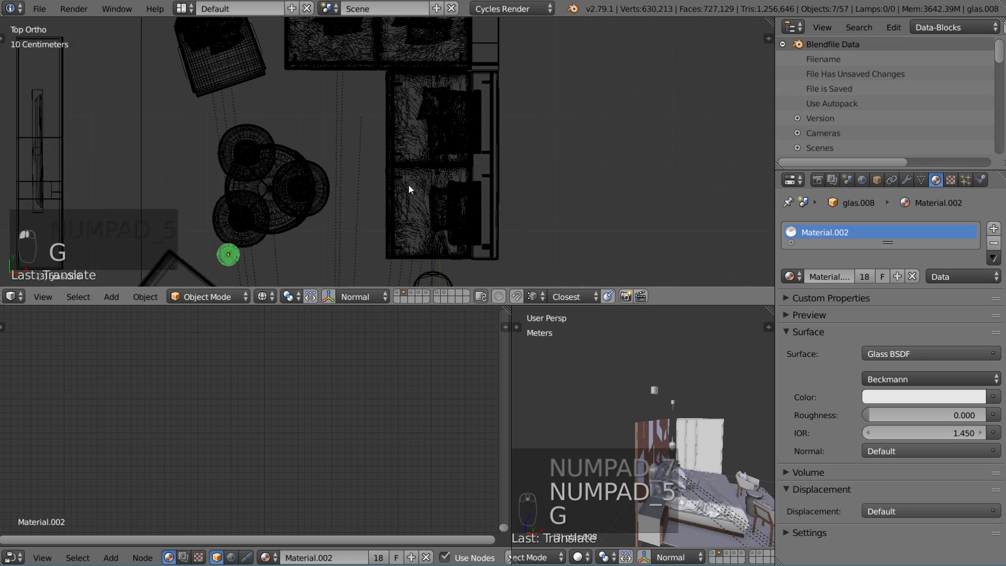
key(g)
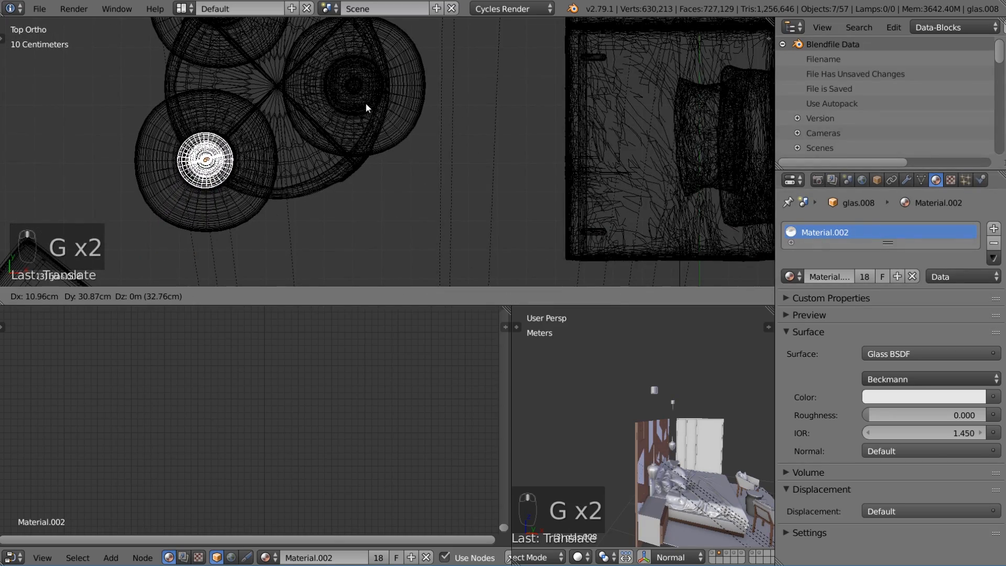
click(368, 105)
Lower the bulb along the Z axis until it sits inside the leftmost pendant lamp's shade.
key(KP_Decimal)
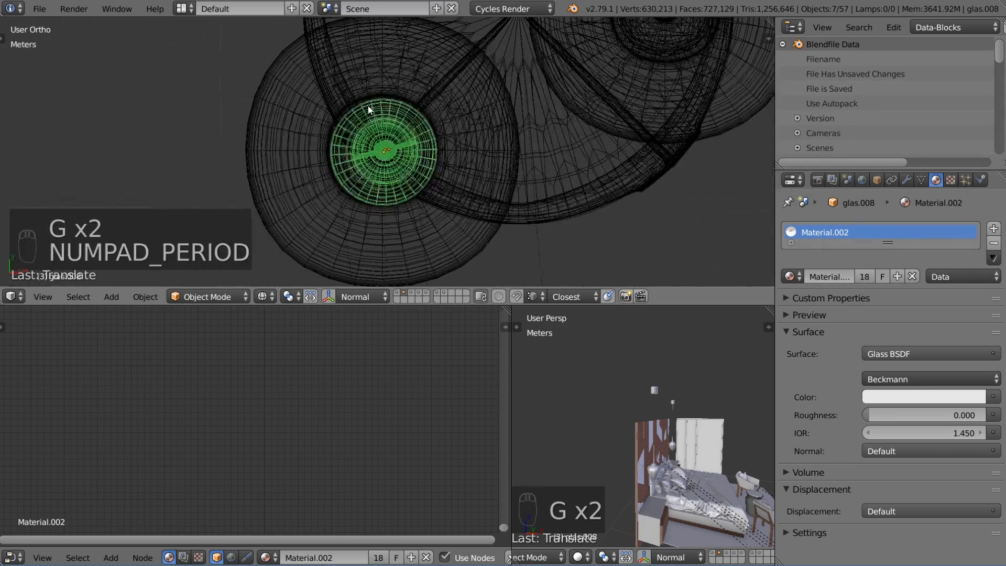
middle_drag(368, 106, 419, 29)
scroll(409, 73, down, 6)
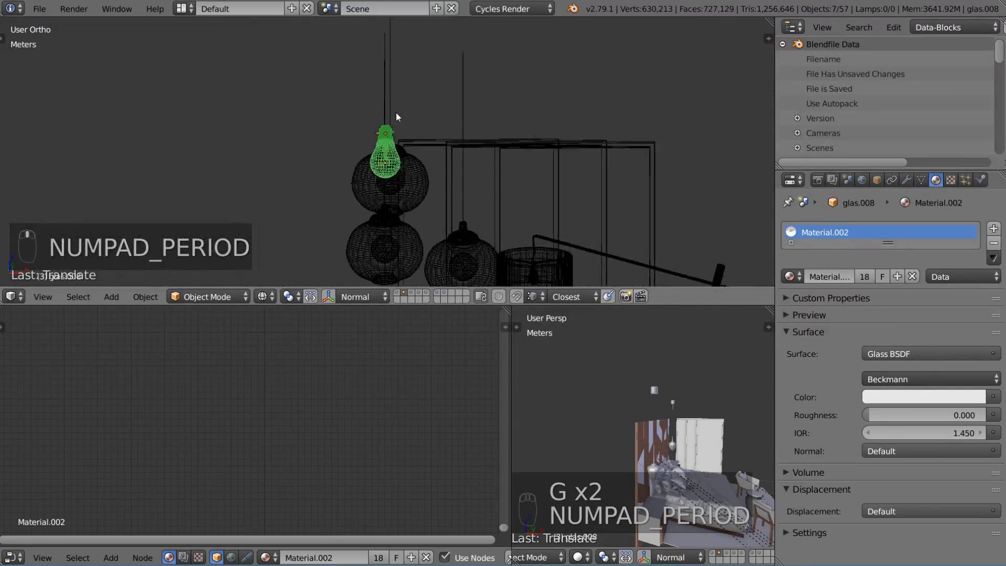
middle_drag(395, 112, 387, 99)
key(g)
key(z)
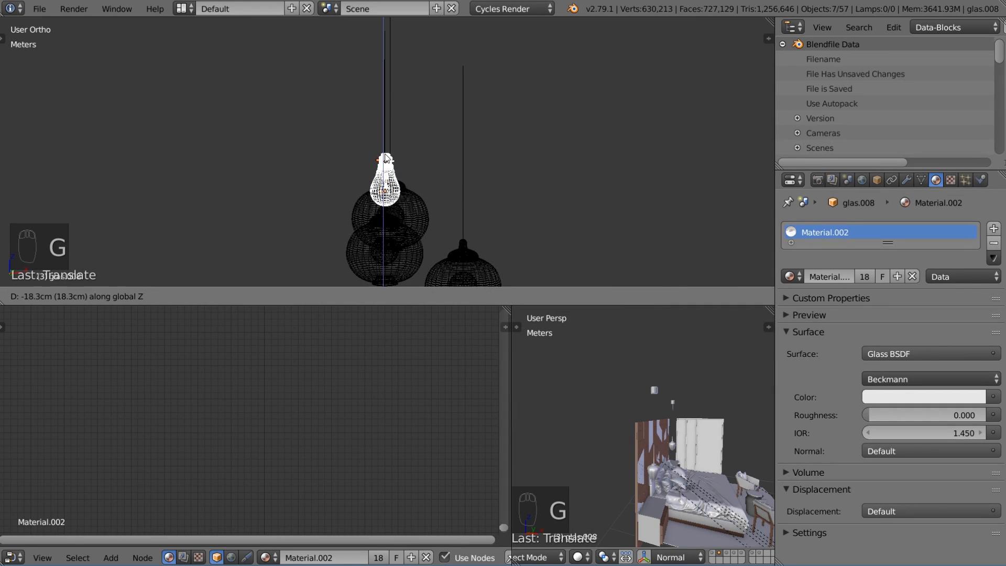
click(381, 241)
middle_drag(382, 241, 507, 156)
scroll(522, 140, up, 4)
key(g)
key(z)
click(522, 143)
Scale the bulb down slightly and raise it along Z into the pendant lamp's socket.
key(s)
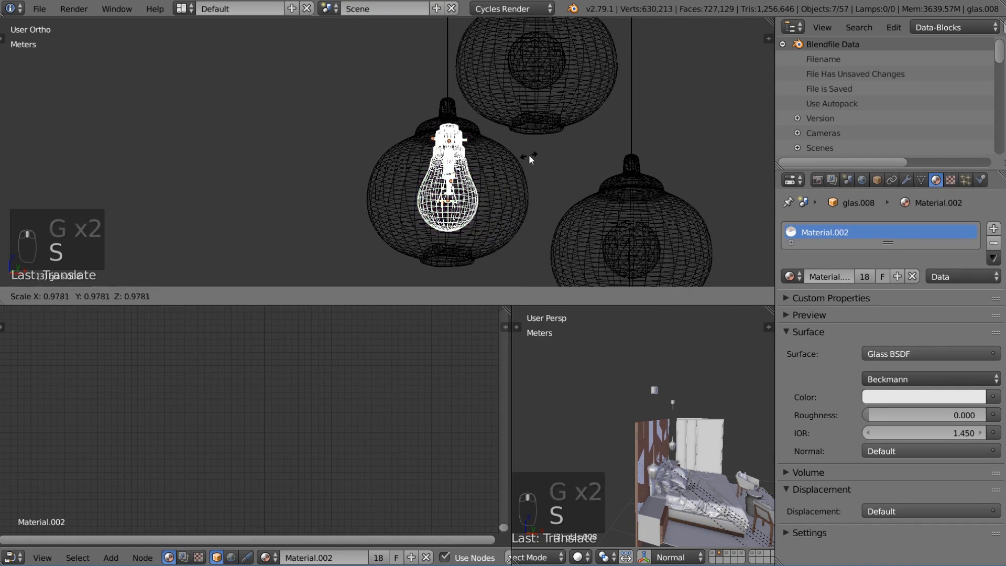
click(498, 147)
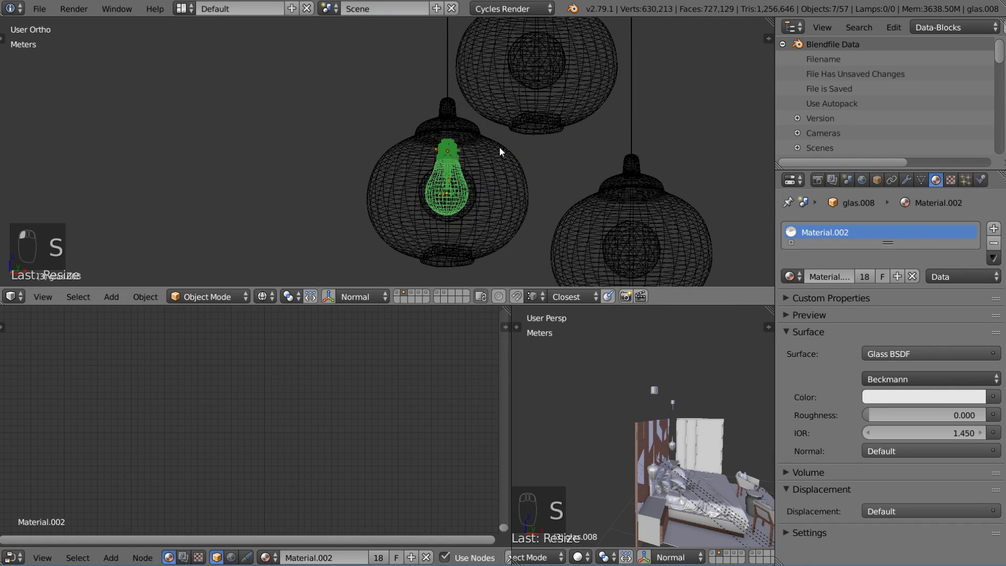
middle_drag(499, 146, 476, 130)
key(g)
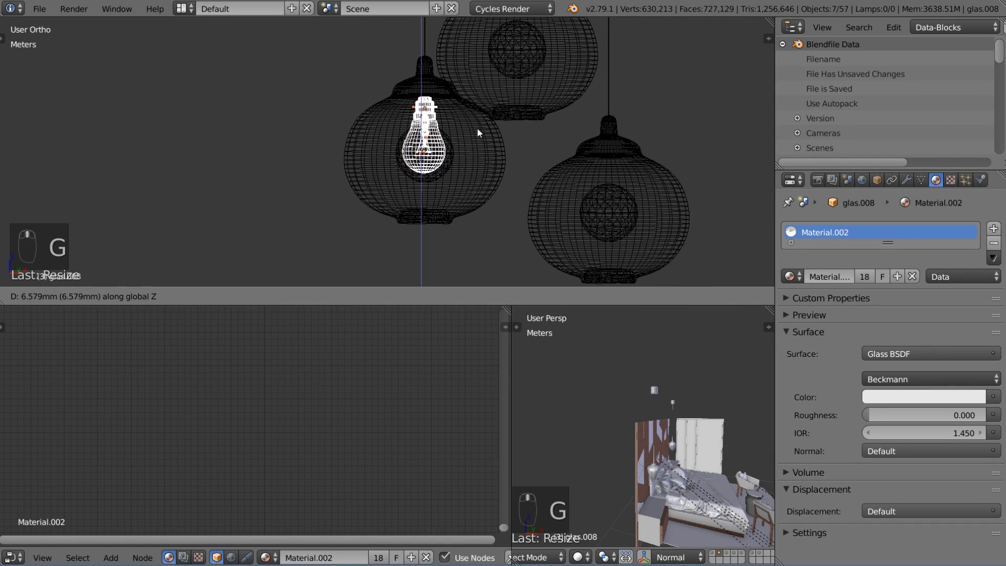
click(476, 118)
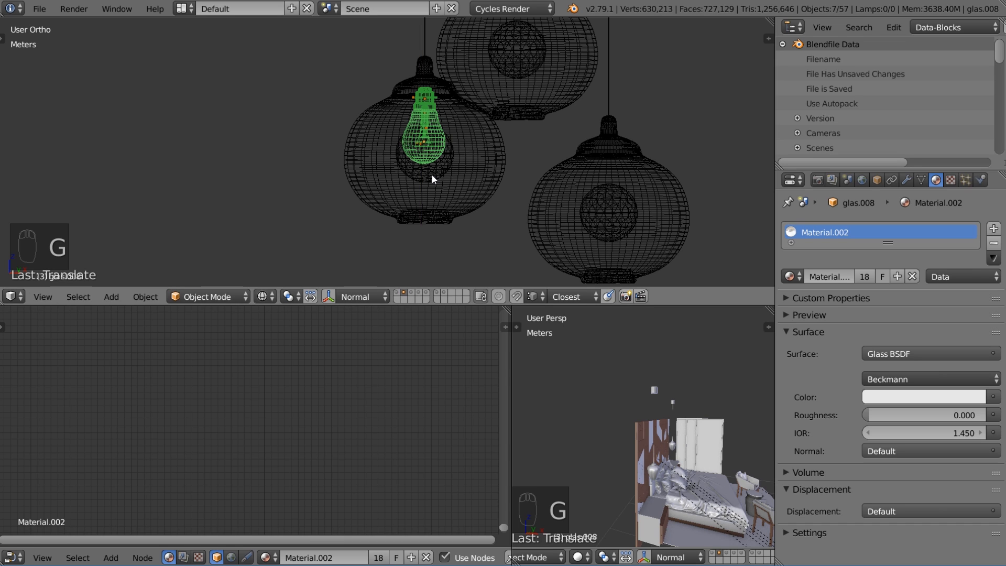
Delete the vertices of the pendant lamp mesh's inner sphere and return to Object Mode.
right_click(479, 187)
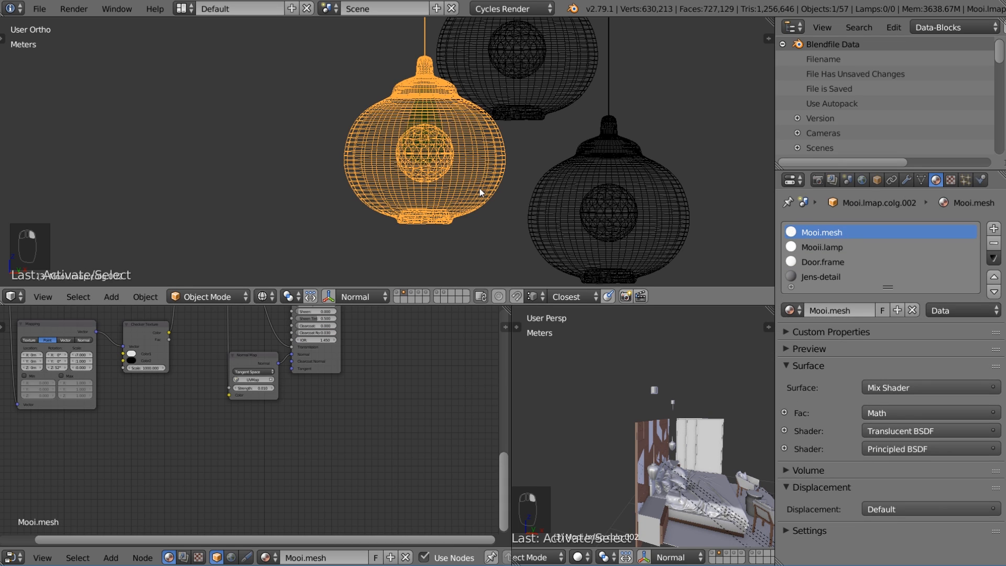
key(Tab)
key(l)
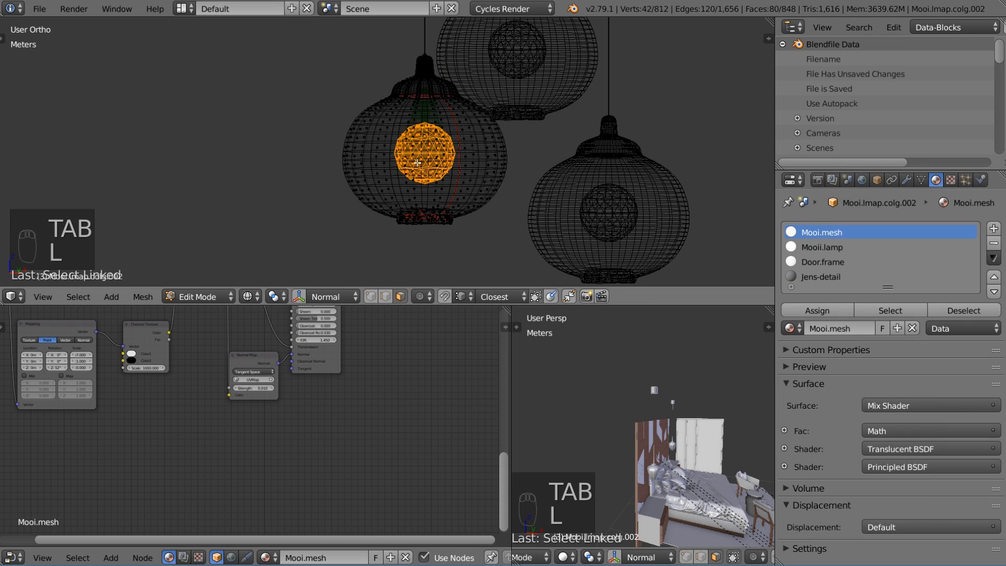
key(x)
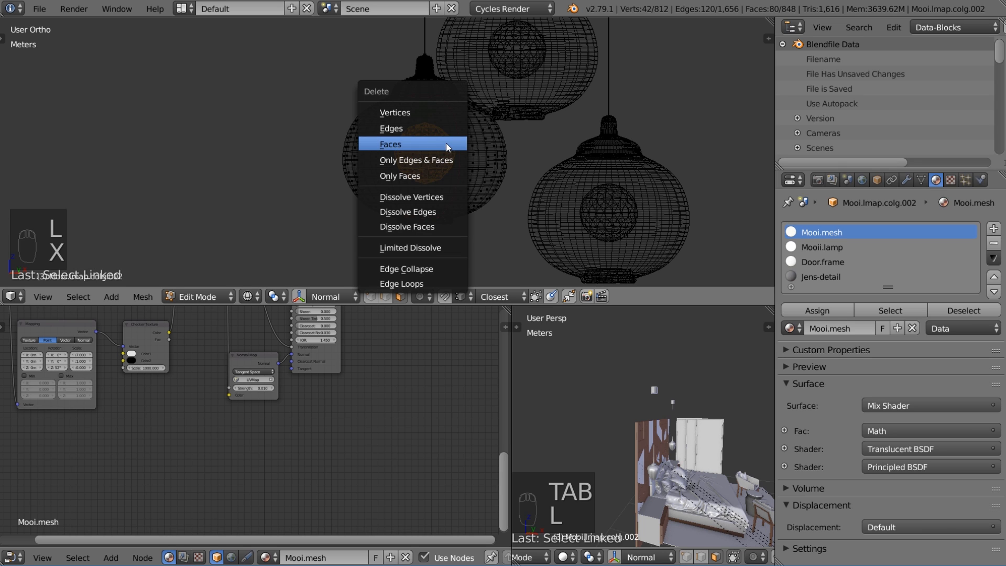
click(427, 114)
key(a)
key(Tab)
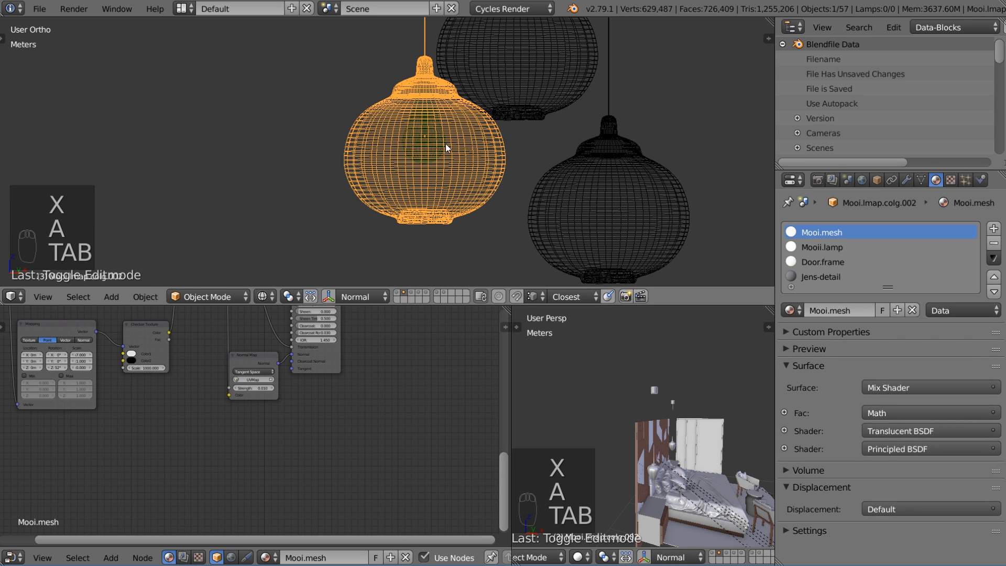
Clear the selection and box-select only the bulb inside the leftmost pendant lamp from the front view.
middle_drag(429, 170, 460, 184)
key(Tab)
key(Tab)
key(KP_1)
key(a)
key(b)
key(b)
key(b)
drag(335, 100, 385, 138)
Duplicate the bulb to the centres of the other two pendant lamps and raise the last copy into its shade.
key(KP_7)
key(shift+d)
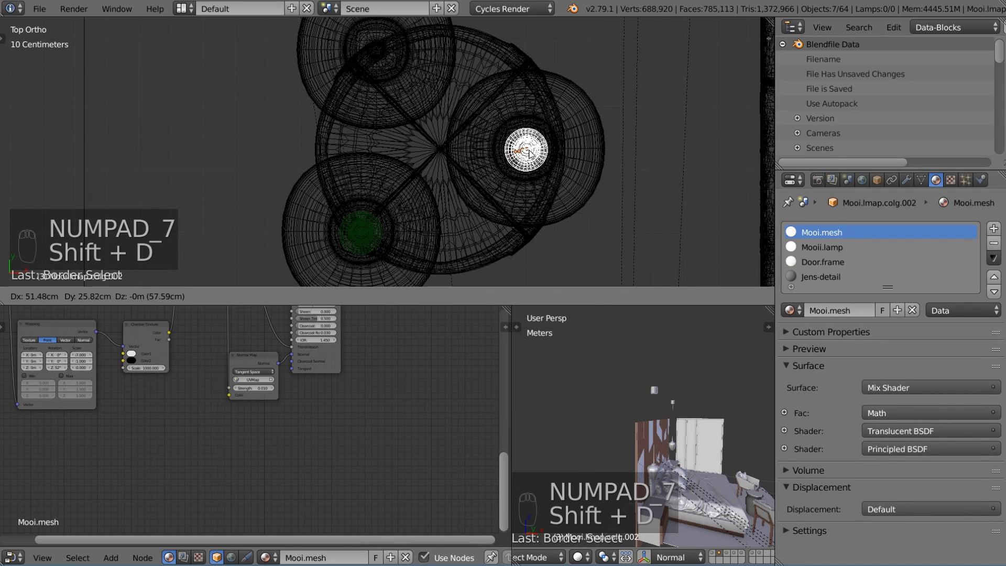
click(528, 149)
key(shift+d)
click(378, 51)
key(KP_1)
key(g)
click(404, 88)
Box-select the bulb above the lowest pendant lamp, lower it about 18 cm along Z into the shade, and deselect everything.
key(a)
key(b)
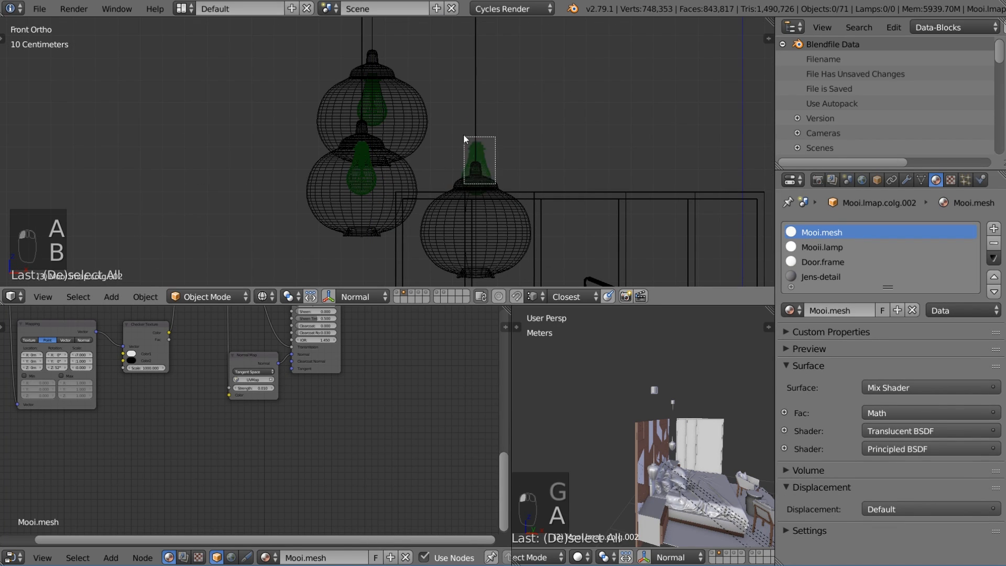
key(b)
key(v)
key(v)
key(a)
key(b)
drag(454, 131, 504, 198)
key(b)
middle_drag(540, 168, 511, 216)
key(g)
middle_click(516, 154)
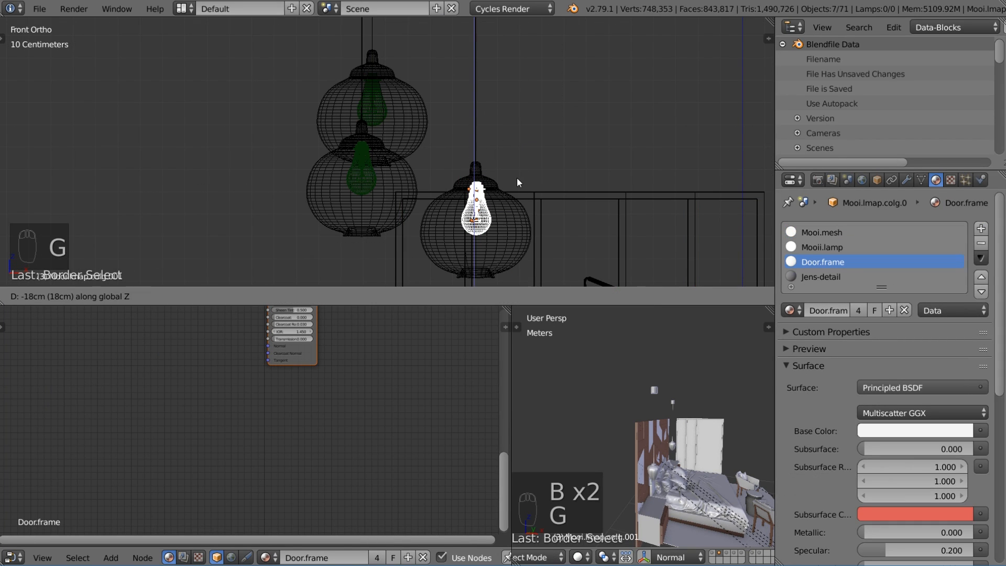
click(517, 178)
key(a)
scroll(511, 168, down, 4)
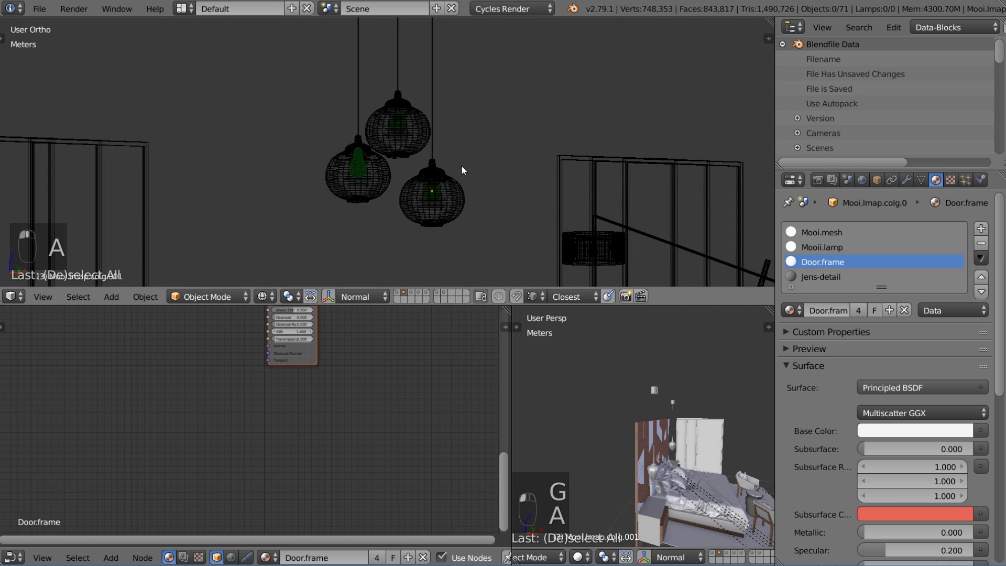
From the camera view, set a render border around the three pendant lamps and open the viewport shading choices.
key(KP_0)
key(shift+b)
drag(427, 164, 361, 120)
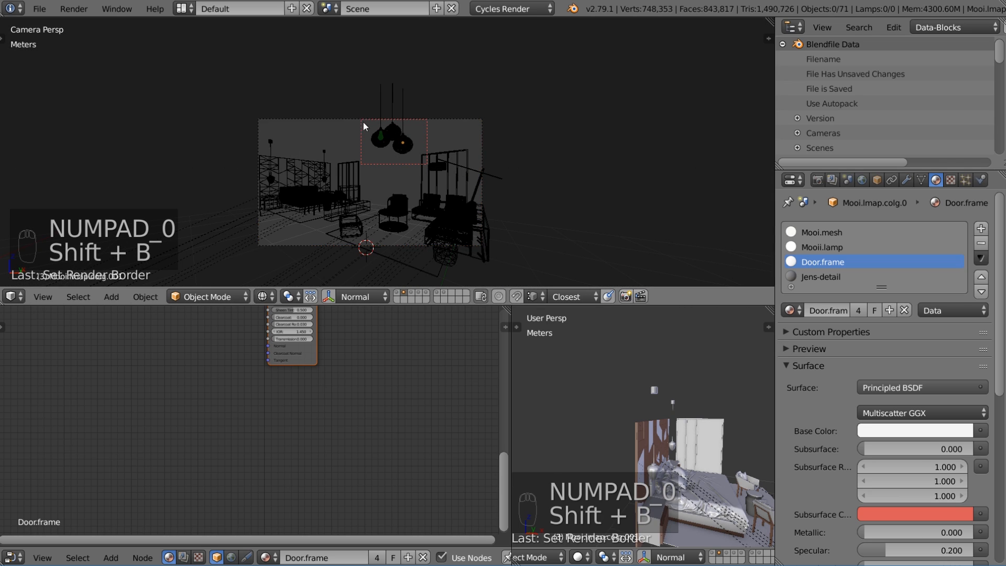
click(266, 296)
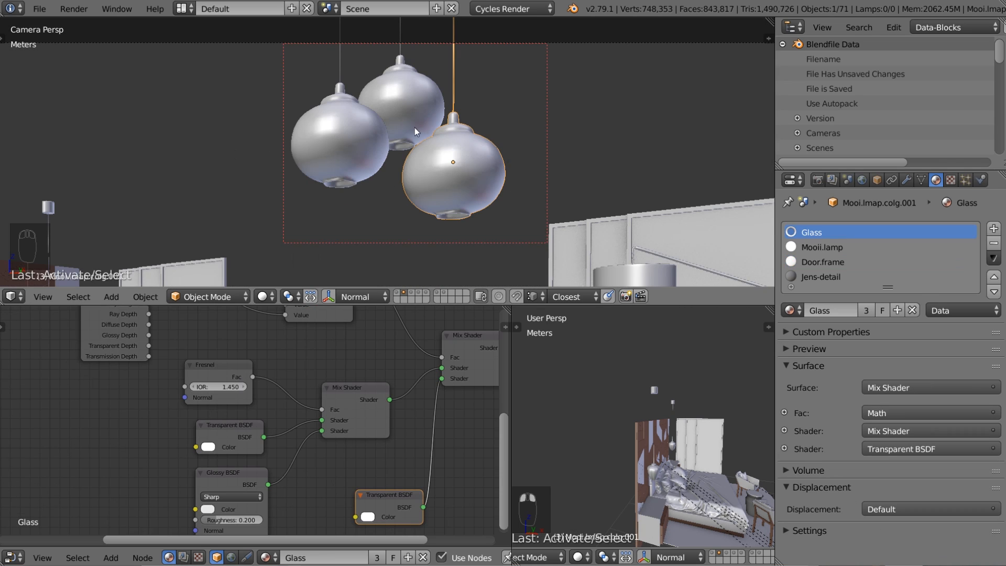
Assign the Glass material to the first material slot of the lowest pendant lamp.
click(788, 311)
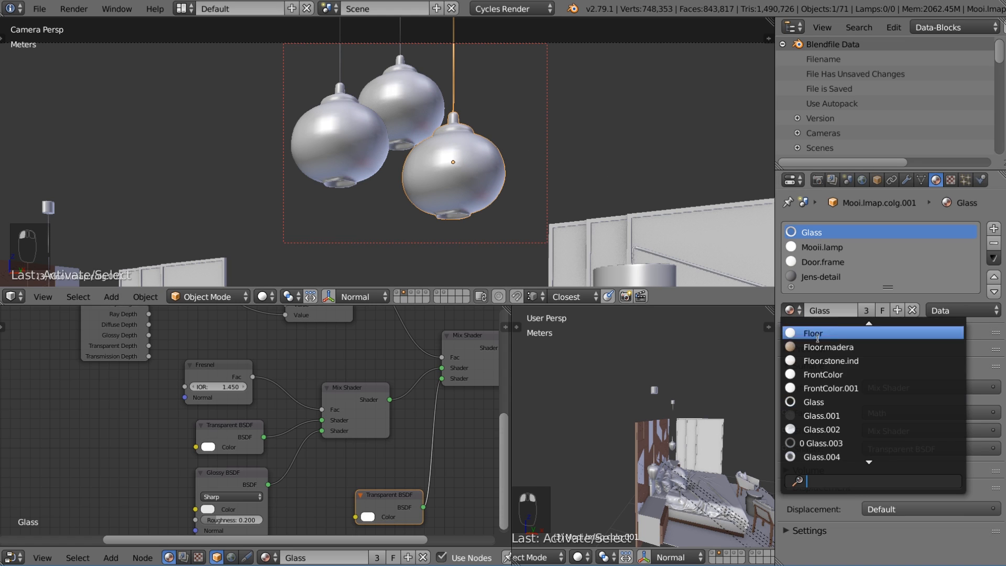
click(817, 407)
scroll(486, 190, up, 2)
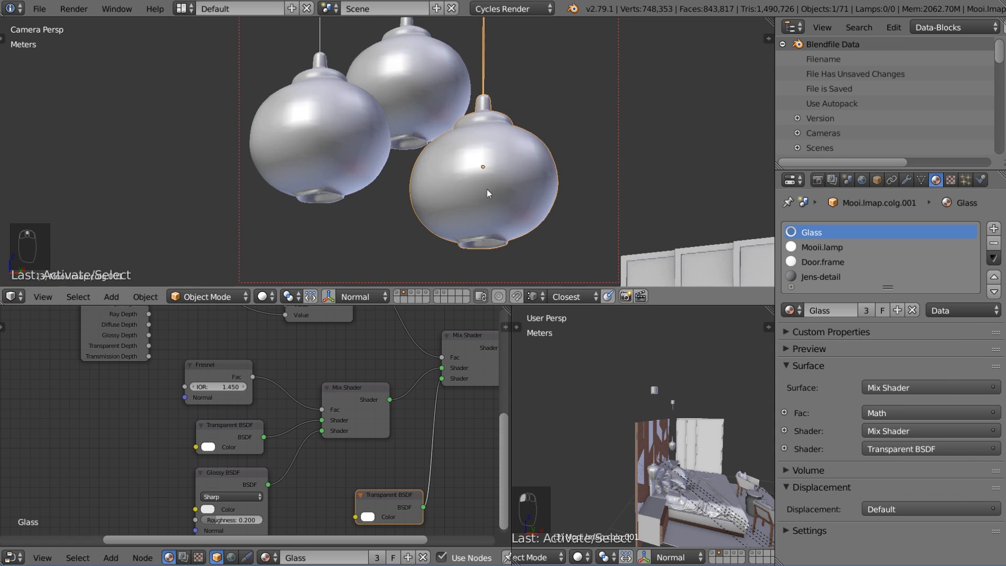
scroll(357, 114, down, 1)
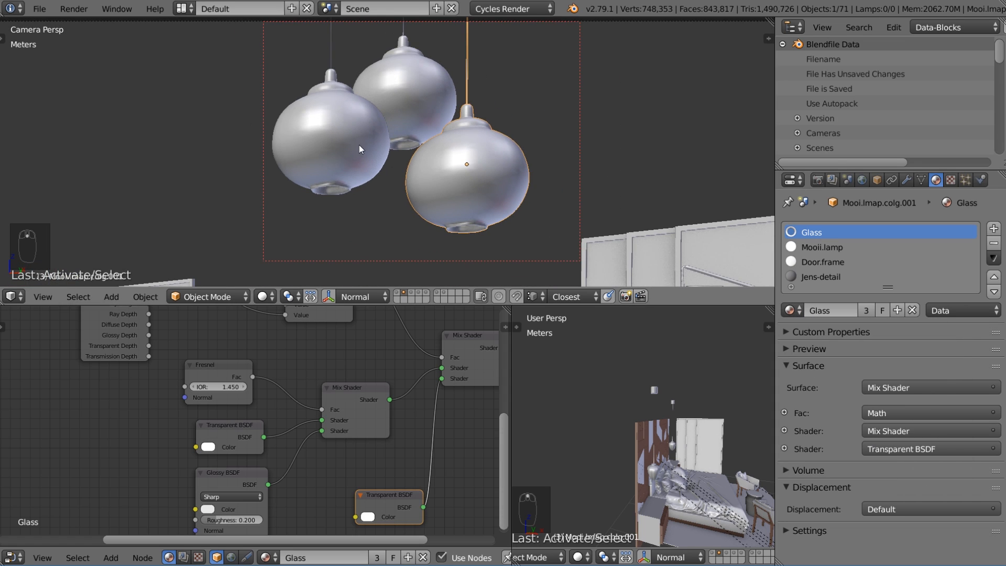
scroll(360, 149, down, 1)
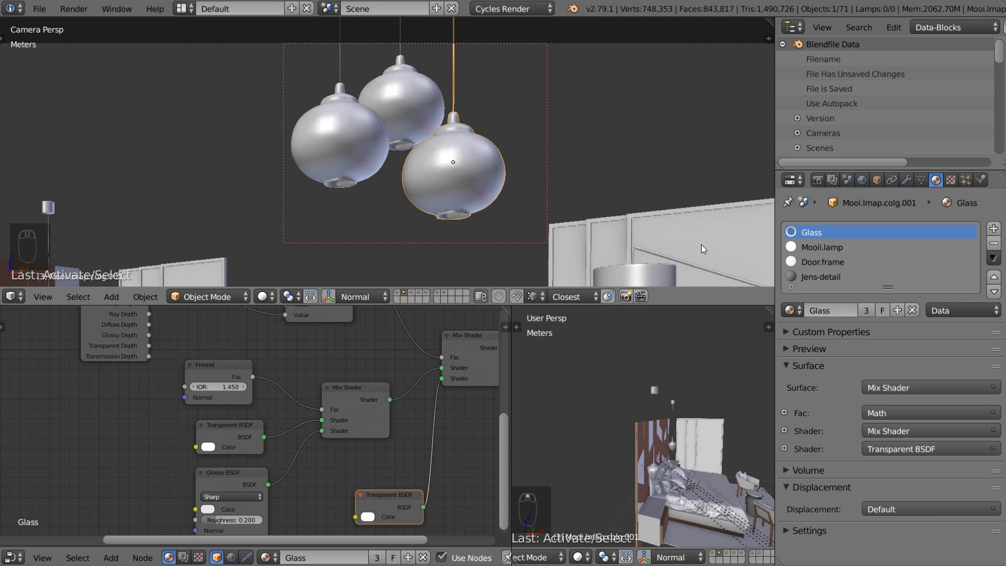
Assign Glass.004 to the pendant lamp's first material slot and switch the viewport to Rendered shading.
click(791, 310)
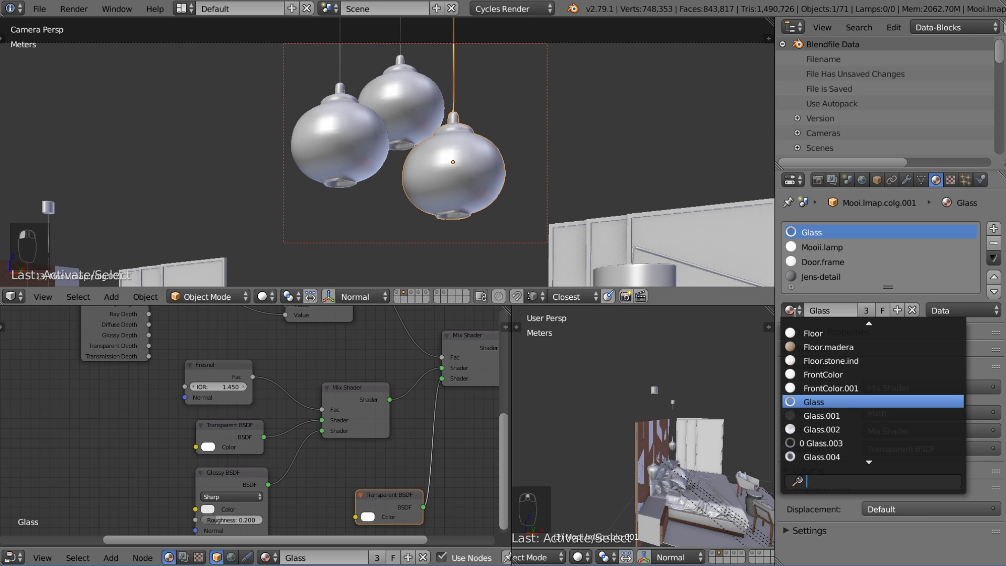
click(847, 456)
click(263, 297)
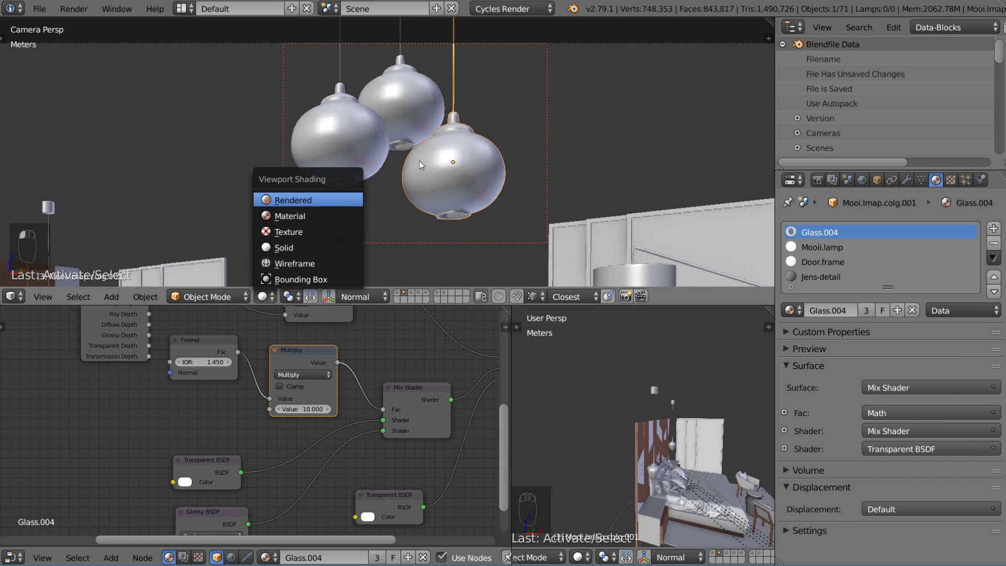
key(Return)
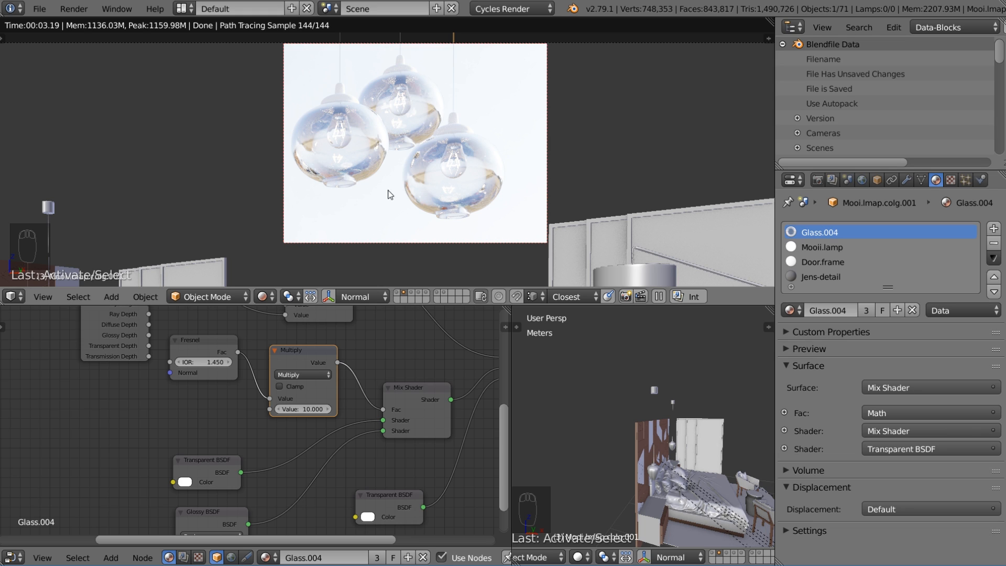
Make the pendant lamp's Glass.004 material a single-user copy and set its Glossy BSDF roughness to 0.02.
scroll(304, 409, down, 1)
middle_drag(304, 408, 300, 363)
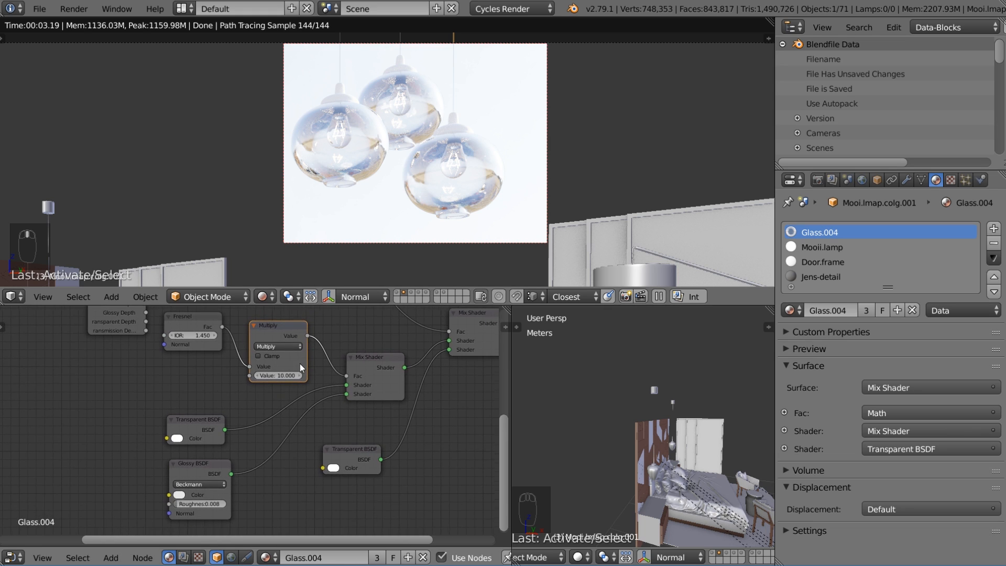
click(870, 311)
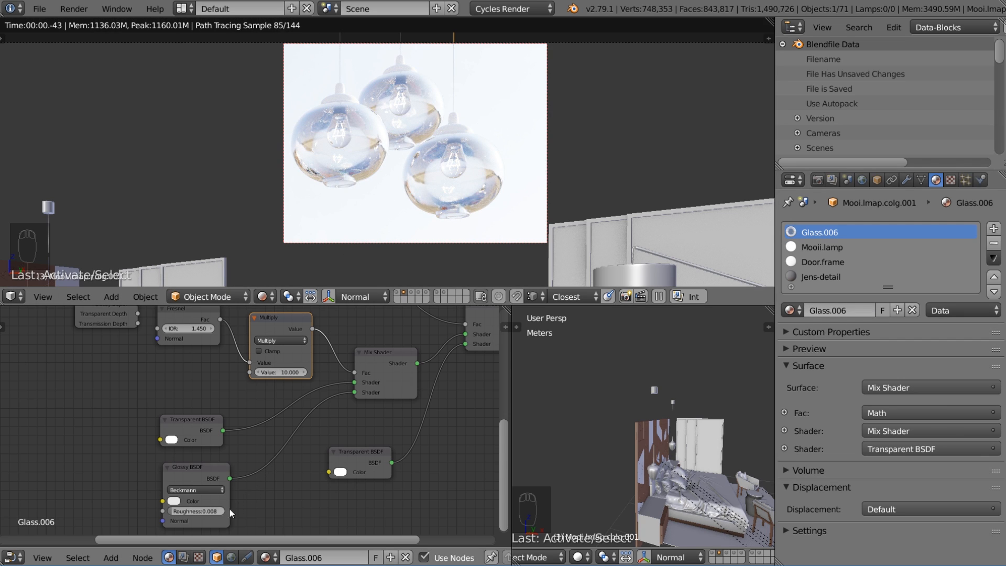
double_click(208, 512)
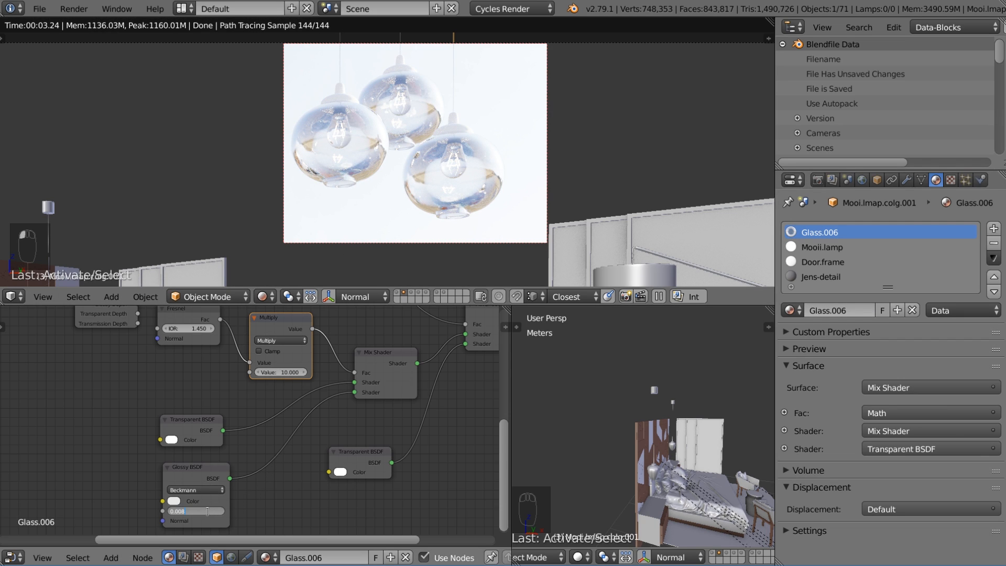
key(BackSpace)
key(BackSpace)
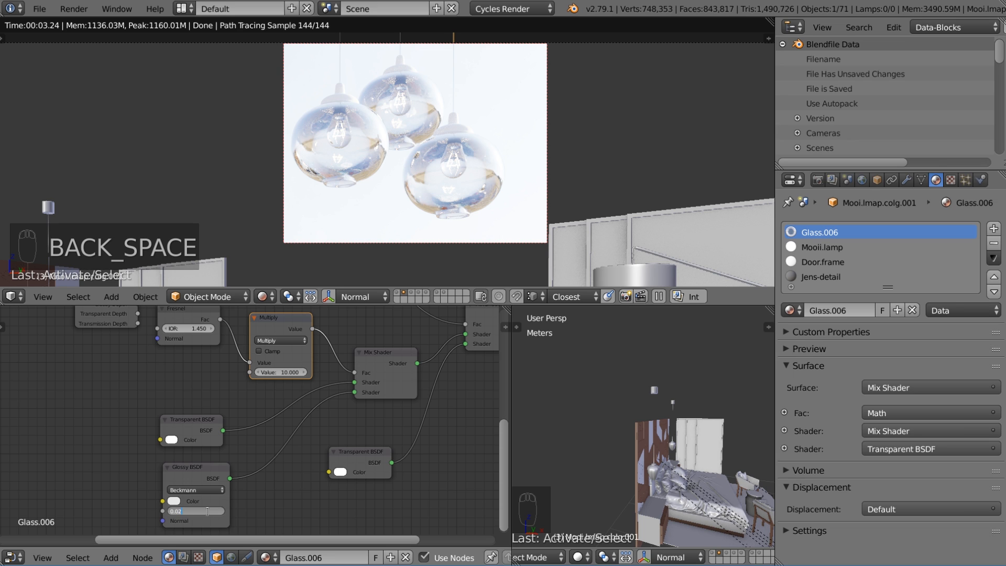
text(2)
key(Return)
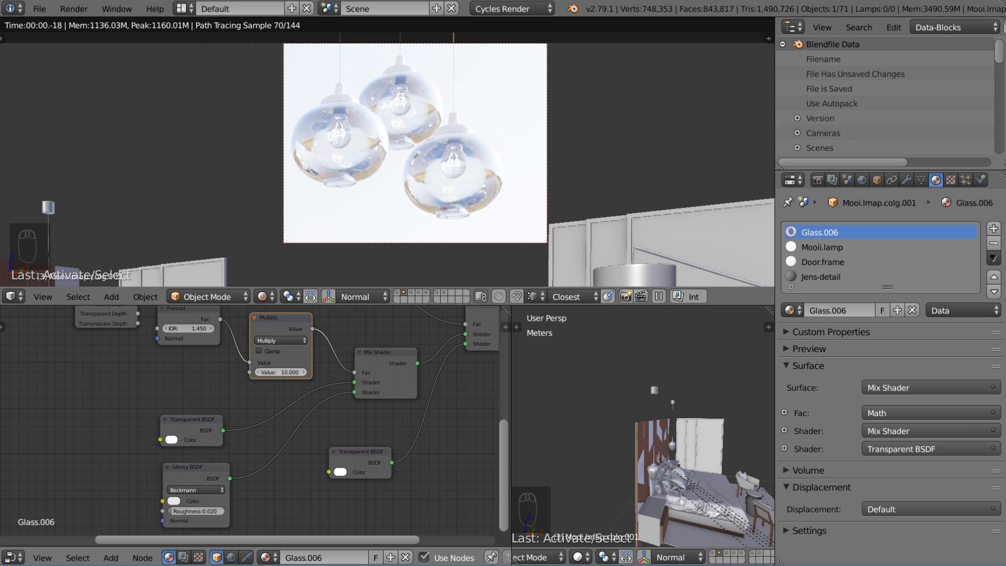
Set the Multiply node's value to 2 in the pendant lamp's glass material.
double_click(288, 373)
text(2)
key(Return)
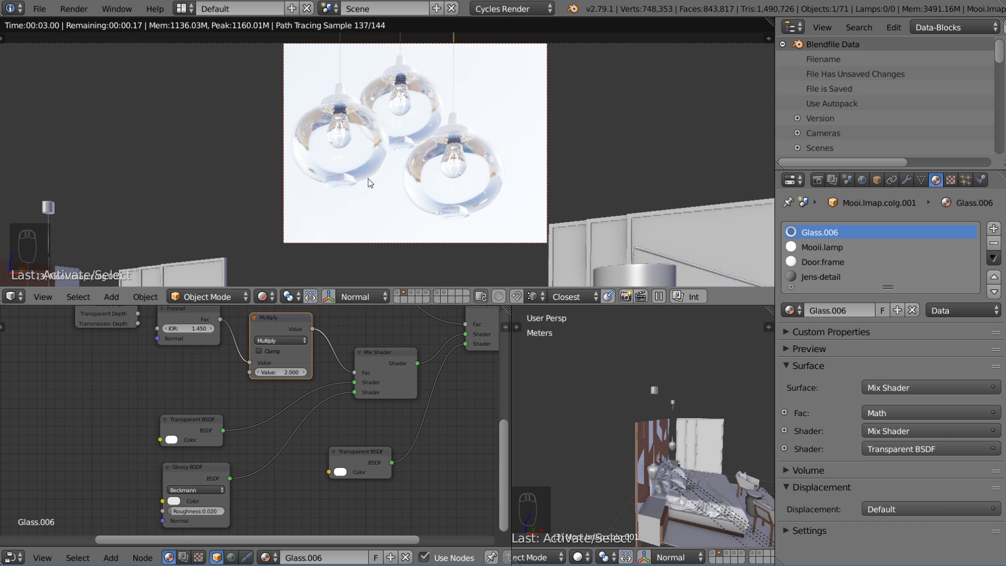
Switch the viewport to Solid shading and set the render border around the whole camera frame.
scroll(370, 182, down, 3)
scroll(356, 170, down, 1)
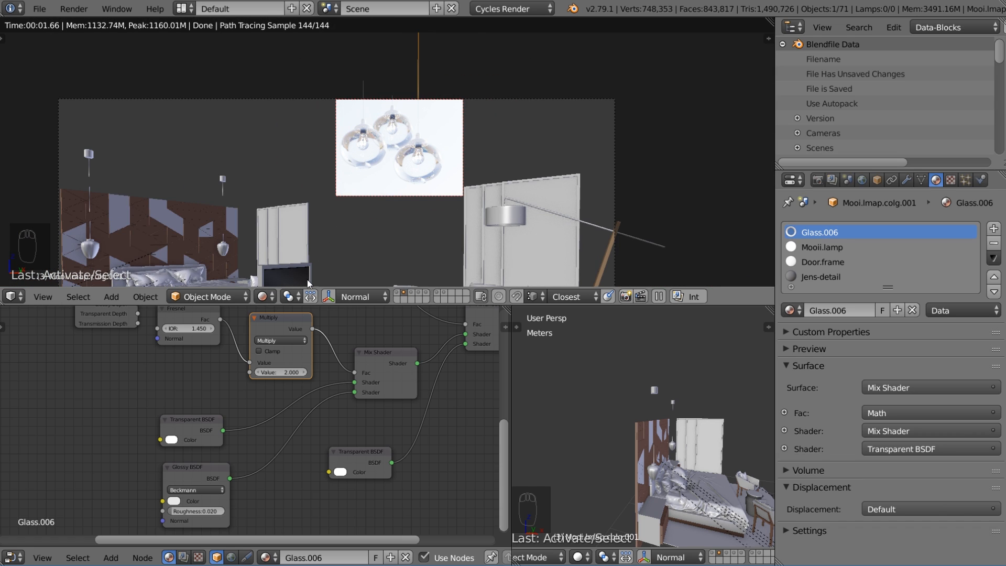
click(269, 294)
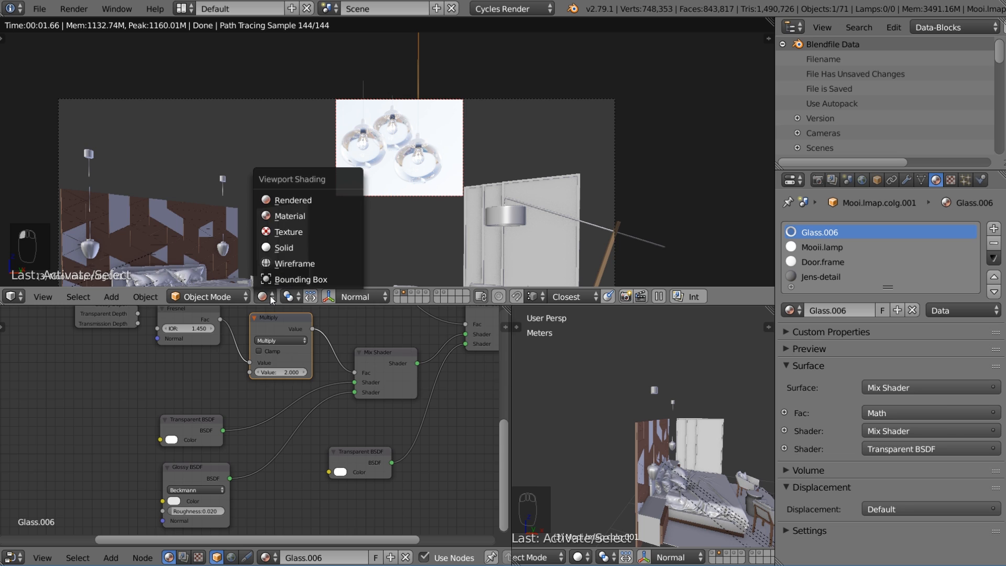
click(286, 245)
scroll(312, 225, down, 3)
key(shift+b)
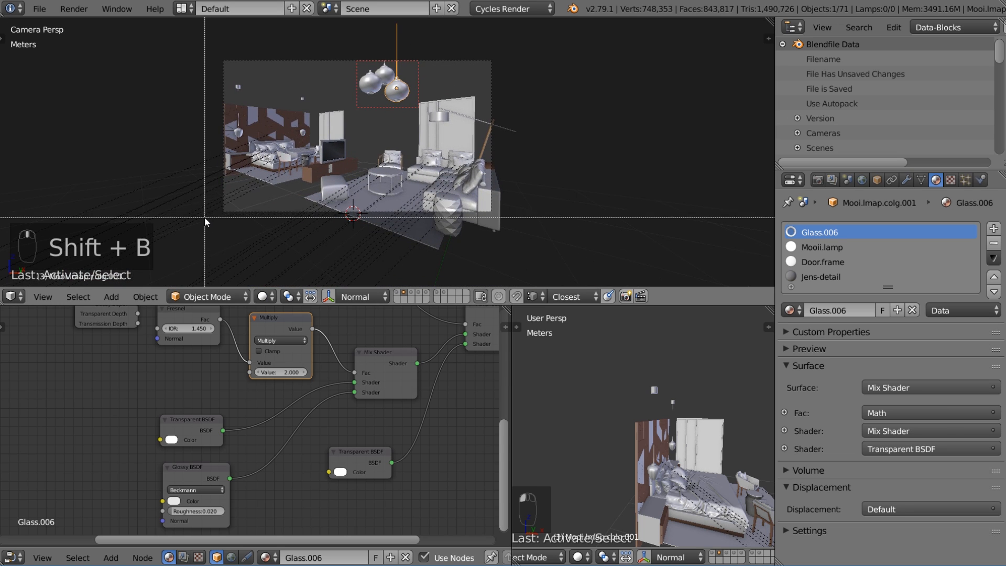
drag(200, 218, 514, 59)
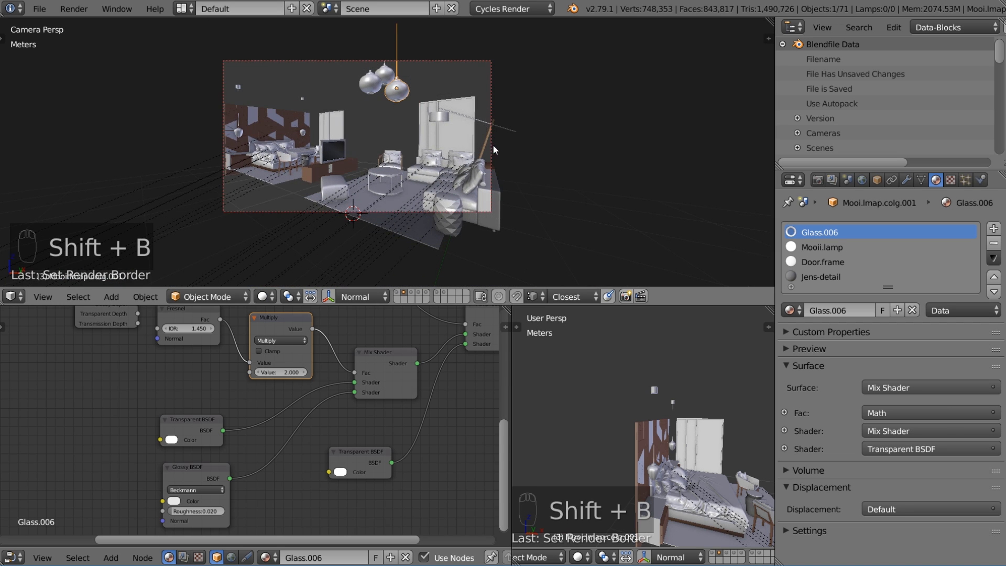
Turn on the remaining interior and exterior scene layers alongside the furniture, and return to the camera view.
scroll(489, 151, up, 2)
scroll(467, 183, down, 2)
middle_drag(407, 185, 413, 186)
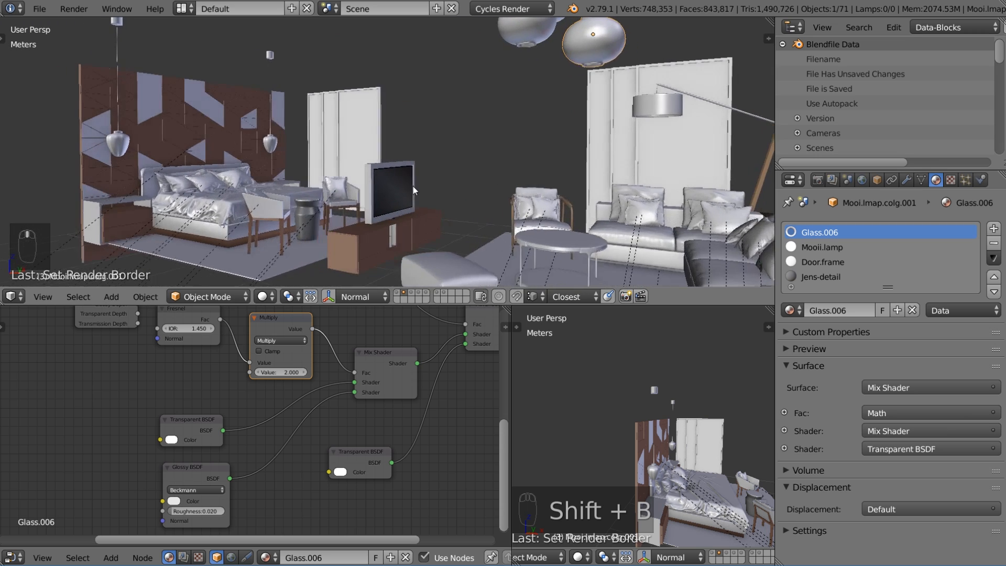
scroll(413, 186, down, 6)
scroll(486, 182, up, 4)
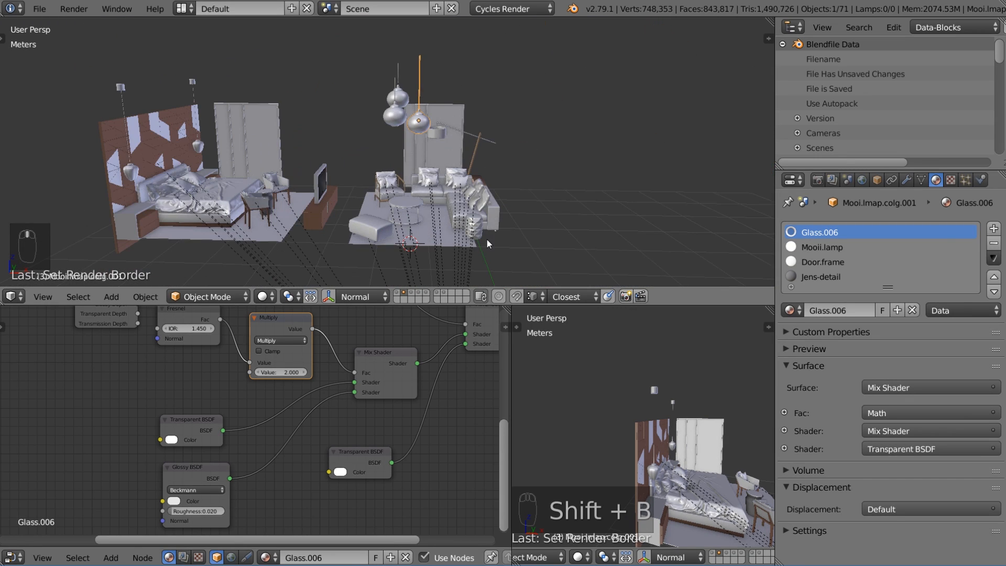
shift+click(422, 295)
shift+click(420, 292)
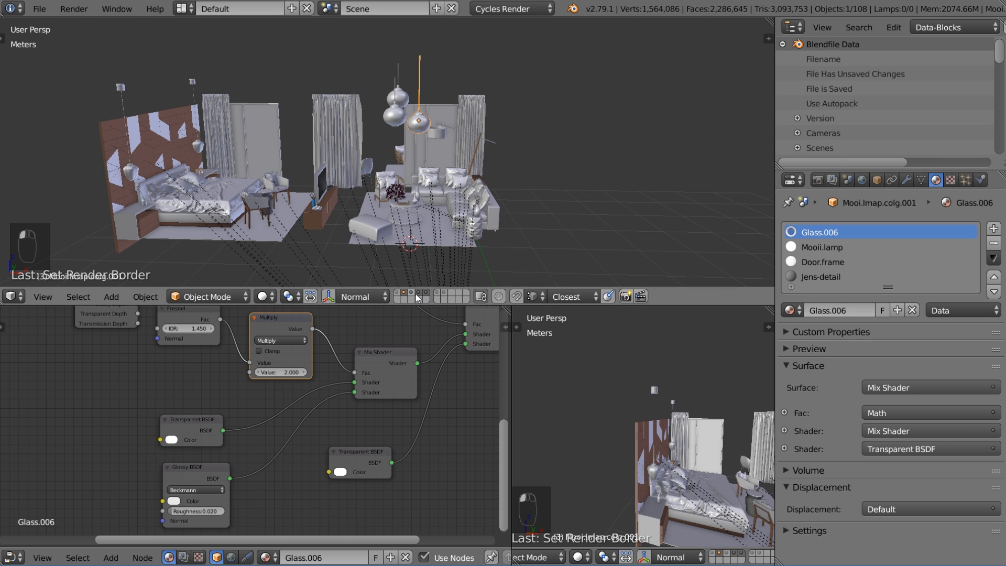
shift+click(412, 294)
shift+click(397, 292)
shift+click(425, 297)
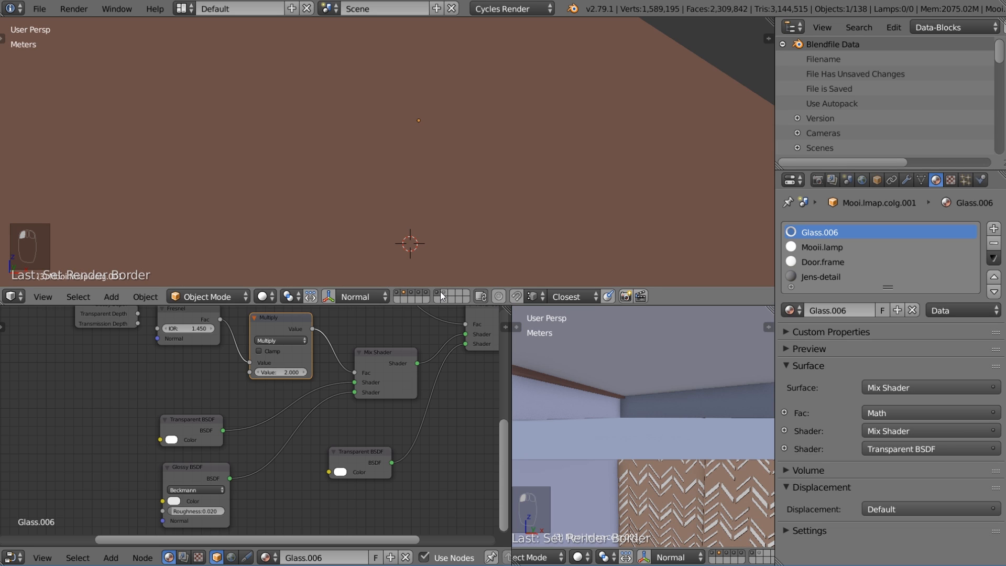
key(KP_0)
scroll(443, 218, up, 3)
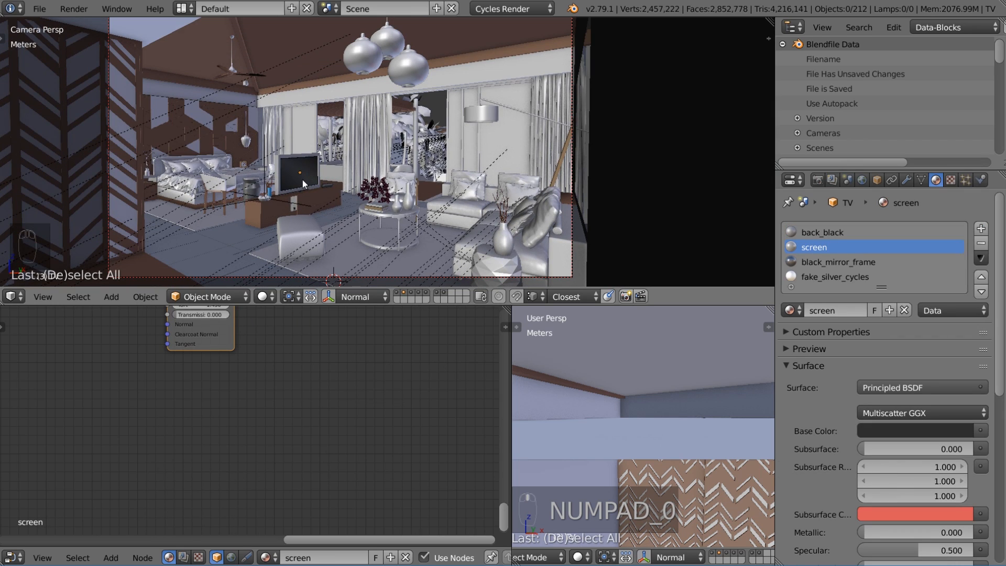
Center the view on the coffee table's tulips, select the camera facing them, and enable its Limits display.
right_click(377, 193)
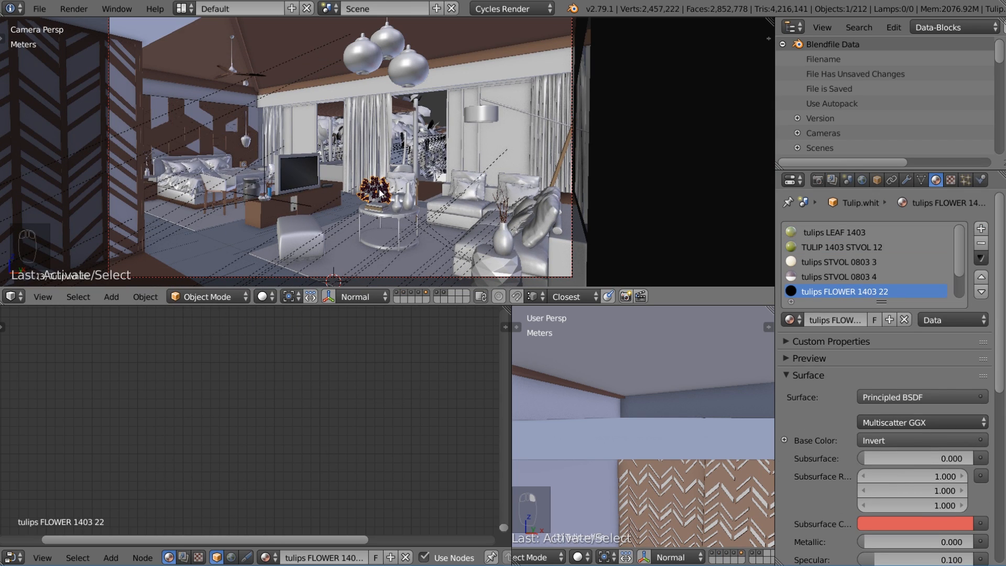
key(KP_Decimal)
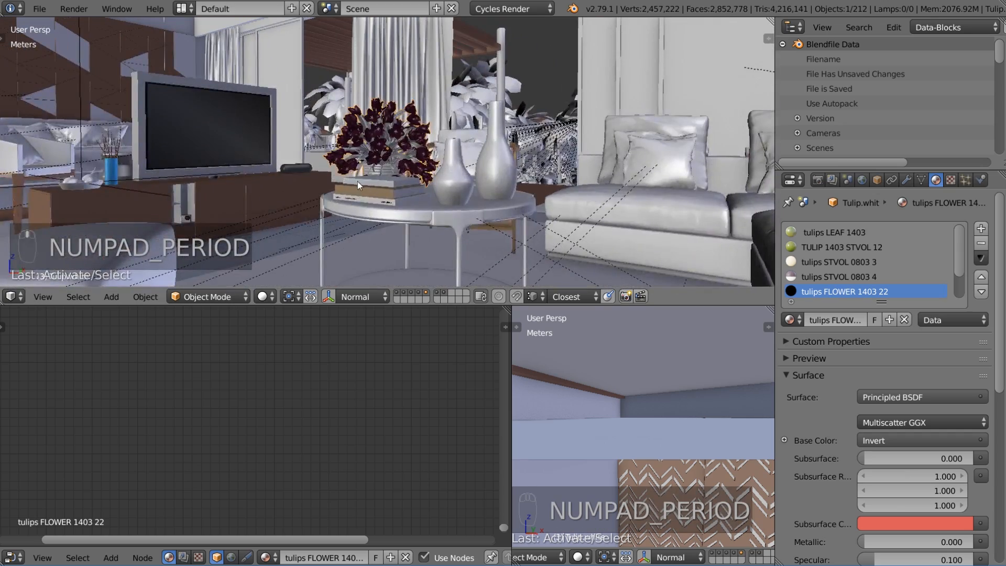
middle_drag(357, 181, 565, 185)
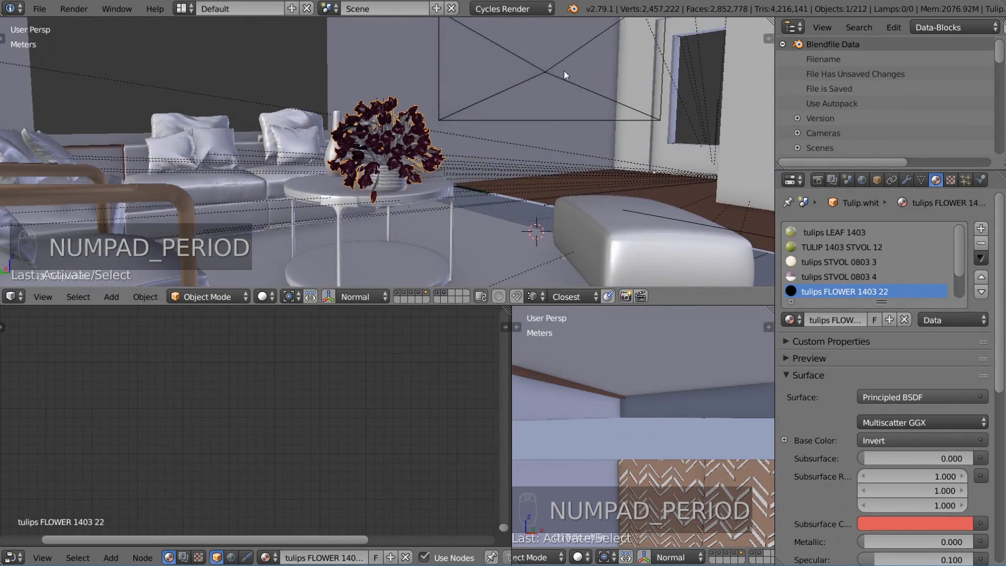
right_click(544, 70)
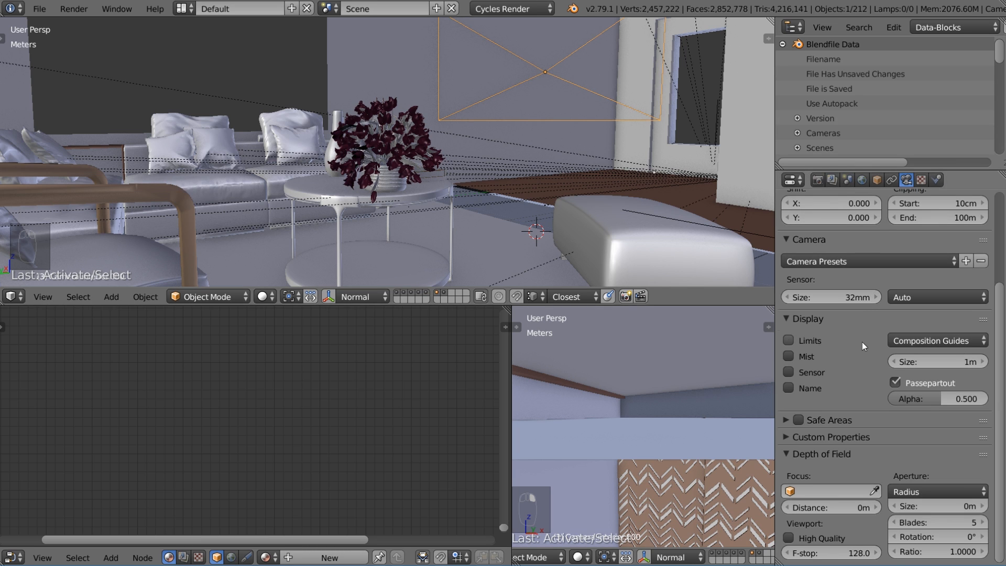
scroll(864, 319, up, 4)
scroll(895, 210, down, 3)
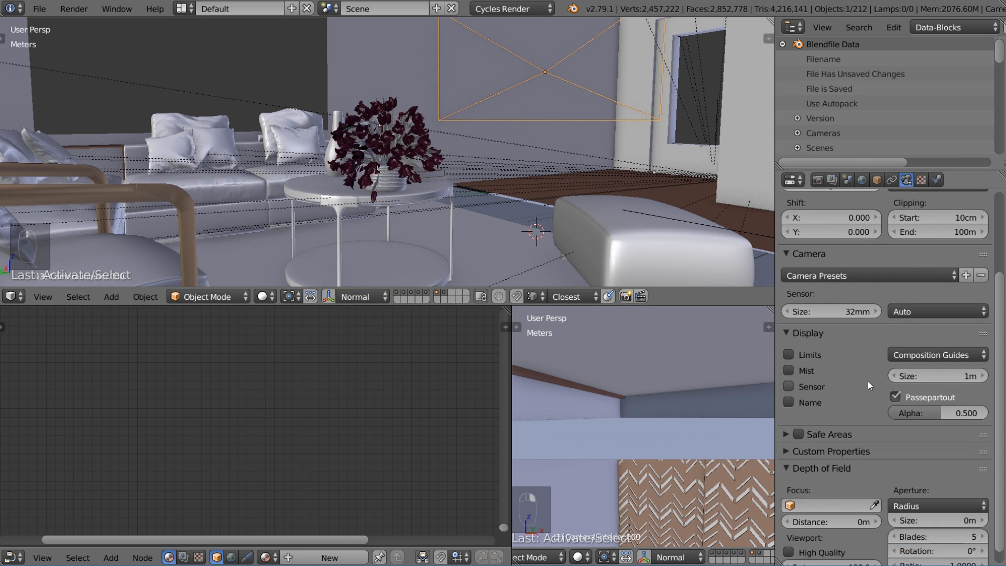
click(804, 357)
middle_drag(555, 189, 524, 199)
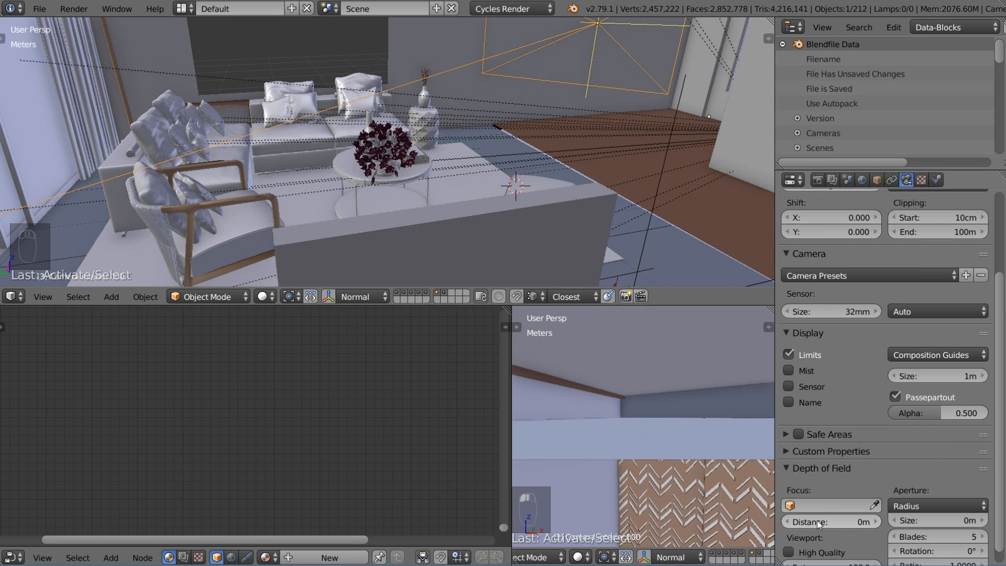
Set the camera's depth of field distance to 4 m, focusing at the tulips on the coffee table.
drag(820, 520, 871, 520)
scroll(570, 183, down, 2)
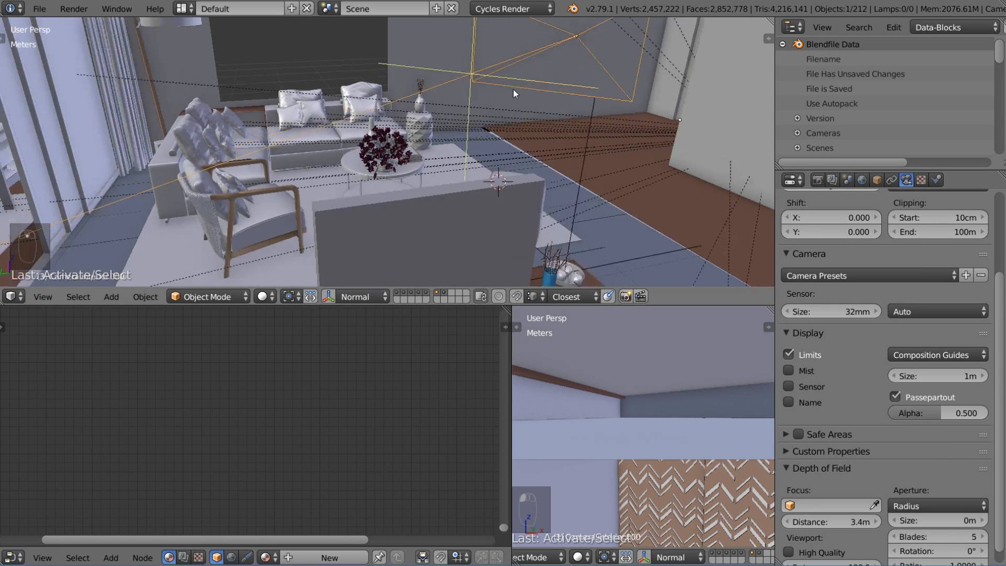
middle_drag(513, 89, 460, 110)
drag(815, 521, 827, 522)
middle_drag(438, 137, 407, 118)
click(829, 523)
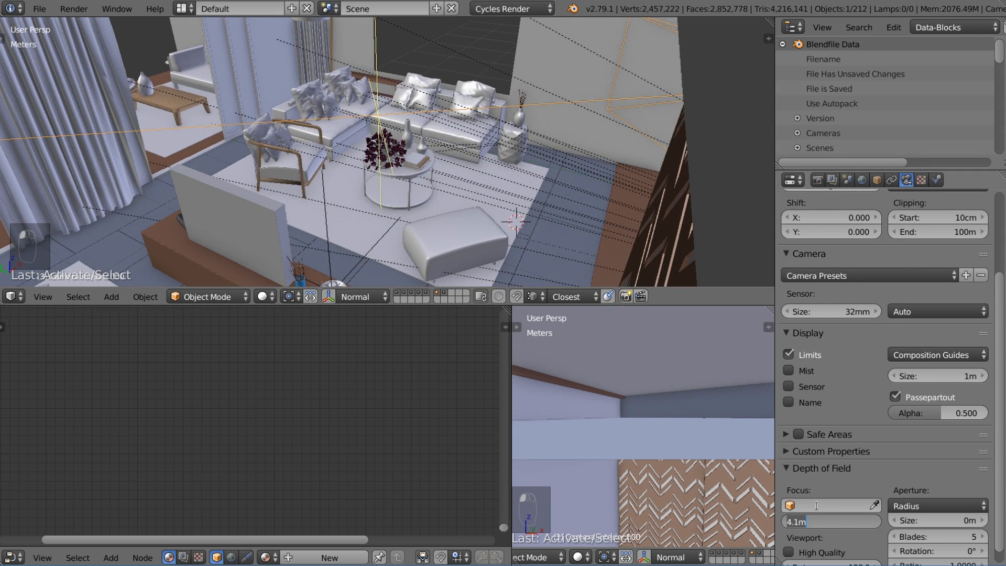
text(4)
key(Return)
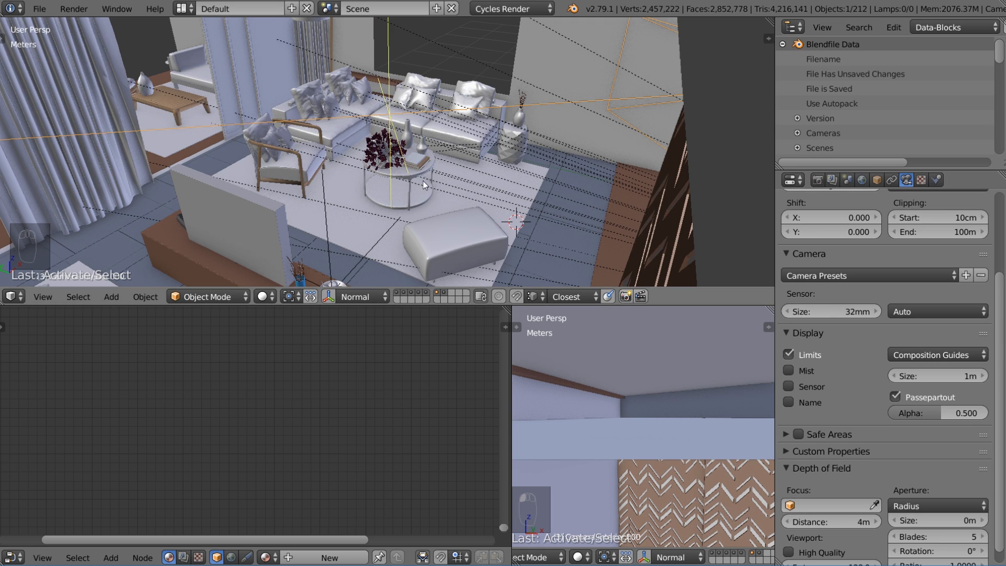
Change the camera's aperture type to F-stop with a number of 1.4, keeping 5 blades.
click(928, 503)
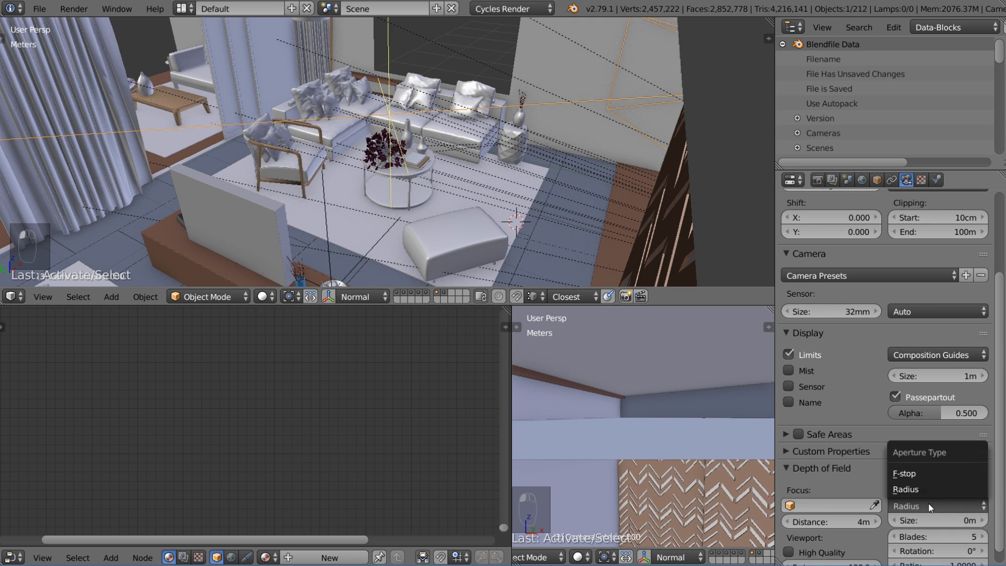
click(935, 473)
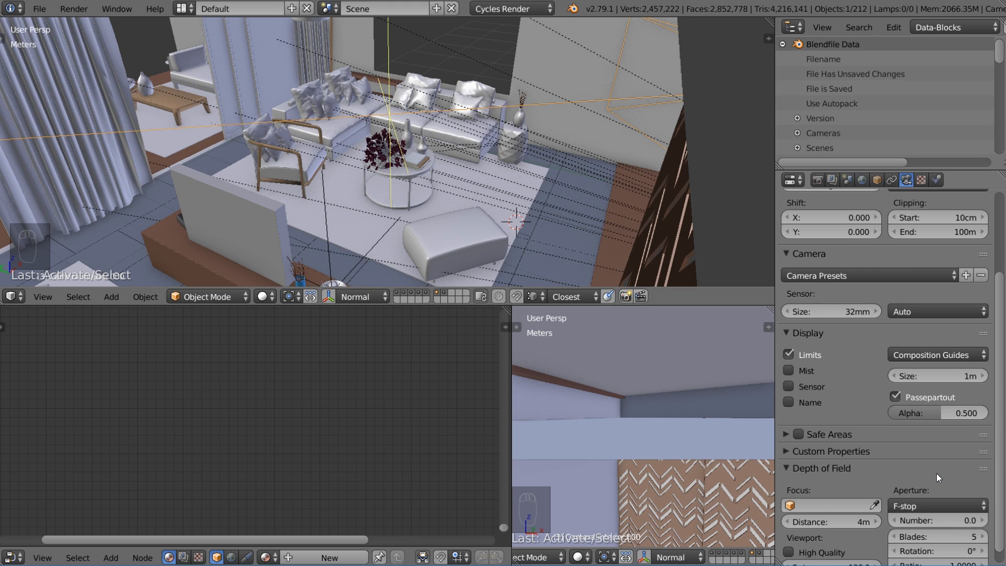
click(942, 520)
text(1)
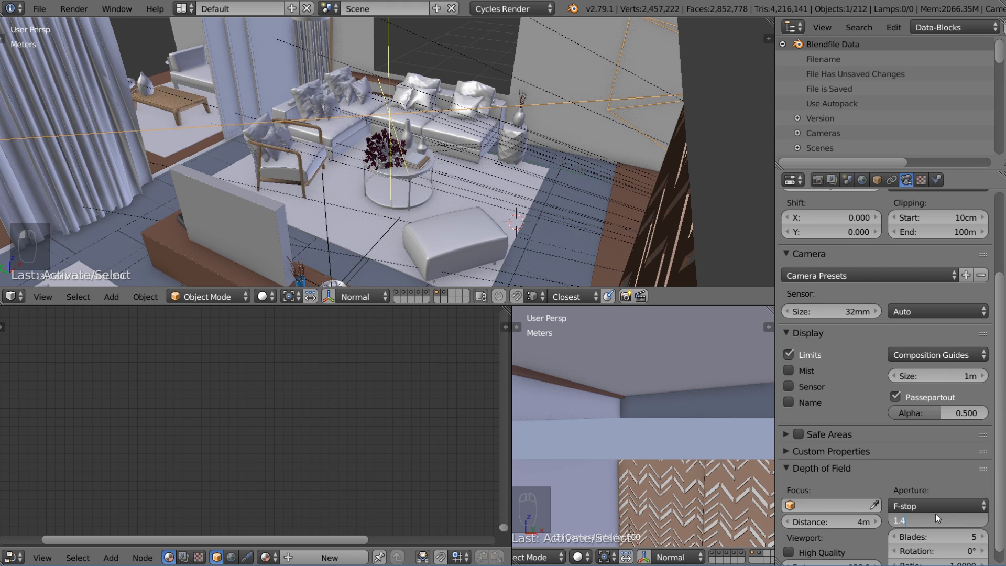
text(.4)
key(Return)
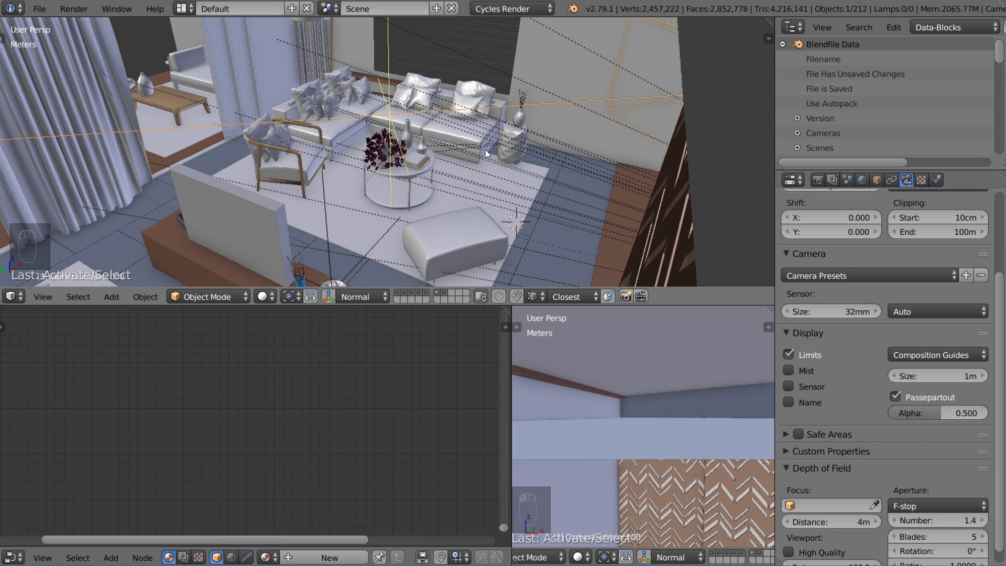
click(928, 536)
key(Return)
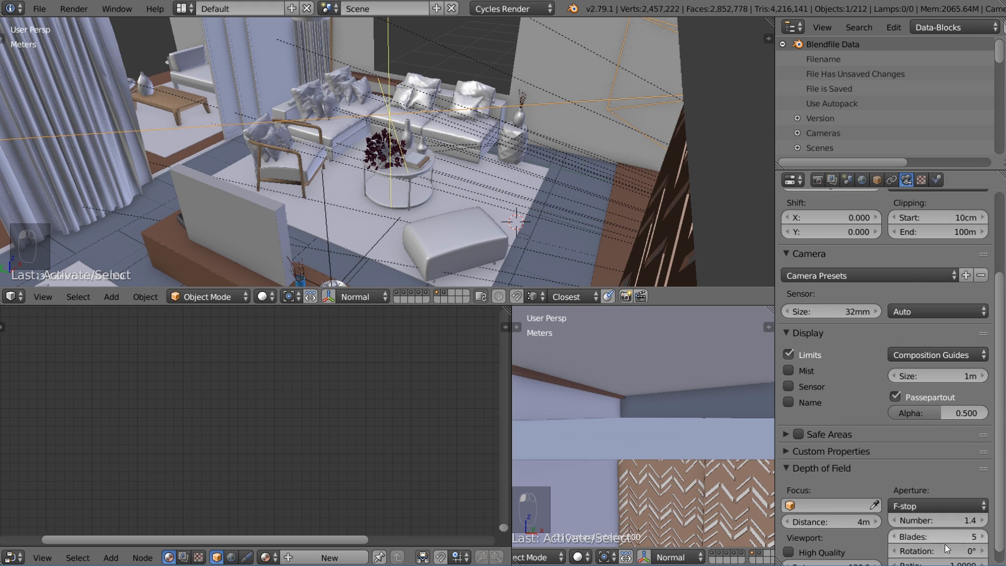
scroll(944, 544, down, 1)
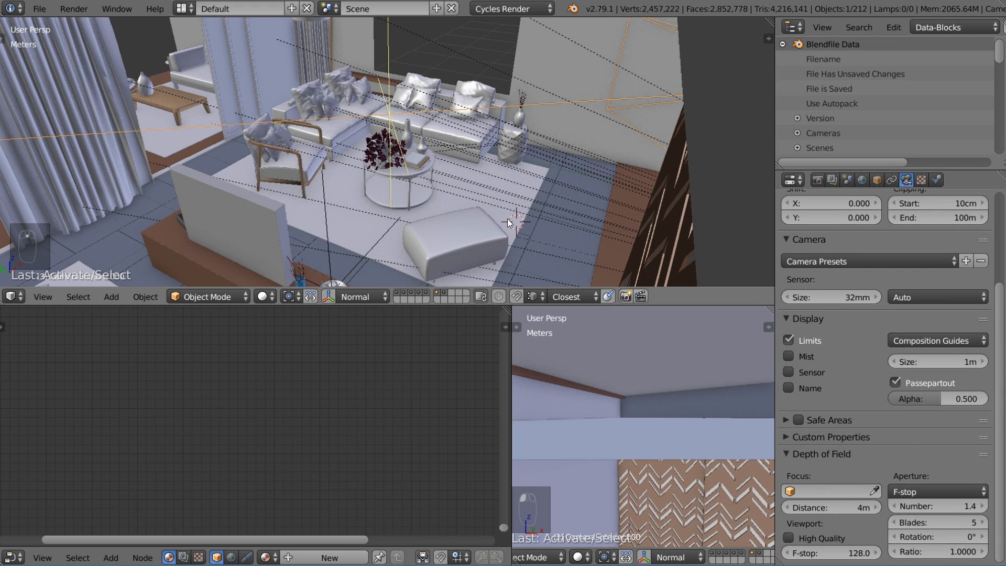
Enable the camera's Mist display and turn on the Mist pass for the Int render layer.
middle_drag(507, 222, 540, 184)
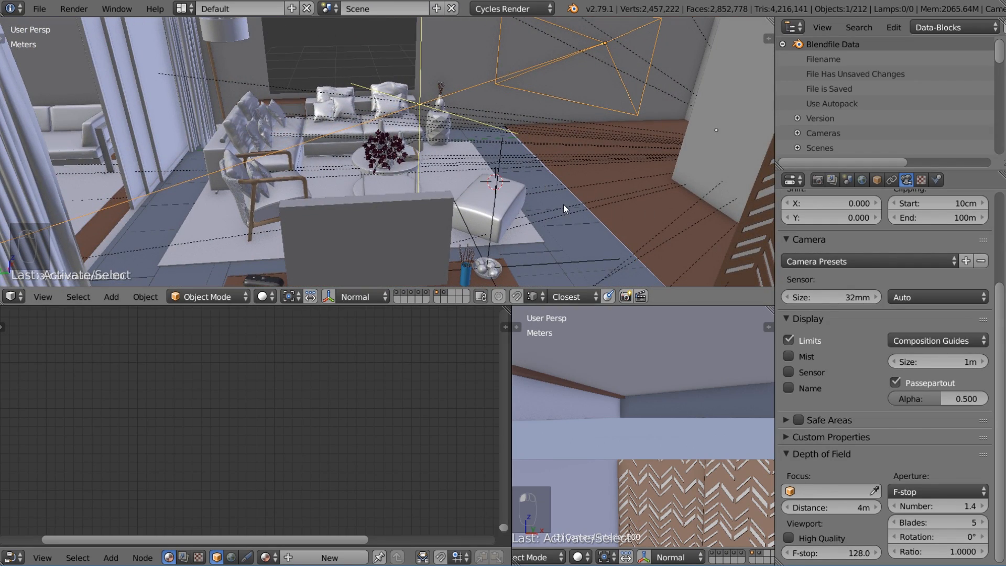
scroll(563, 204, down, 12)
scroll(430, 208, down, 8)
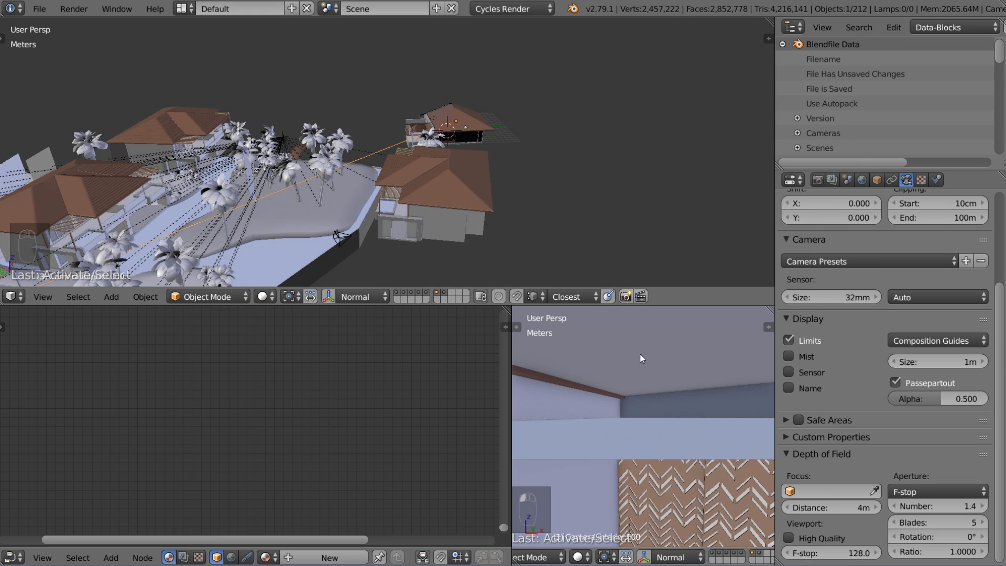
click(807, 356)
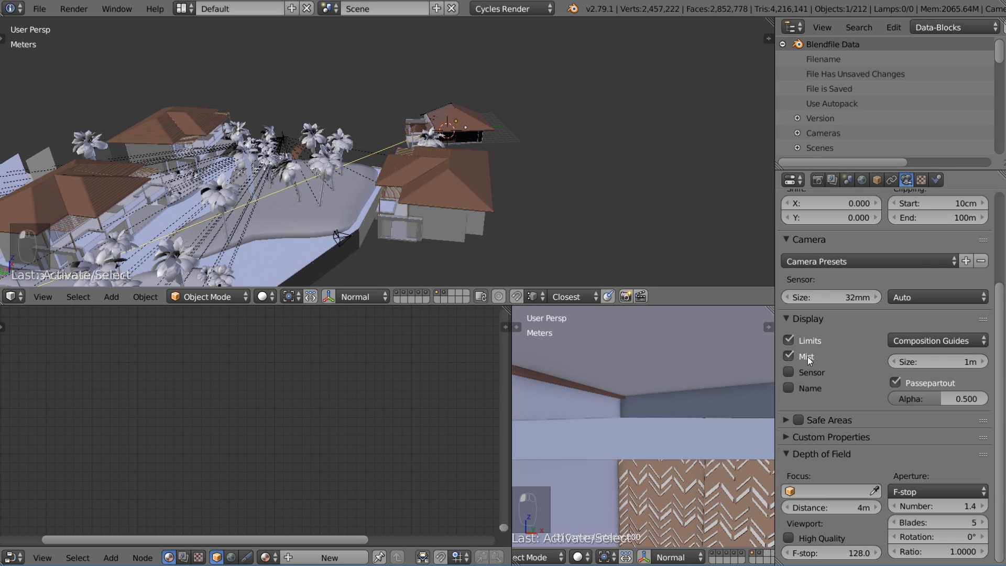
click(836, 183)
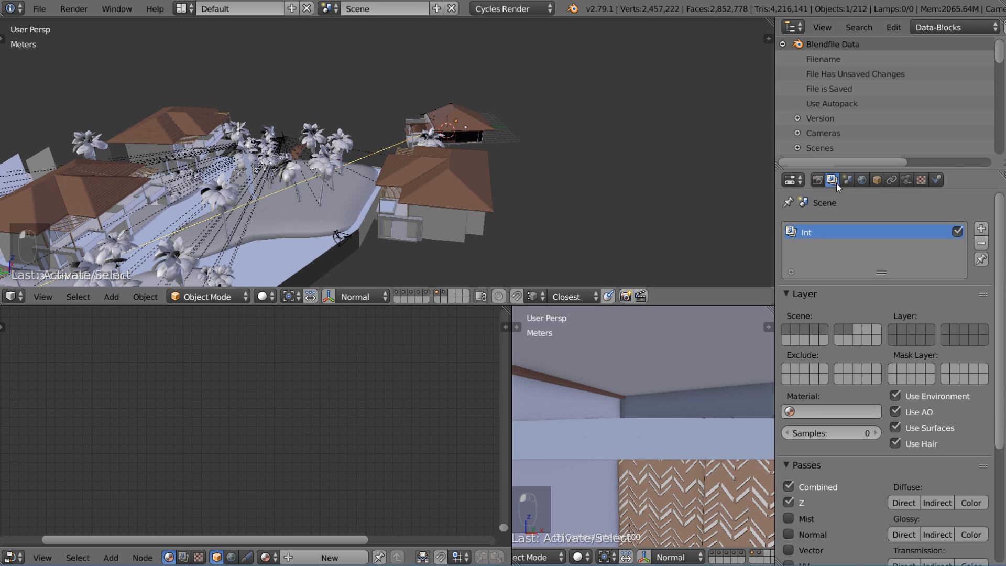
click(811, 519)
scroll(882, 439, down, 6)
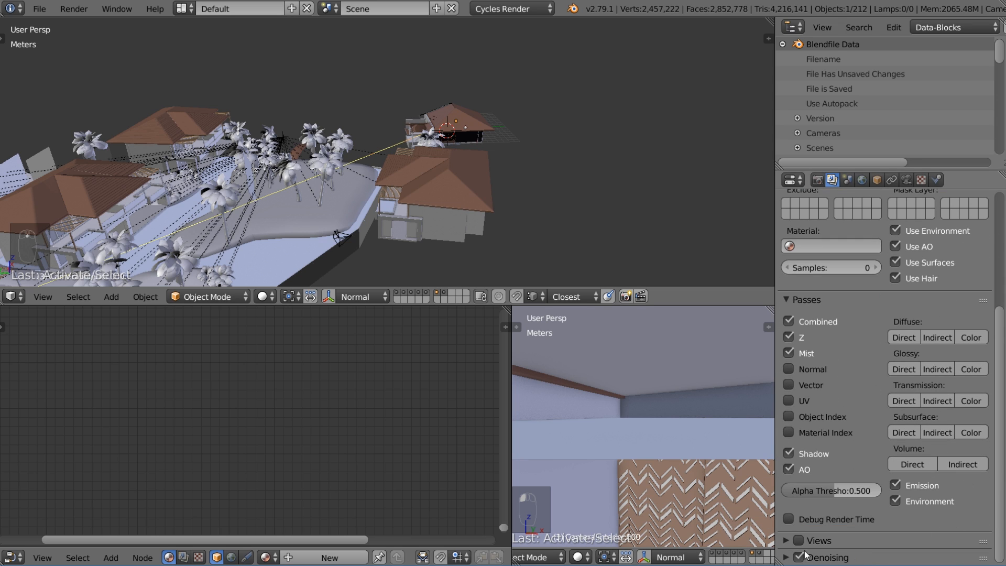
Display the scene in wireframe and set the world's Mist Pass depth to 80 m.
scroll(869, 522, up, 6)
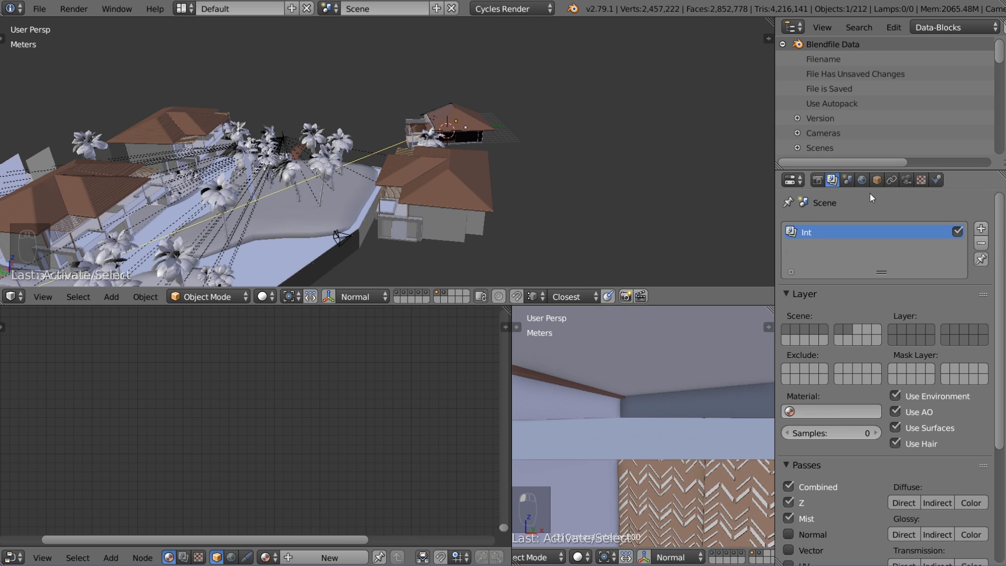
click(845, 179)
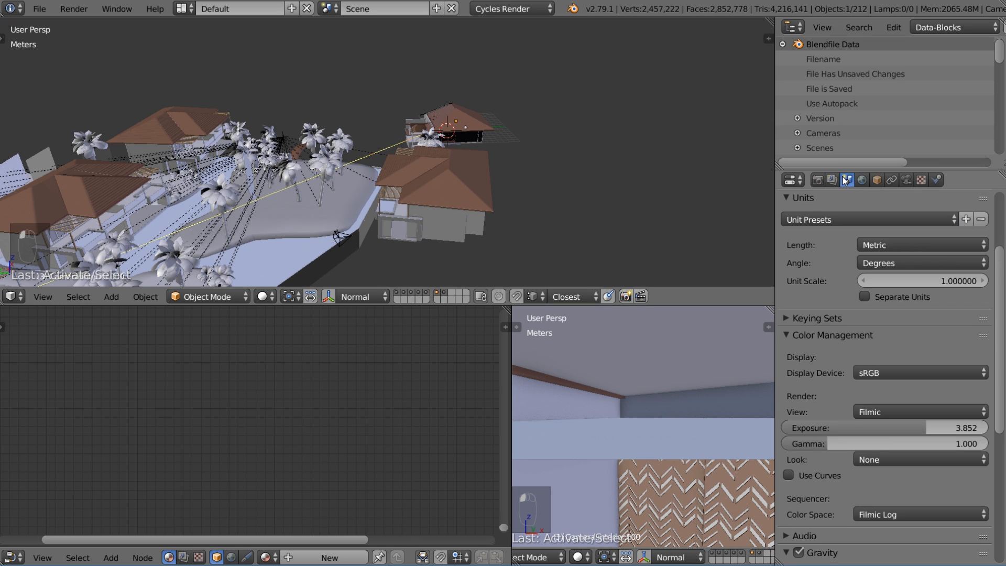
click(860, 180)
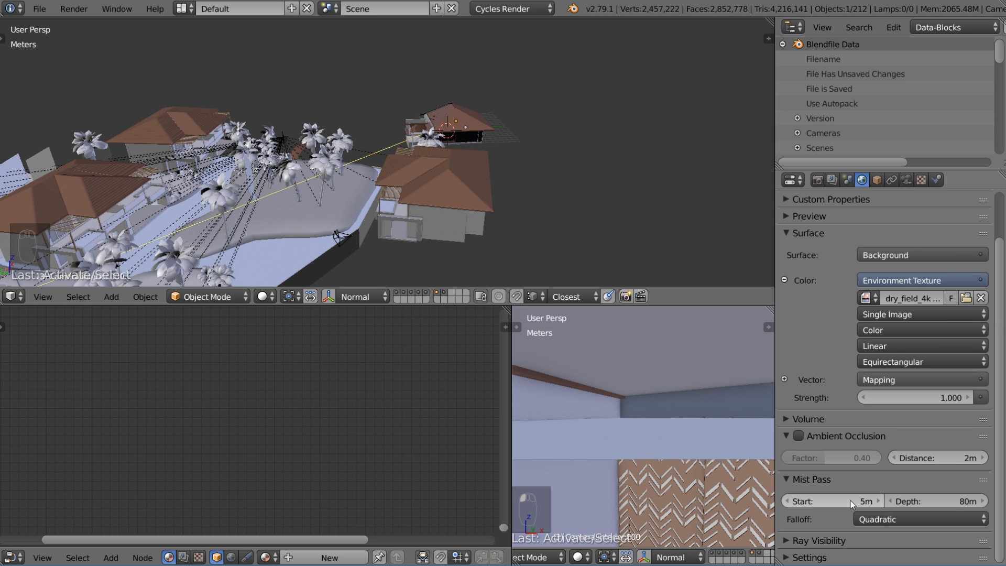
scroll(505, 219, up, 4)
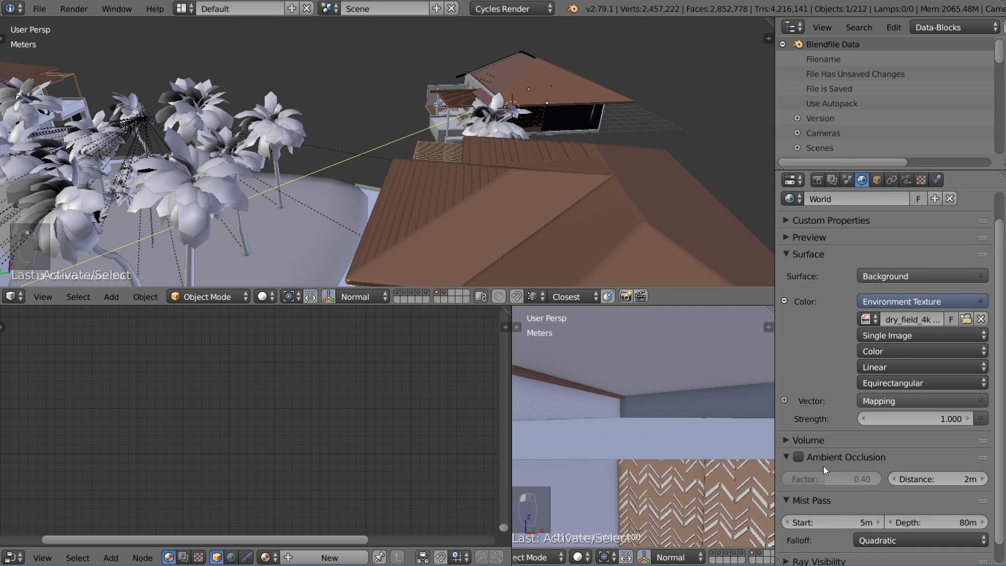
key(z)
scroll(562, 184, down, 5)
middle_drag(560, 182, 509, 212)
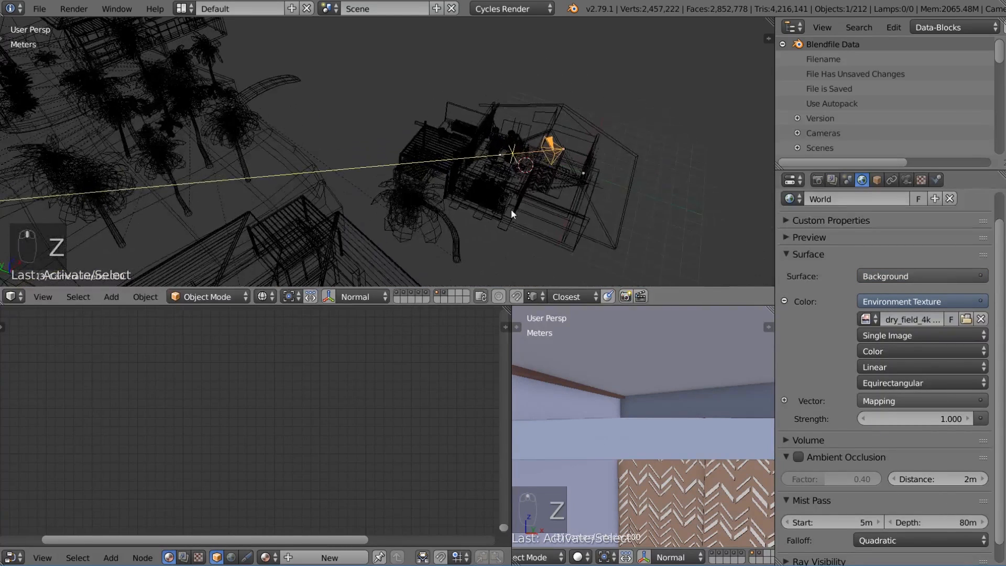
middle_drag(483, 175, 495, 213)
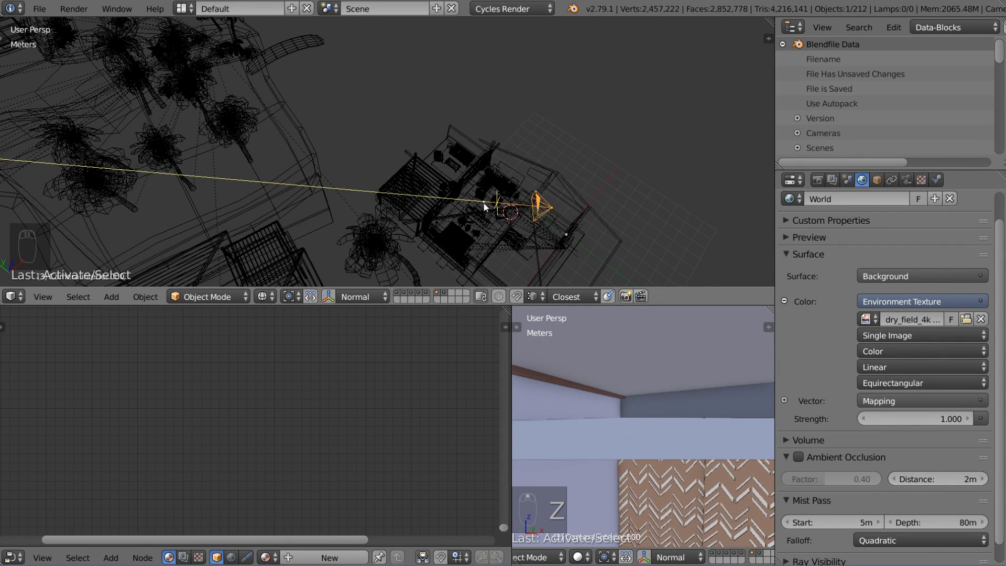
click(935, 522)
text(8)
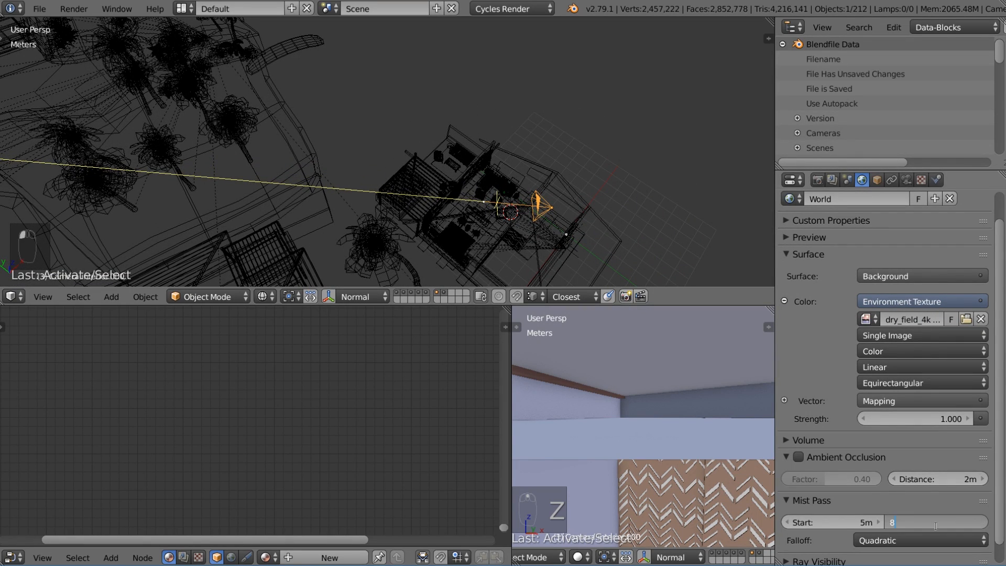
text(0)
key(Return)
Review the render dimensions, output and sampling settings with the scene in camera view, and save the file.
middle_drag(406, 233, 307, 178)
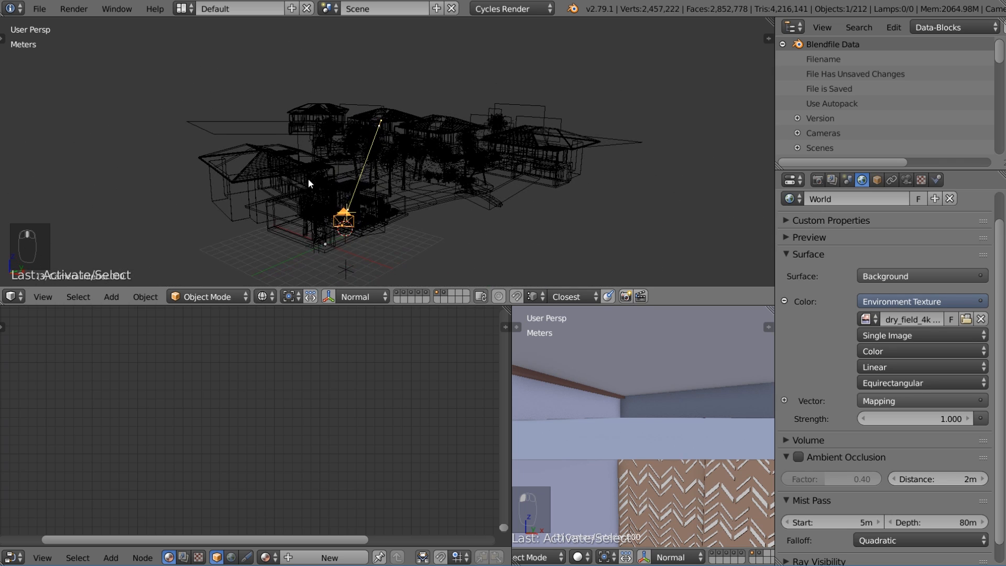
key(KP_0)
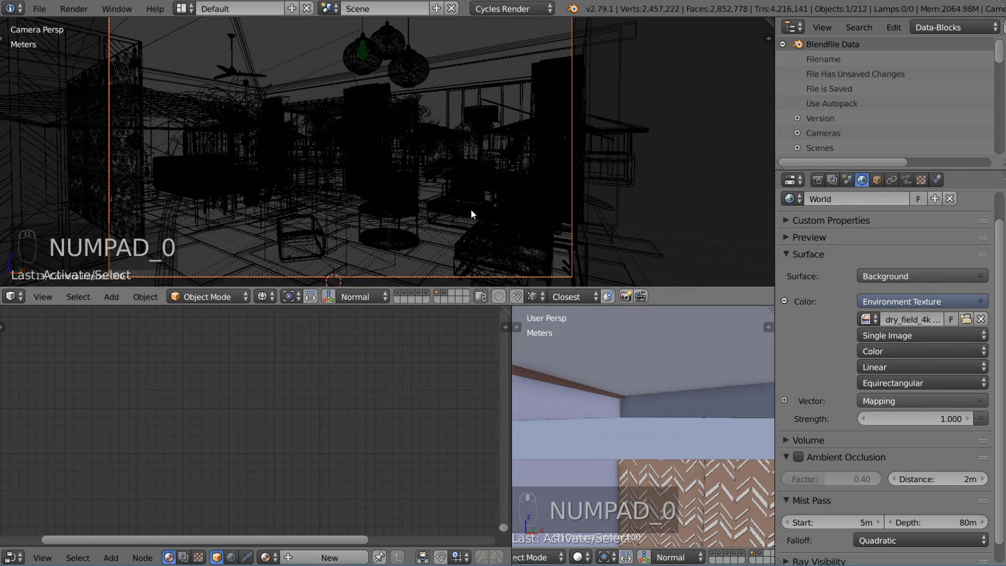
click(818, 180)
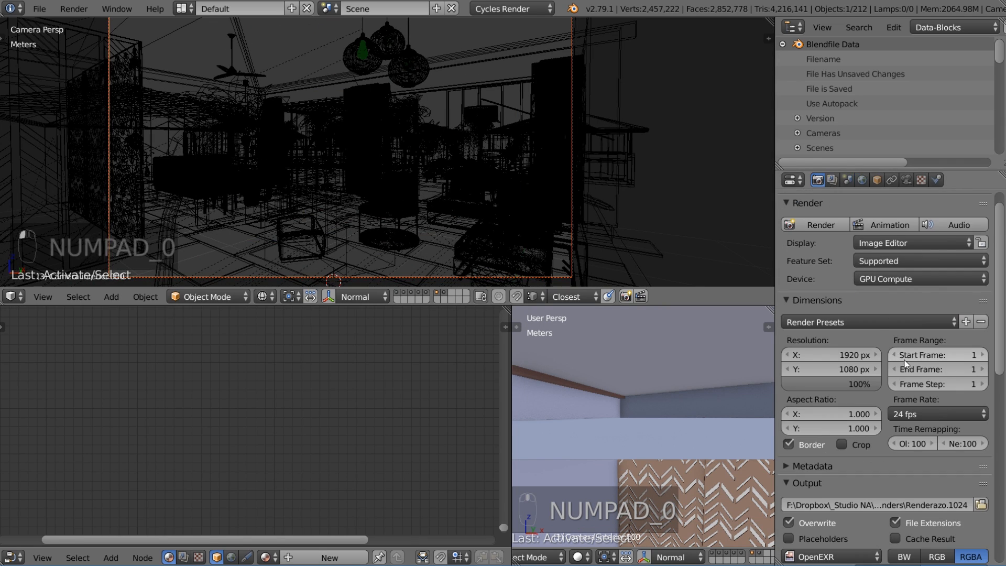
scroll(906, 367, down, 6)
scroll(904, 366, down, 10)
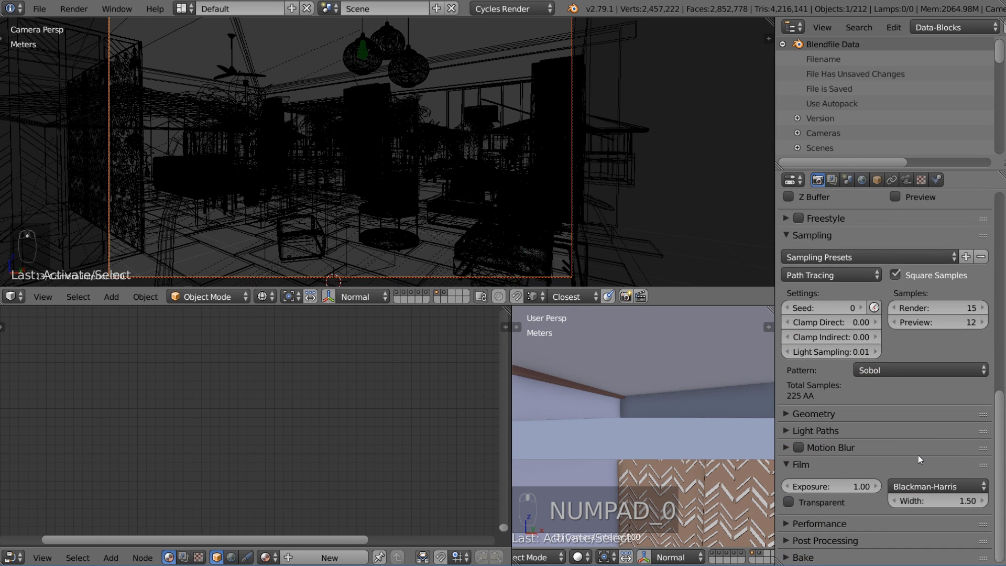
scroll(913, 457, up, 14)
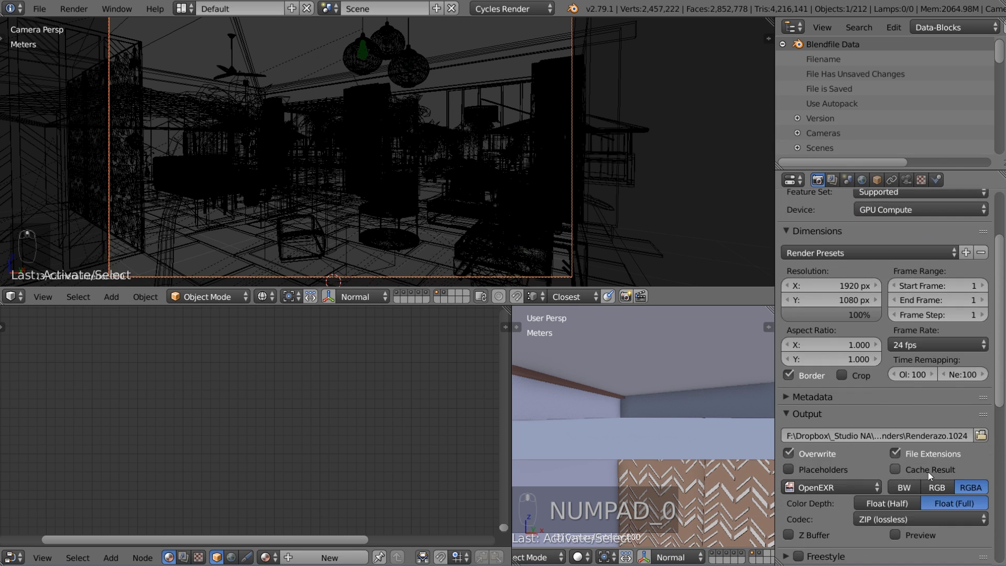
scroll(928, 472, up, 4)
click(39, 8)
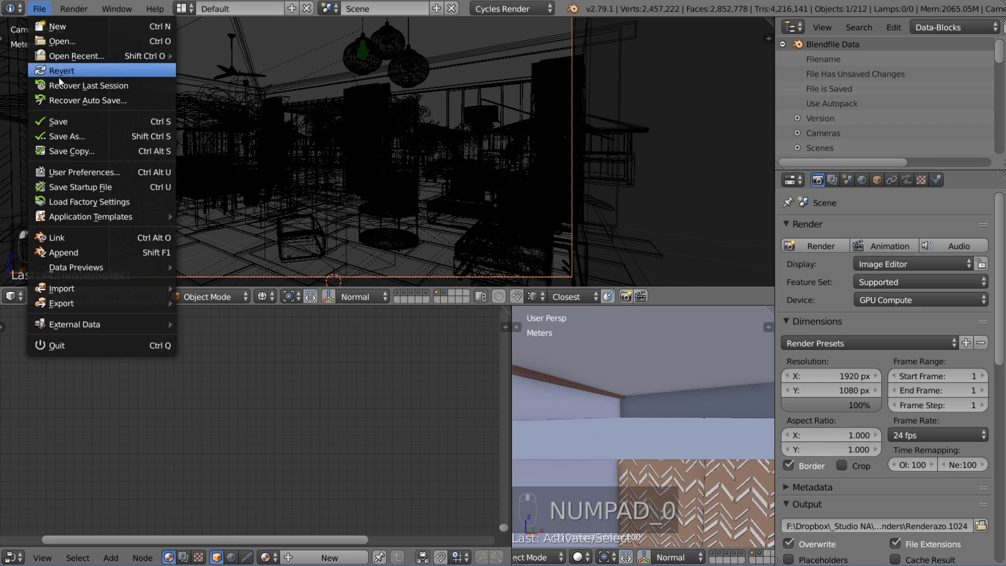
click(81, 121)
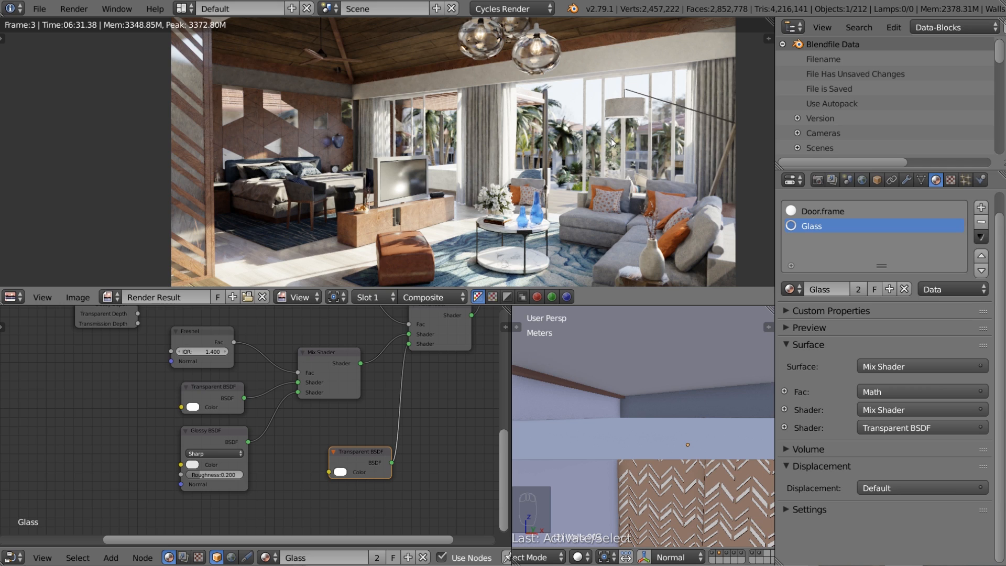
Examine the finished interior render, including a close look at the glass pendant lamps and the windows.
scroll(585, 154, down, 1)
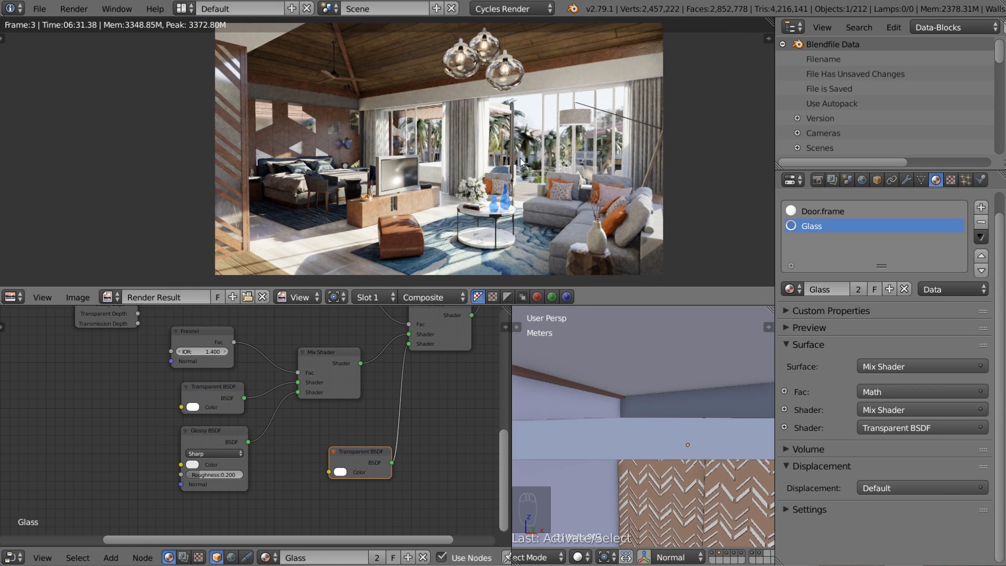
middle_drag(557, 143, 517, 158)
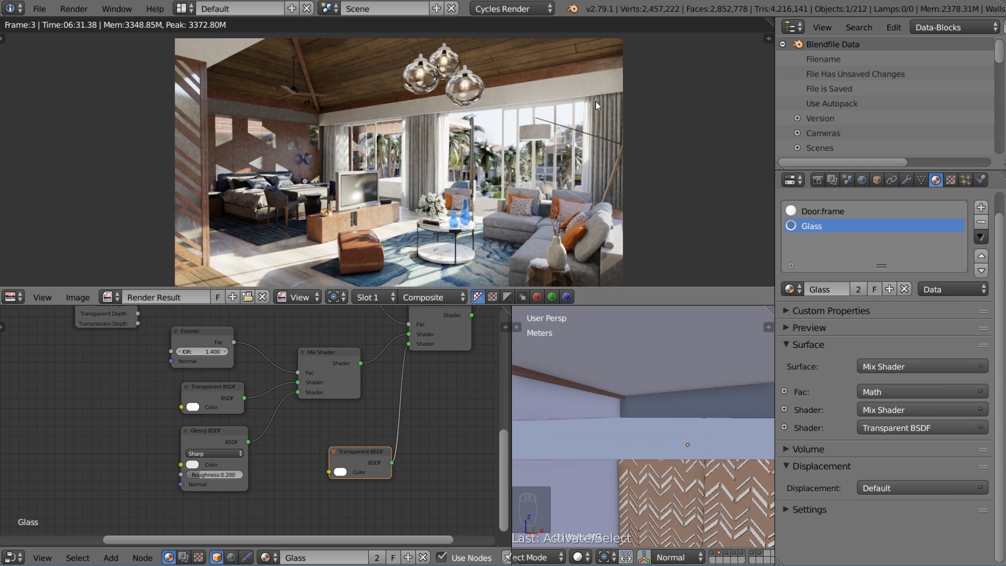
scroll(407, 206, up, 3)
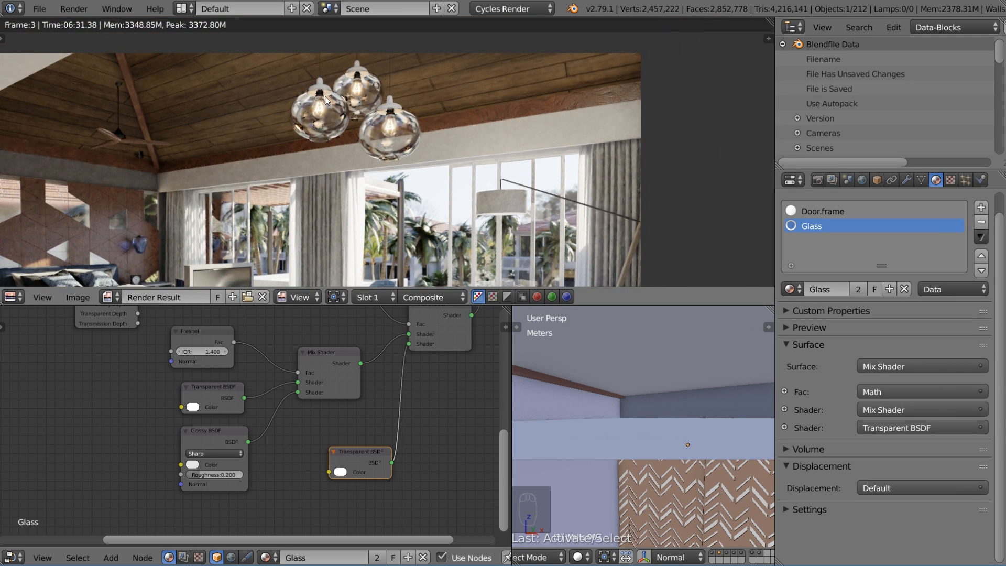
middle_drag(382, 127, 358, 86)
scroll(475, 160, down, 4)
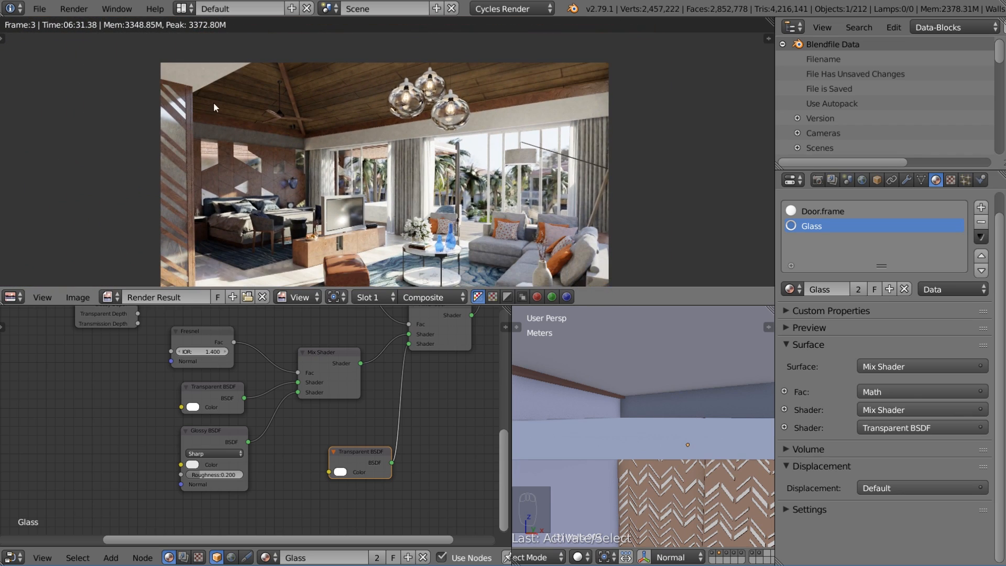
middle_drag(362, 132, 340, 120)
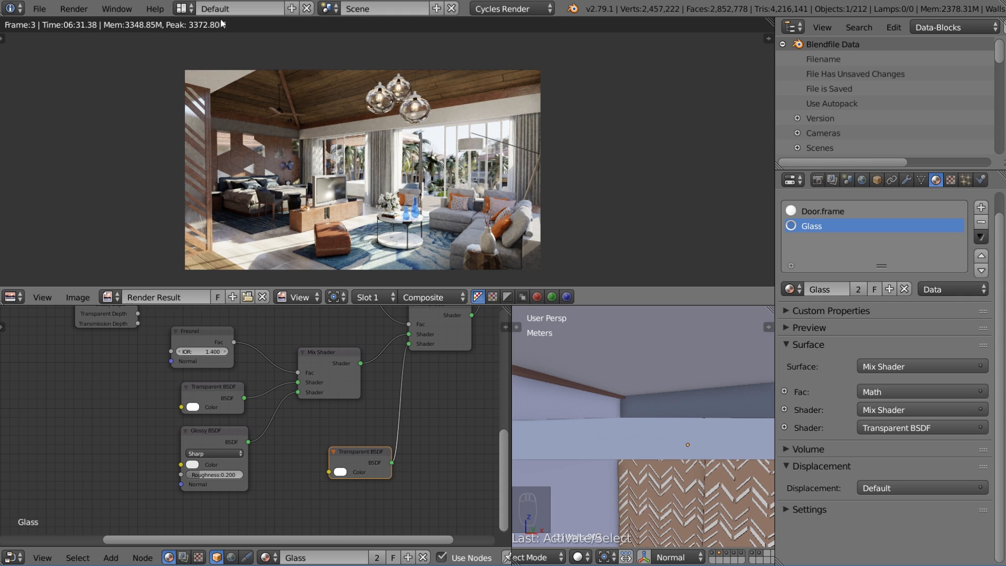
Switch to the Compositing layout and delete the ColorRamp, Blur, Multiply and Glare nodes between Render Layers and Composite.
click(186, 11)
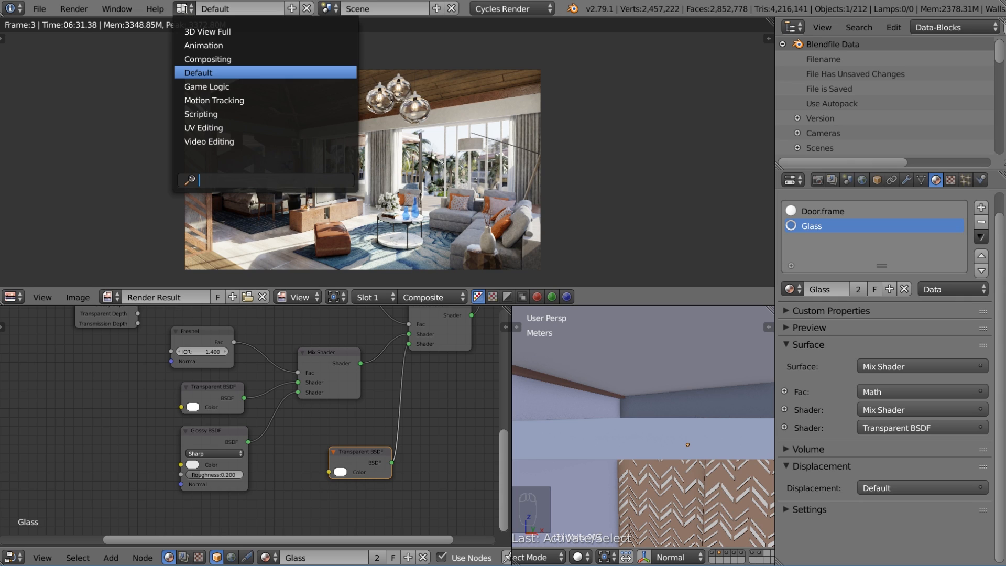
click(226, 58)
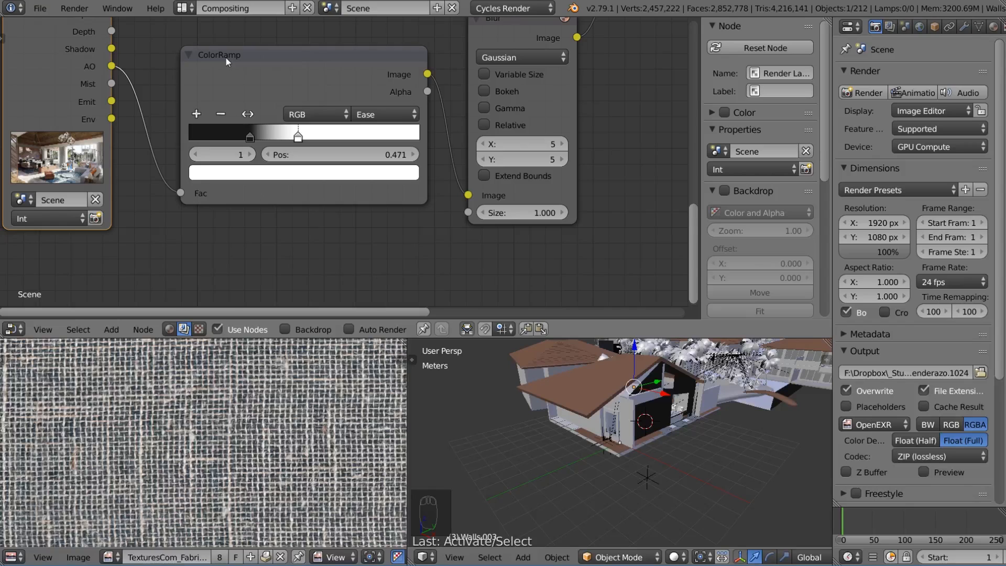
scroll(383, 127, down, 4)
middle_drag(382, 127, 212, 161)
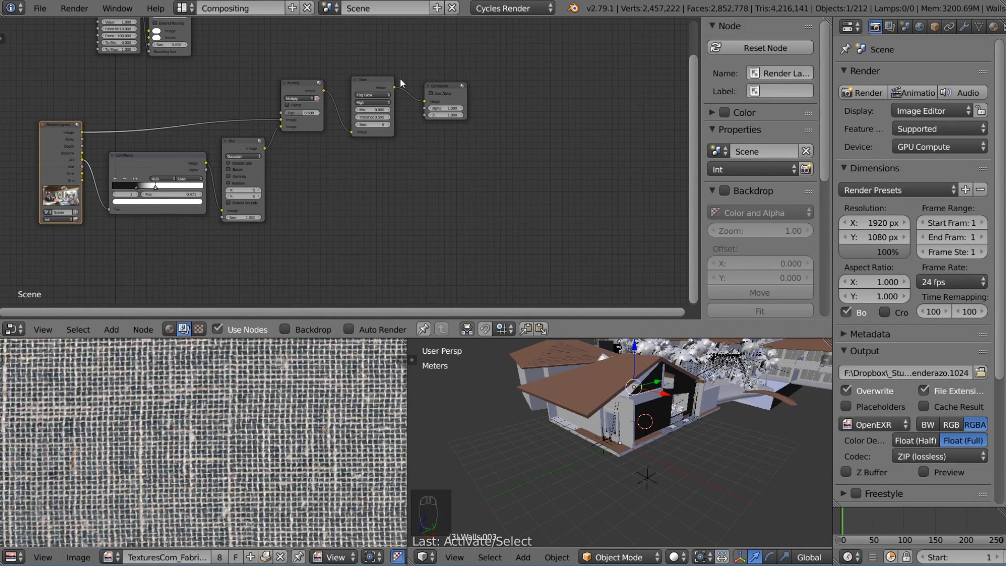
click(337, 189)
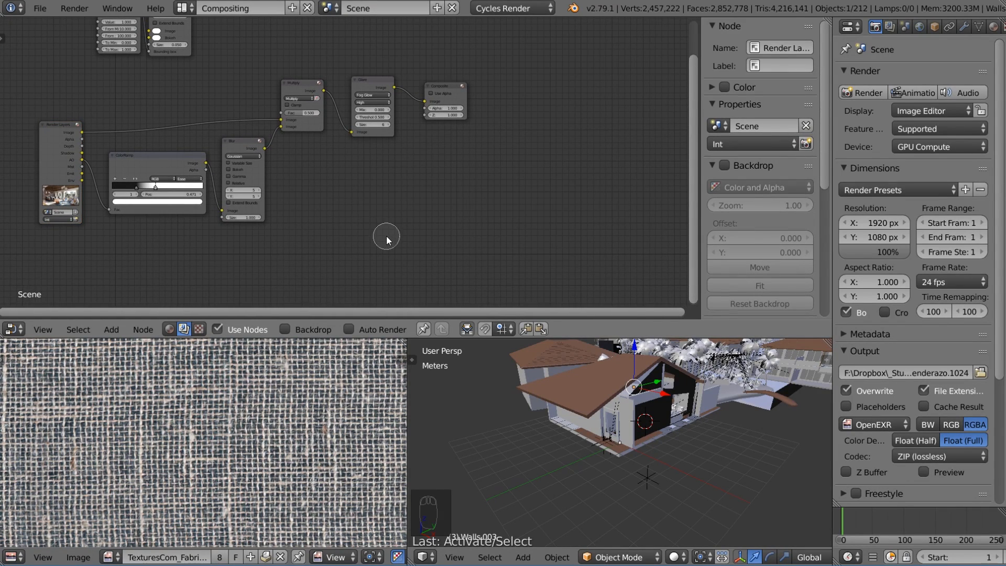
key(b)
drag(389, 233, 152, 100)
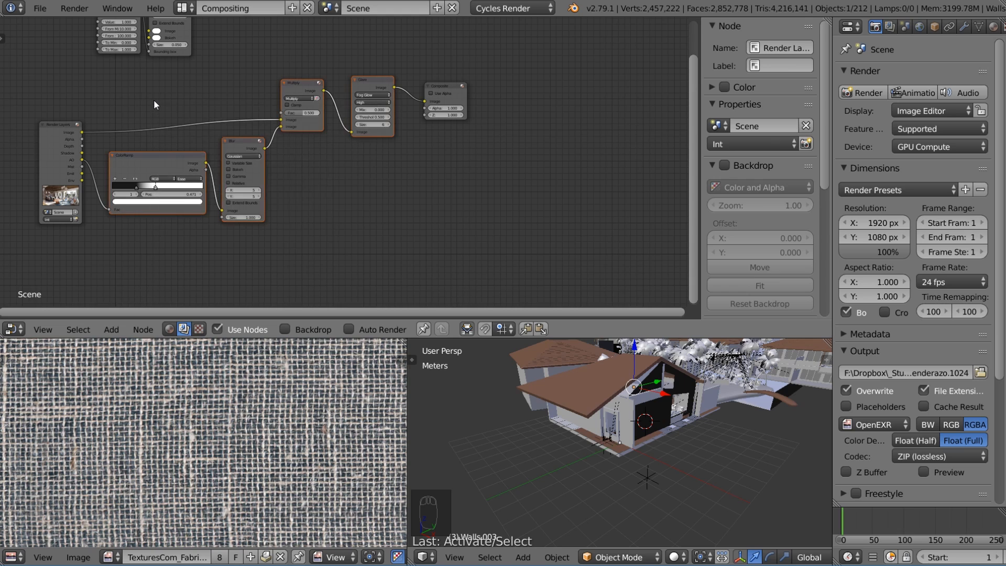
key(Delete)
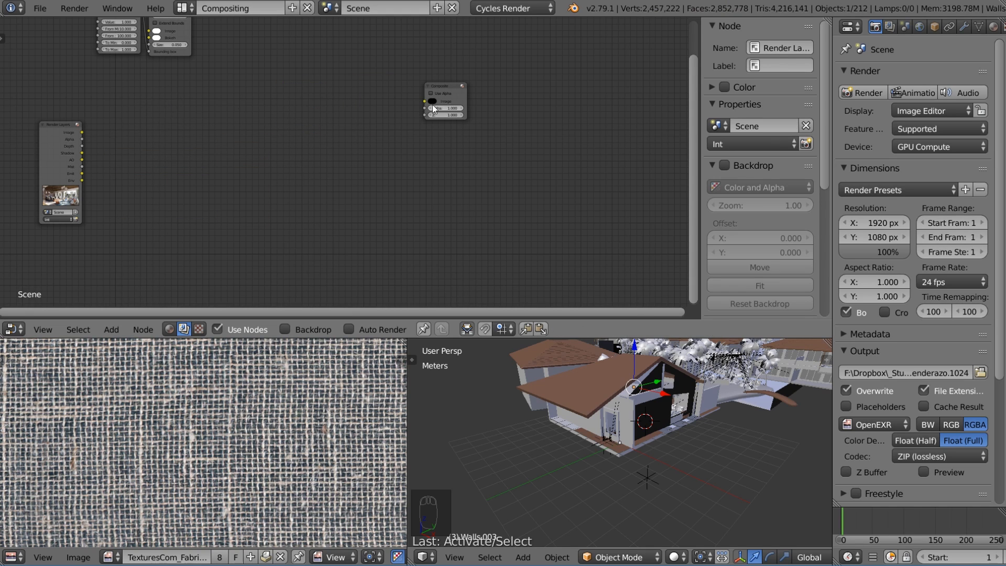
Move the Composite node farther away from the Render Layers node to make room for new nodes.
drag(444, 85, 518, 114)
scroll(229, 157, up, 1)
middle_drag(109, 139, 230, 129)
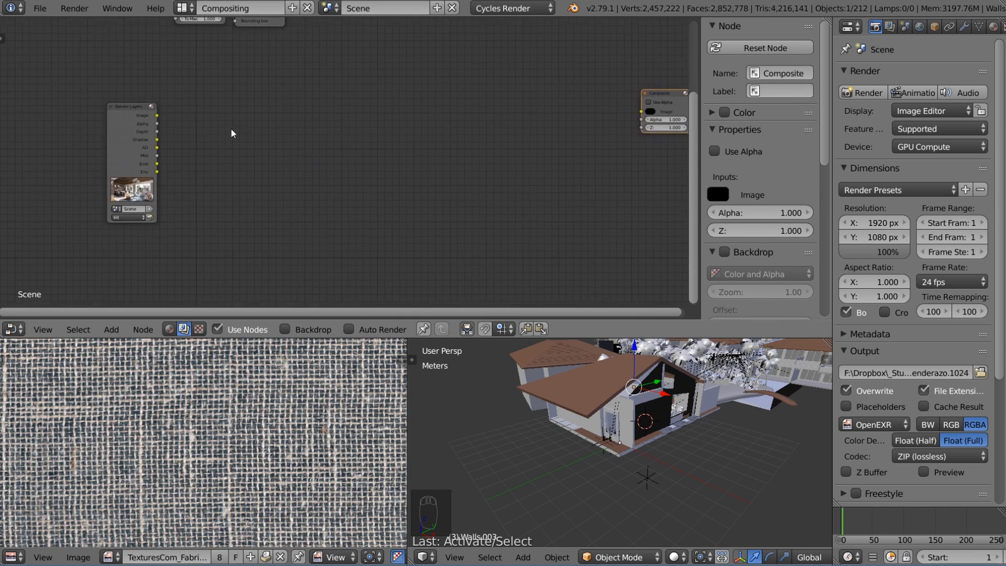
scroll(211, 145, up, 1)
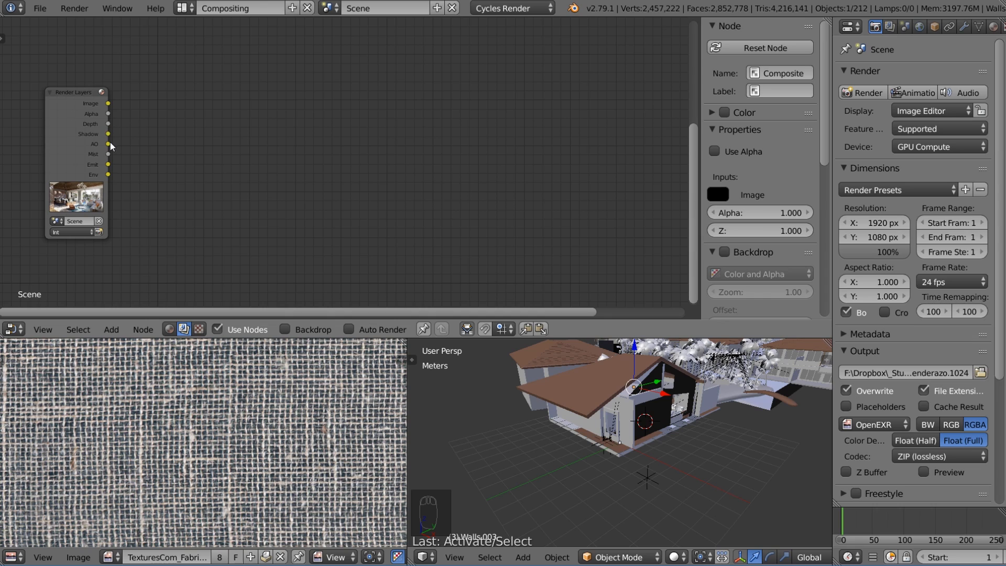
Expand the Int render layer's Passes settings and collapse its Layer settings to check which passes are enabled.
drag(108, 144, 136, 149)
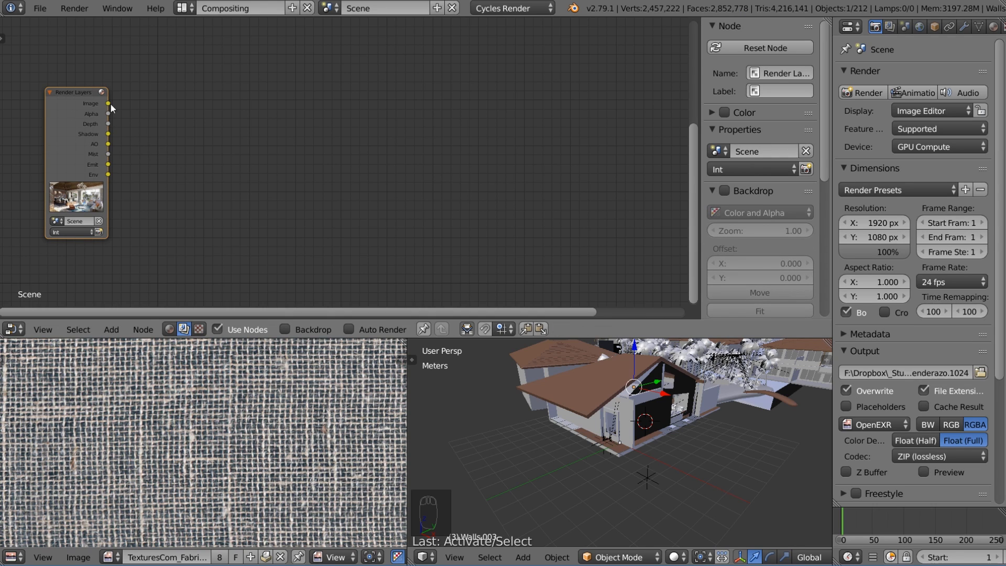
click(885, 29)
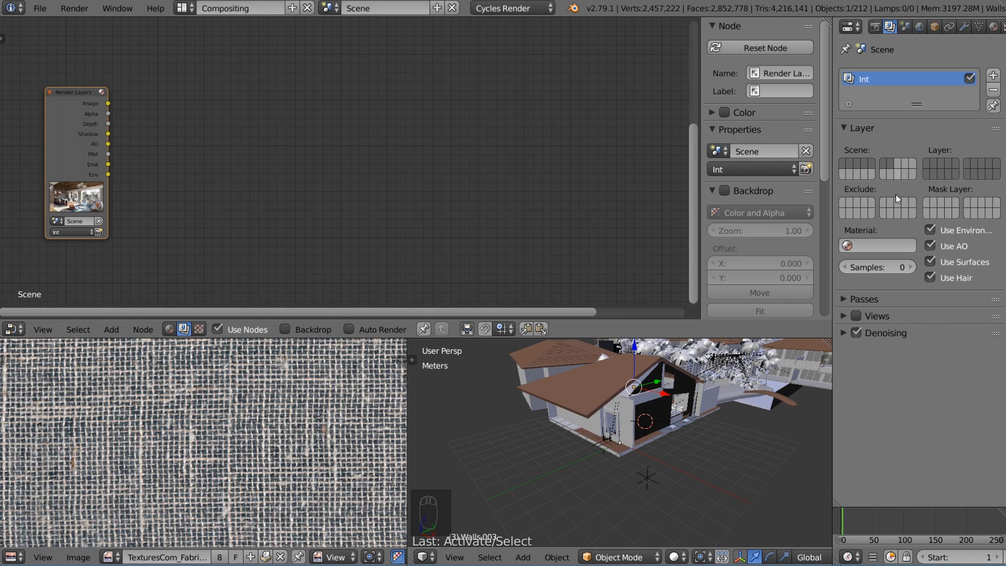
click(867, 299)
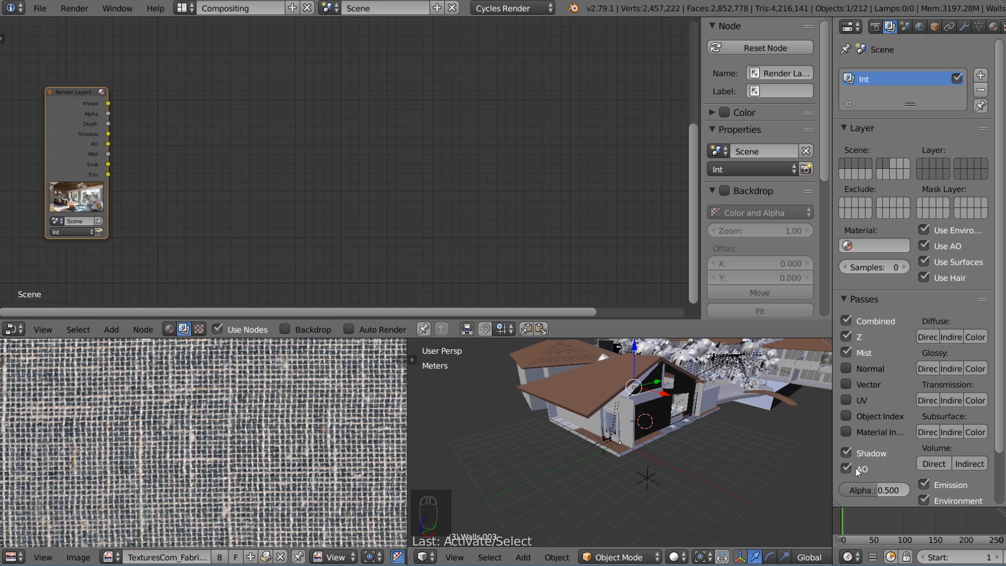
click(847, 127)
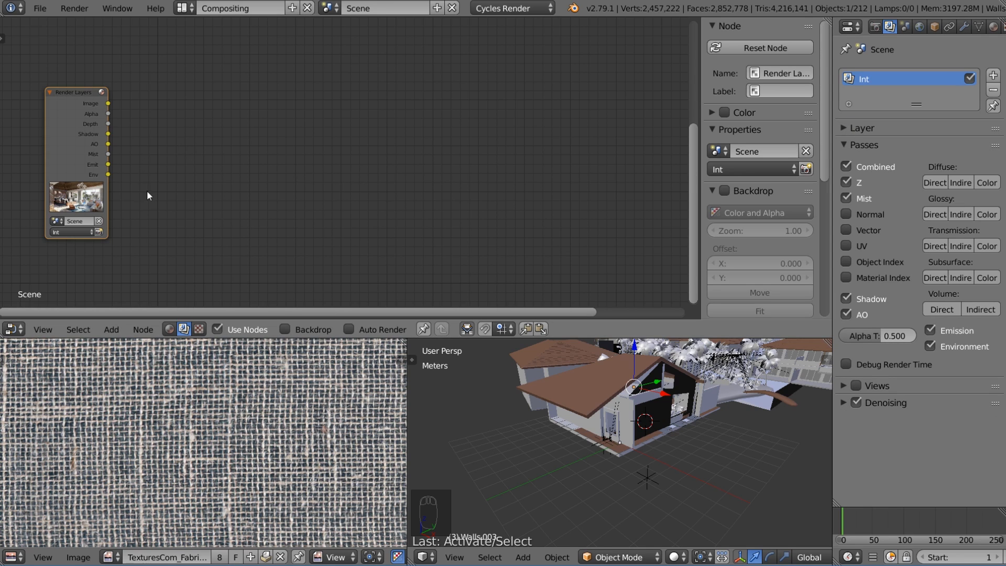
Add a Mix color node beside the Render Layers node.
key(shift+a)
mouse_move(163, 125)
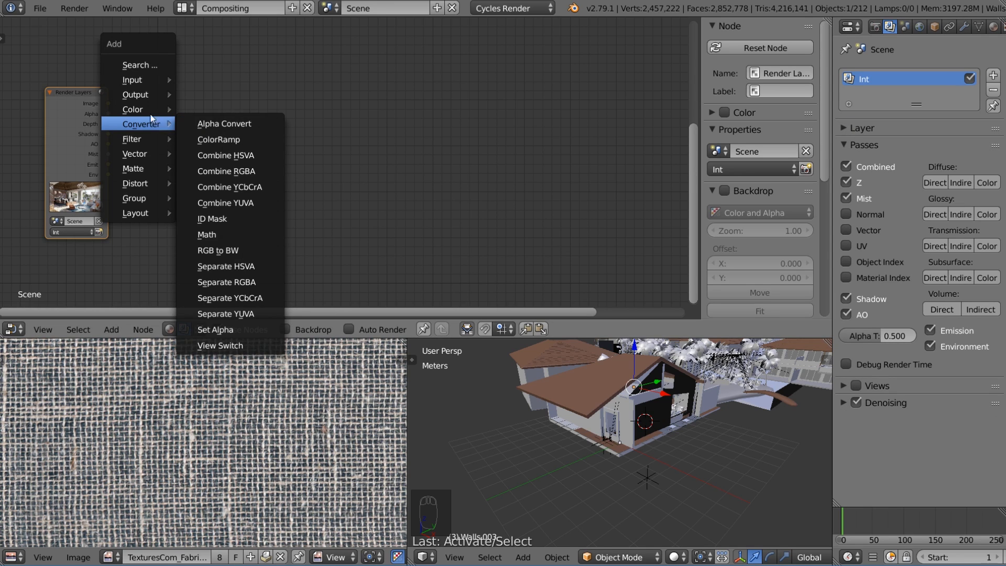
mouse_move(131, 107)
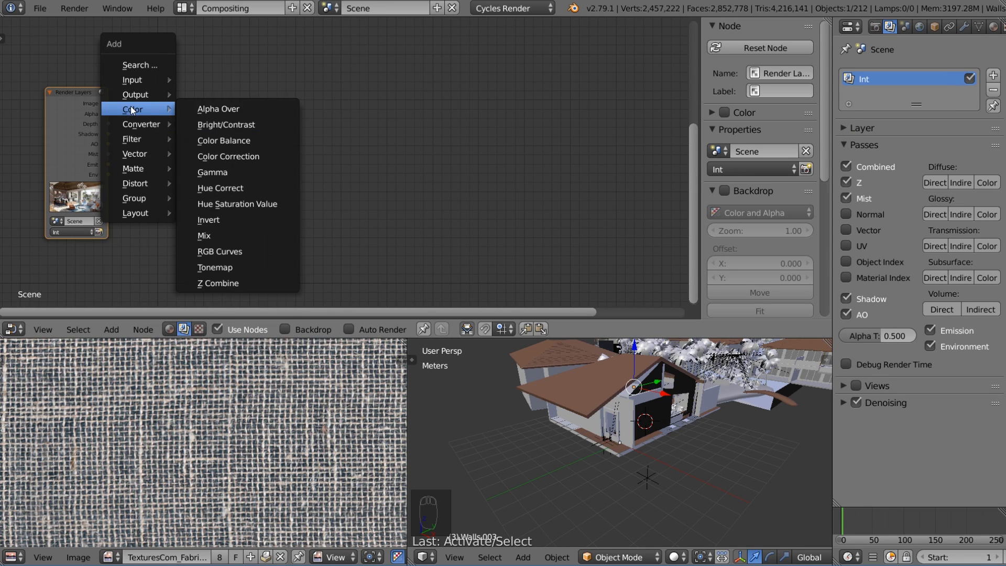
click(231, 235)
click(160, 113)
Enable the compositor's Backdrop and connect the Render Layers image output to a Viewer node.
click(303, 328)
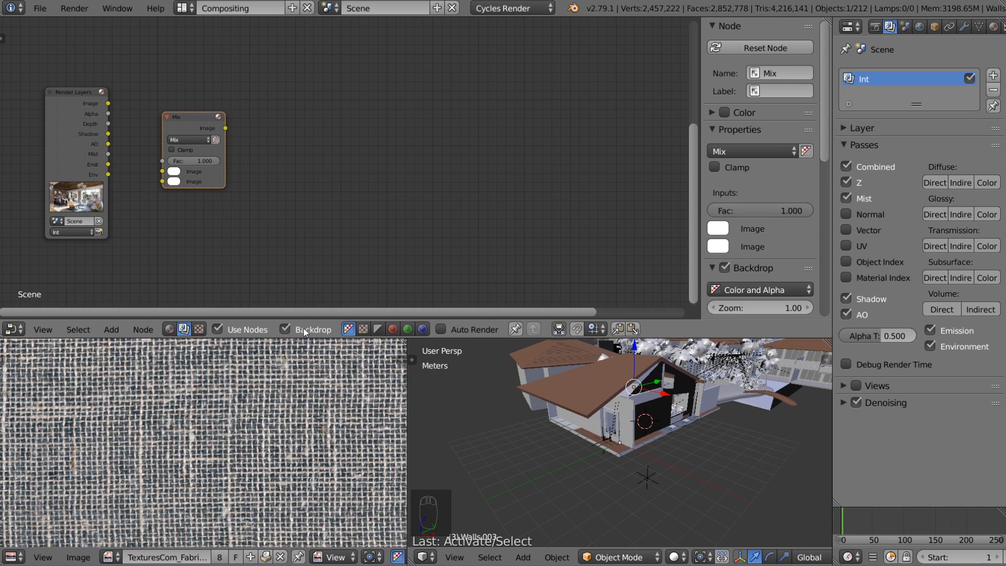
ctrl+shift+click(91, 108)
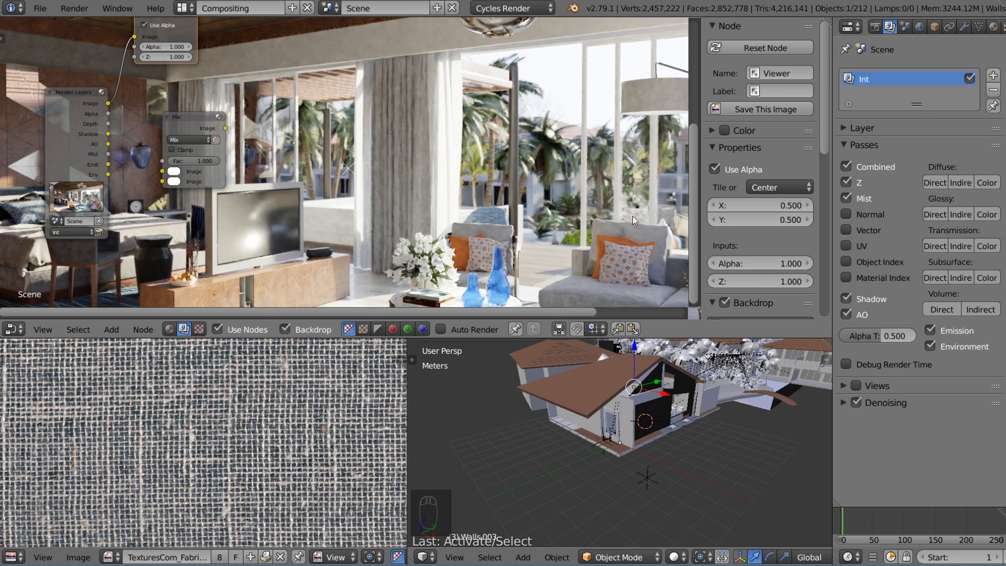
Enlarge the node editor, fit the whole backdrop image in it, and move the Viewer node beside the Composite node.
key(n)
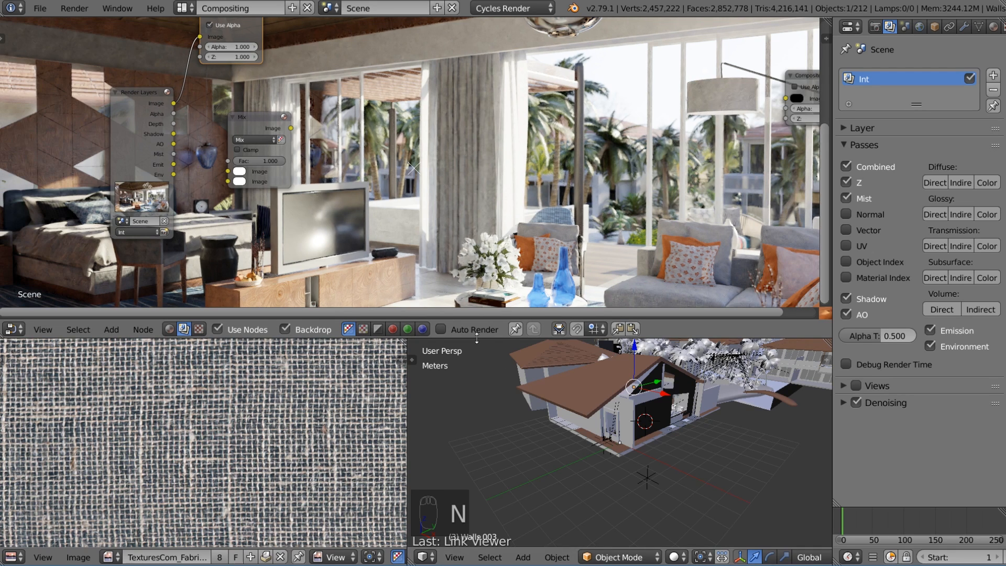
drag(476, 338, 477, 508)
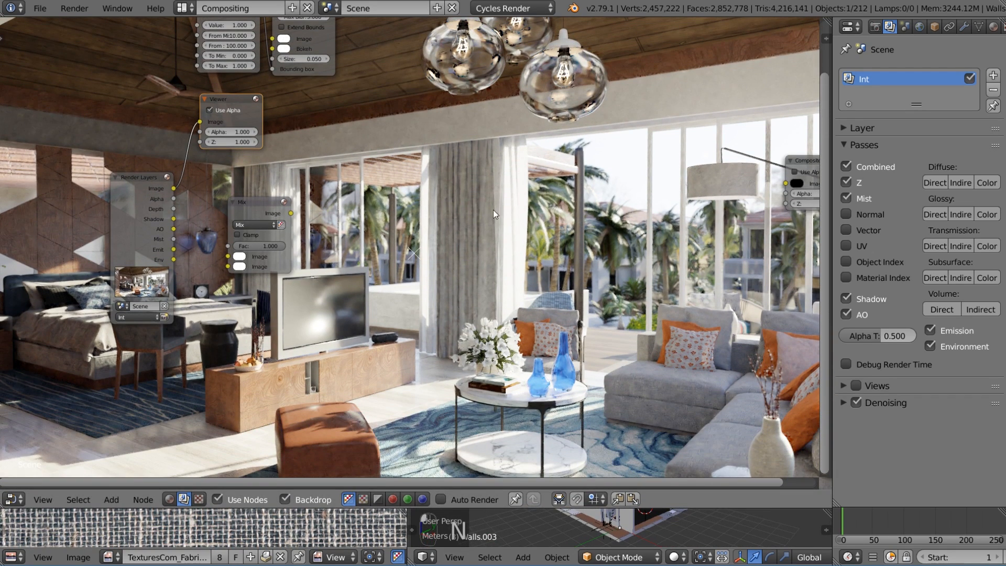
middle_drag(414, 198, 316, 145)
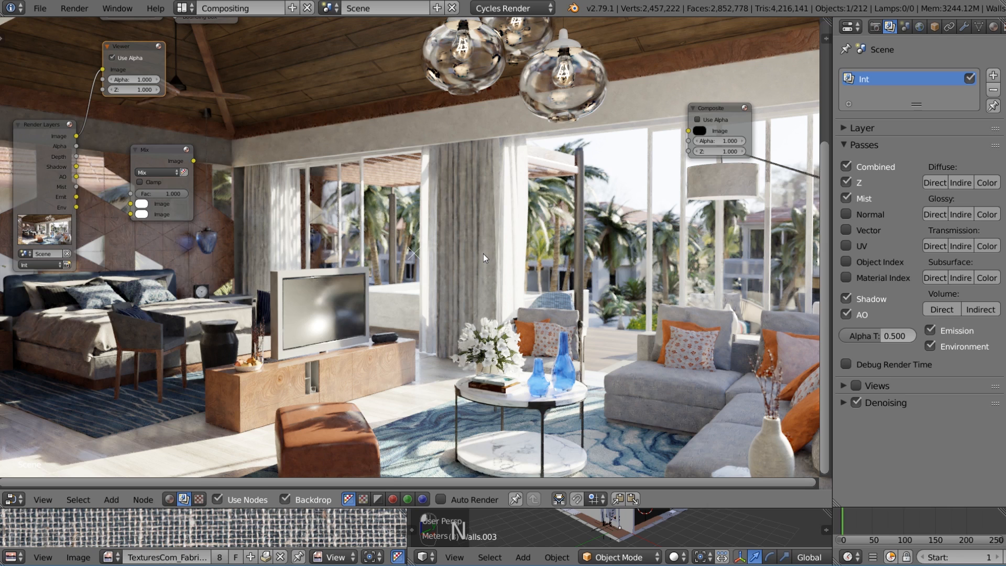
key(v)
key(v)
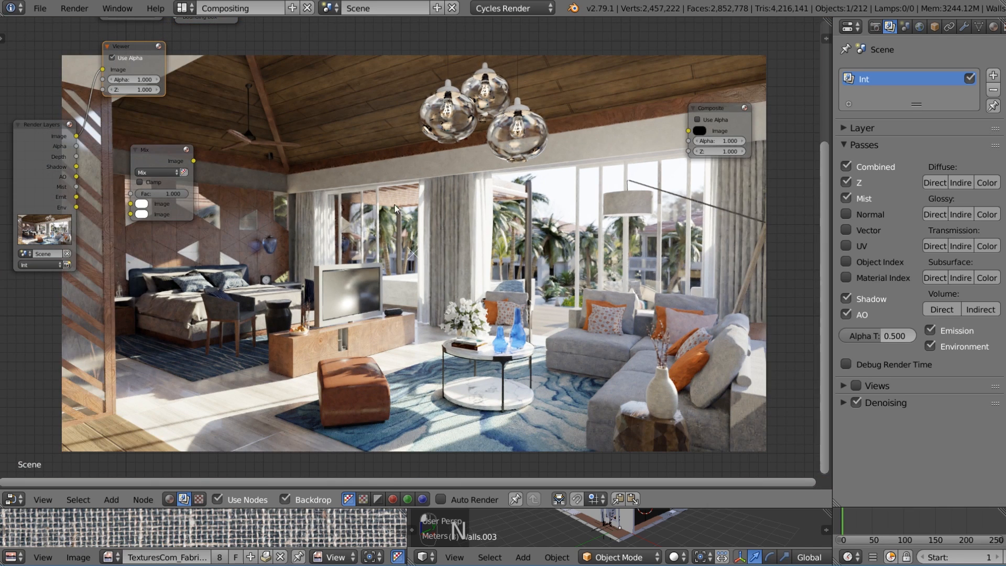
drag(164, 55, 675, 125)
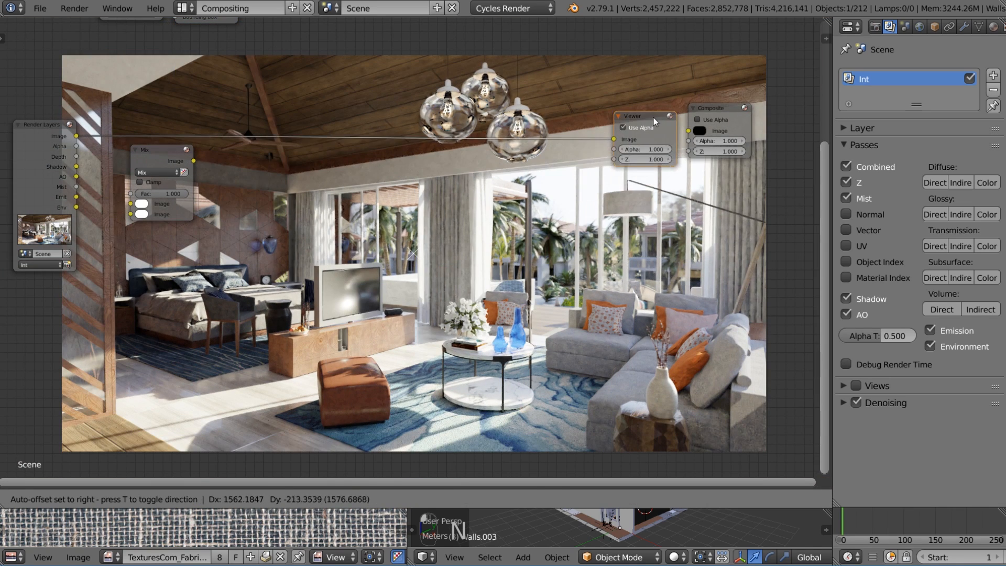
Connect the Render Layers Image and AO outputs to the Mix node's two image inputs and preview the Mix node in the Viewer.
scroll(185, 174, up, 2)
middle_drag(185, 174, 308, 156)
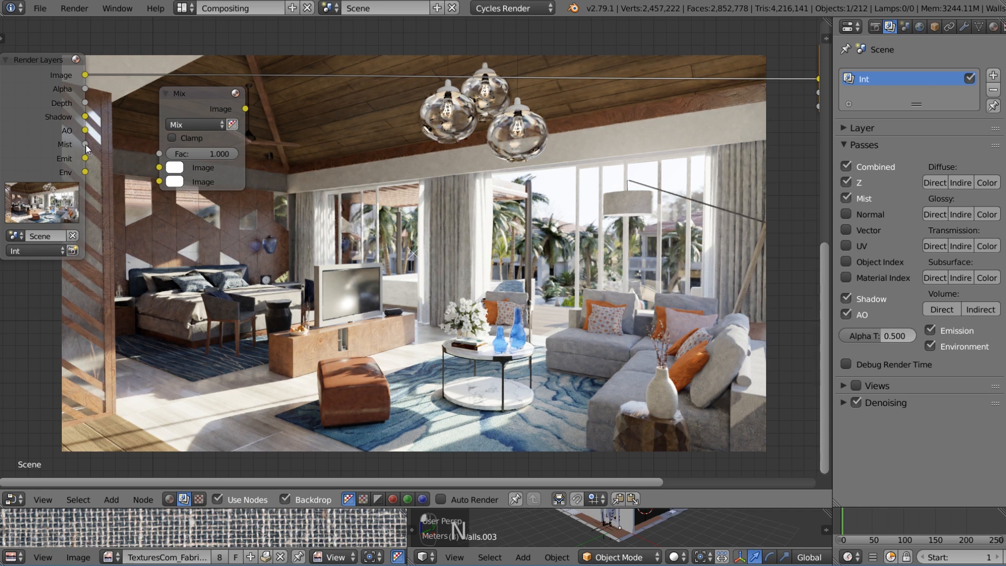
drag(85, 131, 168, 182)
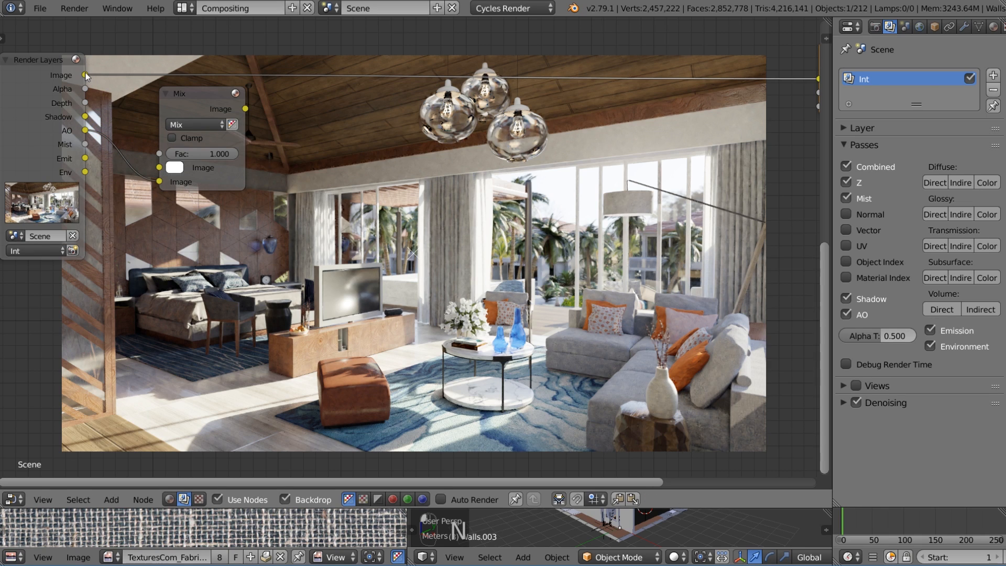
drag(85, 75, 152, 168)
ctrl+shift+click(222, 99)
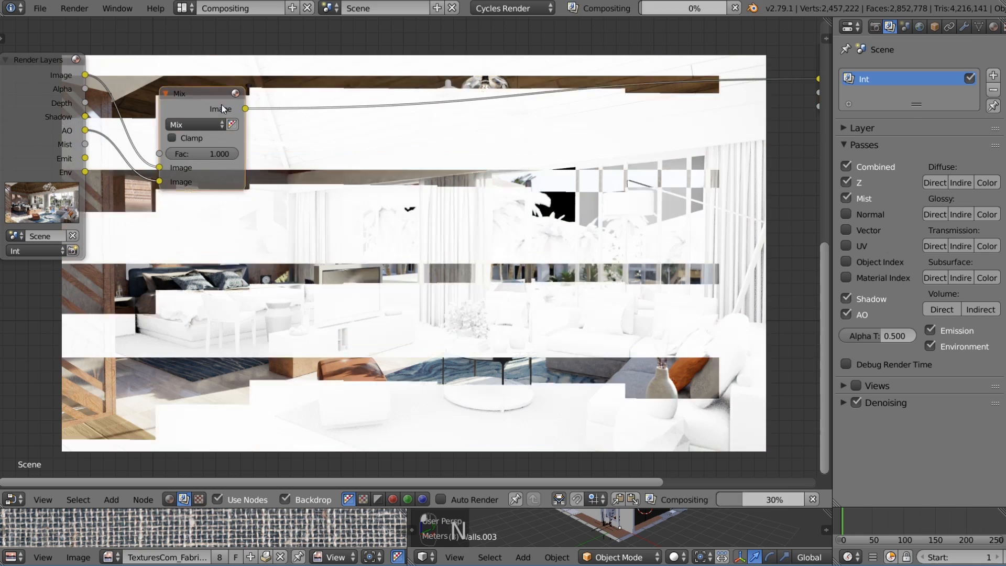
Set the Mix node's blend type to Multiply and nudge the node slightly closer to the Render Layers node.
click(193, 121)
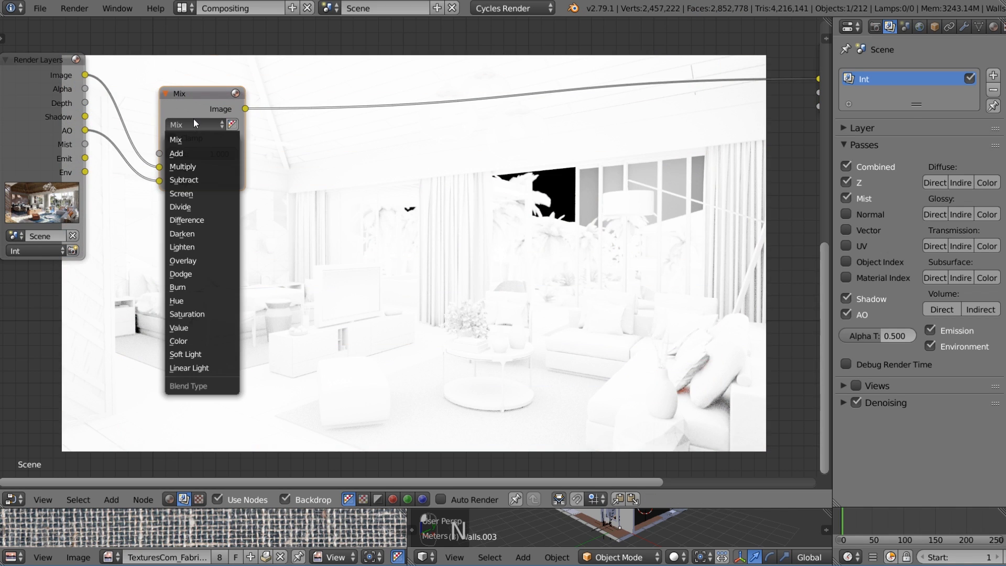
click(199, 162)
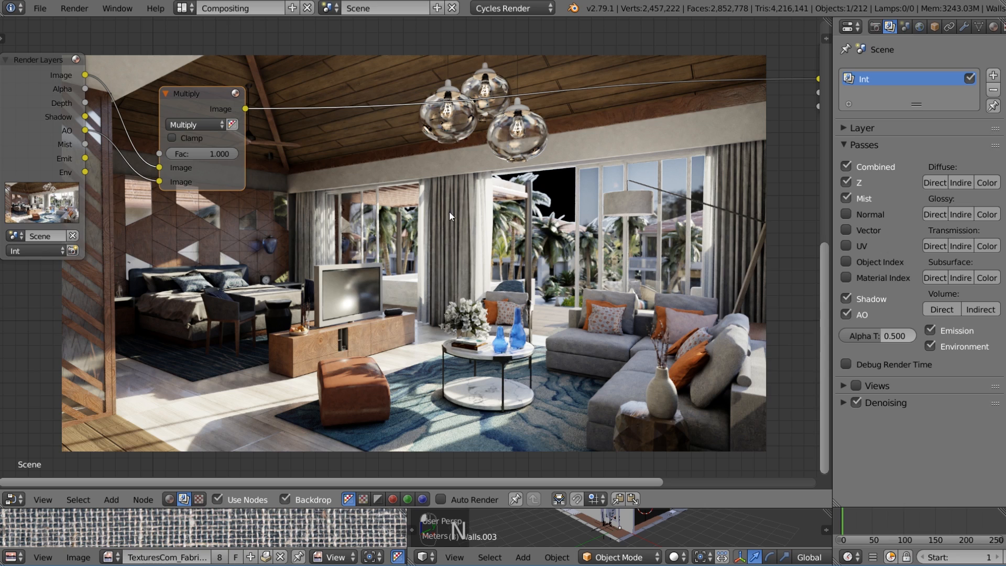
drag(201, 111, 192, 106)
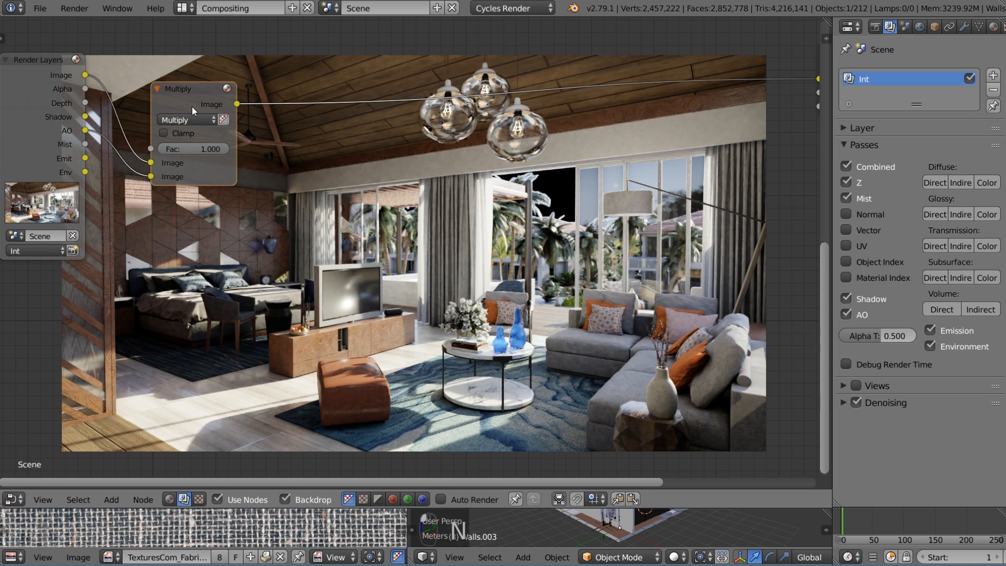
Set the Multiply node's factor to 0.4.
click(200, 149)
key(BackSpace)
text(0.4)
key(Return)
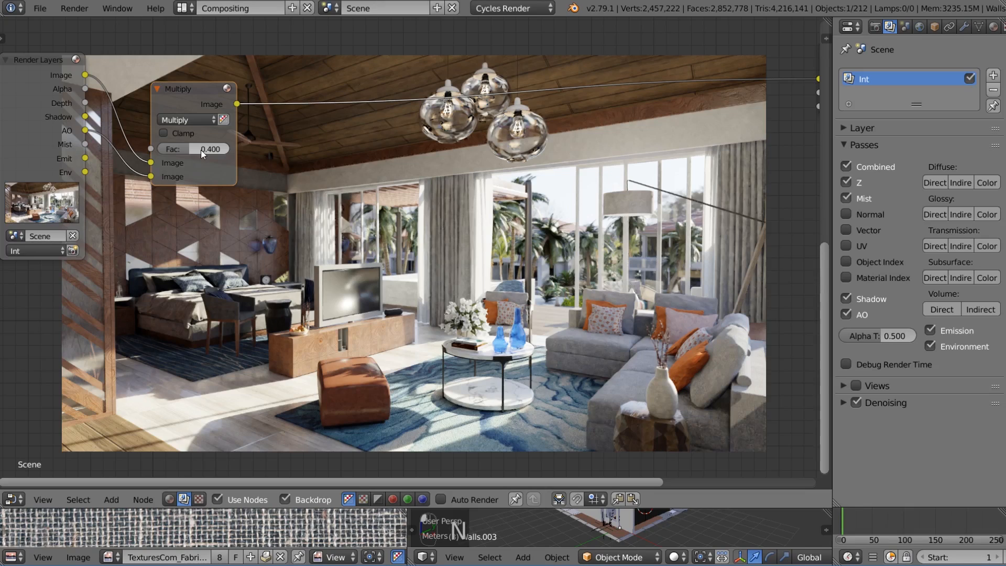
Set the Multiply node's factor to 0.5 and compare its result with the raw render in the Viewer.
click(200, 150)
key(BackSpace)
text(.5)
key(Return)
ctrl+shift+click(41, 83)
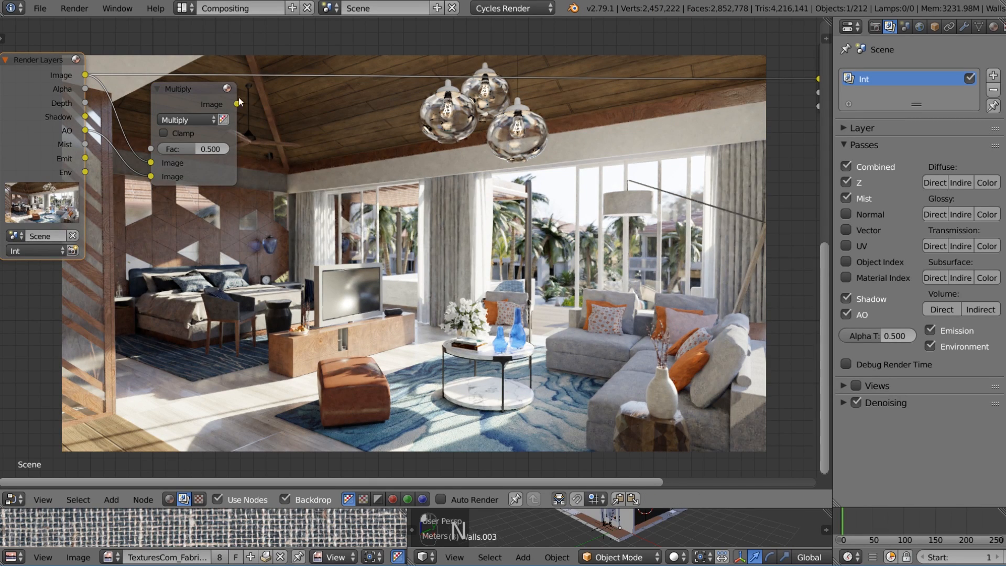
ctrl+shift+click(221, 98)
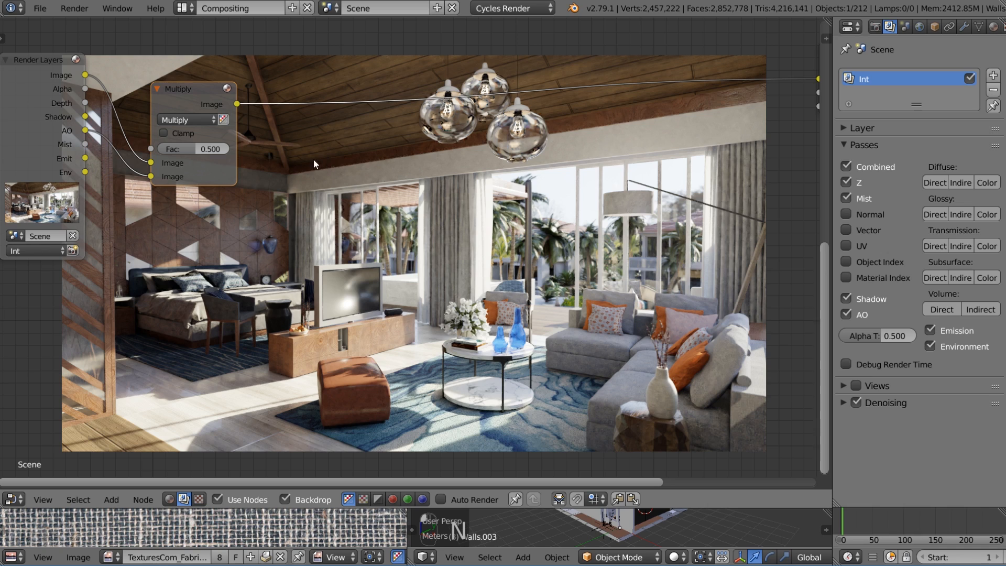
Examine the AO-multiplied image at different backdrop zoom levels.
middle_drag(398, 213, 390, 236)
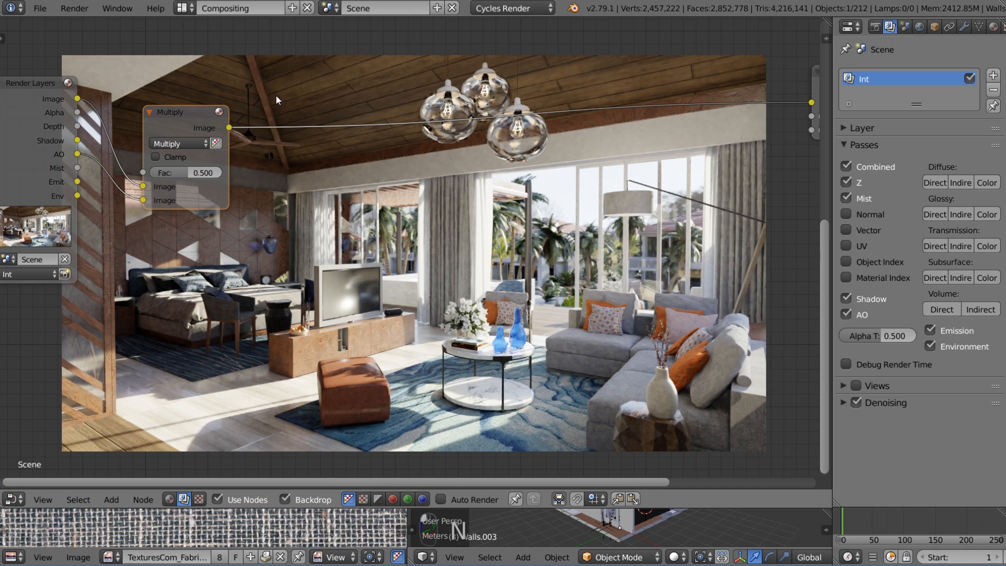
scroll(325, 156, up, 1)
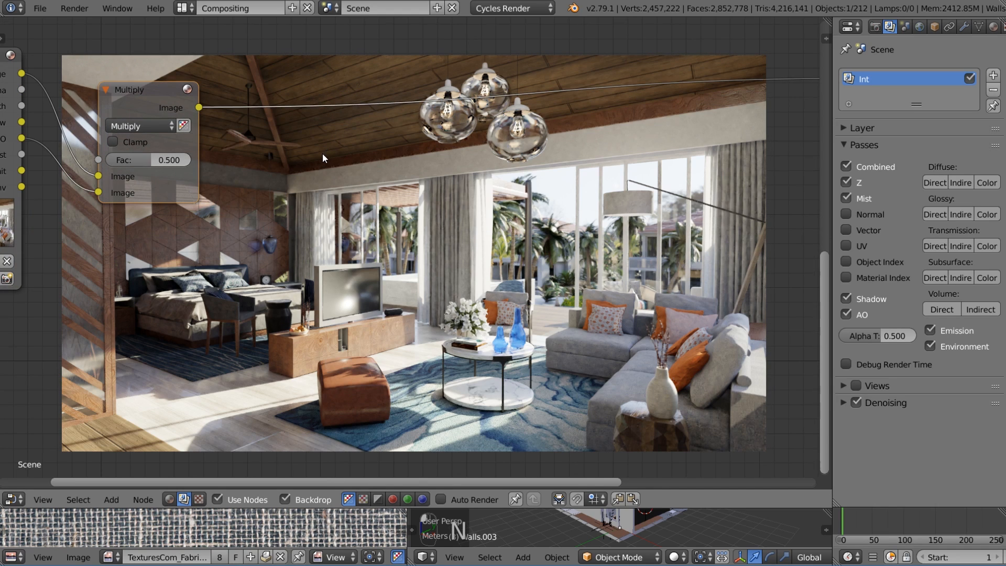
key(v)
key(alt+v)
key(alt+v)
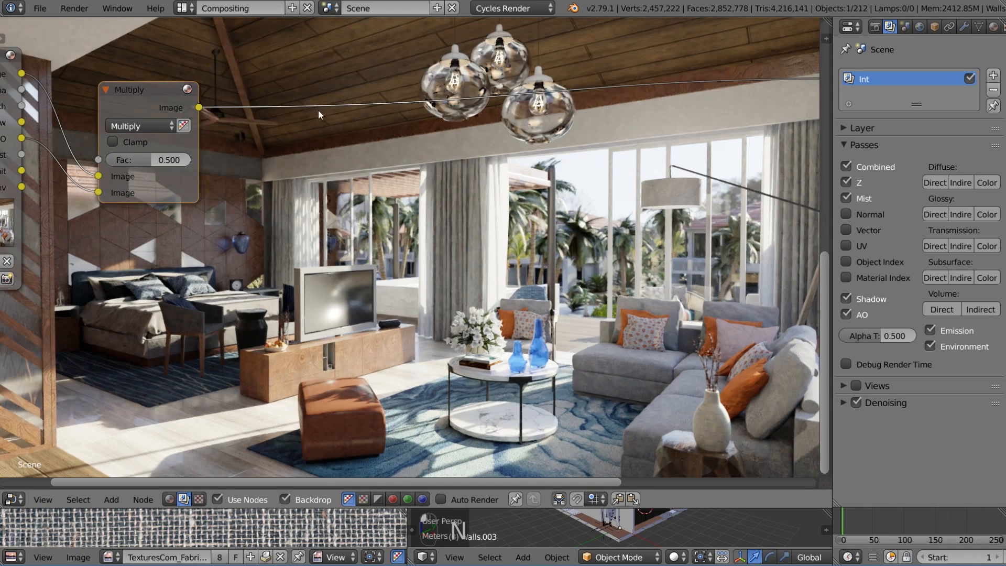
key(v)
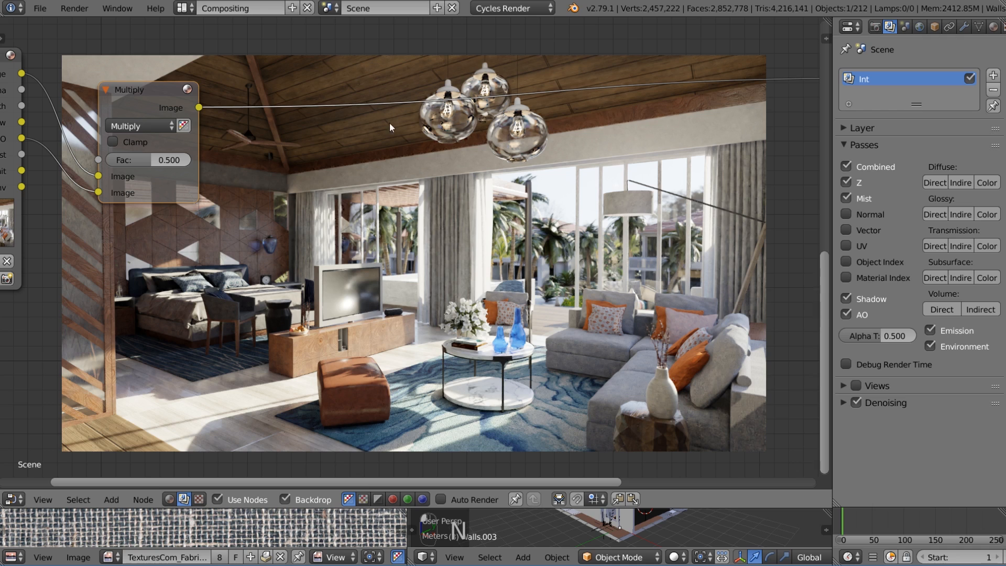
alt+middle_drag(439, 136, 419, 117)
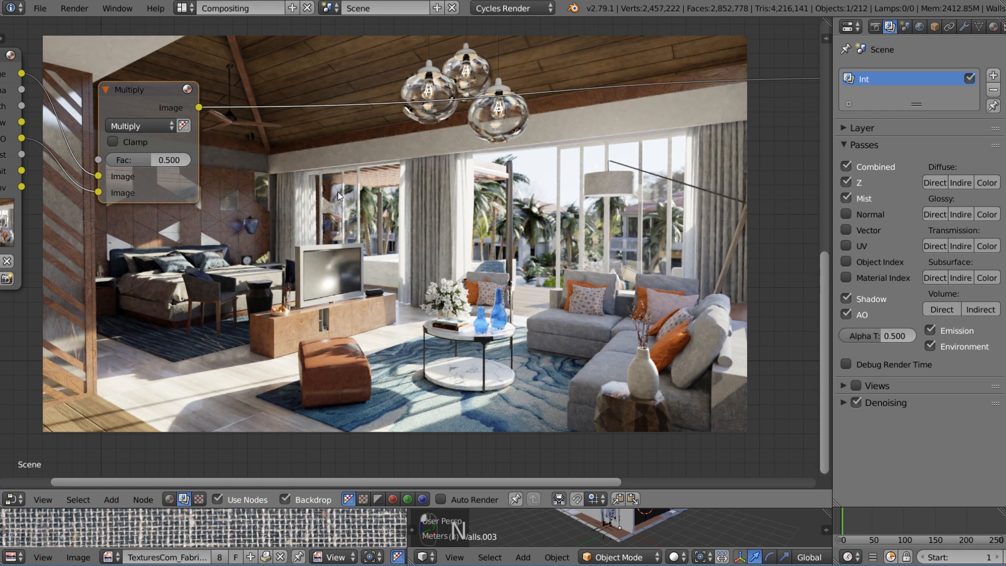
Insert a second Mix node between the Multiply and Viewer nodes and drive its factor with the Mist pass.
middle_drag(182, 140, 258, 181)
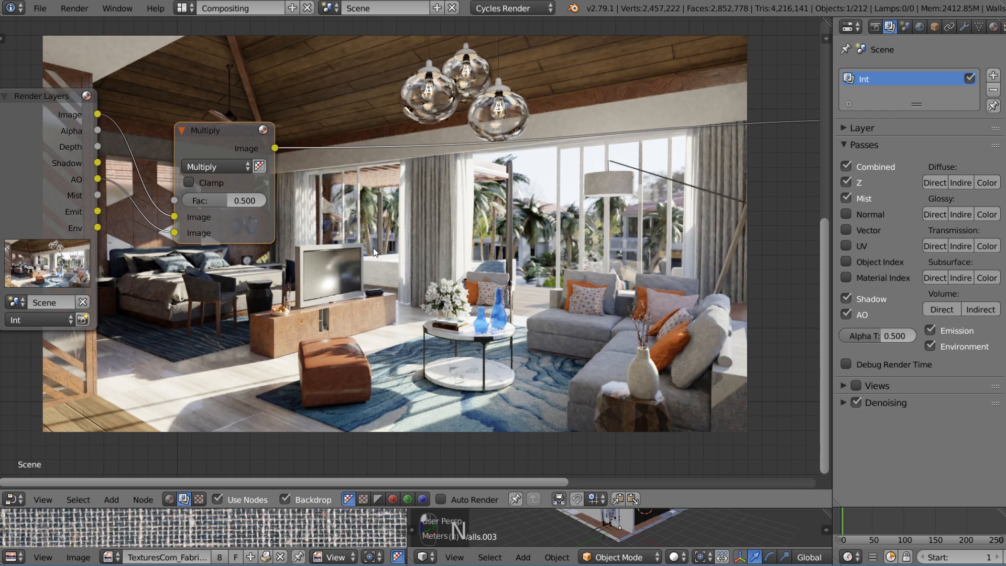
scroll(305, 250, down, 1)
scroll(303, 251, down, 1)
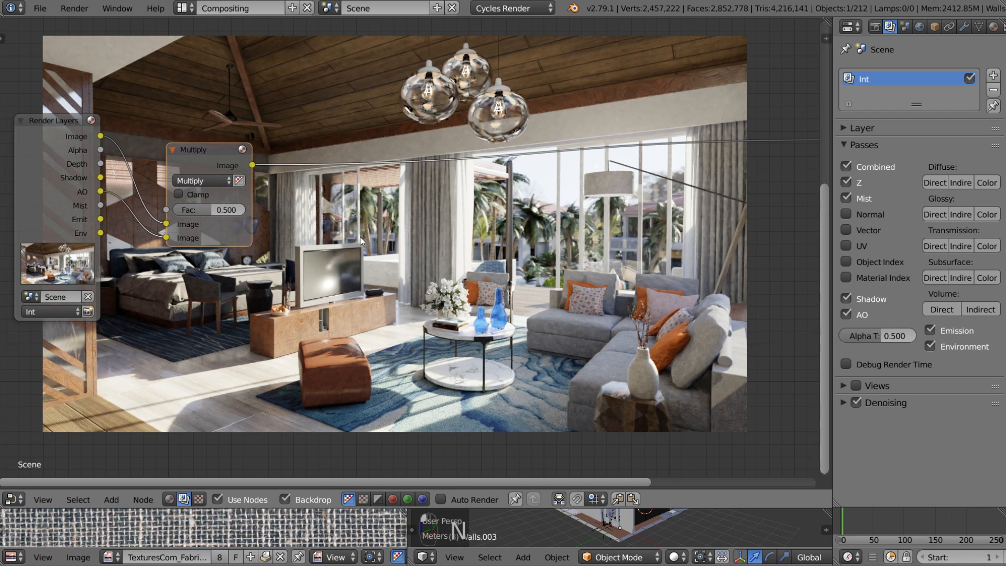
key(shift+a)
mouse_move(333, 239)
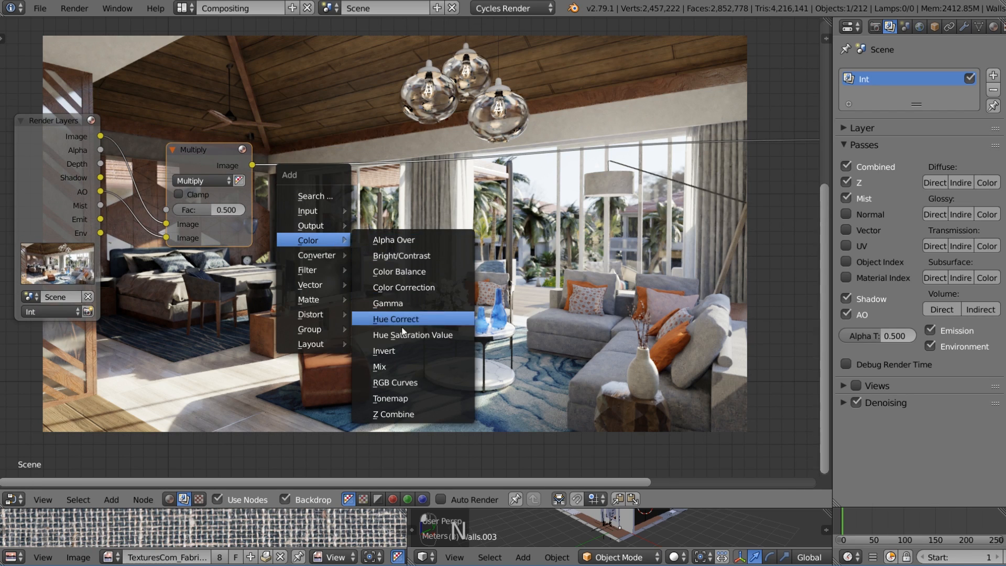
click(402, 366)
click(345, 161)
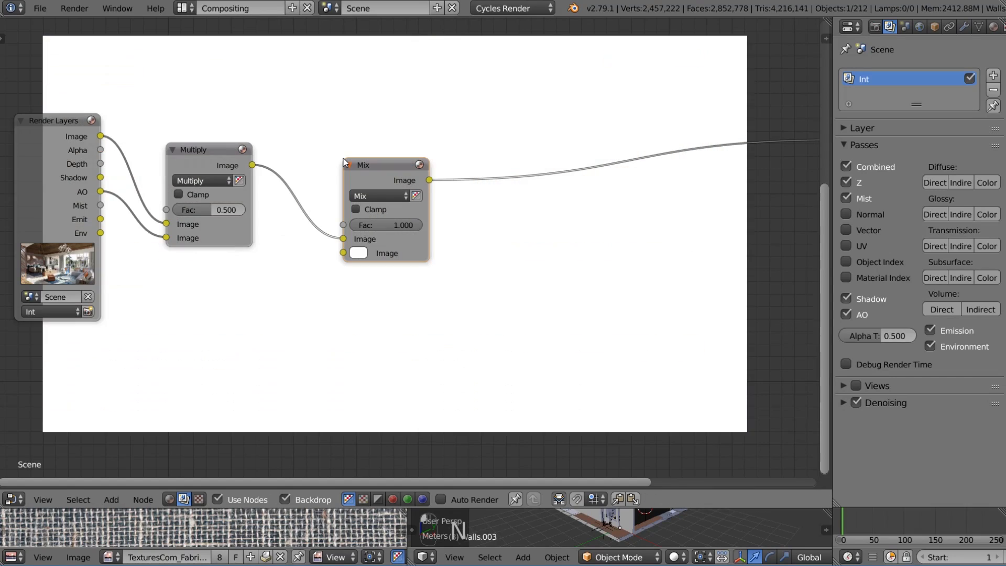
drag(100, 206, 348, 224)
Set the mist Mix node's second colour to a warm cream (R 1.000, G 0.818, B 0.527).
middle_drag(102, 257, 4, 265)
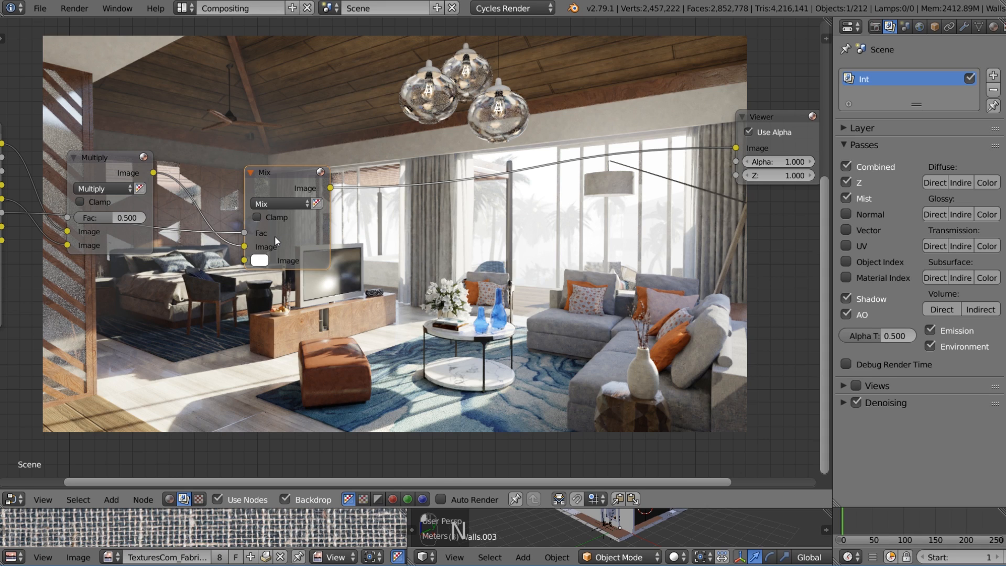
click(262, 260)
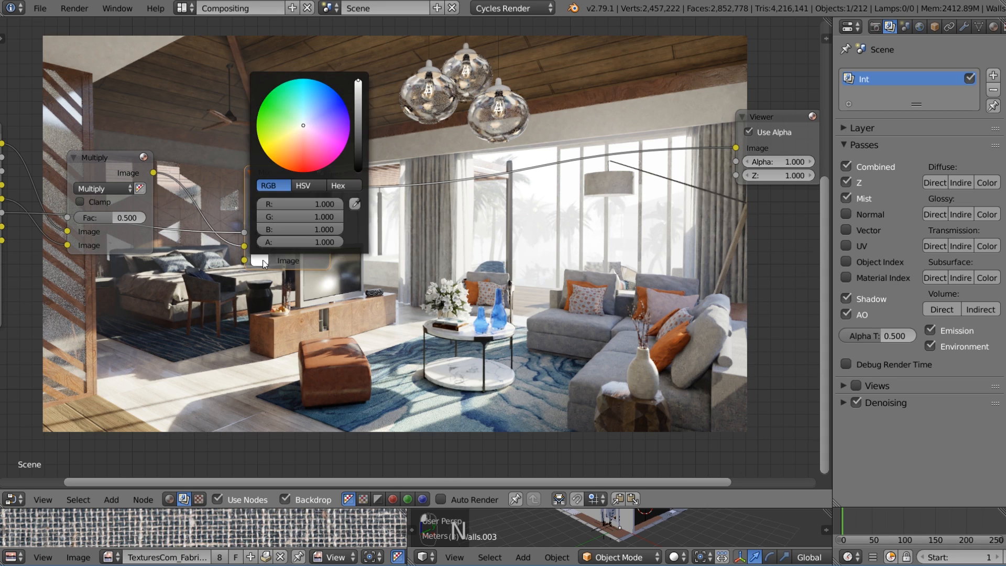
click(302, 127)
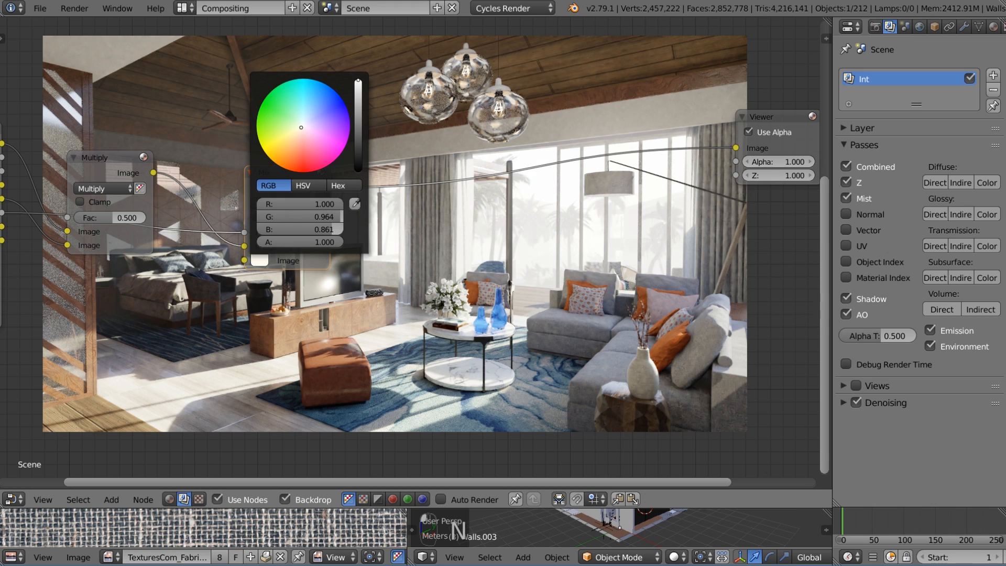
click(300, 130)
click(296, 135)
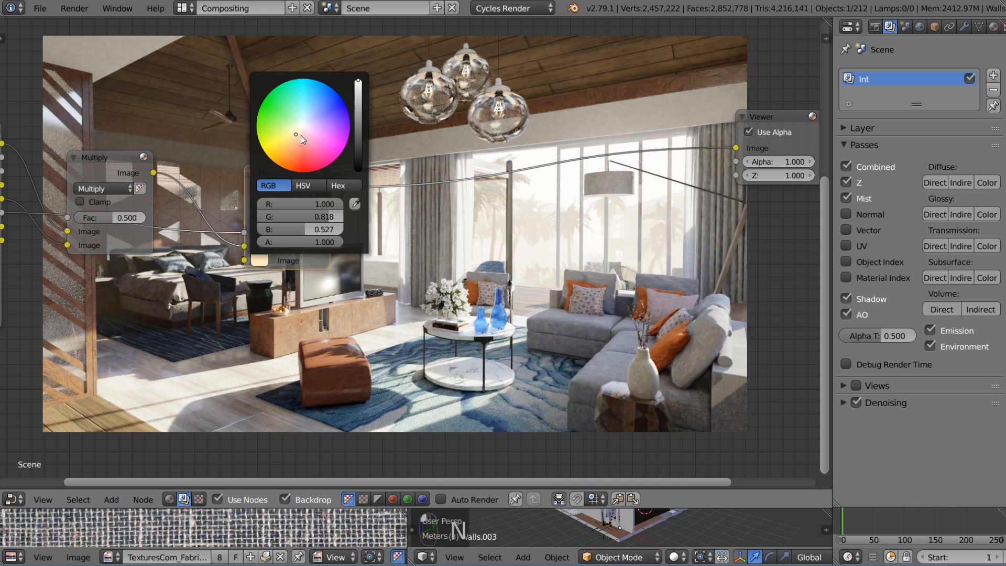
Set the mist Mix node's second colour to a pale cyan-blue.
middle_drag(273, 262, 183, 253)
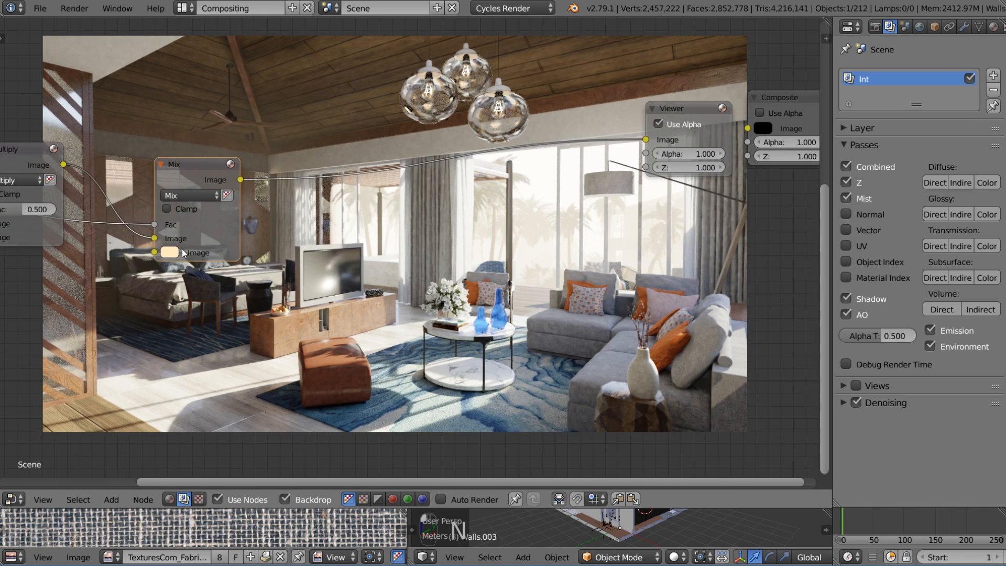
click(177, 252)
click(213, 114)
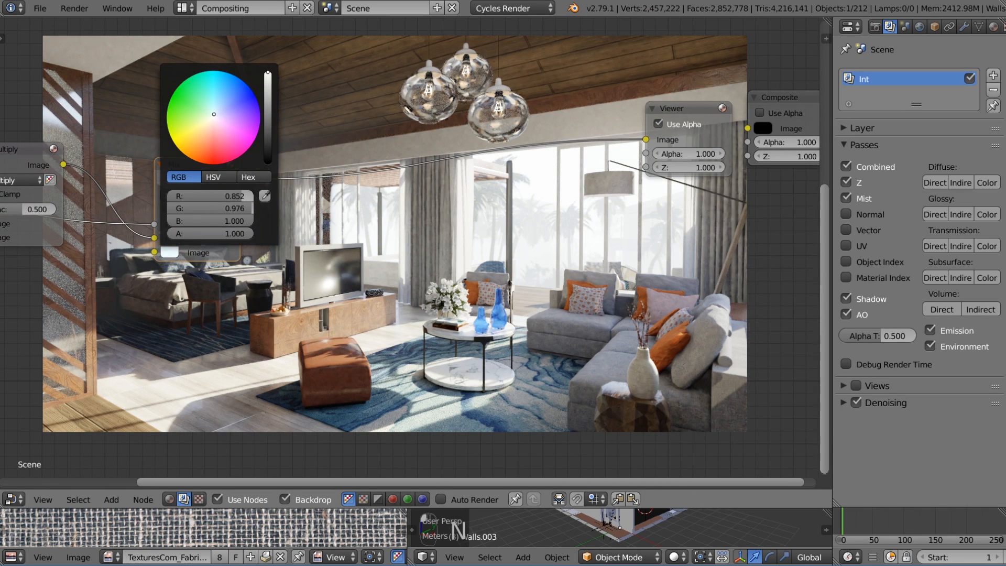
drag(213, 114, 213, 111)
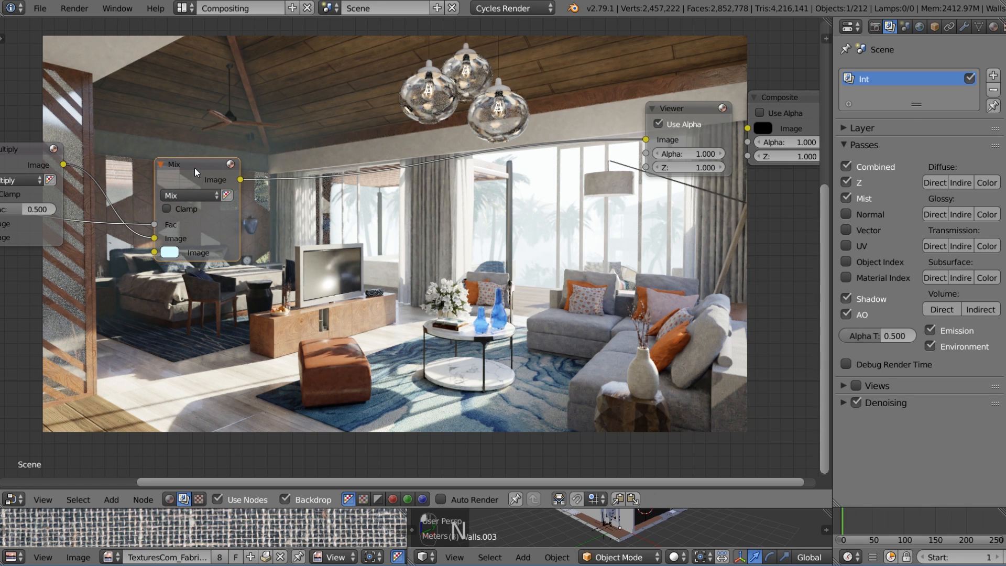
Insert a duplicate of the mist Mix node before the Viewer, blending in the Render Layers image with a factor of 0.9.
key(shift+d)
click(300, 171)
scroll(227, 176, down, 4)
middle_drag(140, 177, 157, 174)
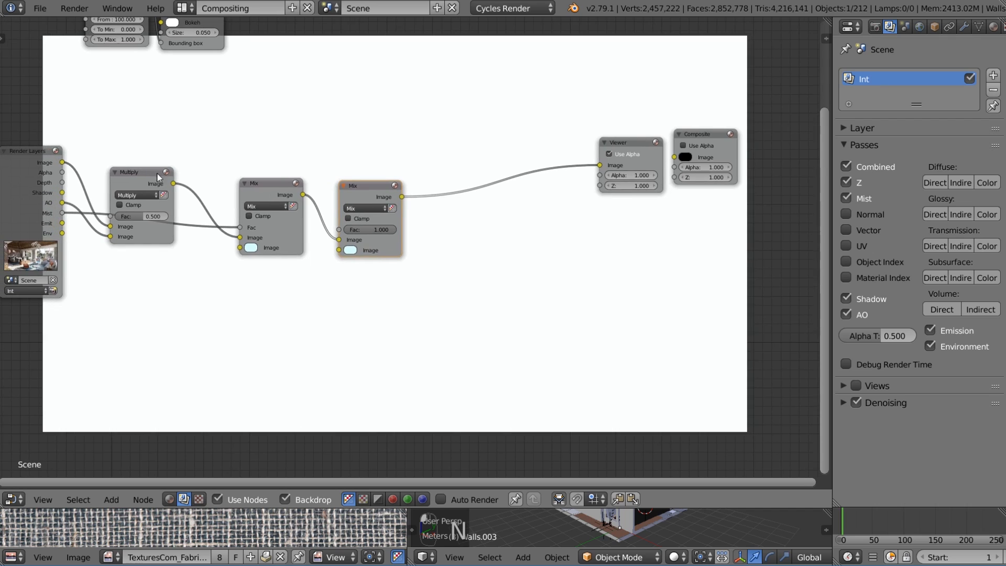
drag(63, 163, 367, 223)
scroll(410, 259, up, 2)
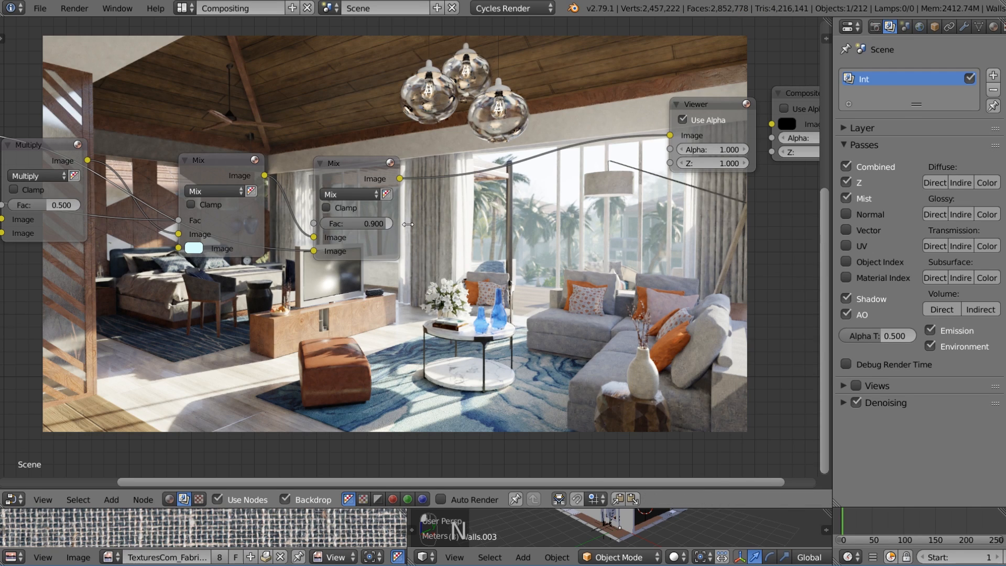
Move the Composite and Viewer nodes farther from the Mix nodes to make room for more nodes.
scroll(708, 220, down, 2)
middle_drag(707, 220, 501, 187)
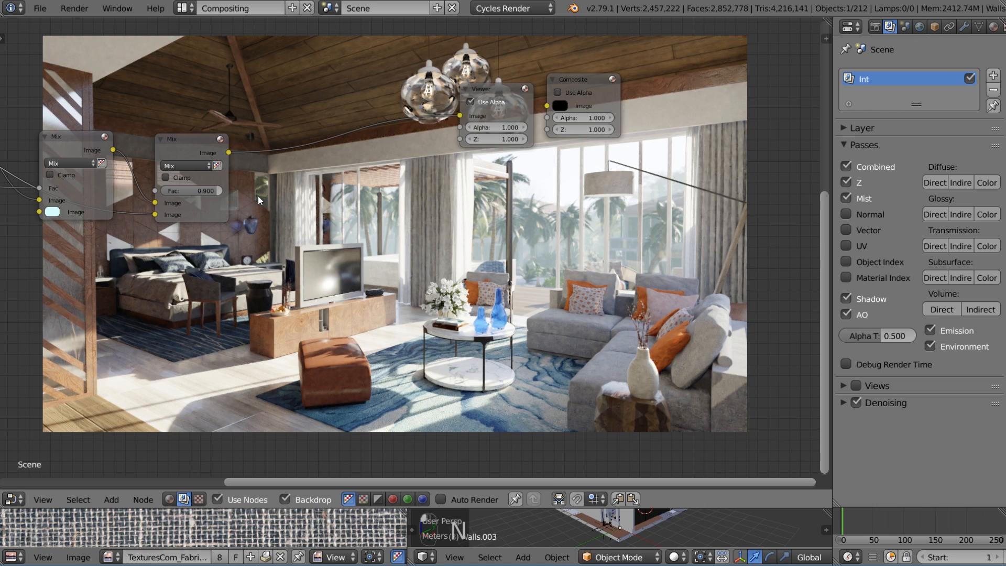
drag(579, 83, 697, 82)
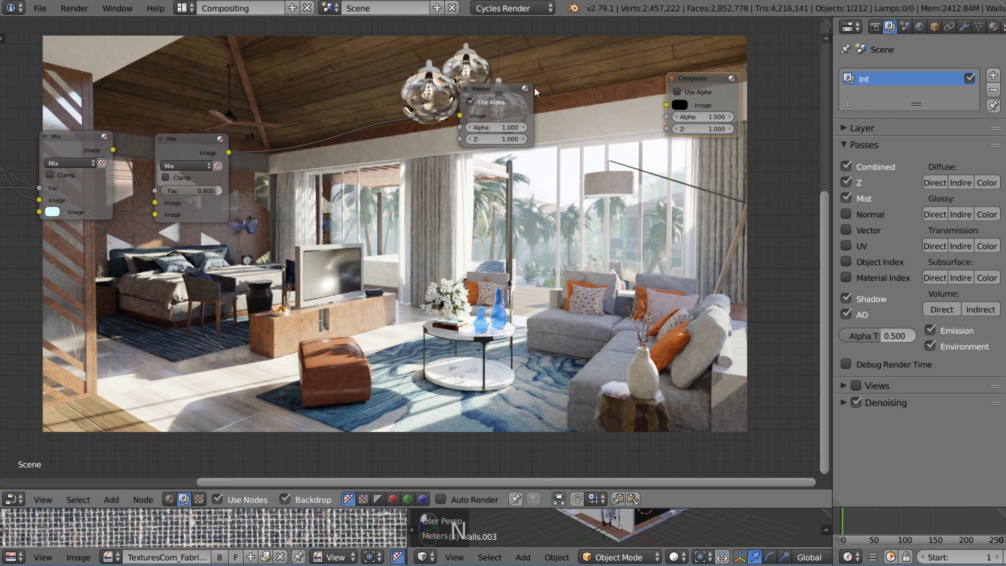
drag(502, 90, 554, 86)
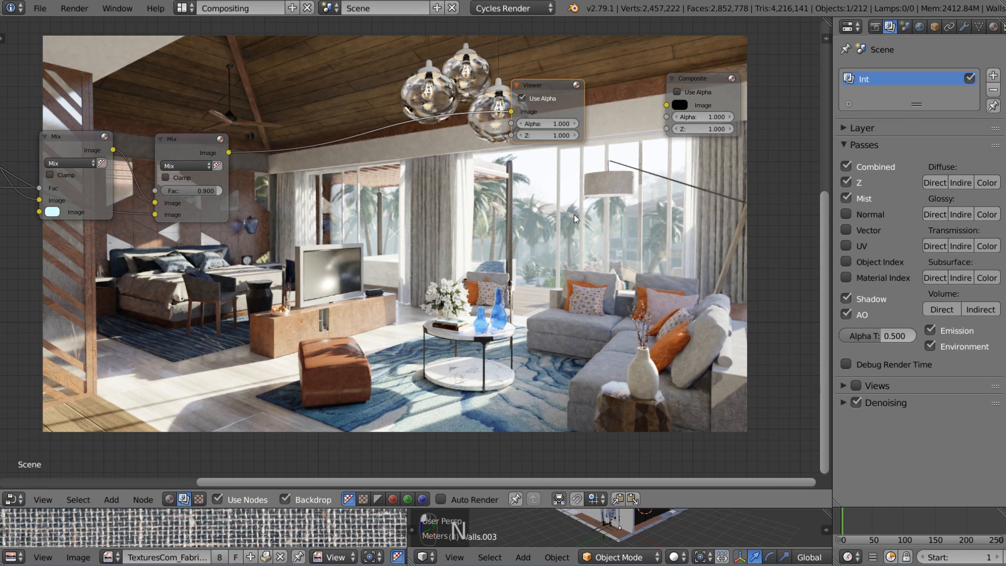
Add a Sun Beams node below the Mix nodes and feed its Image input from the Render Layers Mist pass.
scroll(540, 216, down, 1)
middle_drag(461, 206, 538, 182)
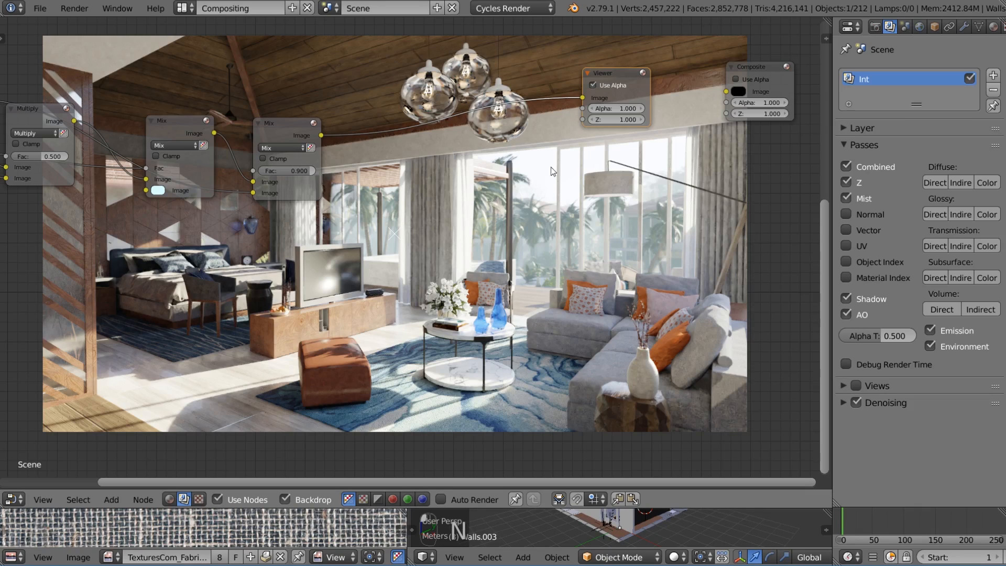
middle_drag(313, 235, 397, 182)
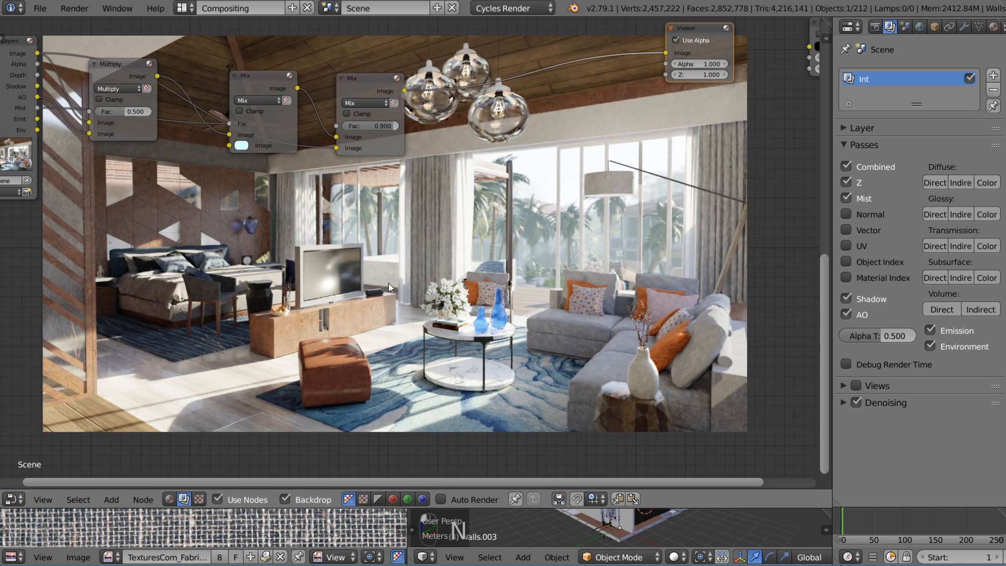
key(shift+a)
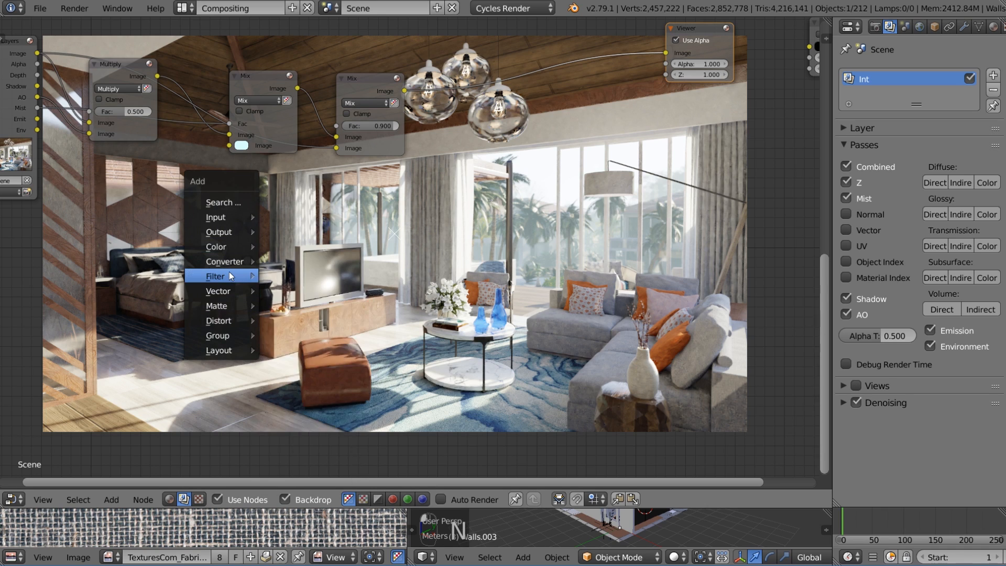
mouse_move(234, 275)
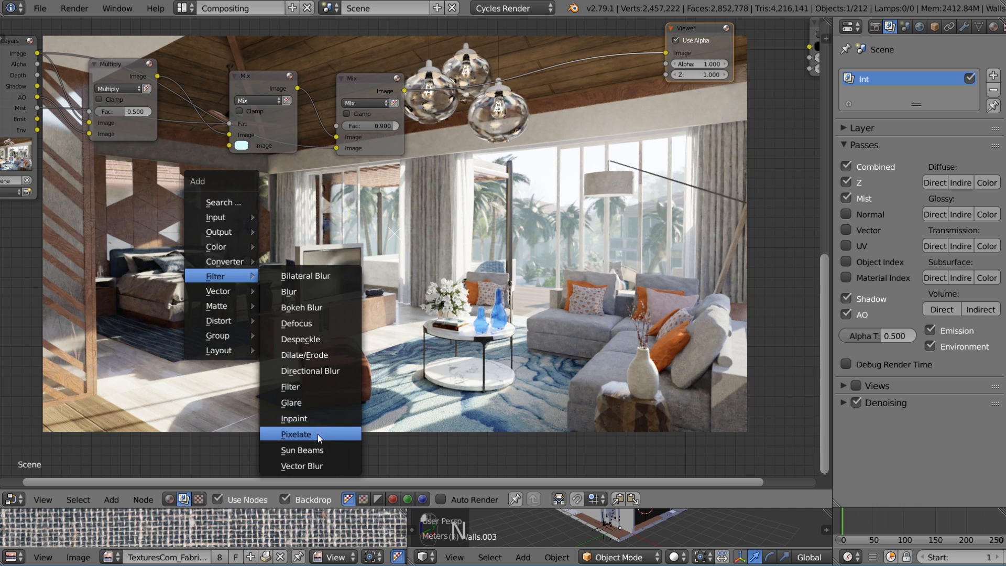
click(322, 448)
click(237, 223)
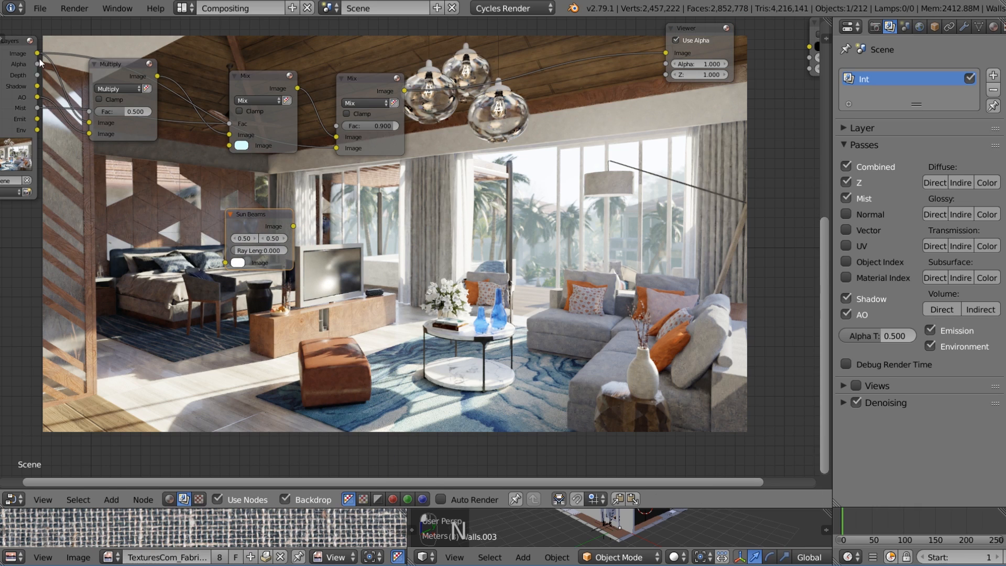
drag(36, 110, 227, 262)
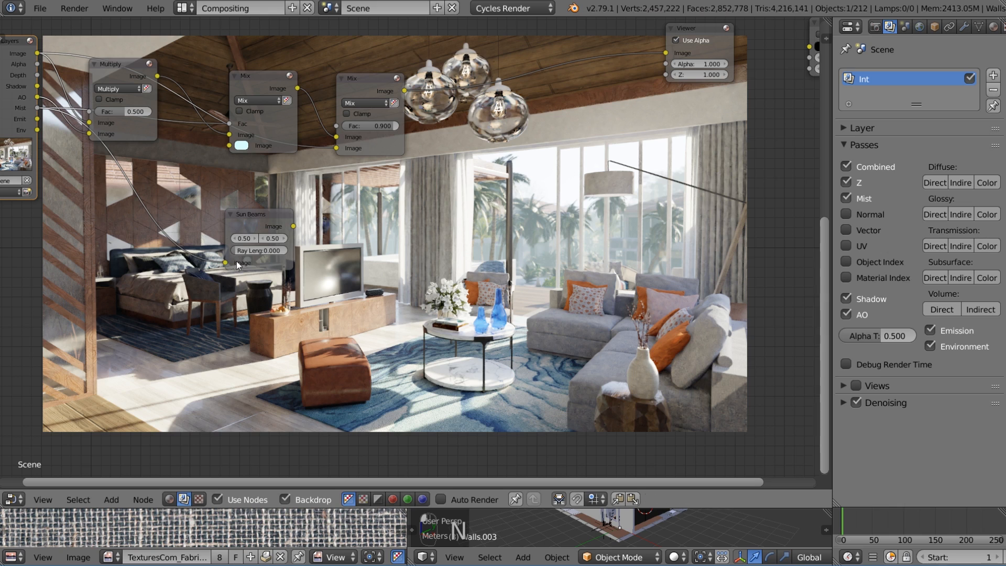
drag(274, 216, 262, 220)
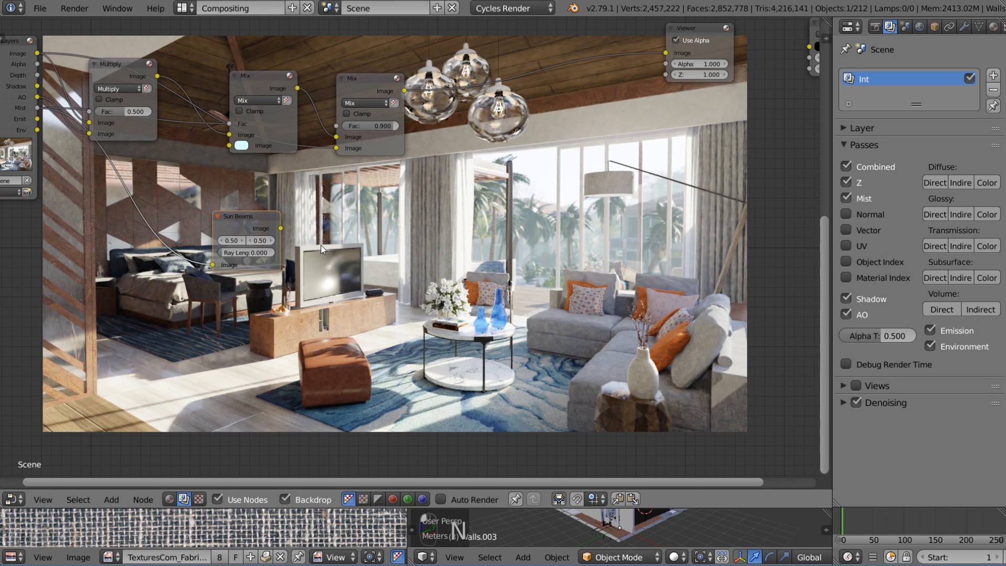
Add a ColorRamp node after Sun Beams, connect the Sun Beams image to its Fac and preview the ramp in the Viewer.
key(shift+a)
mouse_move(320, 244)
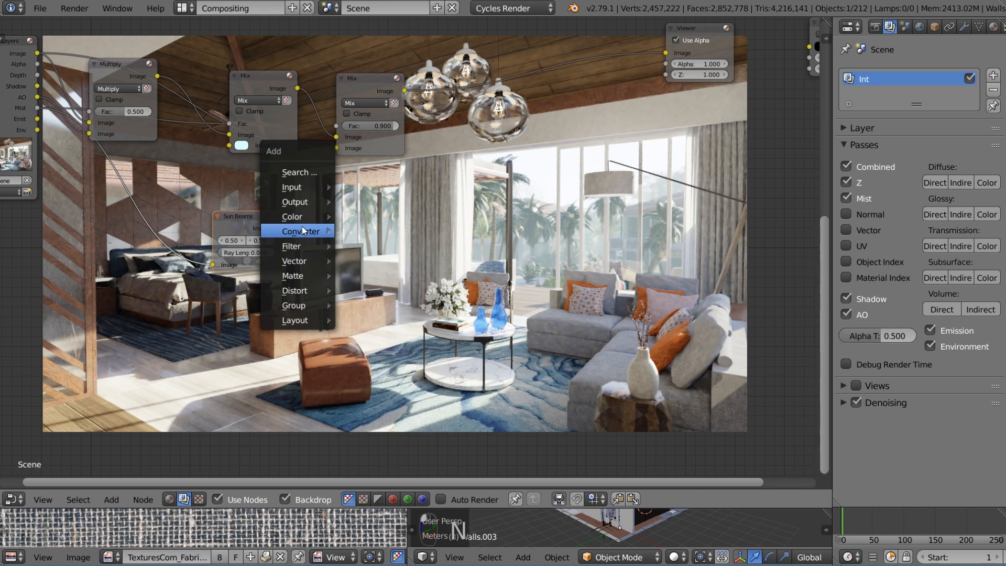
mouse_move(302, 230)
click(384, 247)
click(347, 225)
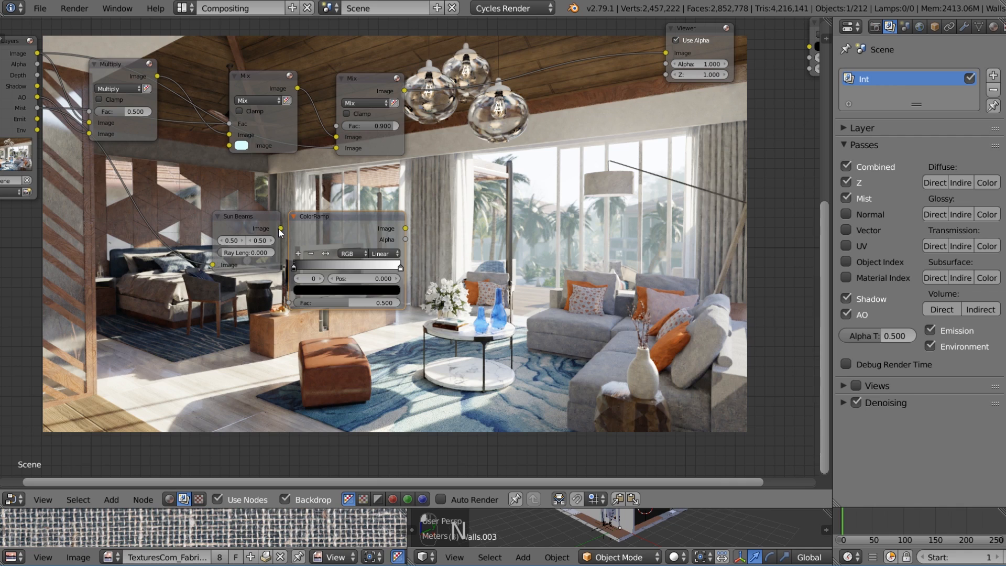
drag(281, 228, 295, 301)
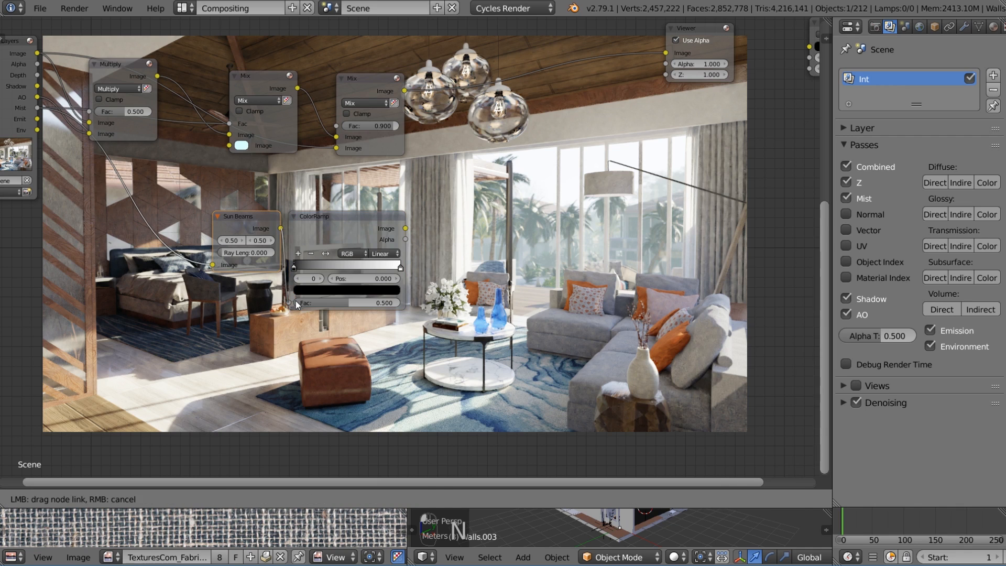
ctrl+shift+click(374, 234)
Set the Sun Beams ray length to 0.3.
scroll(382, 278, up, 1)
click(246, 253)
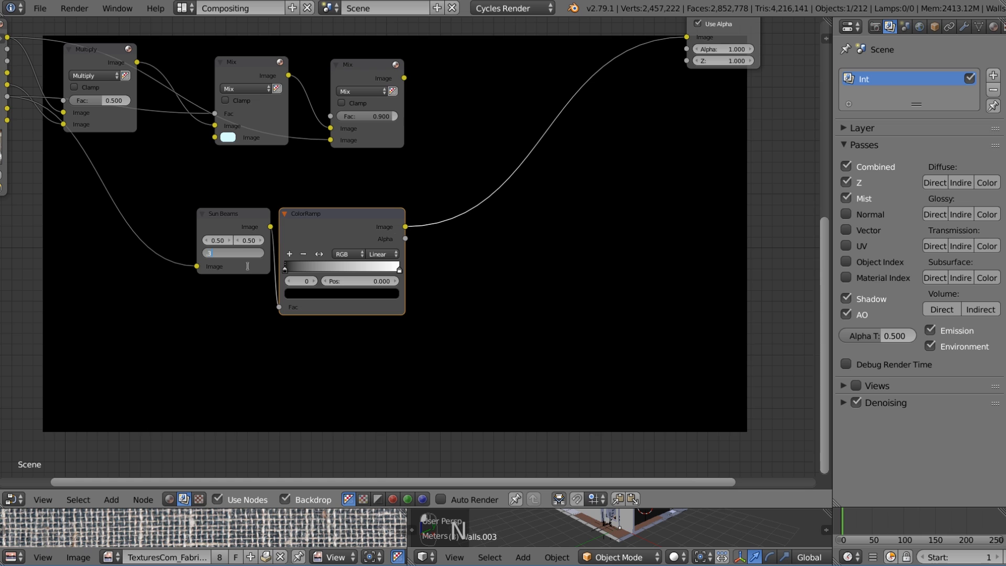
text(.3)
key(Return)
middle_drag(481, 189, 385, 215)
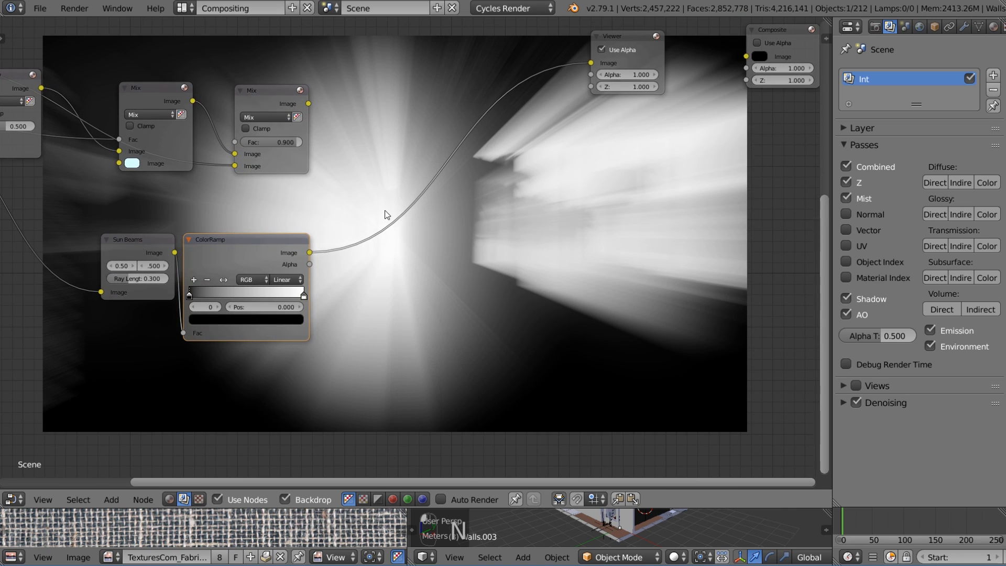
Shift the Sun Beams node away from the ColorRamp and set its source position to 0.88, 0.90.
drag(137, 243, 120, 248)
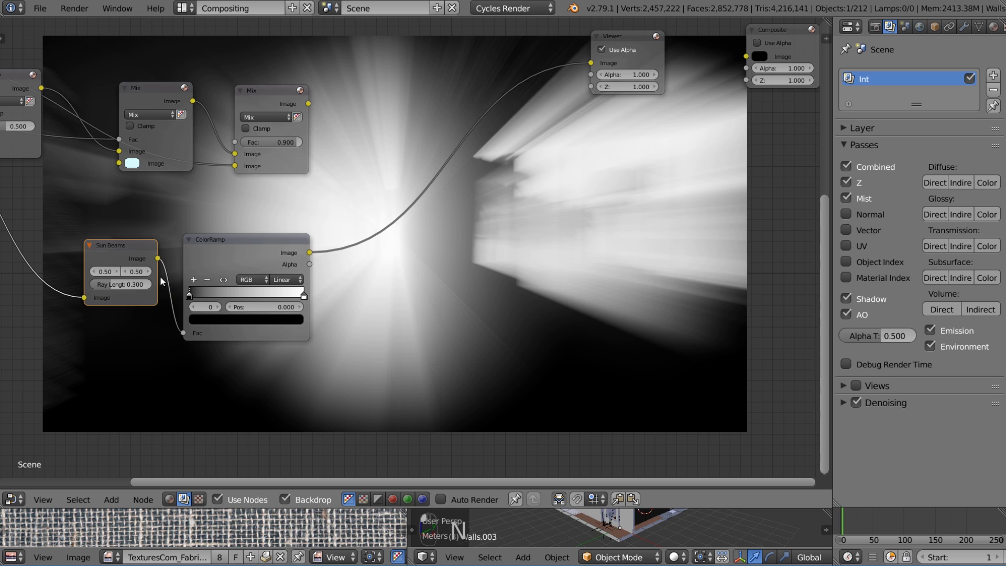
drag(134, 271, 166, 272)
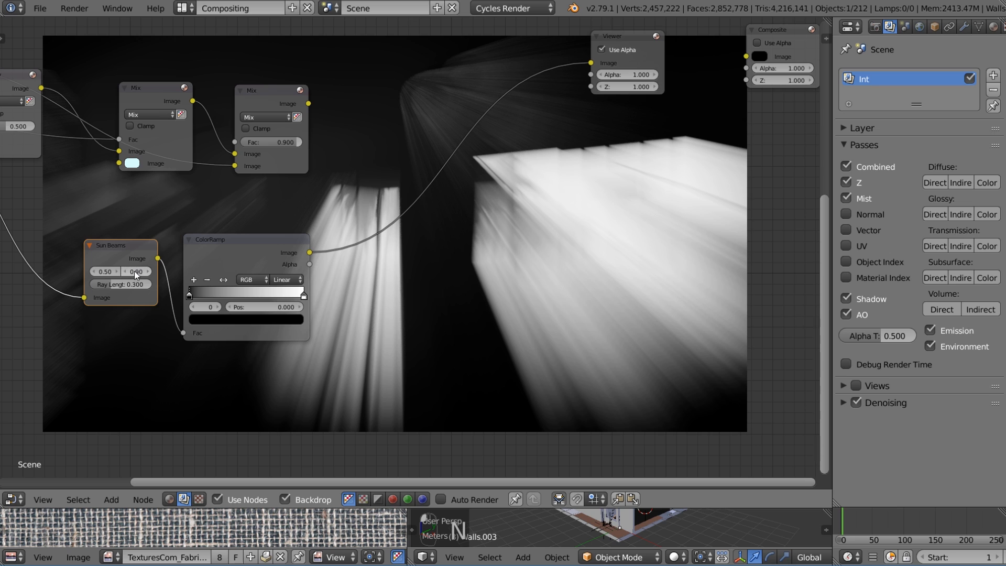
drag(105, 272, 135, 271)
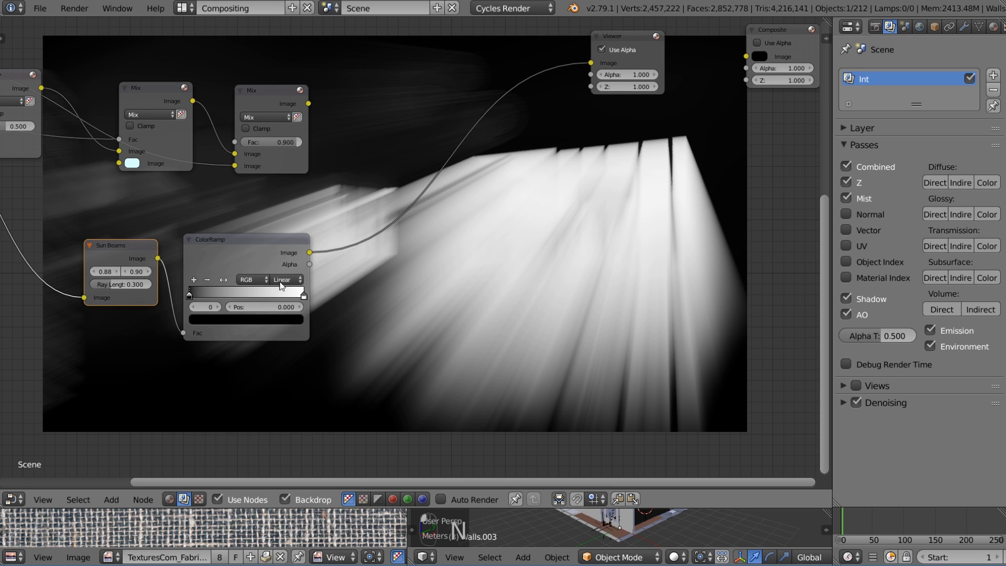
Insert a duplicate of the ColorRamp node between the Mist pass and the Sun Beams node.
middle_drag(280, 285, 428, 215)
click(383, 211)
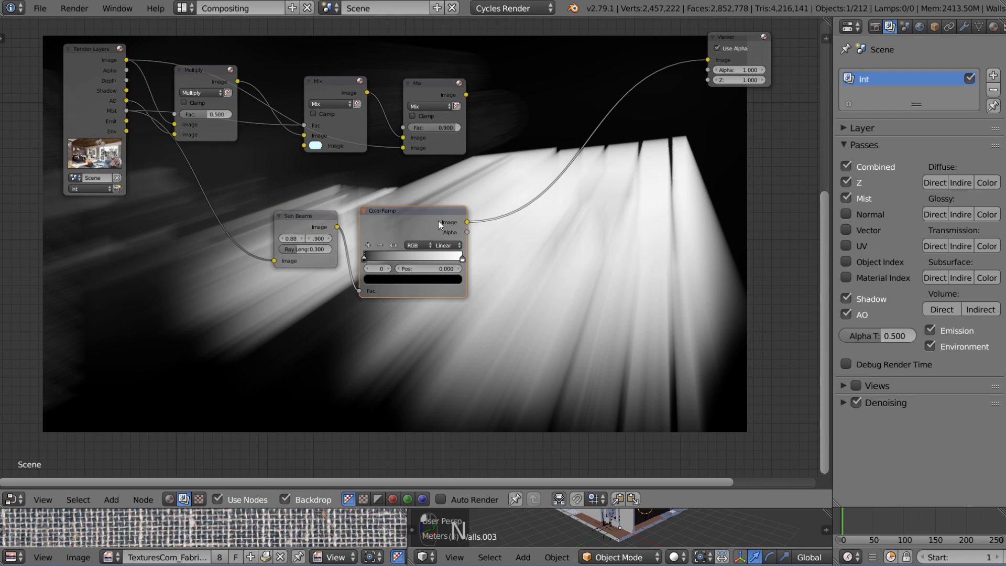
key(shift+d)
click(284, 173)
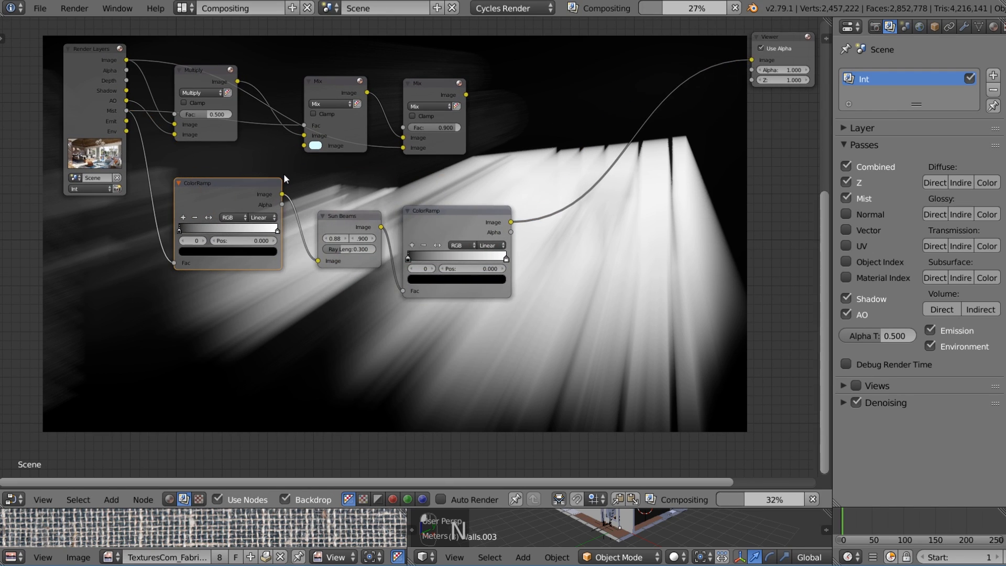
Set the interpolation of the ColorRamp before Sun Beams to Ease.
scroll(379, 210, up, 1)
scroll(379, 210, up, 1)
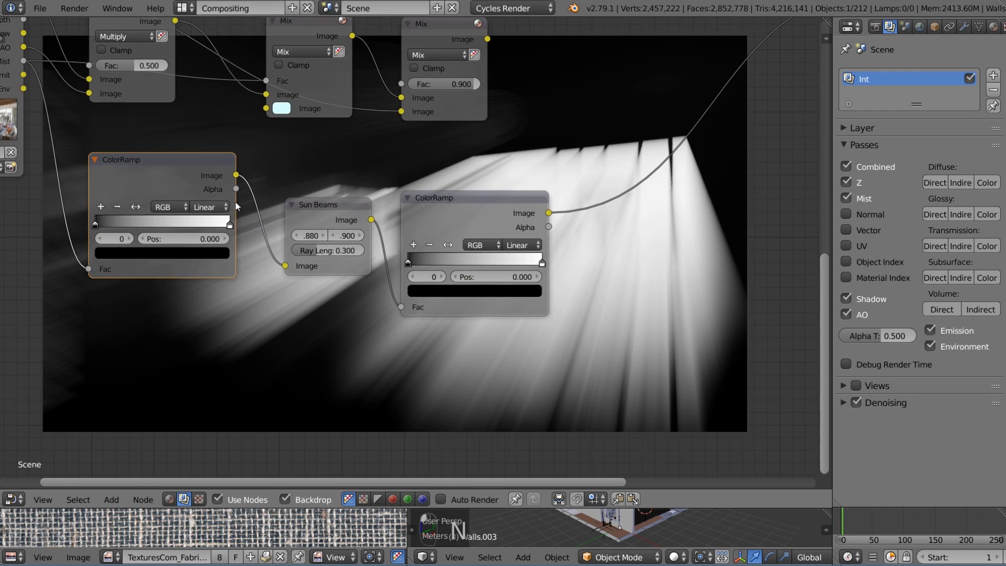
click(193, 206)
click(210, 191)
middle_drag(210, 190, 64, 196)
middle_drag(426, 125, 262, 125)
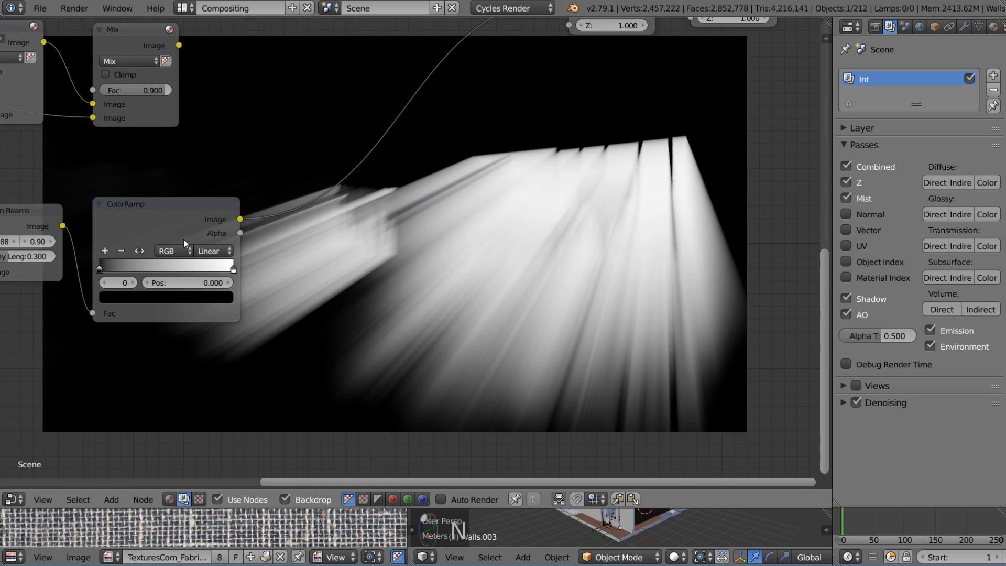
Move the white stop of the ColorRamp after Sun Beams to position 0.685.
scroll(396, 254, down, 4)
middle_drag(396, 254, 403, 239)
scroll(408, 252, up, 2)
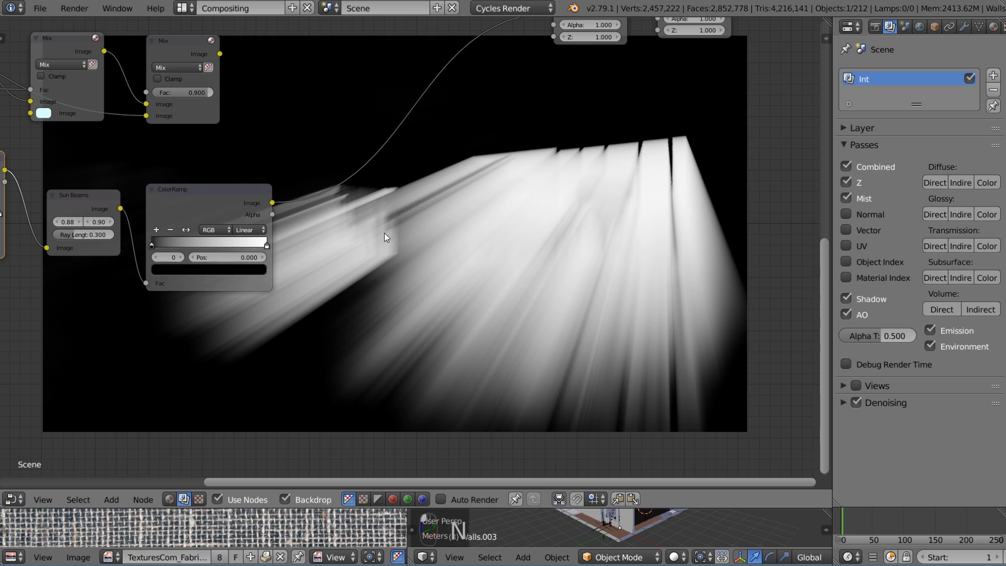
scroll(348, 246, up, 2)
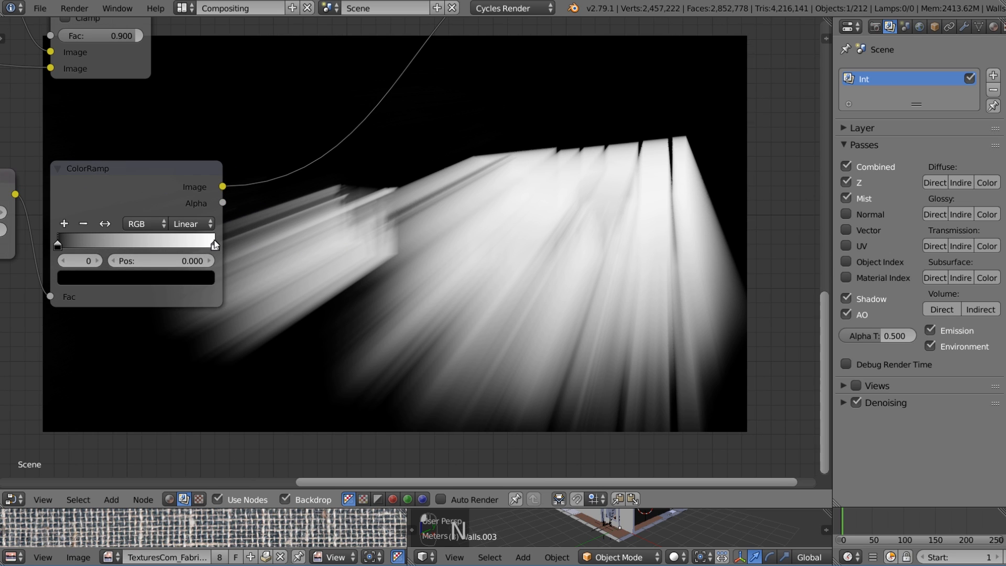
drag(215, 244, 192, 244)
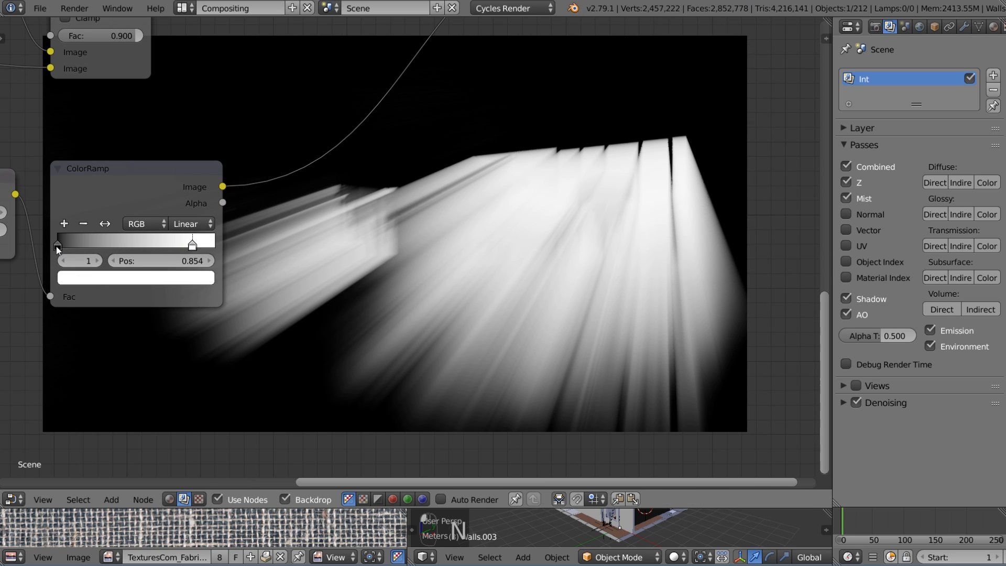
mouse_move(56, 246)
mouse_down()
mouse_move(86, 246)
mouse_move(60, 248)
mouse_up()
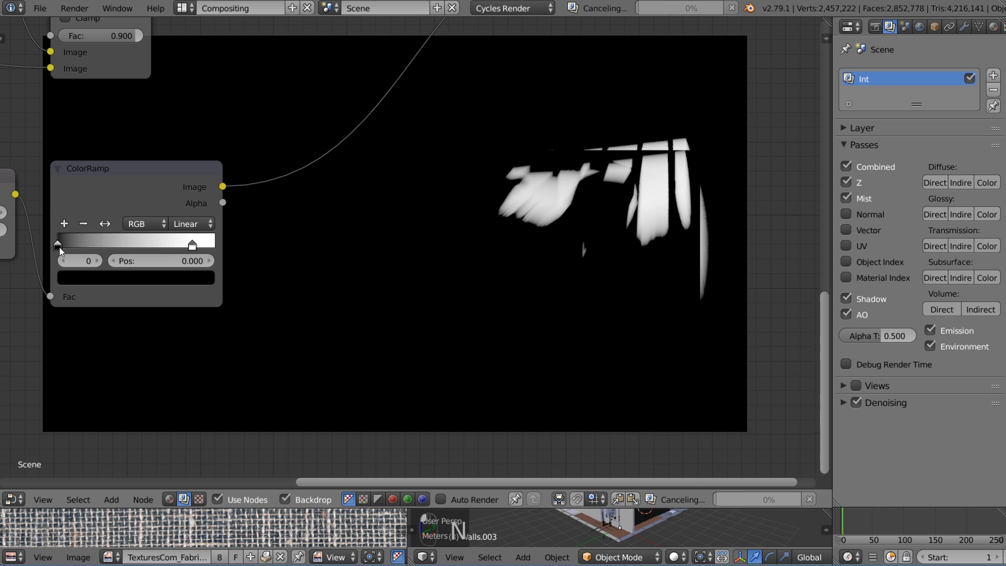
click(193, 244)
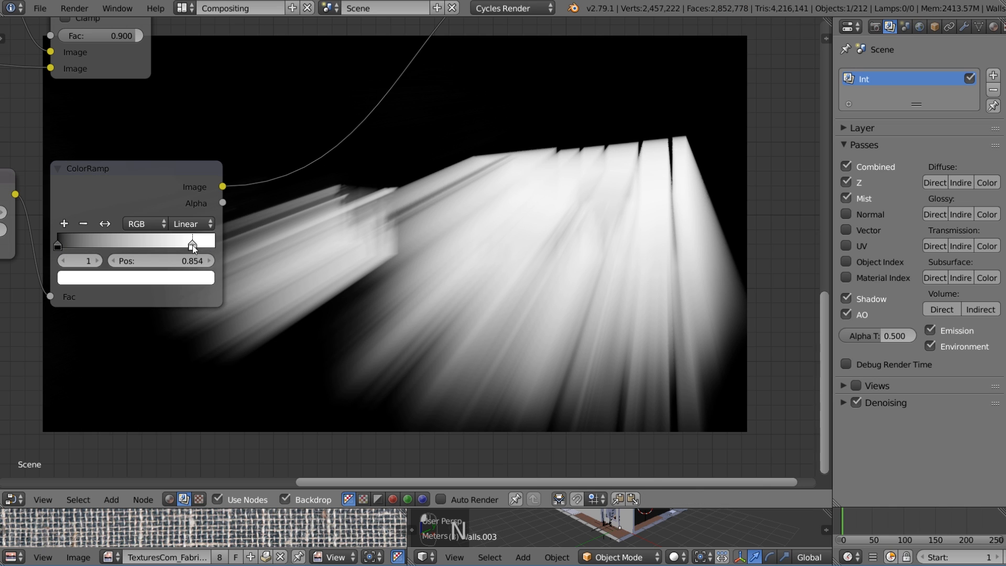
drag(193, 244, 165, 246)
Reposition the 0.900 Mix node slightly and insert a Color Balance node between the second ColorRamp and the Viewer.
scroll(306, 214, down, 3)
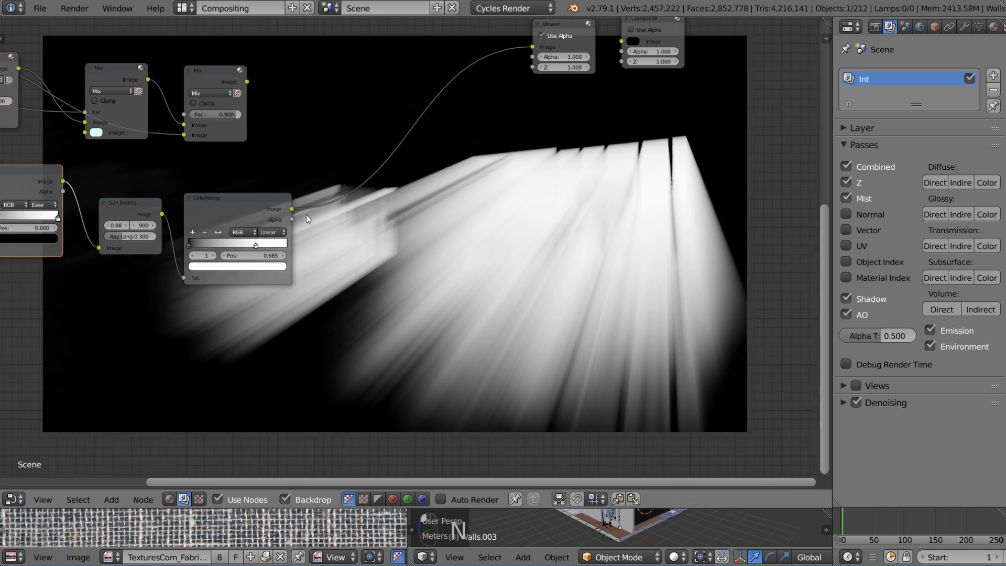
middle_drag(306, 214, 215, 229)
drag(103, 98, 109, 91)
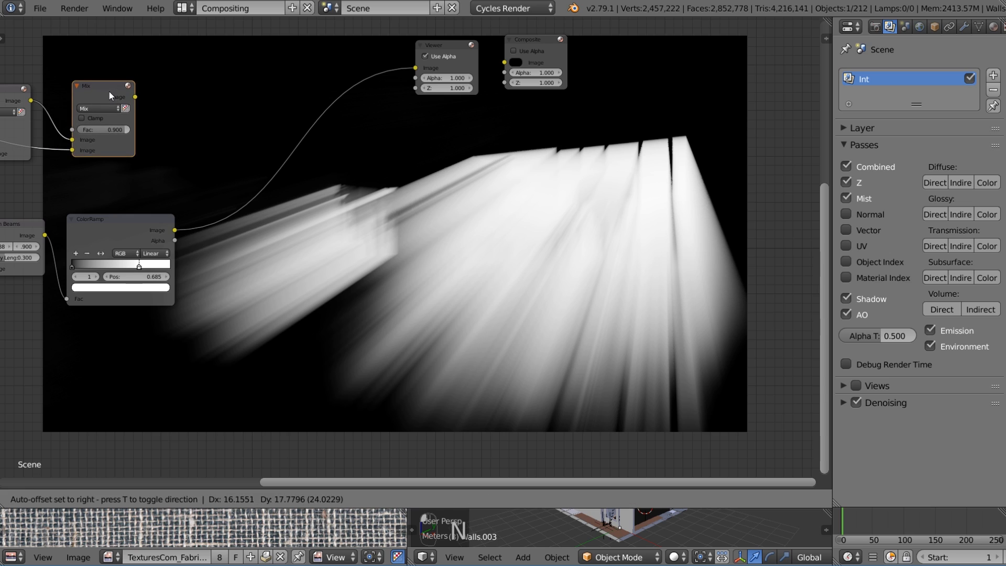
scroll(222, 244, up, 1)
key(shift+a)
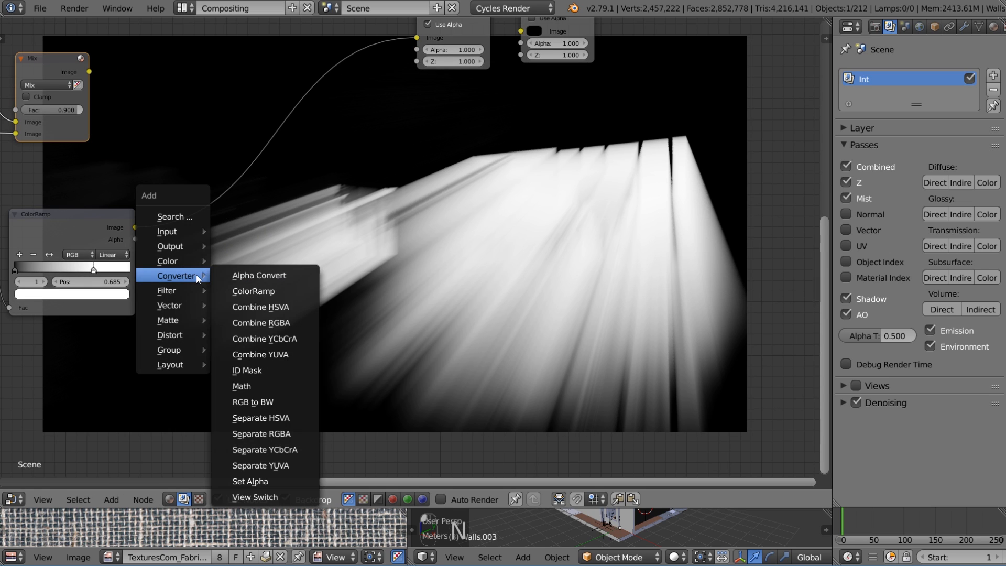
mouse_move(178, 261)
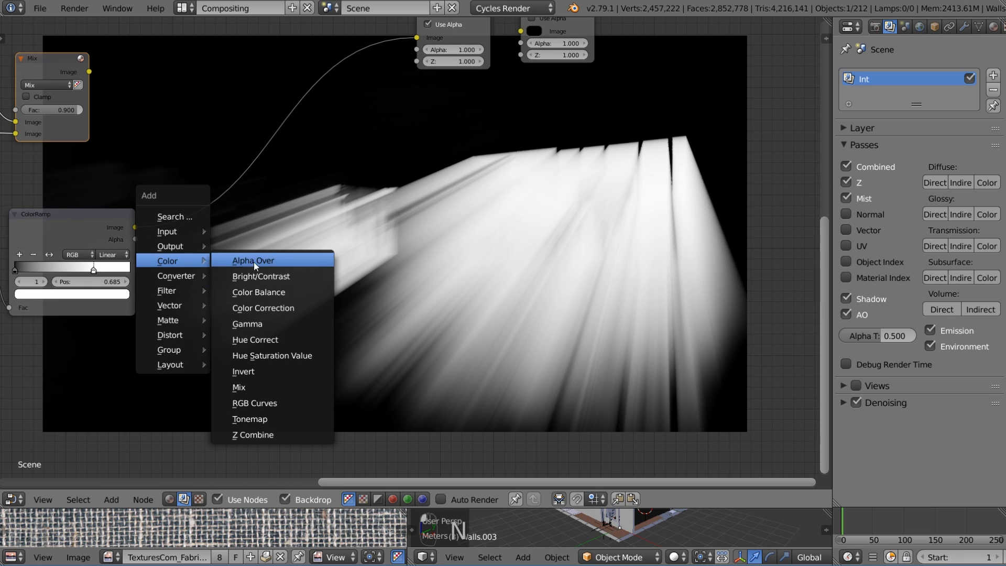
click(258, 292)
click(181, 203)
middle_drag(505, 248, 355, 255)
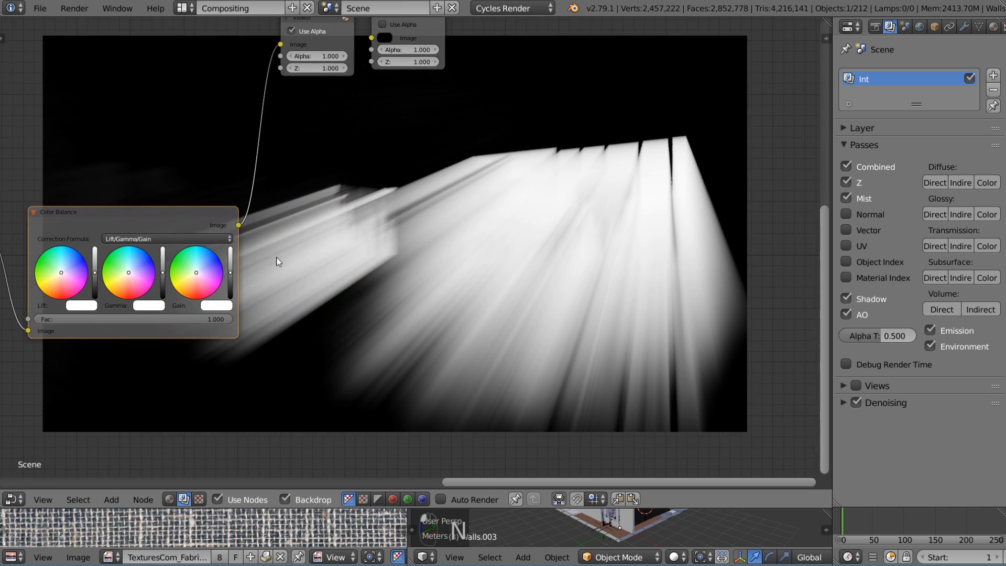
Tint the beams in Color Balance with a warm cream gain, a pale cyan lift and a slightly warm gamma.
scroll(210, 262, up, 2)
middle_drag(204, 263, 232, 249)
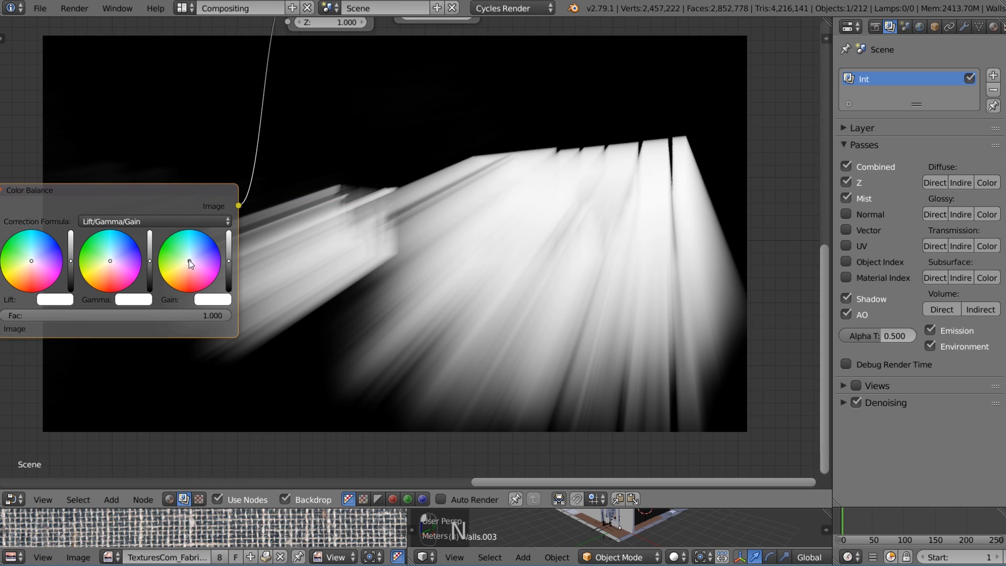
drag(188, 260, 184, 275)
middle_drag(363, 255, 447, 244)
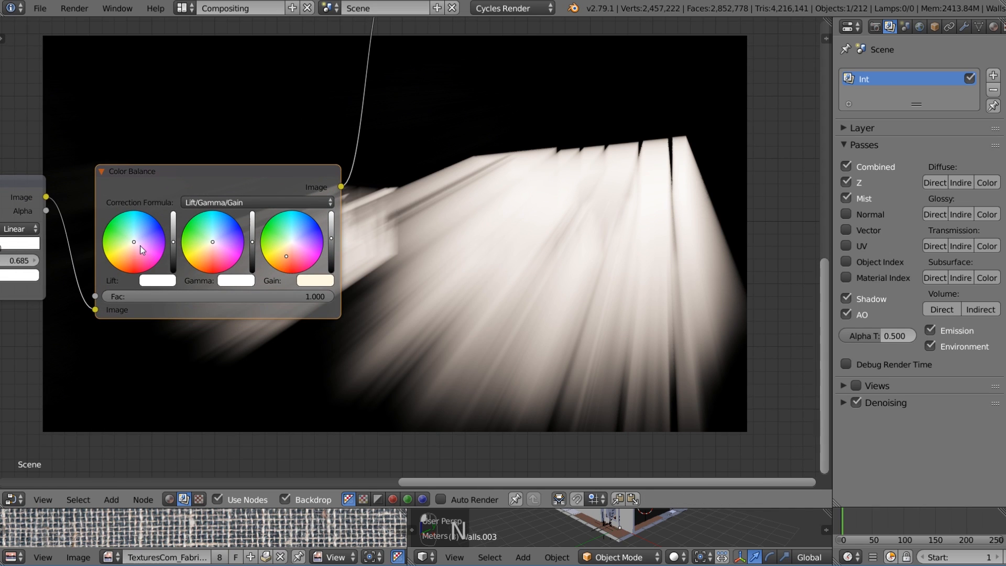
drag(134, 242, 134, 238)
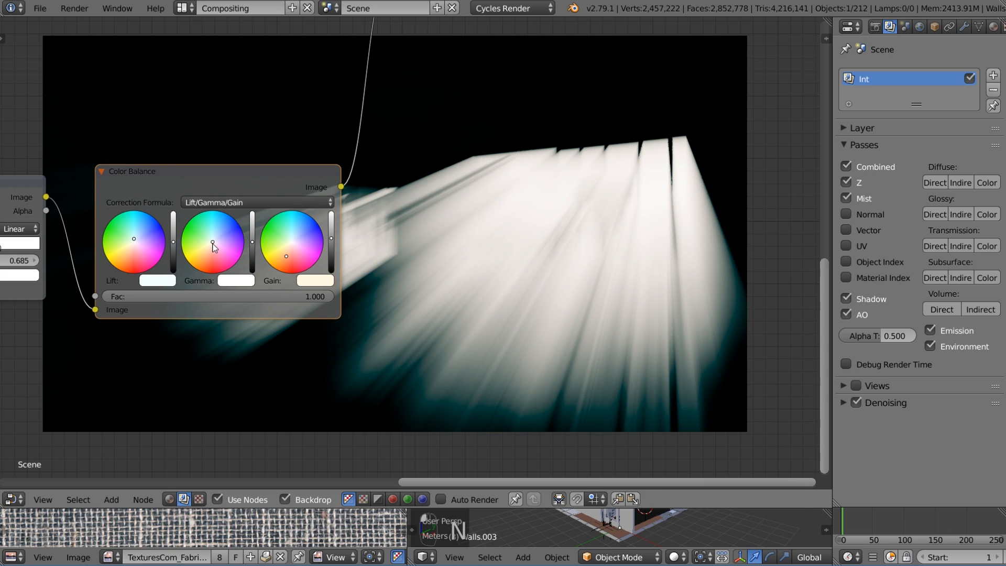
drag(213, 247, 211, 247)
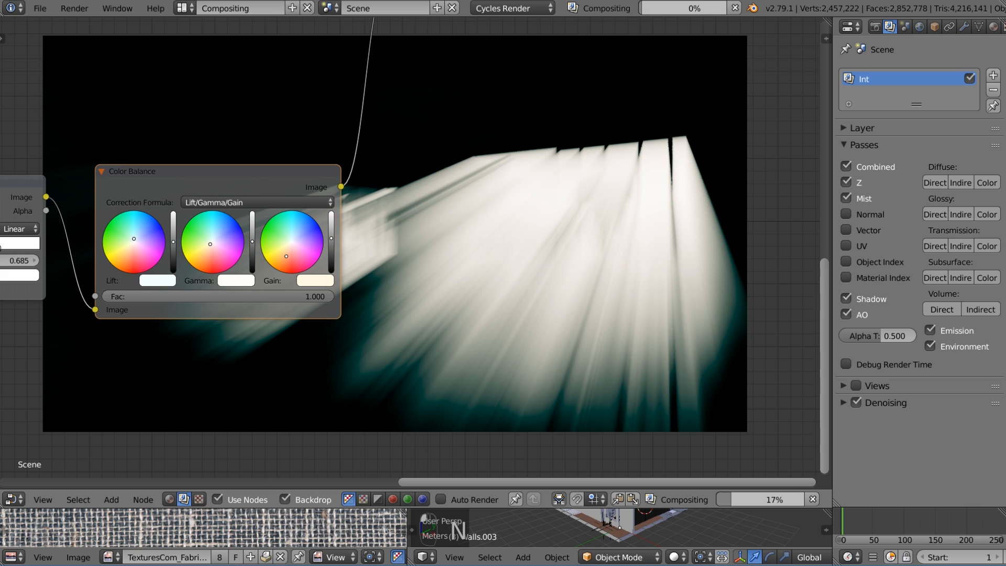
Duplicate the Mix node with factor 0.900 and place the copy between it and the Viewer.
scroll(449, 248, down, 2)
middle_drag(449, 248, 394, 308)
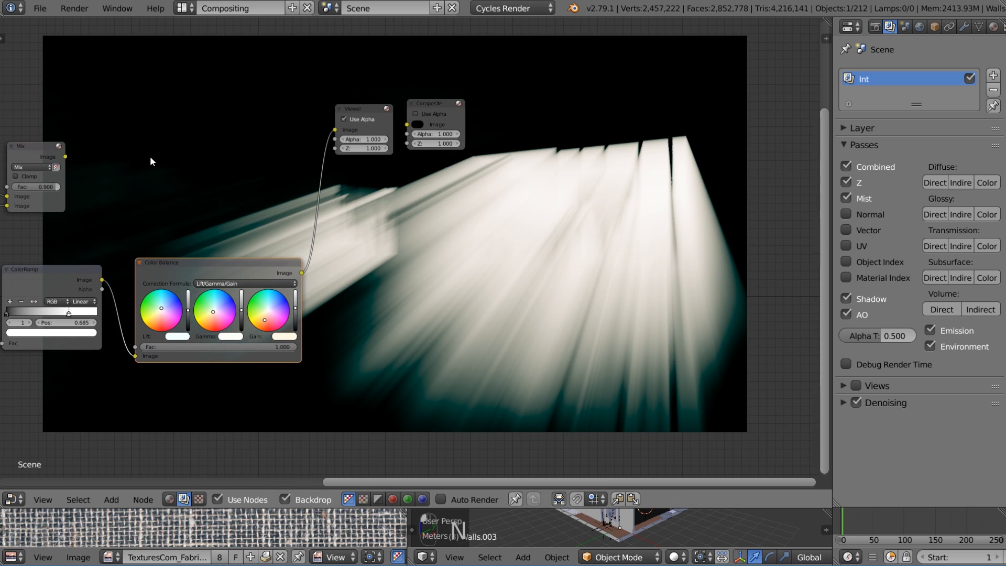
key(shift+d)
click(183, 140)
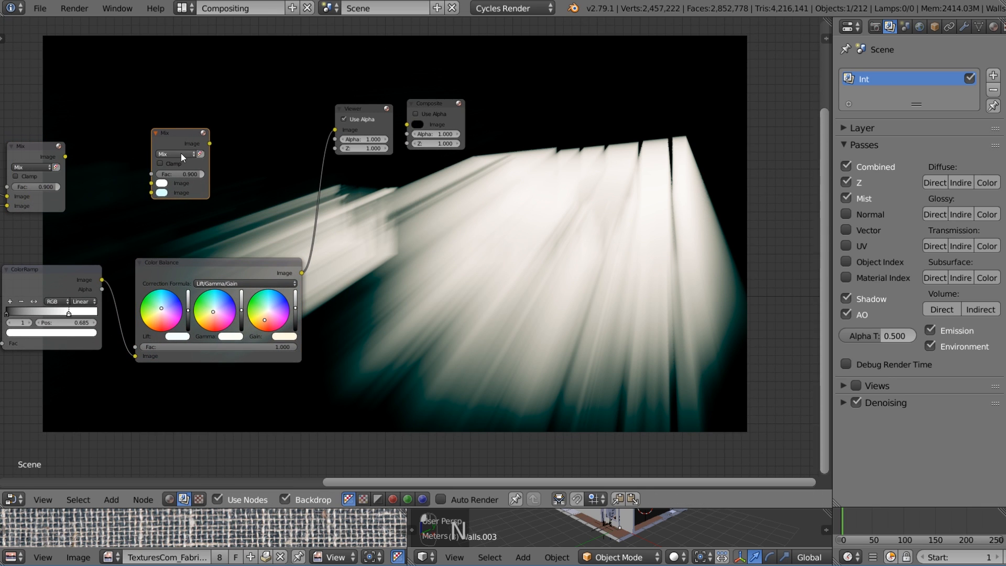
Switch the duplicated Mix node to Add, with the 0.900 Mix as its first image and Color Balance as its second.
click(178, 153)
click(175, 174)
drag(303, 271, 151, 193)
drag(65, 156, 83, 152)
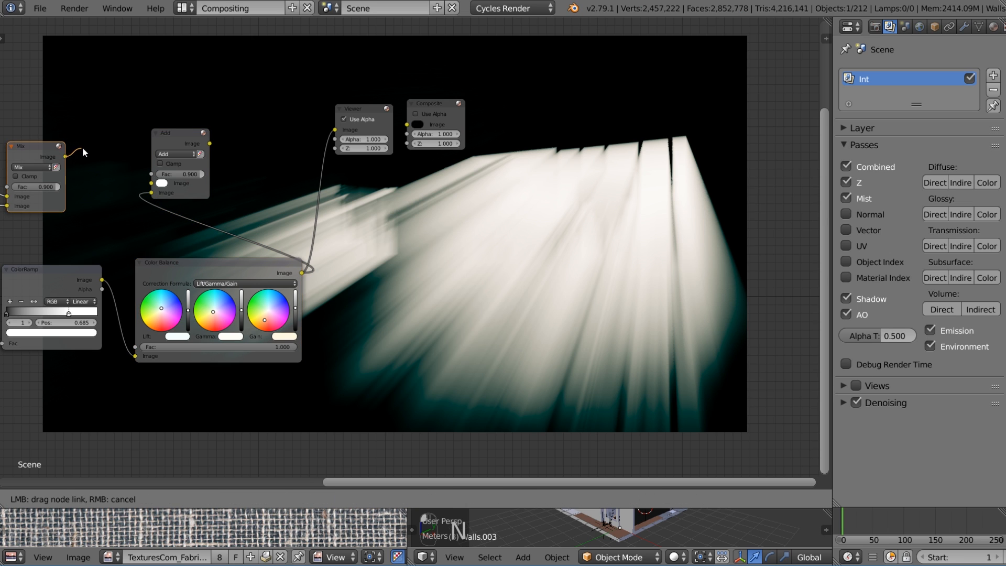
drag(155, 178, 151, 182)
Set the Add node's factor to 0.100 and connect its output to the Viewer to preview the combined image.
key(Home)
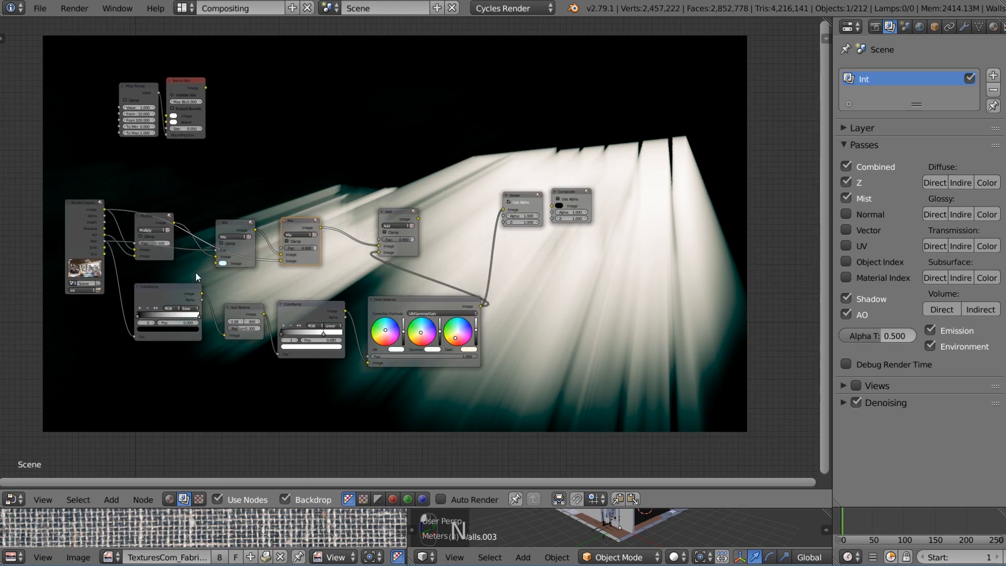
scroll(404, 238, up, 2)
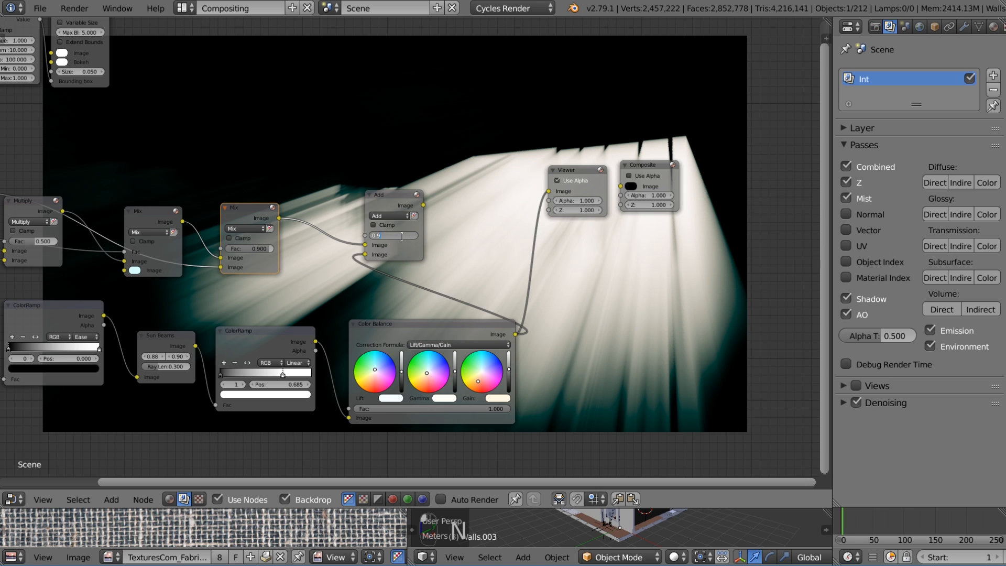
key(Return)
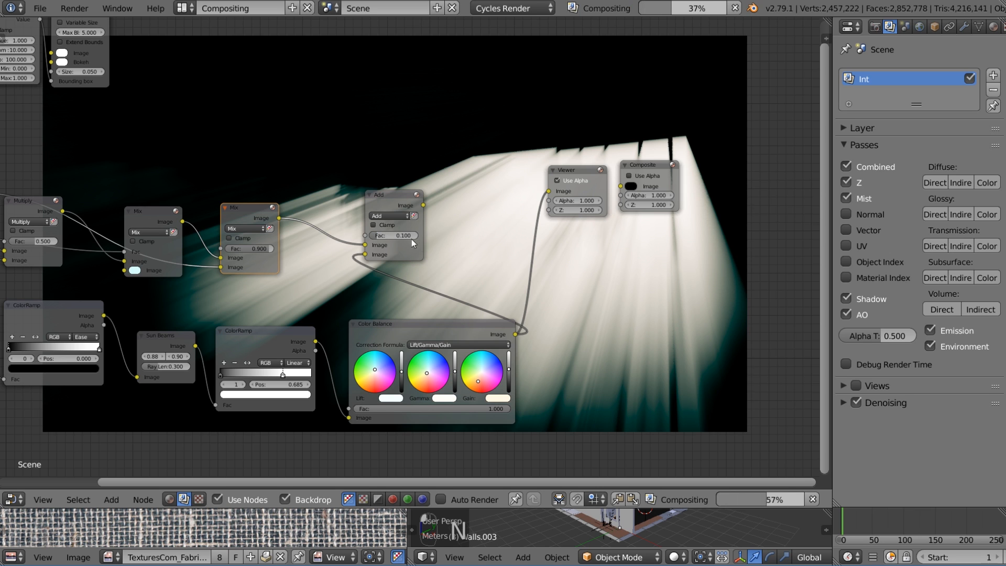
ctrl+shift+click(412, 197)
middle_drag(486, 207, 157, 229)
scroll(325, 209, down, 2)
middle_drag(325, 209, 391, 192)
middle_drag(308, 237, 419, 286)
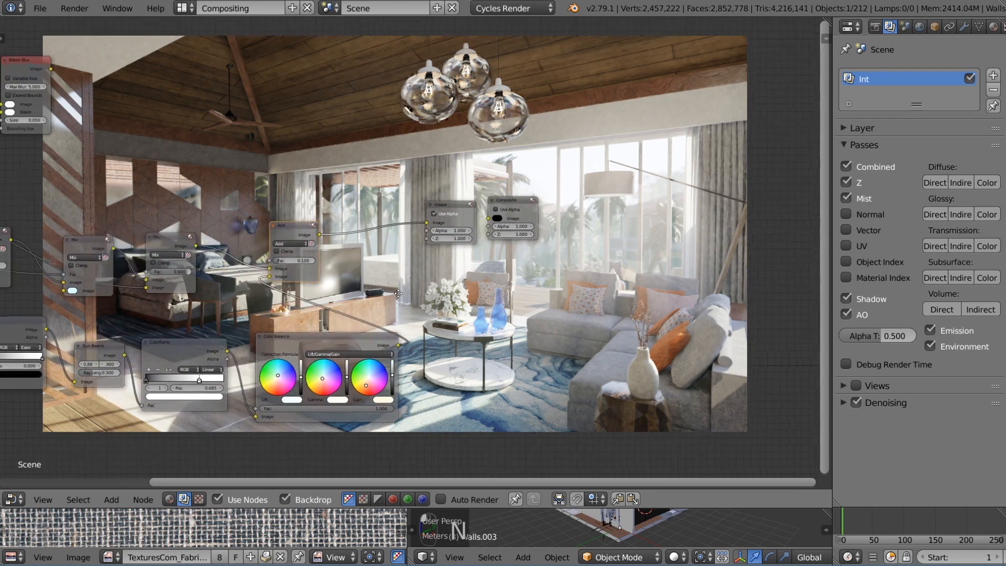
Try other factors on the Add node, including 0.08 and 1.000, to compare the strength of the beams.
scroll(198, 275, up, 2)
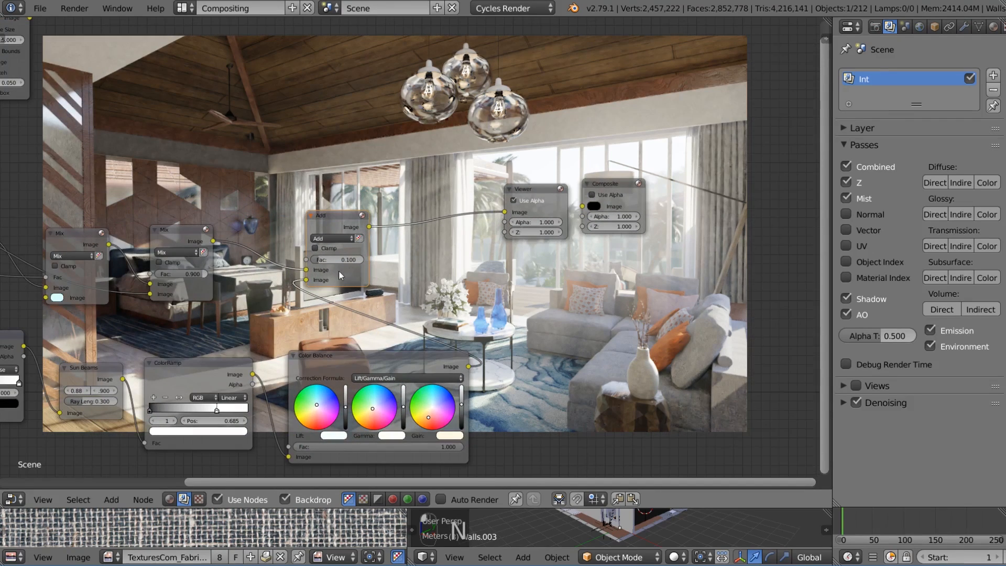
click(340, 260)
text(0.08)
key(Return)
middle_drag(674, 192, 548, 187)
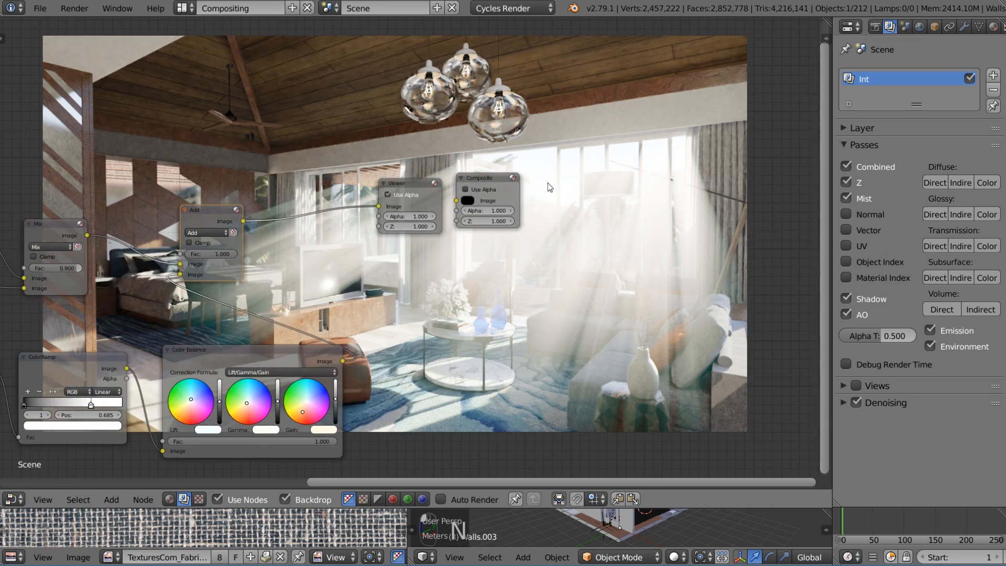
Set the Add node's factor to 0.07.
click(214, 255)
text(.07)
key(Return)
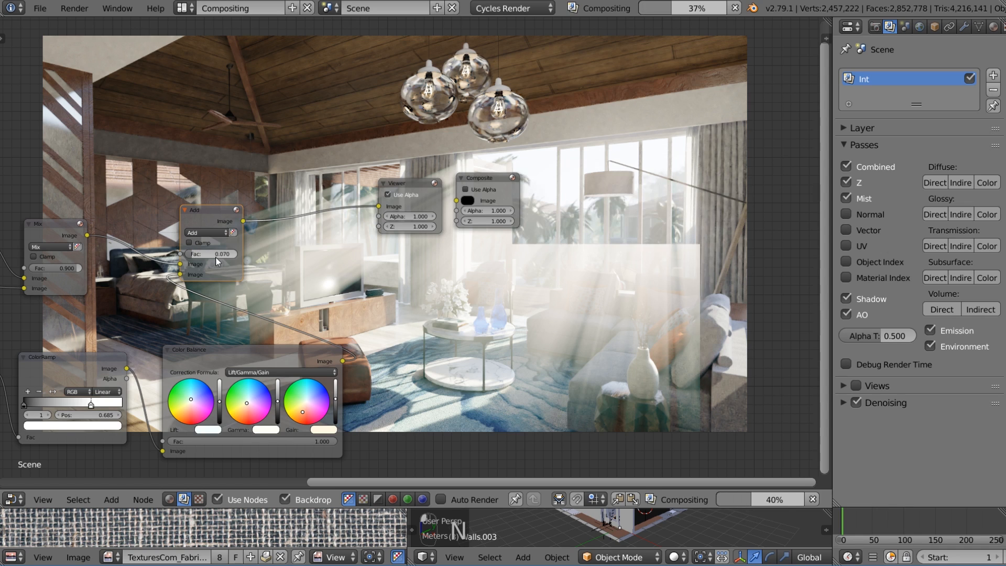
Move the Composite and Viewer nodes well away from the Add node to make room for more nodes.
middle_drag(553, 185, 429, 206)
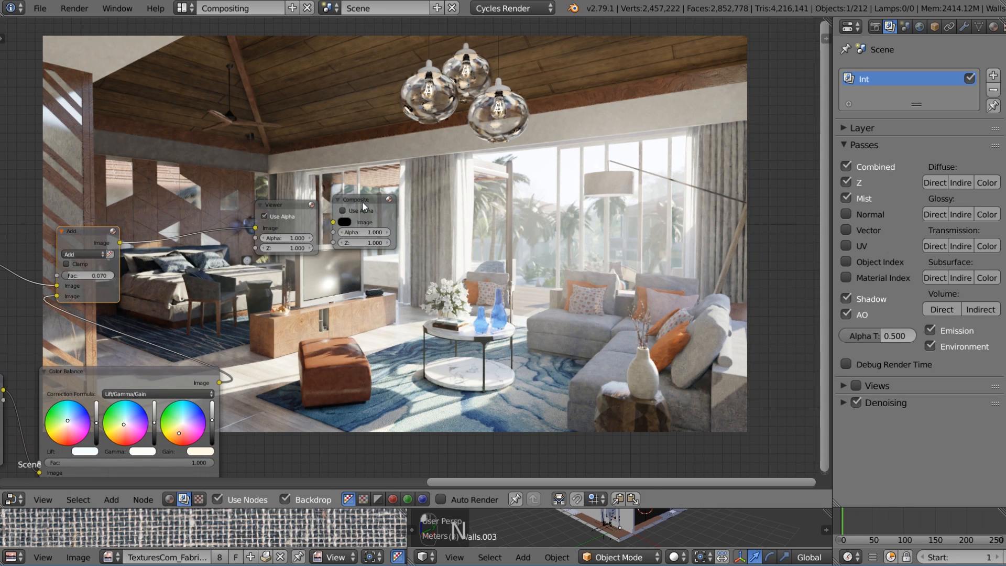
drag(363, 202, 632, 258)
drag(312, 207, 651, 187)
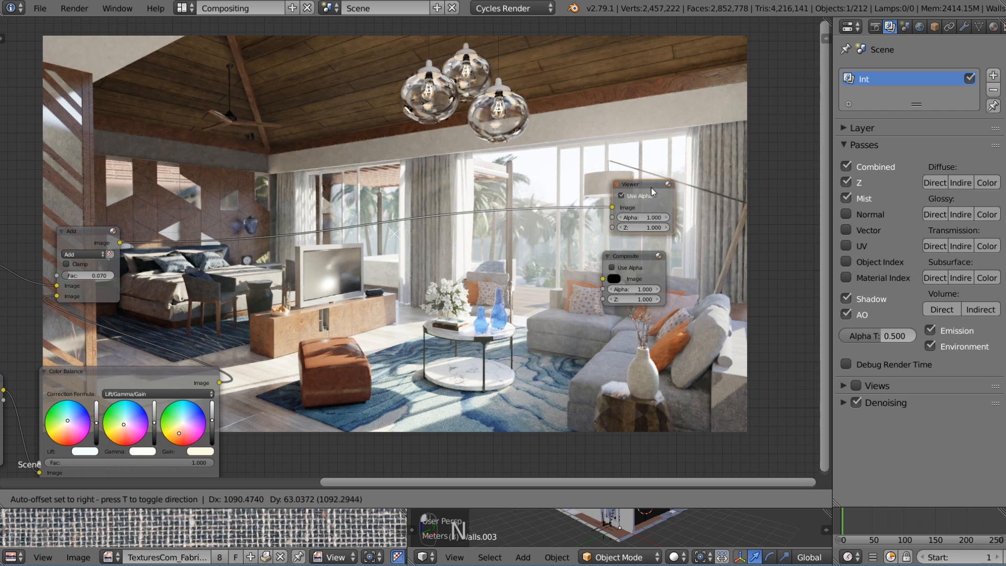
Insert a Glare filter node on the link between the Add node and the Viewer.
scroll(370, 301, up, 2)
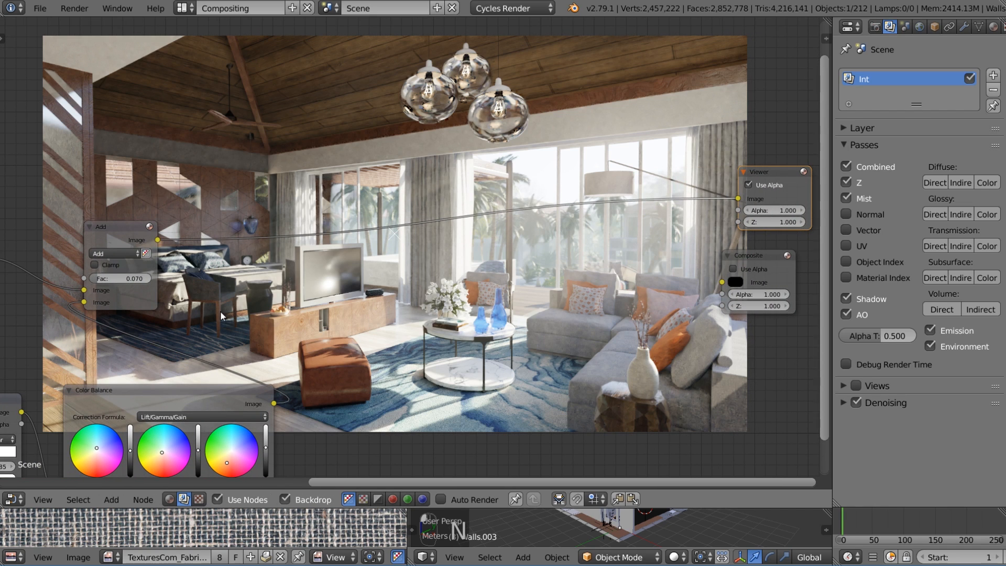
key(shift+a)
mouse_move(220, 312)
mouse_move(222, 343)
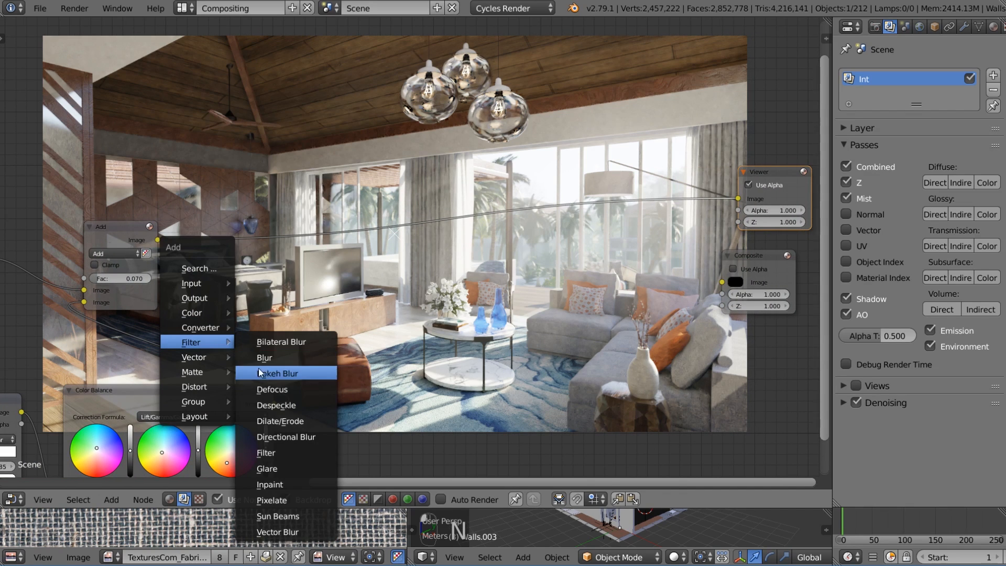
click(267, 468)
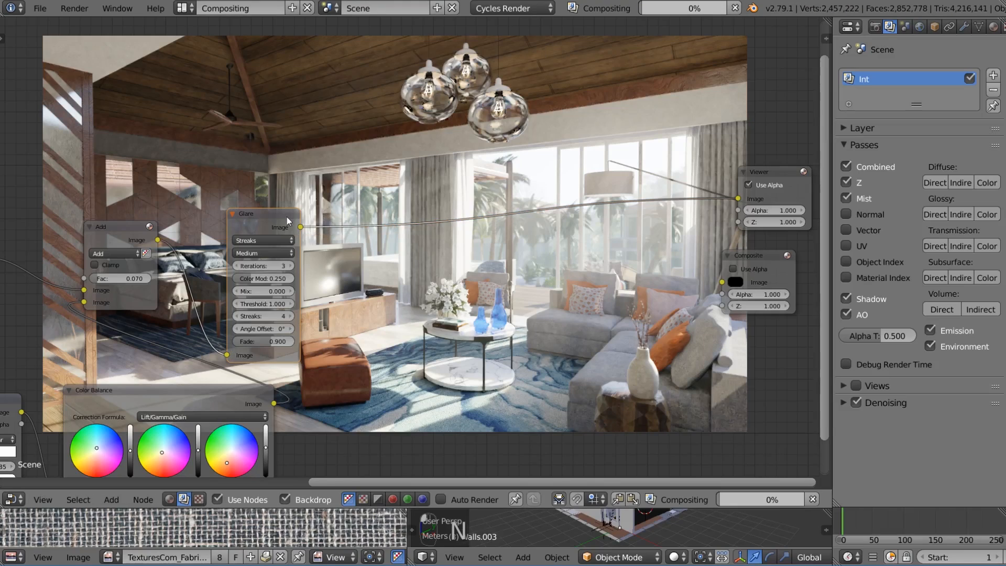
click(287, 217)
Change the Glare node's type to Fog Glow and set its mix to 1.000 to isolate the glow.
scroll(345, 239, up, 2)
scroll(353, 234, up, 1)
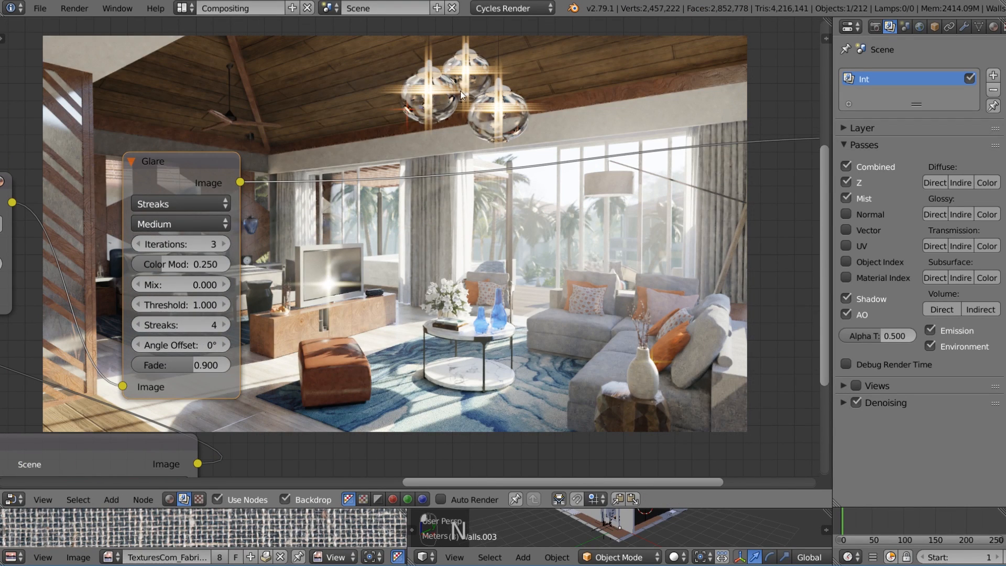
click(181, 206)
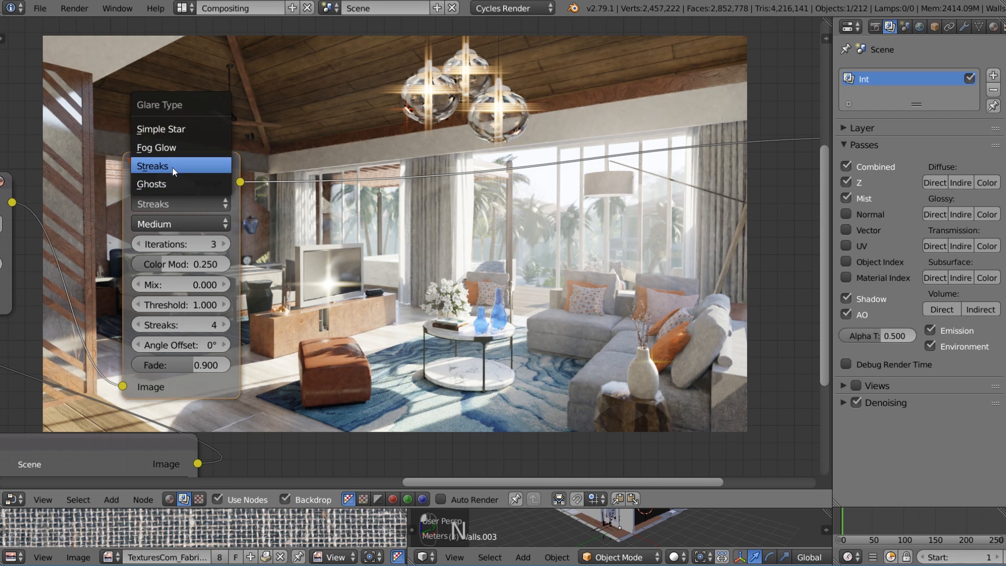
click(177, 147)
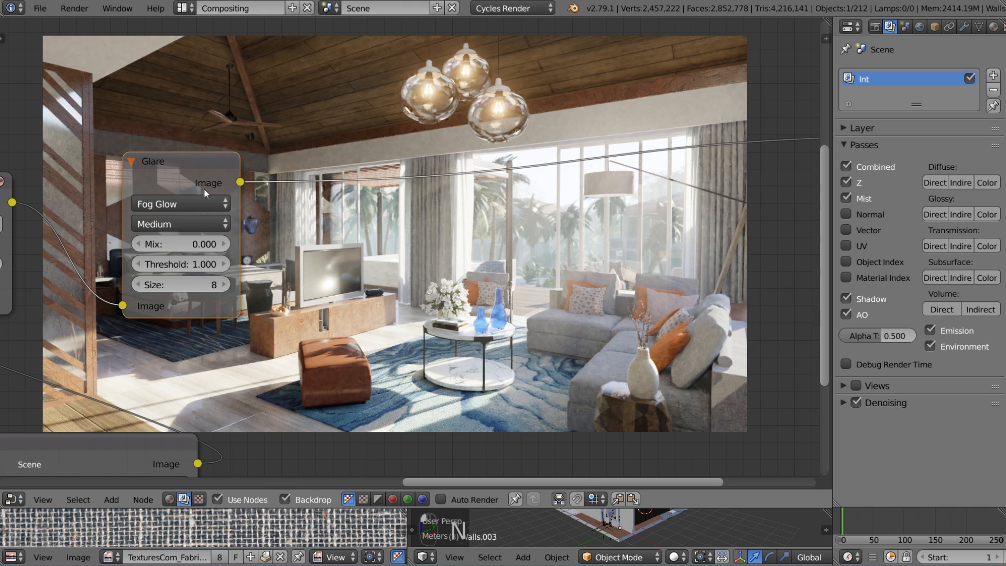
drag(173, 247, 293, 247)
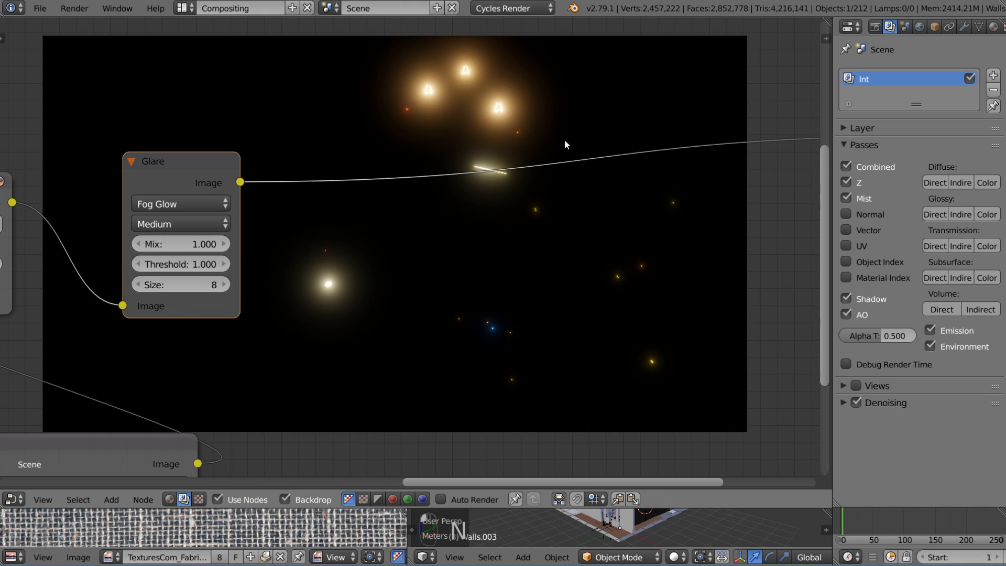
Set the Fog Glow node's threshold to 0.500 and its size to 6.
click(140, 265)
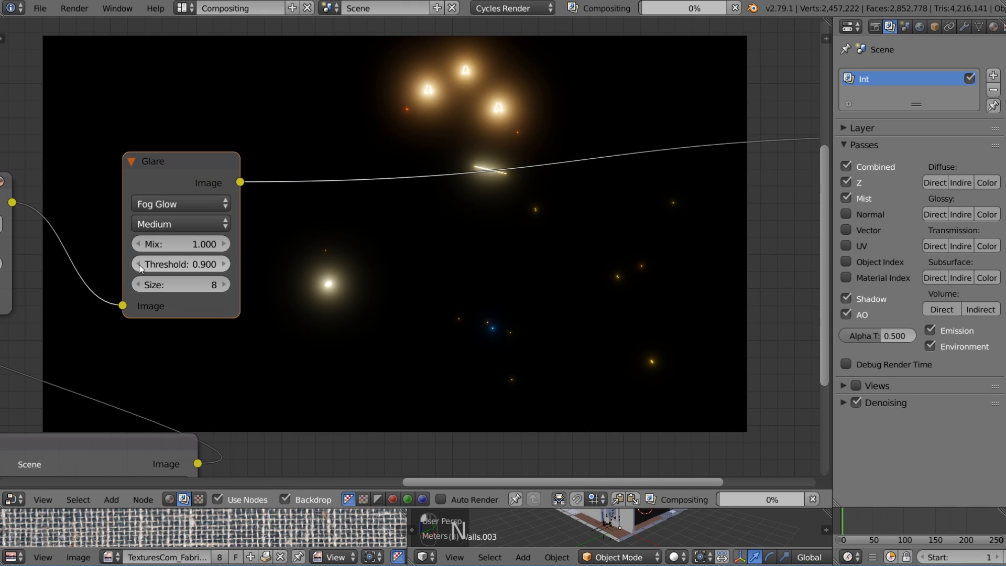
click(139, 264)
click(139, 265)
click(139, 265)
click(140, 265)
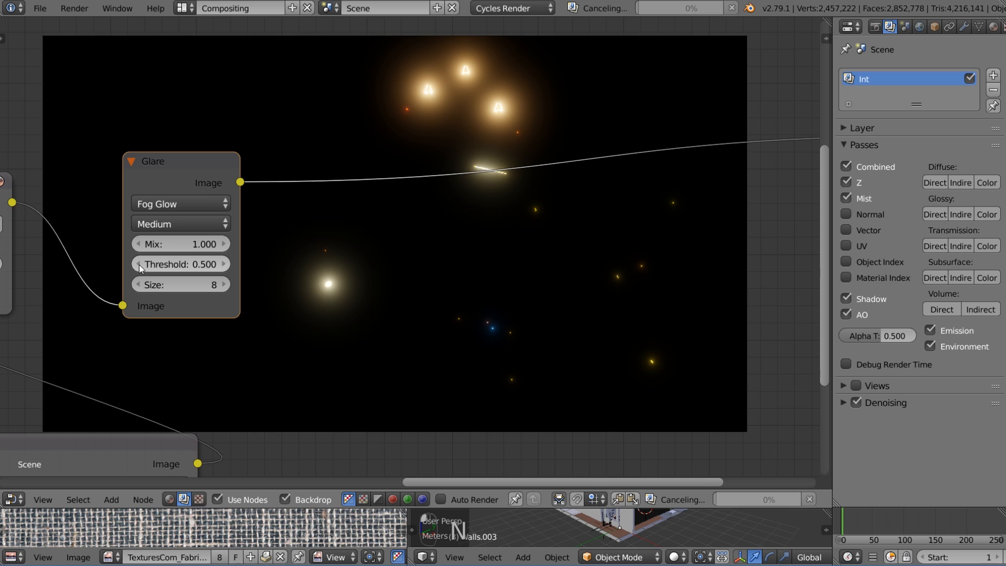
click(139, 265)
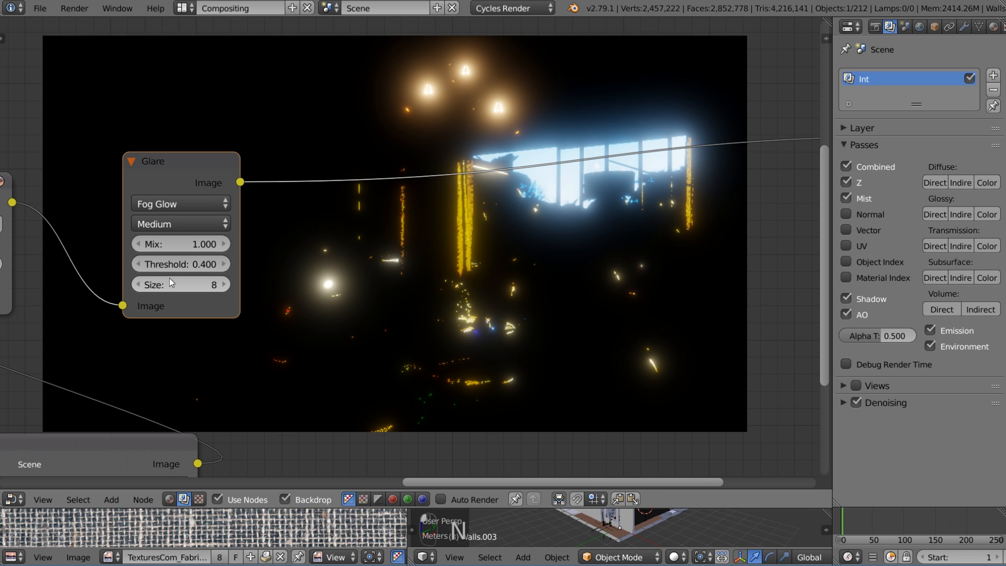
click(136, 289)
click(136, 289)
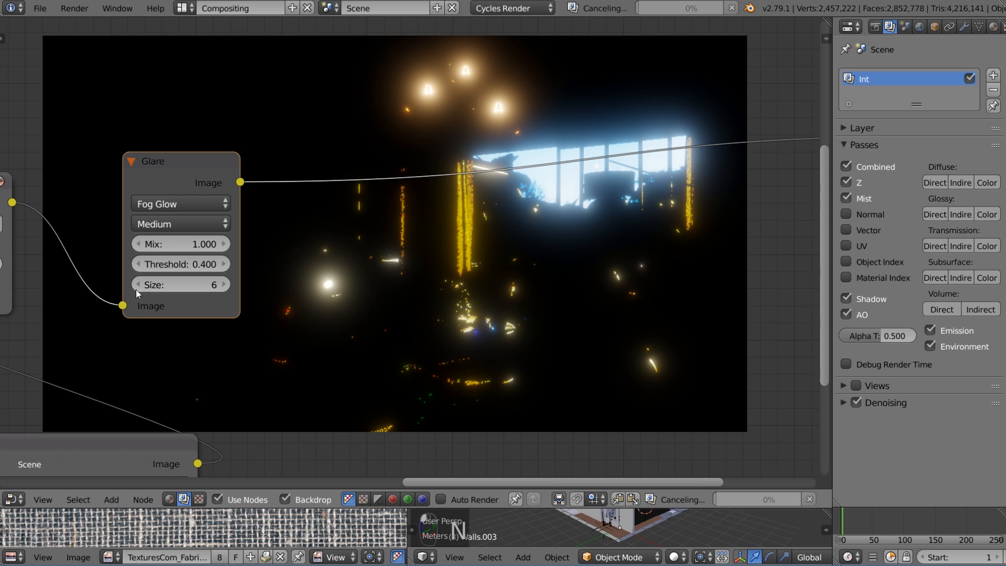
scroll(582, 130, up, 1)
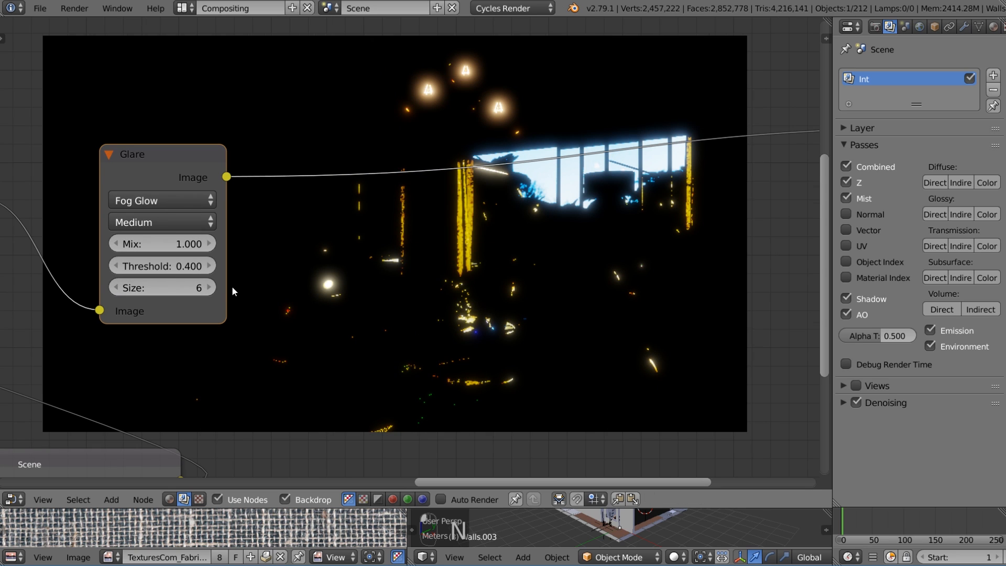
click(212, 267)
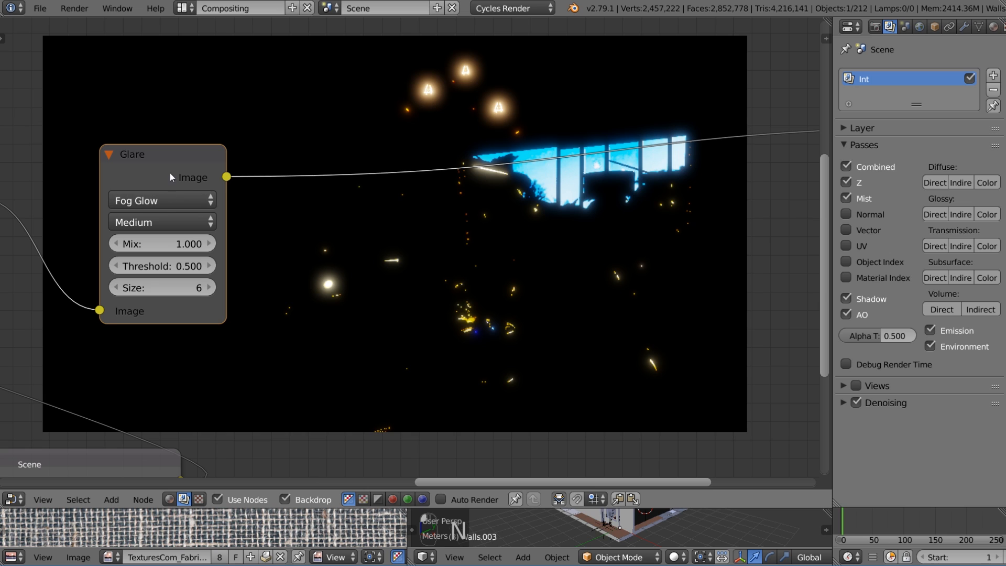
Duplicate the Fog Glow node and insert the copy between the original and the Viewer.
drag(169, 173, 171, 168)
middle_drag(289, 206, 211, 218)
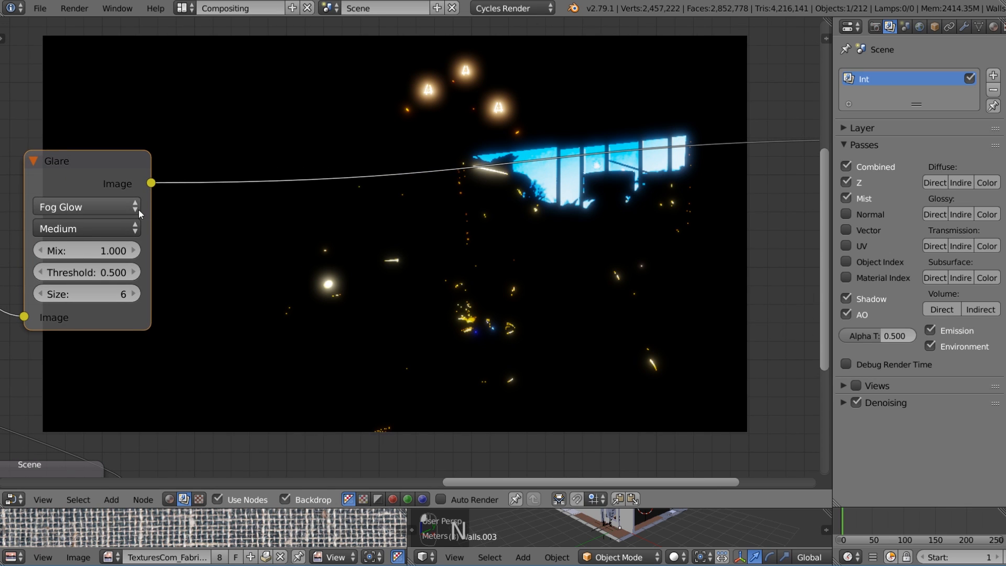
key(shift+d)
click(284, 209)
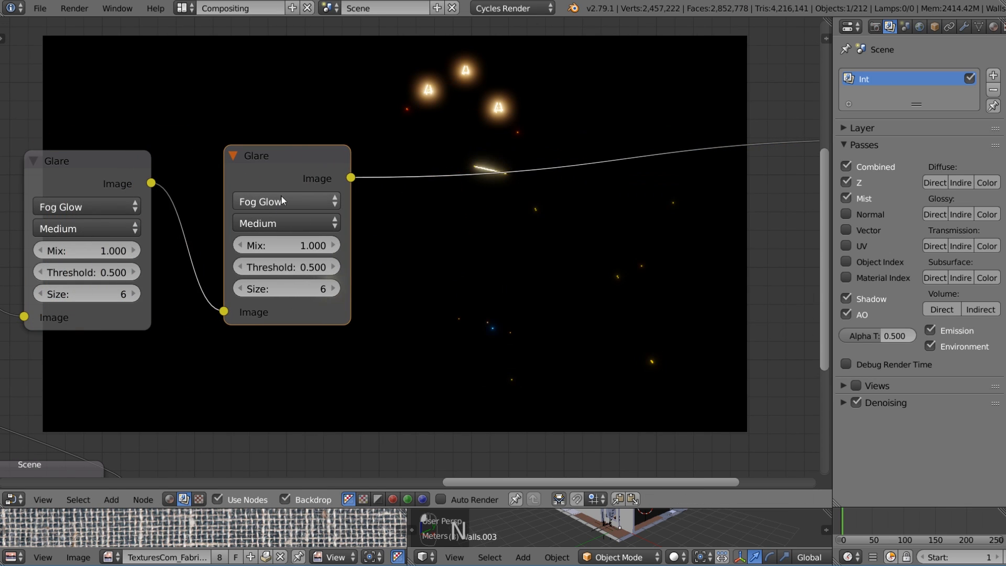
Set the second Glare node's size to 9 and its threshold to 0.100.
click(330, 290)
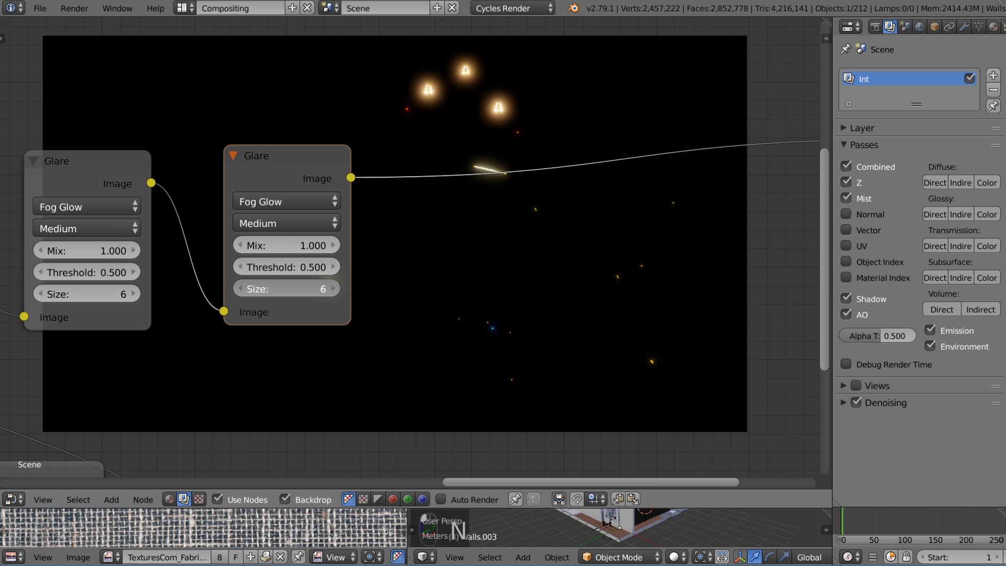
click(329, 291)
click(329, 291)
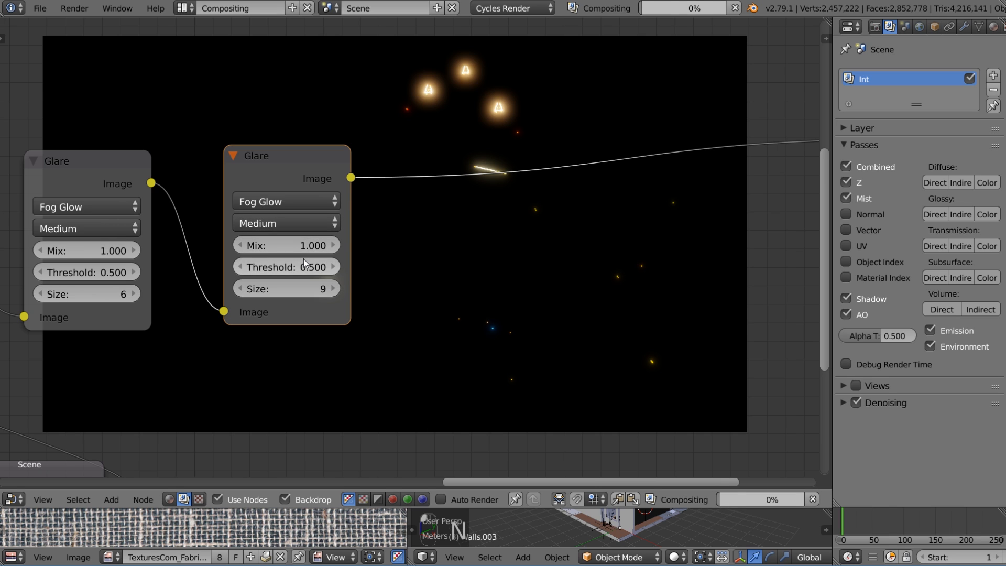
click(335, 268)
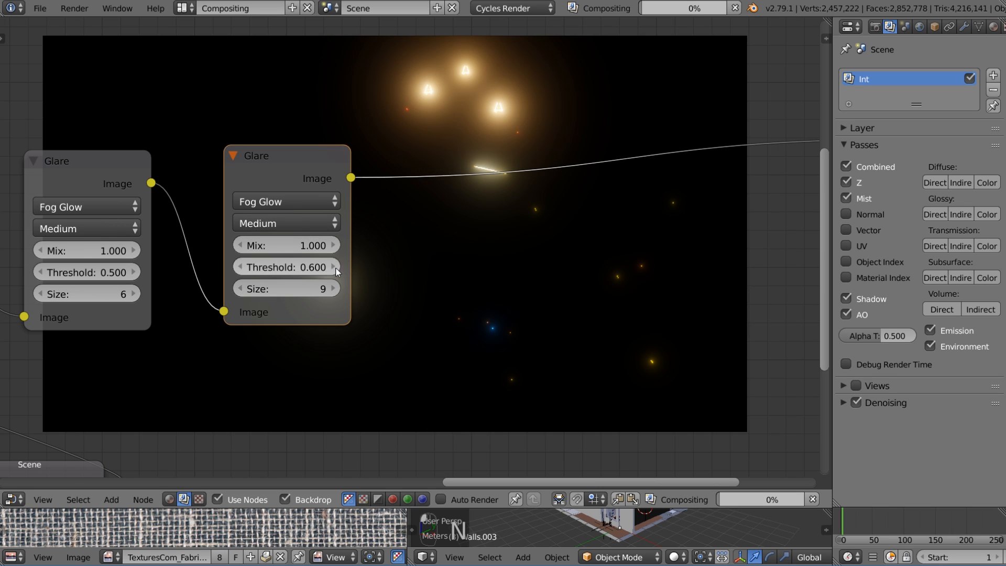
click(336, 268)
middle_drag(427, 277, 340, 283)
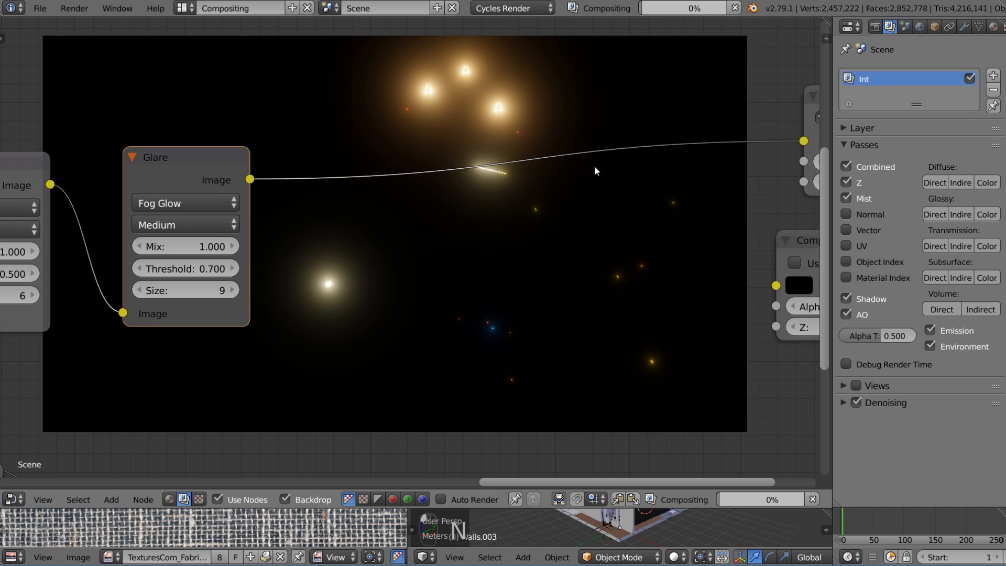
click(134, 269)
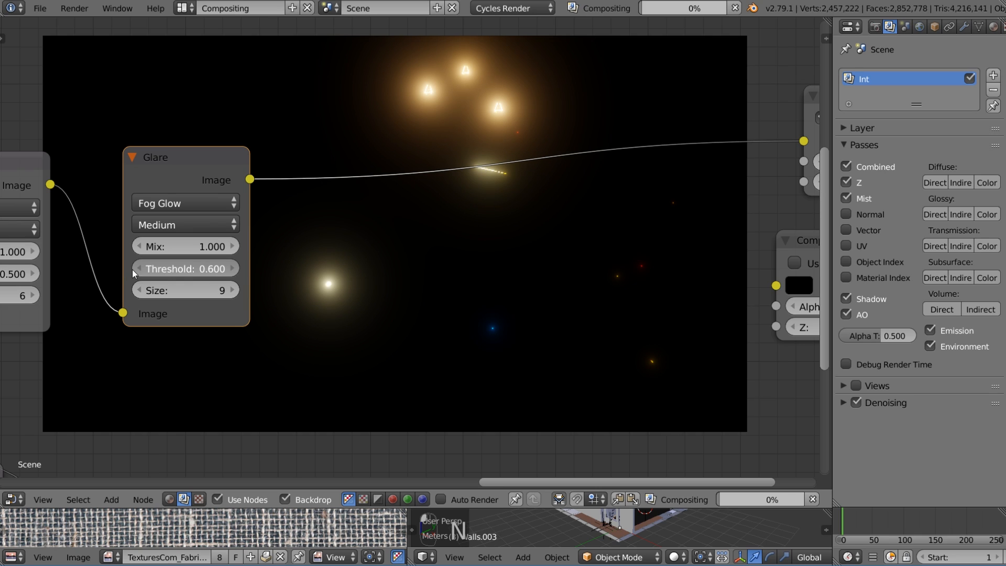
click(134, 270)
click(135, 269)
click(134, 269)
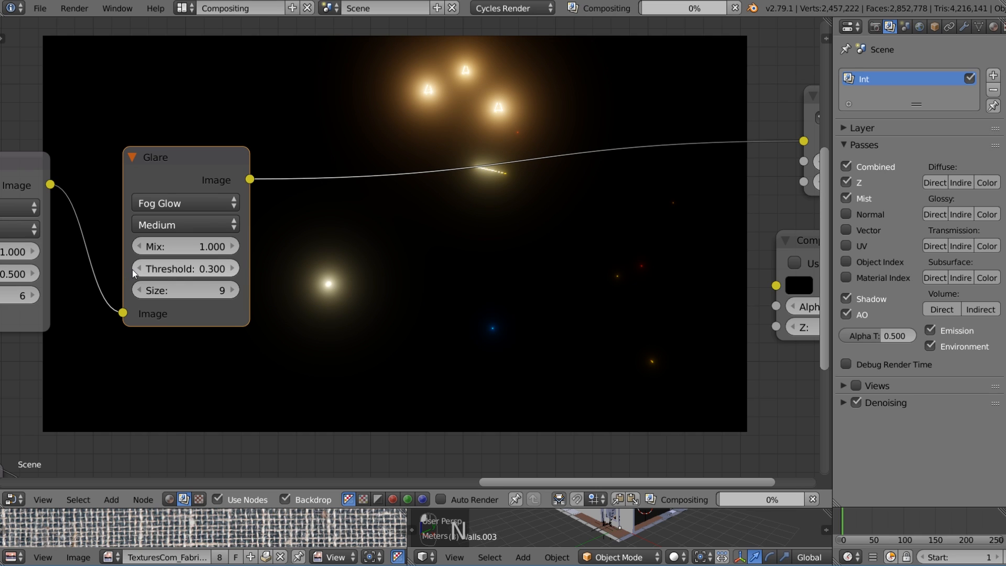
click(134, 269)
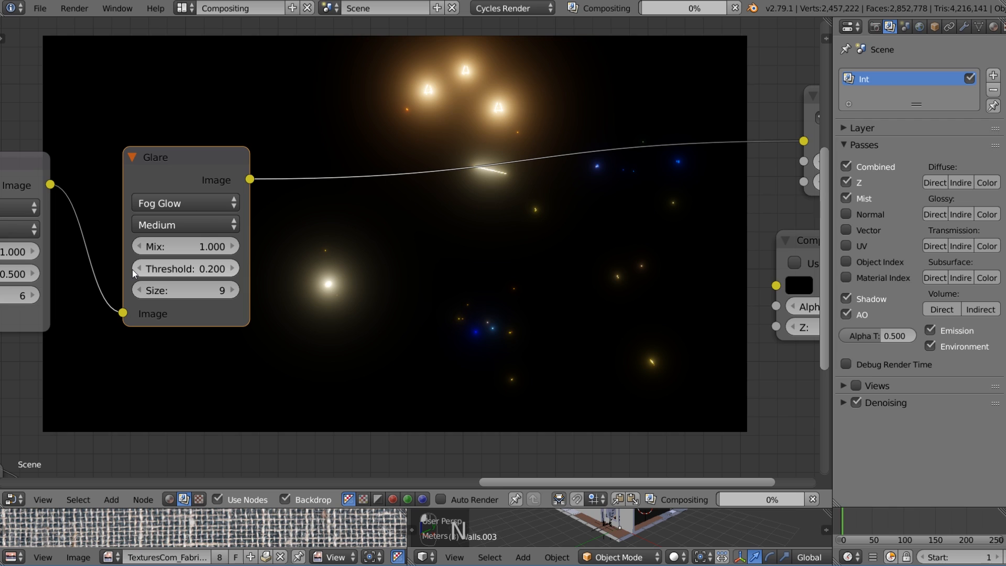
click(132, 269)
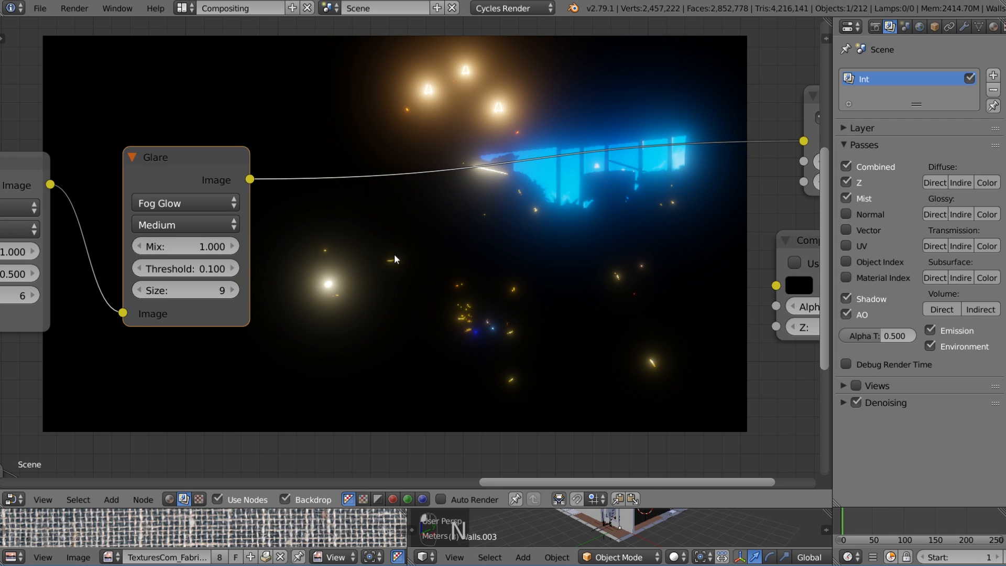
Look through the World settings and open the scene's Render settings.
scroll(394, 259, down, 1)
click(919, 27)
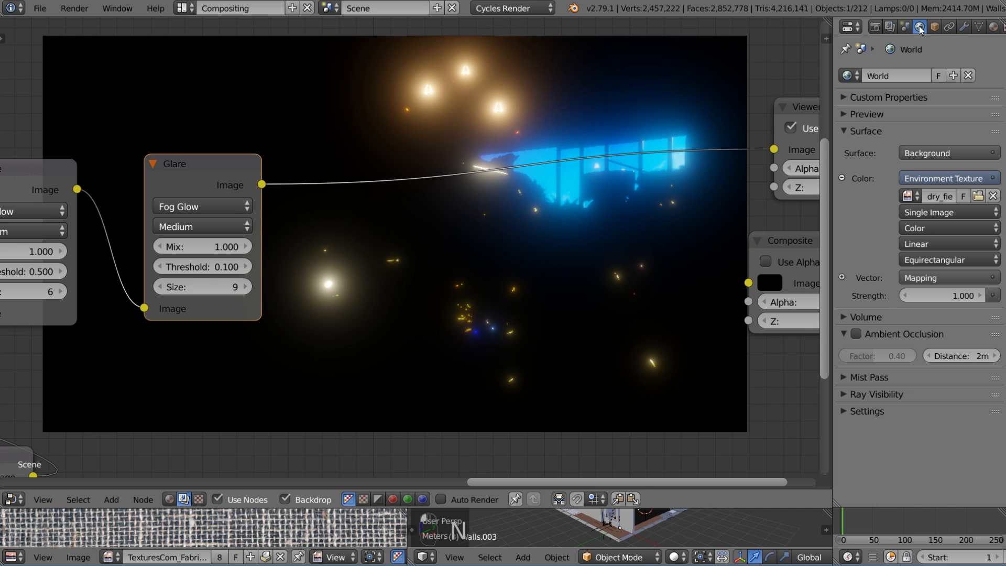
click(874, 26)
scroll(791, 223, down, 1)
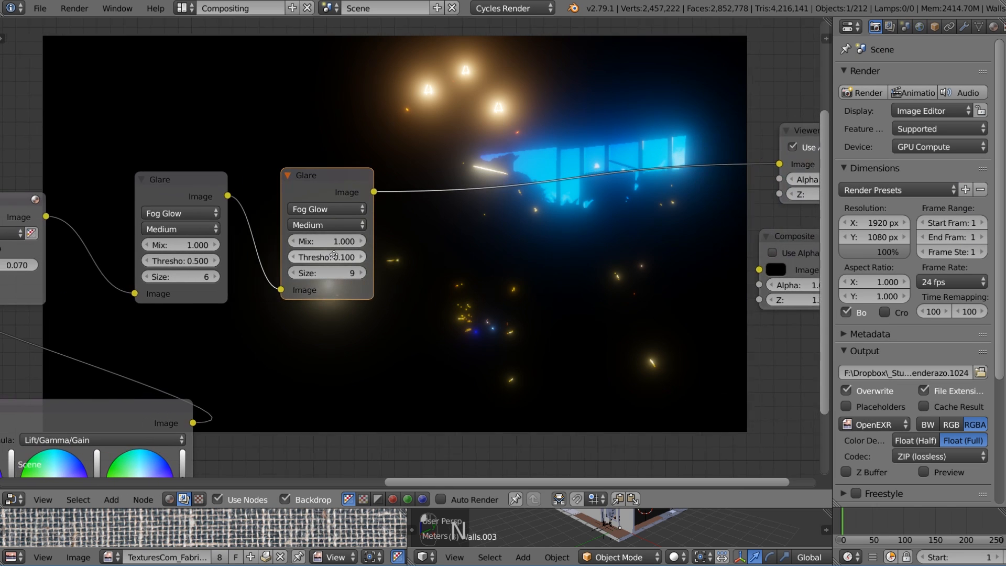
Set the mix of both Fog Glow Glare nodes to 0.
middle_drag(401, 250, 294, 269)
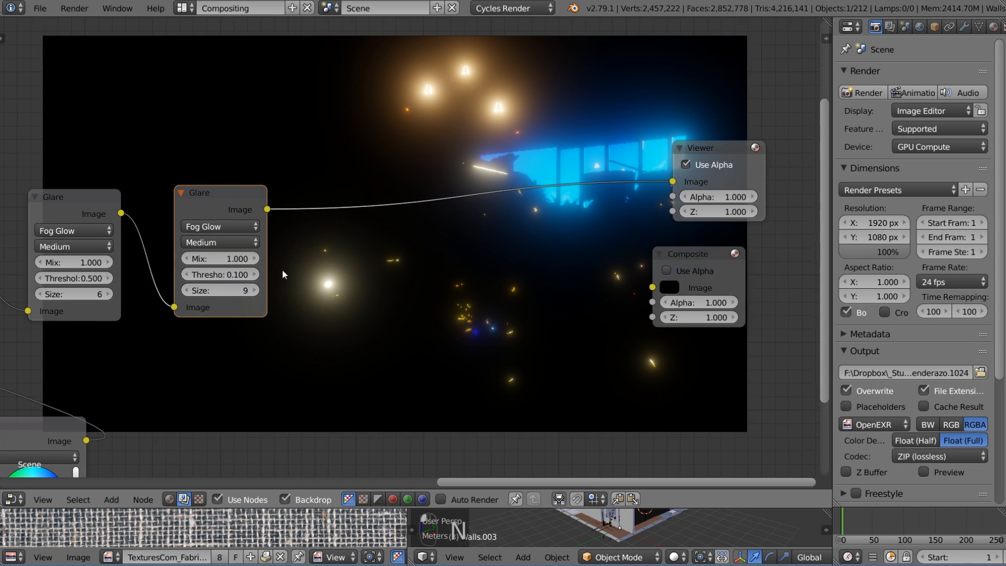
click(227, 260)
text(0)
key(Return)
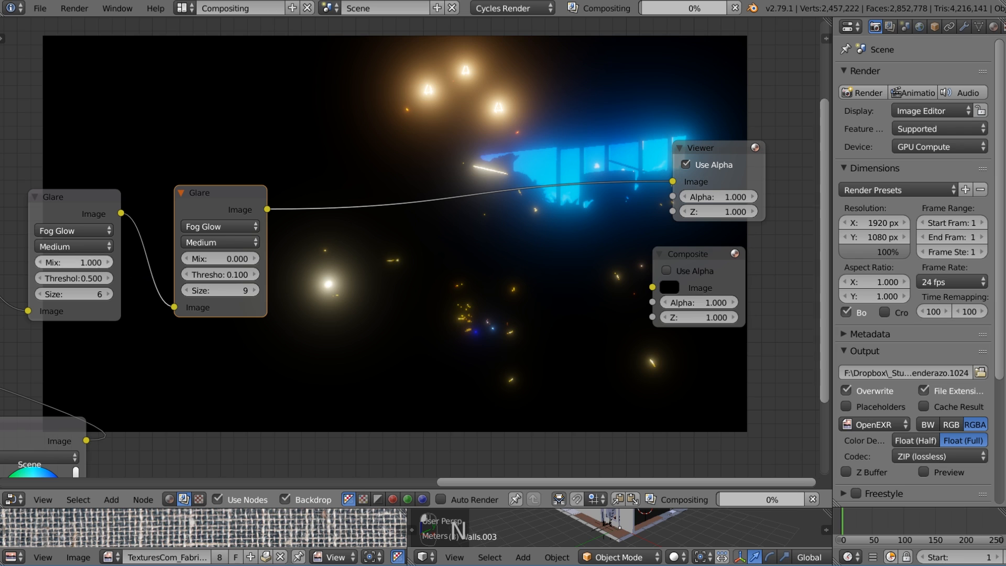
double_click(95, 264)
text(0)
key(Return)
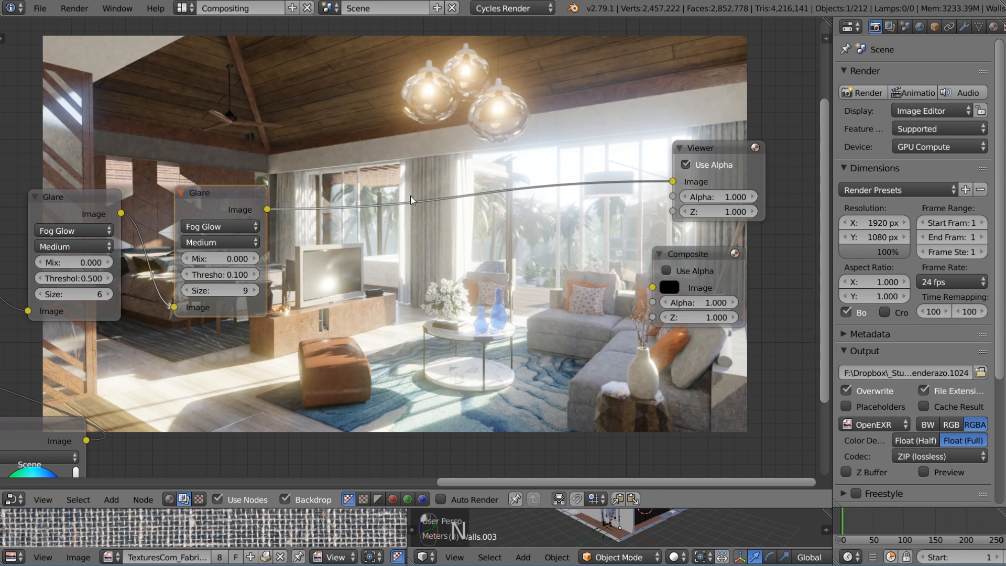
Set the second Fog Glow node's mix to -0.700.
scroll(304, 263, up, 2)
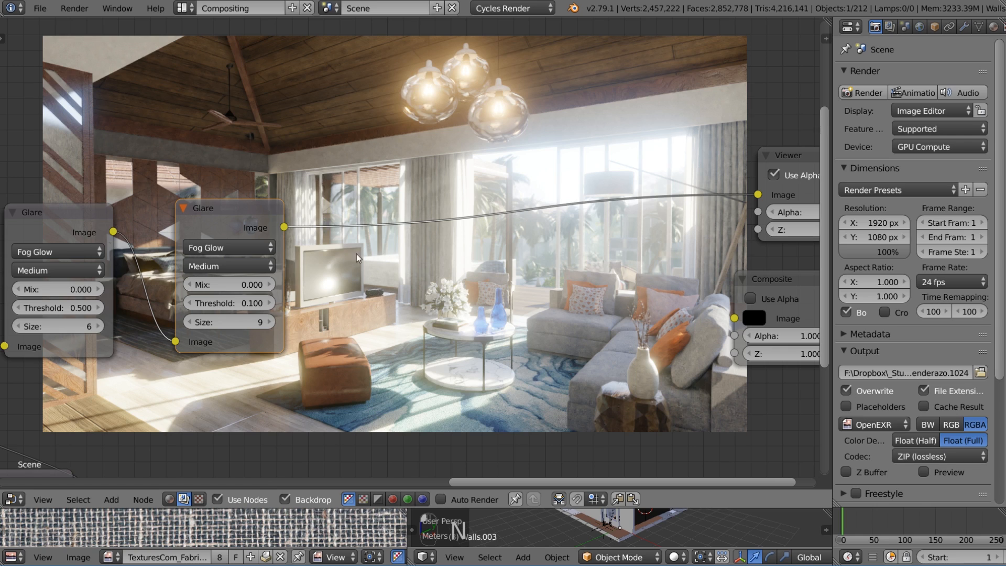
middle_drag(347, 285, 405, 284)
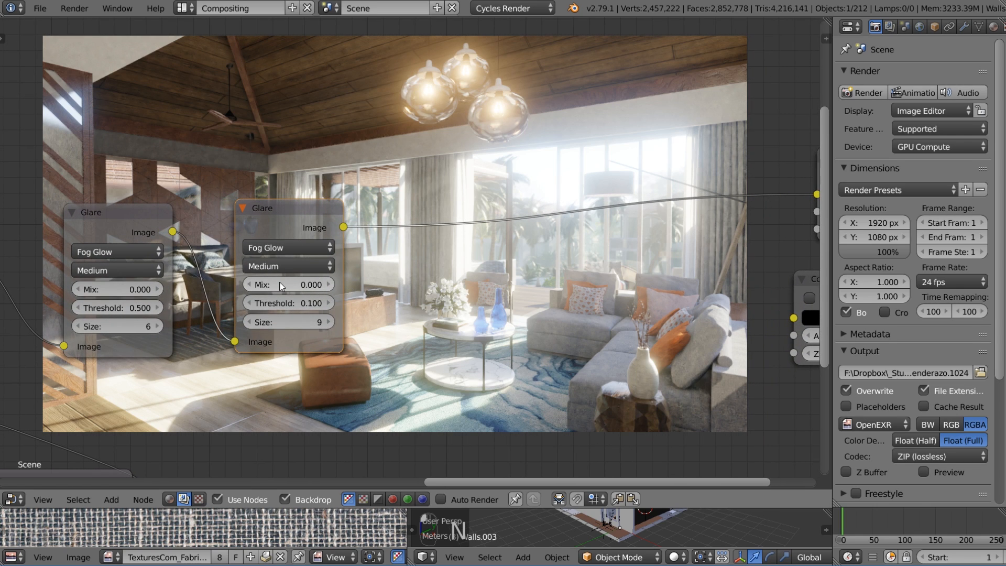
click(300, 285)
text(..7)
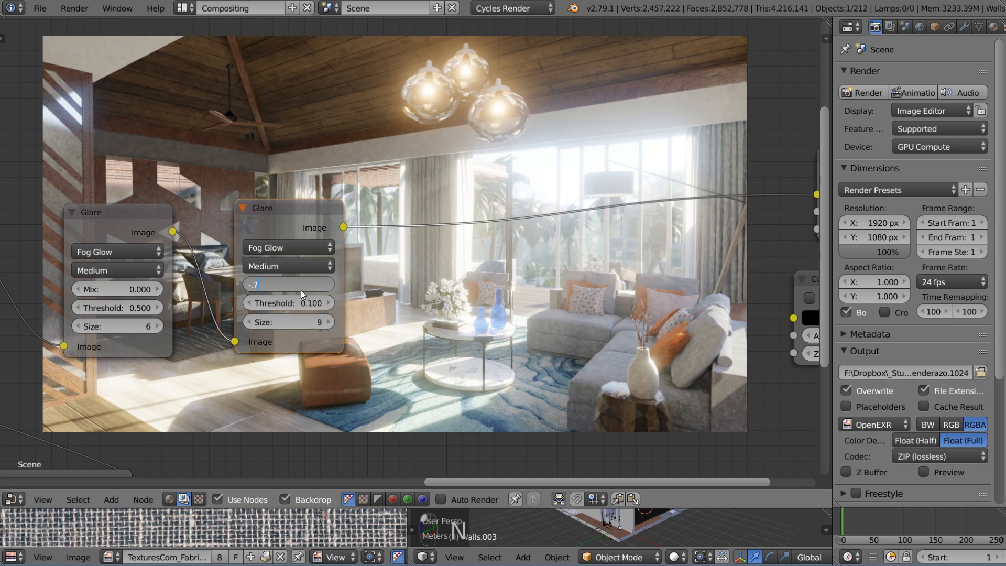
key(Return)
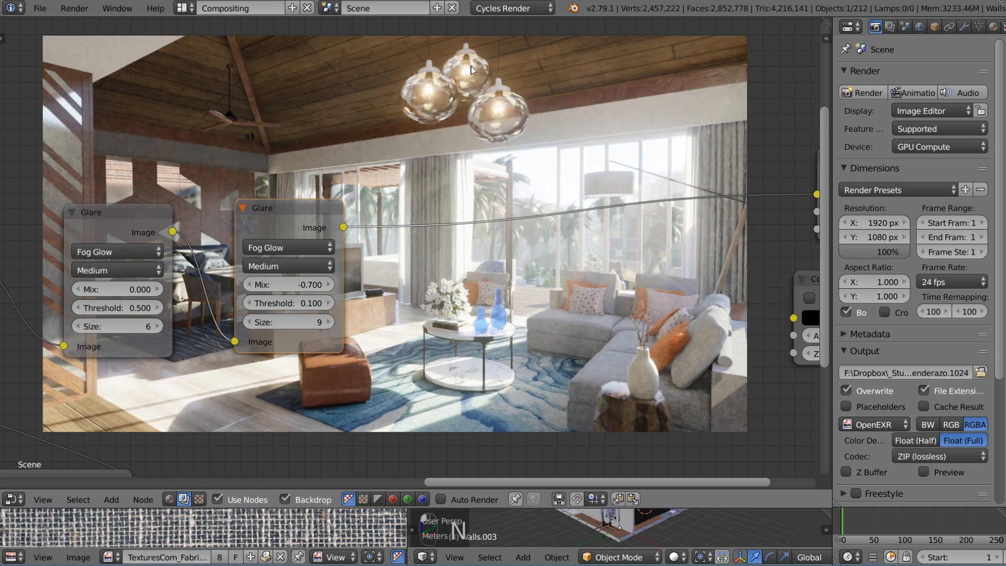
Set the second Fog Glow node's mix to -0.800 and its threshold to 0.200.
click(307, 285)
key(BackSpace)
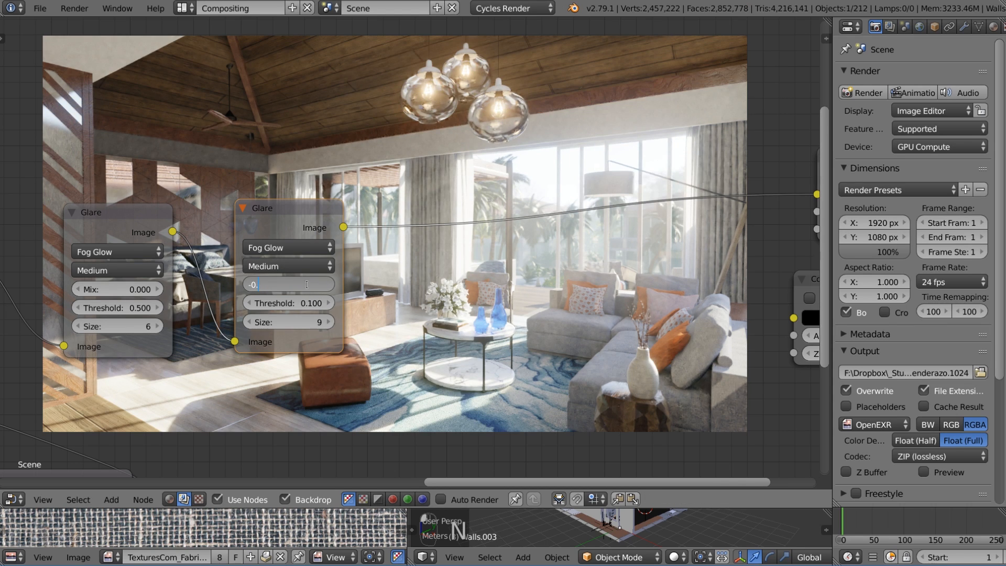
text(8)
key(Return)
scroll(308, 293, up, 1)
click(322, 308)
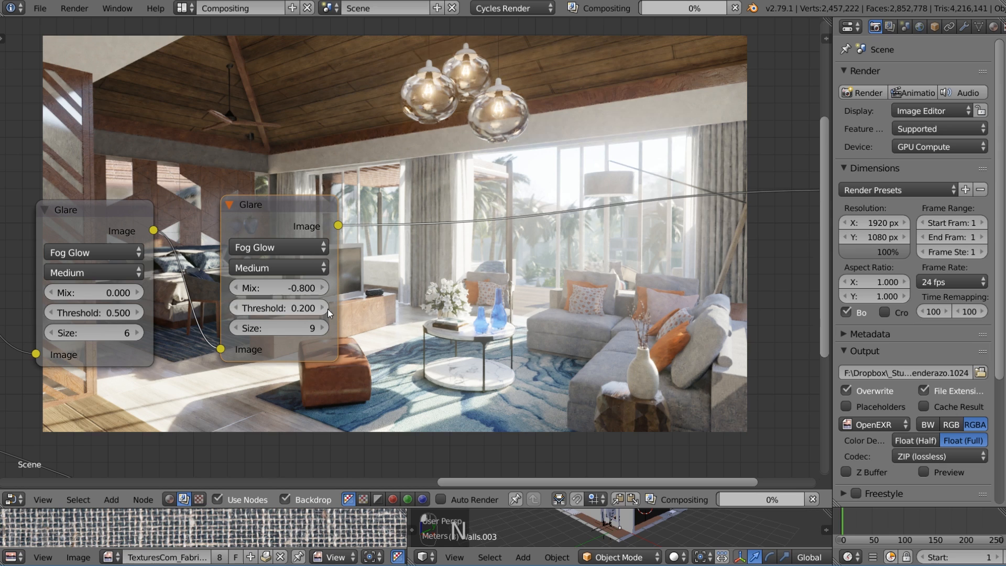
Compare the Add node's output with the second Fog Glow node's output through the Viewer.
middle_drag(328, 309, 231, 301)
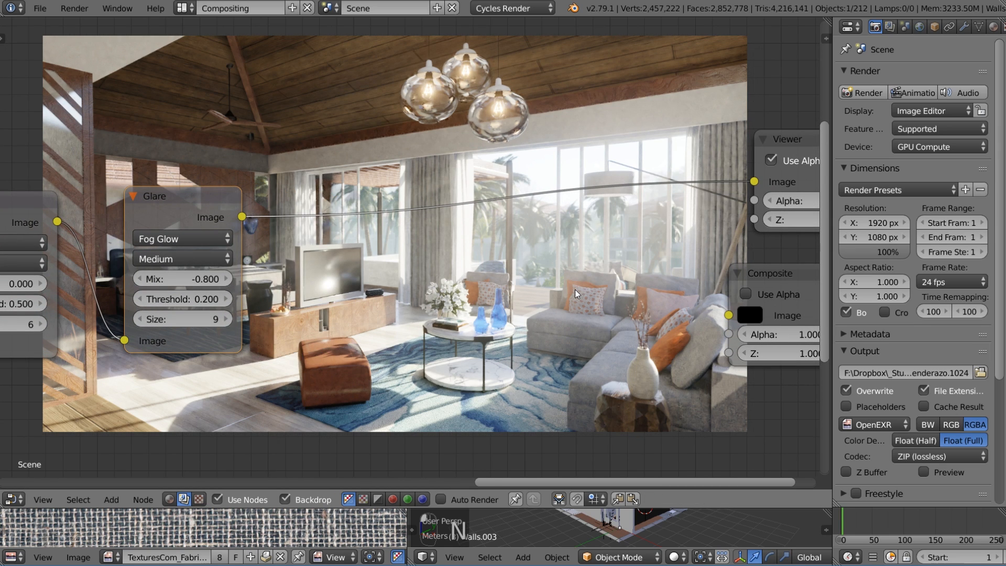
scroll(323, 241, down, 3)
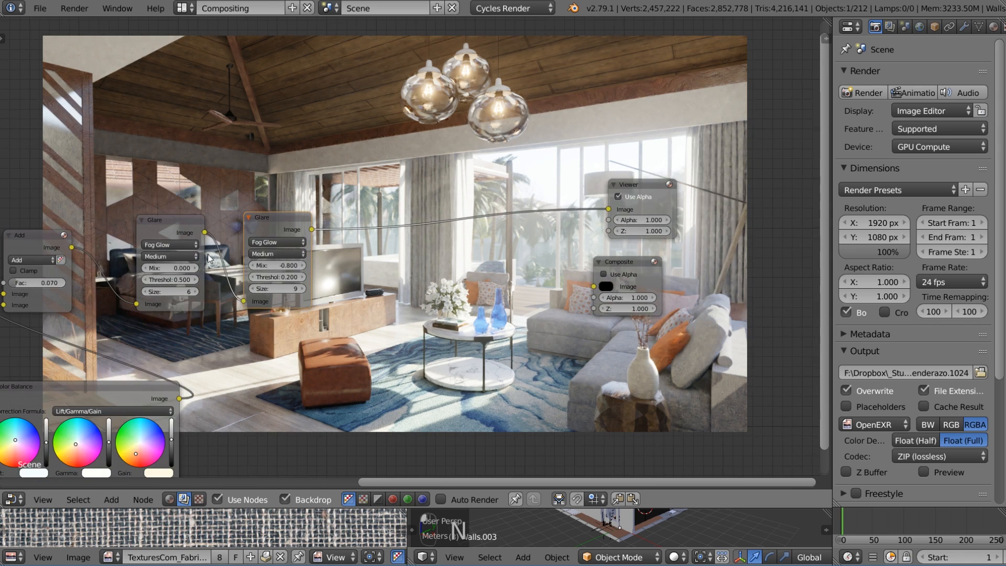
ctrl+shift+click(49, 241)
ctrl+shift+click(289, 220)
scroll(421, 259, up, 1)
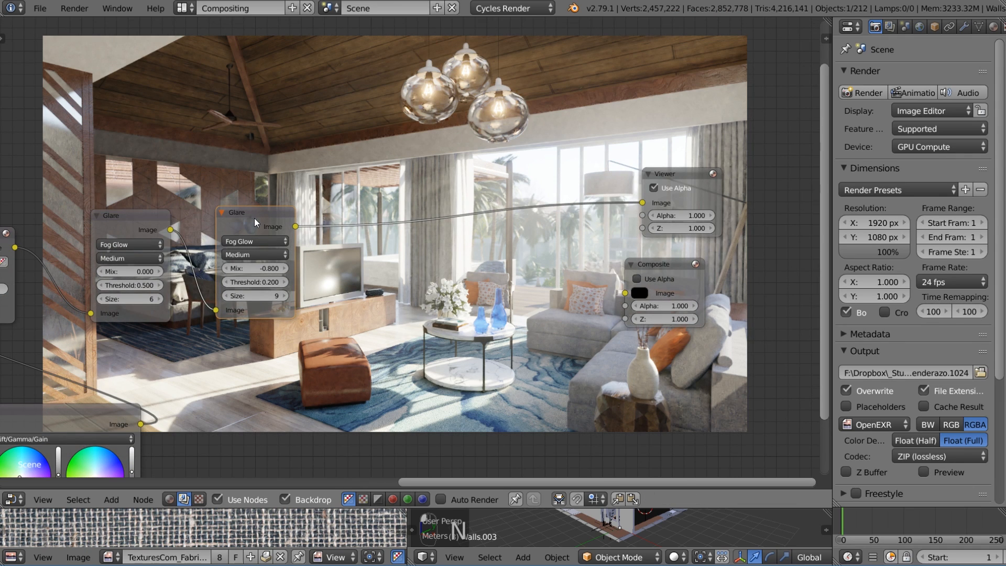
Duplicate the second Fog Glow node and insert the copy between it and the Viewer.
key(shift+d)
click(379, 207)
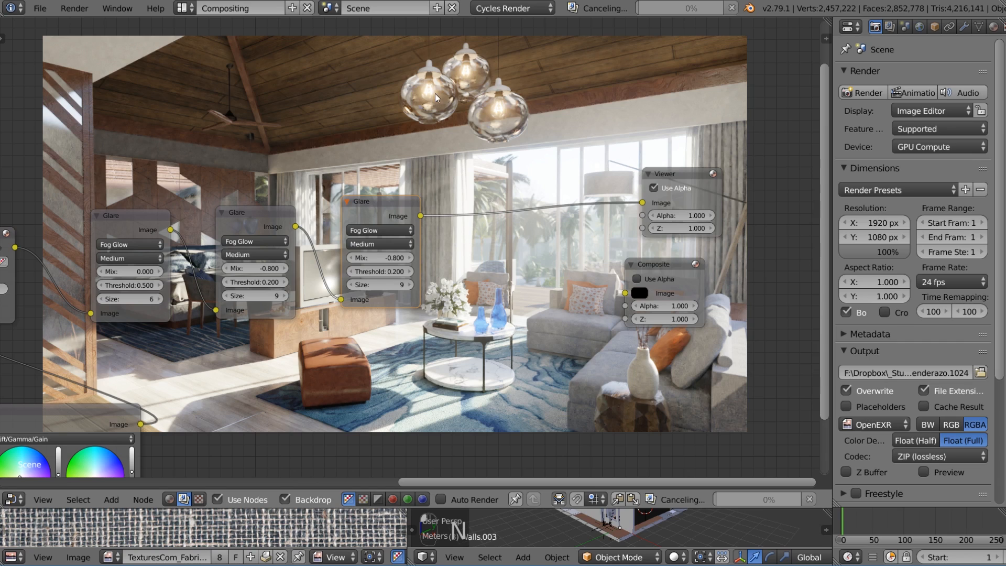
scroll(434, 93, up, 1)
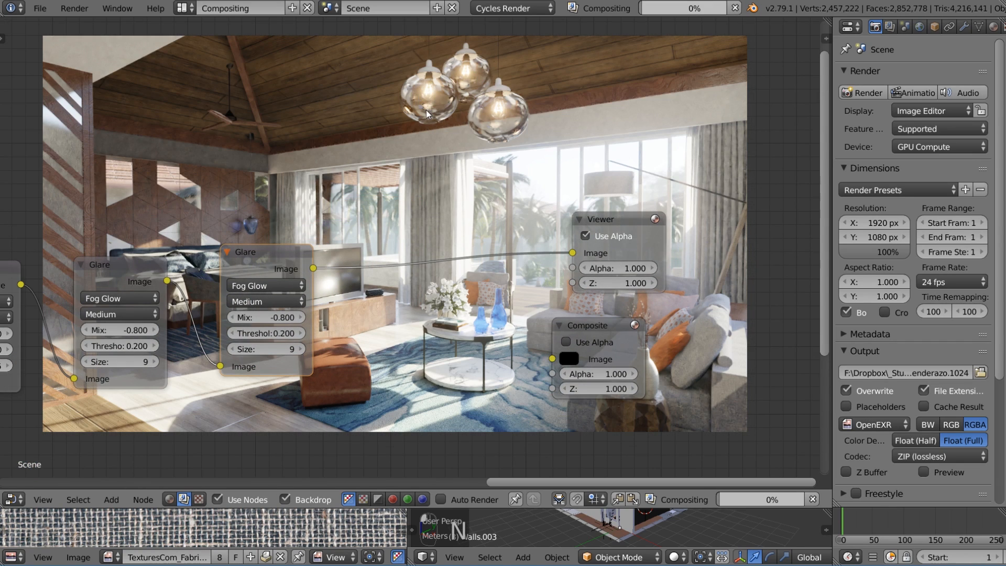
Change the new Glare node's type to Streaks and set its number of streaks to 6.
scroll(419, 100, down, 1)
click(284, 283)
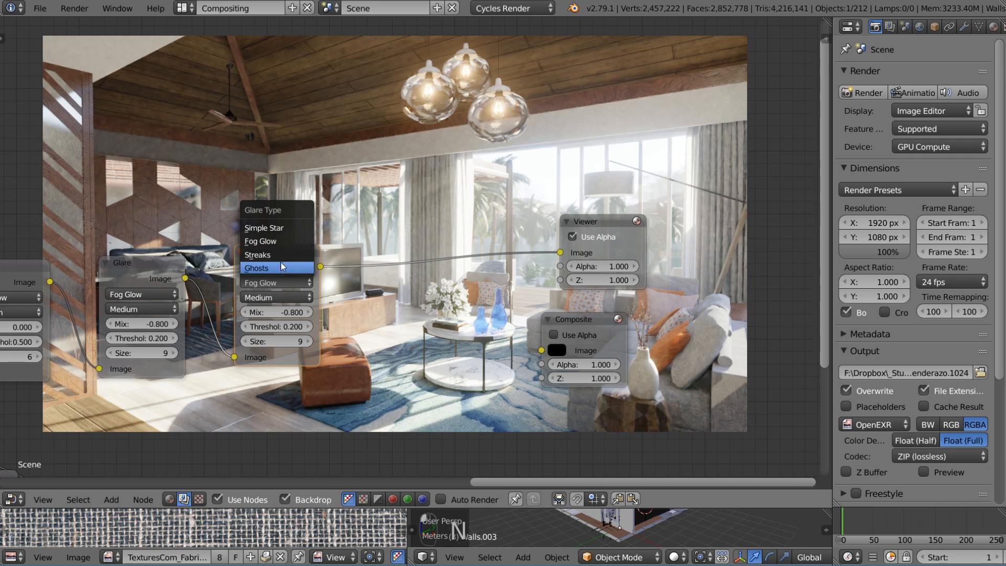
click(281, 255)
click(283, 371)
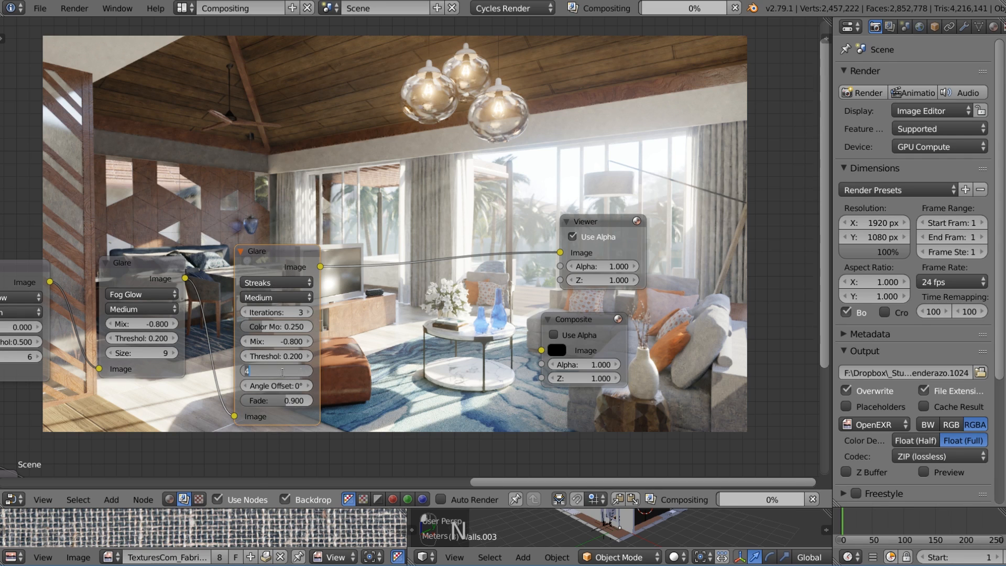
text(6)
key(Return)
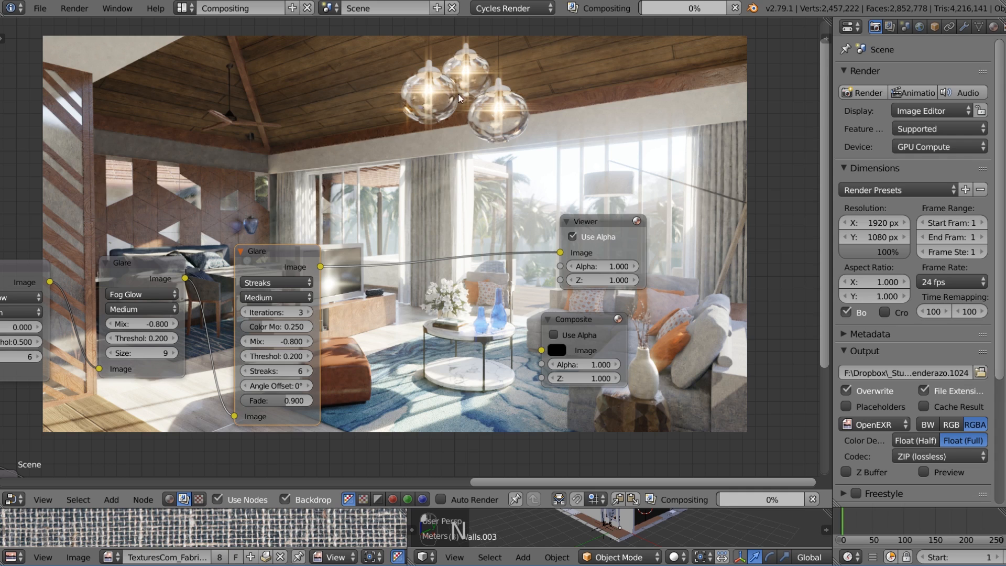
Set the Streaks Glare node's threshold to 4.000.
scroll(434, 265, up, 1)
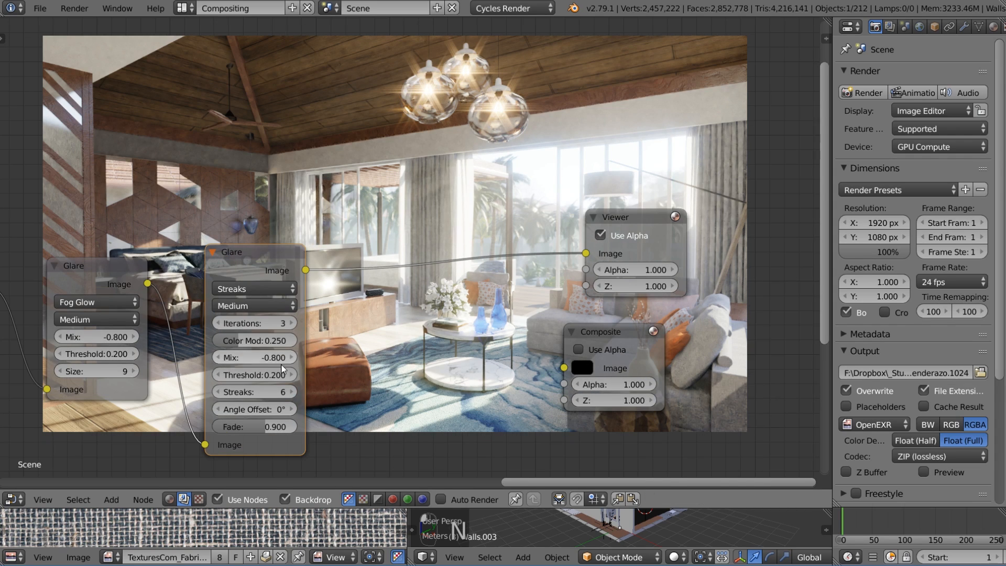
click(256, 373)
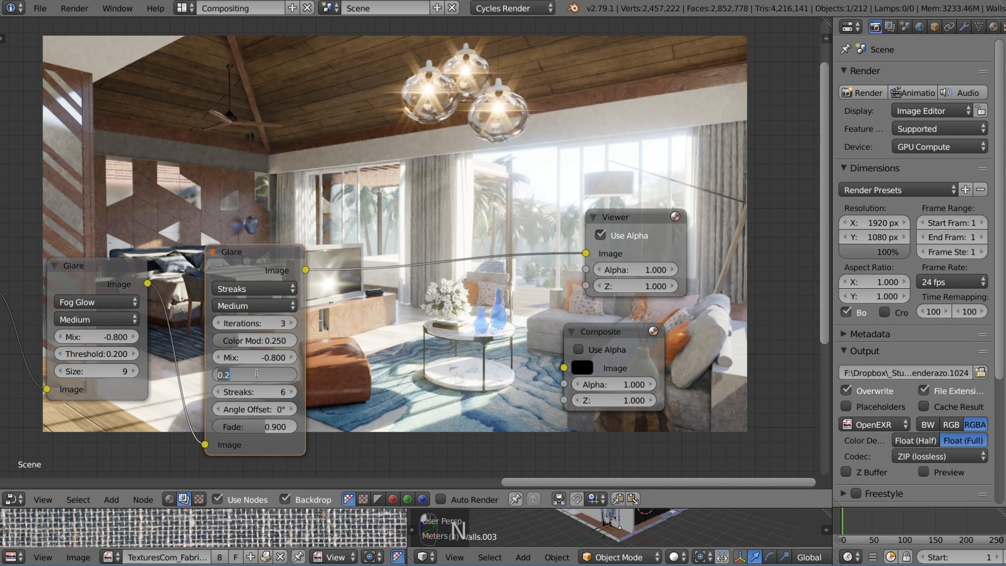
text(4)
key(Return)
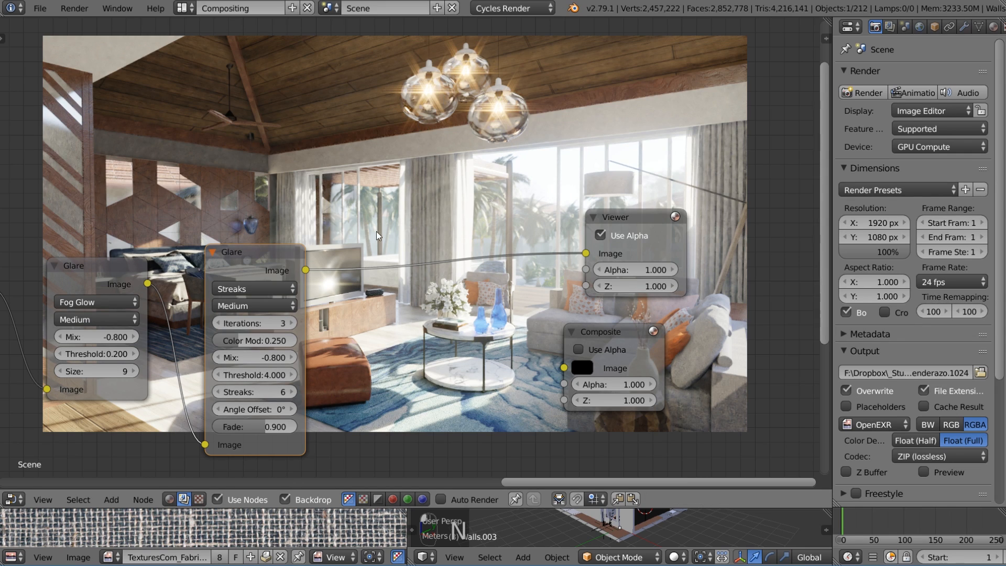
Set the Streaks Glare node's threshold to 10.000 and its iterations to 5.
click(270, 376)
text(10)
key(Return)
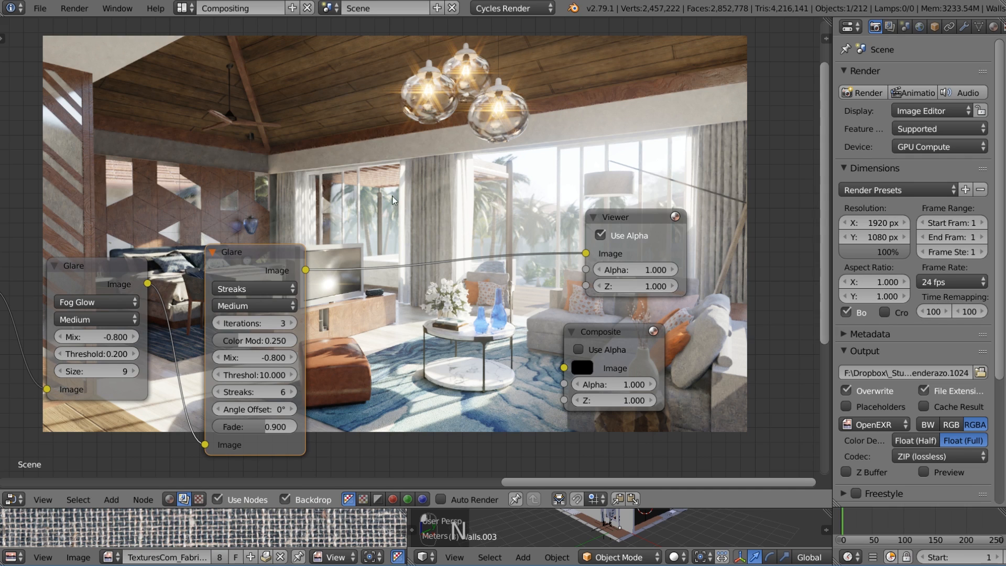
scroll(390, 199, up, 2)
middle_drag(311, 343, 296, 300)
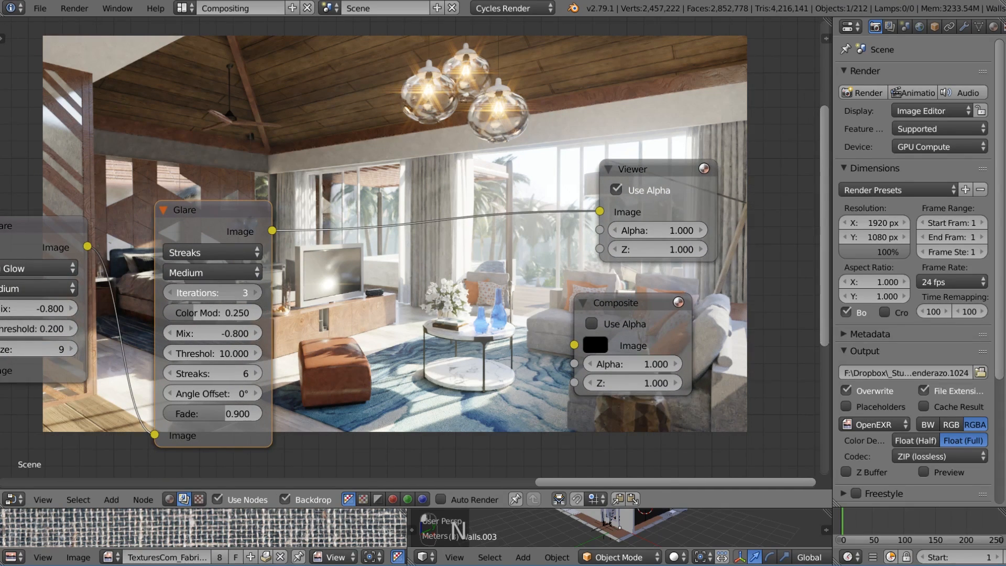
click(255, 293)
click(256, 293)
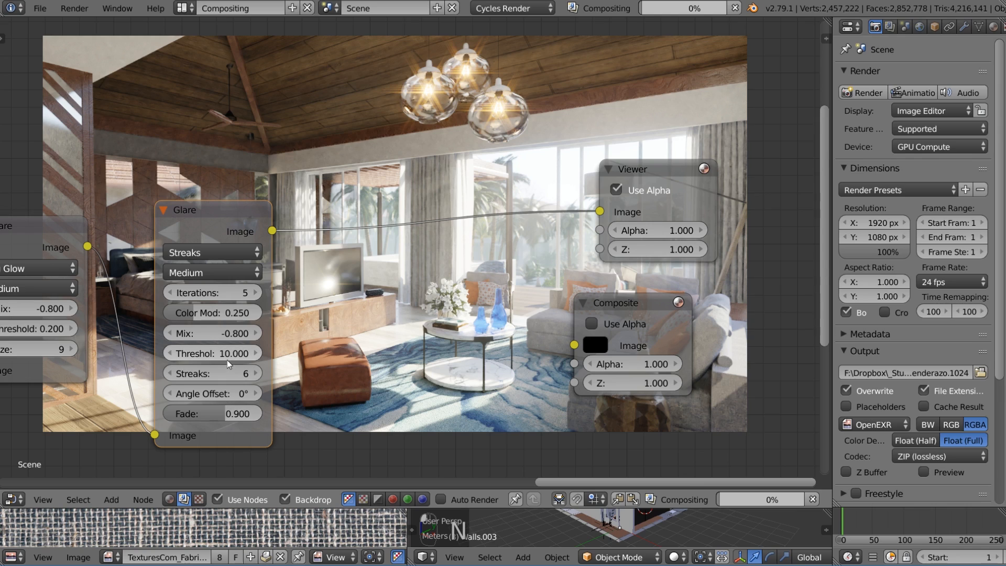
Set the Streaks Glare node's mix to -0.900.
click(227, 334)
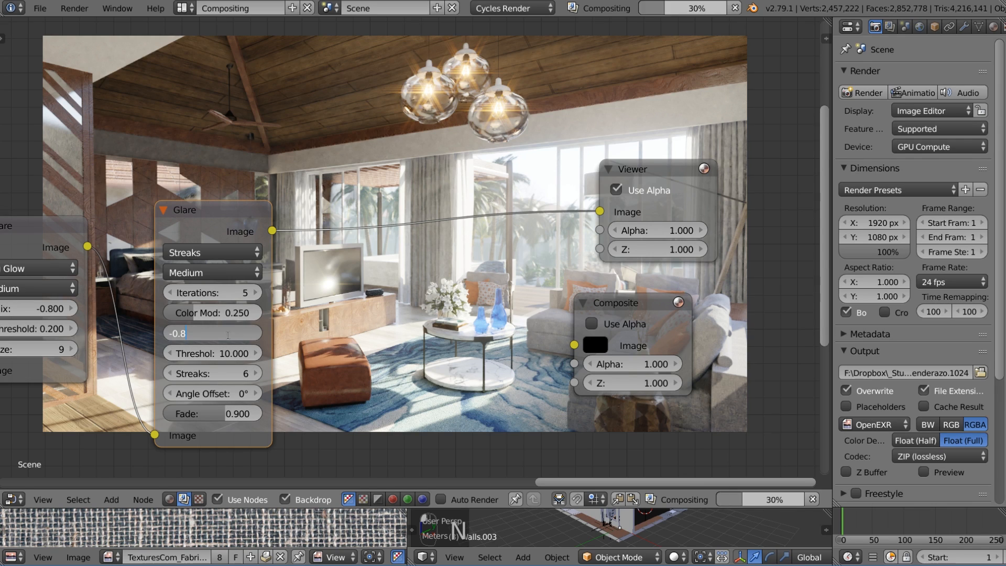
key(BackSpace)
text(9)
key(Return)
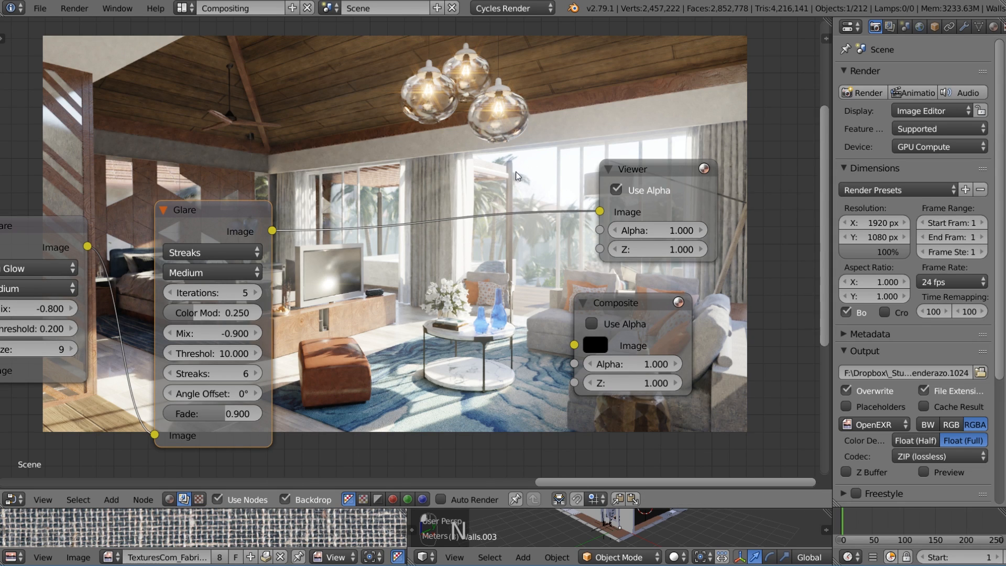
Set the Streaks Glare node's mix to -0.940.
click(229, 333)
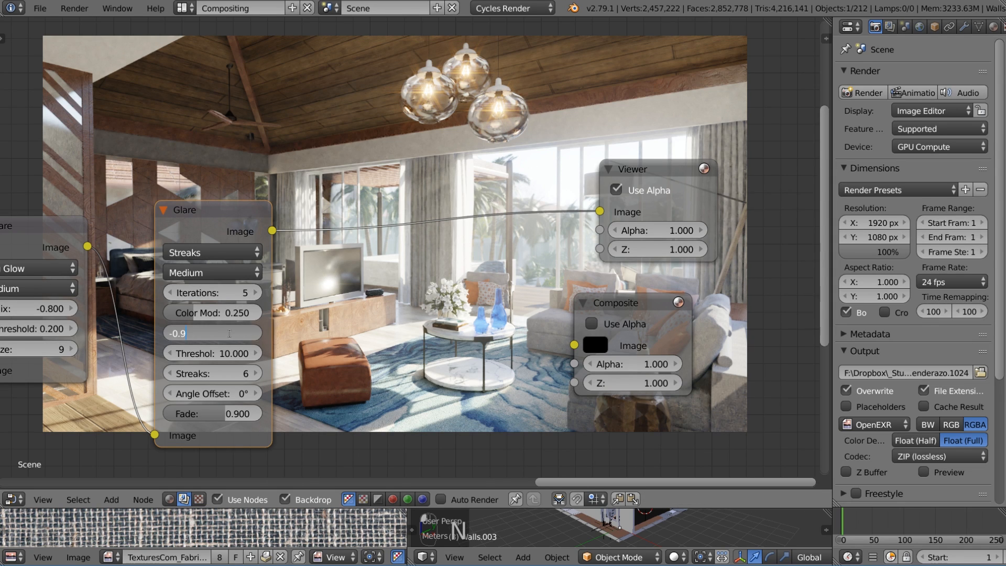
text(4)
key(Return)
Move the Composite node farther from the Streaks Glare node to make room in the node tree.
middle_drag(230, 334, 262, 326)
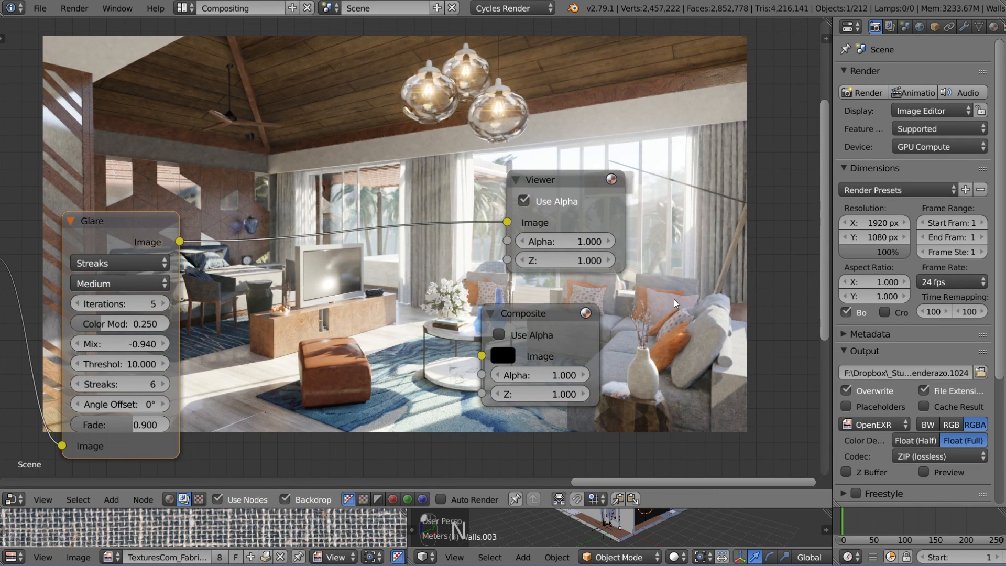
drag(574, 321, 645, 318)
middle_drag(645, 318, 519, 208)
Add a Lens Distortion node and insert it between the Streaks Glare node and the Viewer.
middle_drag(290, 224, 365, 288)
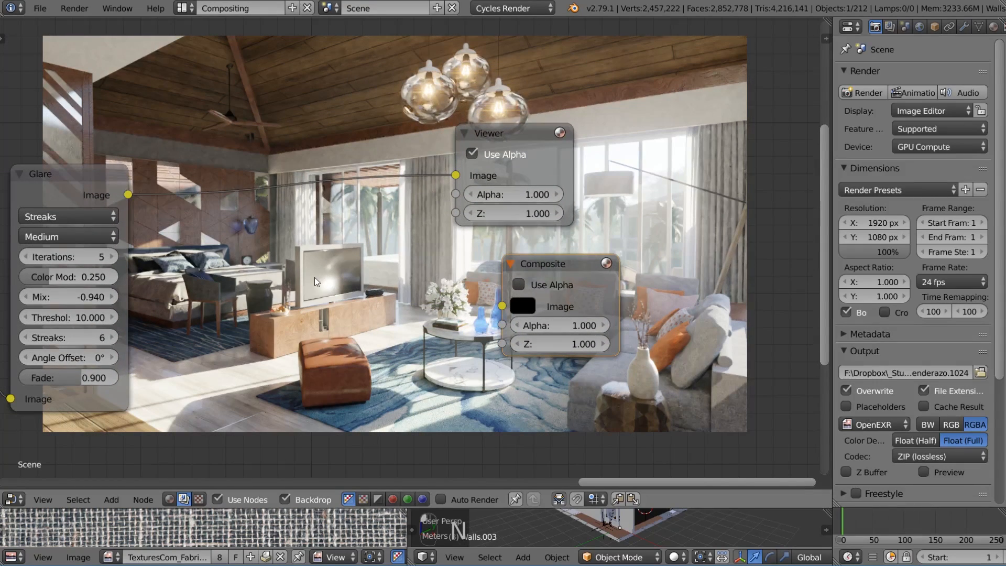
key(shift+a)
mouse_move(300, 267)
mouse_move(278, 309)
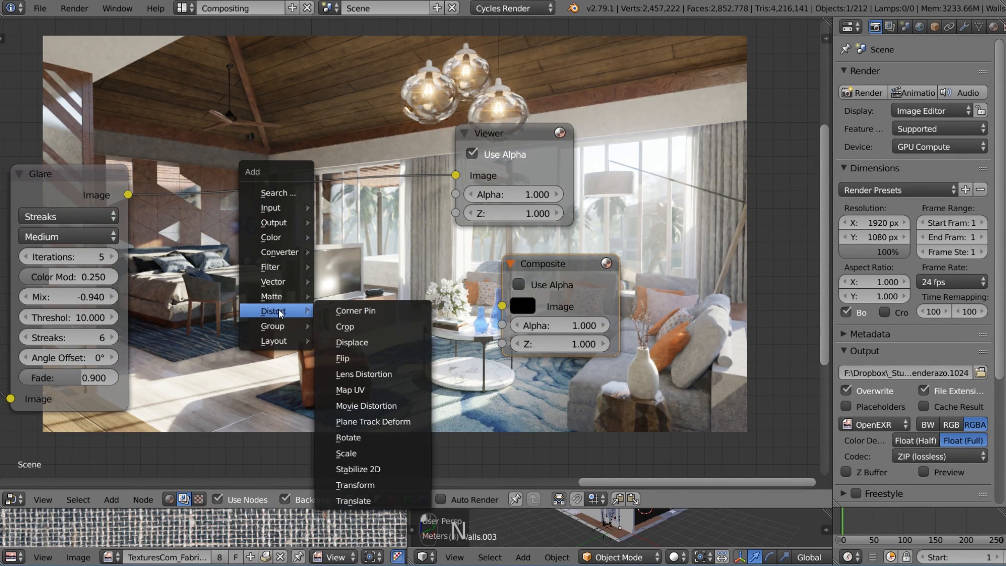
click(388, 380)
click(304, 197)
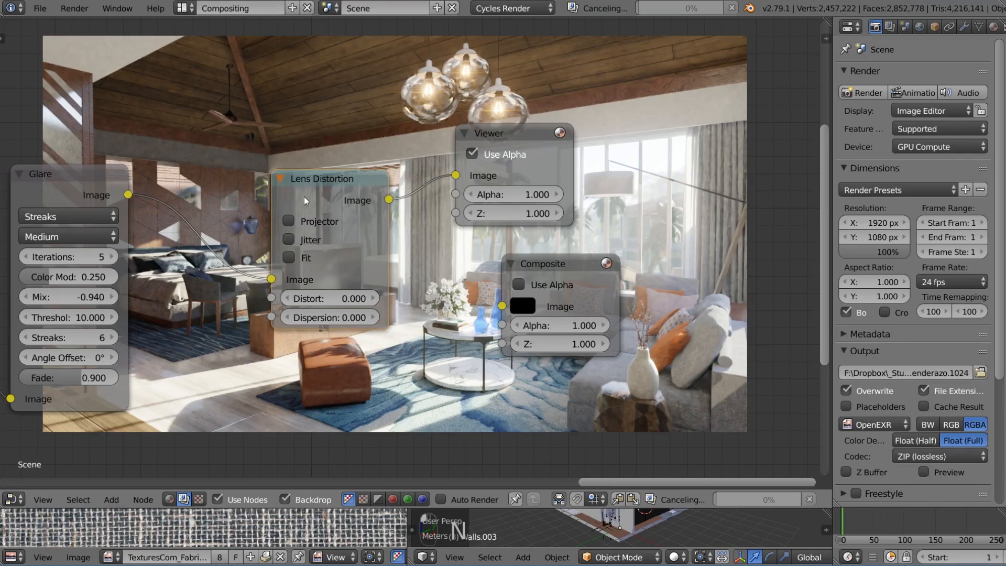
Set the Lens Distortion node's dispersion to 0.004.
click(355, 316)
text(0.0)
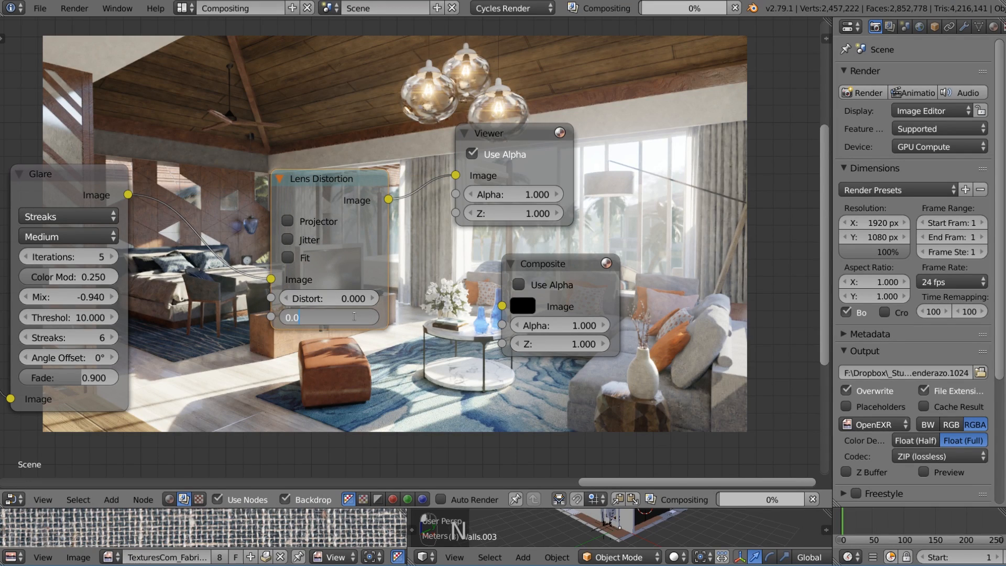
text(04)
key(Return)
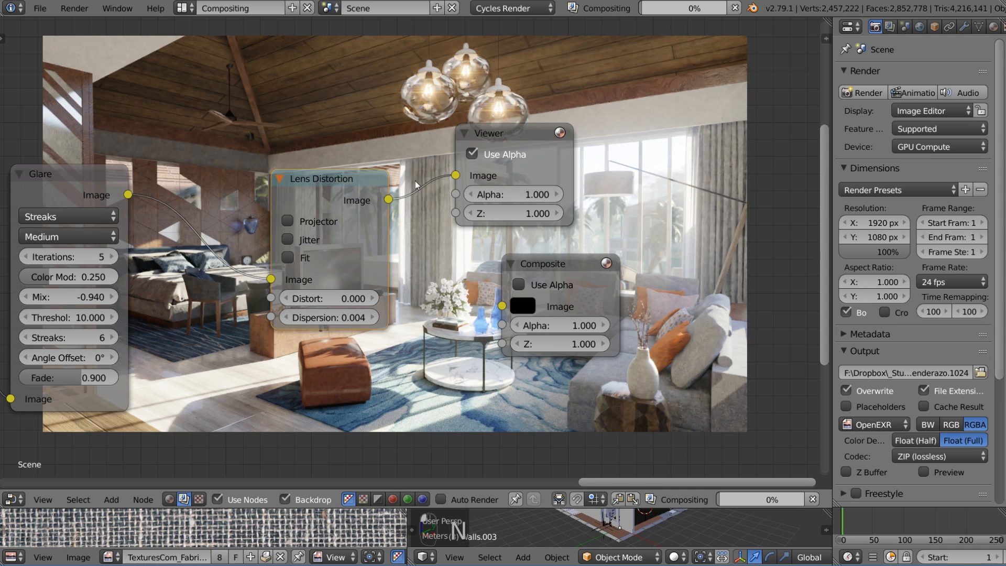
Link the Lens Distortion node's image output to the Composite node and enable Use Alpha on the Composite node.
drag(388, 199, 514, 313)
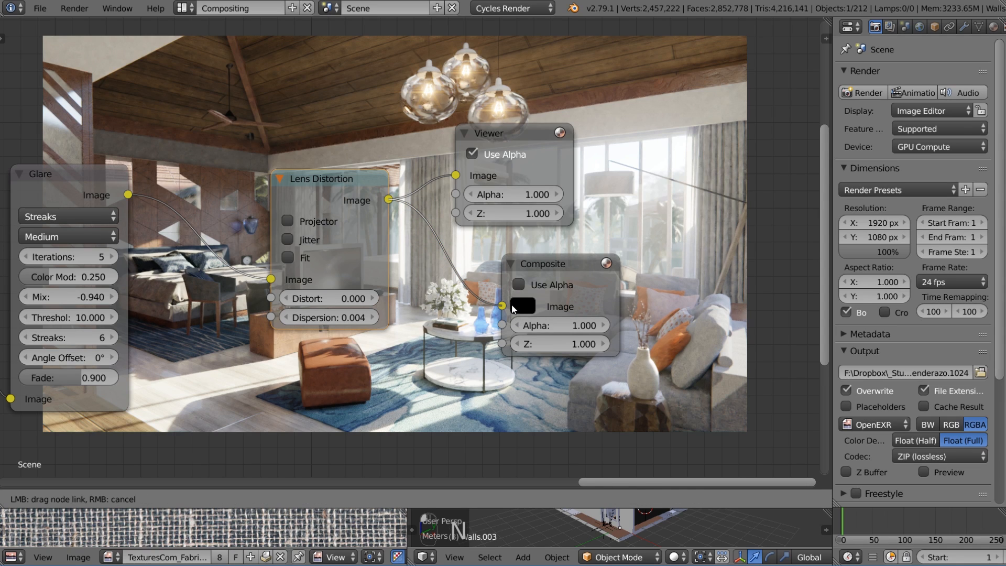
click(517, 284)
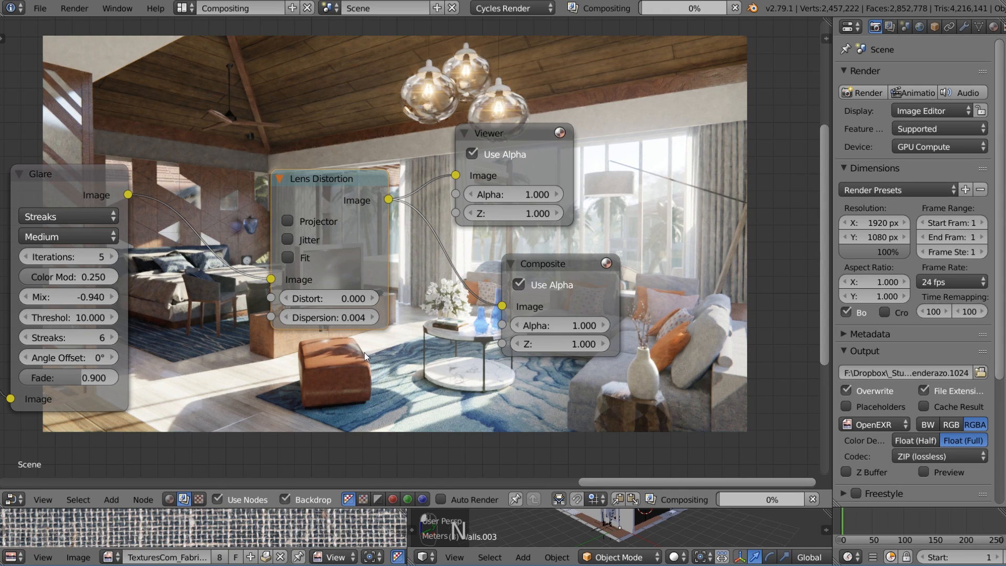
middle_drag(319, 329, 287, 273)
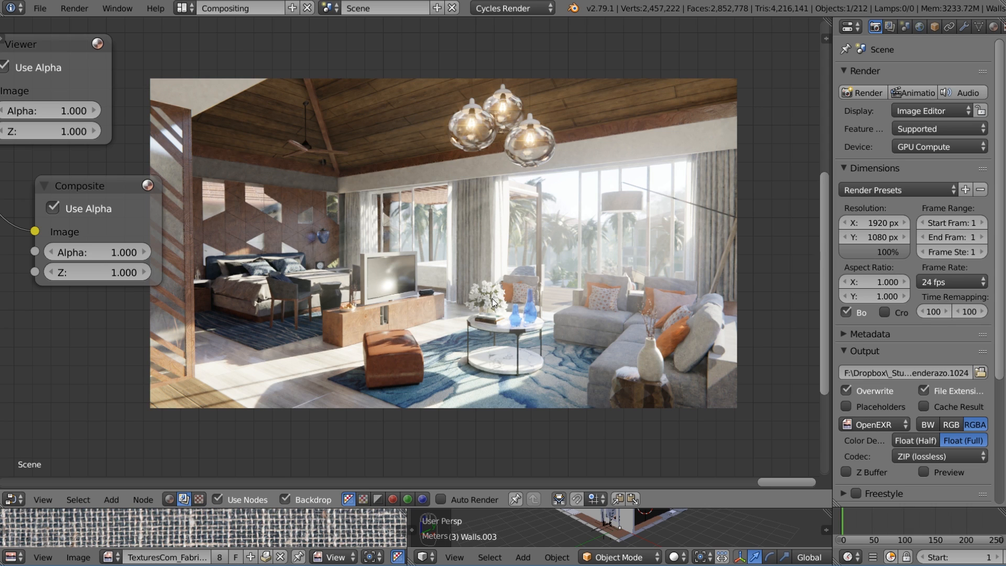
scroll(384, 314, down, 1)
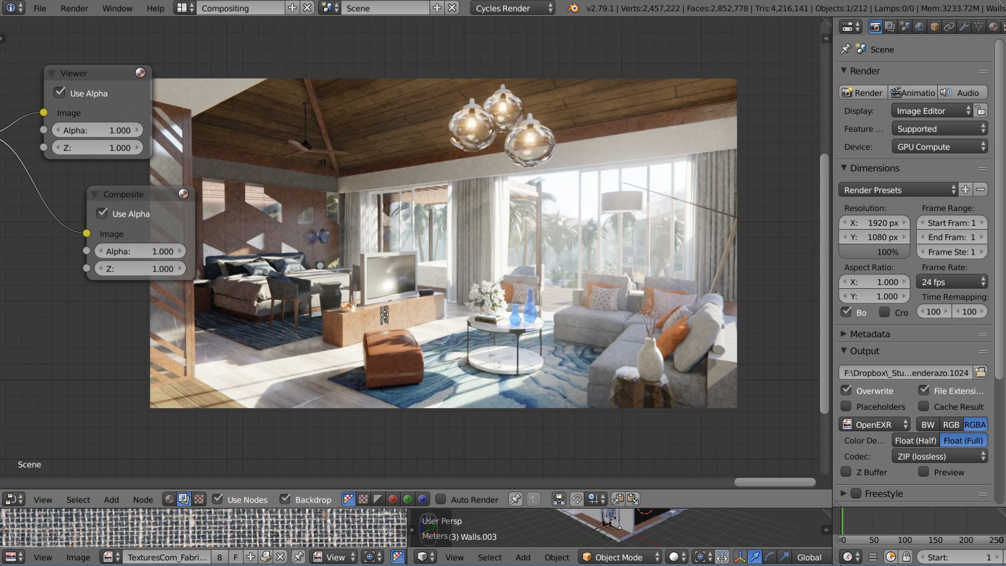
middle_drag(384, 315, 341, 346)
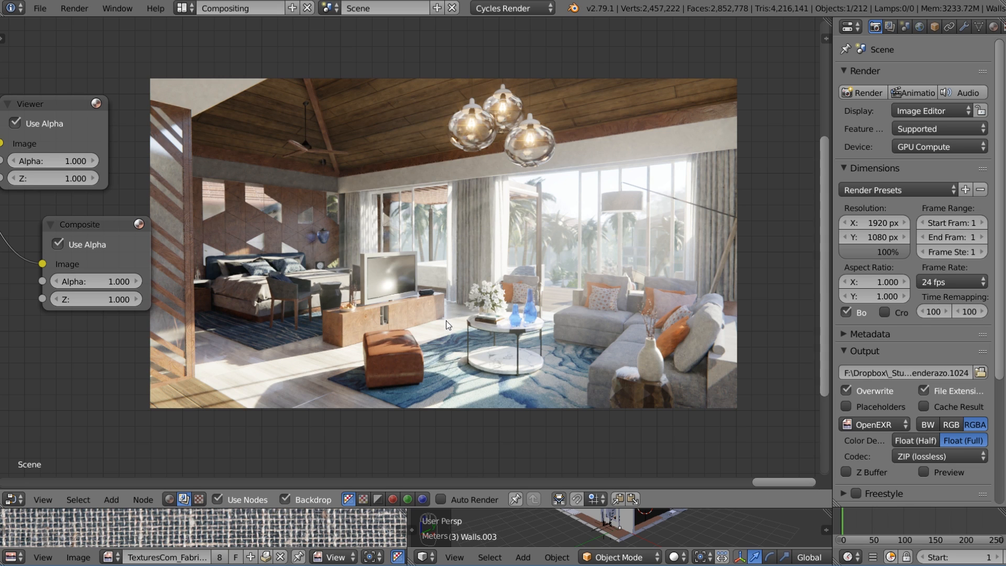
middle_drag(444, 324, 408, 337)
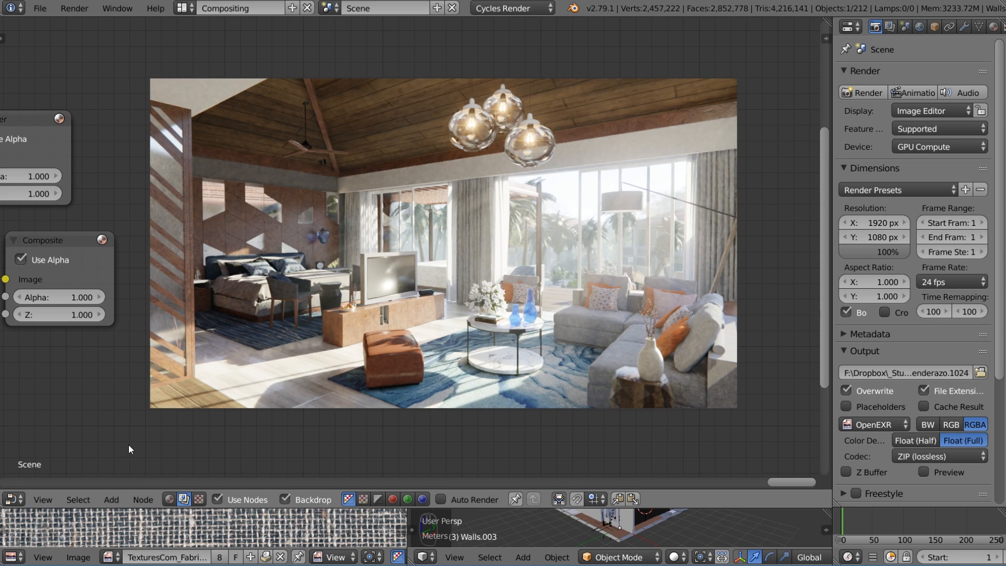
click(52, 9)
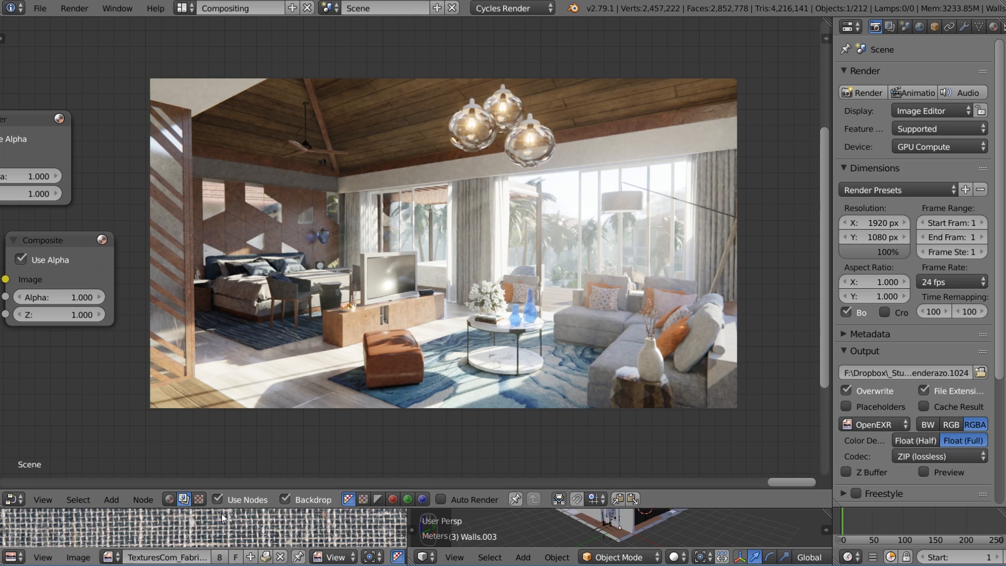
Show the Render Result in the image editor, enlarging that editor and fitting the image to it.
click(108, 557)
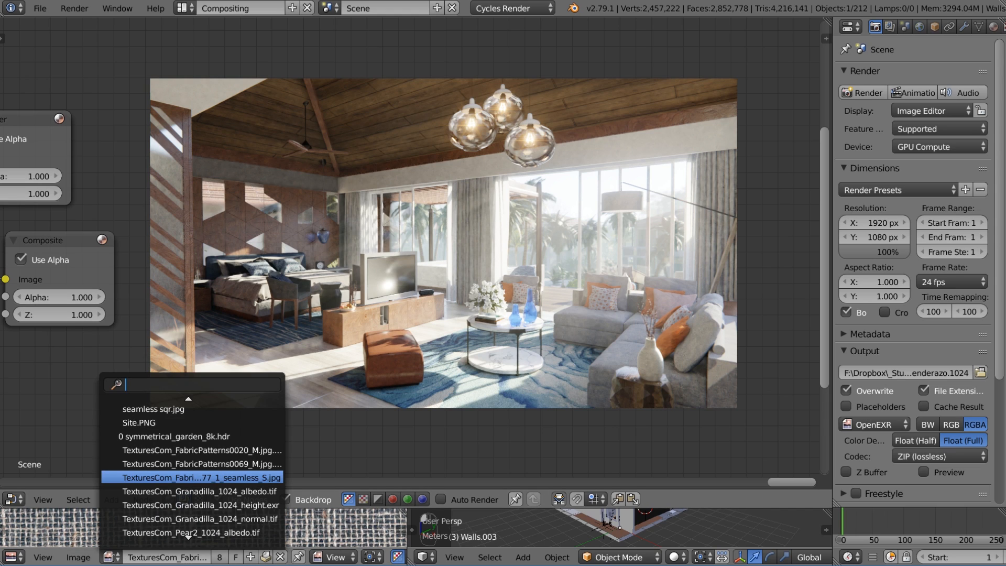
text(RE)
click(166, 441)
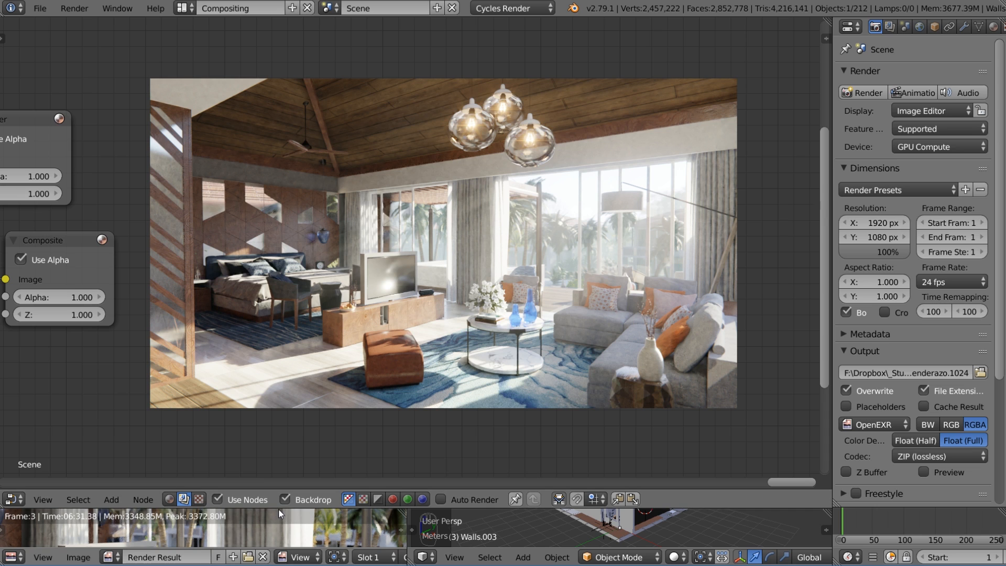
drag(278, 507, 279, 269)
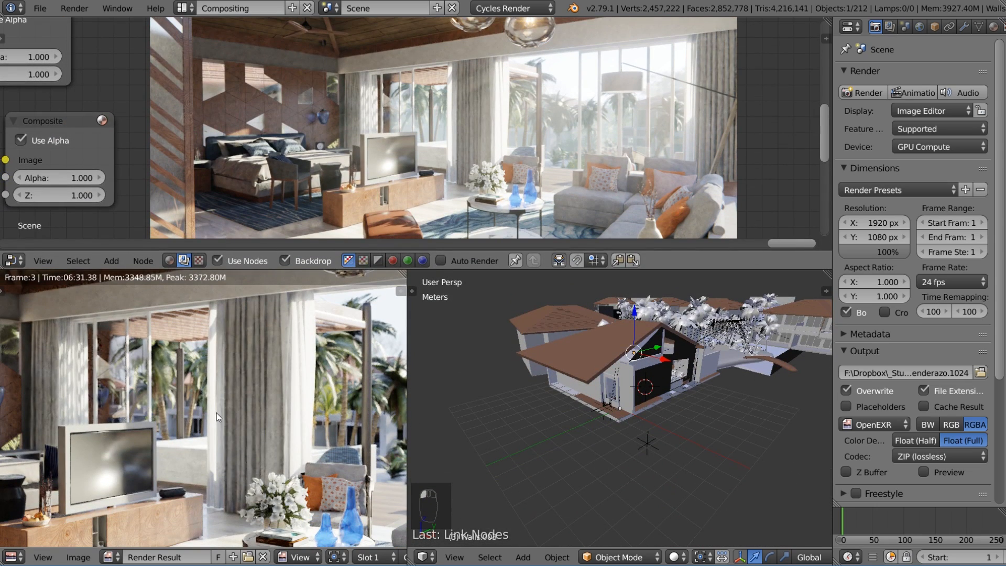
key(shift+Home)
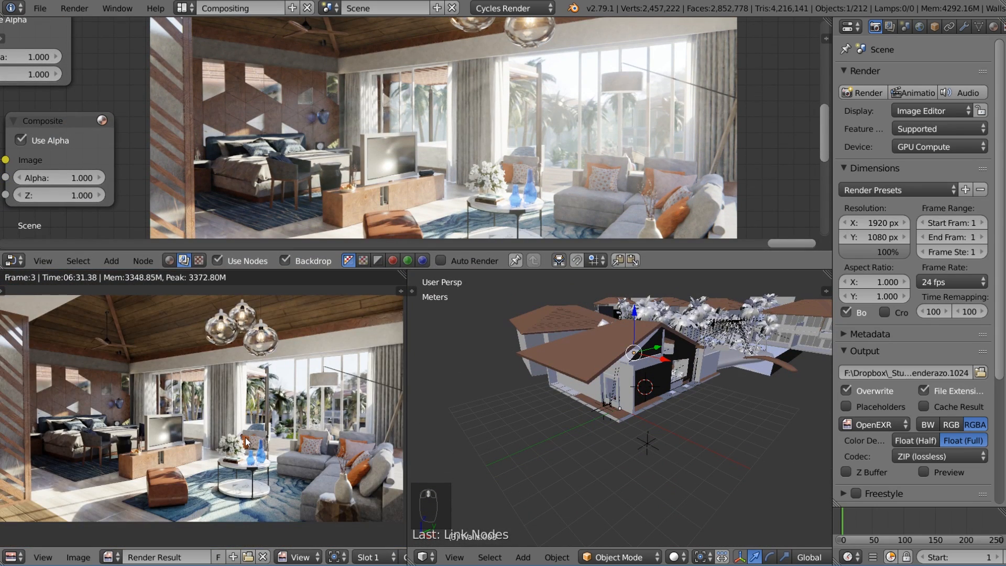
Reconnect the Composite node's image input to refresh the Render Result with the compositing.
middle_drag(168, 196, 276, 184)
scroll(276, 185, up, 1)
click(101, 146)
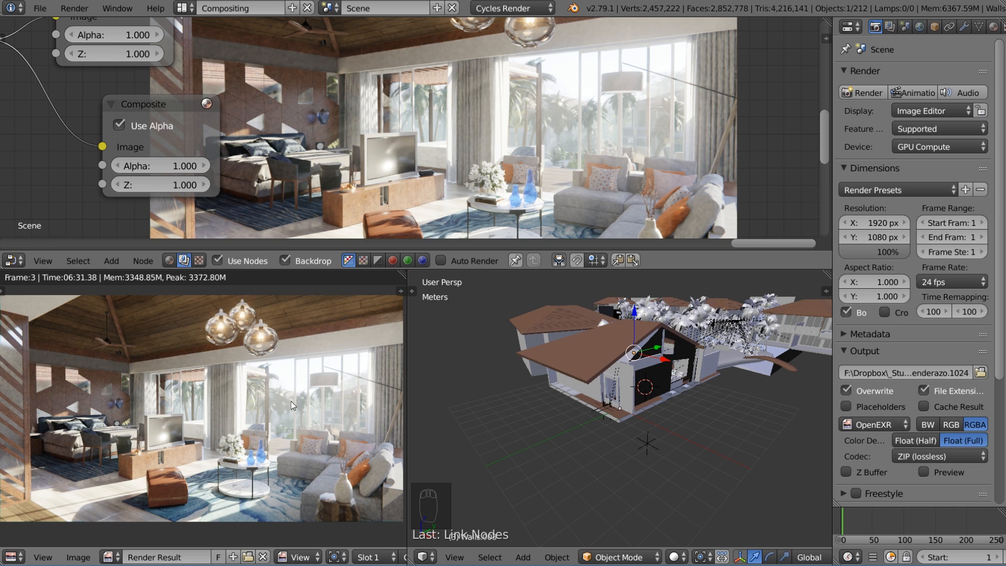
Set the factor of the Mix node that feeds the Add node to 0.94.
scroll(150, 93, down, 4)
middle_drag(150, 92, 529, 115)
scroll(63, 171, down, 5)
middle_drag(24, 177, 244, 166)
click(181, 134)
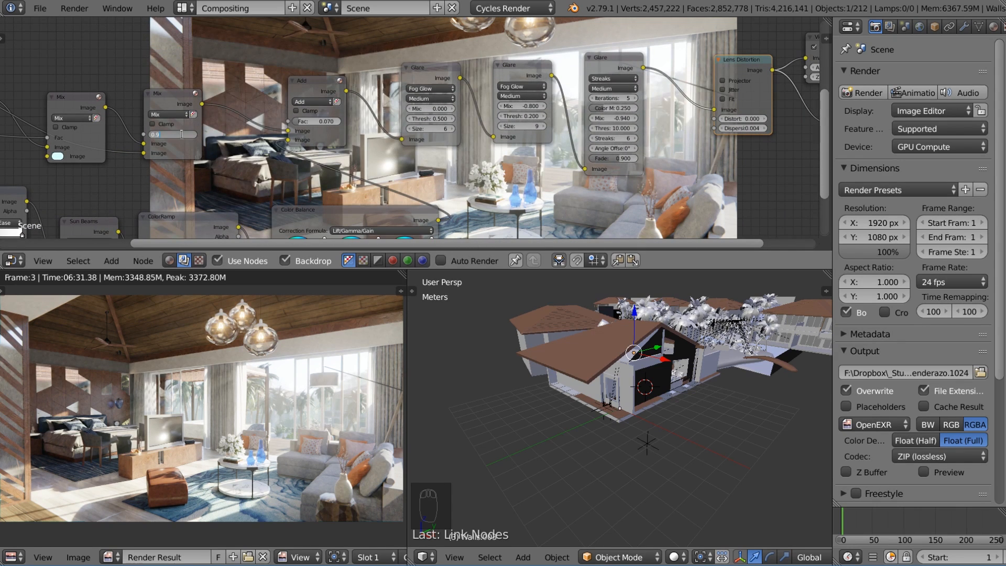
text(0.94)
key(Return)
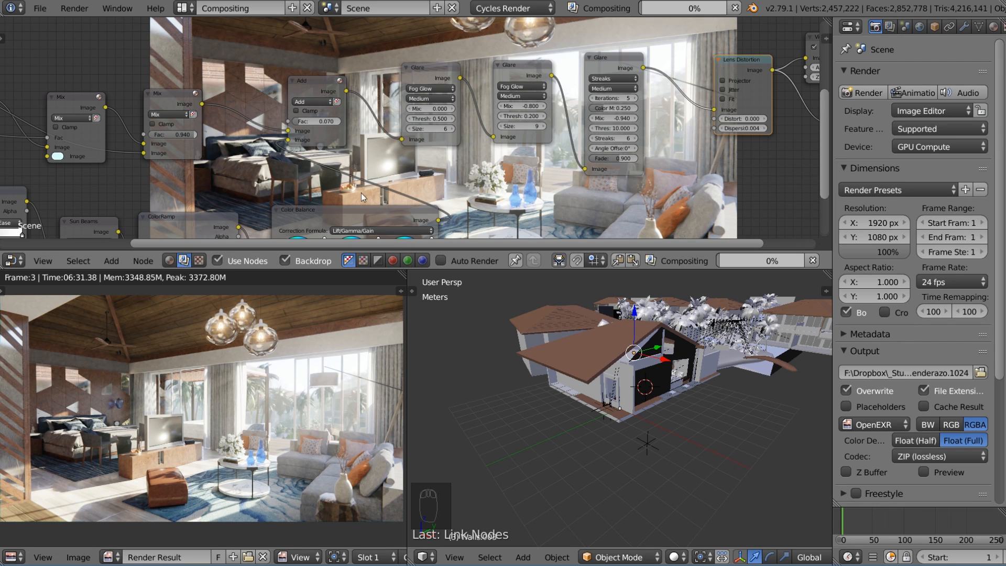
Set the factor of the Mix node that feeds the Add node to 0.92.
middle_drag(383, 185, 354, 156)
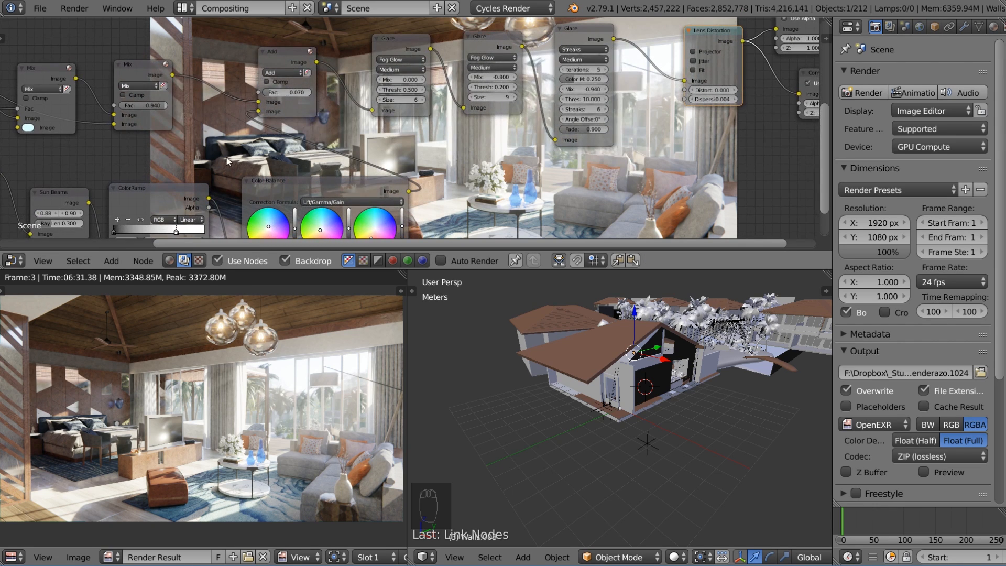
click(150, 102)
text(0.92)
key(Return)
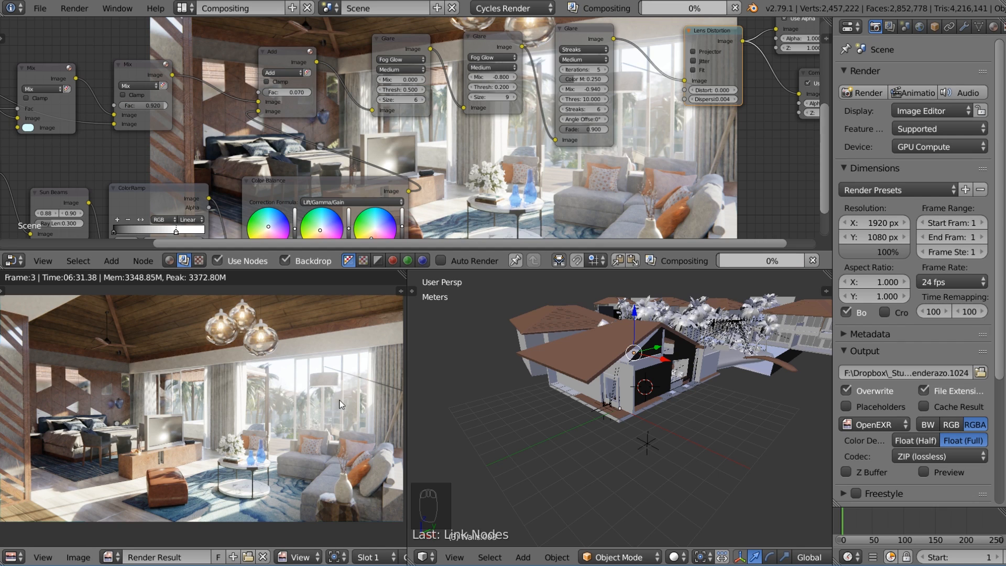
Begin saving the Render Result as an image file and choose PNG as its format.
scroll(302, 403, down, 1)
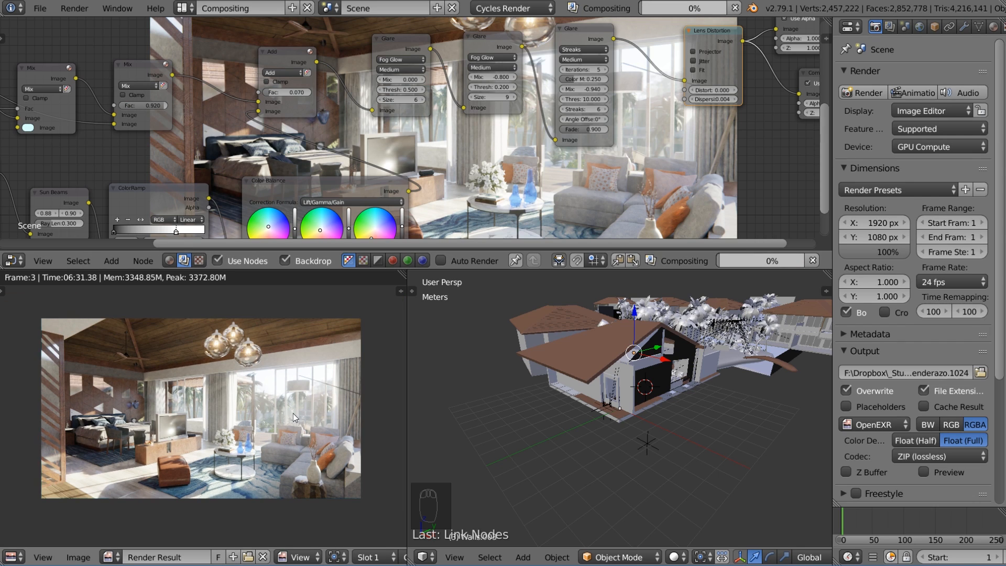
click(89, 557)
click(121, 461)
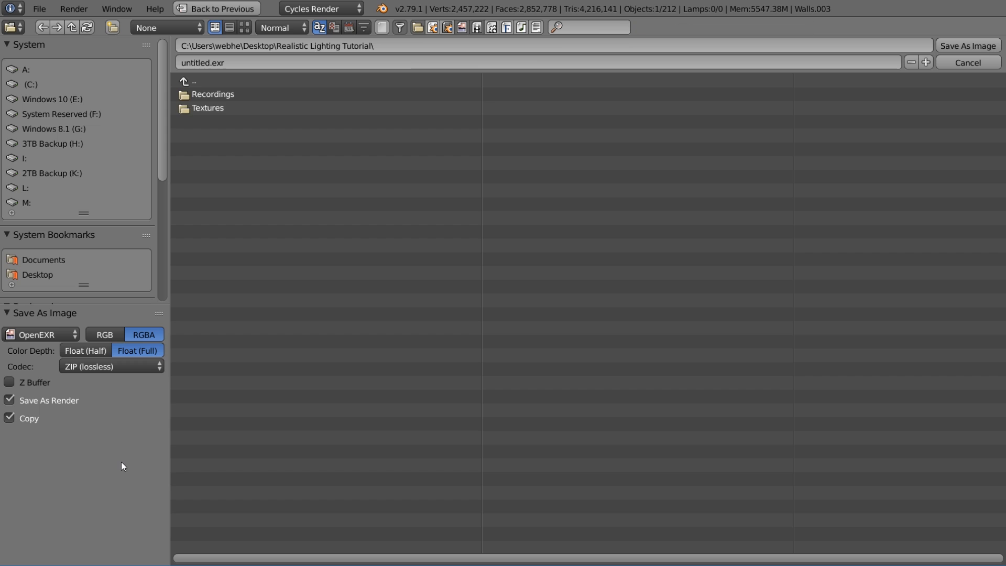
click(55, 335)
click(43, 254)
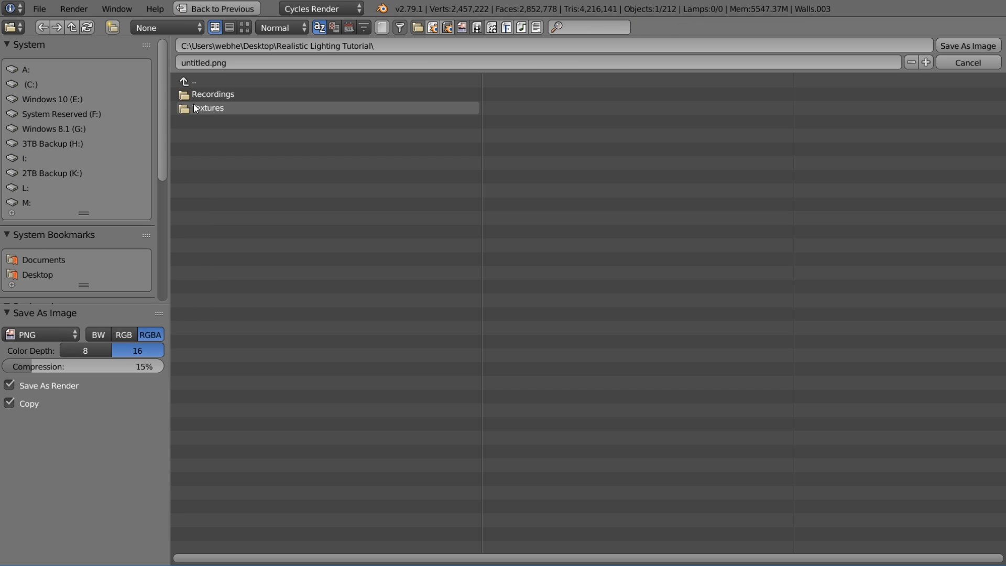
Name the image FINAL.png and save it in the Realistic Lighting Tutorial folder.
double_click(197, 60)
text(FIU)
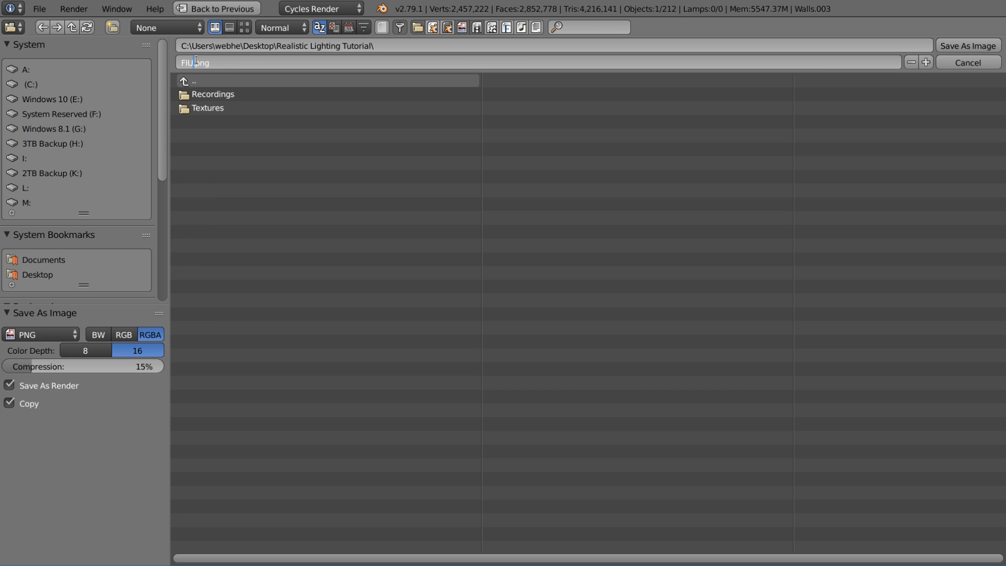
key(BackSpace)
text(NAL)
key(Return)
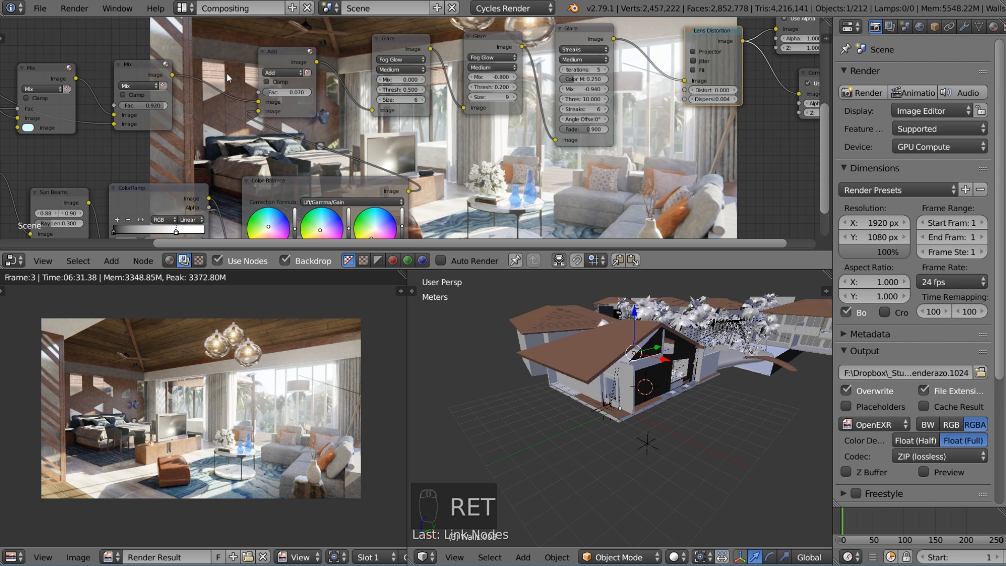
Start a new file in the Compositing screen layout with the render resolution scale at 100%.
click(41, 8)
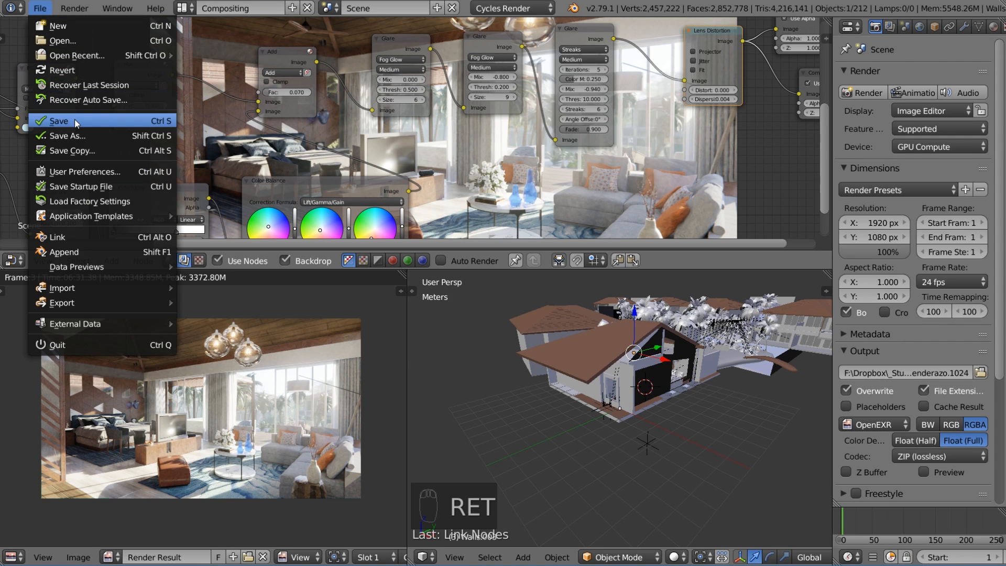
click(41, 8)
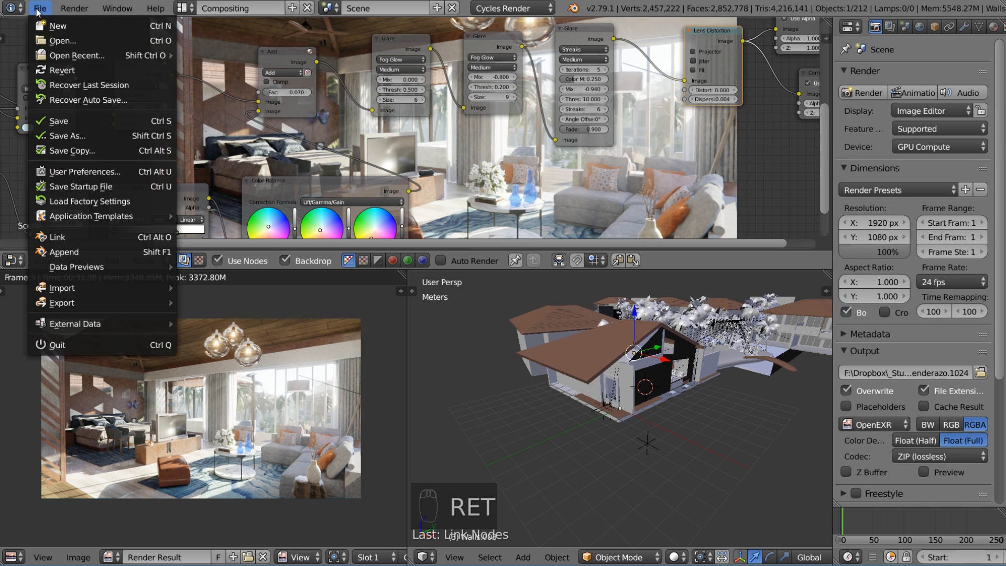
click(55, 18)
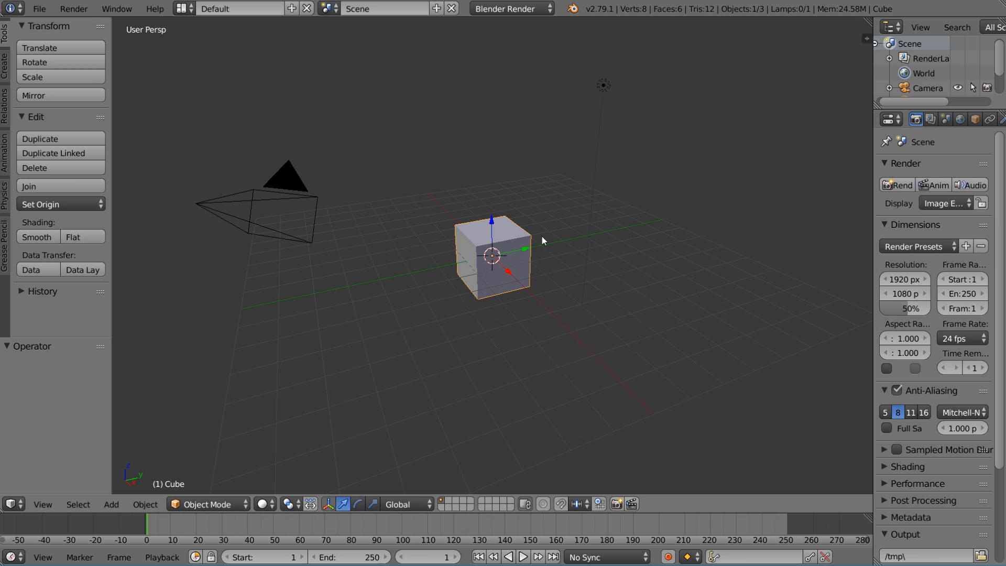
click(183, 8)
click(209, 60)
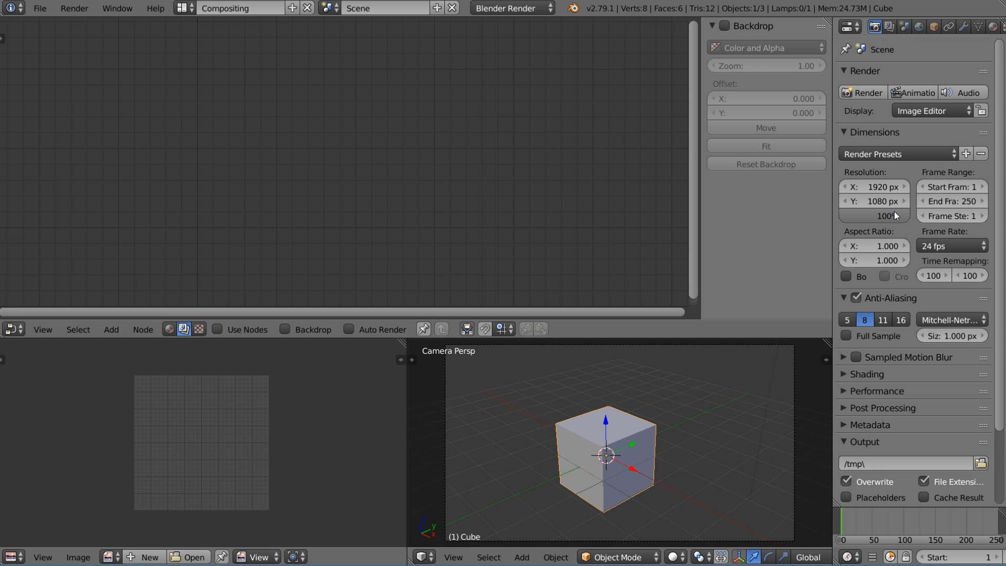
Enable compositing nodes and the backdrop, and delete the default Render Layers node.
click(216, 329)
click(286, 329)
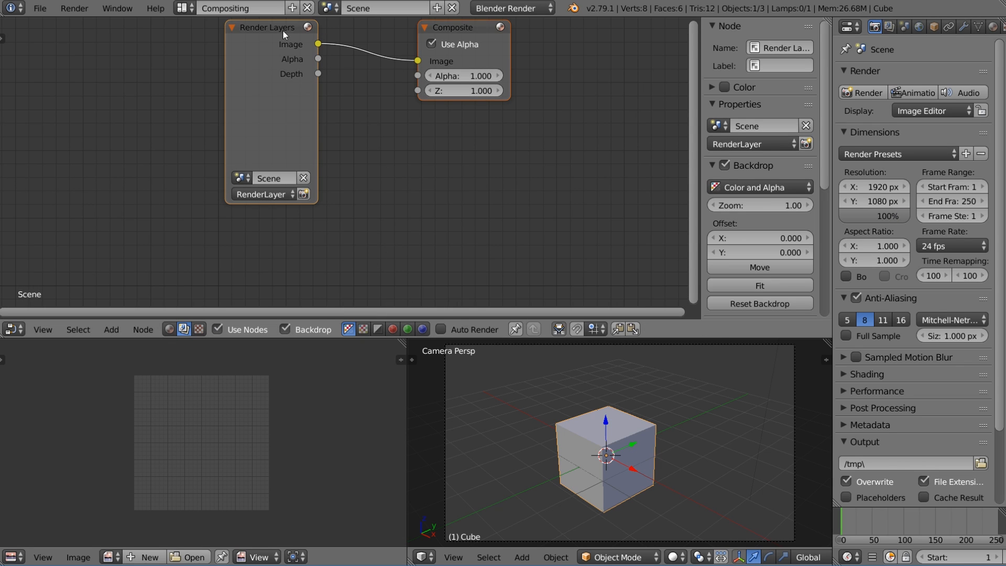
key(x)
Add an Image input node and load FINAL.png into it.
key(shift+a)
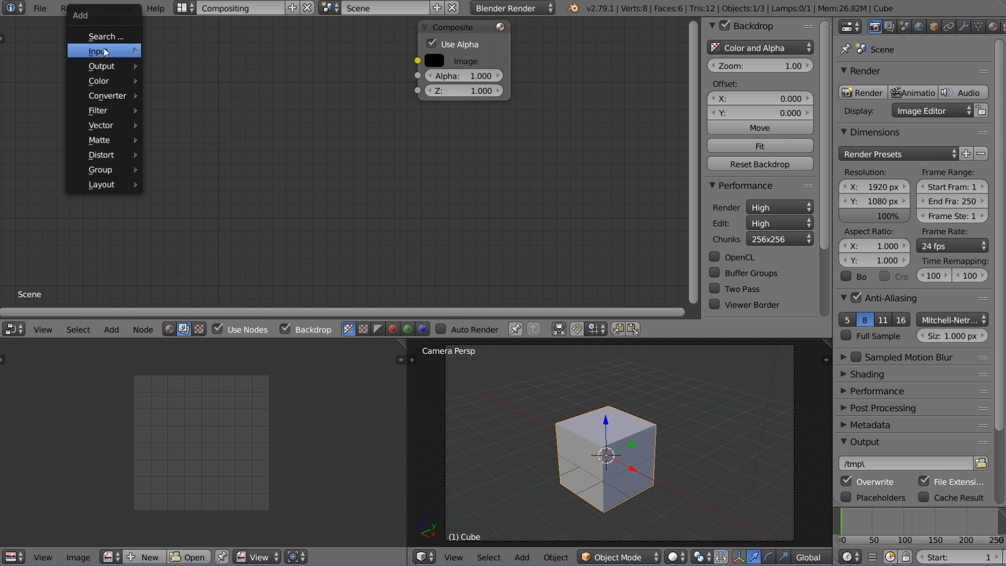
mouse_move(105, 51)
click(193, 97)
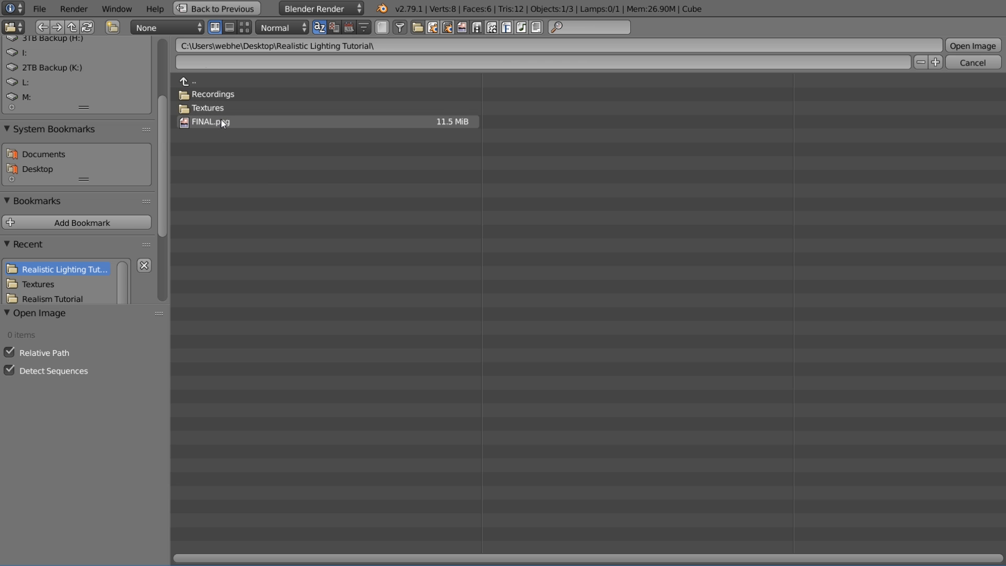
click(221, 121)
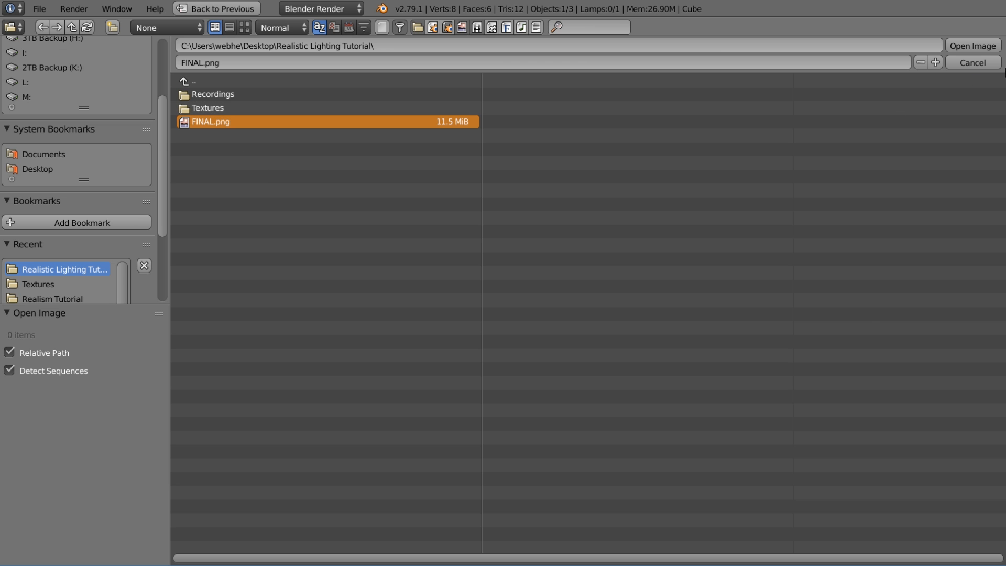
click(966, 46)
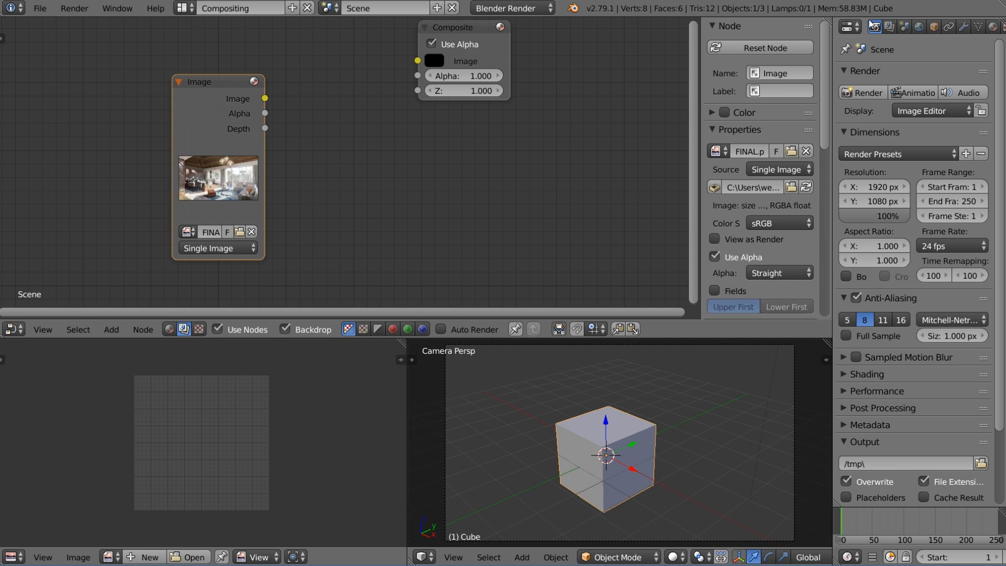
Preview the Image node through a Viewer node and shrink the backdrop to show the whole picture.
ctrl+shift+click(228, 100)
key(alt+v)
key(alt+v)
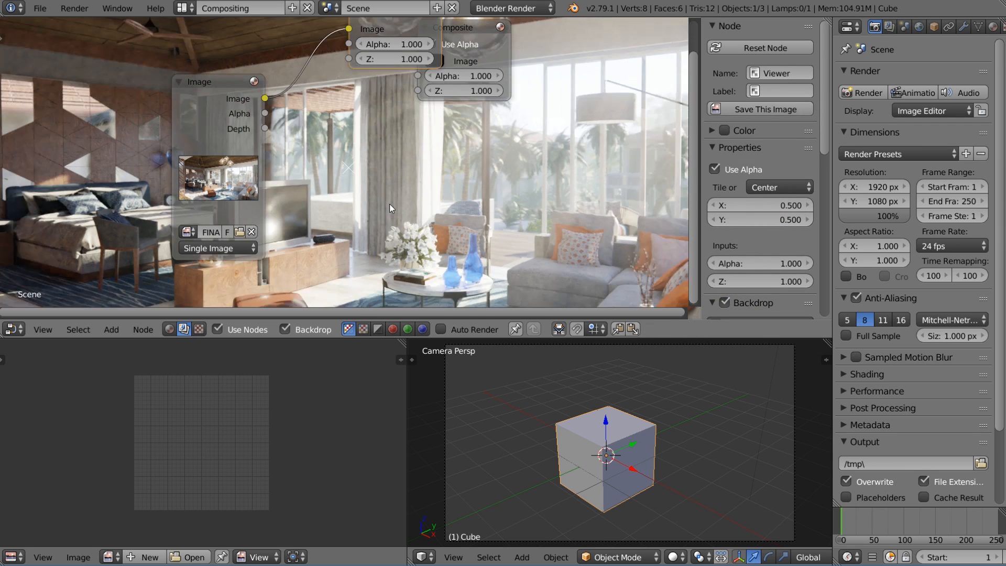
middle_drag(391, 209, 114, 192)
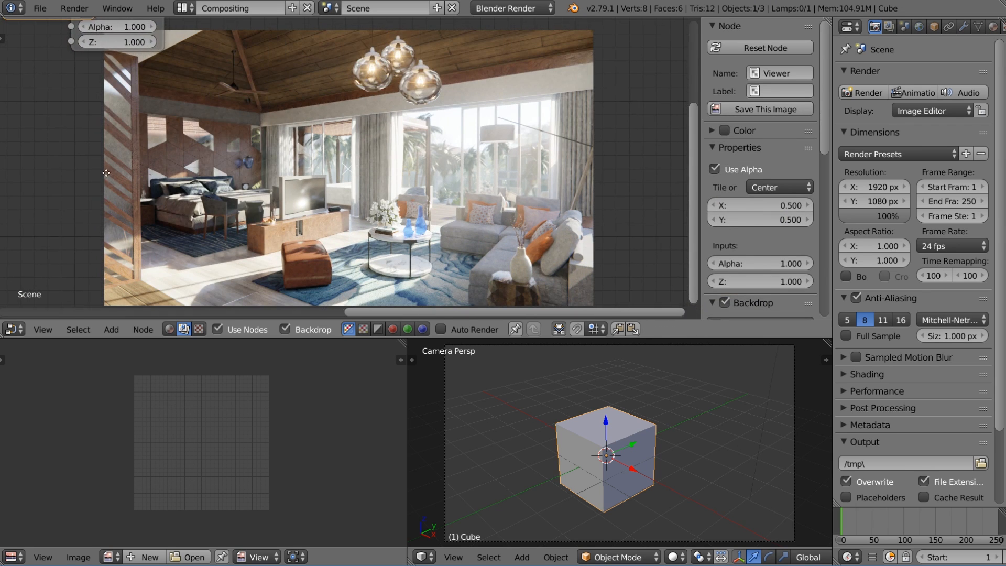
Set the view transform to Film in the scene's color management settings.
click(904, 26)
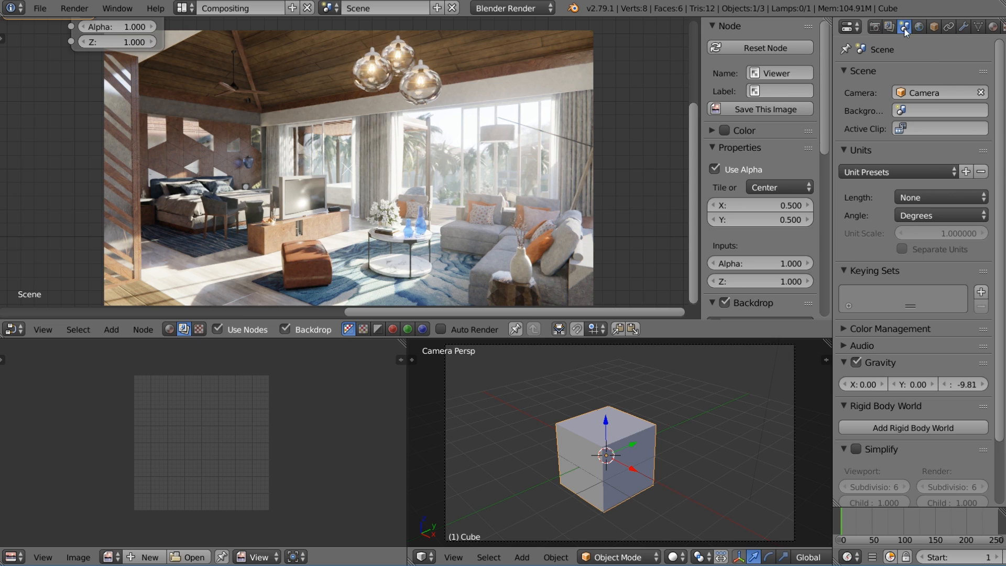
click(892, 329)
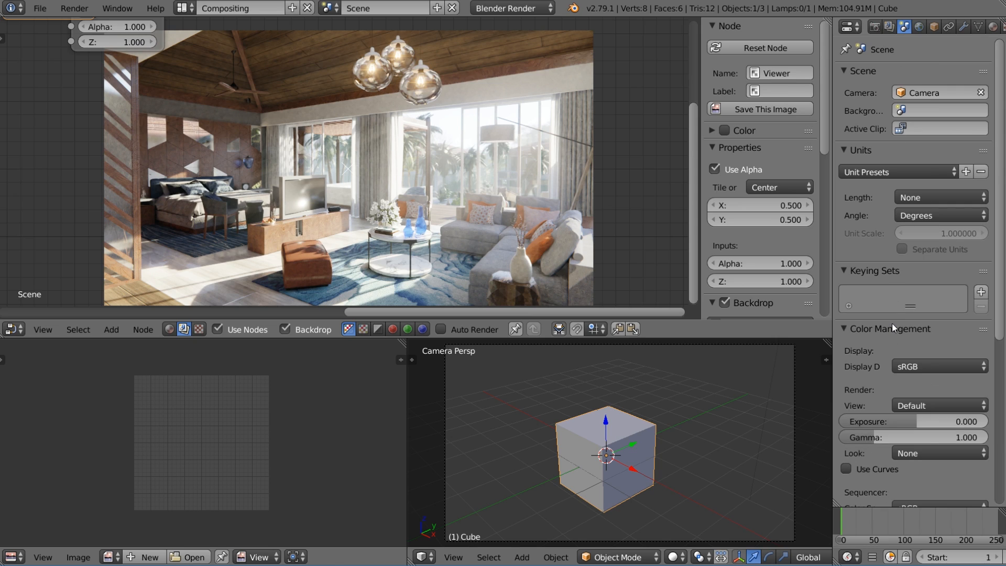
click(922, 406)
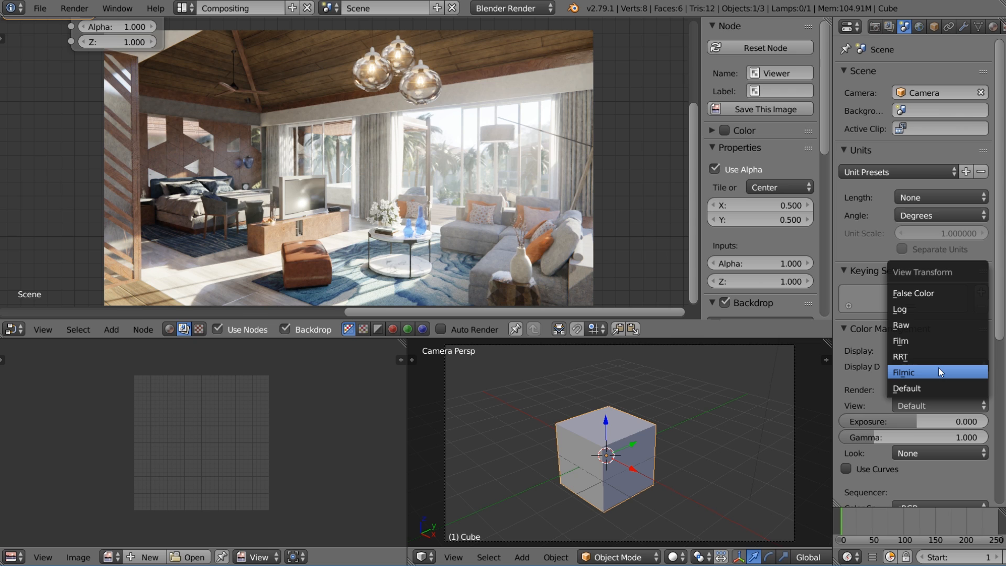
click(940, 339)
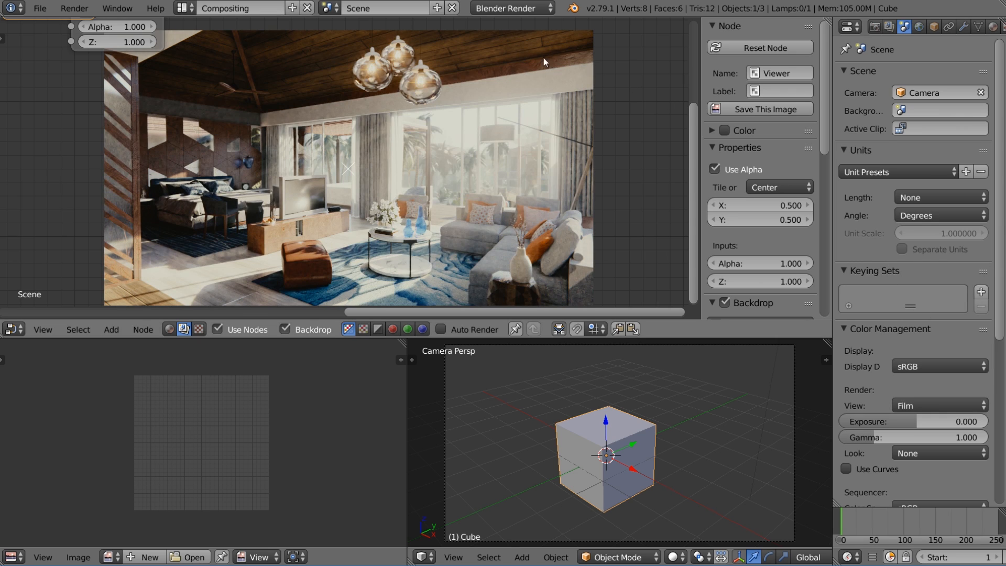
Try exposure values of 0.8 and 0.7 in the scene's color management settings.
middle_drag(412, 150, 361, 162)
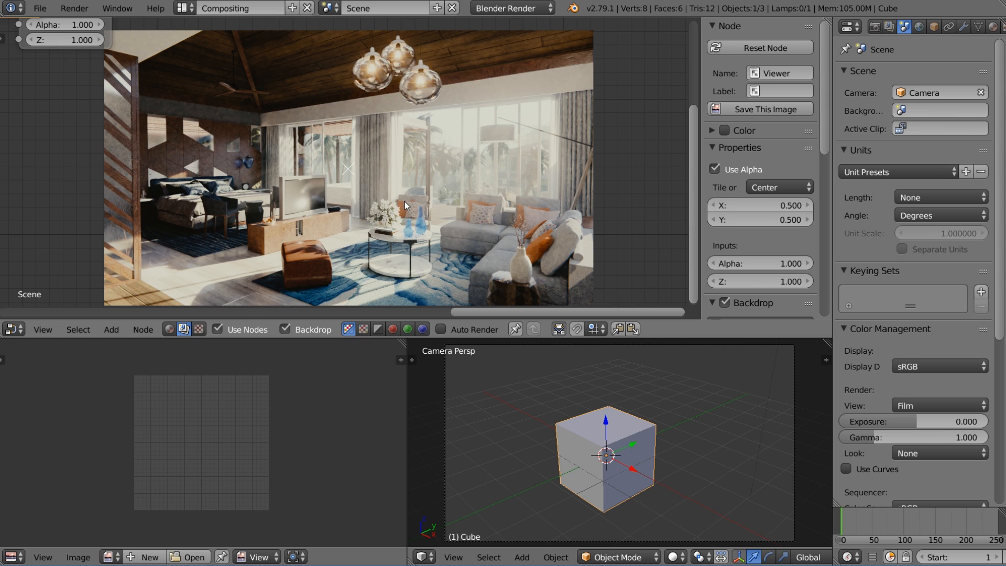
click(911, 422)
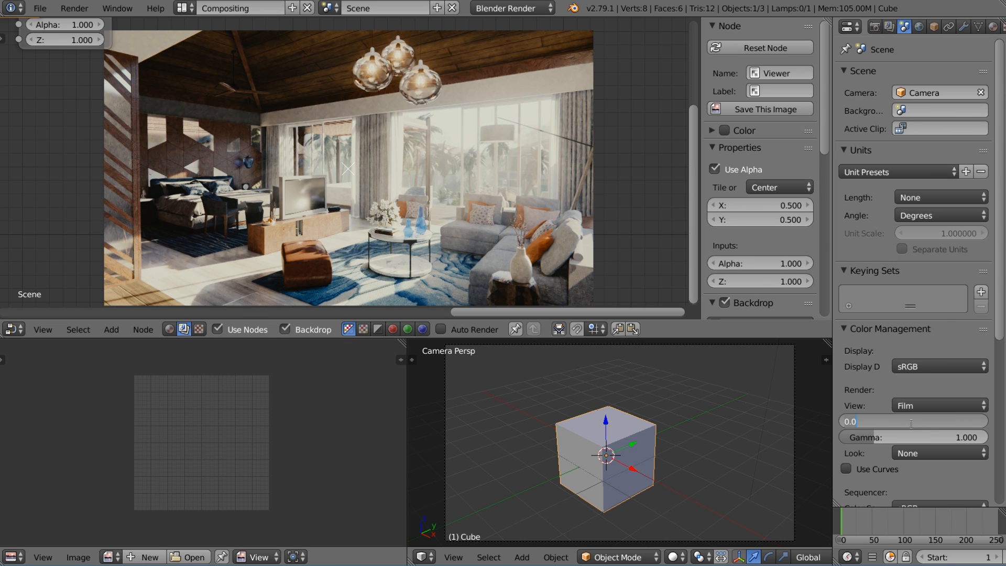
text(0.8)
key(Return)
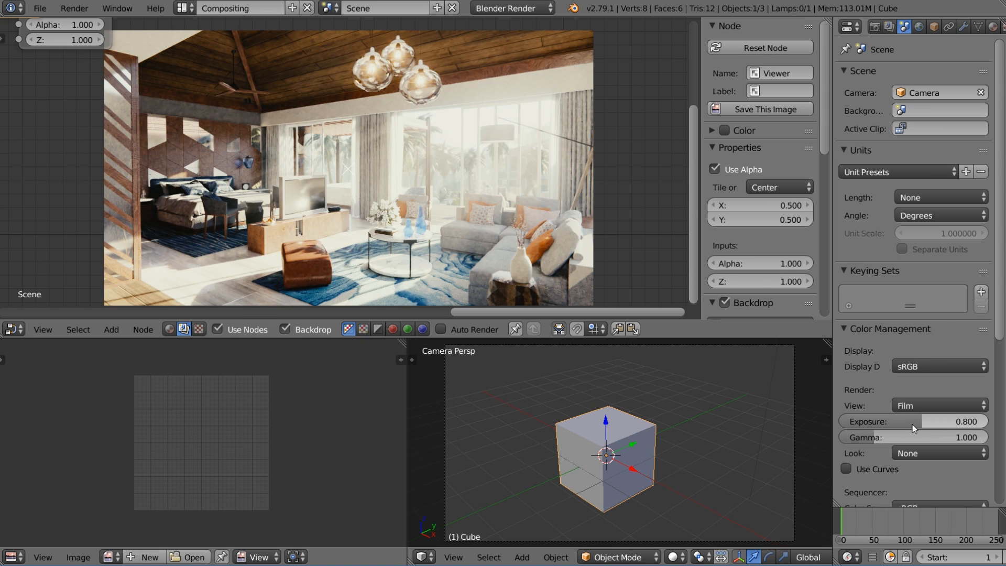
click(906, 423)
text(0.)
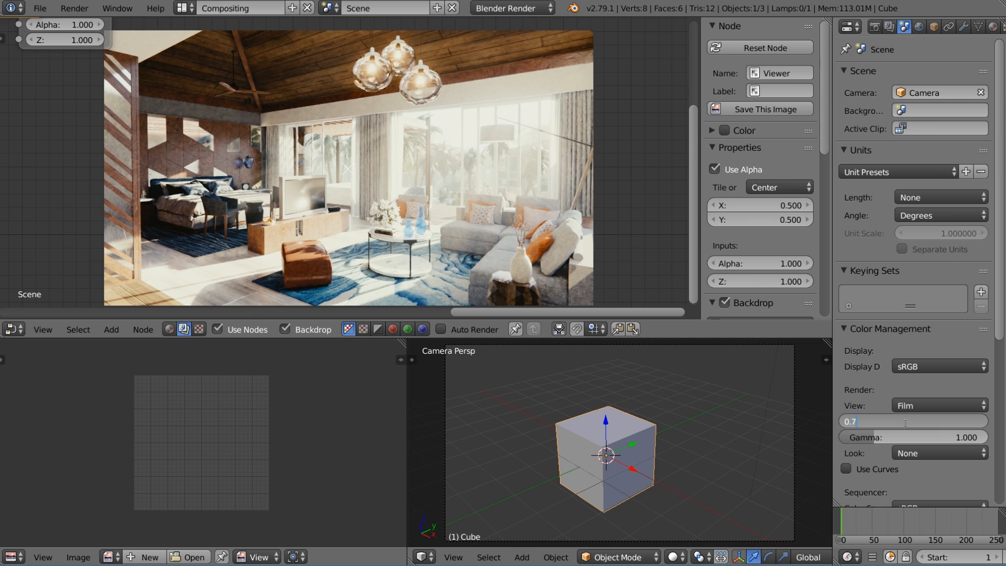
text(7)
key(Return)
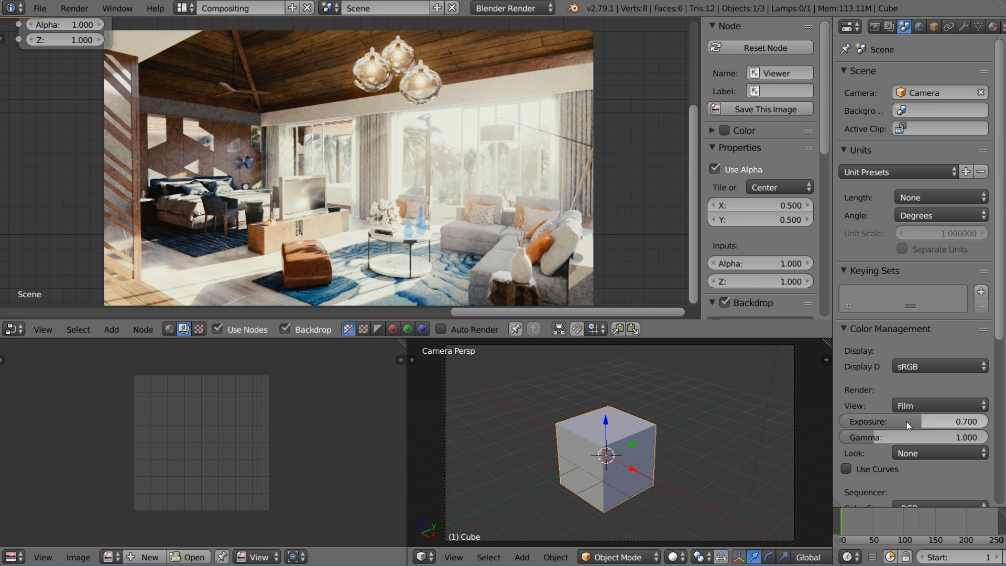
Set the color management exposure to 0.6.
drag(926, 419, 917, 420)
click(917, 420)
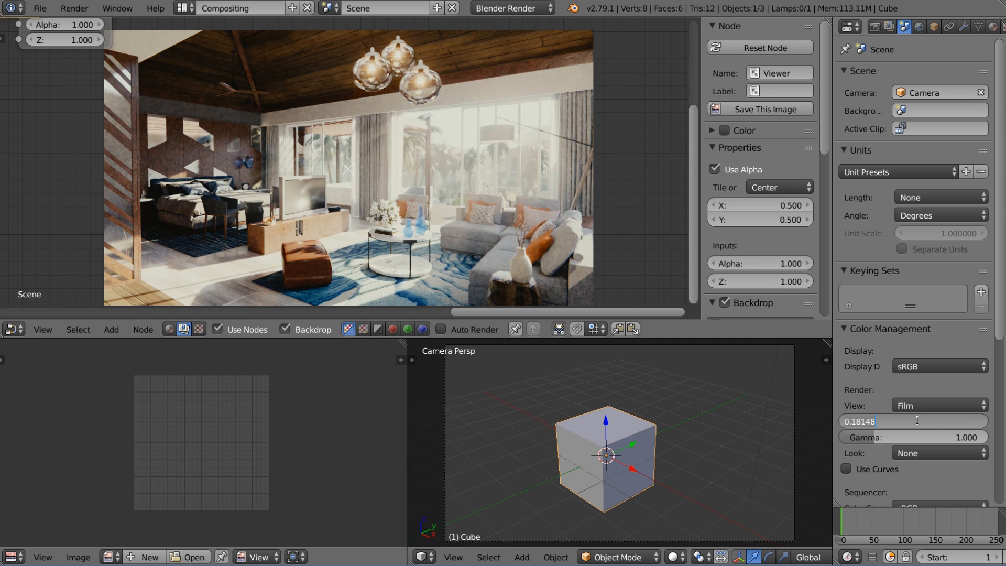
text(0.6)
key(Return)
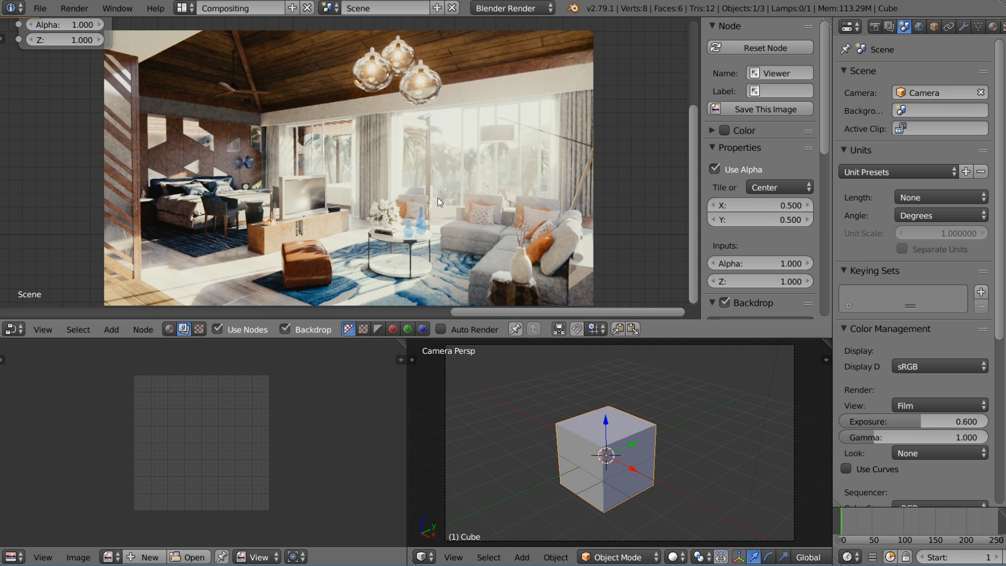
Place the Composite node below the Viewer node and connect the Image node's image output to it.
scroll(300, 126, down, 8)
middle_drag(309, 122, 433, 127)
scroll(419, 129, up, 3)
drag(313, 42, 299, 80)
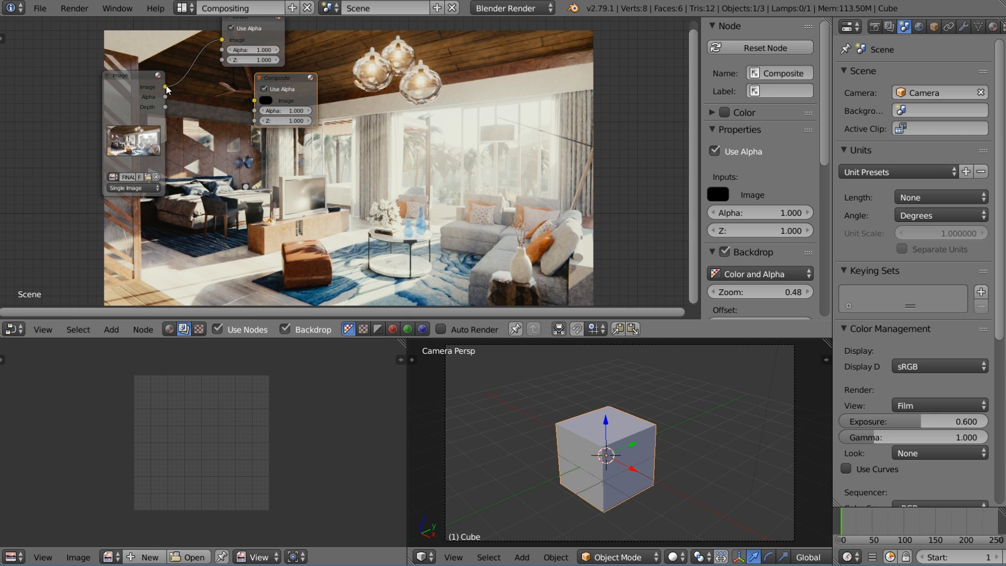
drag(165, 87, 255, 100)
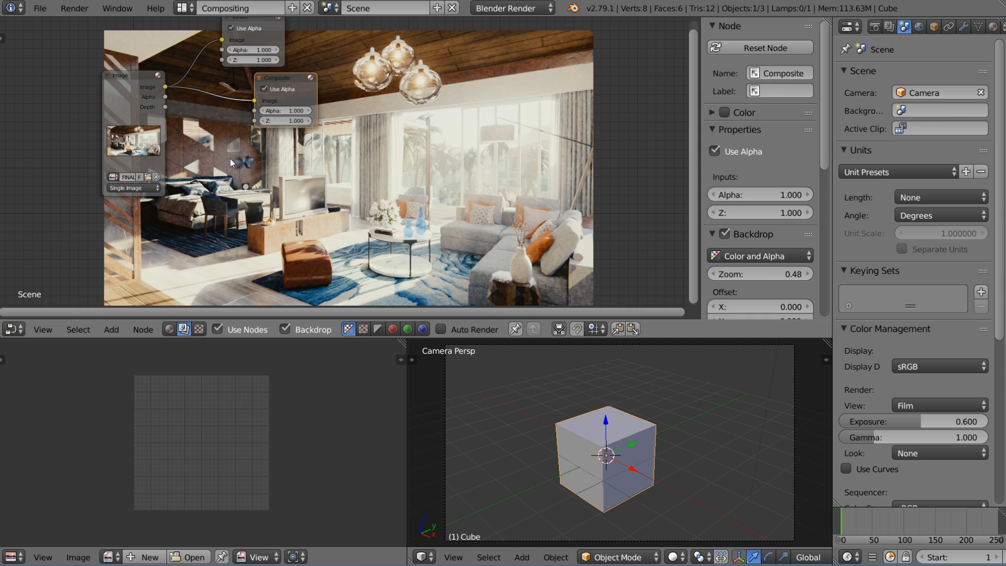
Try to save the Render Result from the image editor.
click(108, 557)
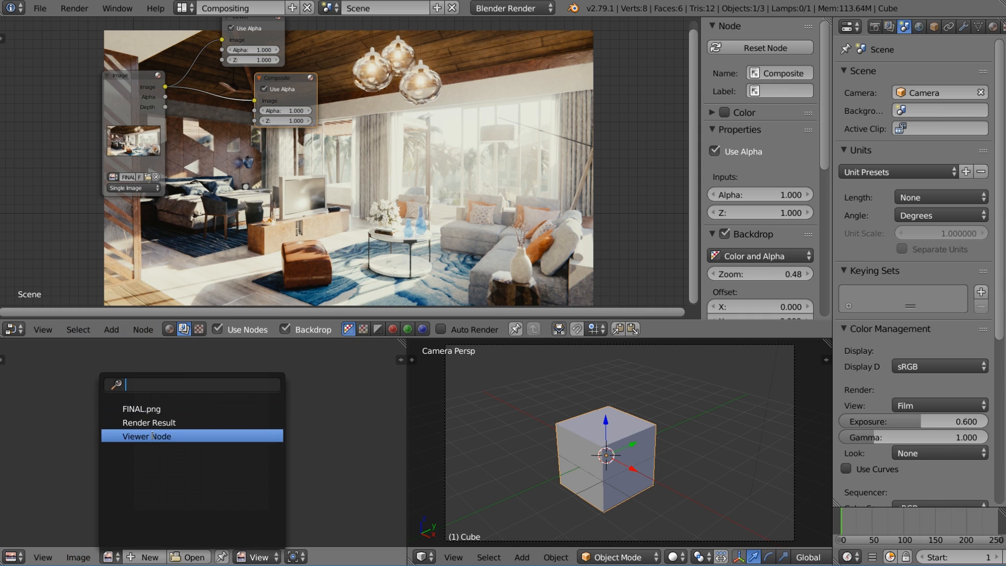
click(139, 421)
click(78, 557)
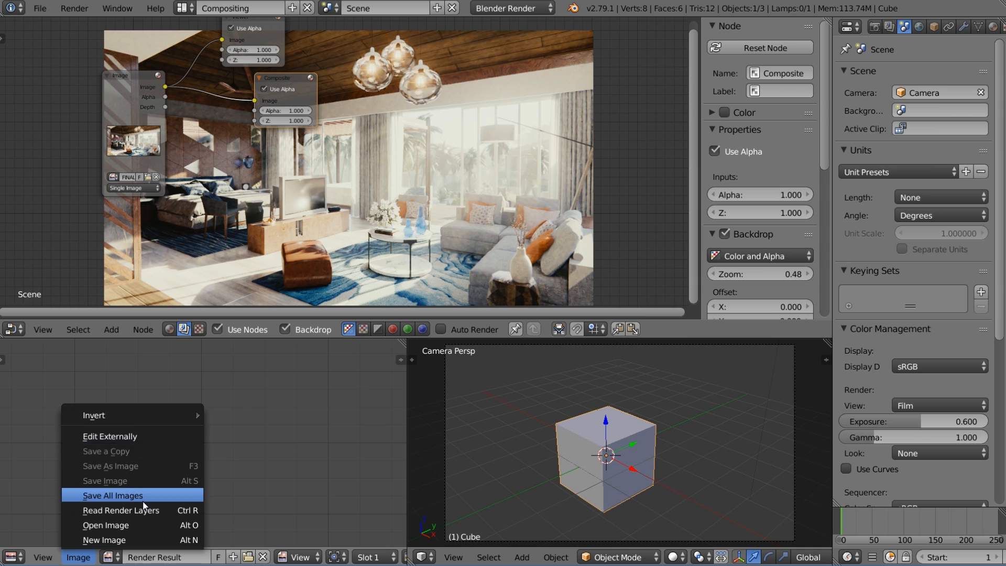
click(110, 495)
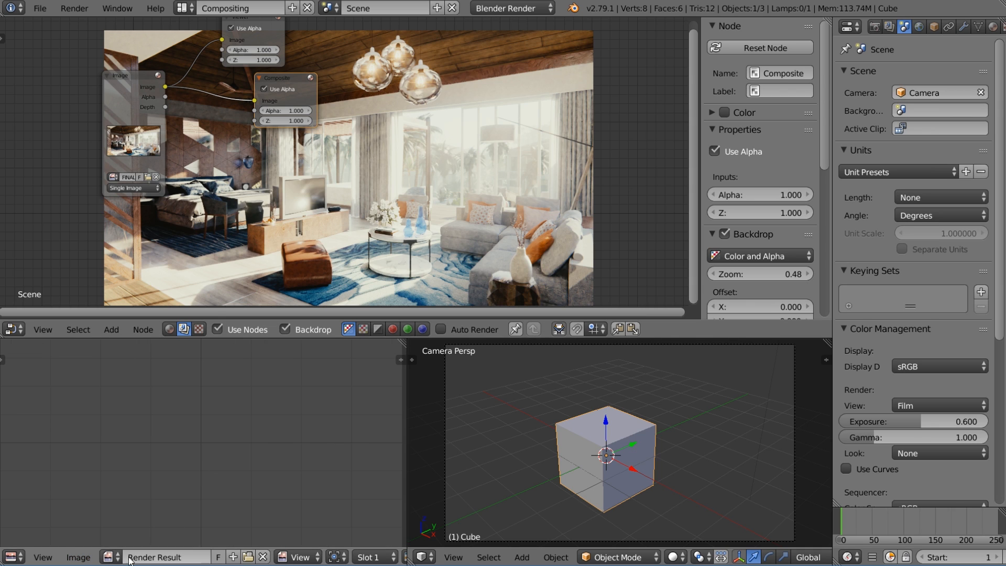
Show the Viewer Node picture in the image editor and save it as FINAL_film.png in the Realistic Lighting Tutorial folder.
click(108, 557)
click(157, 435)
scroll(160, 443, down, 2)
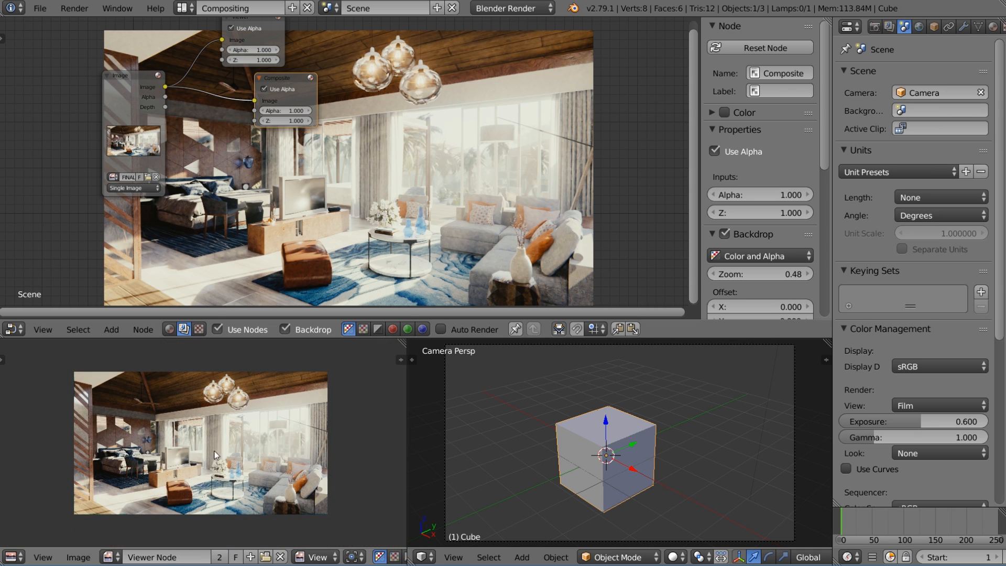
click(78, 557)
click(123, 466)
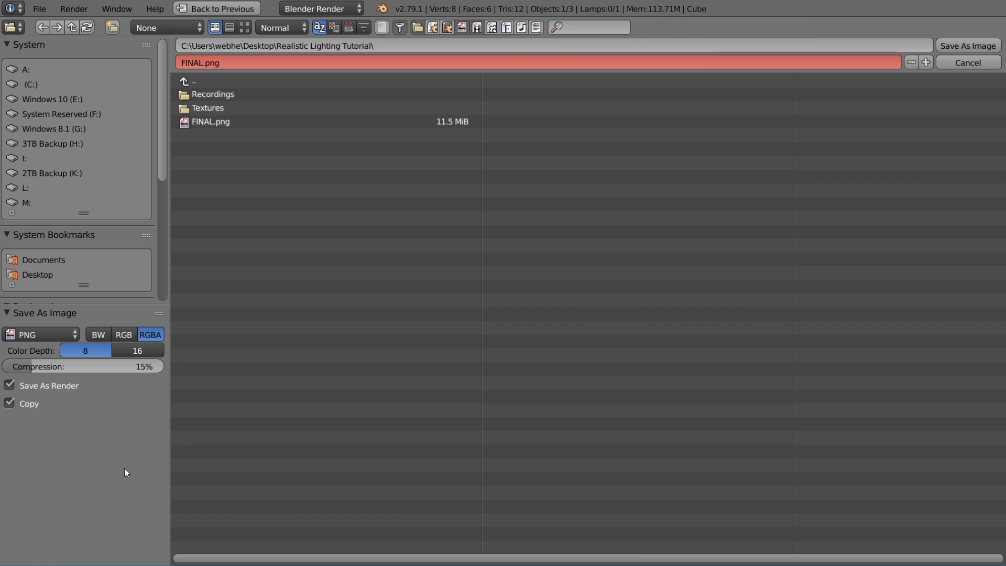
click(218, 127)
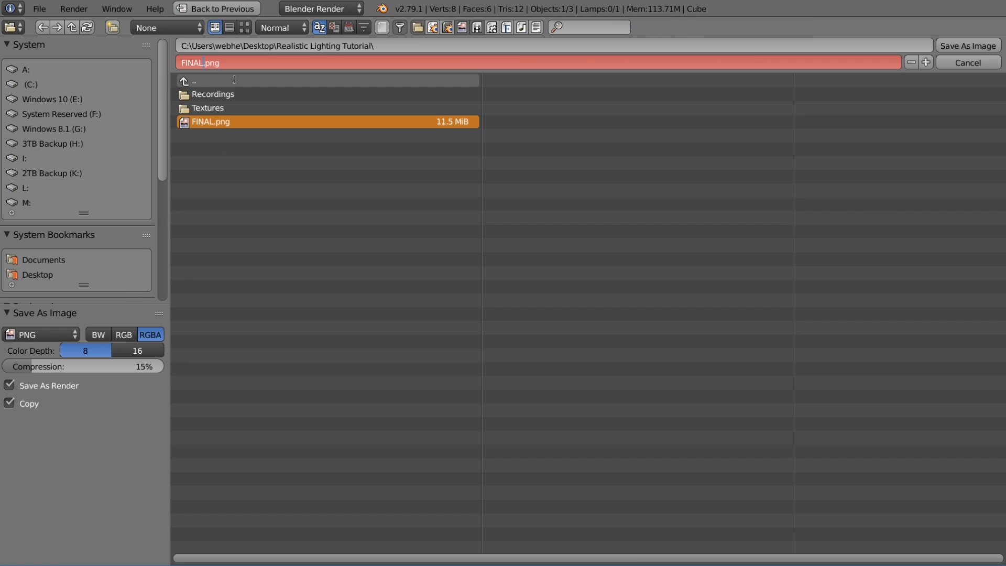
text(_film)
key(Return)
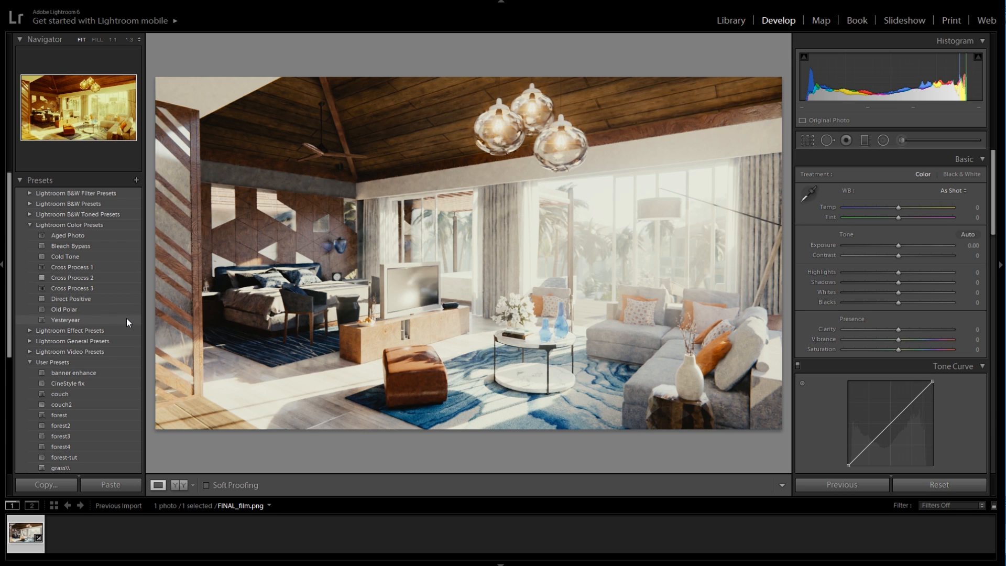
In Lightroom, apply the intiriorrealism2 user preset to FINAL_film.png and set Clarity to +20.
scroll(128, 321, down, 2)
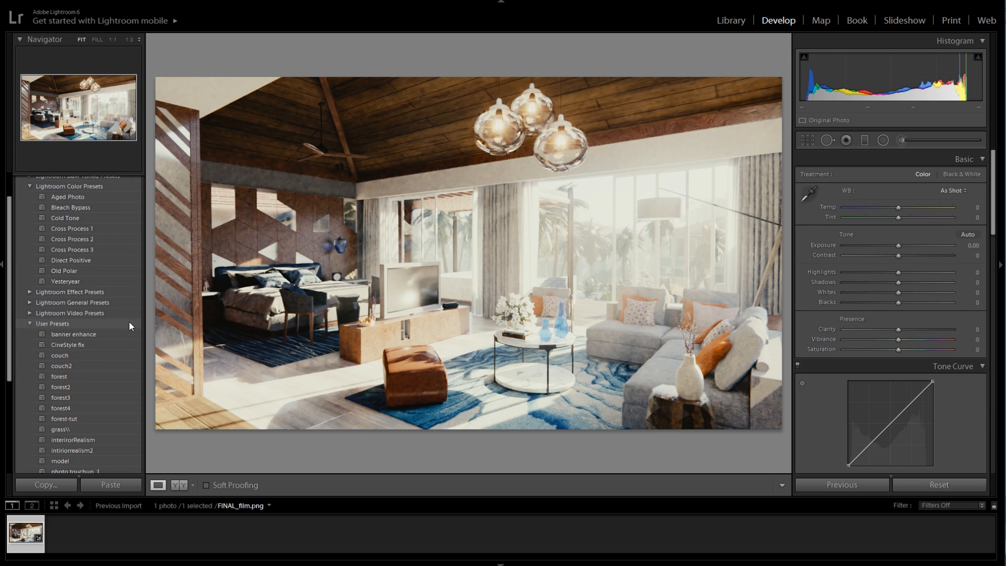
click(102, 450)
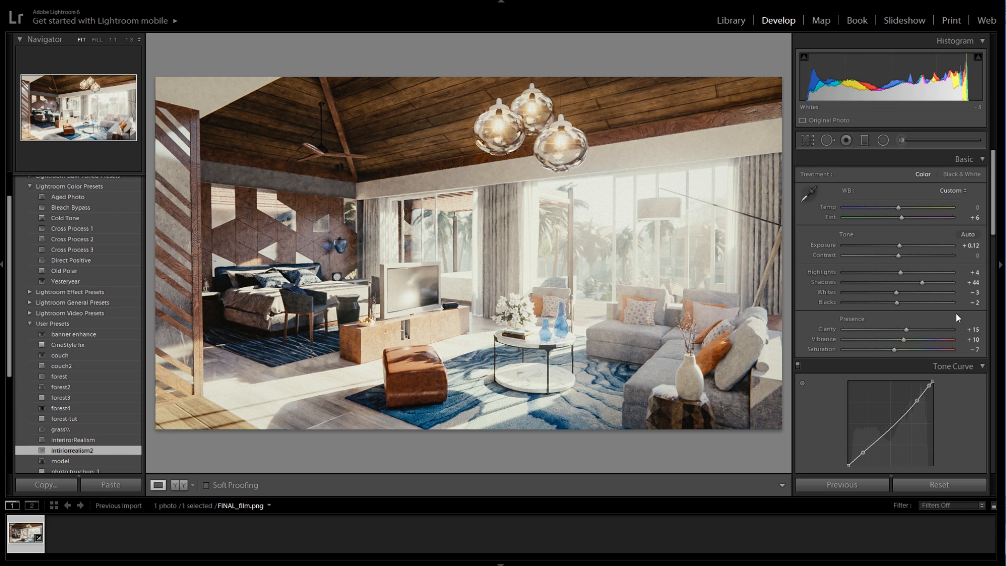
mouse_move(905, 328)
mouse_down()
mouse_move(913, 330)
mouse_move(838, 332)
mouse_move(939, 329)
mouse_move(908, 335)
mouse_up()
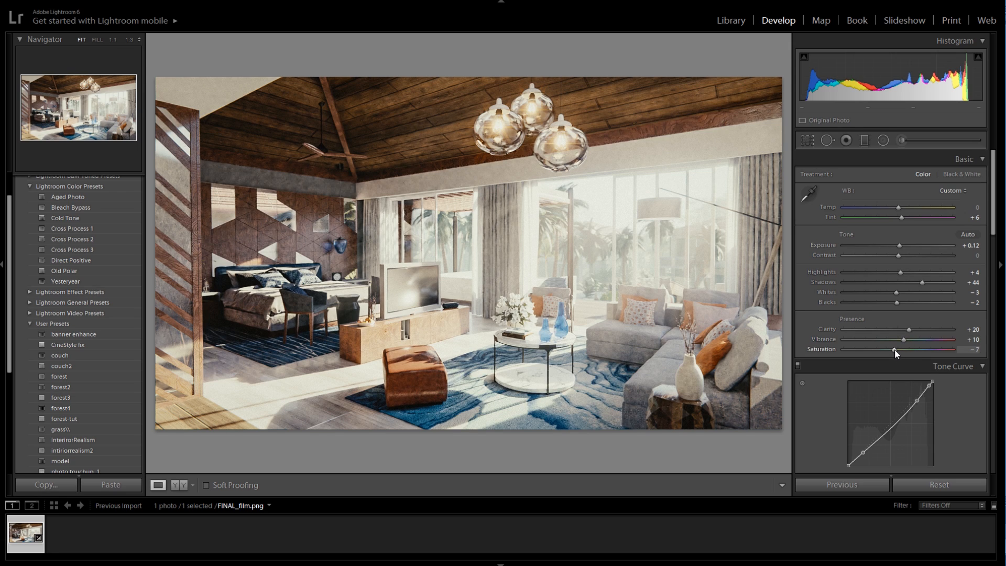
drag(895, 350, 893, 350)
Compare the picture with and without the tone curve adjustment.
scroll(960, 325, down, 3)
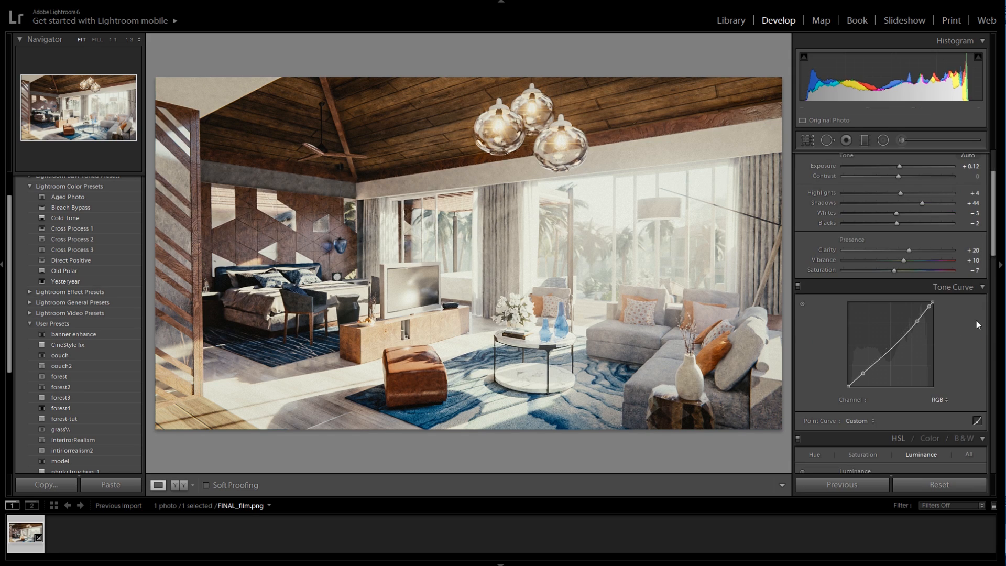
click(797, 286)
click(797, 286)
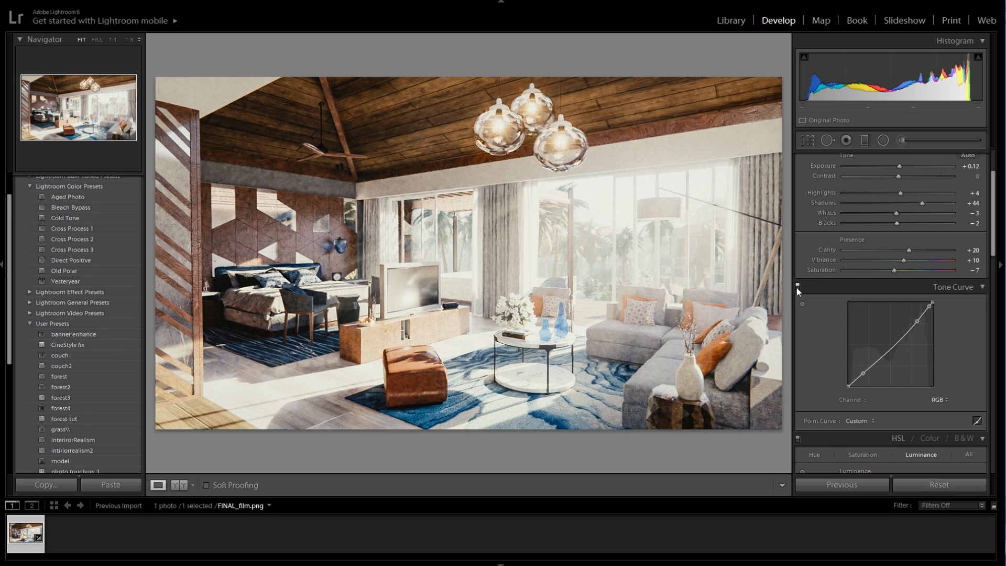
click(797, 286)
click(796, 286)
click(797, 286)
click(797, 286)
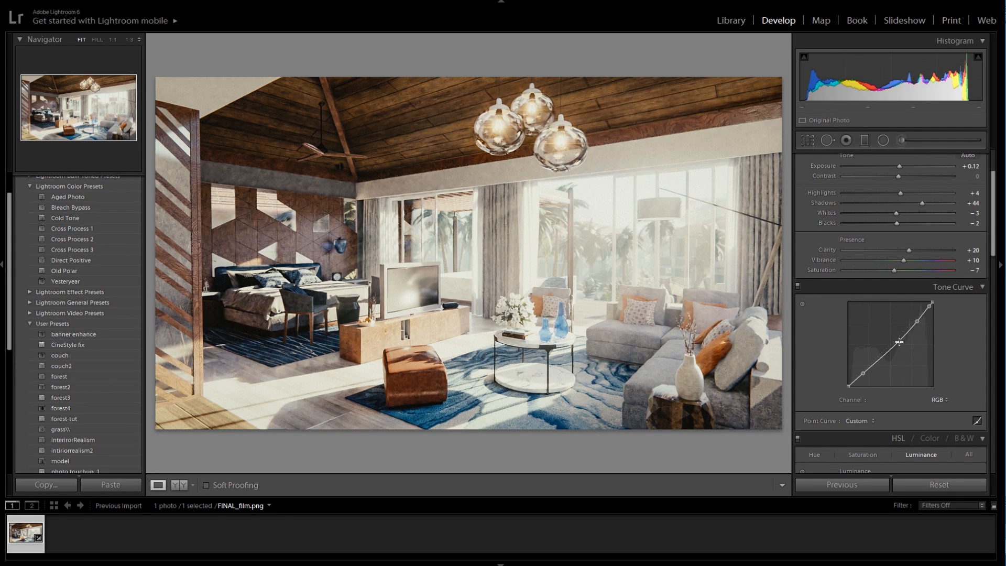
Review the preset's HSL luminance, saturation and hue values and compare the picture with and without them.
scroll(984, 331, down, 4)
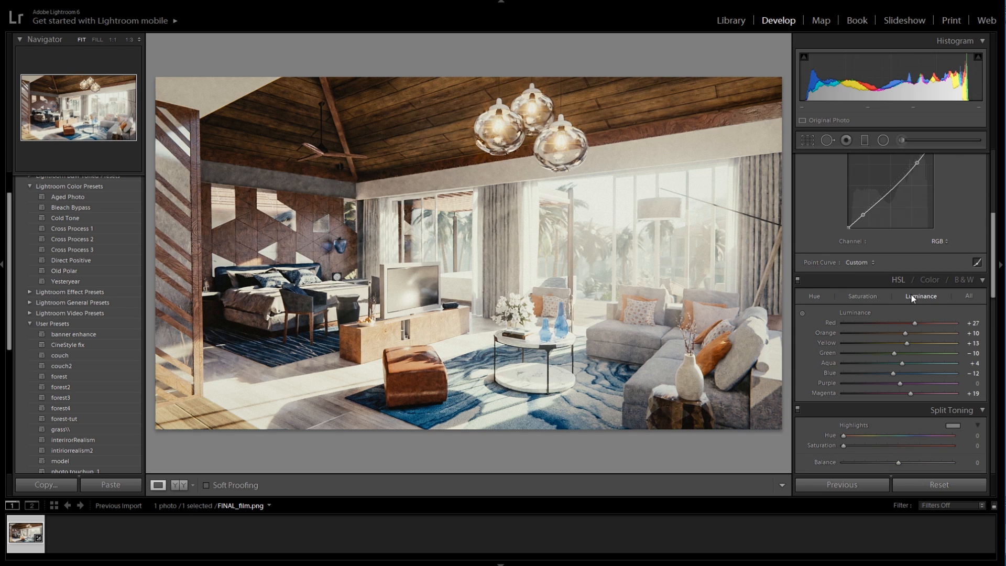
click(869, 297)
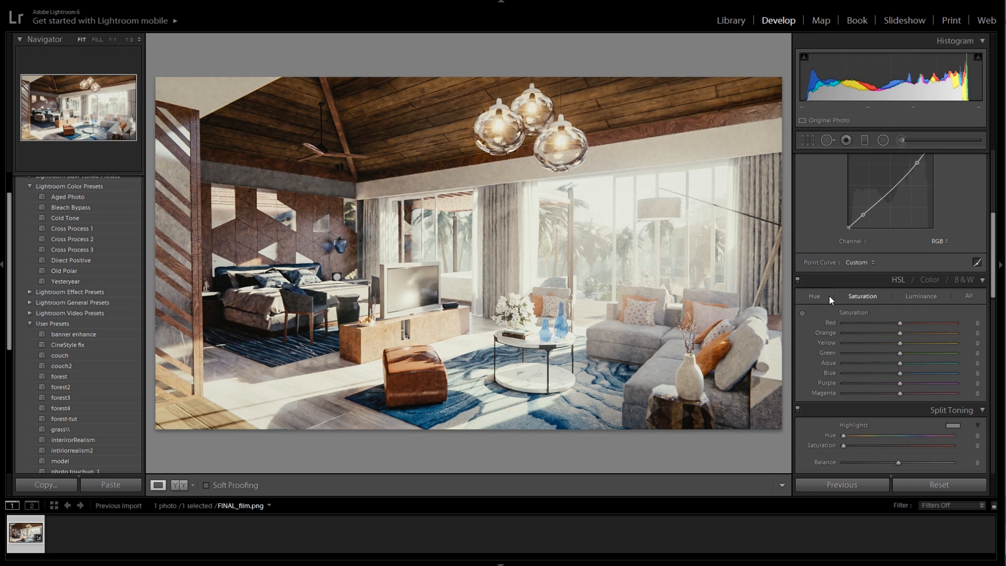
click(816, 296)
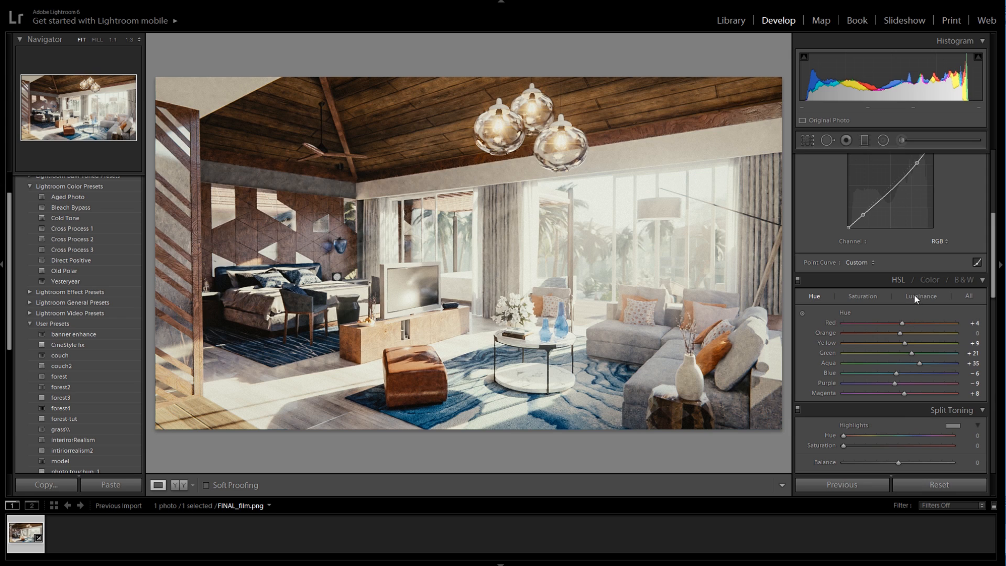
click(797, 280)
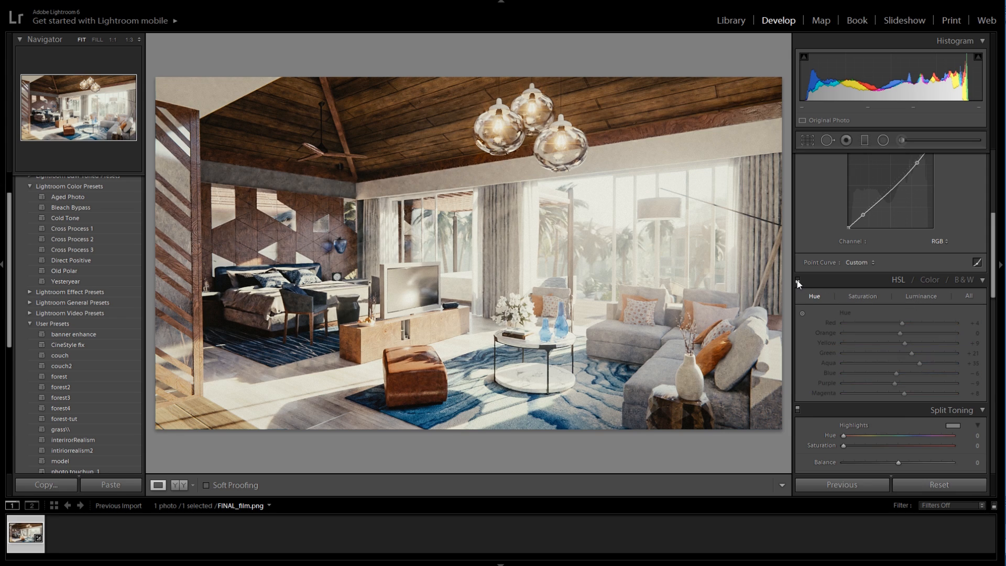
click(797, 280)
click(797, 281)
click(798, 280)
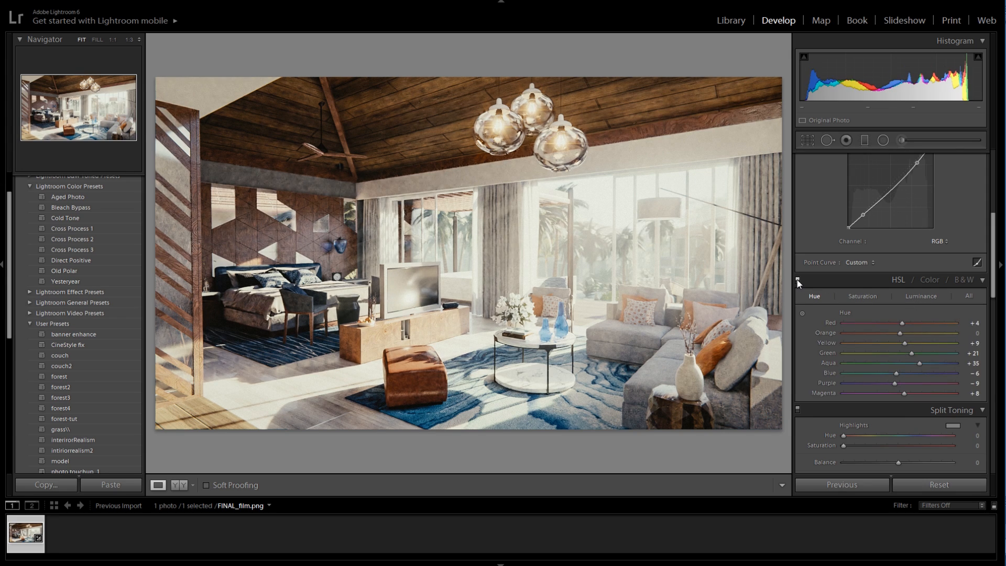
click(797, 280)
click(797, 280)
Set the post-crop vignetting amount to -16 and the grain amount to 6.
scroll(948, 410, down, 3)
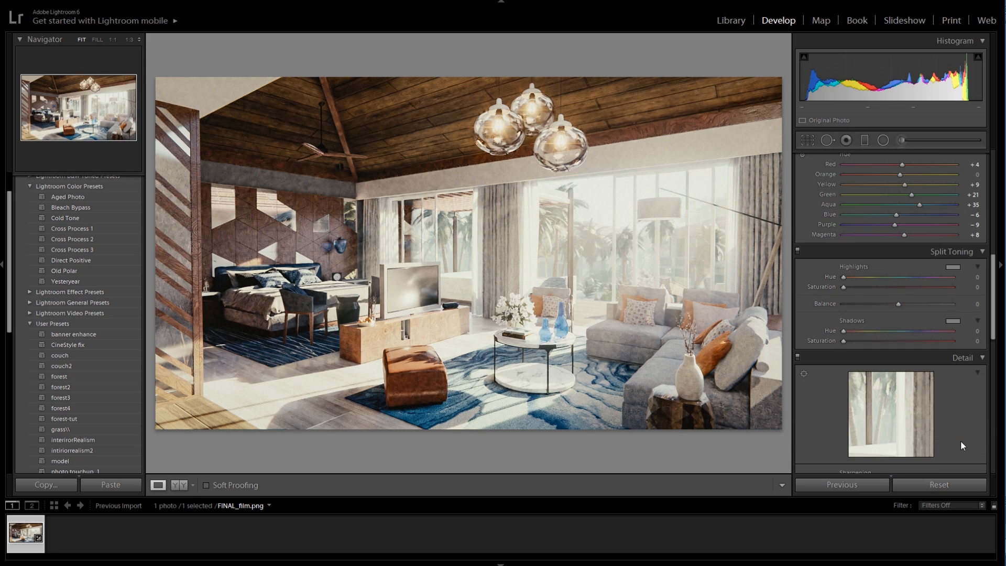
scroll(961, 445, down, 3)
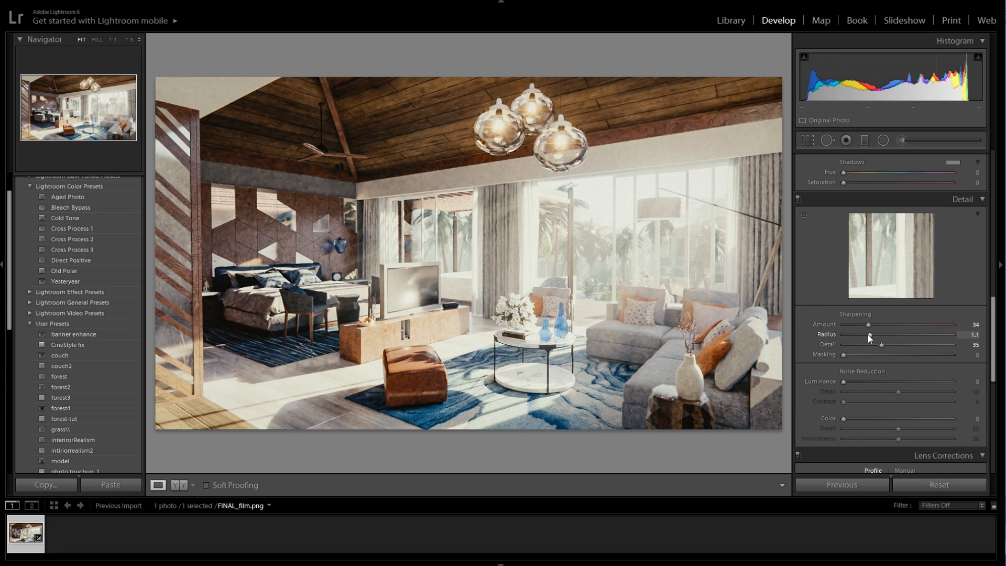
scroll(929, 370, down, 6)
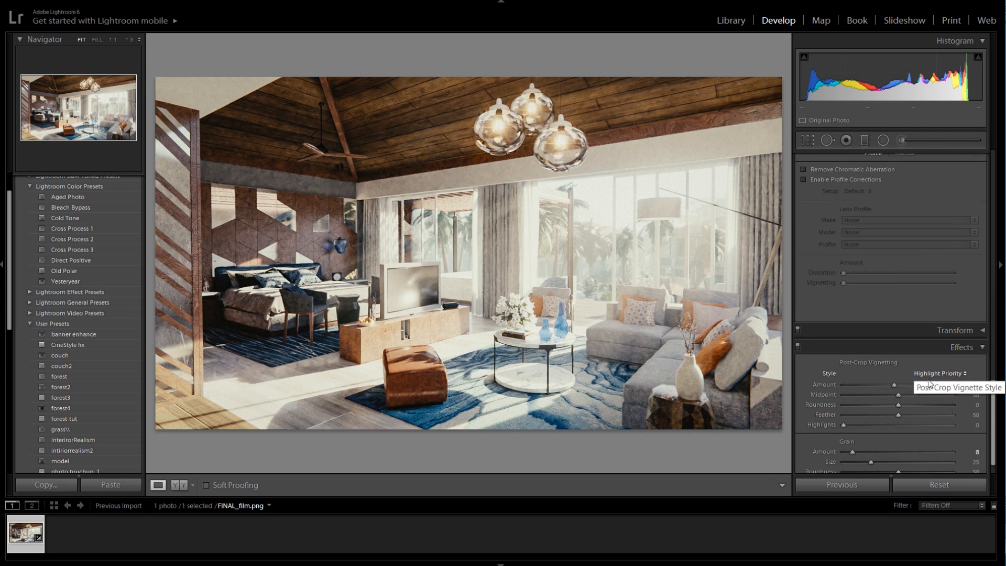
drag(895, 388, 889, 388)
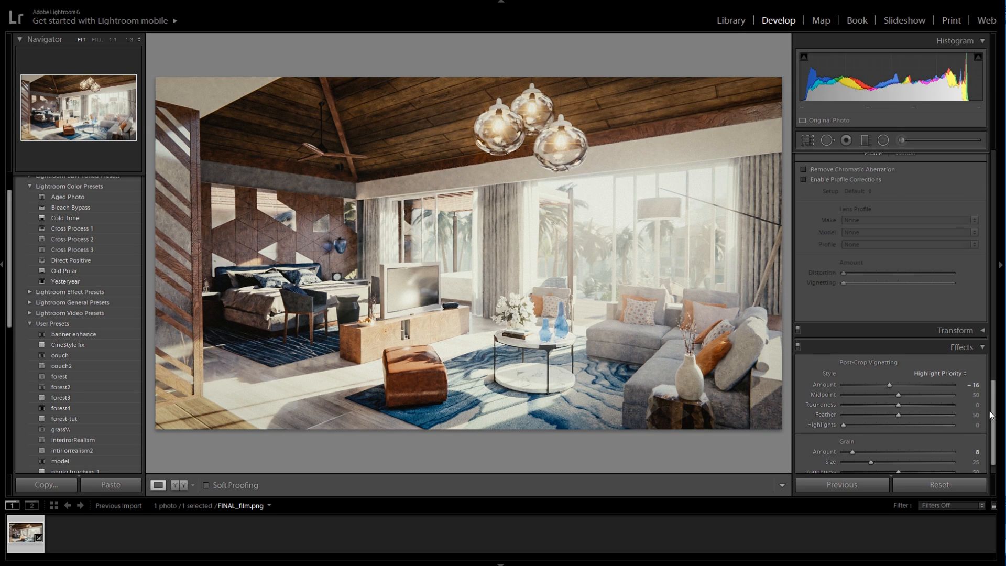
drag(991, 414, 994, 425)
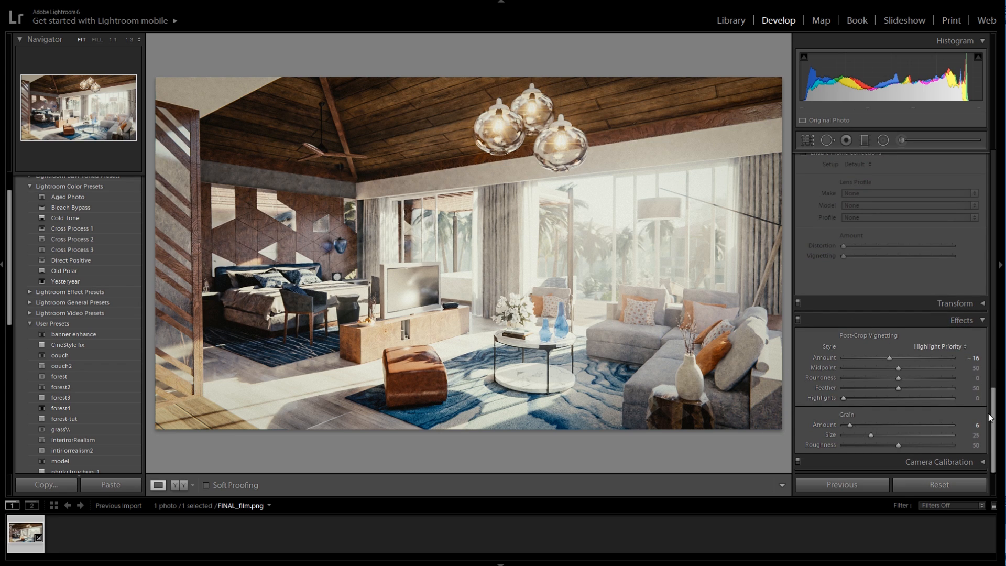
drag(989, 417, 985, 177)
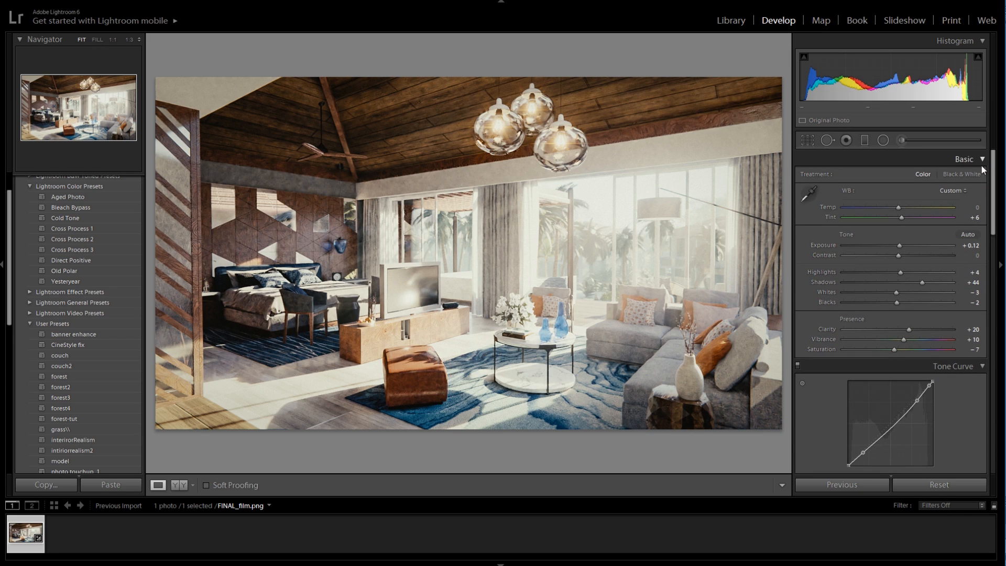